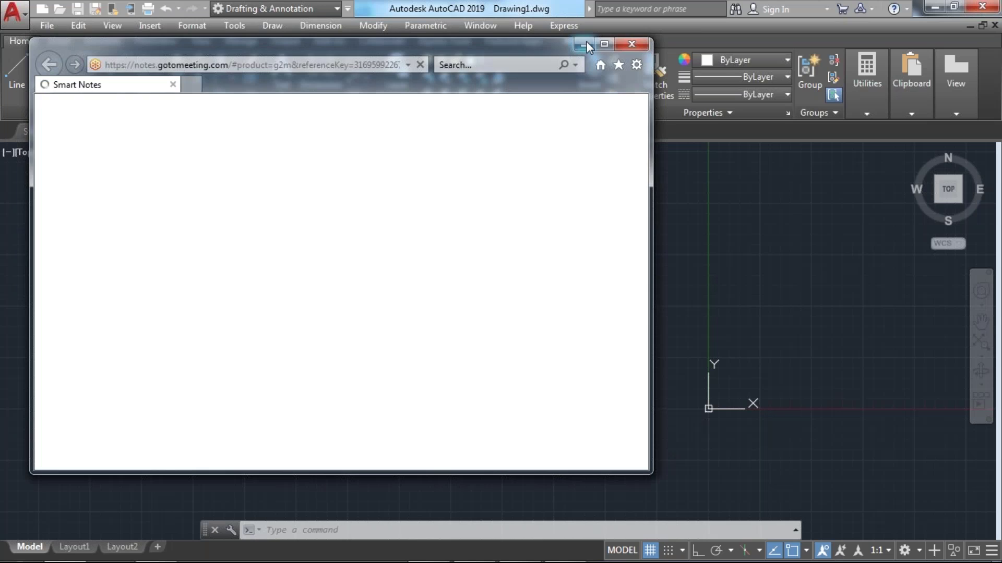
- Minimize the Smart Notes browser window covering the drawing
left_click(584, 44)
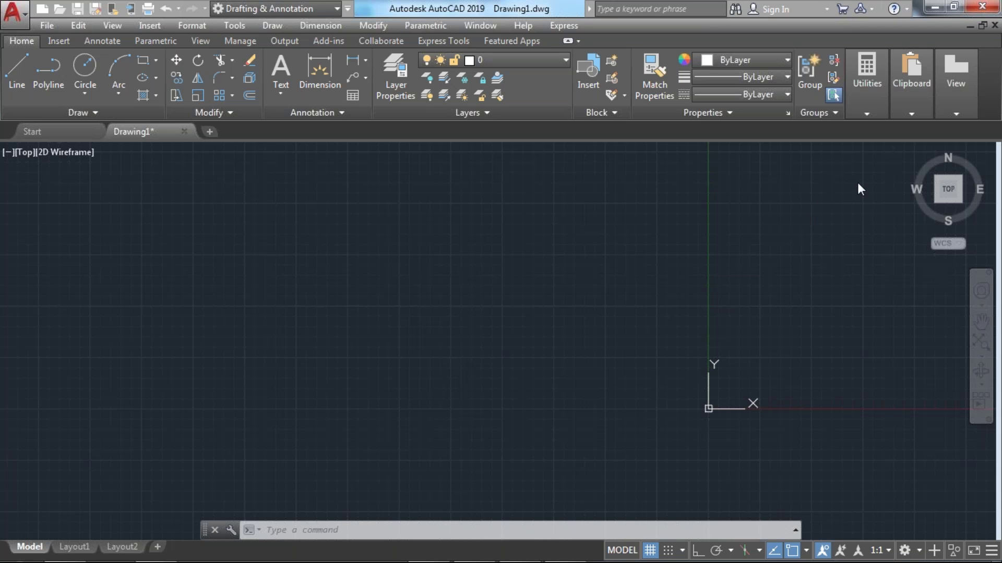
left_click(209, 251)
left_click(397, 387)
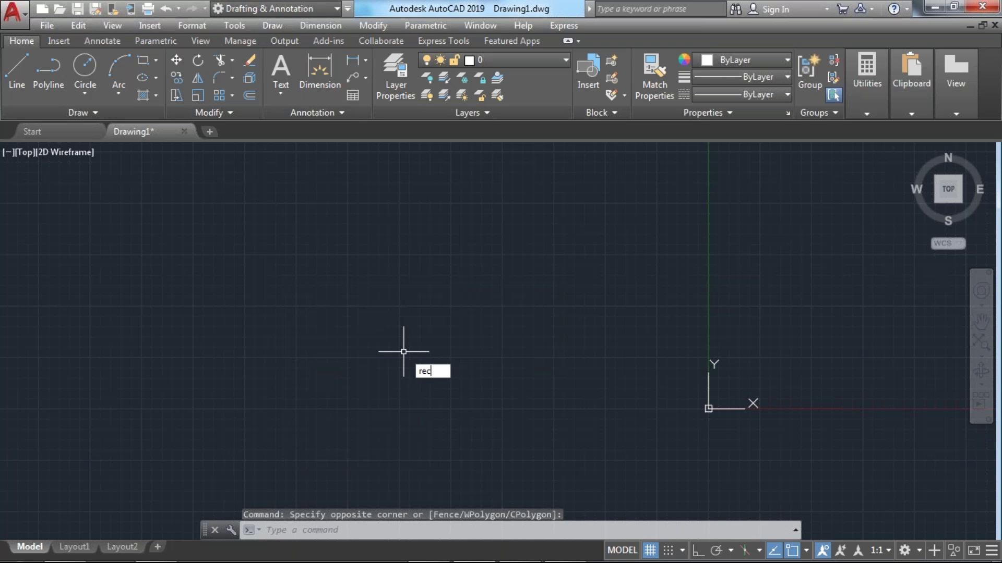
- Draw a horizontal rectangle about 70 by 30 units in the empty area left of the origin
type("rec")
key("Return")
left_click(247, 239)
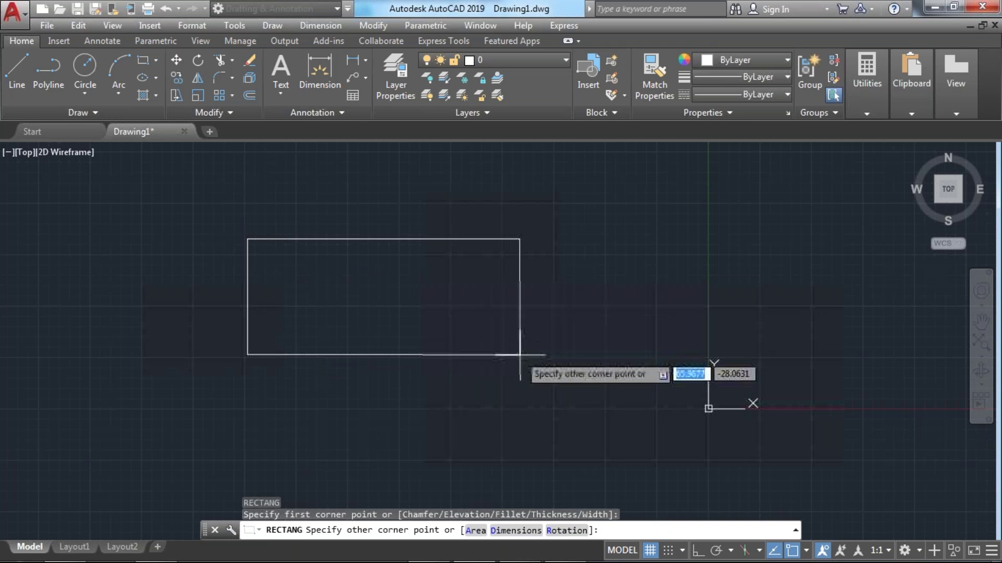
left_click(534, 364)
- Draw a second rectangle about 47 by 55 units, starting at the midpoint of the first rectangle's upper edge
key("Return")
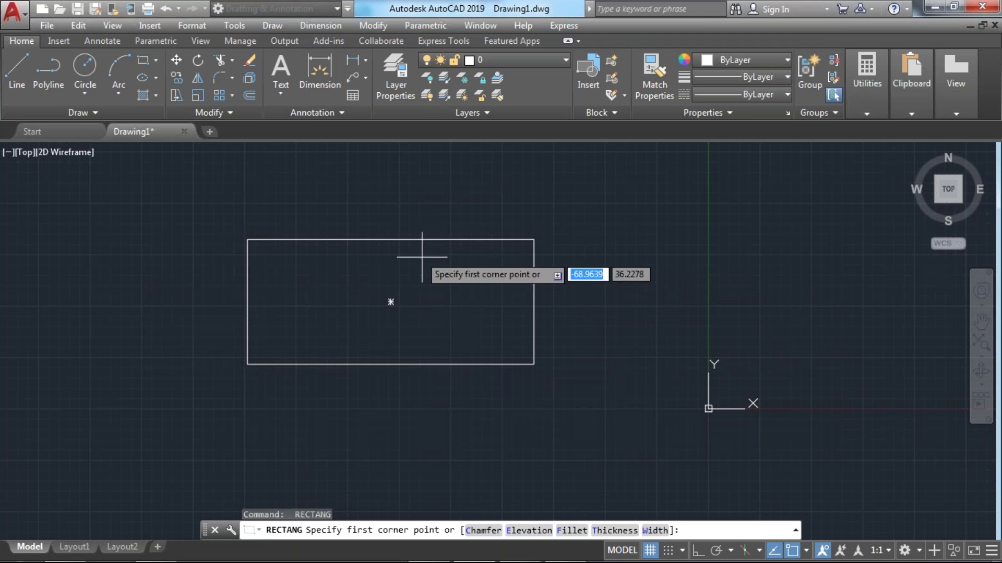
left_click(390, 239)
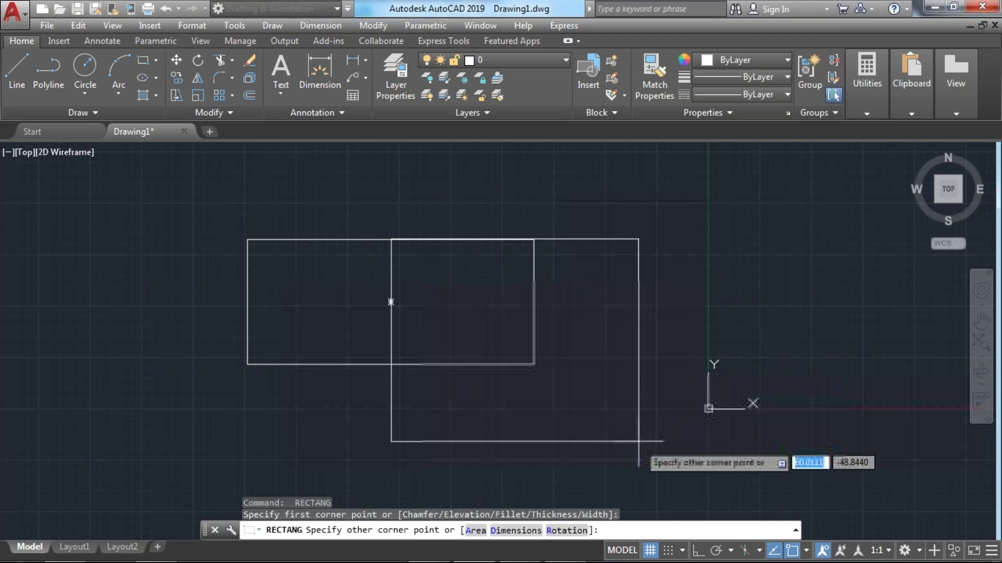
left_click(585, 466)
key("Return")
key("Return")
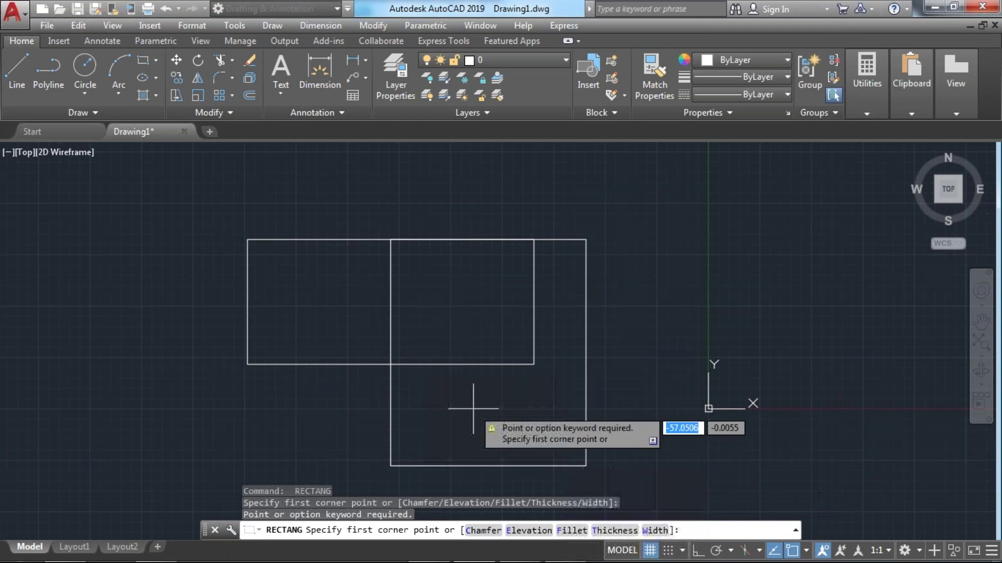
key("Escape")
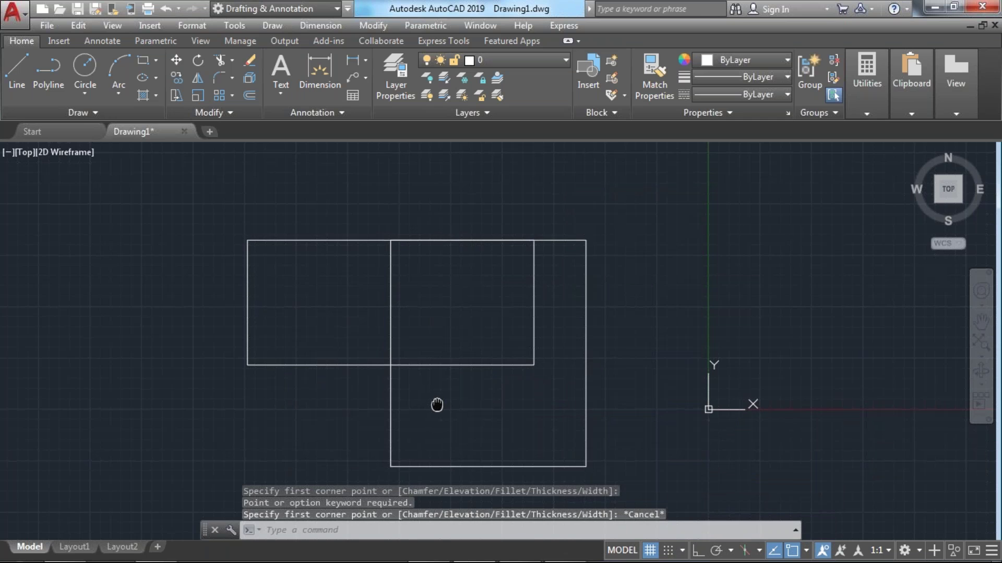
scroll(512, 380, "up", 2)
scroll(398, 412, "down", 2)
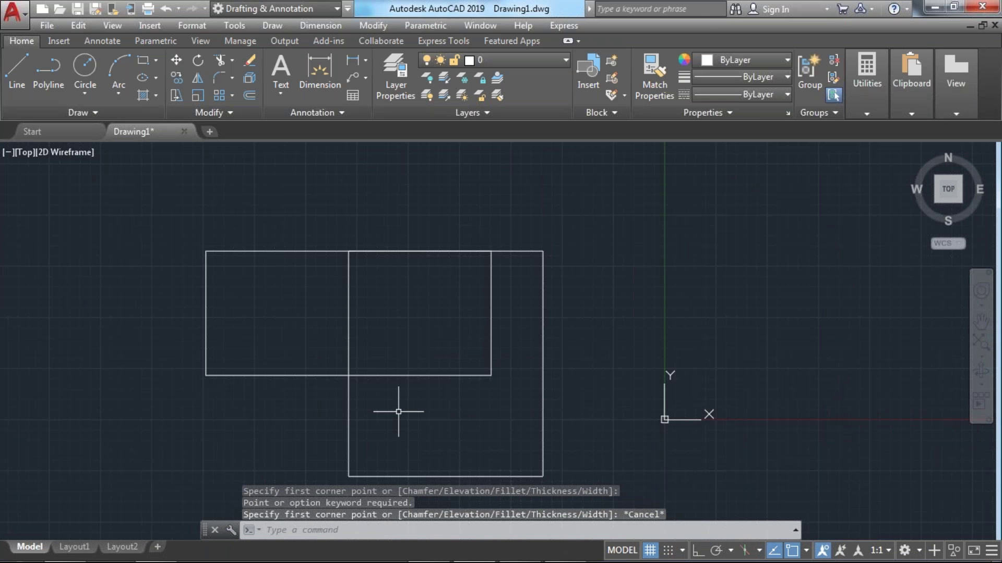
key("ctrl+s")
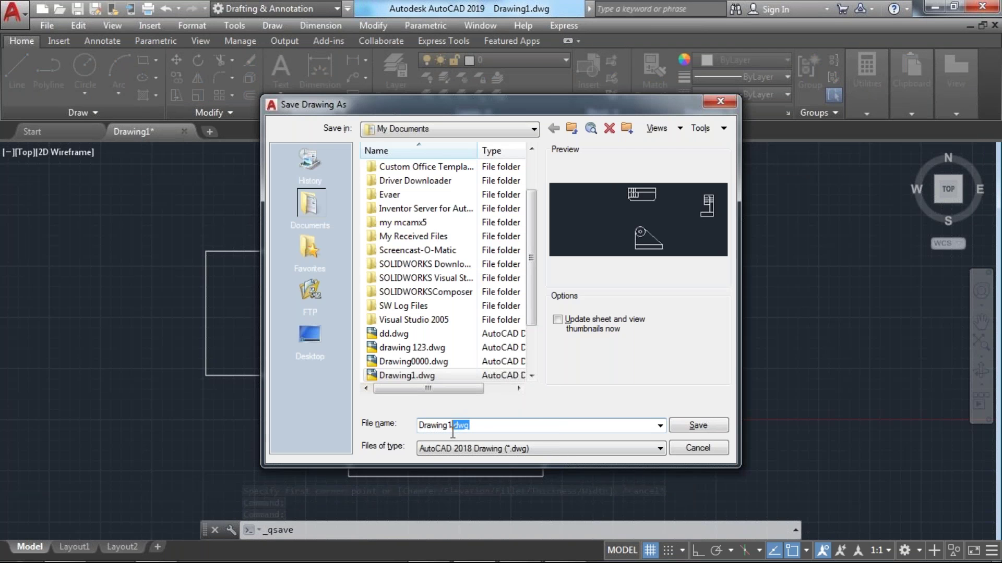
left_click(483, 429)
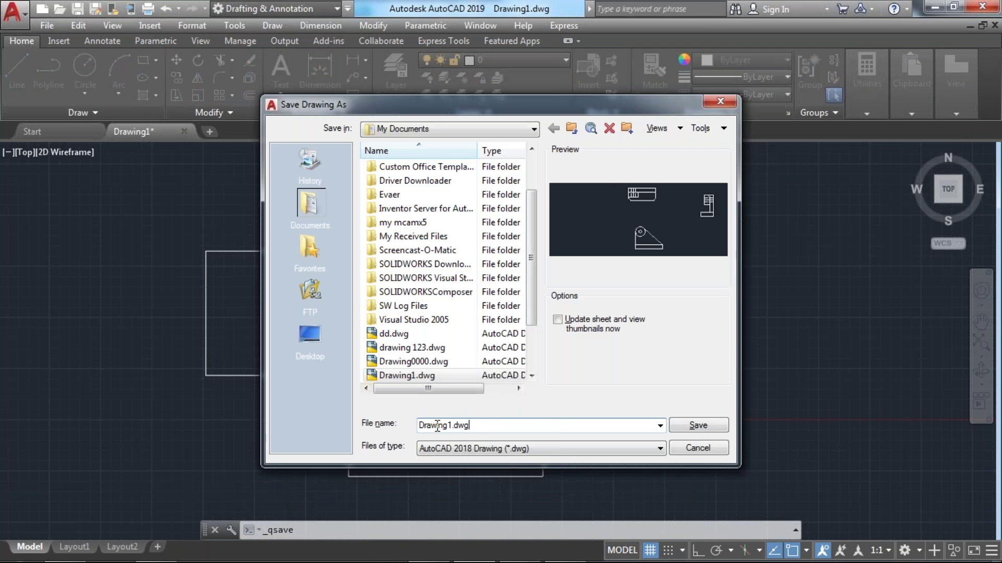
left_click_drag(452, 428, 412, 429)
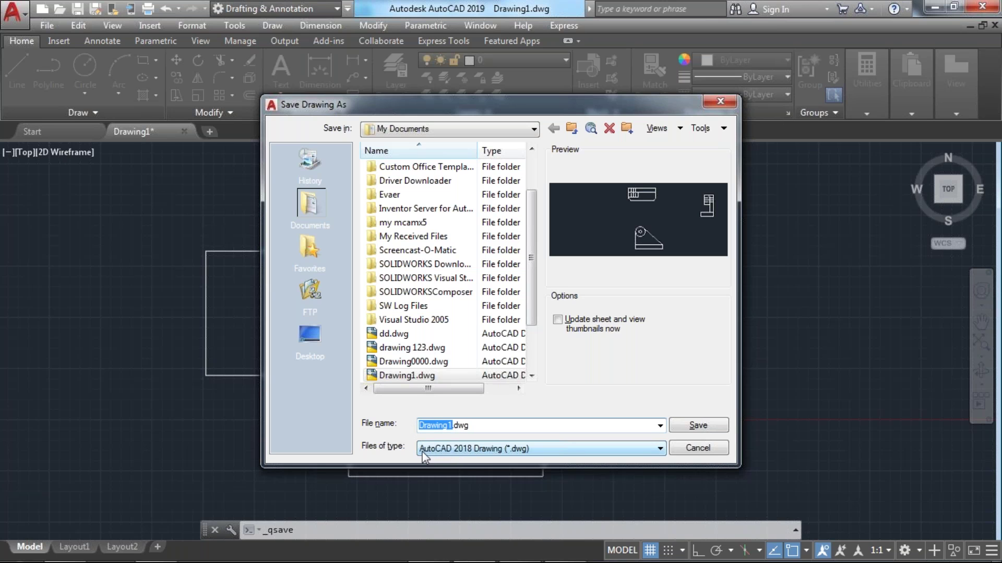
left_click(522, 449)
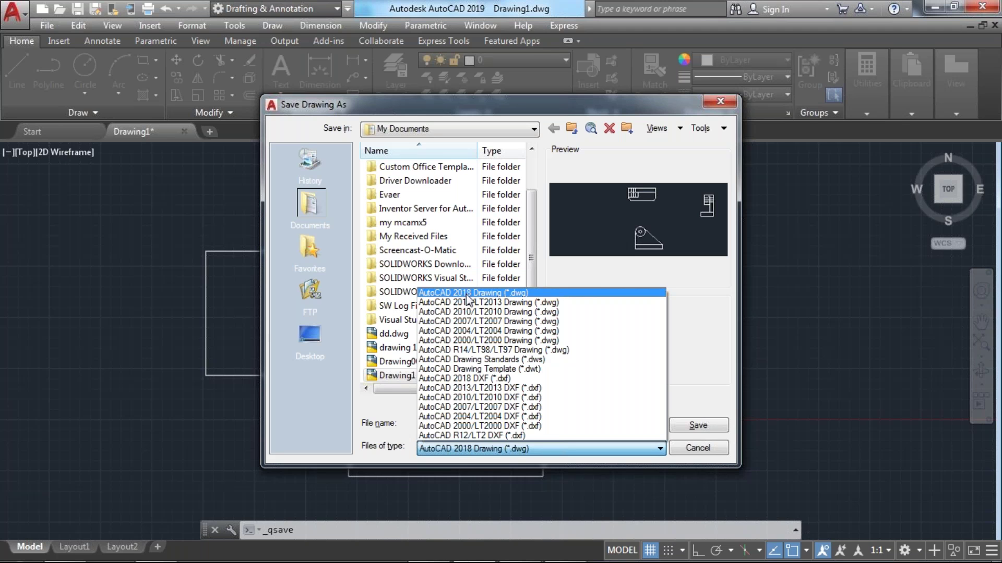
left_click(481, 322)
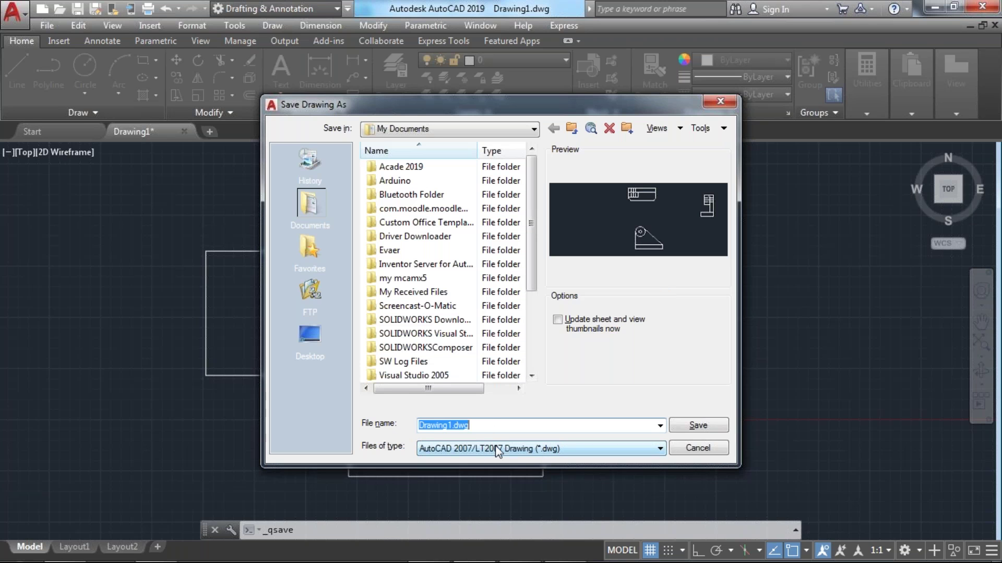
left_click(498, 451)
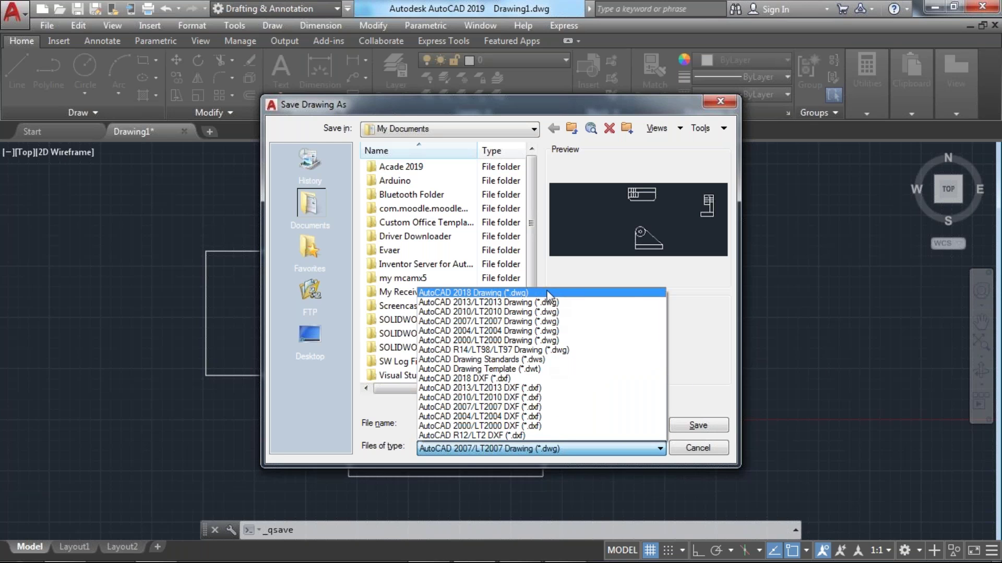
left_click(501, 292)
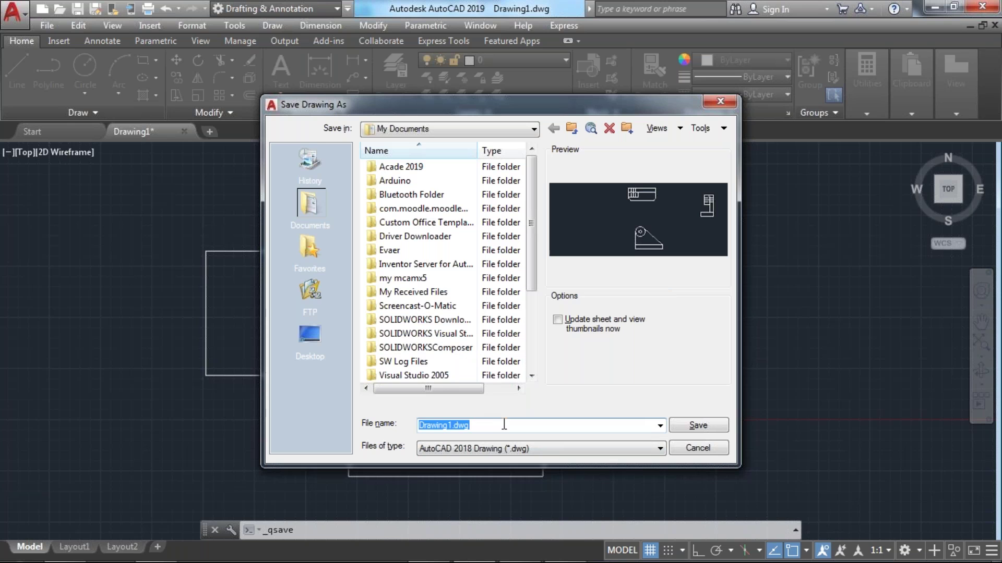
left_click(310, 337)
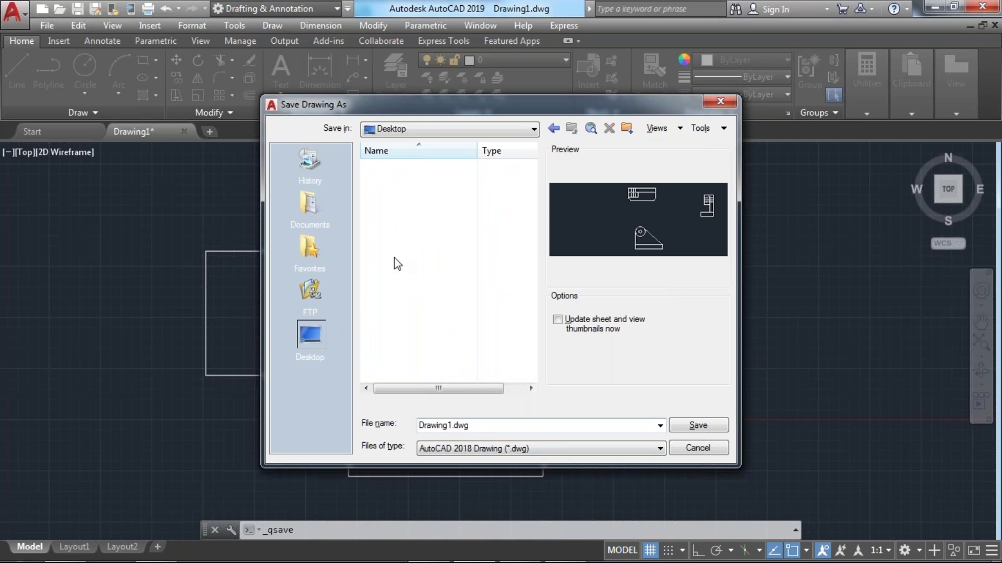
left_click(403, 362)
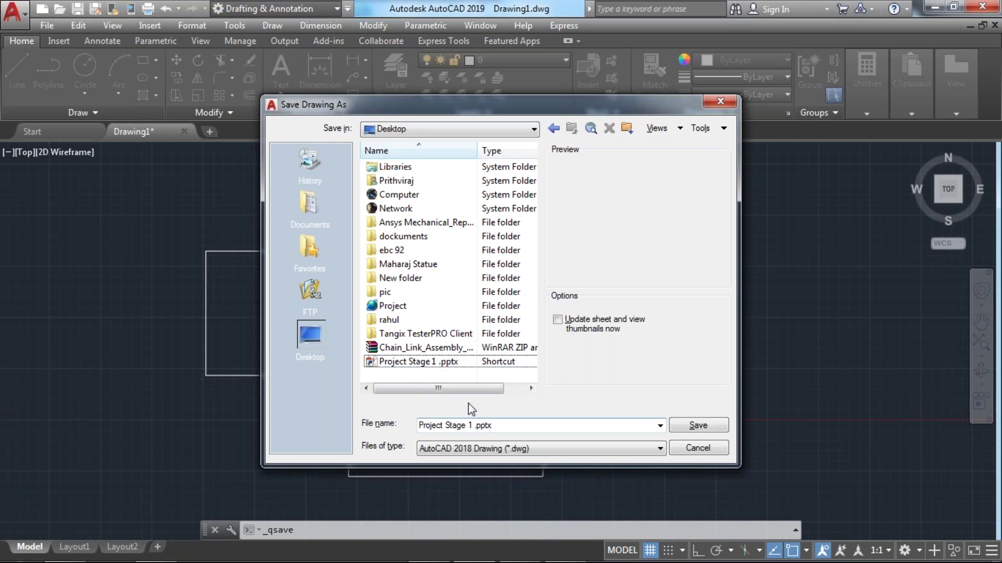
left_click(698, 449)
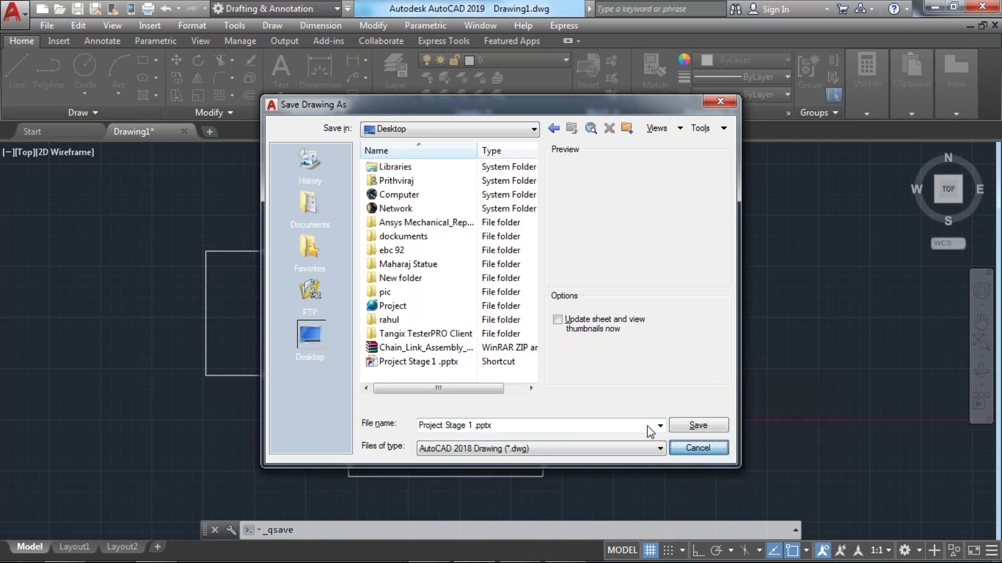
key("Escape")
- Save the drawing to the Desktop as 2805.dwg in AutoCAD 2018 Drawing format
key("ctrl+s")
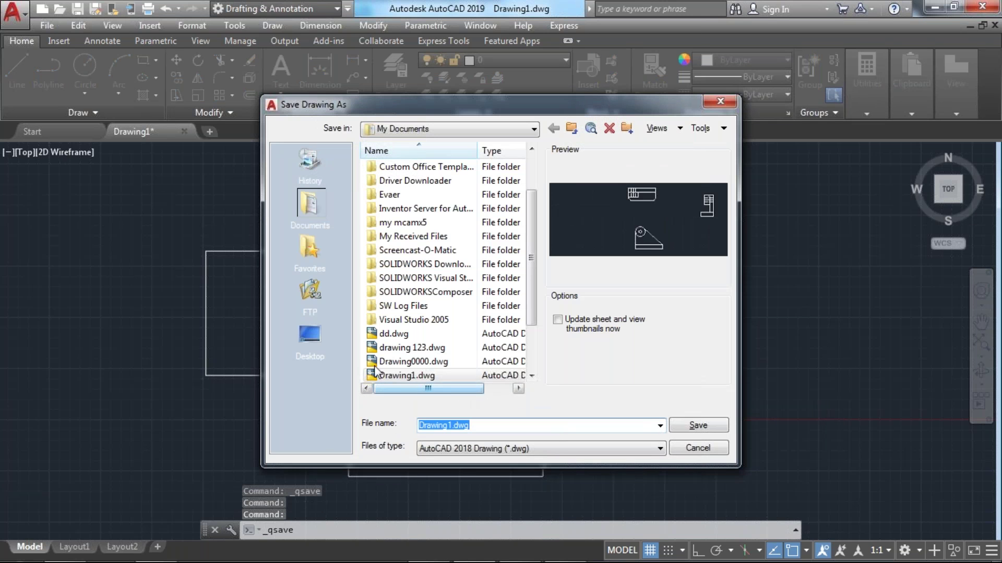
left_click(311, 339)
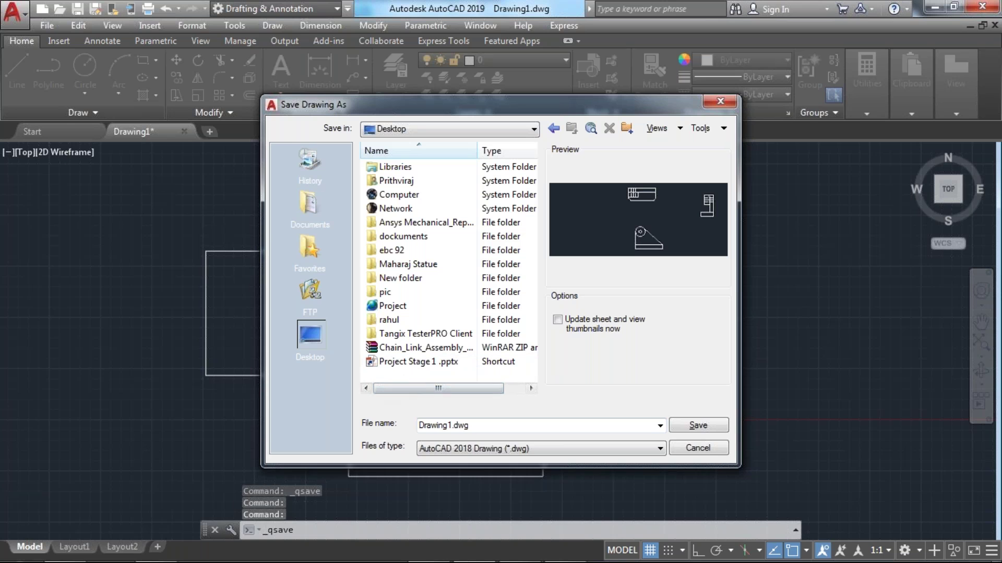
left_click(459, 425)
left_click_drag(452, 425, 366, 440)
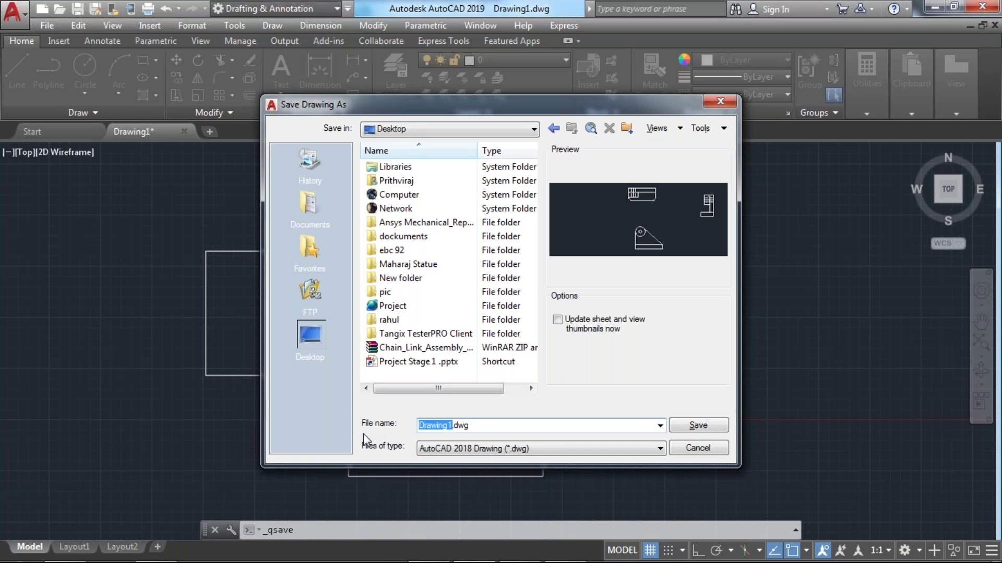
type("2805")
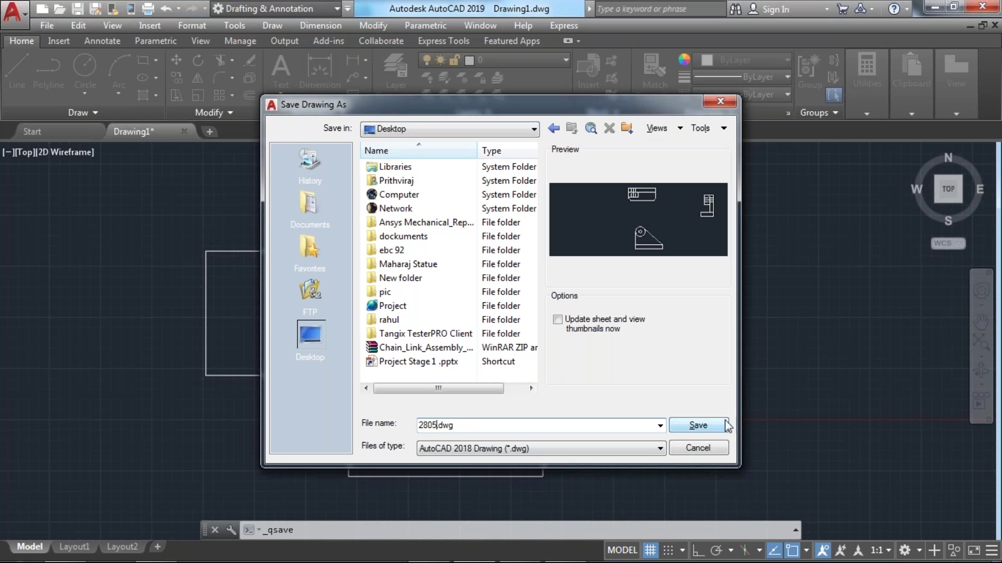
left_click(699, 425)
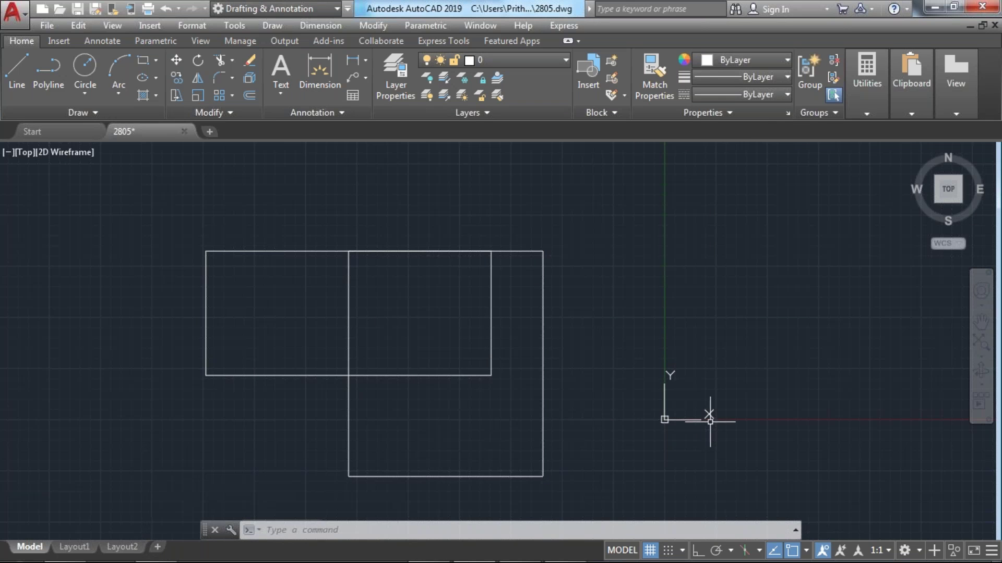
- Check the saved 2805 drawing file on the Windows desktop and return to AutoCAD
key("super")
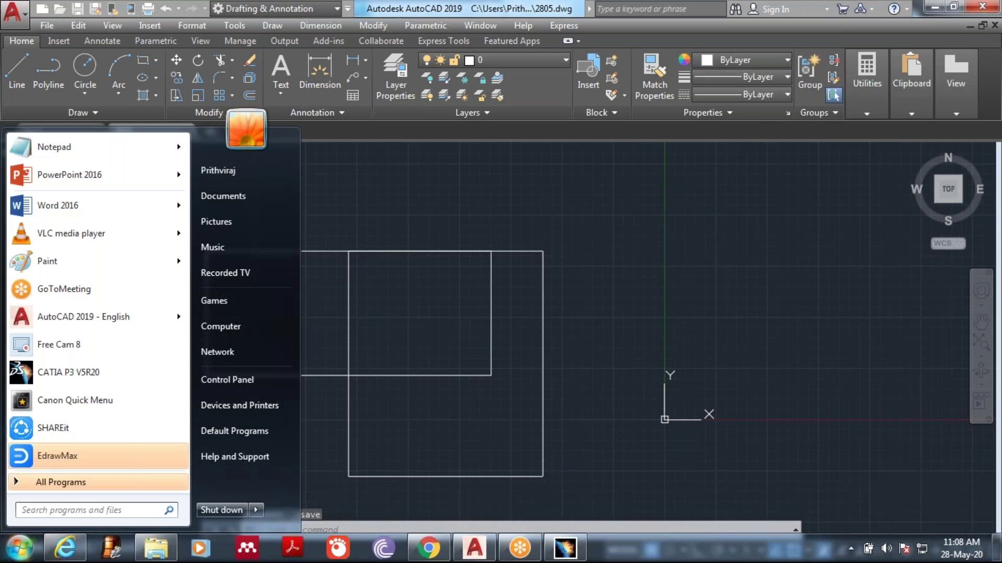
key("super+d")
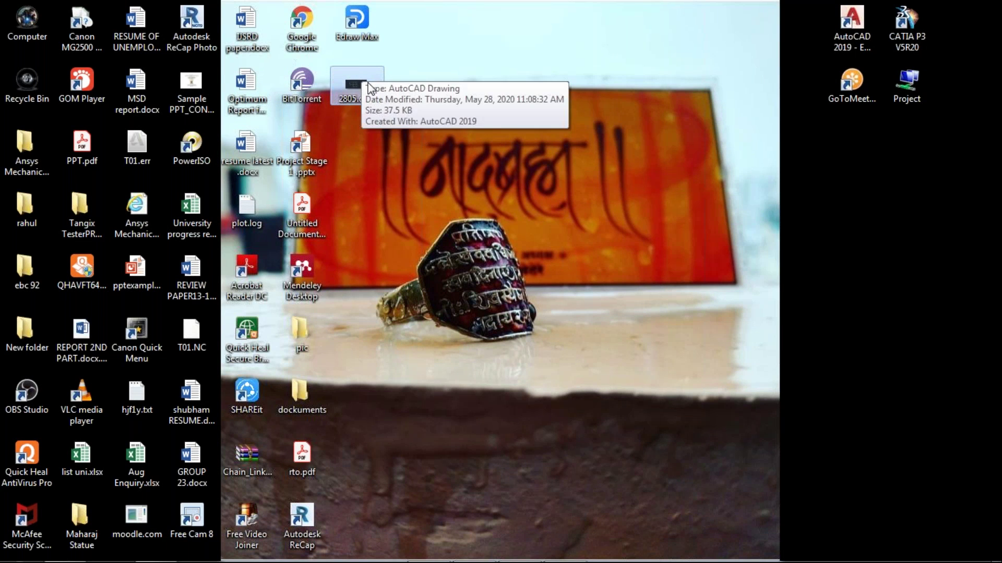
left_click(486, 552)
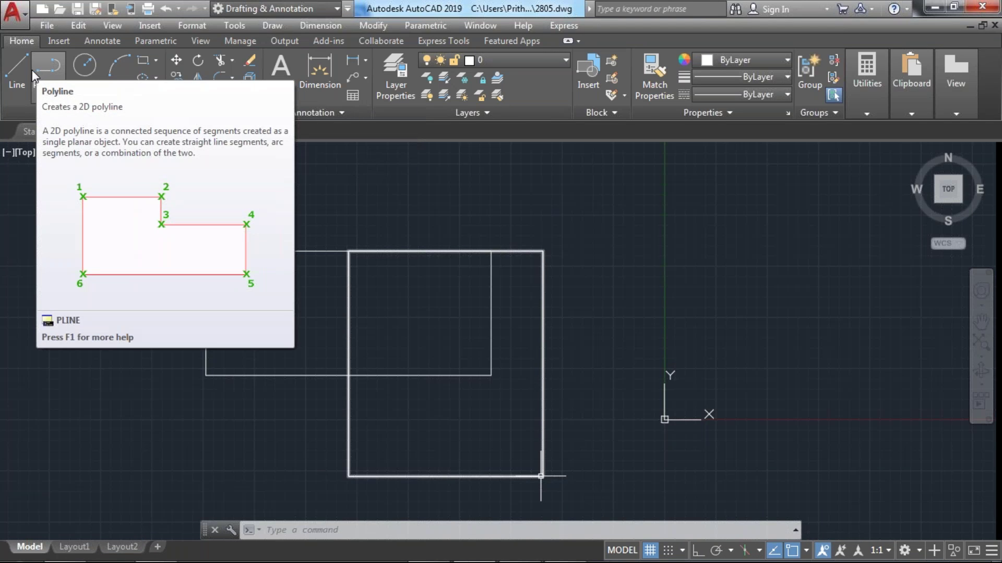
- Delete both overlapping rectangles from the drawing
left_click(561, 468)
left_click(131, 225)
key("Delete")
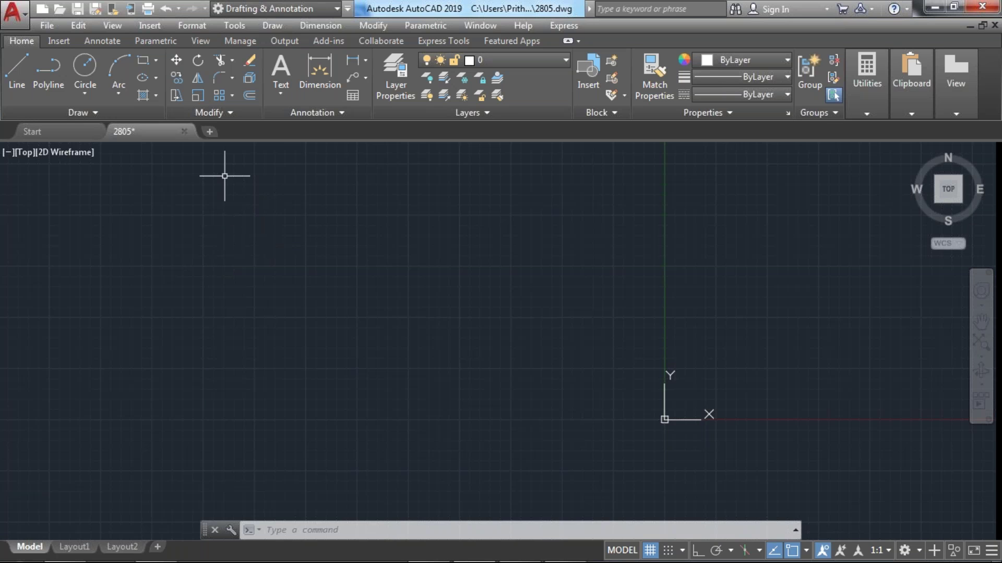
left_click(158, 62)
left_click(162, 88)
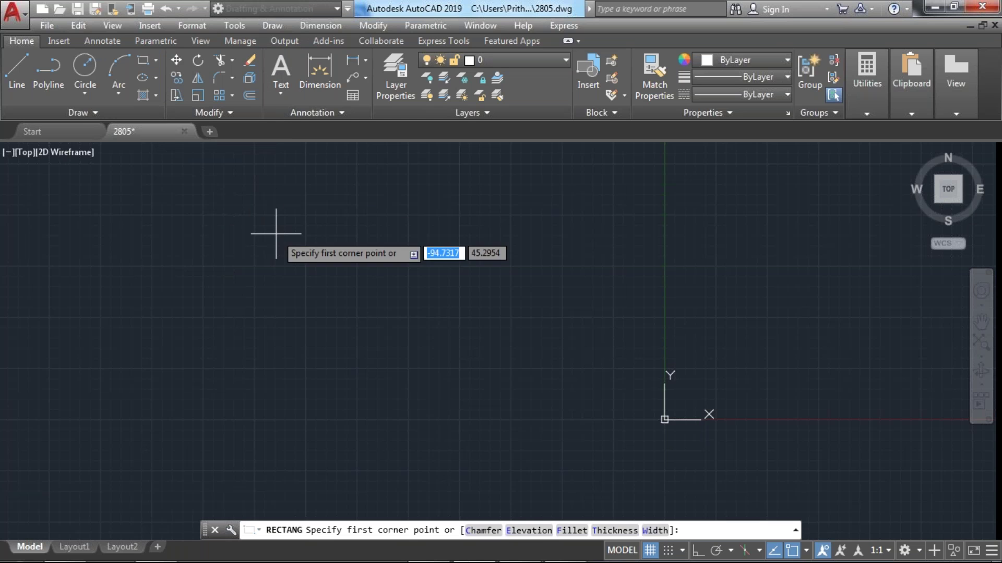
mouse_move(552, 258)
middle_mouse_down()
mouse_move(519, 233)
mouse_move(269, 217)
middle_mouse_up()
key("Escape")
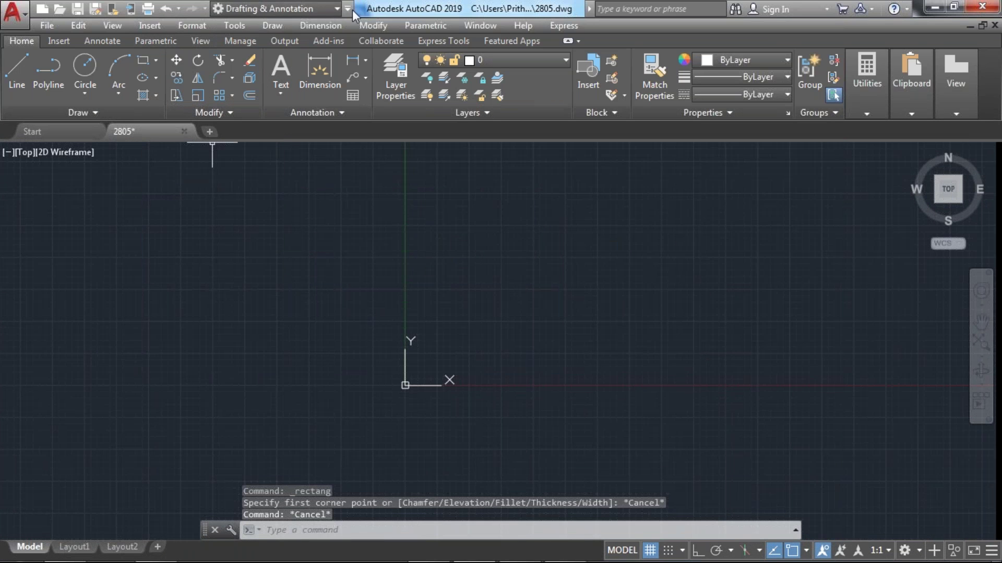
- Set the drawing units' insertion scale to Millimeters
left_click(191, 25)
left_click(230, 297)
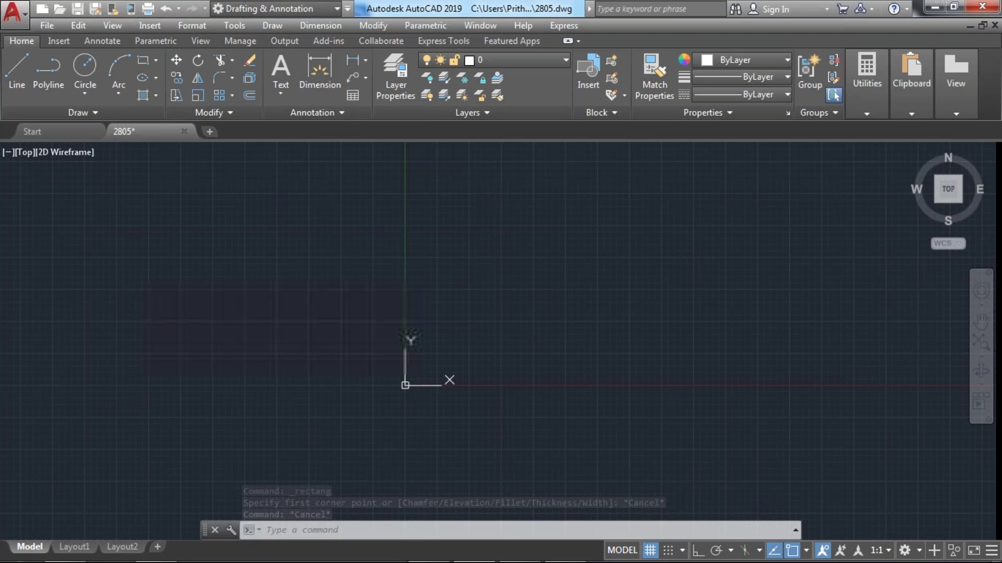
left_click(409, 286)
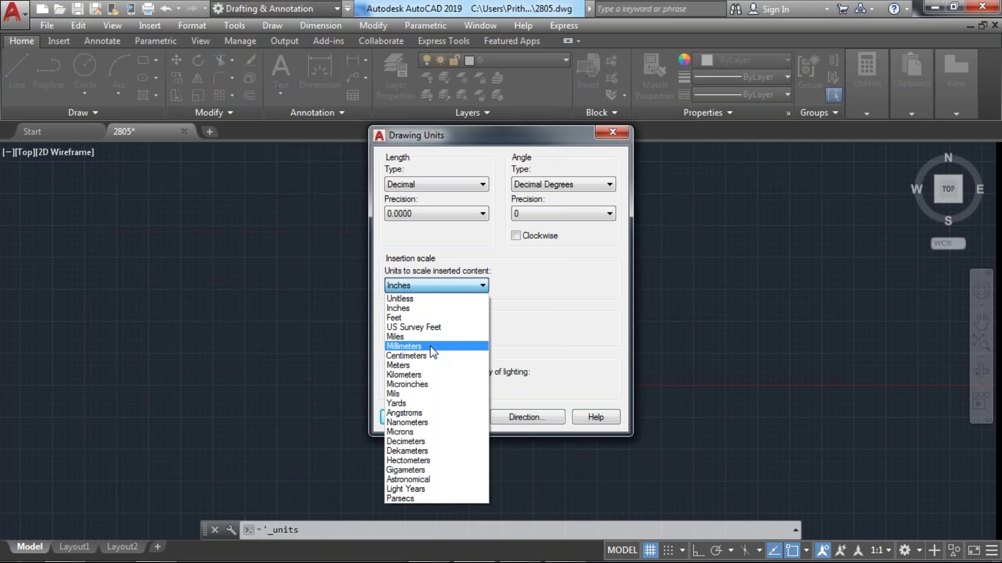
left_click(430, 346)
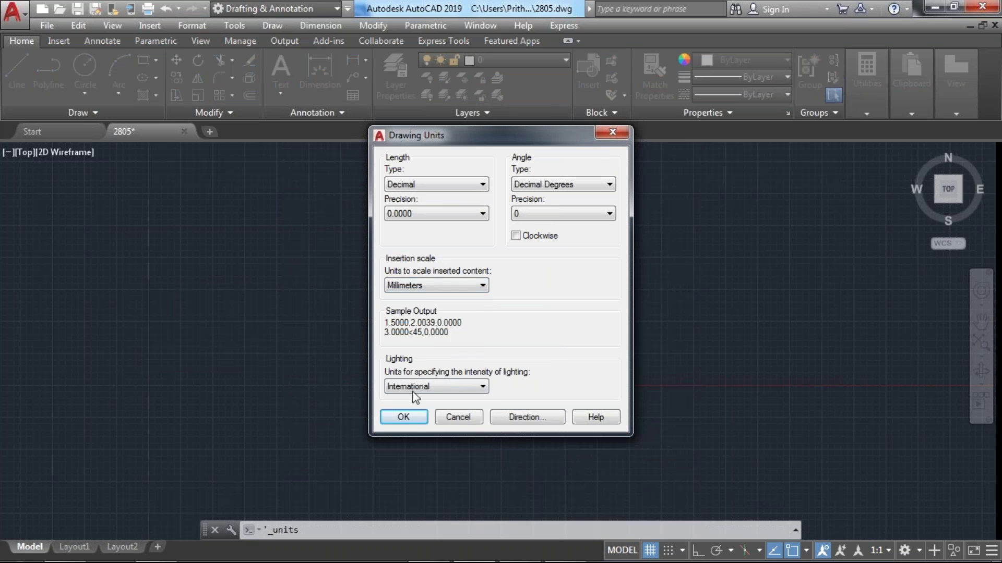
left_click(405, 417)
left_click(192, 25)
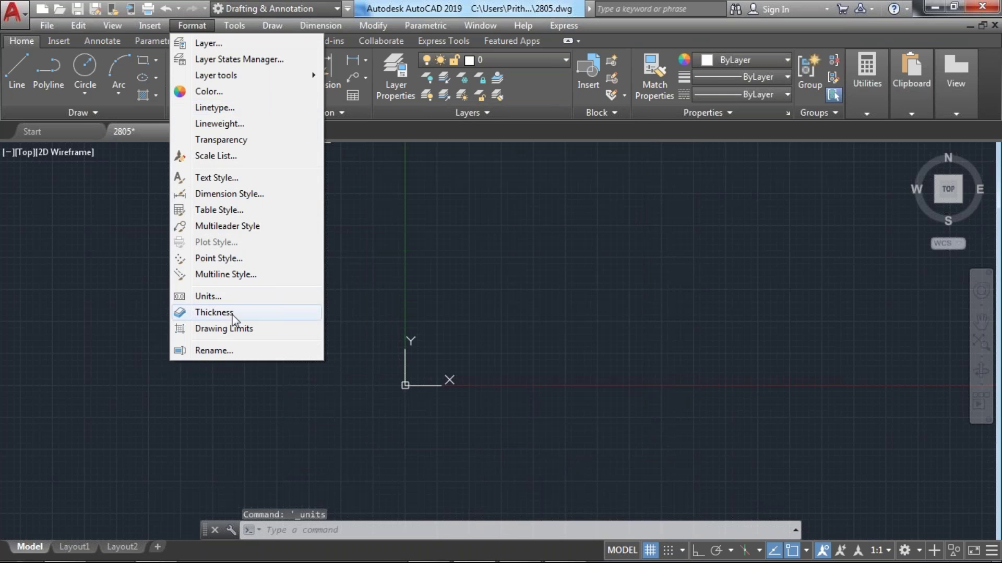
left_click(240, 330)
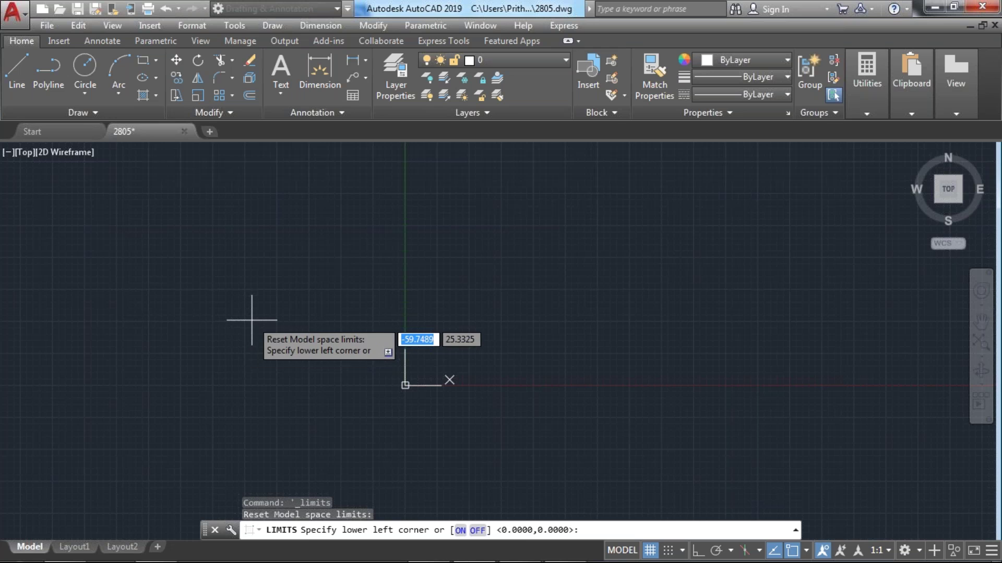
type("0,")
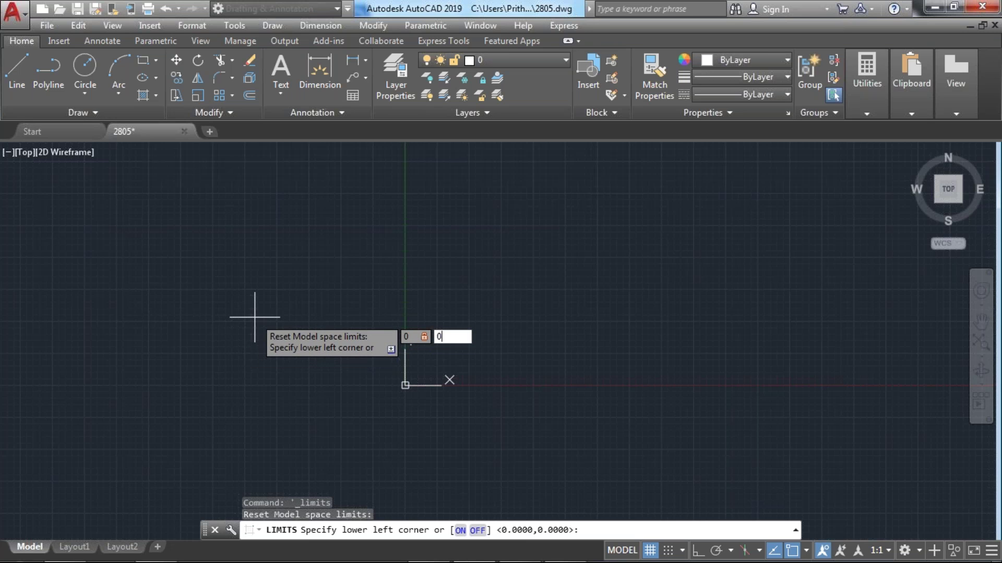
type("0")
key("Return")
type("210")
key("Tab")
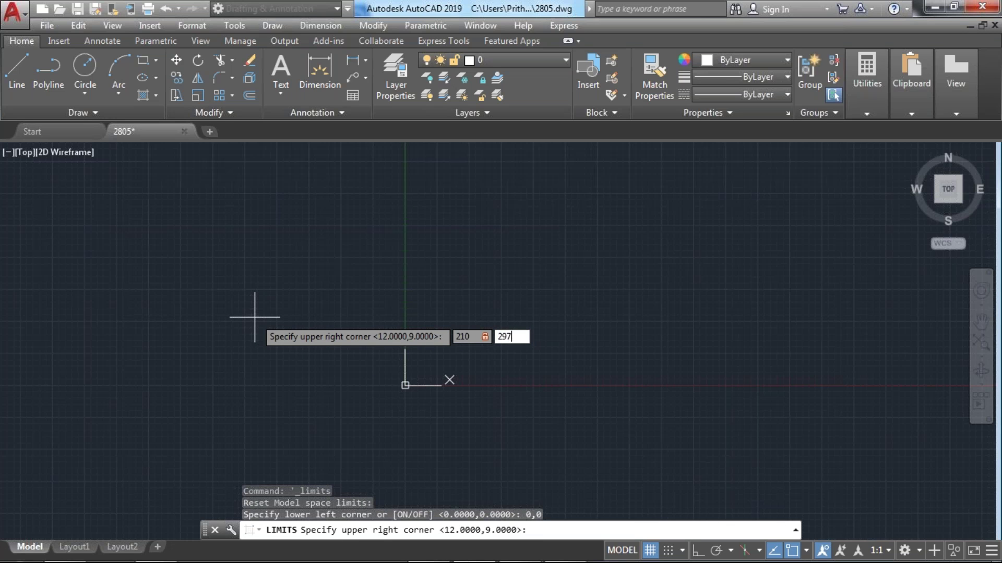
key("Escape")
key("Escape")
key("Escape")
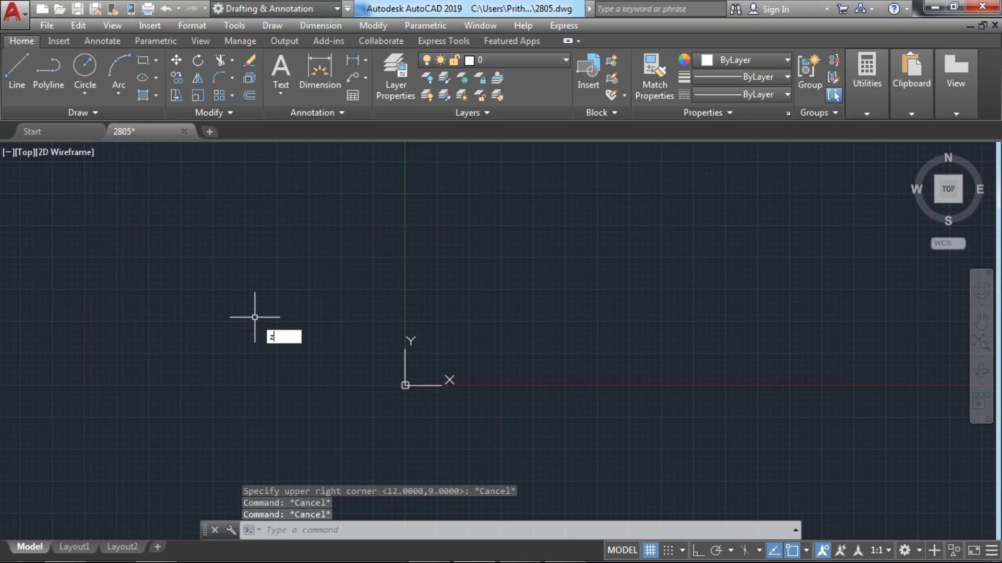
key("BackSpace")
- Set the upper right corner of the model space limits to 297,210 and zoom to show the whole drawing area
key("Return")
key("Return")
type("297")
key("Tab")
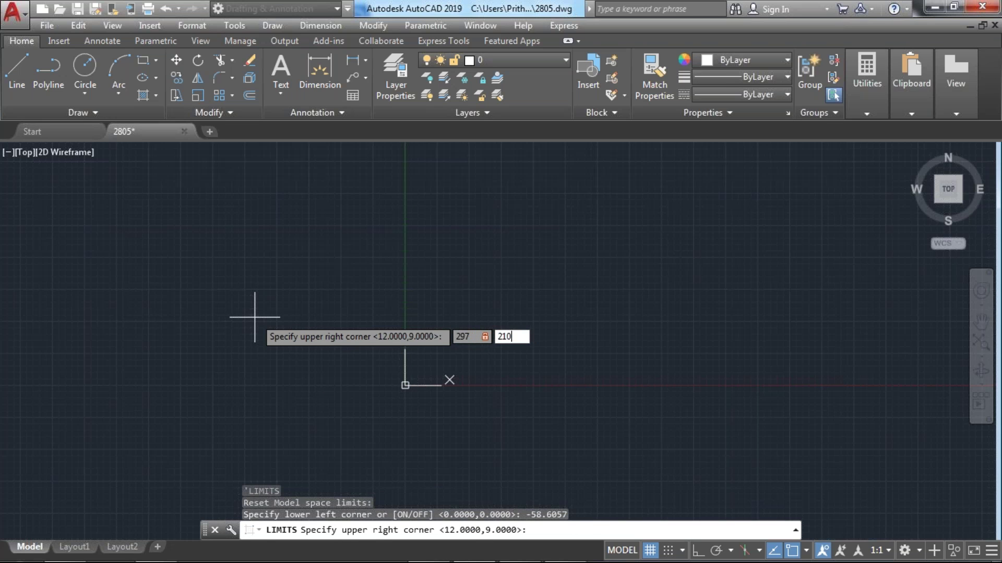
key("Return")
type("z")
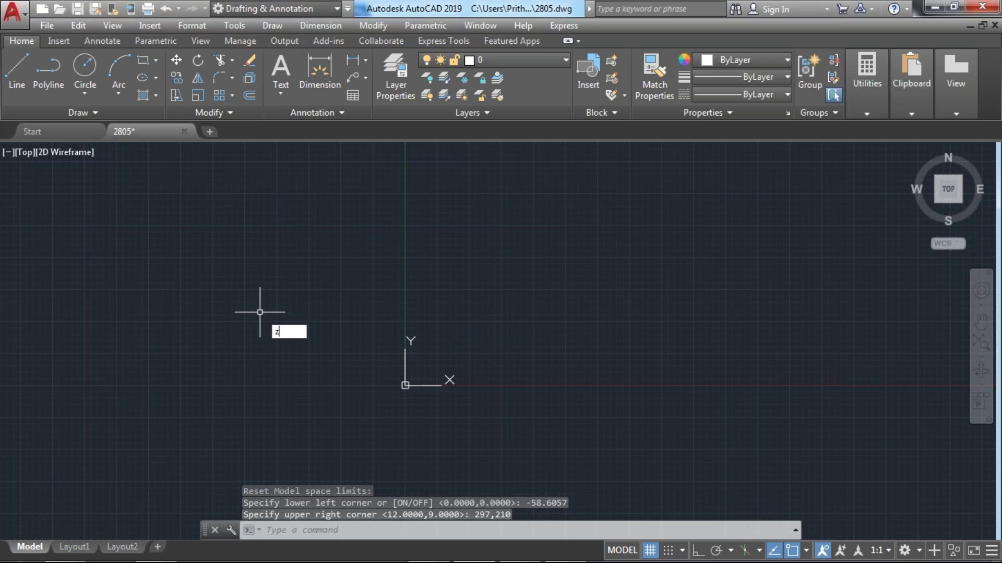
key("Return")
type("a")
key("Return")
- Draw a 297 by 210 mm rectangle with its first corner at the origin 0,0
scroll(344, 324, "down", 4)
middle_click_drag(447, 246, 389, 299)
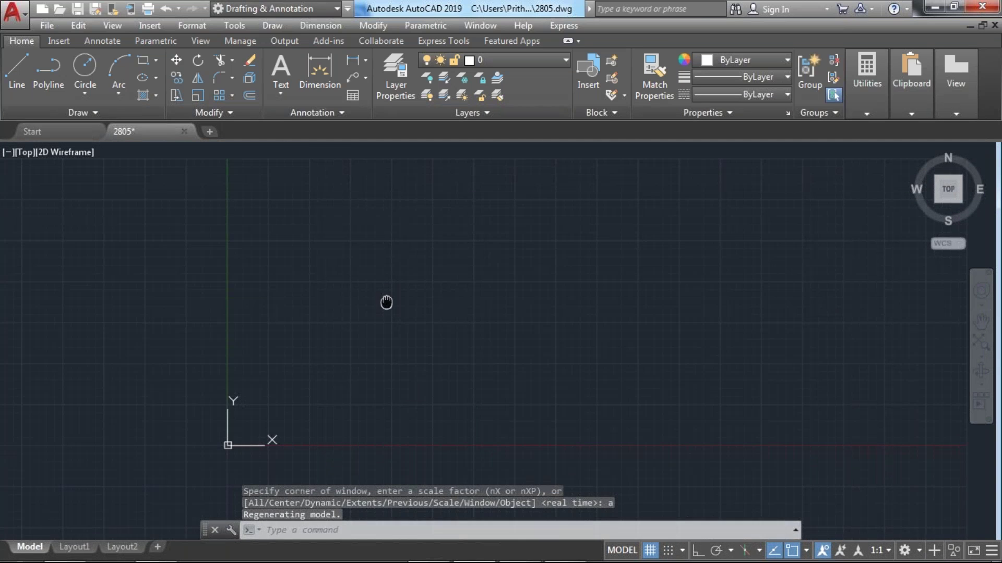
left_click(143, 60)
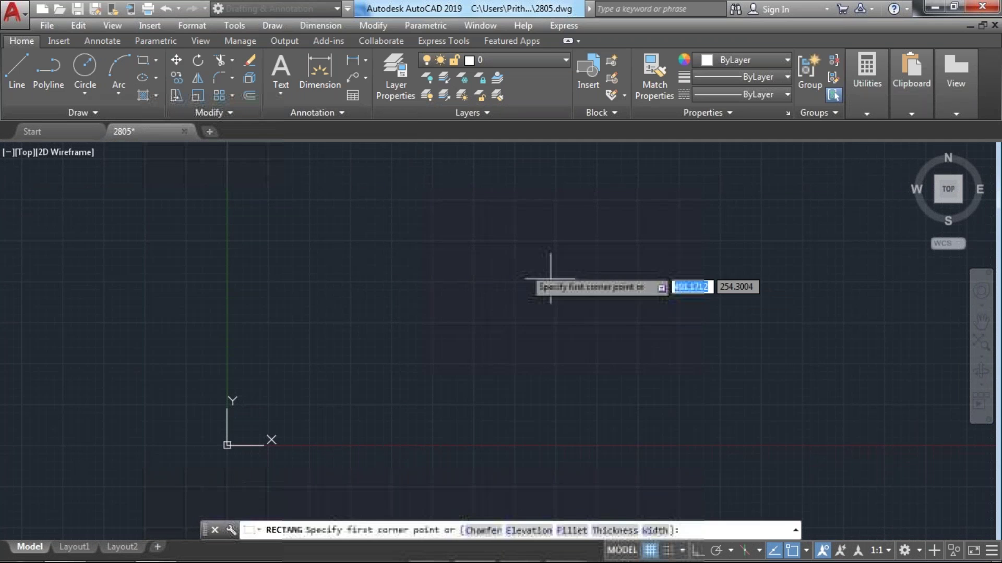
middle_click_drag(308, 402, 179, 403)
type("0,0")
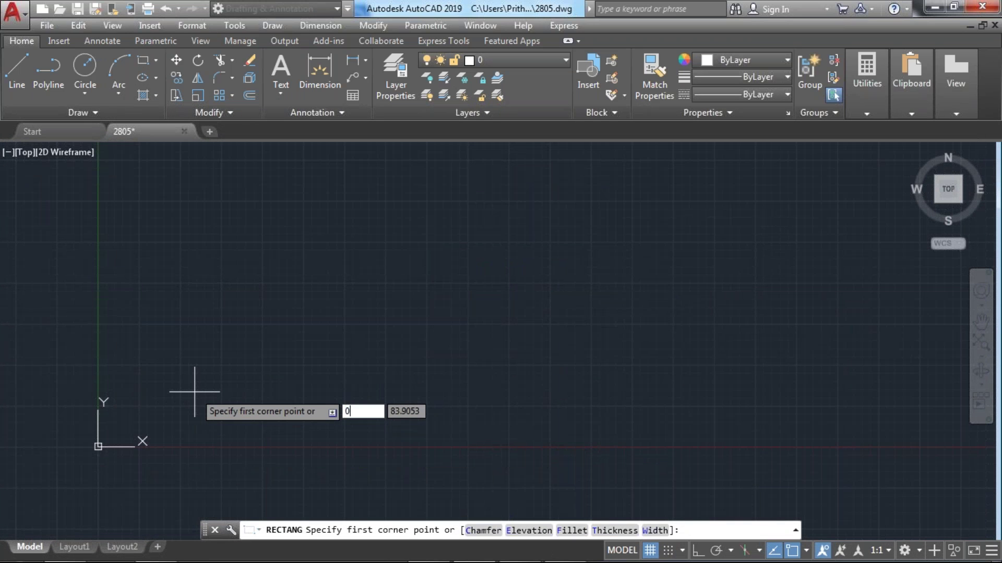
key("Return")
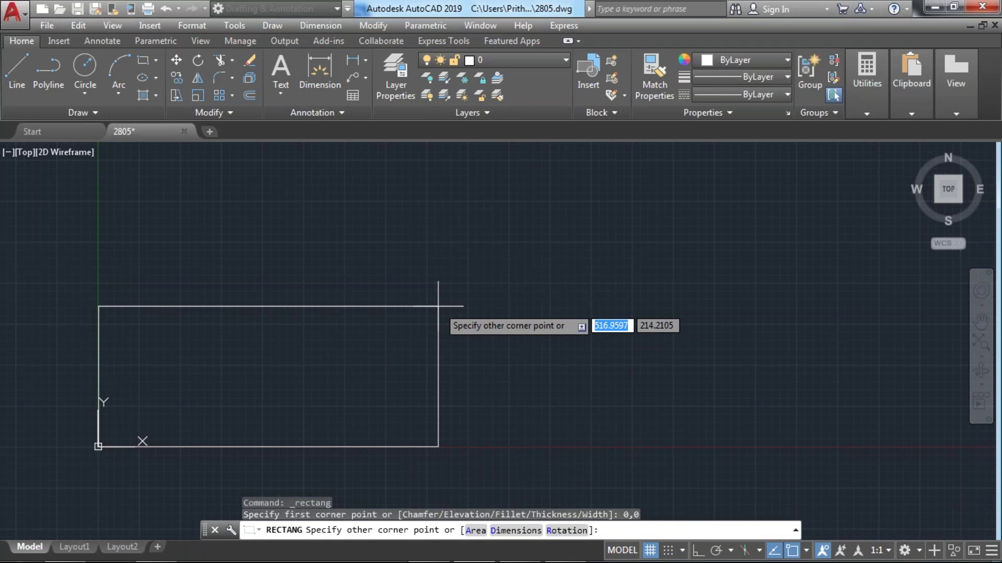
type("@297")
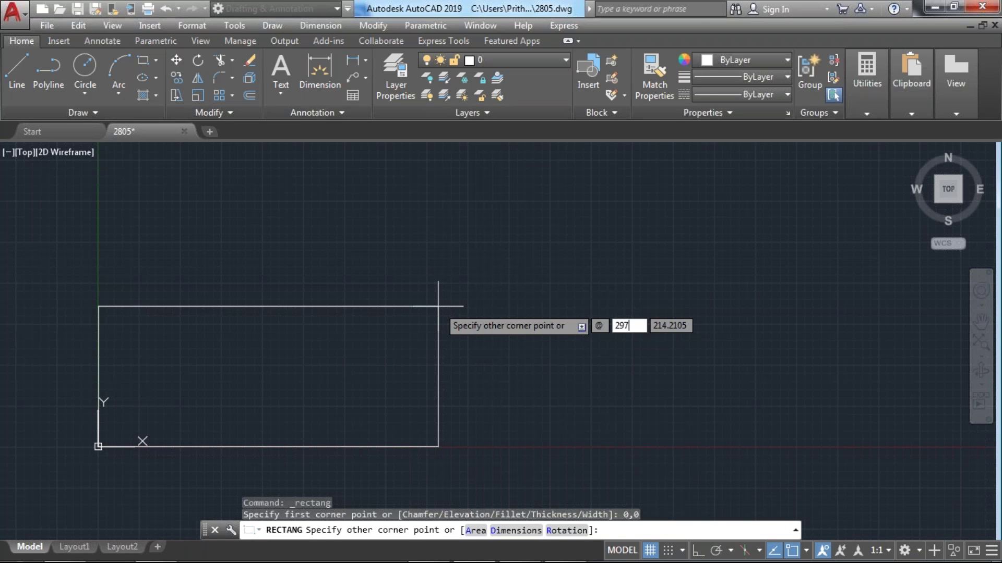
key("Tab")
type("2")
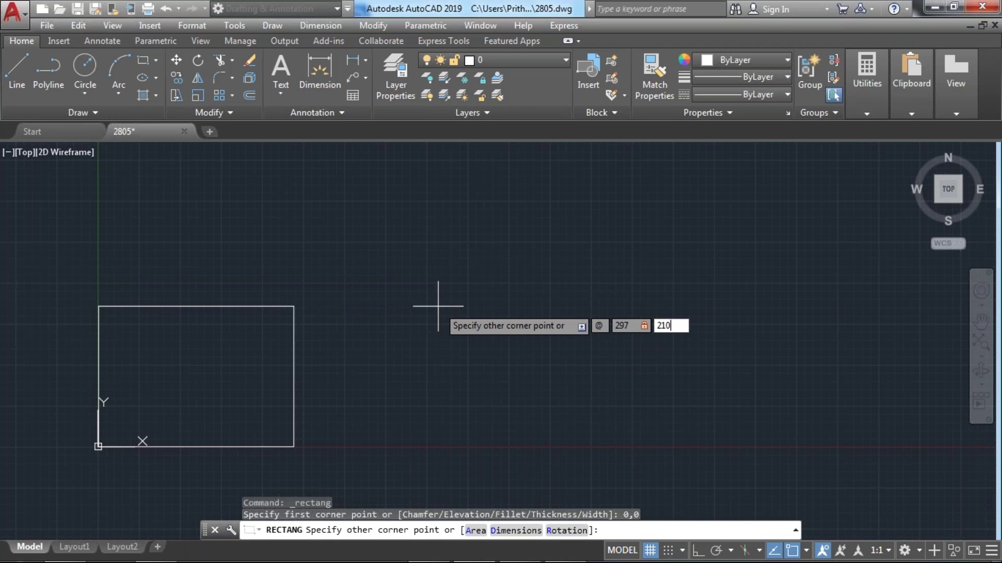
key("Return")
- Offset the 297 by 210 mm rectangle outward by 10 mm to form an outer border
mouse_move(157, 402)
middle_mouse_down()
mouse_move(241, 376)
mouse_move(313, 369)
middle_mouse_up()
scroll(242, 378, "up", 2)
scroll(311, 369, "up", 2)
scroll(306, 362, "down", 2)
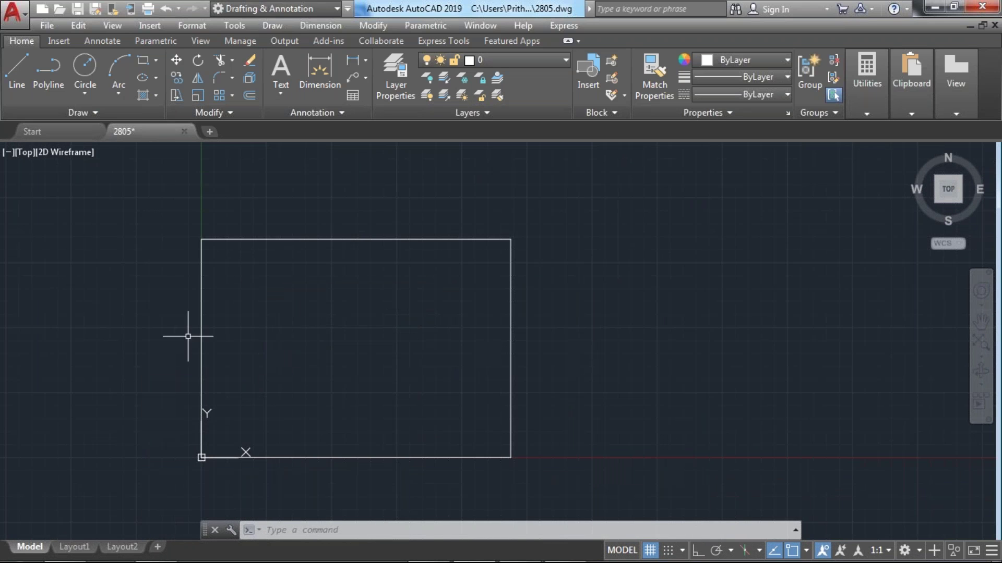
left_click(255, 94)
type("10")
key("Return")
left_click(332, 239)
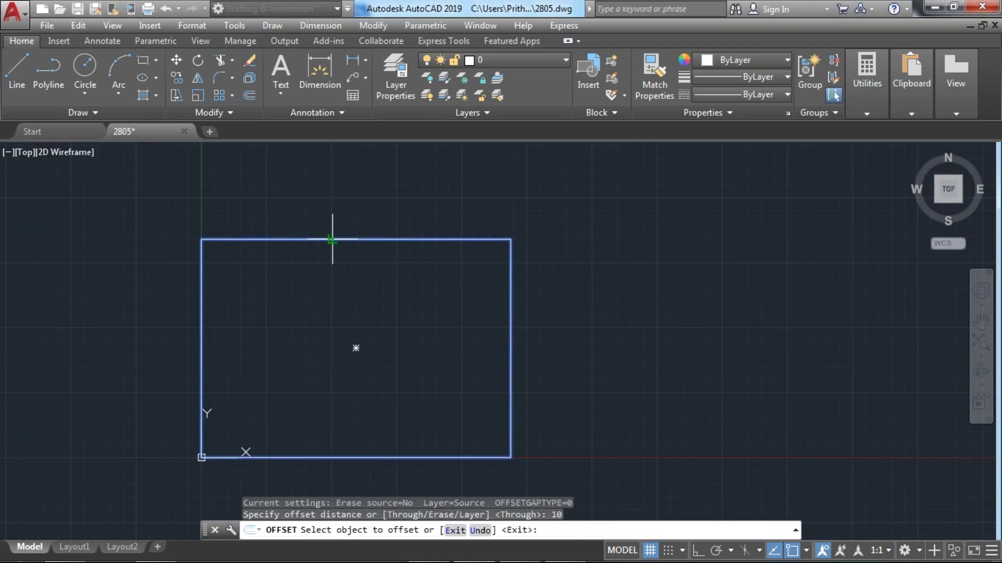
left_click(326, 209)
key("Return")
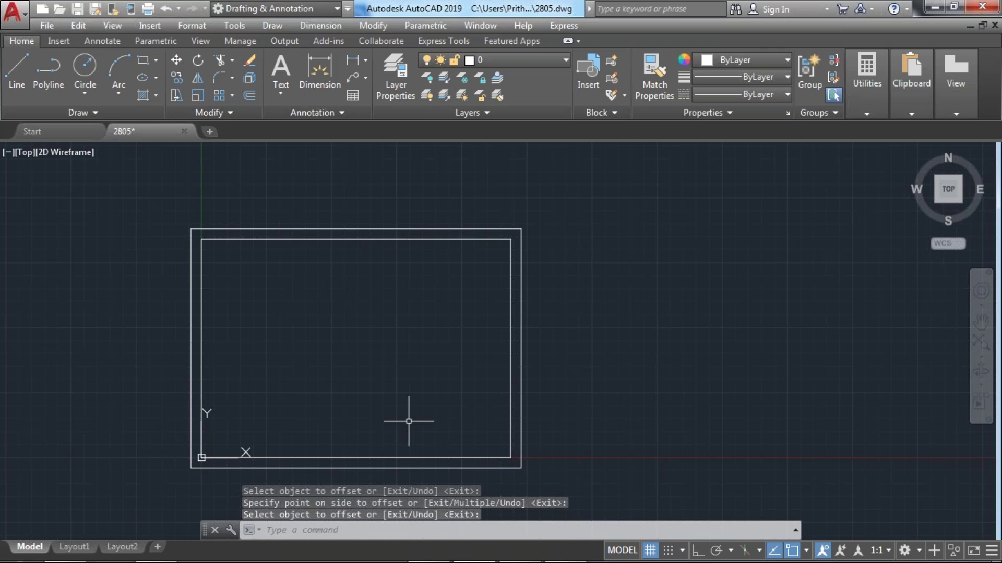
- Draw a title block rectangle inside the sheet, starting from the inner frame's lower right corner
scroll(429, 430, "up", 4)
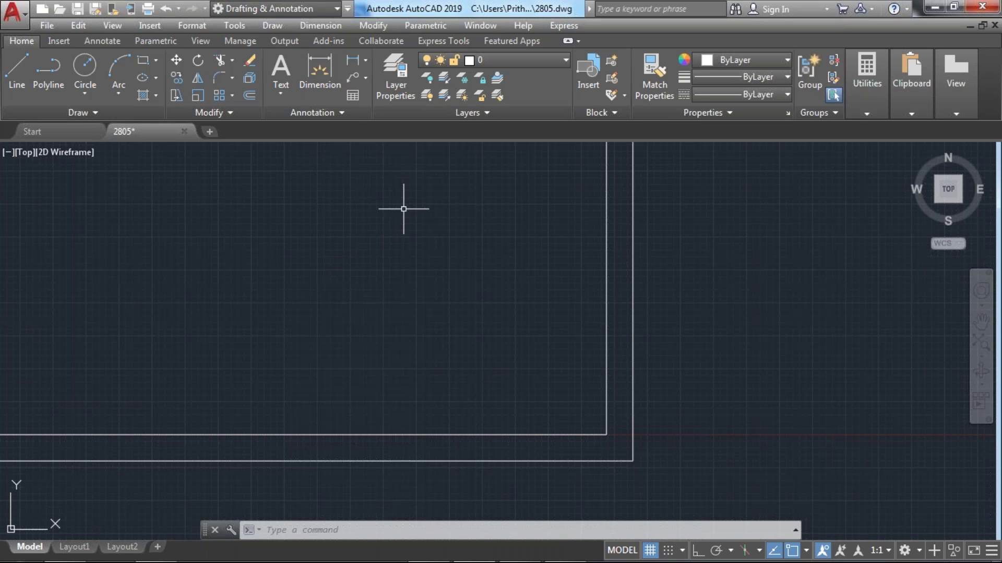
left_click(141, 63)
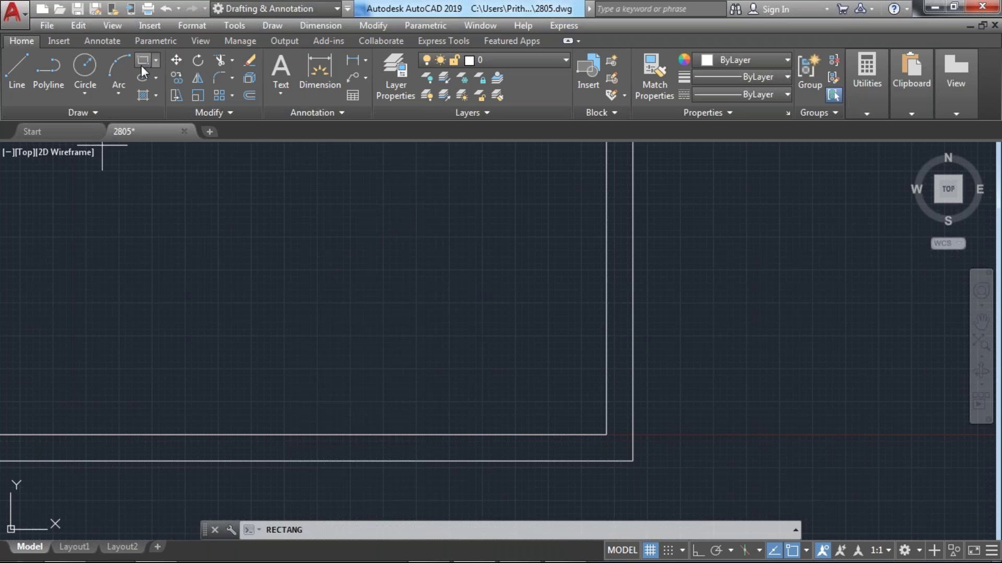
left_click(606, 435)
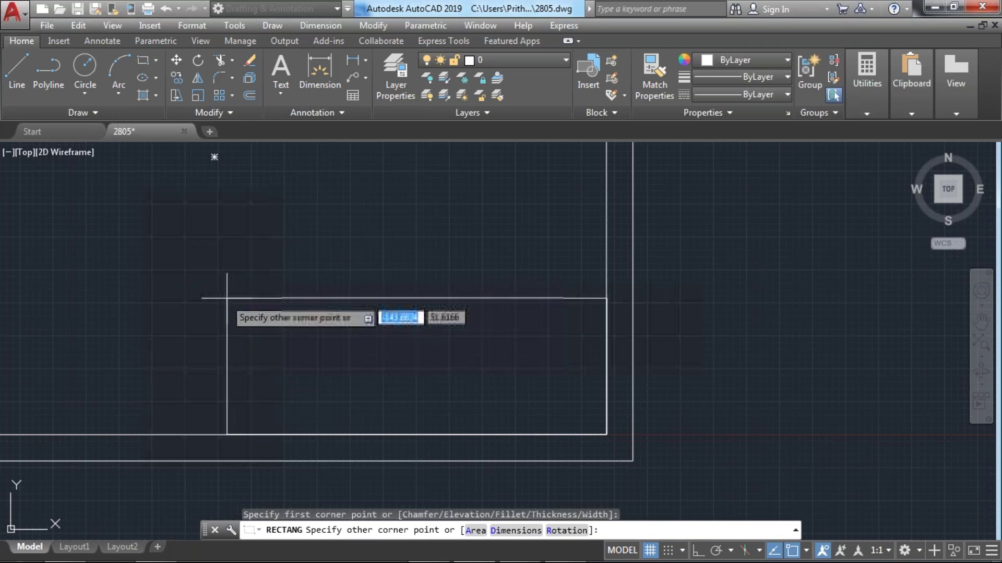
left_click(171, 292)
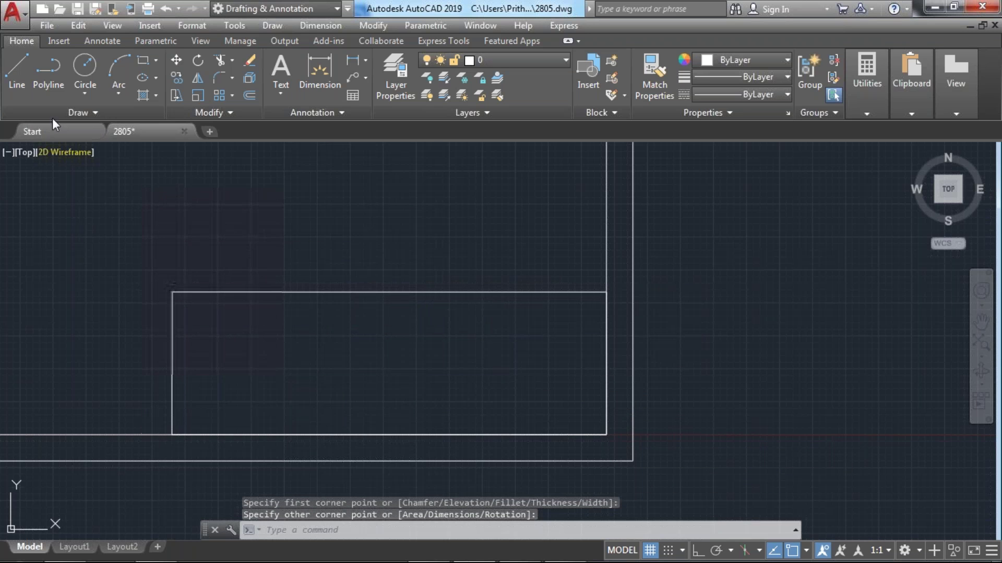
- Draw a horizontal line across the upper part of the title block from side to side, with Ortho mode on
left_click(16, 86)
left_click(172, 334)
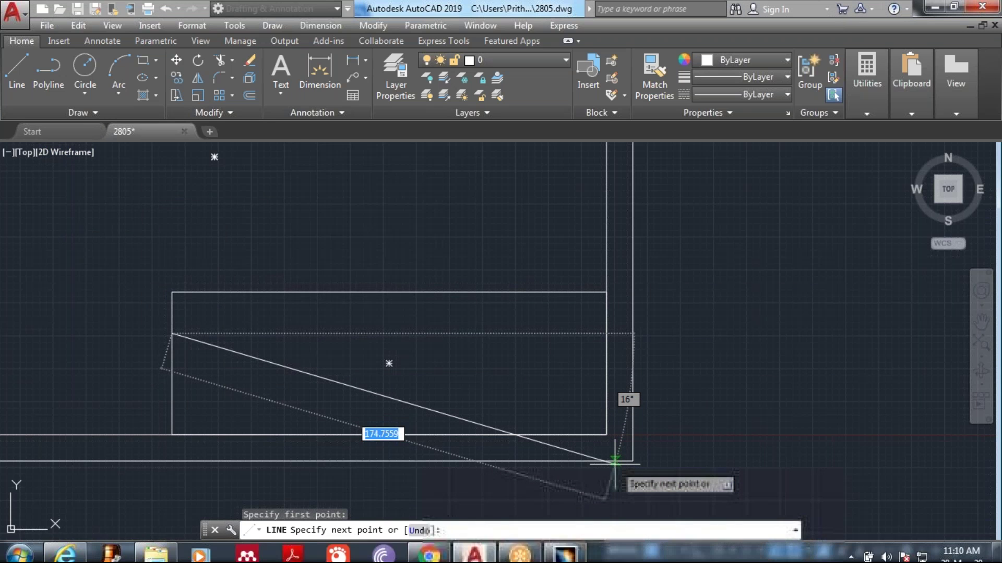
key("super")
key("super")
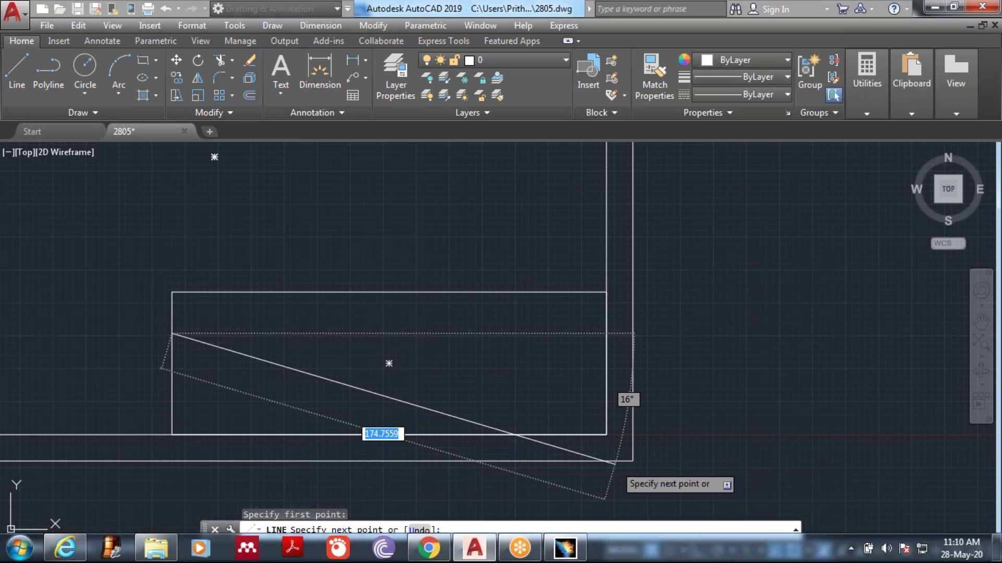
left_click(693, 548)
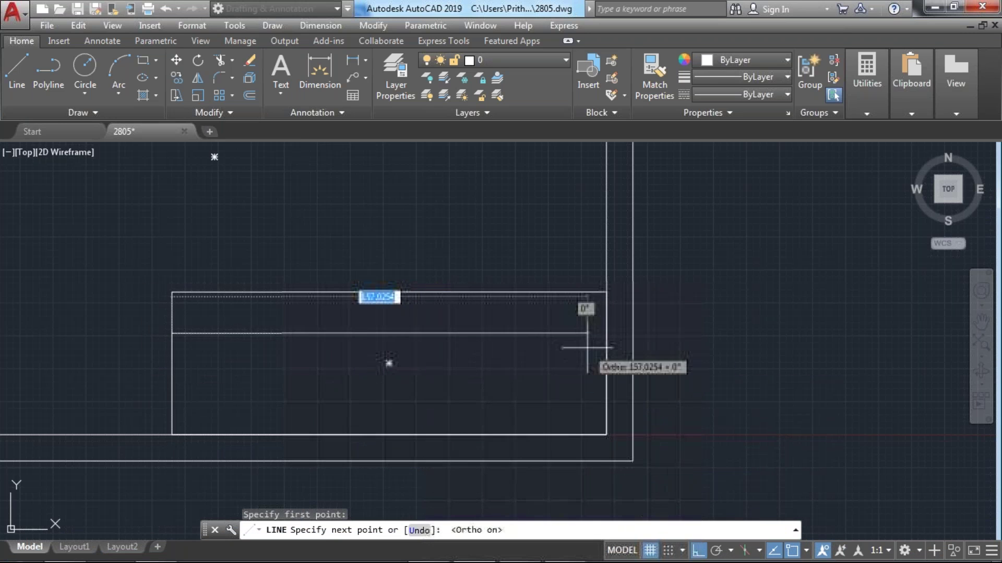
left_click(605, 334)
key("Return")
- Draw a second horizontal line across the title block, a short distance below the first one
key("Return")
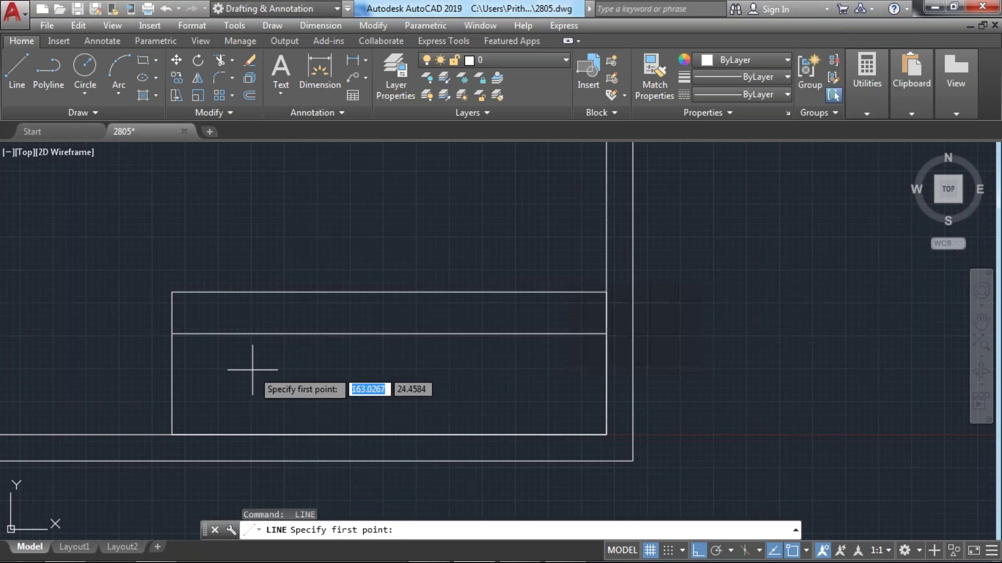
left_click(172, 364)
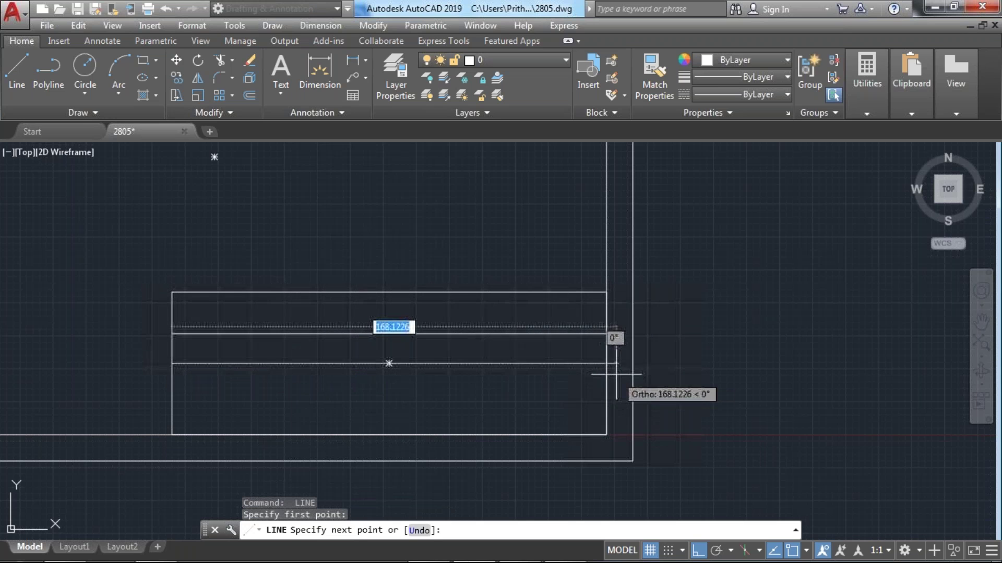
left_click(606, 363)
key("Return")
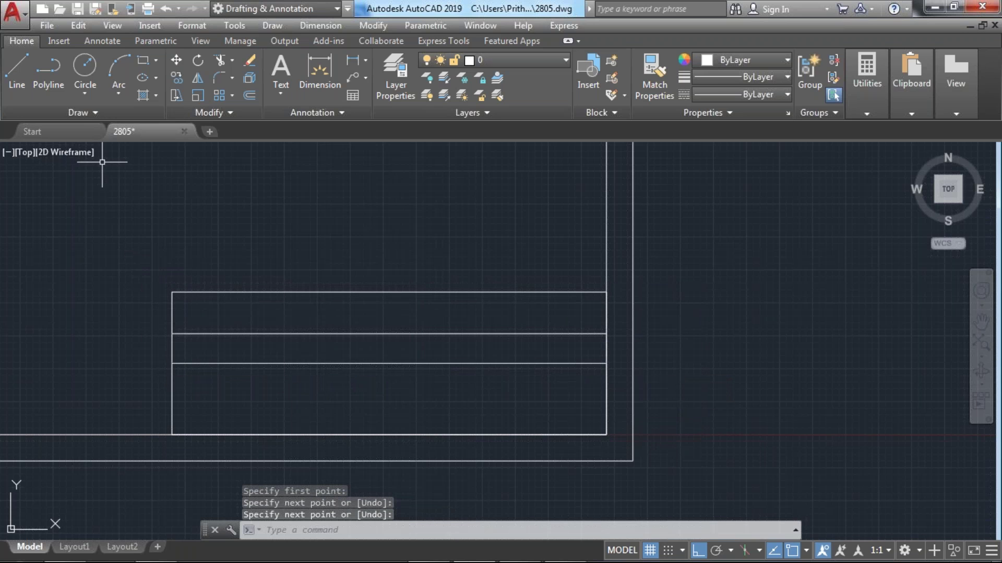
- Add multiline text reading "New Polytechnic, kolhapur" with a text height of 5 in the title block's top row
left_click(273, 68)
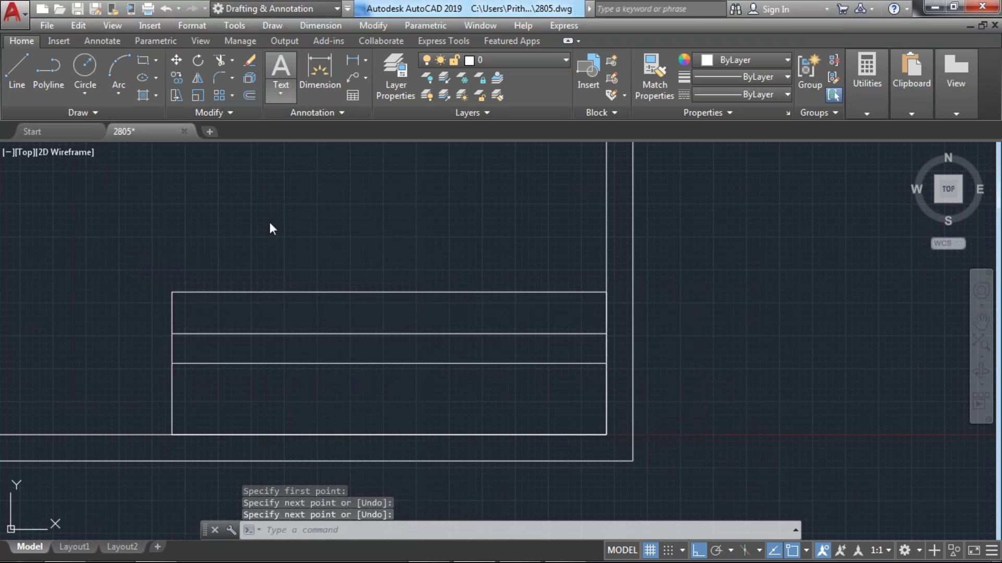
left_click(173, 292)
left_click(607, 333)
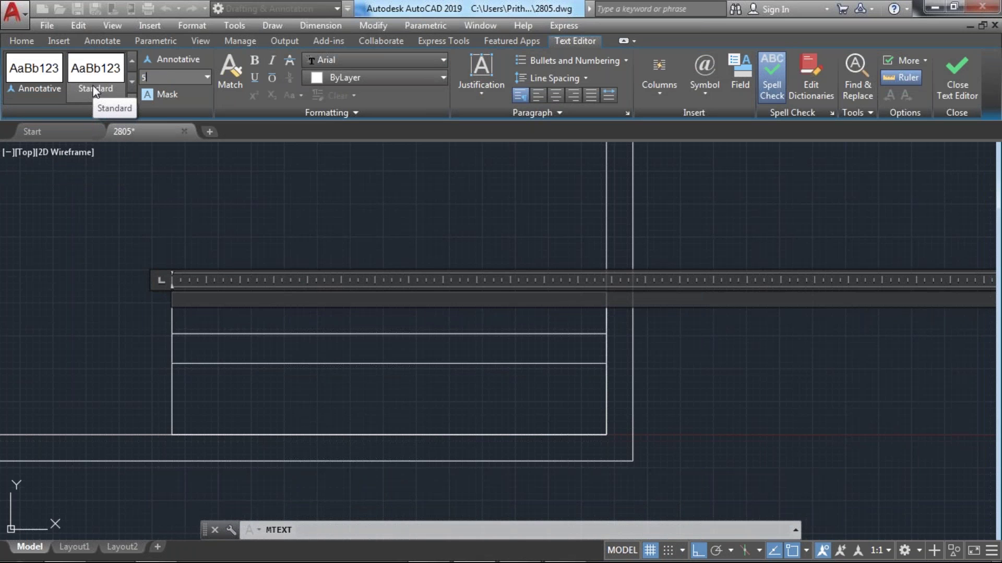
key("Return")
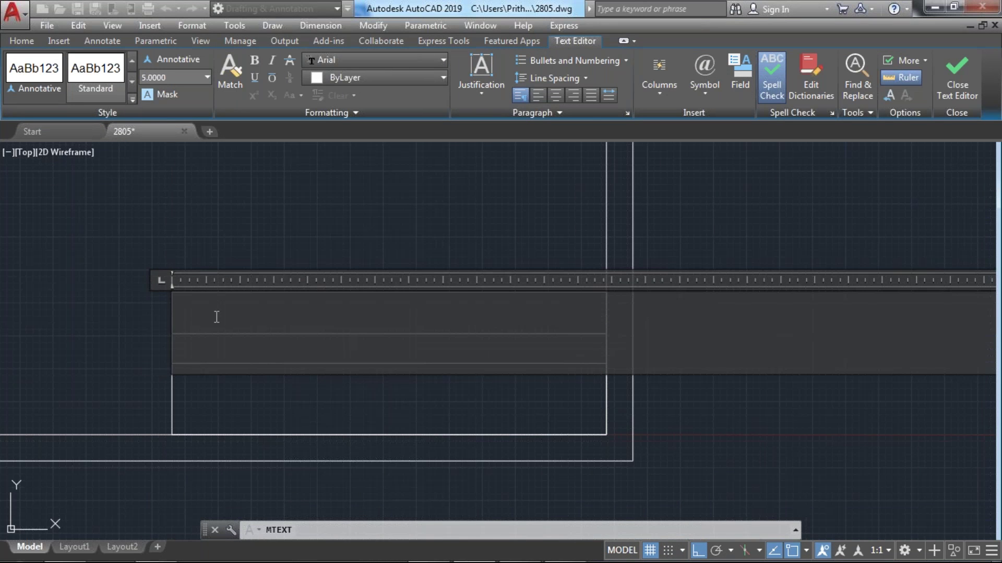
type("Ne")
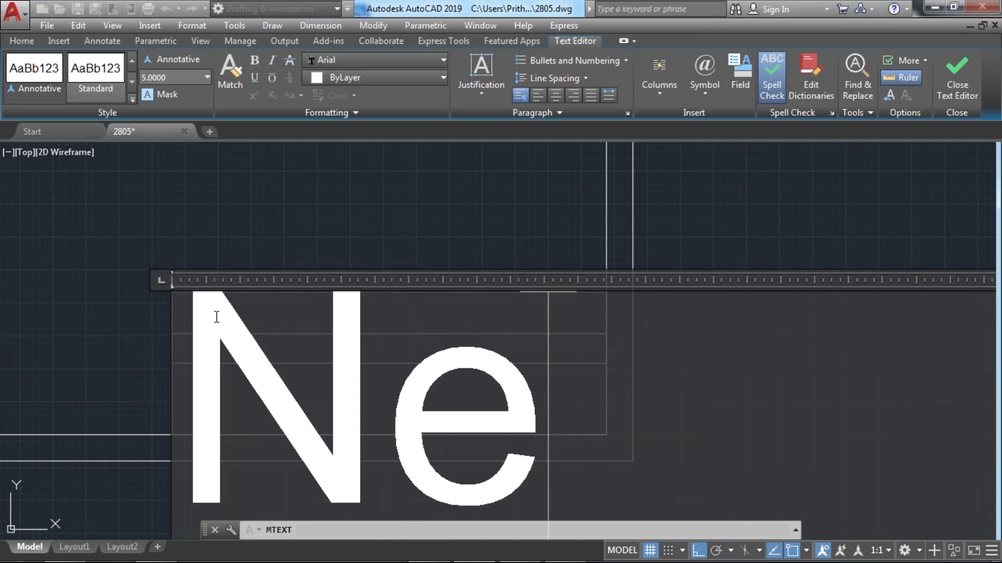
type("w Pl")
key("BackSpace")
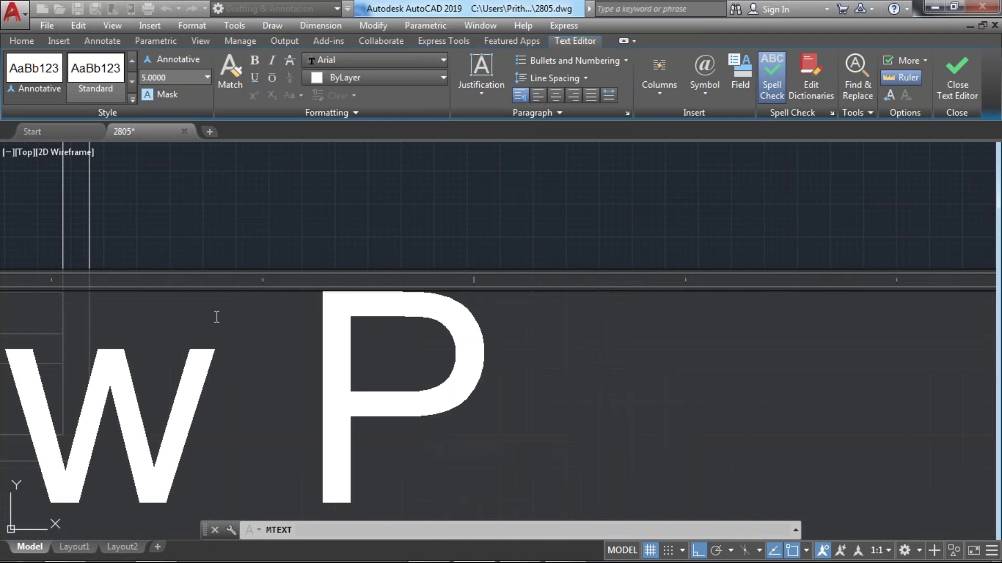
type("olytech")
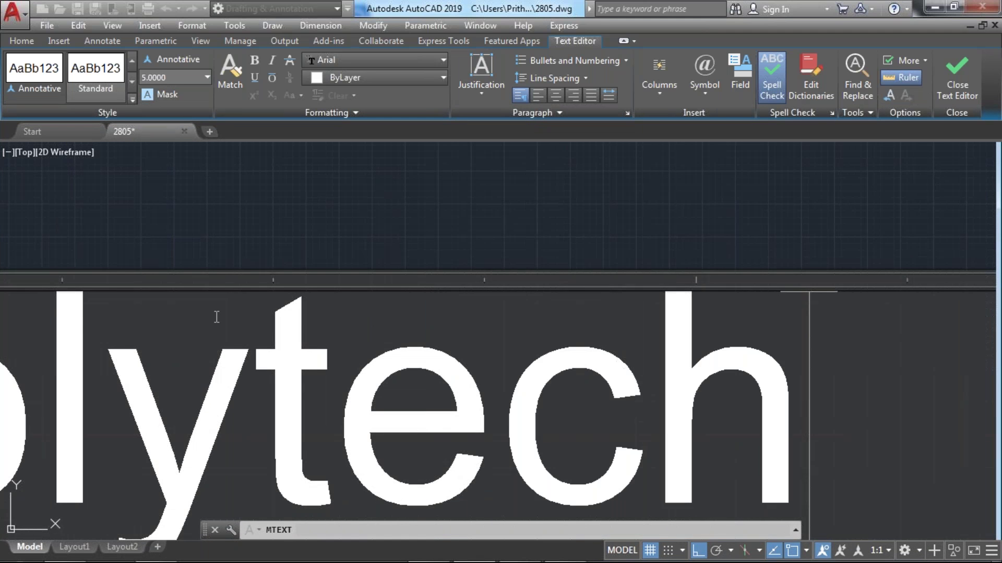
type("nic,")
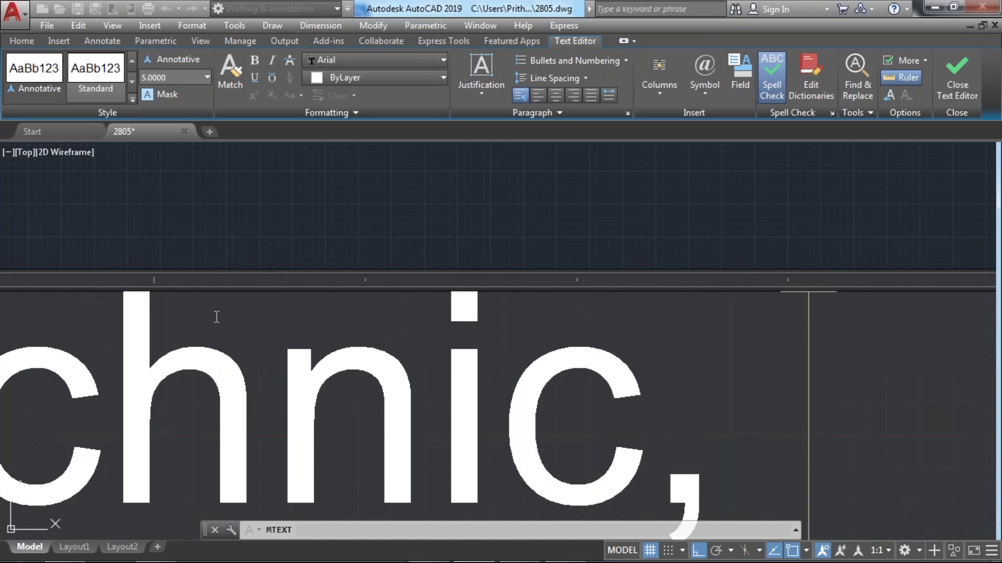
type(" kolhapur")
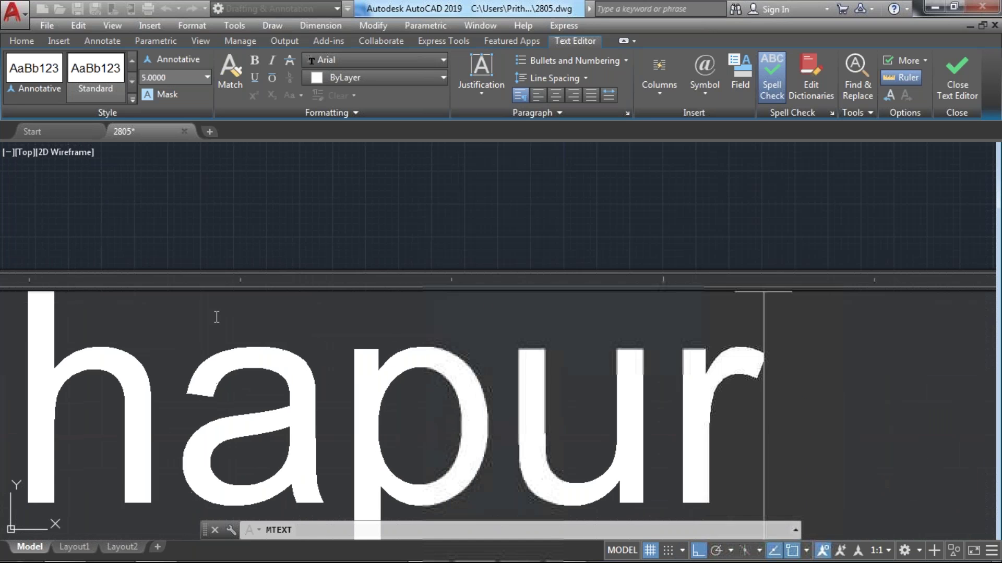
left_click(393, 211)
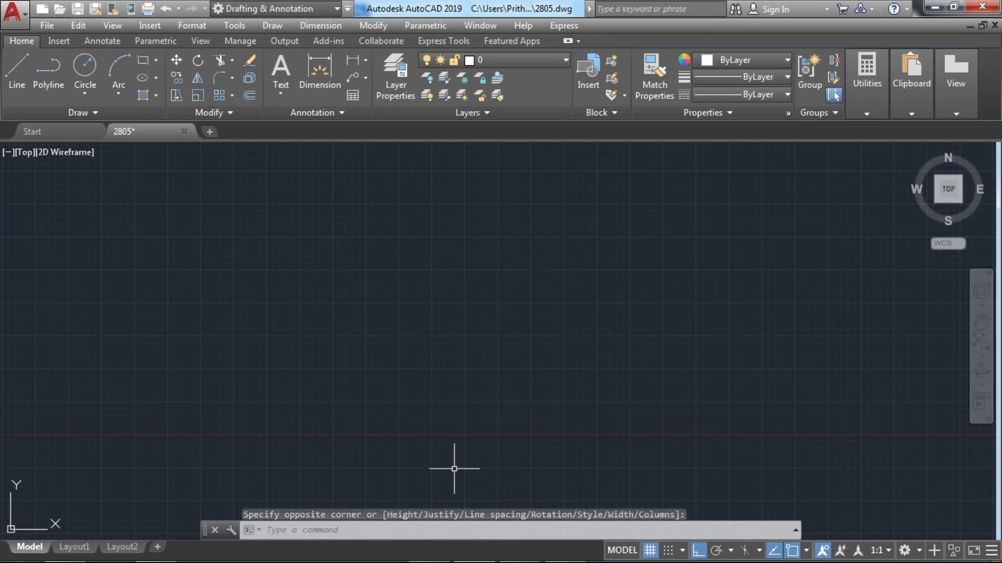
- Move the "New Polytechnic, kolhapur" text toward the middle of the title block's top row, with Ortho mode off
scroll(455, 435, "down", 3)
scroll(240, 388, "up", 6)
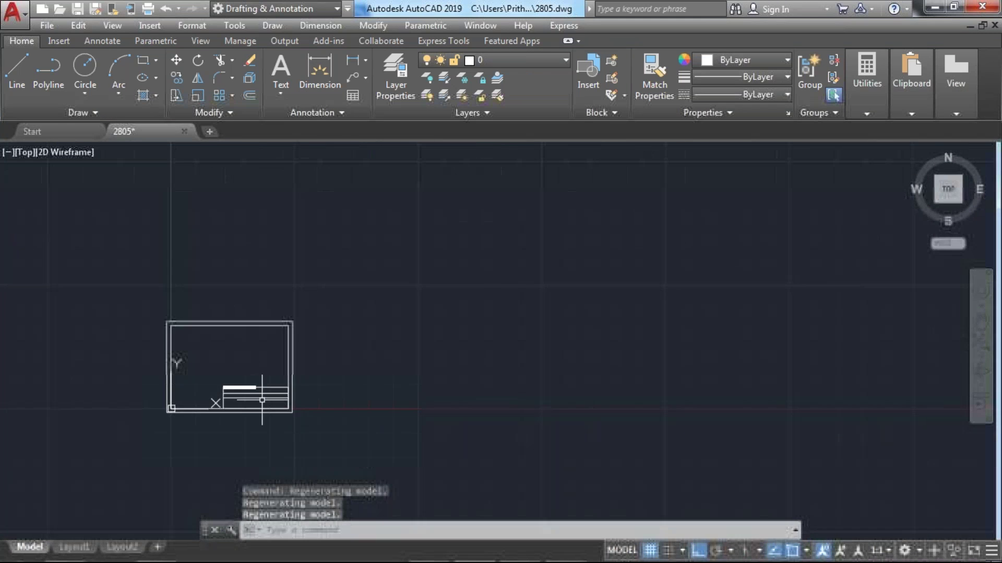
left_click(241, 389)
type("m")
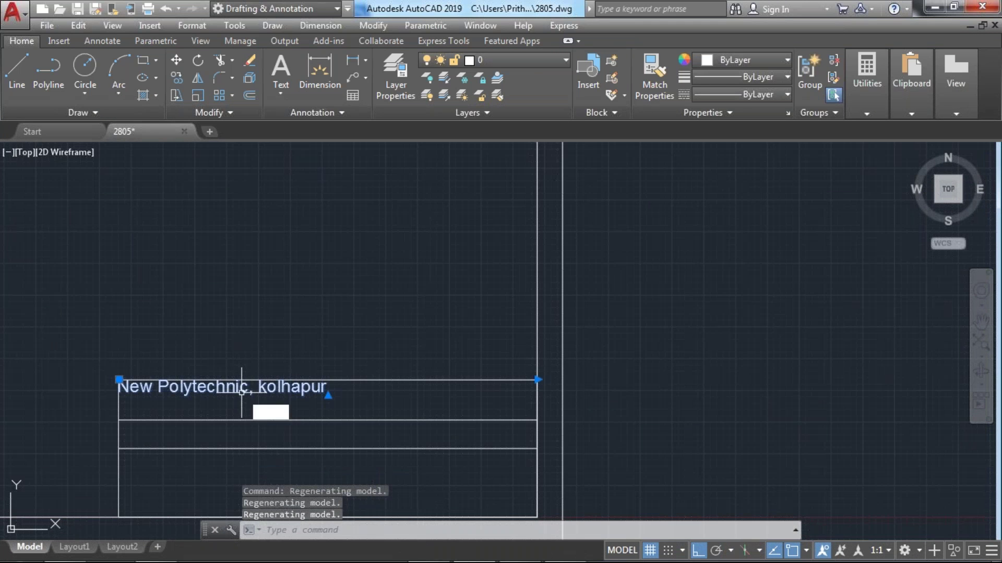
key("Return")
left_click(242, 390)
key("F8")
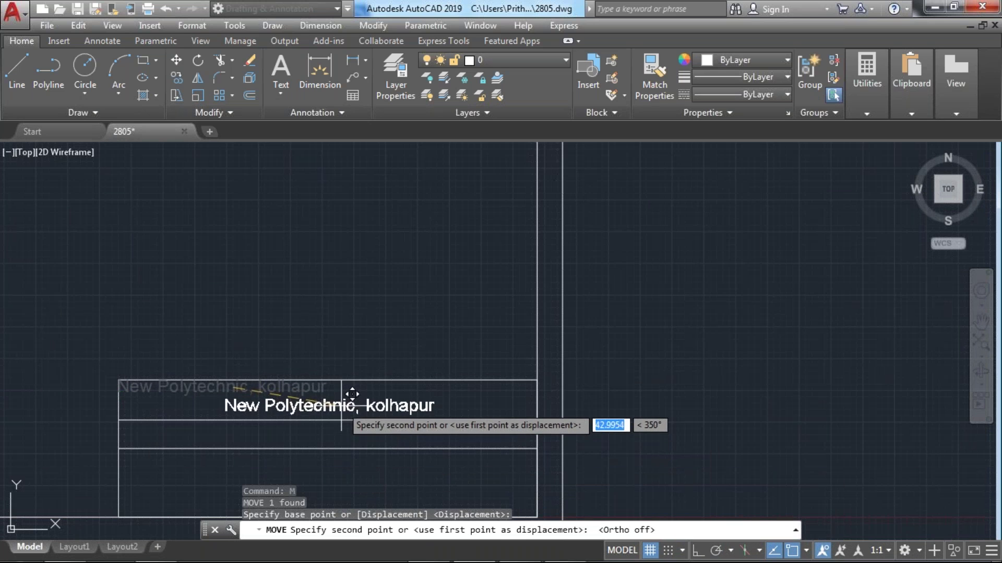
left_click(338, 415)
- Set the text height of "New Polytechnic, kolhapur" to 9
double_click(338, 407)
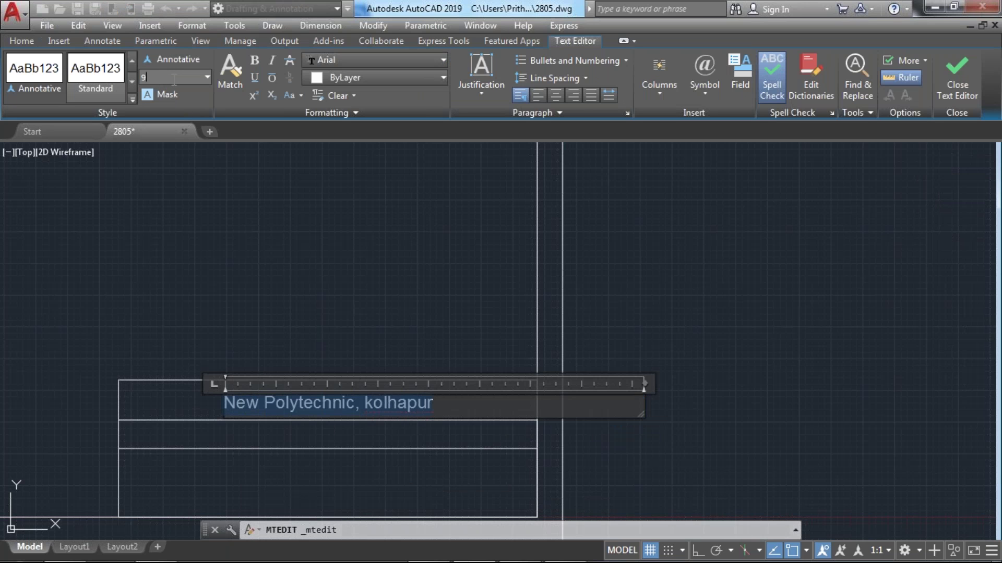
key("Return")
left_click(409, 364)
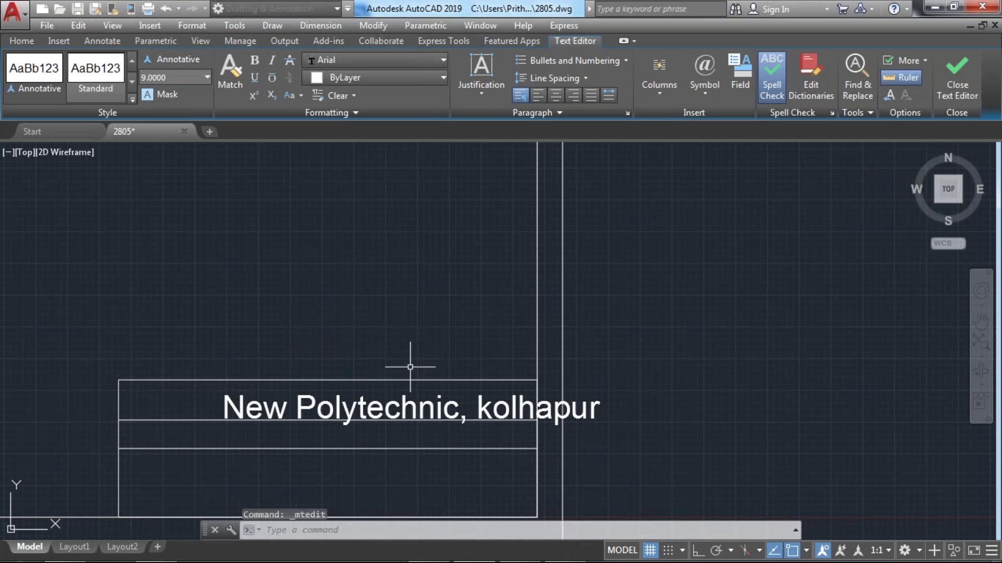
- Move the enlarged "New Polytechnic, kolhapur" text so it sits entirely within the title block's top row
left_click(375, 415)
type("m")
key("Return")
left_click(368, 405)
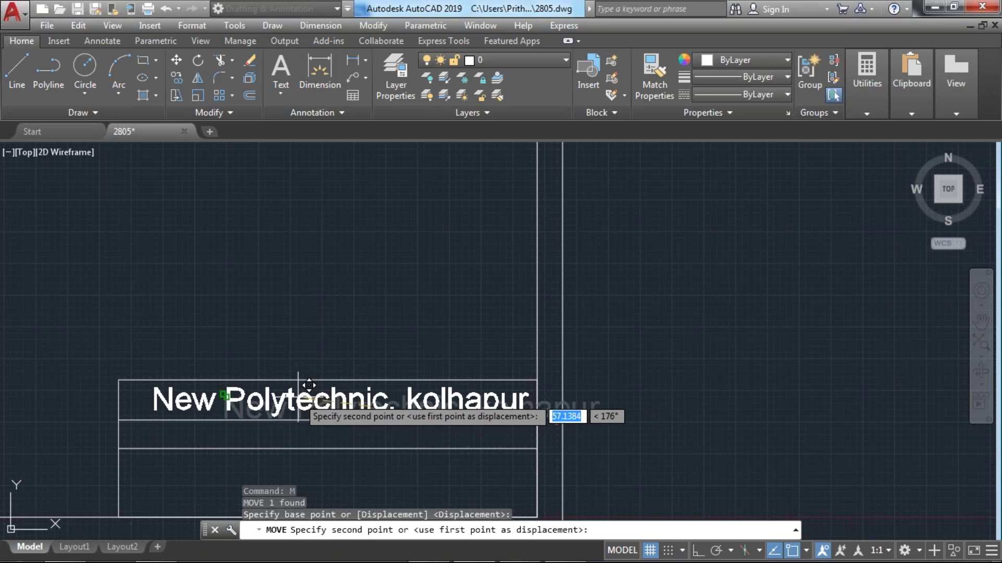
left_click(305, 386)
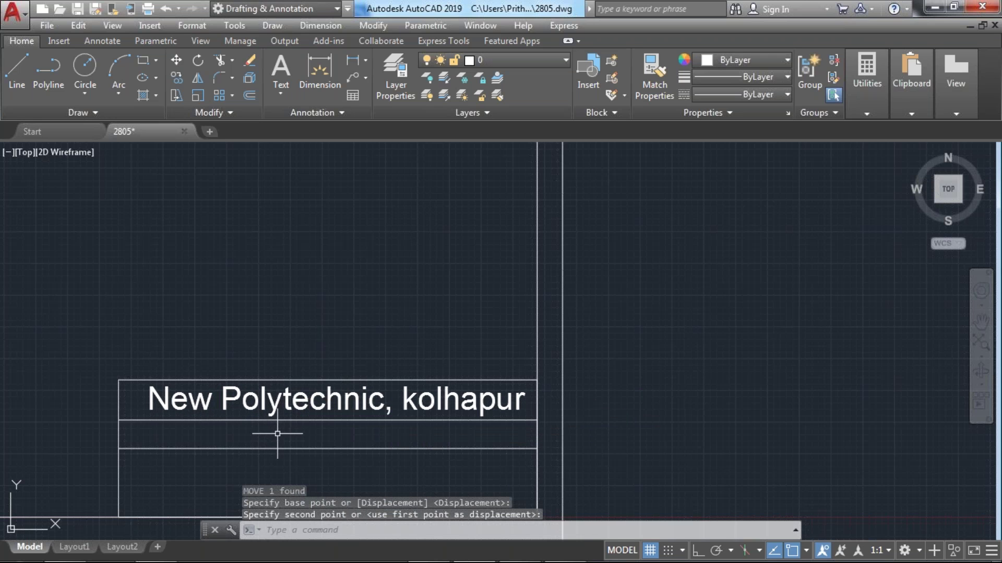
- Add multiline text reading "Name : ABC" with a text height of 8 in the title block's second row
middle_click_drag(282, 418, 340, 358)
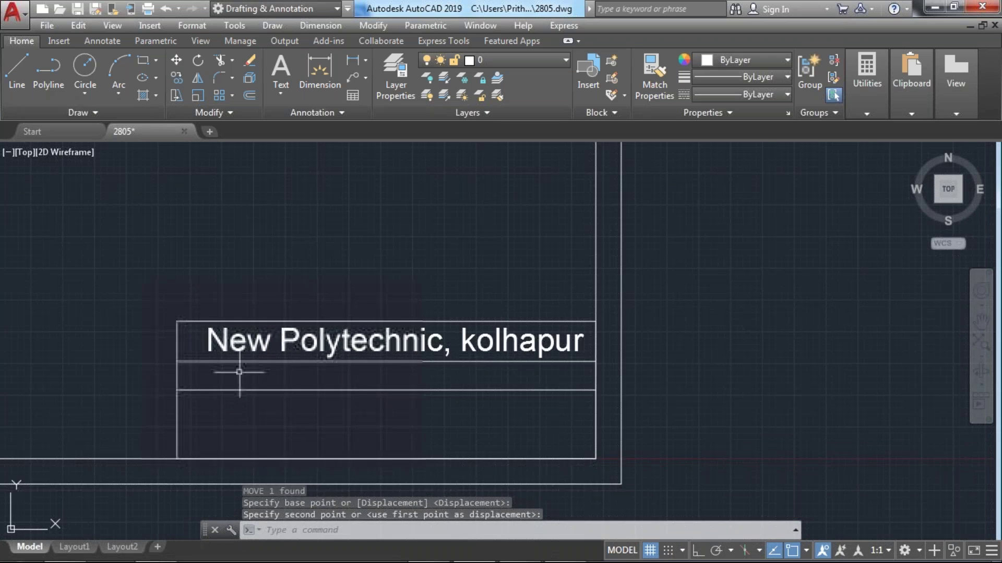
scroll(235, 373, "up", 2)
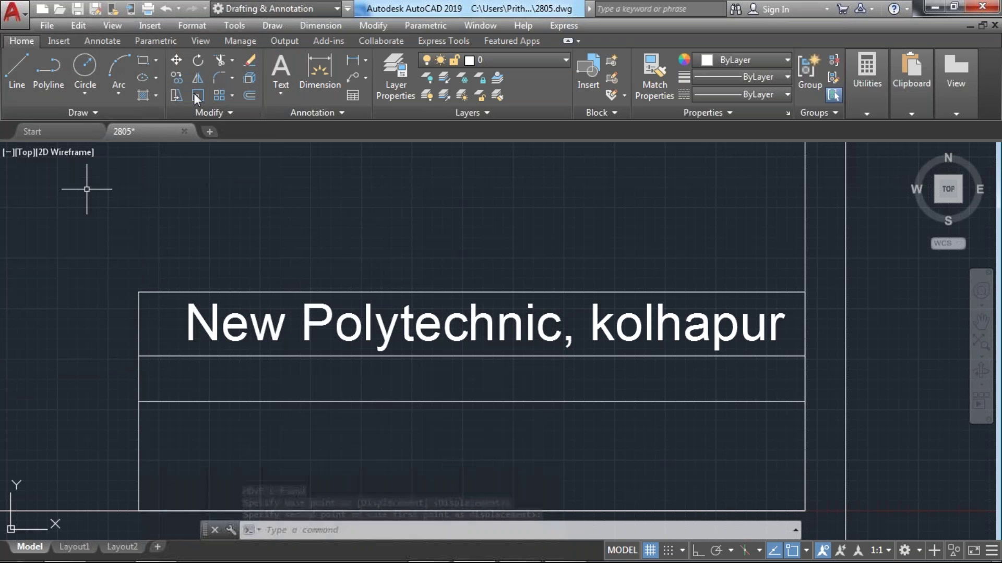
left_click(281, 73)
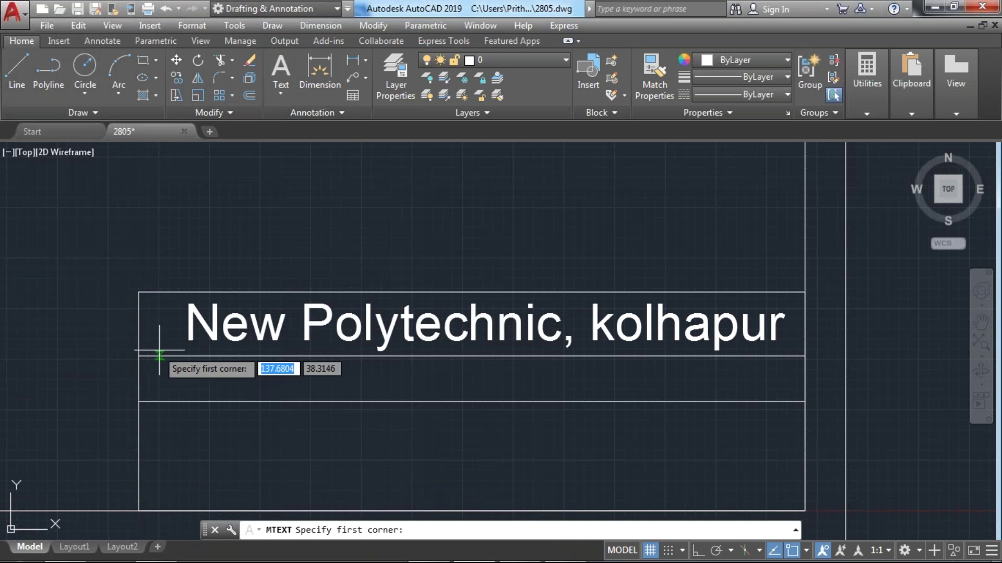
left_click(139, 356)
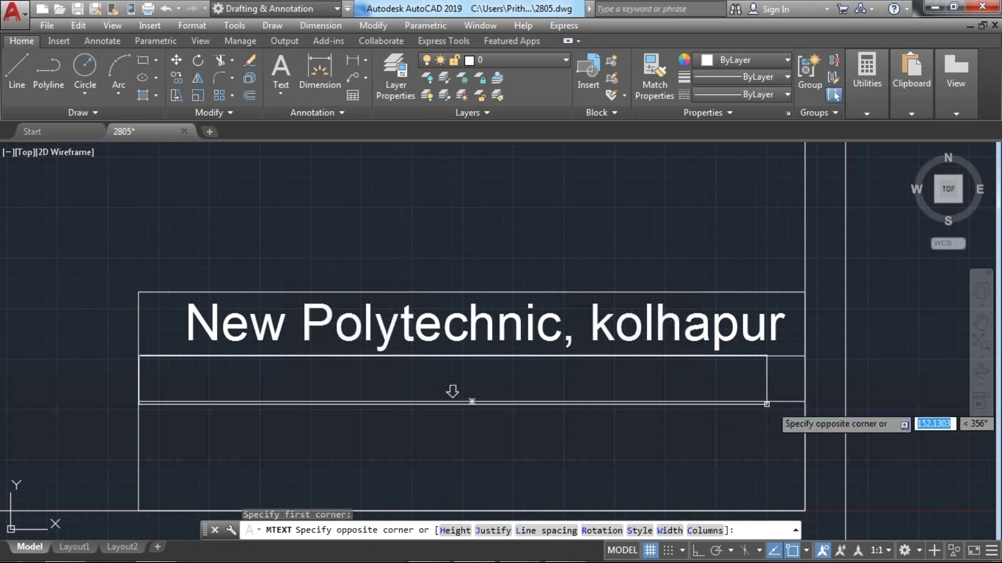
left_click(471, 401)
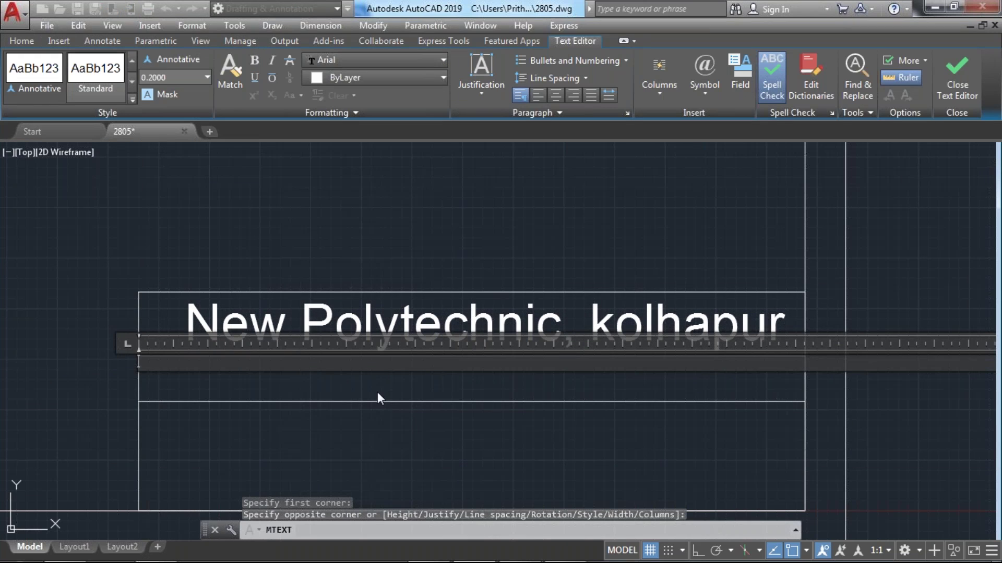
type("Name : ABC")
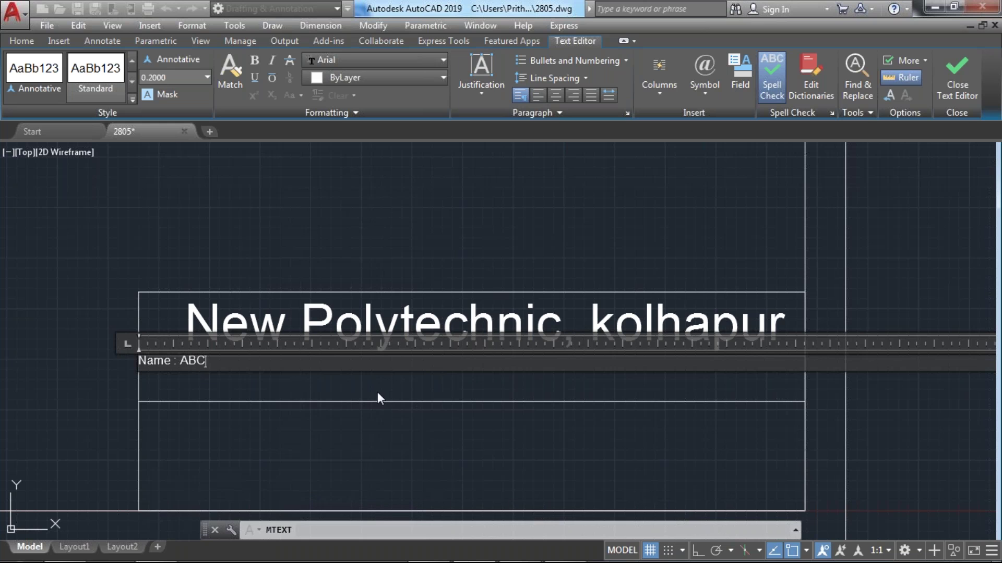
left_click_drag(219, 364, 142, 364)
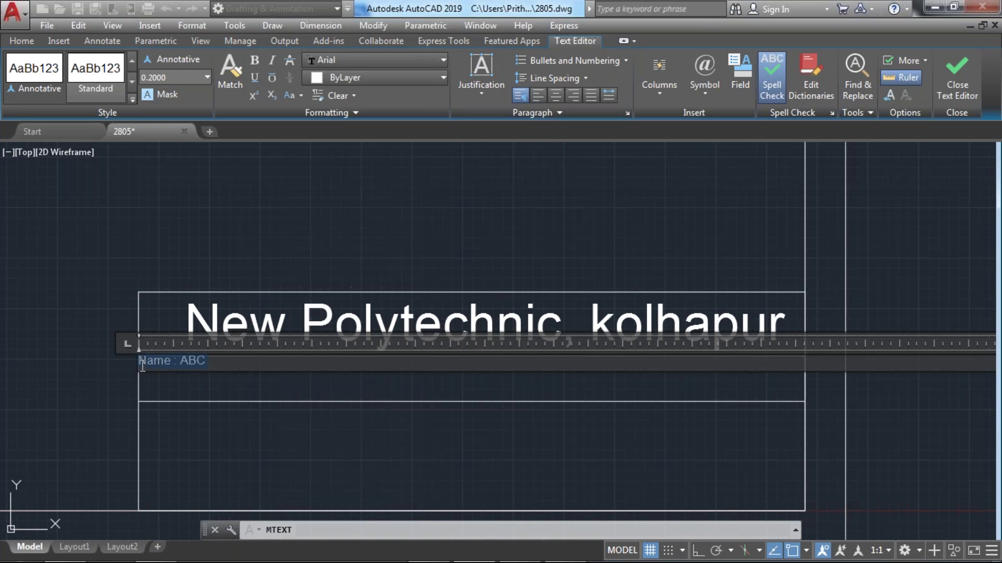
left_click(183, 73)
type("8")
key("Return")
left_click(251, 263)
- Move the "Name : ABC" text to the middle of the title block's second row
left_click(320, 374)
type("m")
key("Return")
left_click(294, 378)
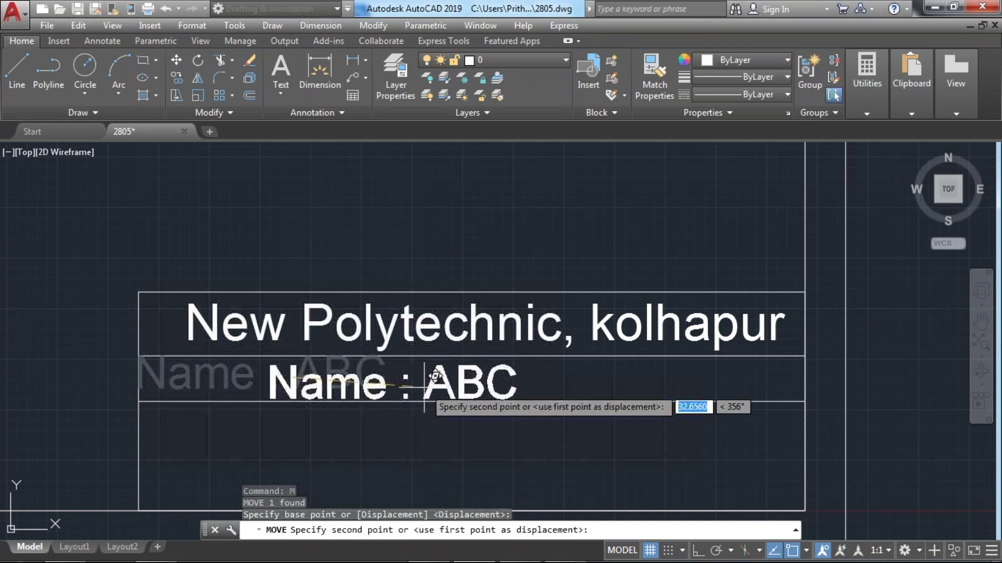
left_click(457, 373)
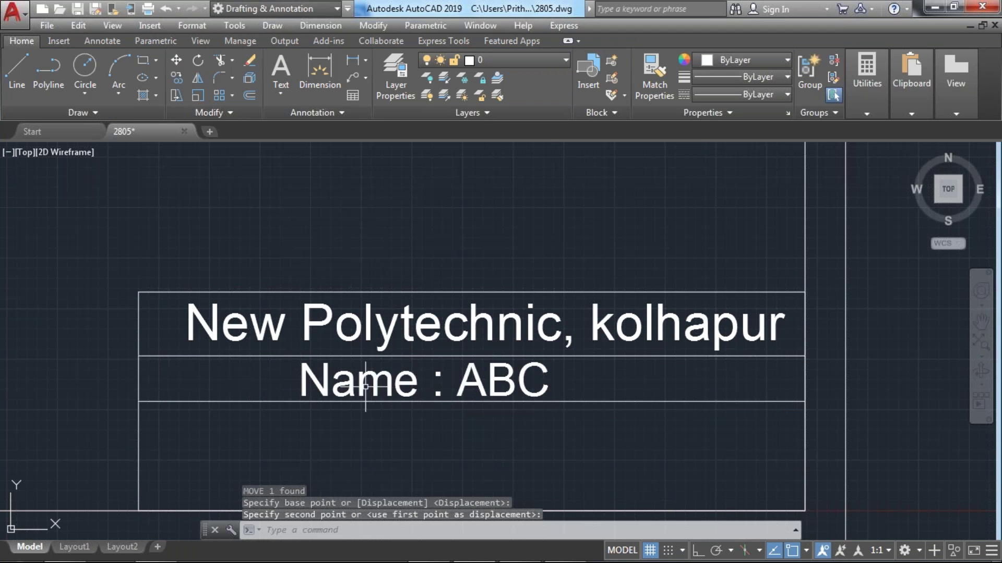
- Draw a vertical line from the second row's lower line to the title block's bottom edge, forming a narrow cell at the left
scroll(384, 399, "up", 2)
scroll(384, 407, "down", 2)
middle_click_drag(385, 407, 362, 314)
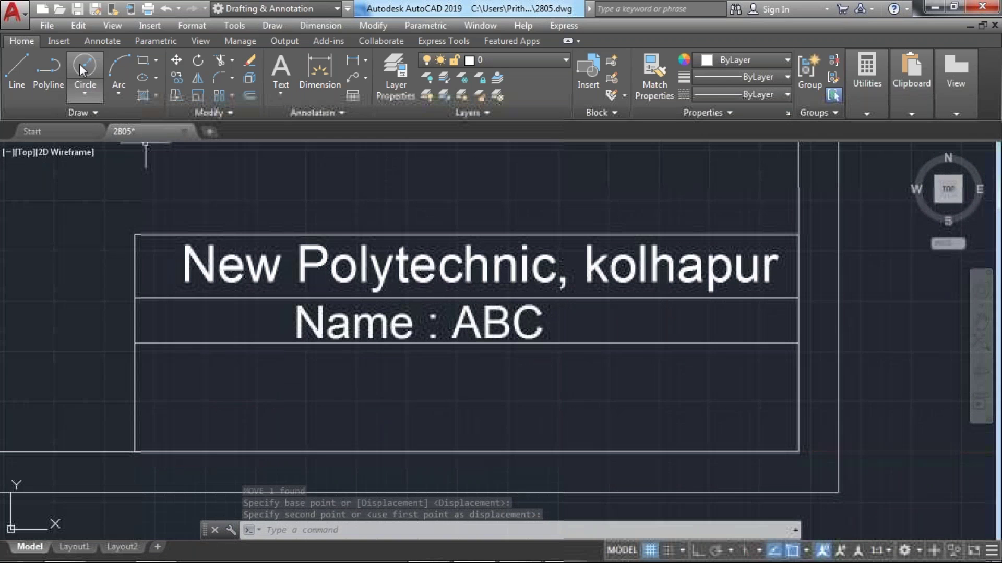
left_click(17, 69)
left_click(250, 344)
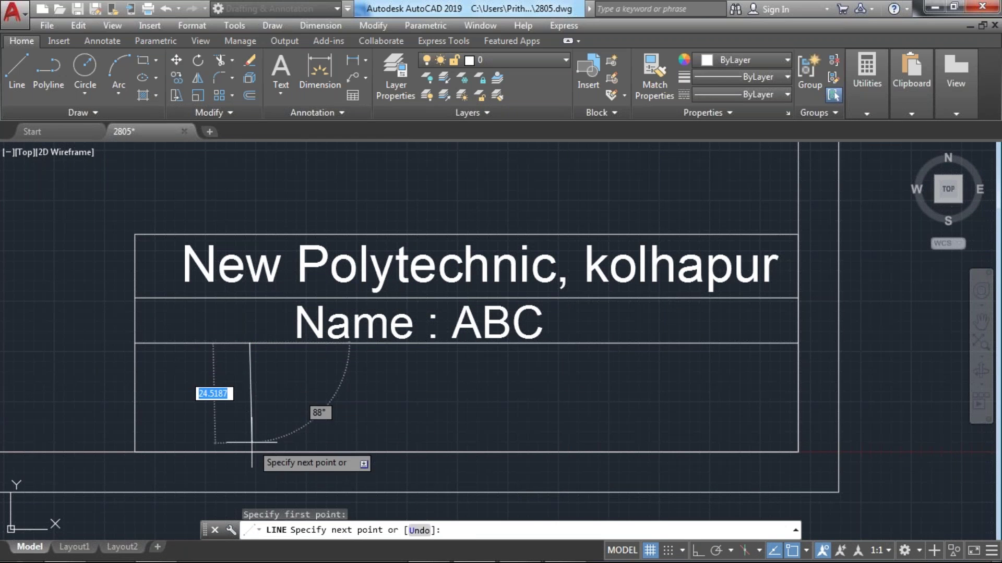
left_click(249, 450)
key("Return")
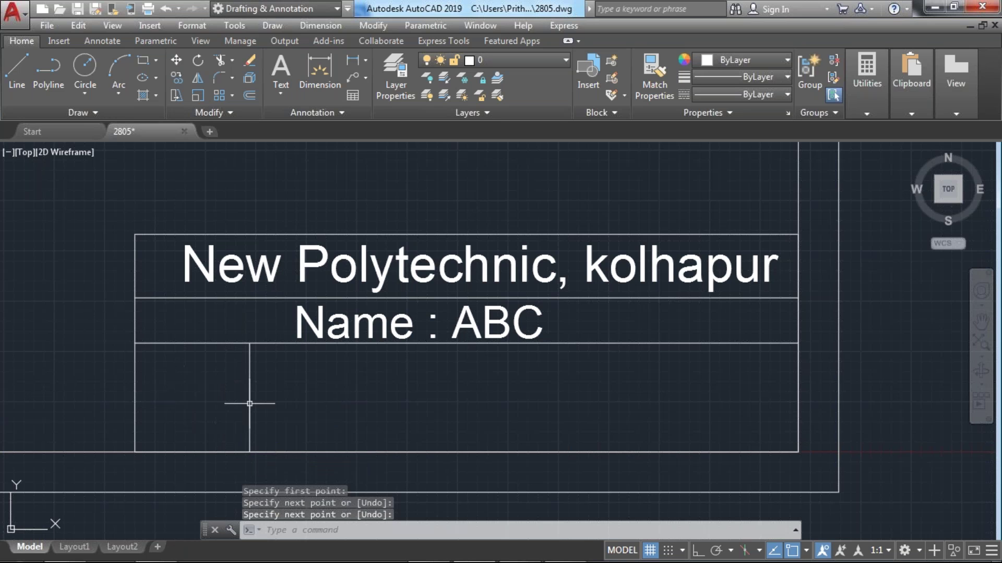
- Add multiline text reading "Symbol" with a text height of 1 in the title block's lower left cell
left_click(272, 67)
left_click(135, 344)
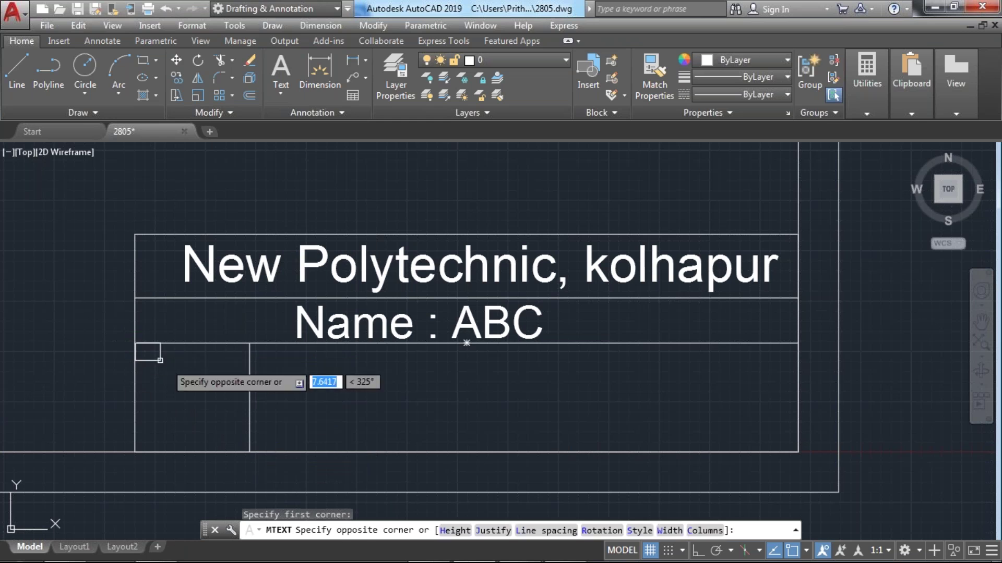
left_click(236, 368)
type("Symbol")
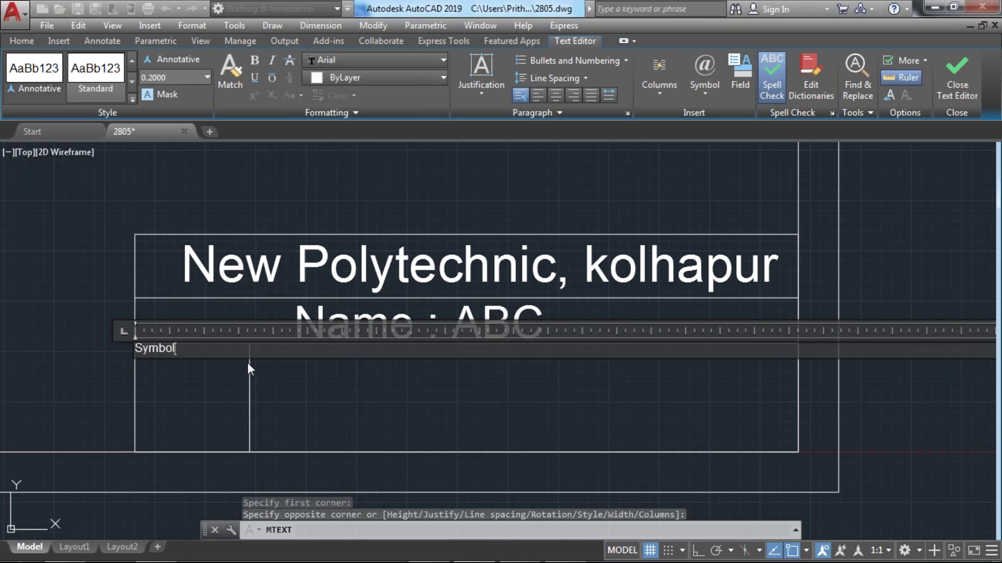
double_click(156, 348)
left_click(159, 77)
type("1")
key("Return")
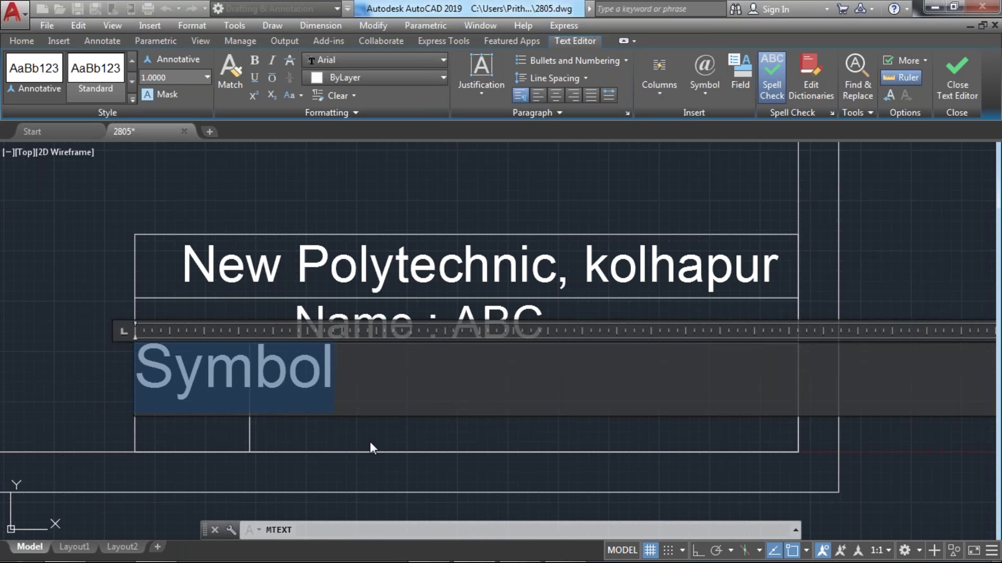
left_click(369, 420)
- Try to move the "Symbol" text slightly down from the row line into the lower left cell
left_click(145, 345)
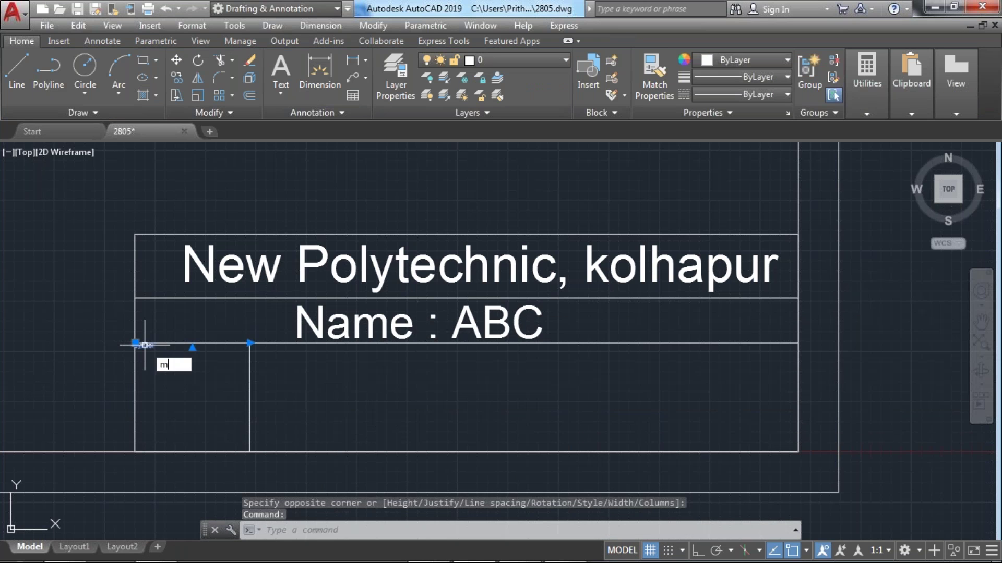
type("m")
key("Return")
left_click(144, 345)
left_click(132, 348)
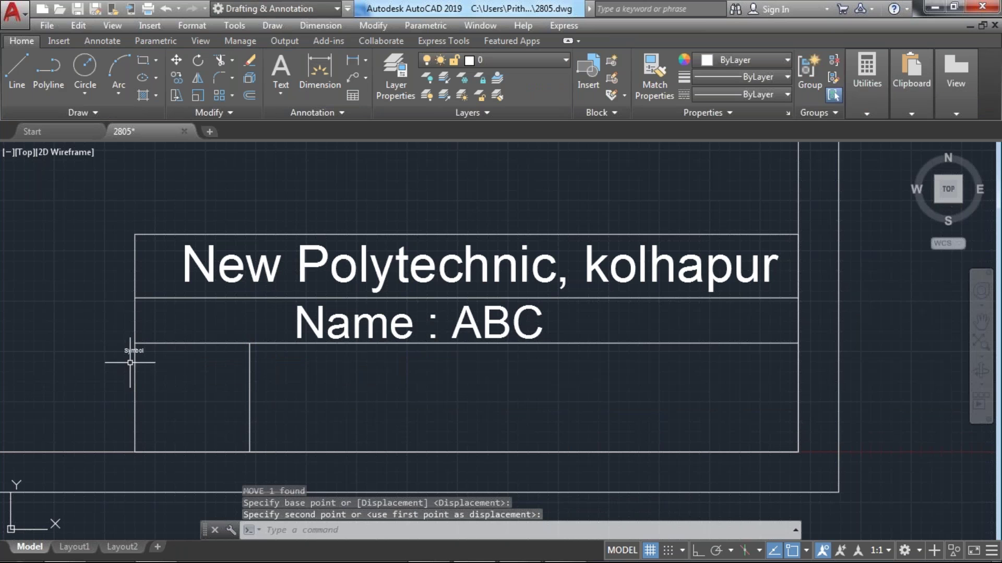
- Move the "Symbol" text into the upper middle of the title block's lower left cell
left_click(131, 351)
type("m")
key("Return")
left_click(128, 353)
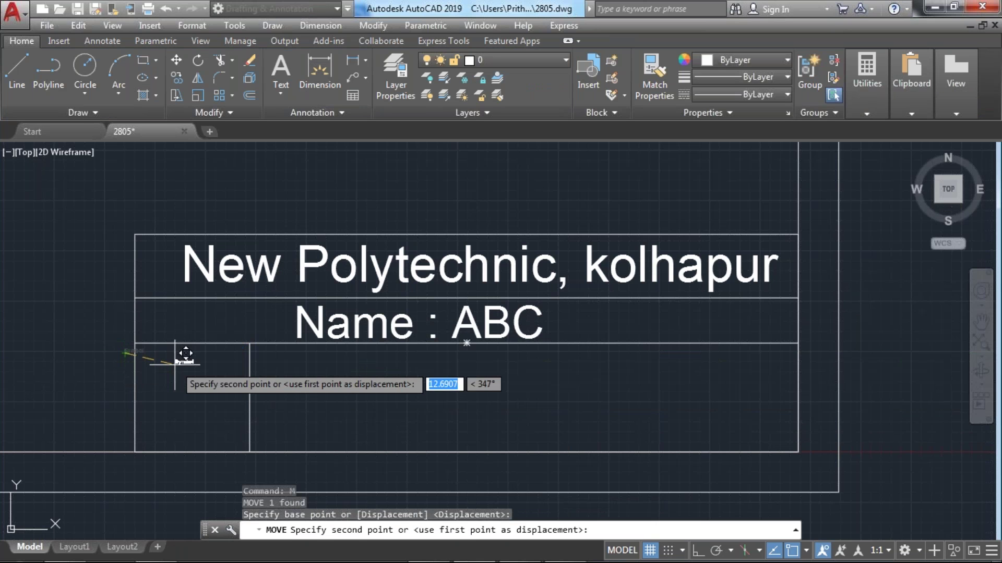
left_click(173, 365)
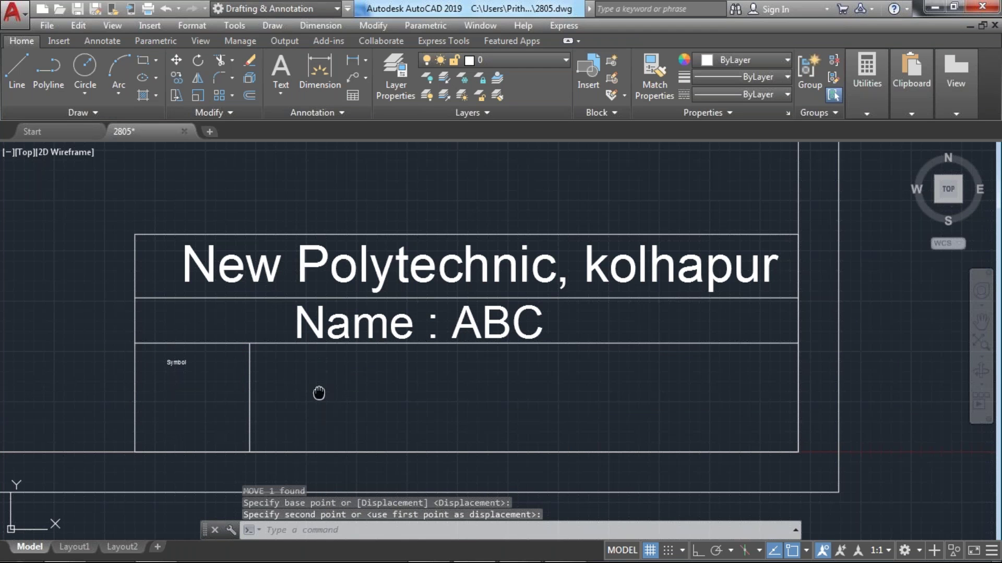
- Draw a horizontal line from the midpoint of the vertical divider to the title block's right edge
middle_click_drag(319, 394, 297, 390)
key("l")
key("Return")
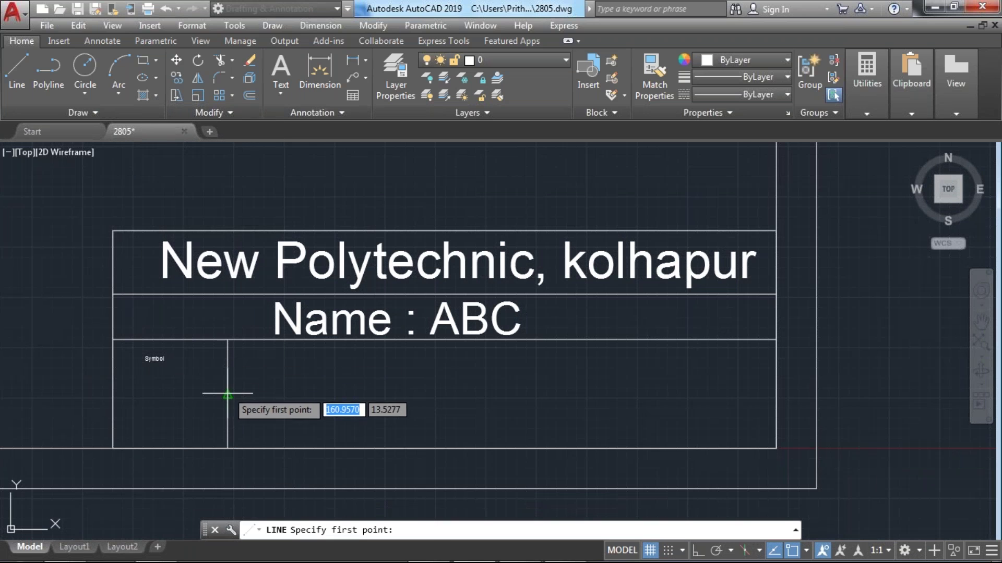
left_click(227, 394)
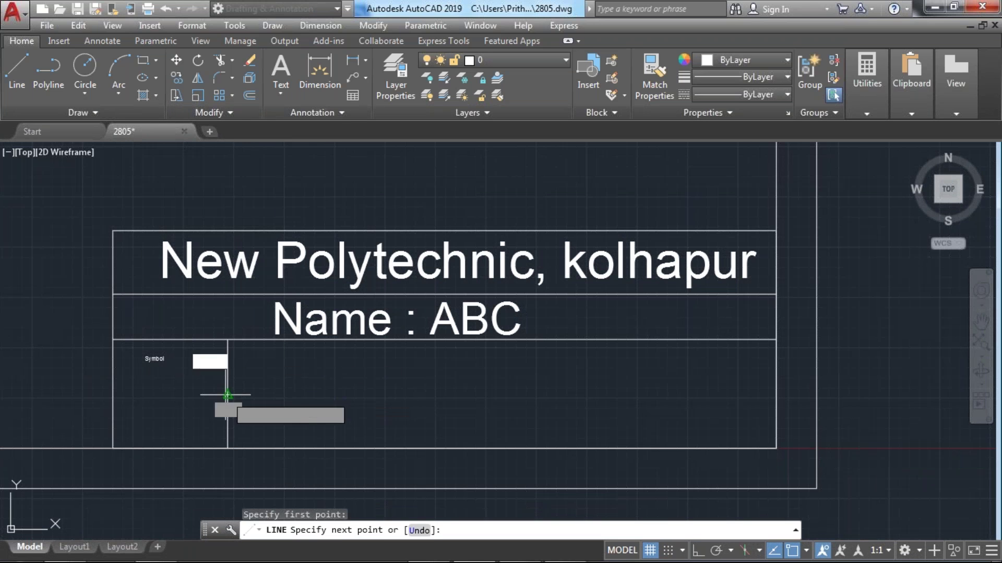
left_click(776, 395)
key("Return")
- Draw another horizontal line from the vertical divider to the right edge, about midway between the previous line and the bottom edge
key("Return")
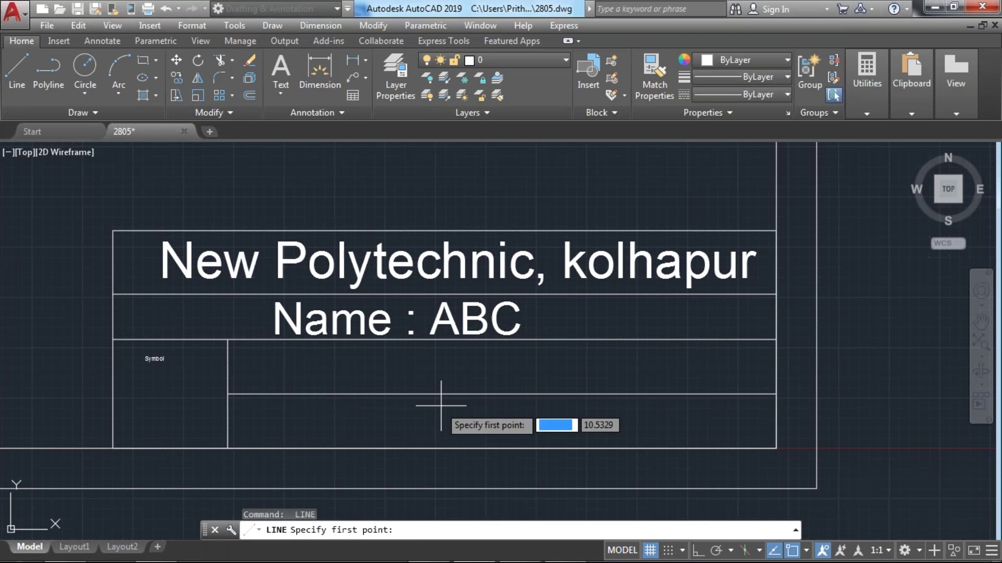
left_click(227, 423)
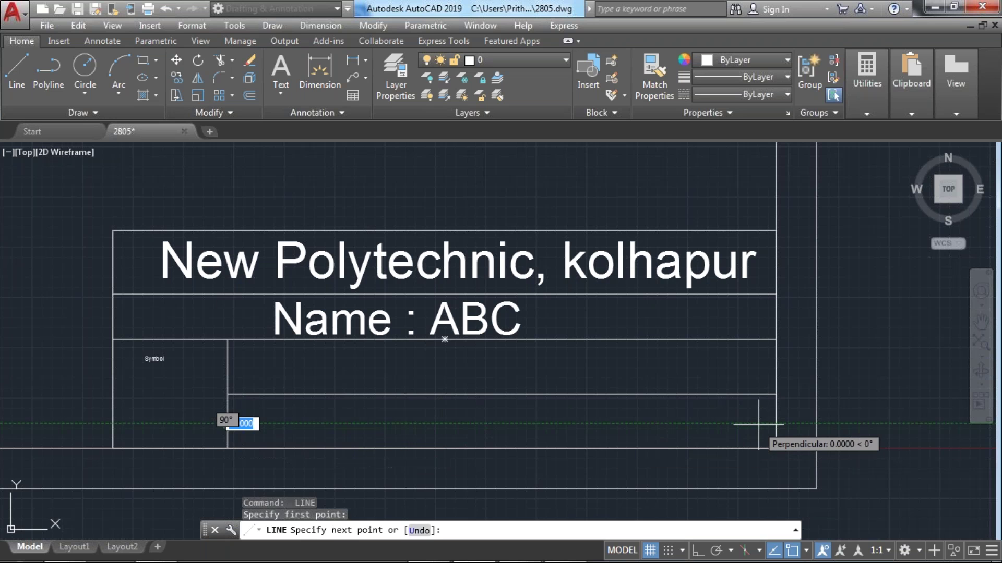
left_click(774, 424)
key("Return")
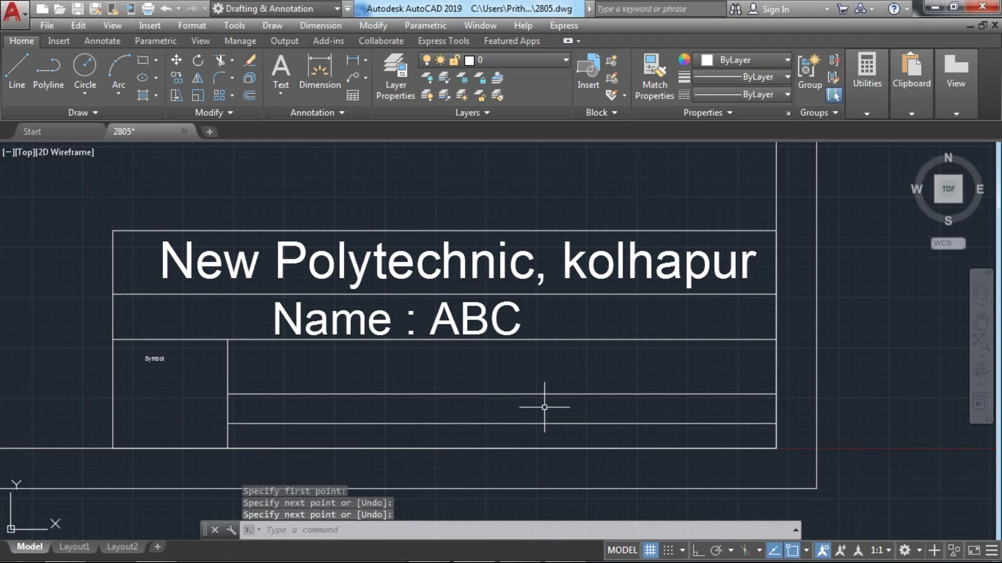
- Draw two vertical lines from the divider's midpoint line down to the bottom edge, splitting the two lowest rows into three columns
key("Return")
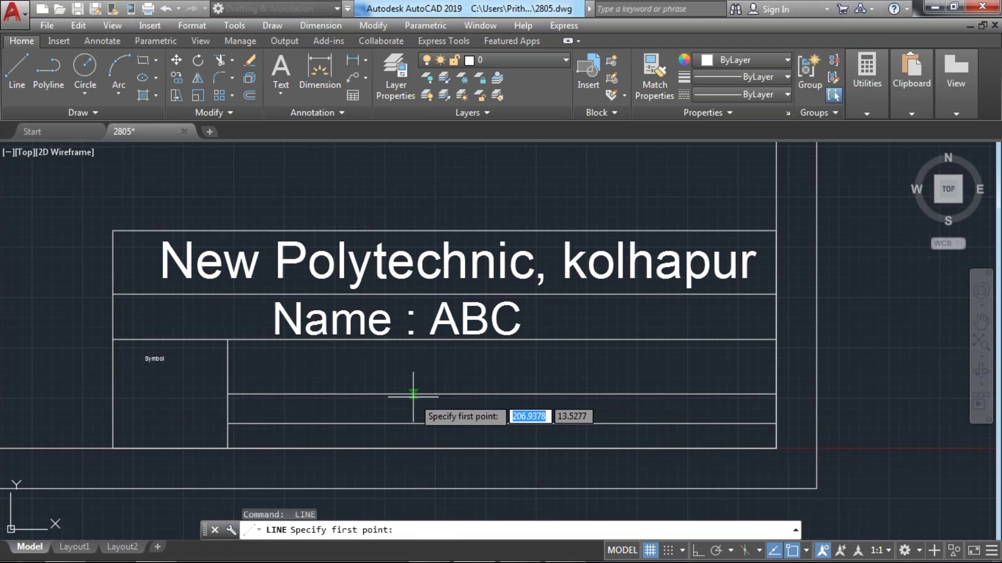
left_click(402, 448)
key("Return")
key("Return")
left_click(630, 394)
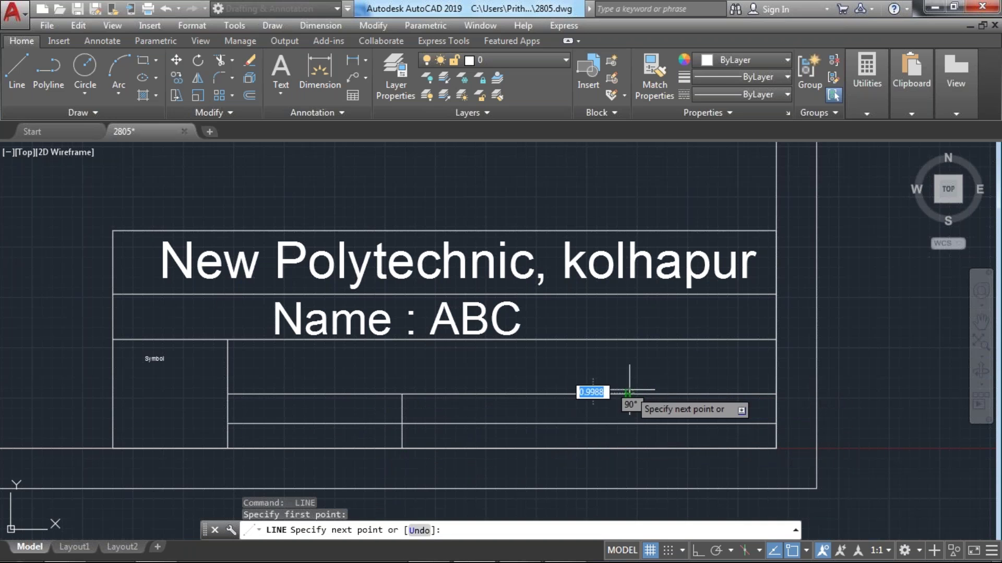
left_click(629, 448)
key("Return")
scroll(631, 451, "down", 2)
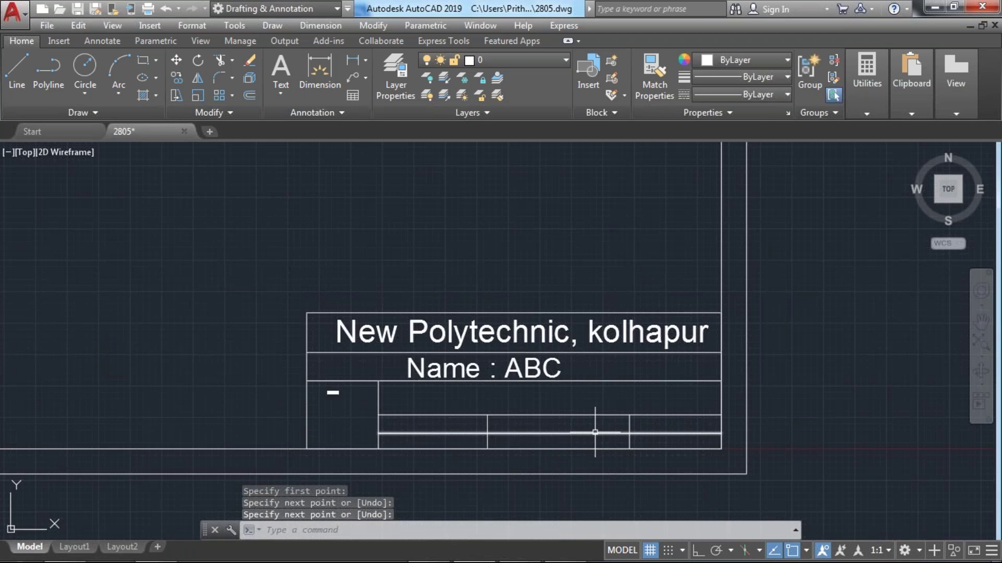
scroll(586, 342, "down", 1)
scroll(530, 382, "down", 1)
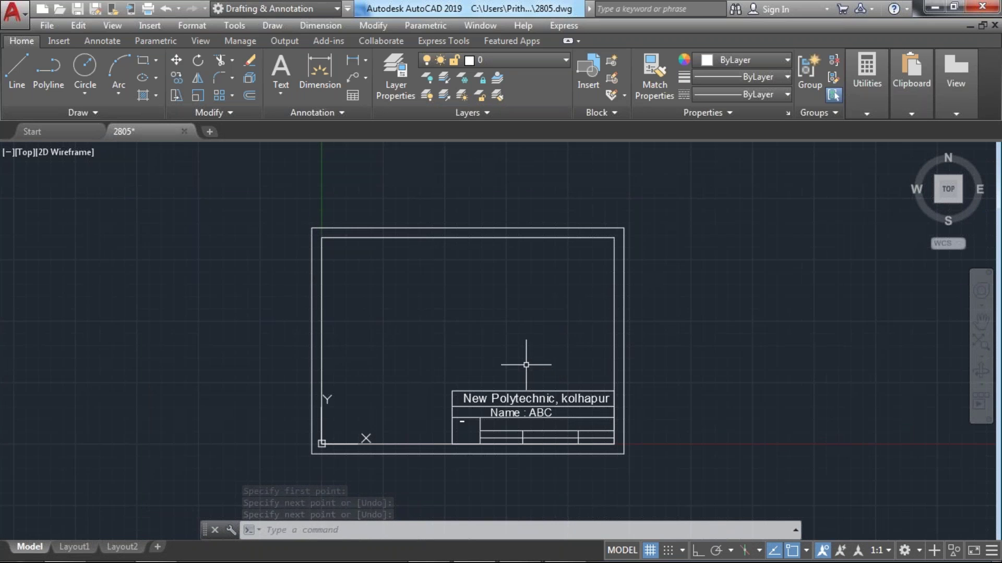
- Save the current 2805 drawing with its finished title block
scroll(581, 421, "up", 1)
scroll(579, 420, "down", 1)
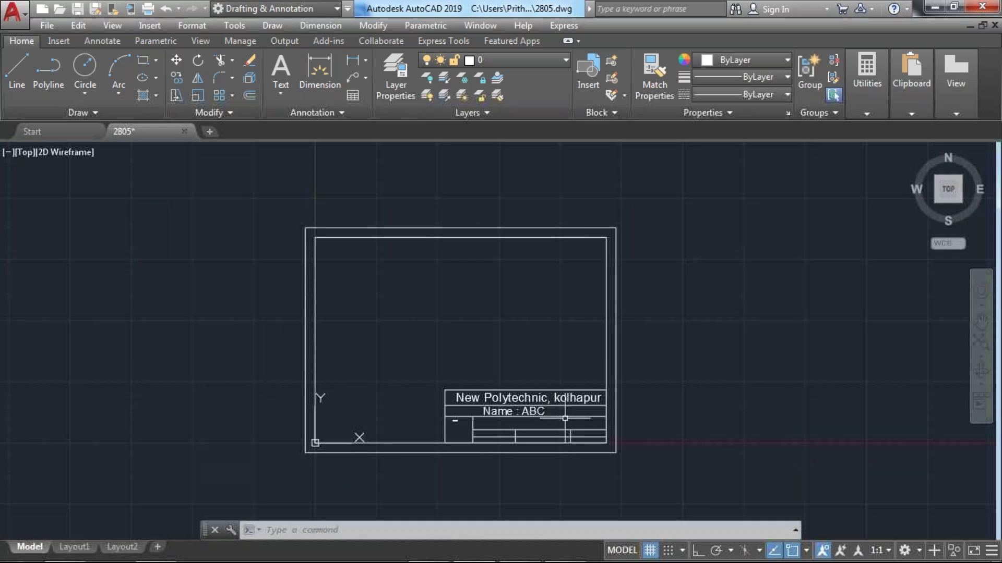
middle_click_drag(469, 296, 419, 296)
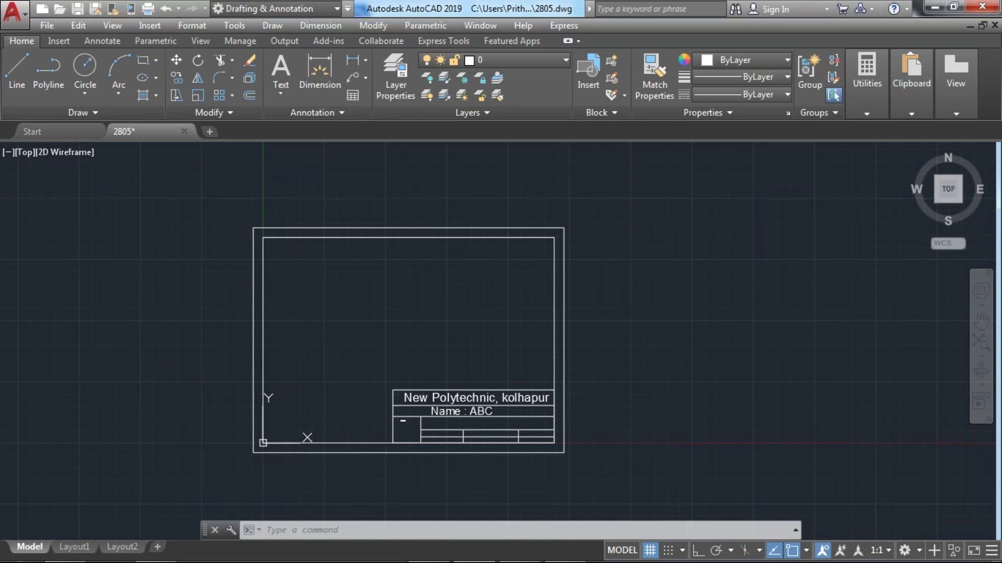
key("ctrl+s")
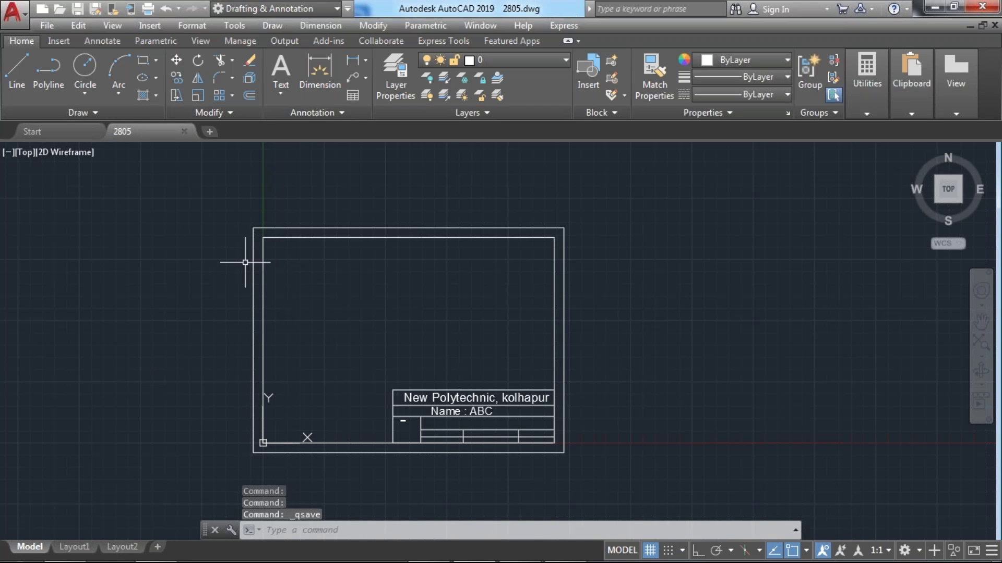
- Save a copy of the drawing as an AutoCAD Drawing Template (*.dwt) named "new", accepting the default template options
left_click(11, 13)
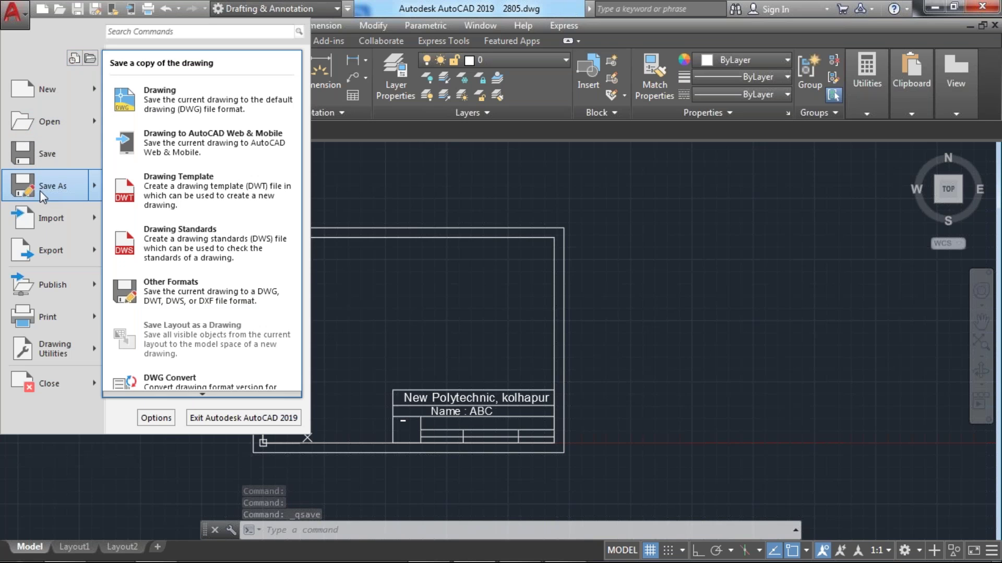
left_click(40, 191)
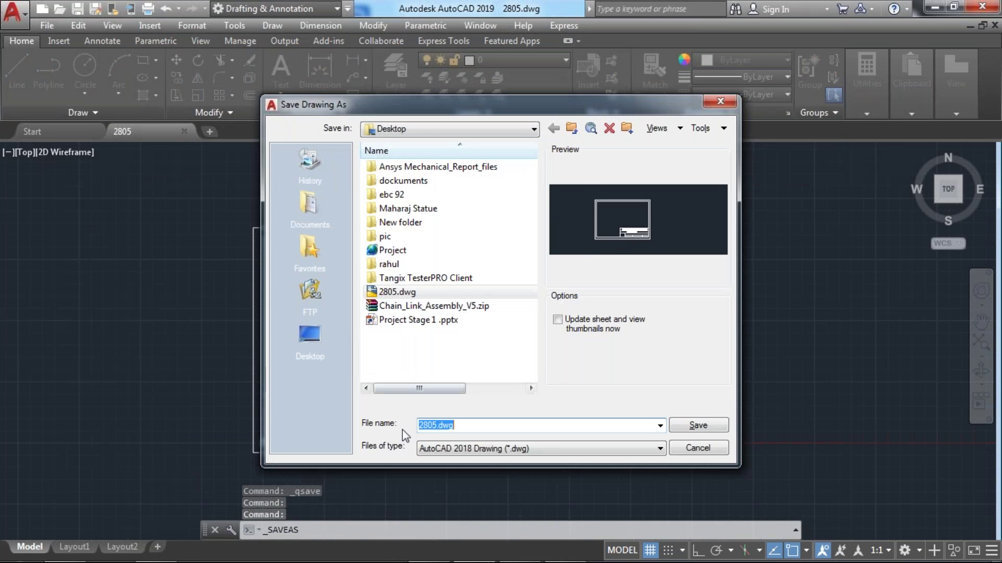
left_click(476, 450)
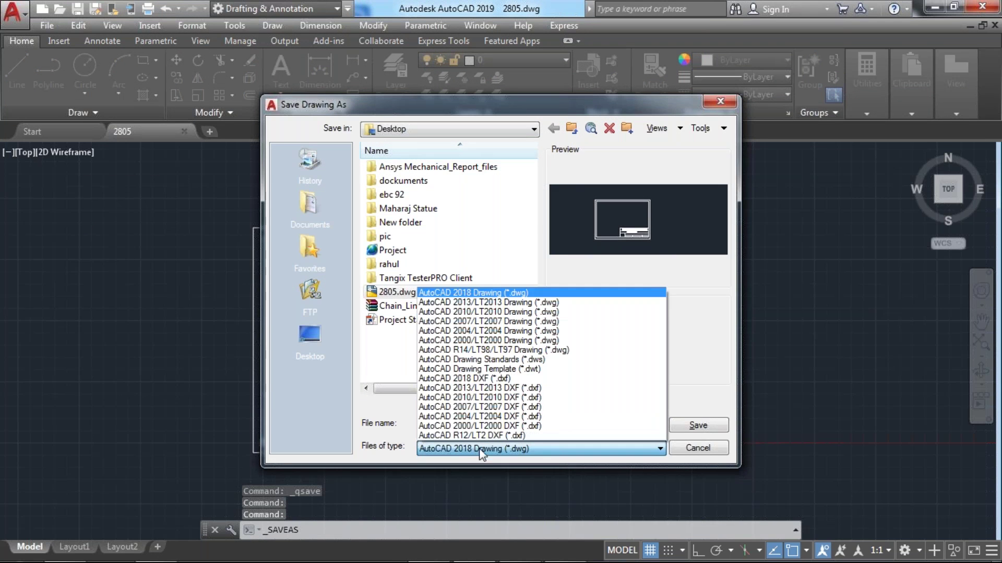
left_click(496, 374)
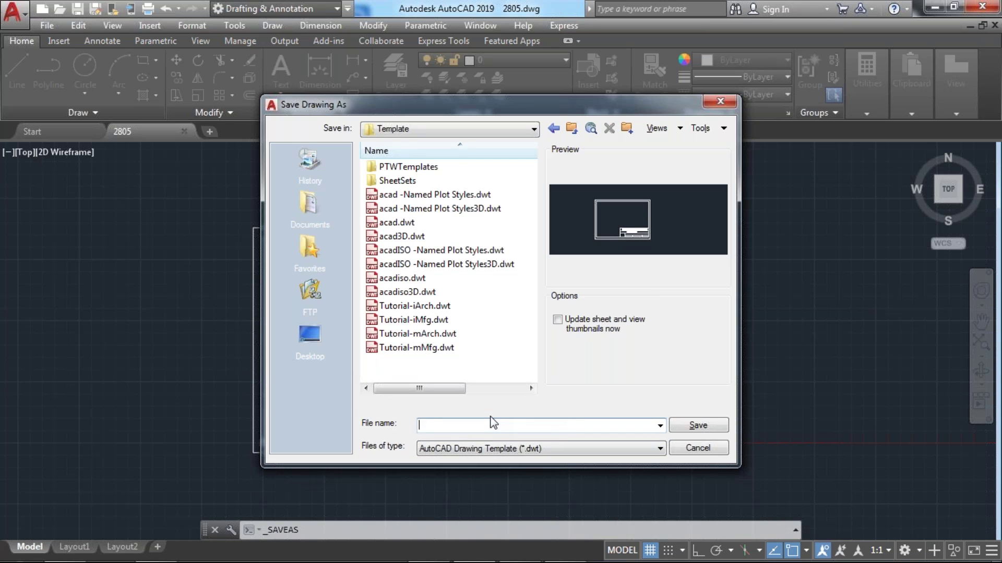
type("a")
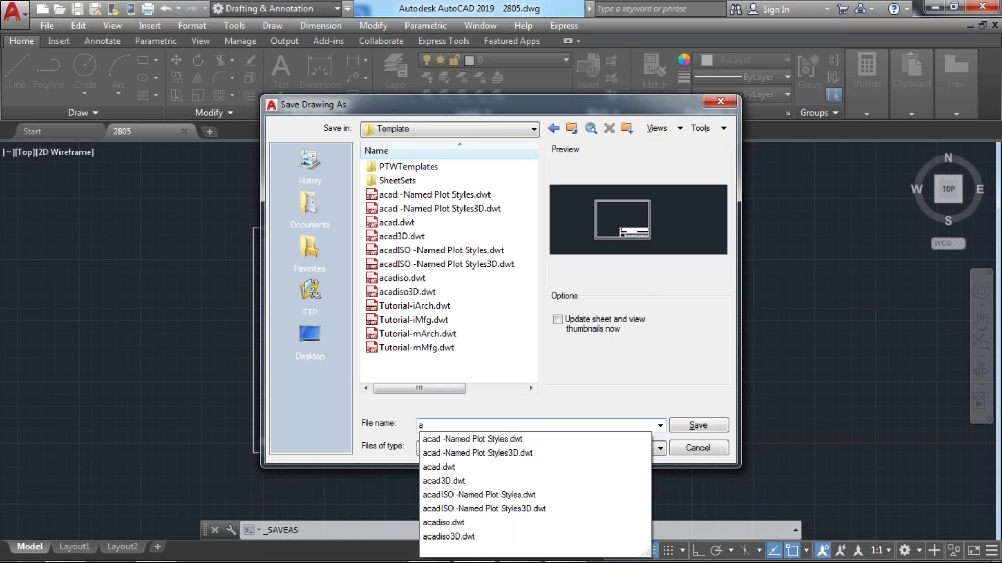
key("BackSpace")
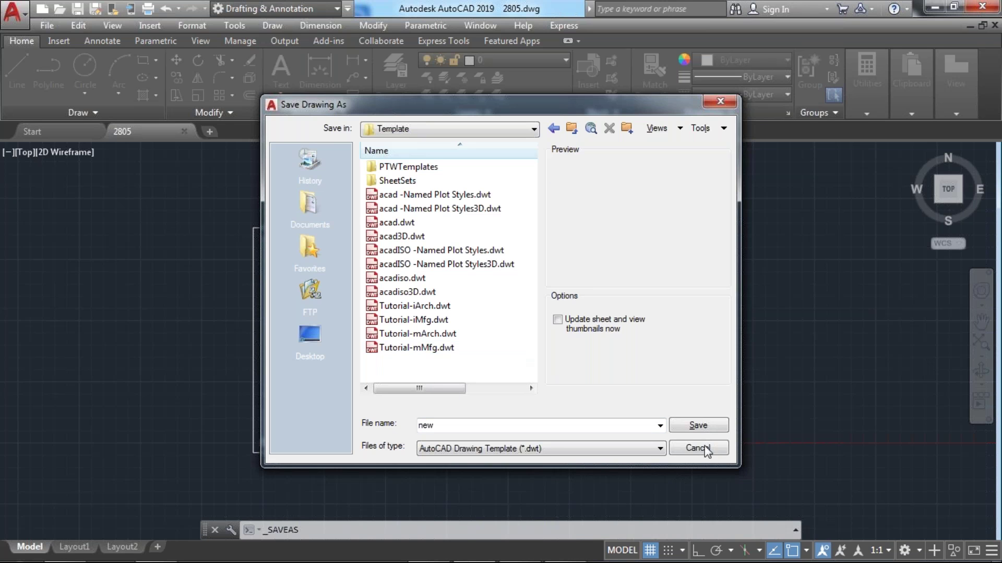
left_click(705, 429)
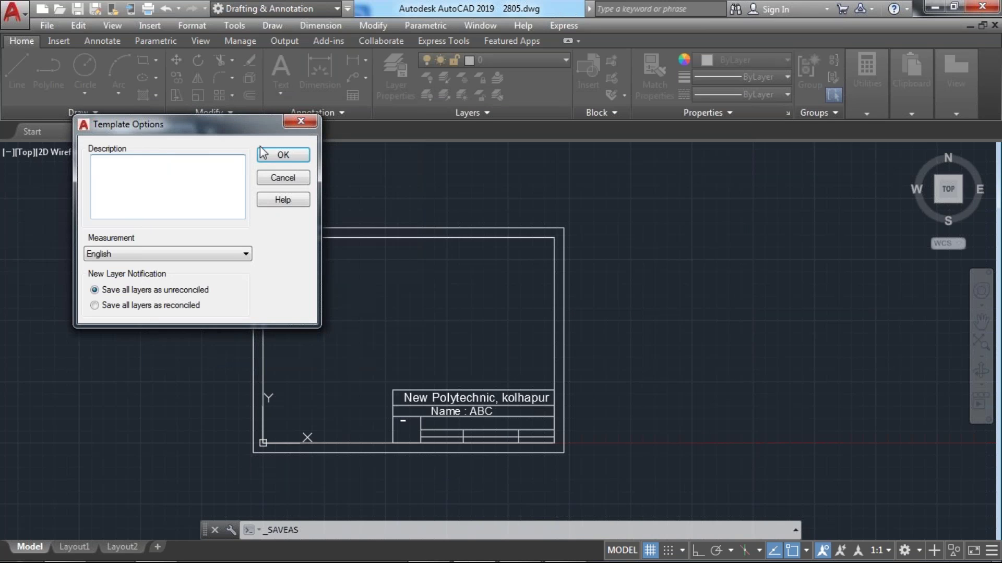
left_click(282, 155)
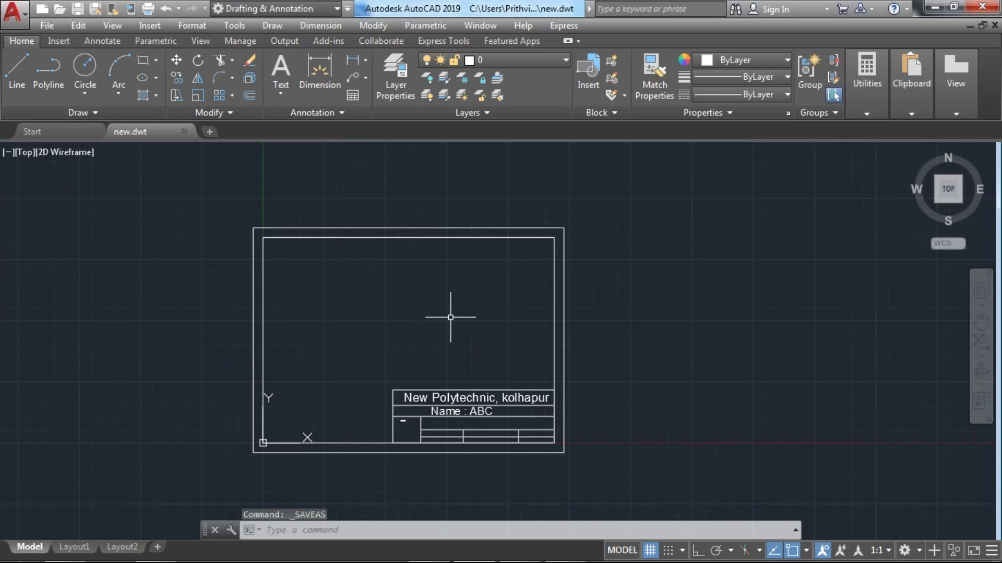
- Create a new drawing from the new.dwt template
left_click(11, 17)
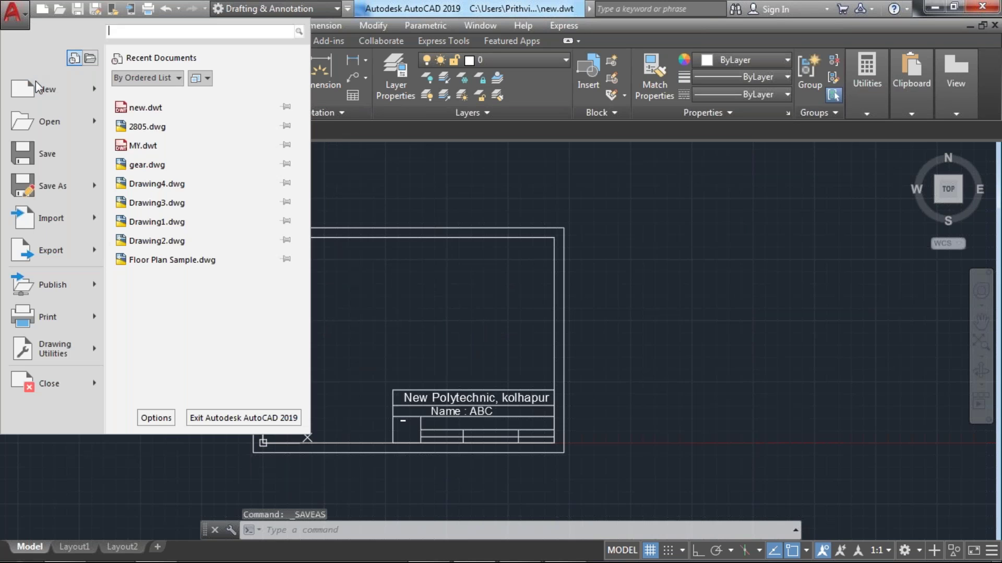
left_click(37, 88)
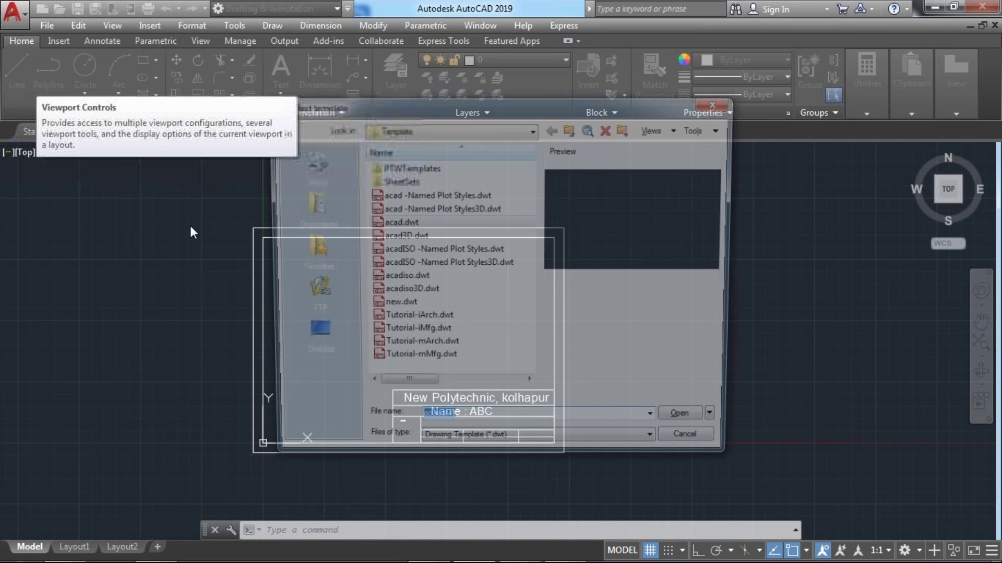
left_click(396, 308)
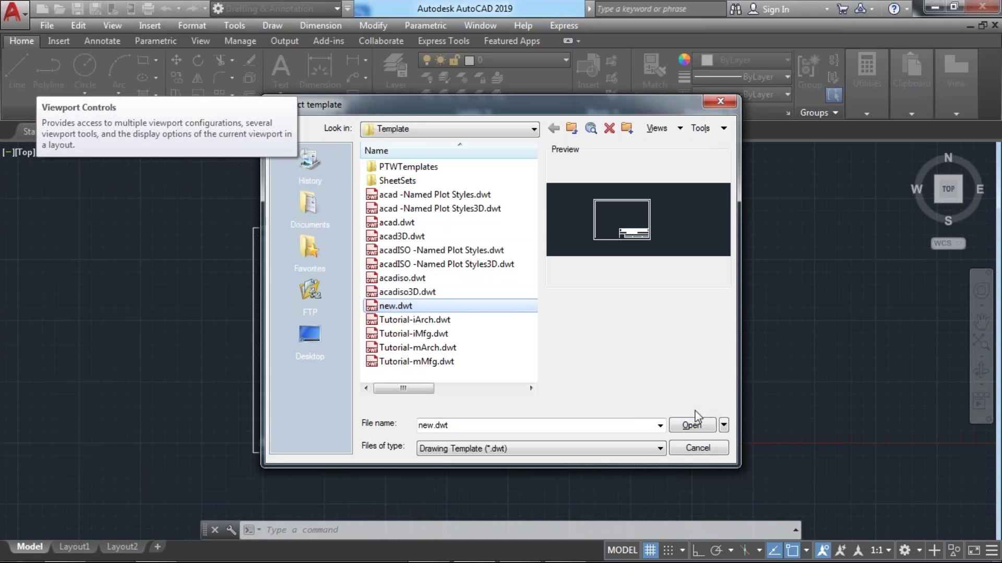
left_click(703, 427)
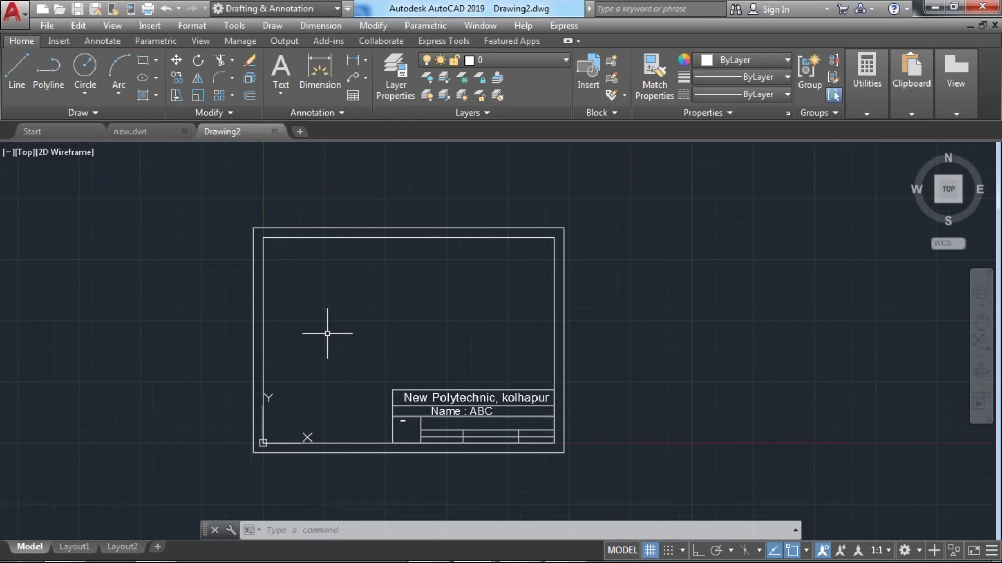
- Check the sheet frame and title block in the new drawing, and close it without saving
scroll(386, 319, "up", 2)
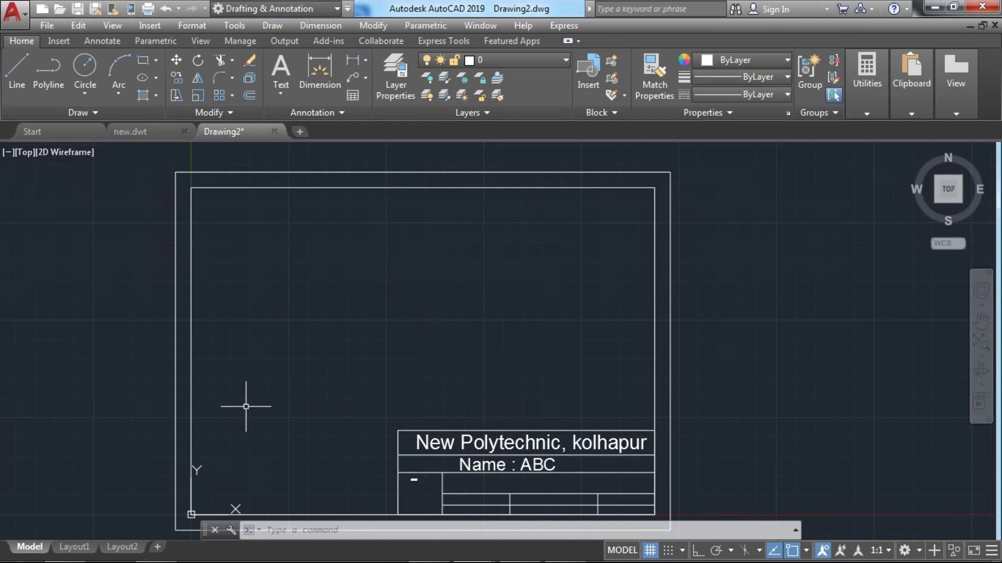
scroll(246, 406, "down", 2)
middle_click_drag(216, 376, 187, 361)
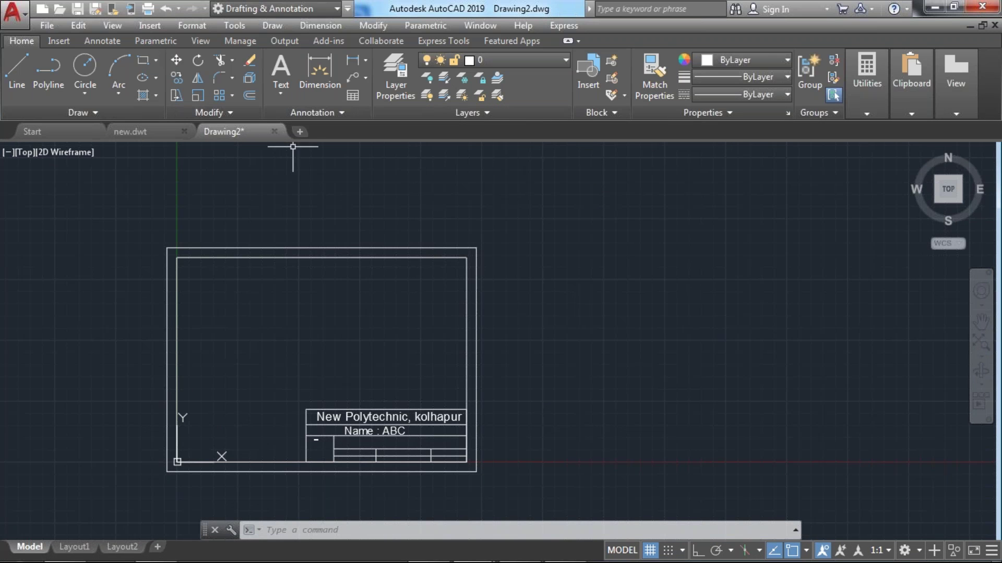
left_click(274, 132)
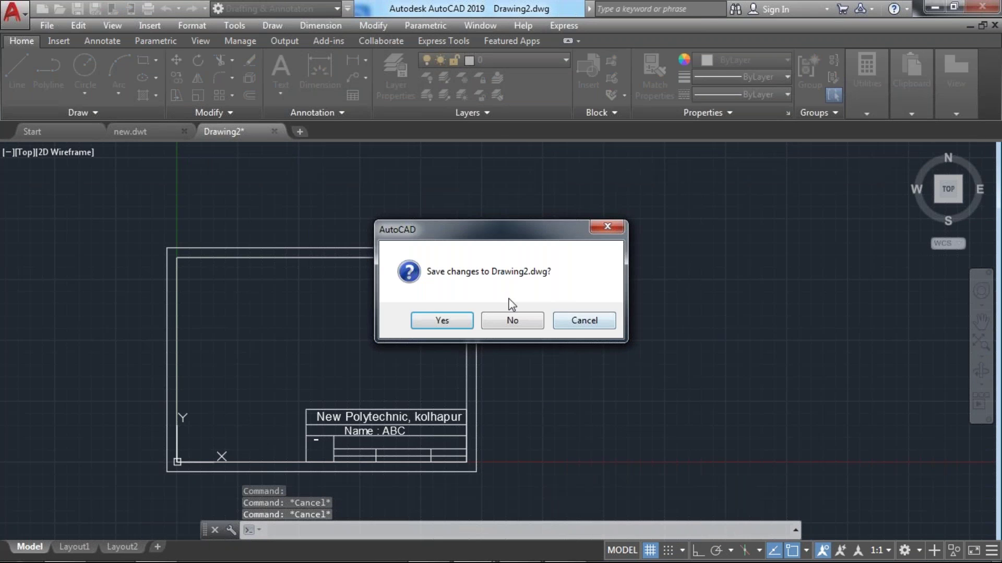
left_click(513, 319)
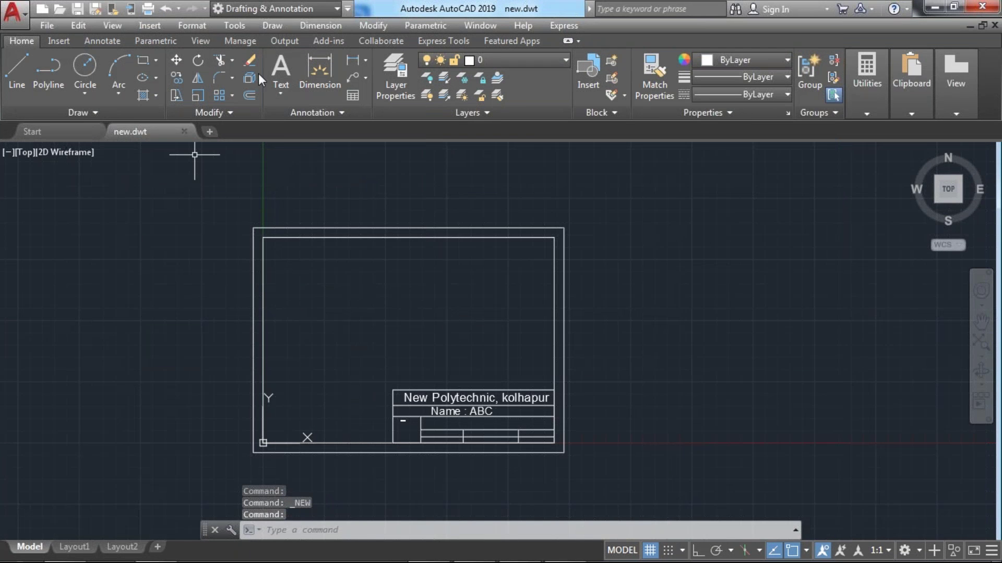
- Modify the Standard dimension style's text height and arrow size to suit the sheet
left_click(312, 113)
left_click(274, 148)
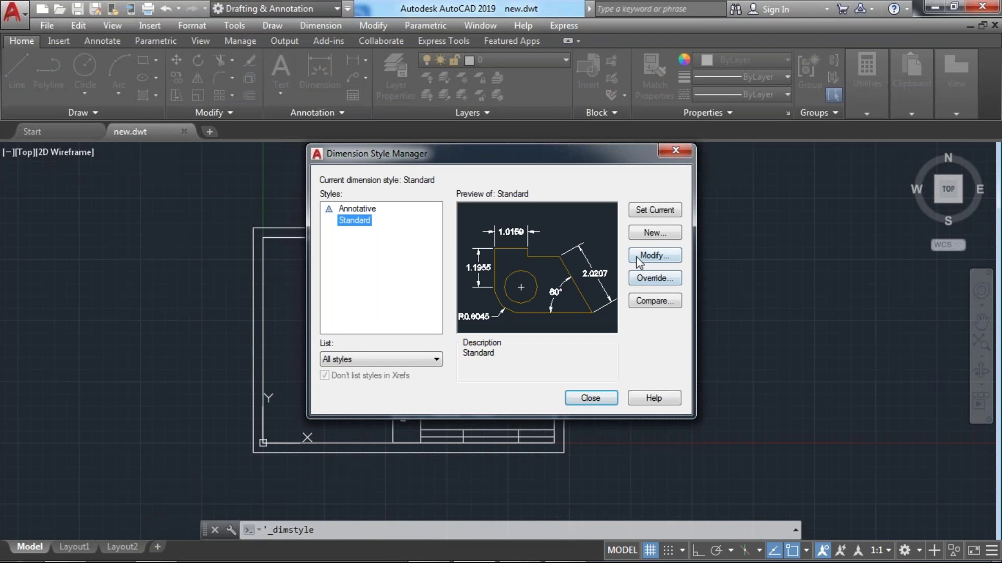
left_click(637, 255)
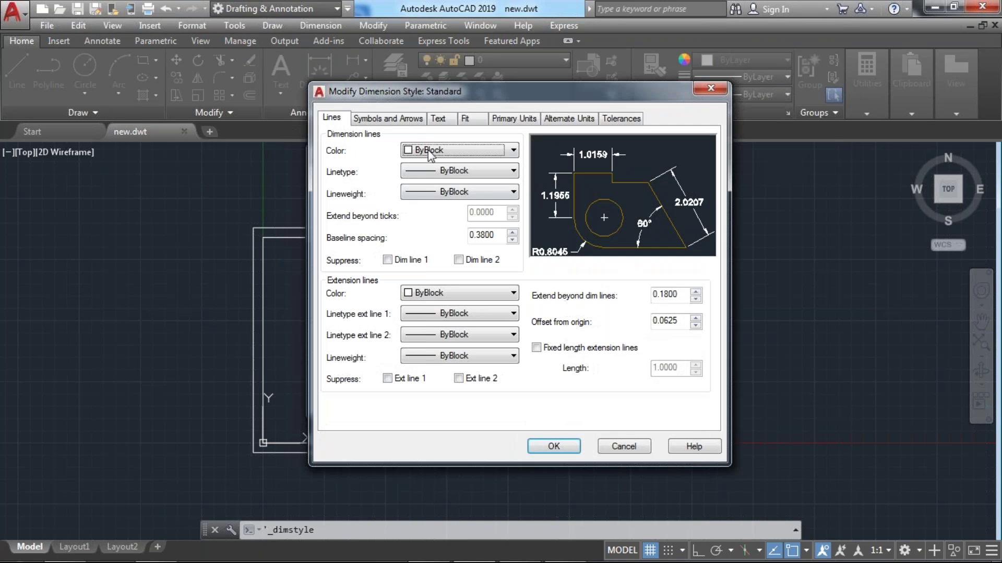
left_click(418, 122)
left_click(438, 119)
double_click(500, 224)
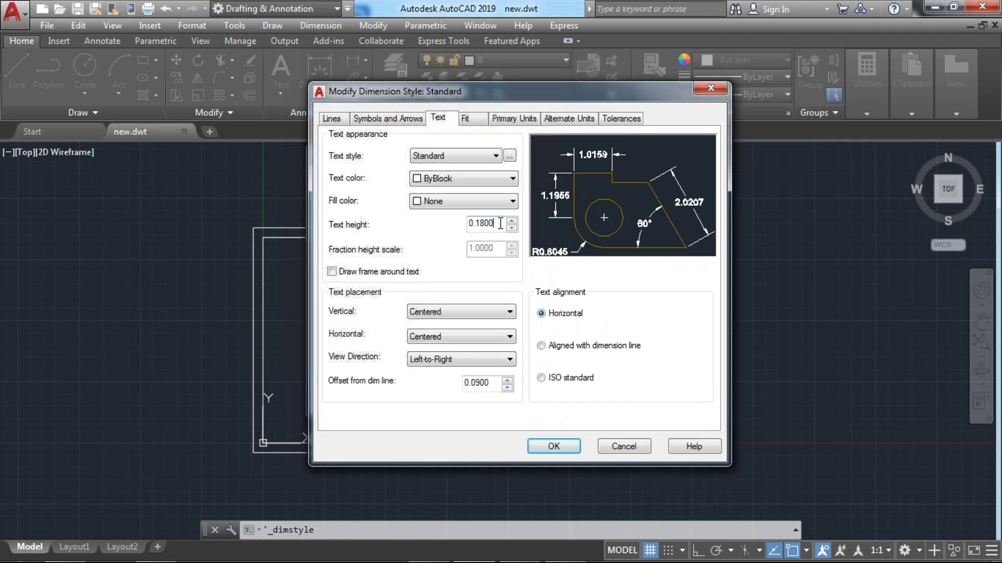
left_click(409, 121)
double_click(347, 265)
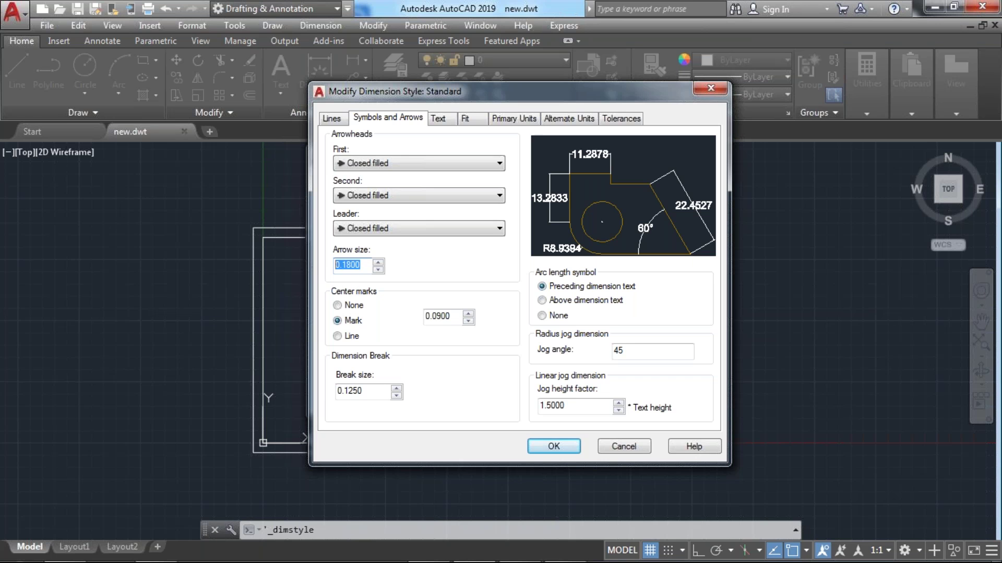
- Set the Standard dimension style's linear precision to 0.0 and its tolerance method to Basic
left_click(465, 119)
left_click(509, 119)
left_click(459, 170)
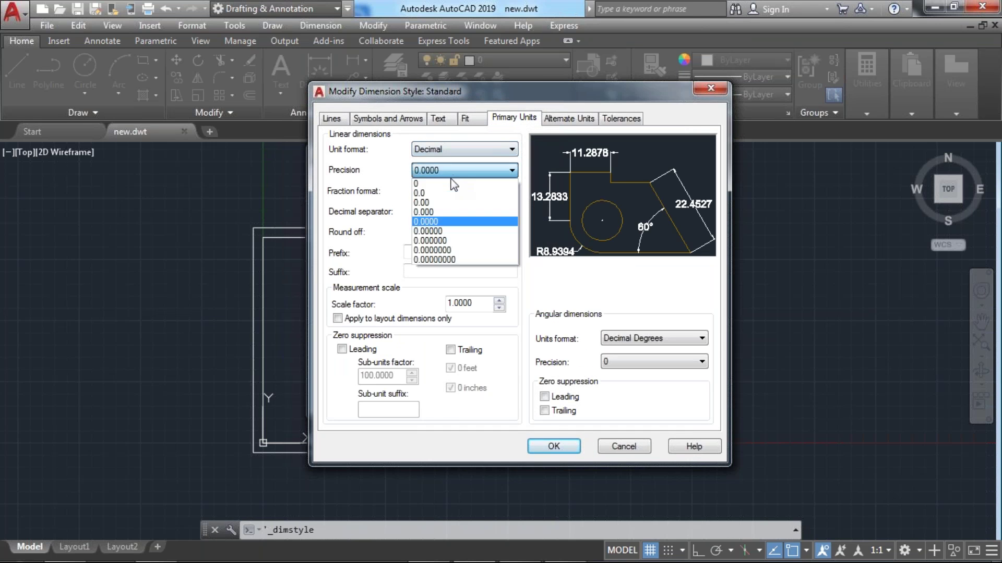
left_click(450, 189)
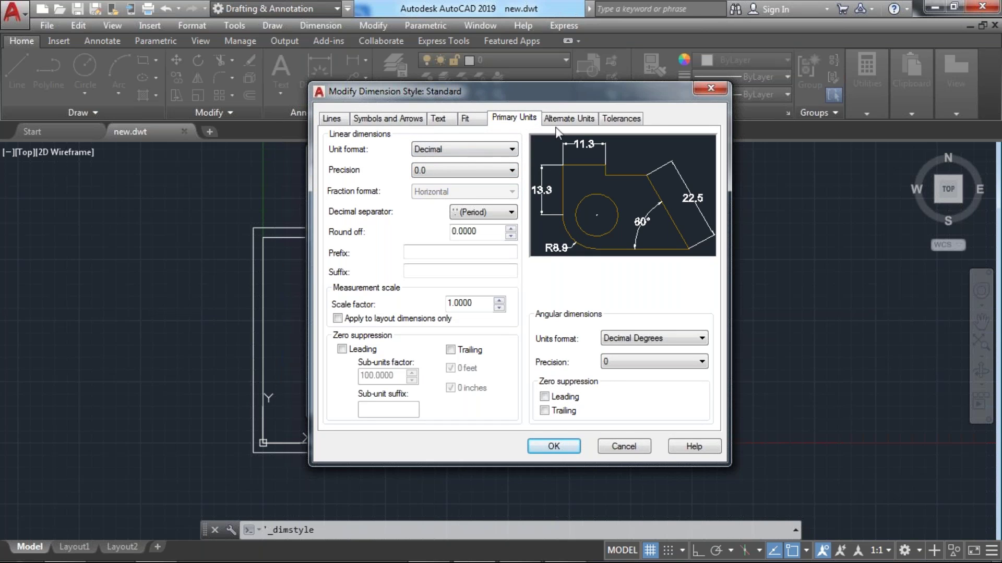
left_click(621, 119)
left_click(464, 152)
left_click(436, 201)
- Colour the Standard style's dimension lines red and its extension lines yellow, and apply the style changes
left_click(334, 119)
left_click(459, 151)
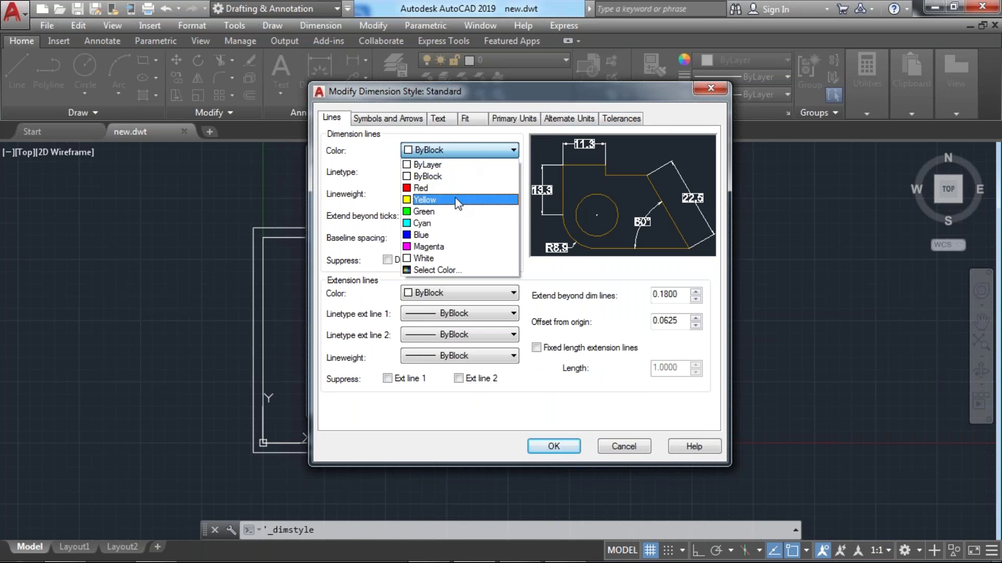
left_click(443, 189)
left_click(458, 294)
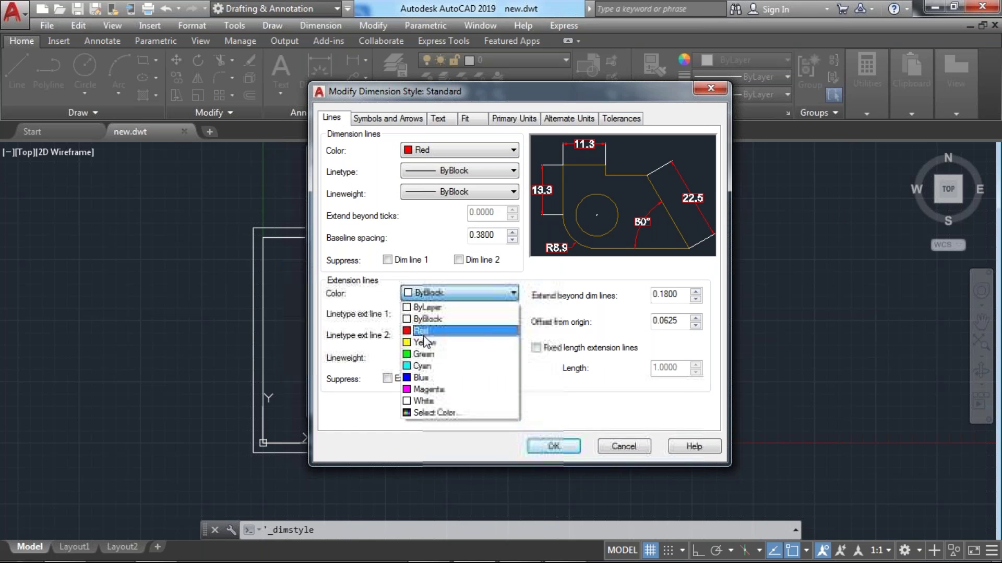
left_click(424, 342)
left_click(556, 447)
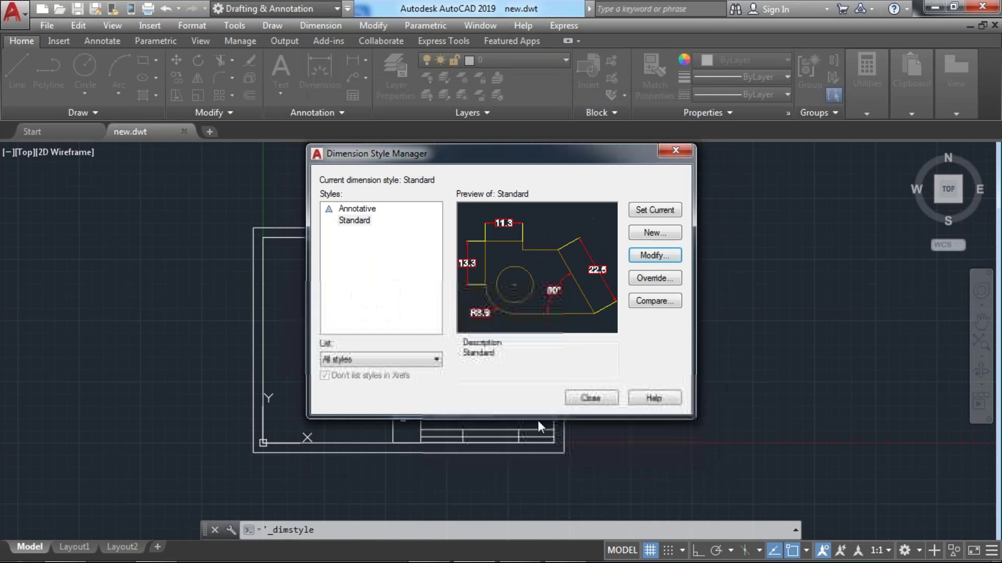
left_click(579, 398)
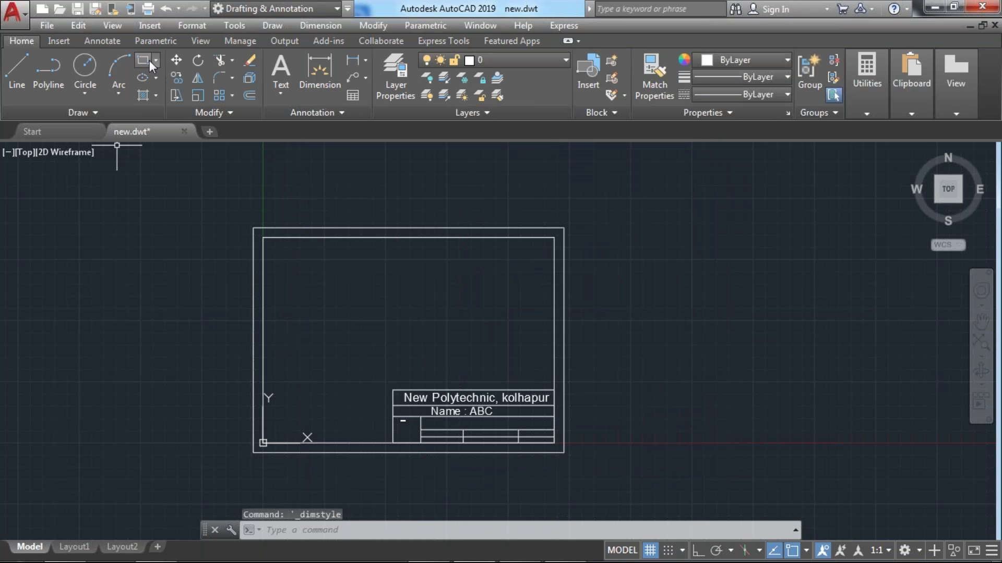
- Reopen the Dimension Style Manager to review the styles, and close it without changes
left_click(302, 113)
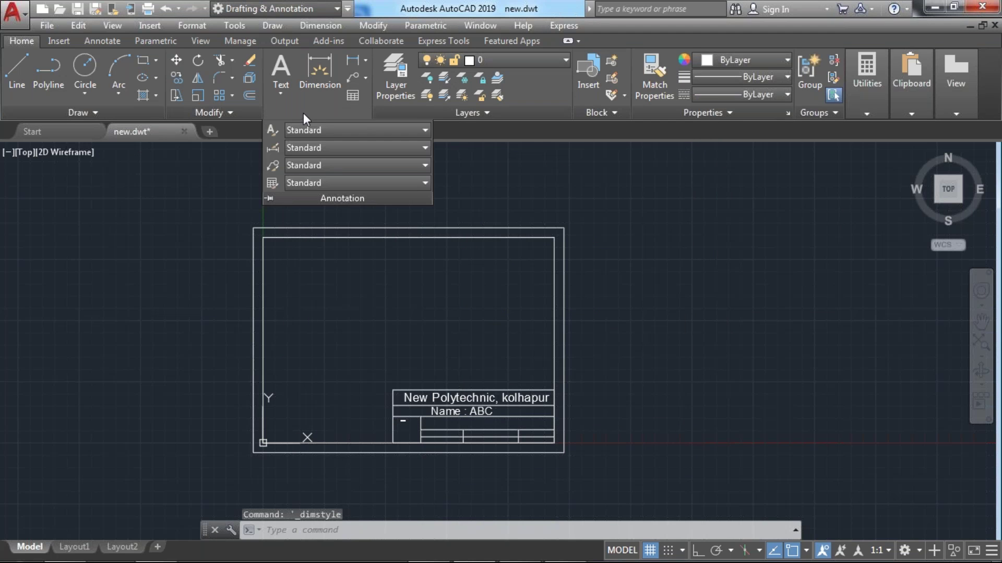
left_click(478, 167)
left_click(428, 158)
type("d")
key("Return")
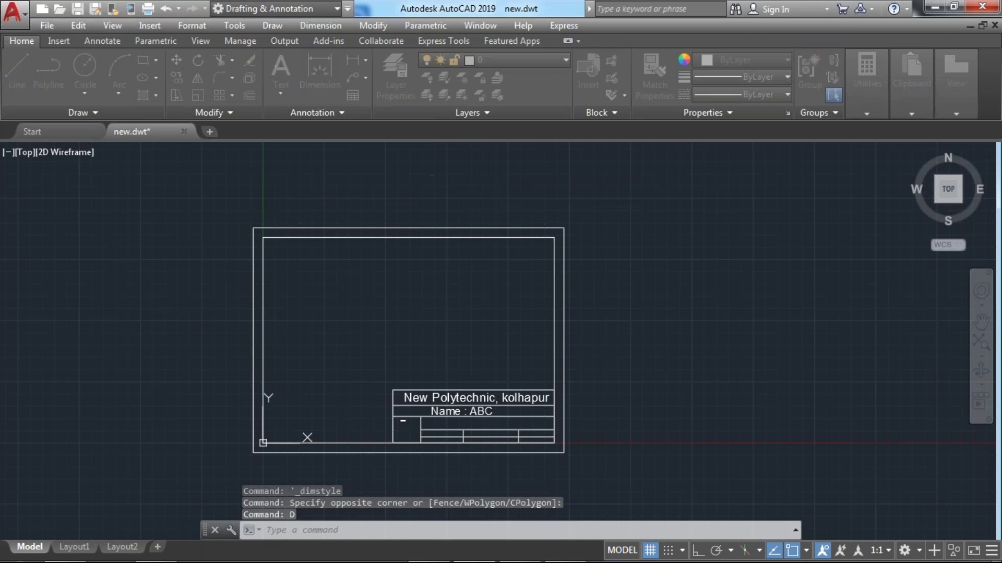
left_click(582, 398)
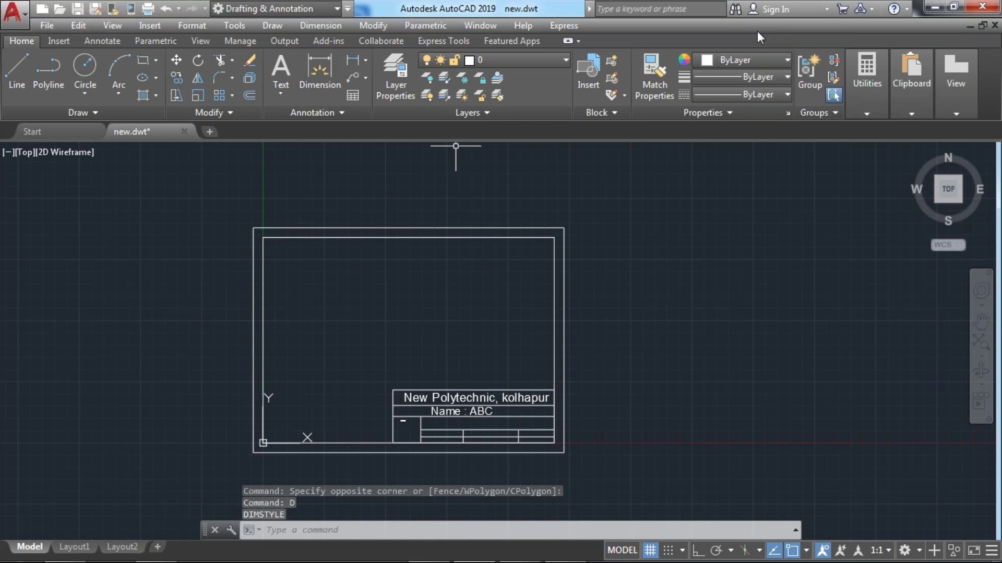
- Set the current lineweight for new objects to 0.40 mm
left_click(719, 79)
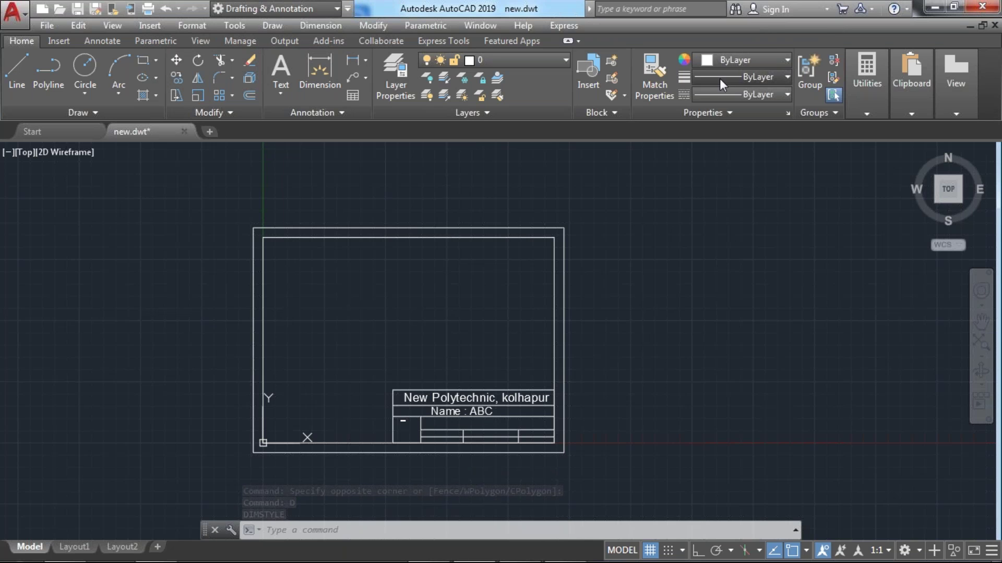
scroll(729, 219, "down", 2)
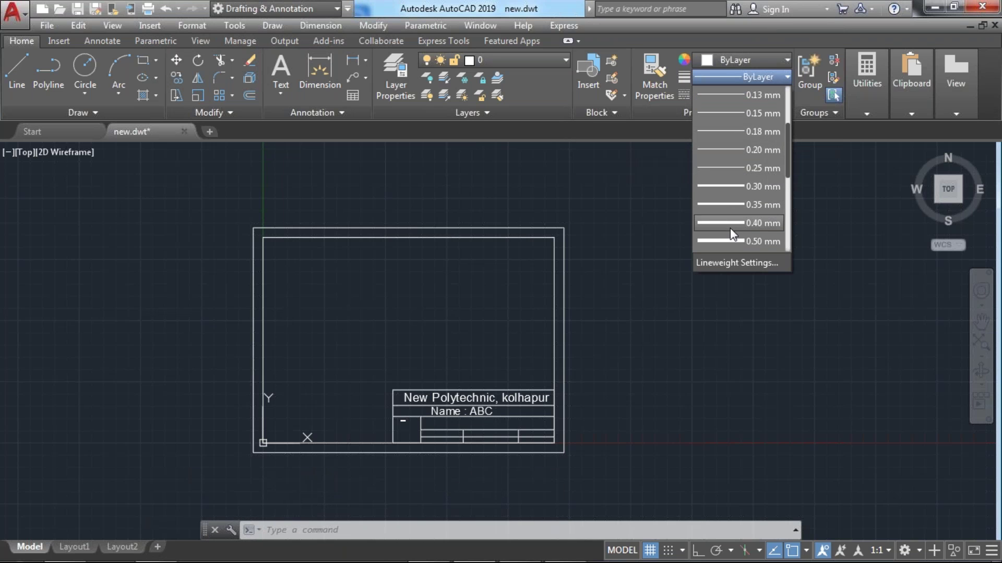
left_click(731, 224)
- Load the ACAD_ISO13W100 double-dash double-dot linetype from acad.lin into the drawing
left_click(750, 93)
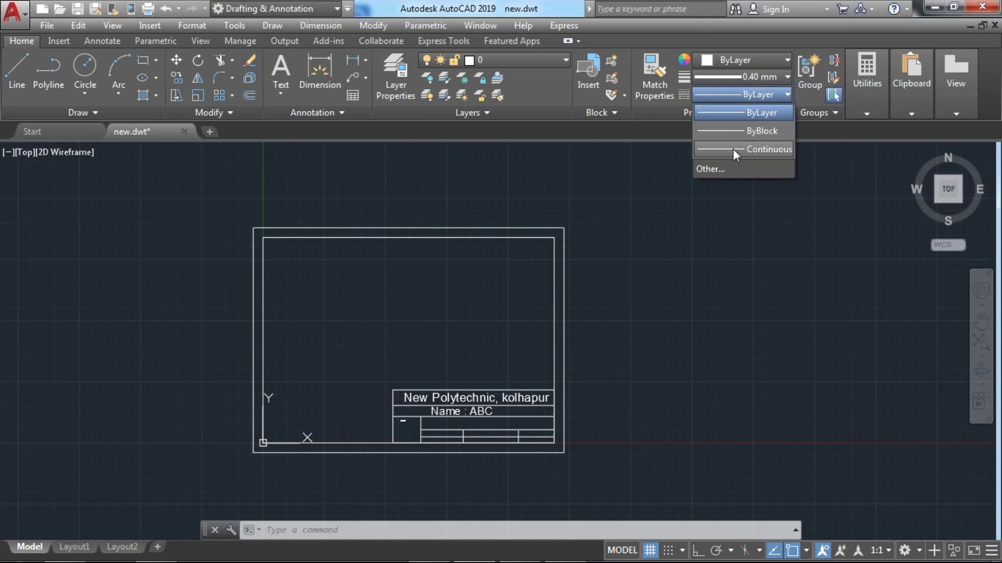
left_click(703, 168)
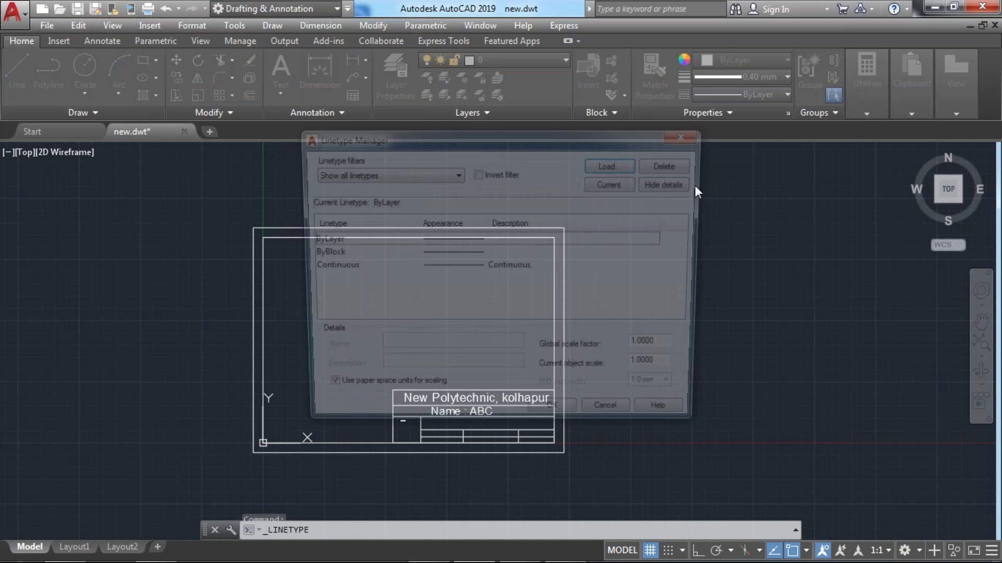
left_click(614, 184)
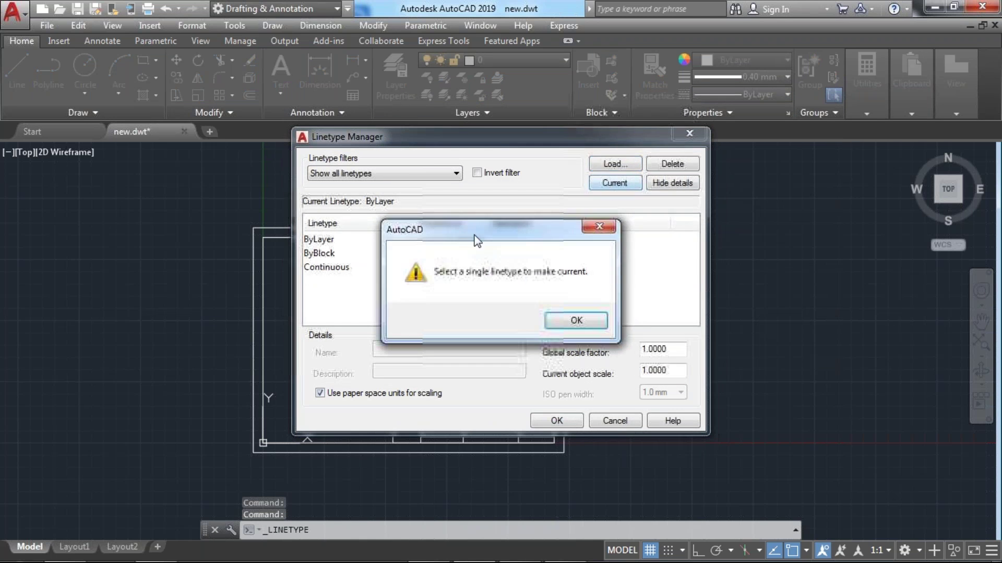
left_click(644, 317)
left_click(613, 164)
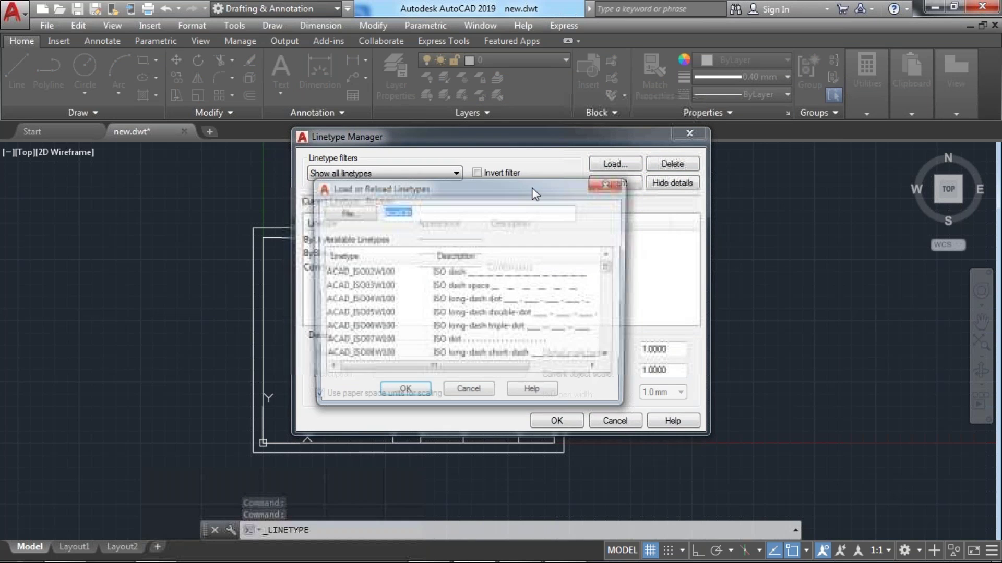
scroll(450, 318, "down", 3)
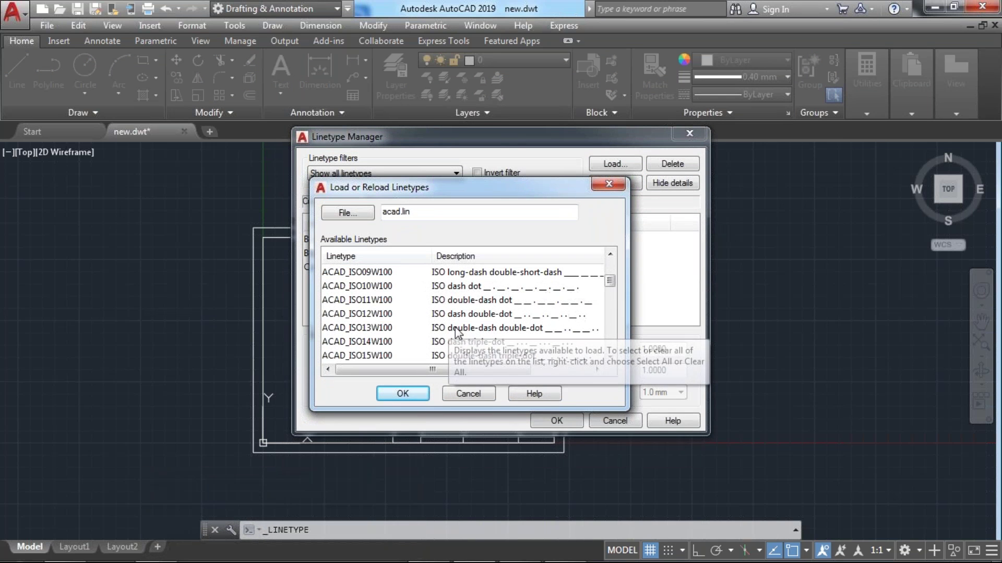
left_click(451, 329)
left_click(403, 395)
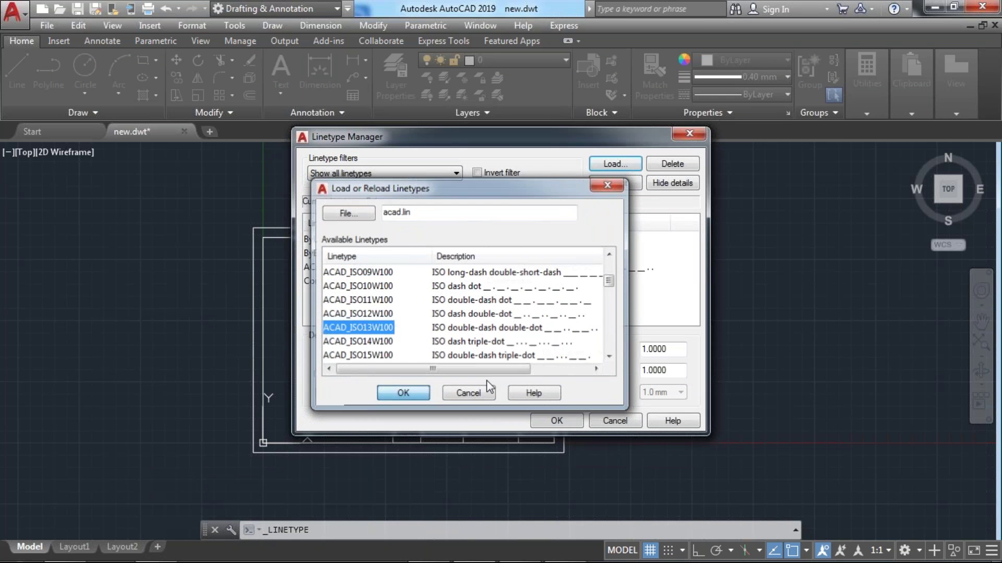
- Make ACAD_ISO13W100 the current linetype and accept the linetype settings
left_click(508, 267)
left_click(614, 182)
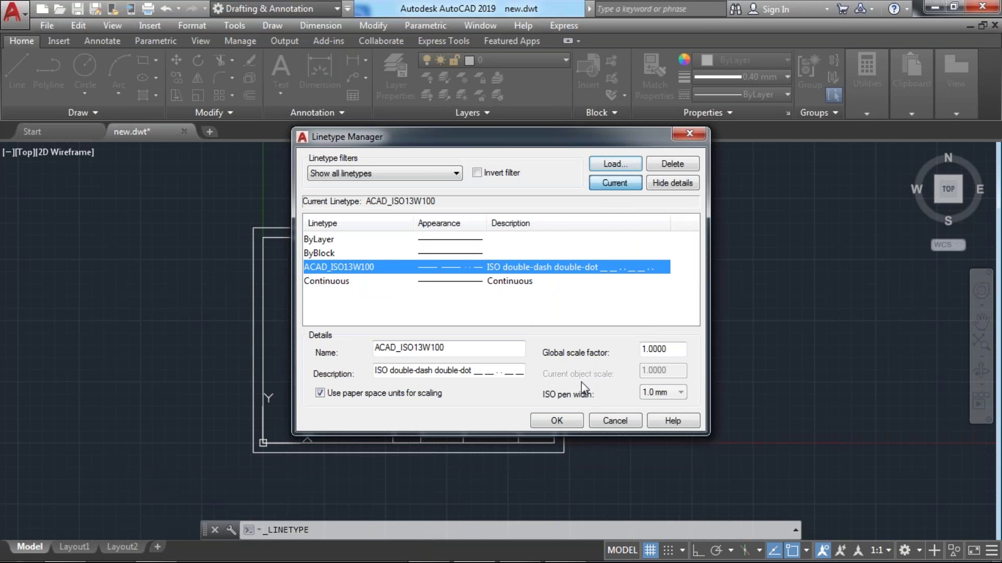
left_click(556, 421)
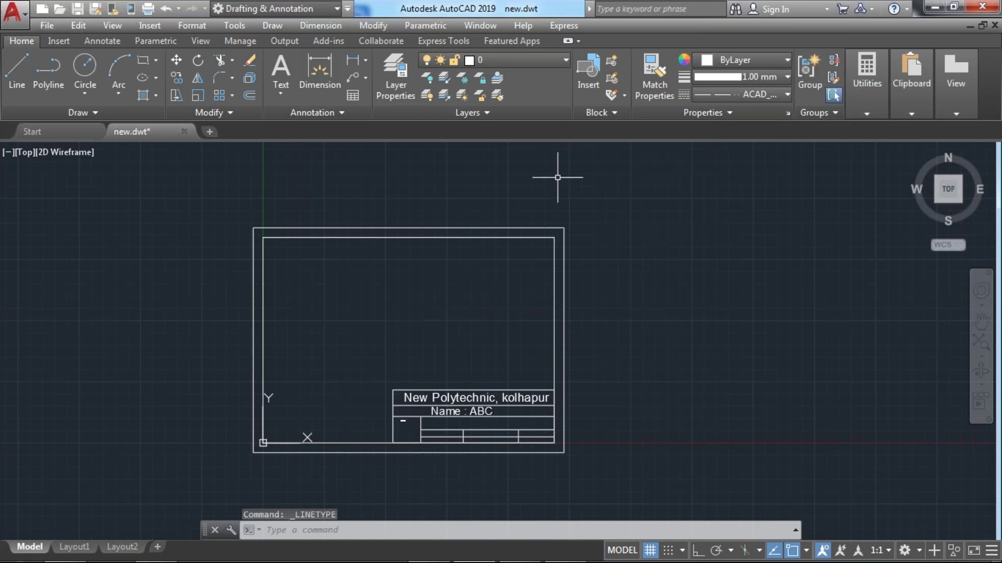
- Draw a roughly rectangular test outline of four lines in the upper left of the sheet to check the linetype
left_click(18, 67)
left_click(288, 272)
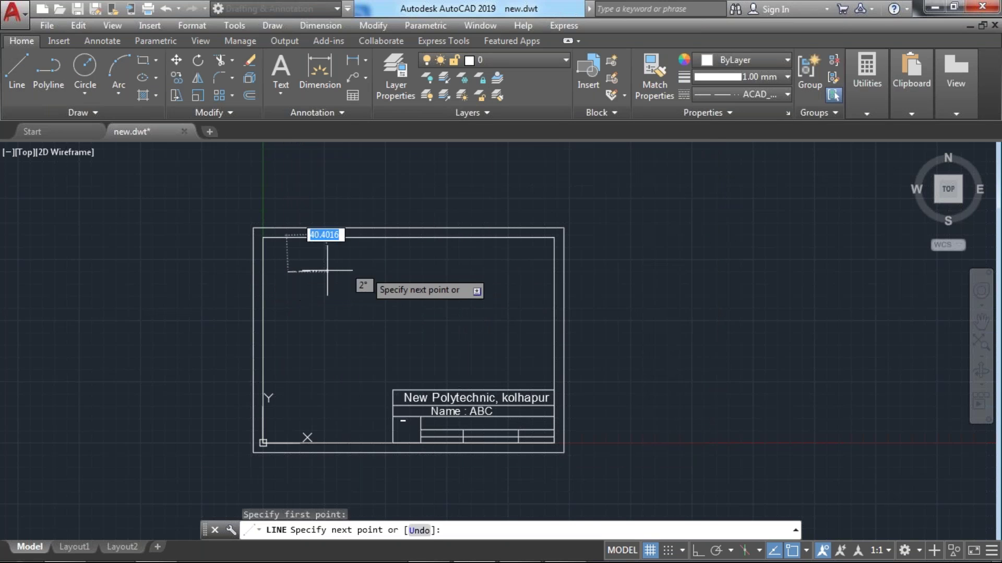
left_click(448, 270)
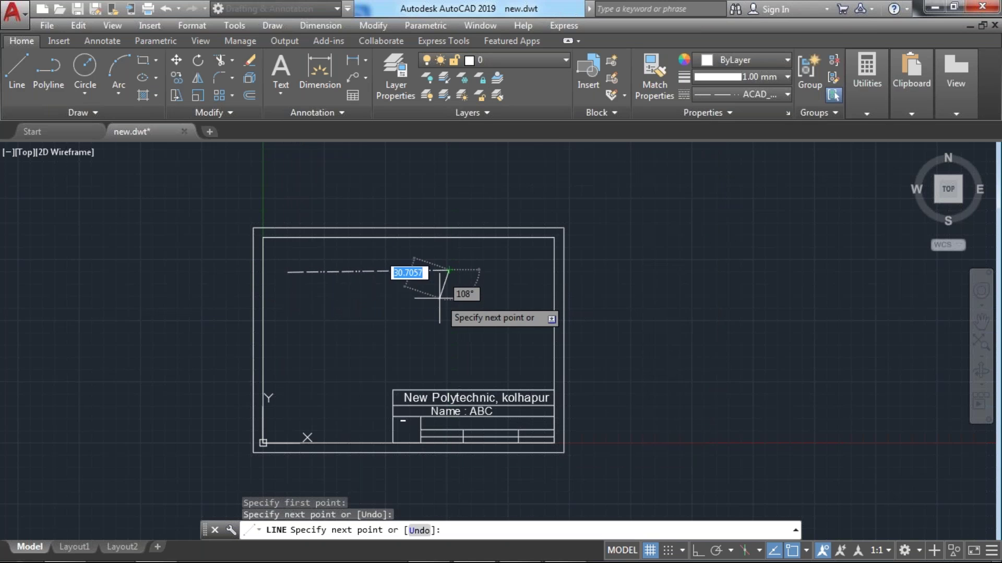
left_click(449, 293)
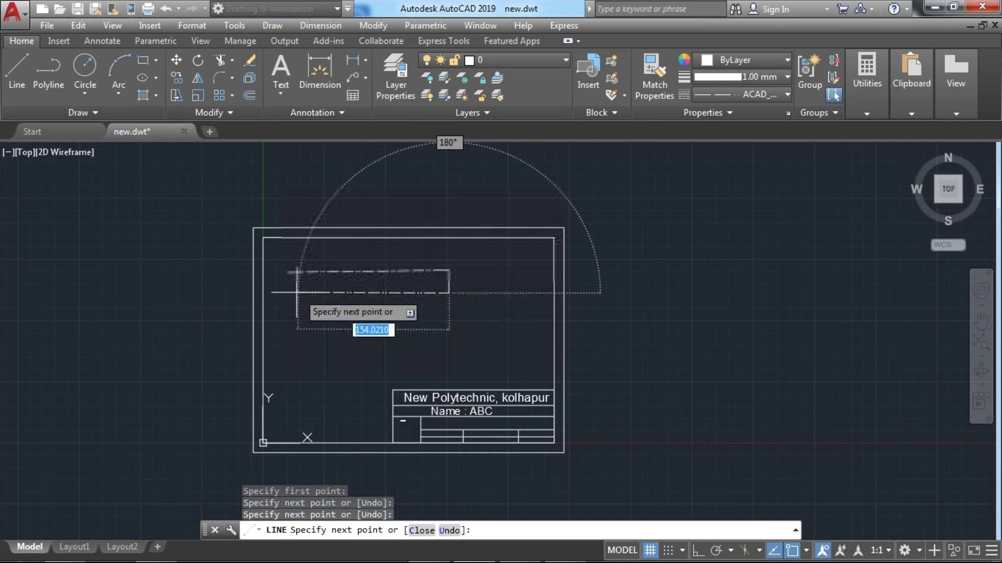
left_click(289, 293)
left_click(289, 273)
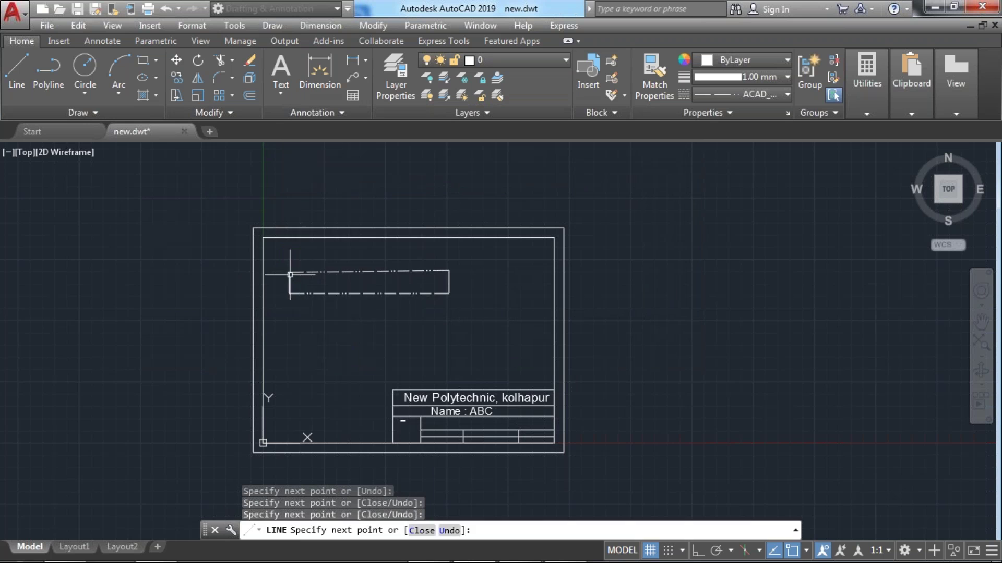
key("Return")
scroll(339, 265, "up", 4)
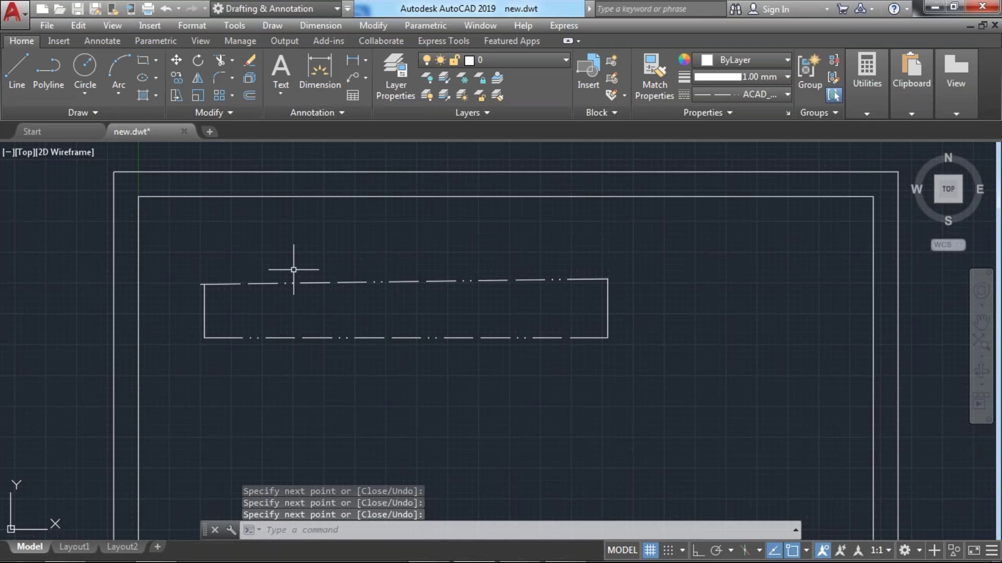
- Erase the four test lines from the upper part of the sheet
scroll(294, 276, "down", 2)
scroll(287, 285, "down", 2)
left_click(400, 334)
left_click(252, 274)
key("Delete")
left_click(509, 320)
left_click(344, 263)
key("Delete")
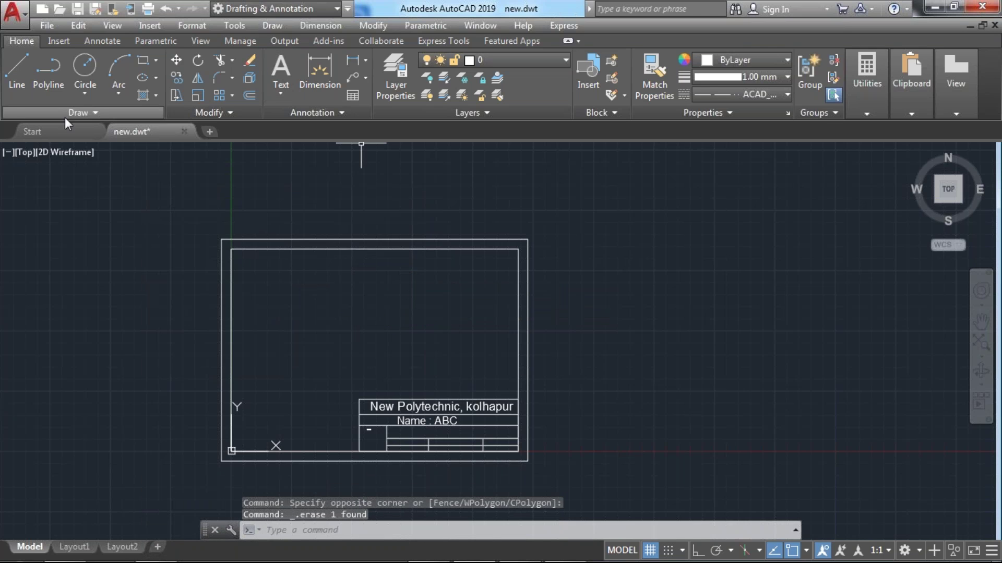
- Save the template file and start a new drawing based on new.dwt
key("ctrl+s")
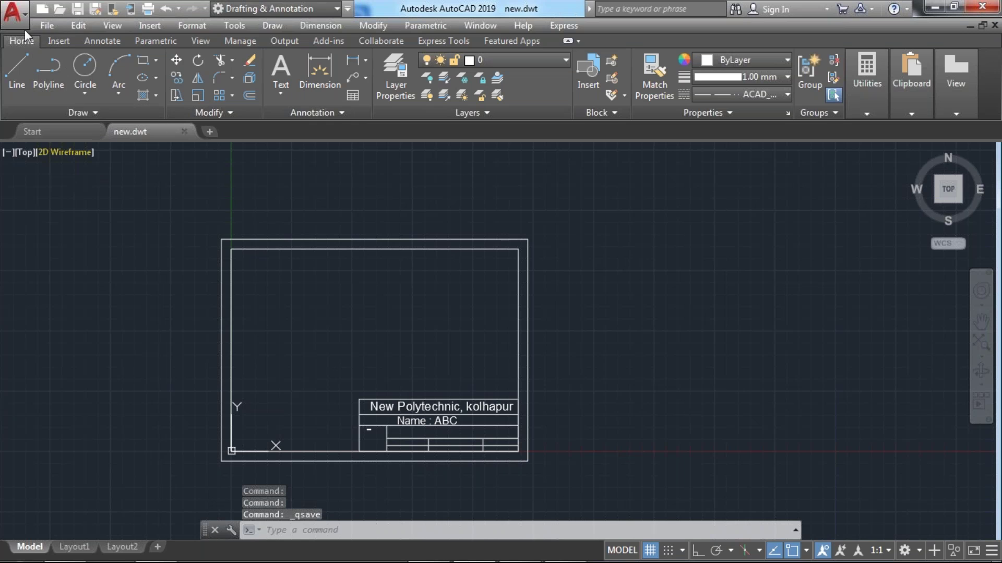
left_click(16, 13)
left_click(35, 95)
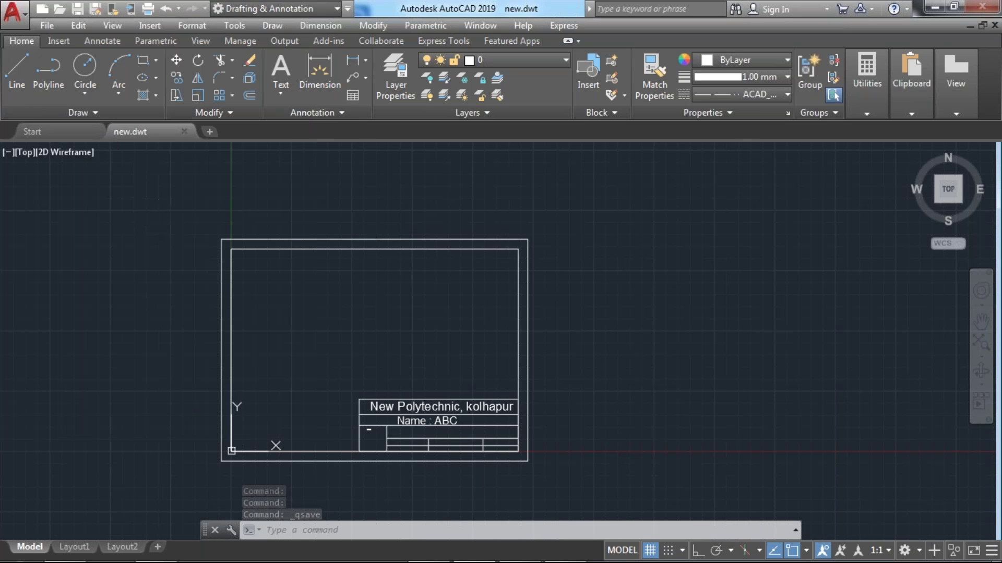
double_click(397, 306)
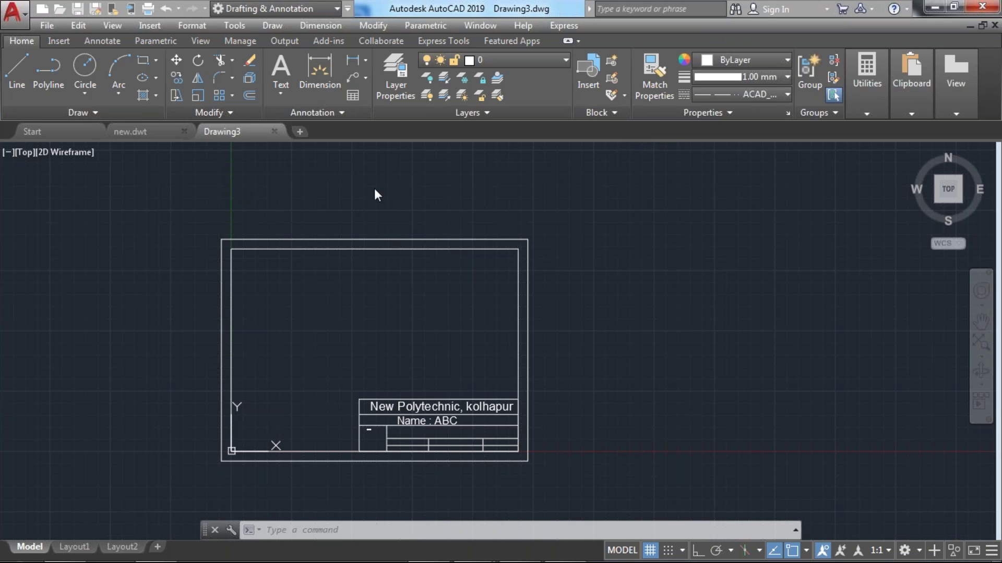
- Review the Standard dimension style's line, text and arrow settings in the new drawing, and close the dialogs without changes
type("d")
key("Return")
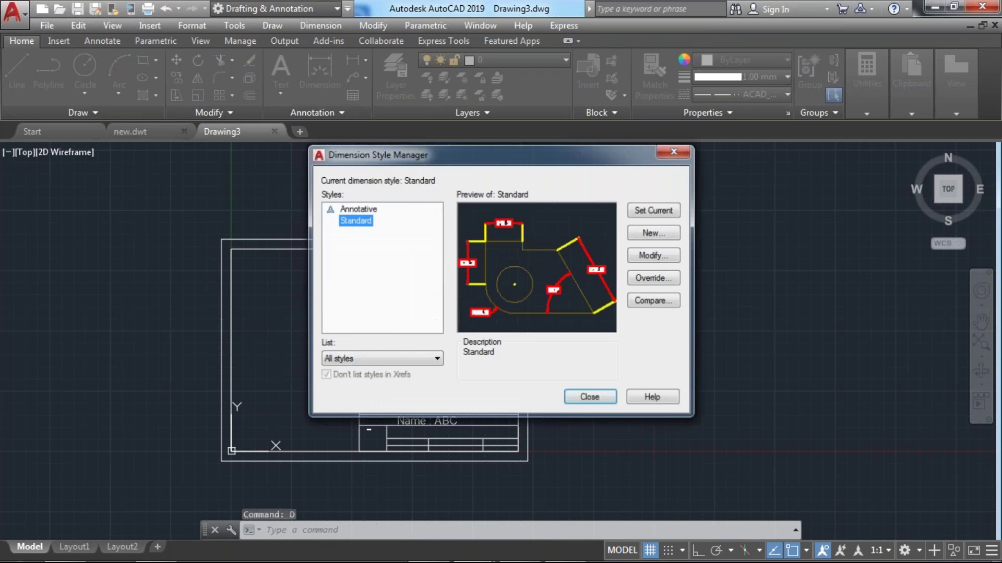
left_click(632, 256)
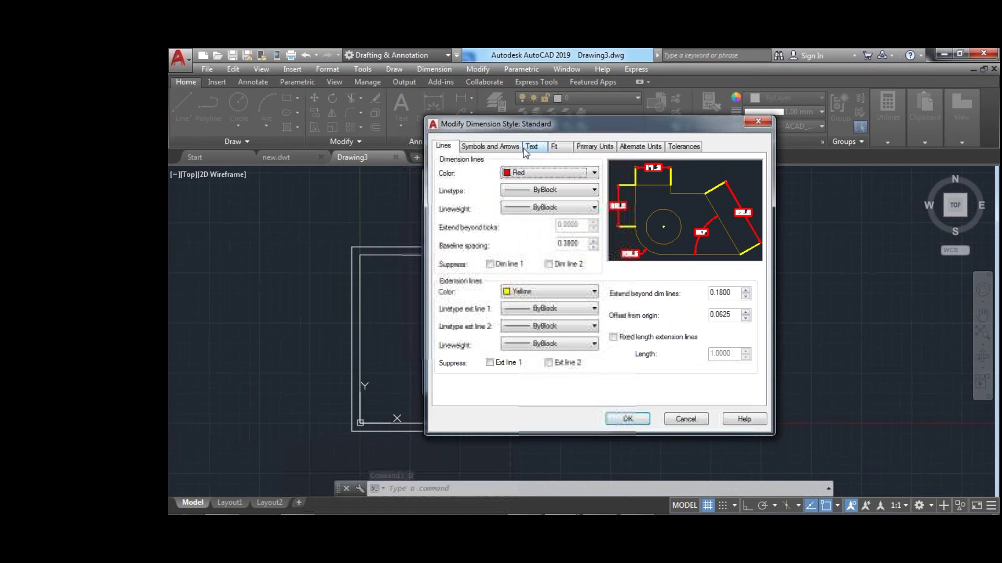
left_click(438, 119)
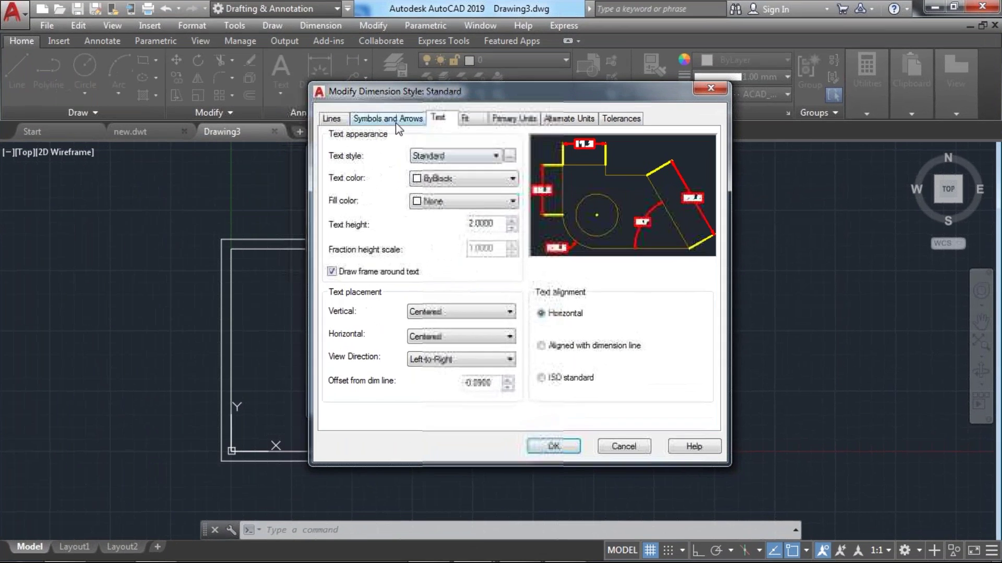
left_click(490, 146)
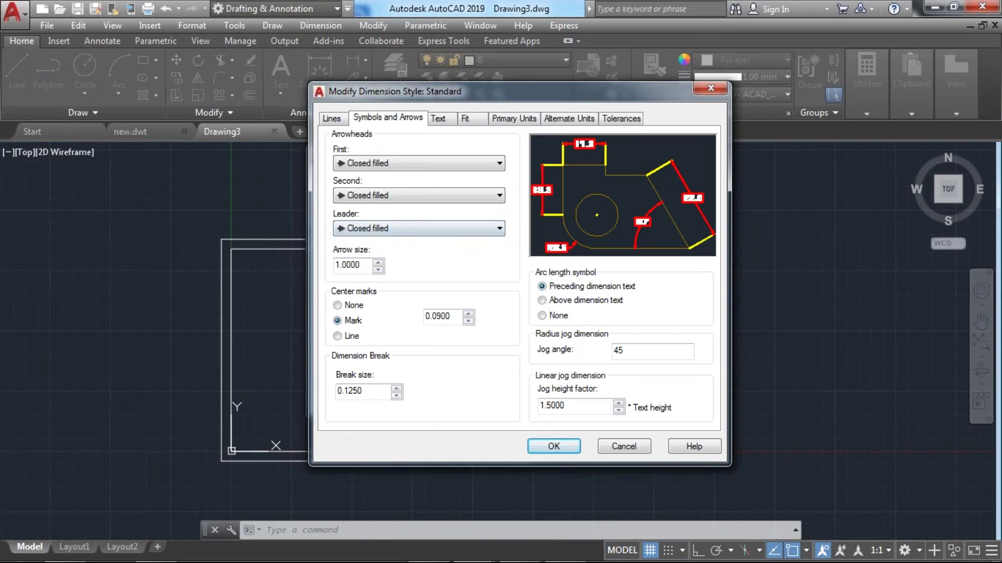
left_click(624, 448)
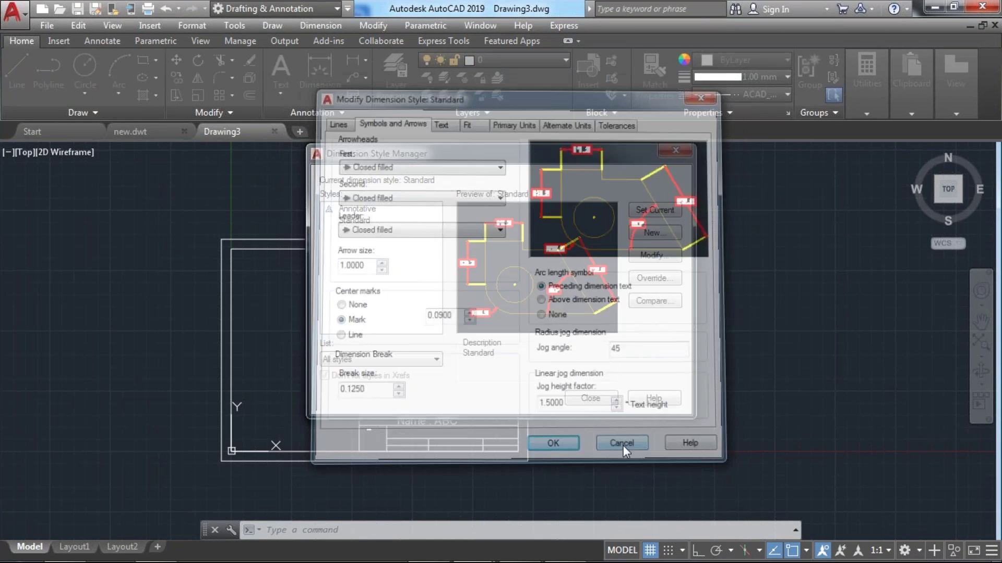
left_click(675, 151)
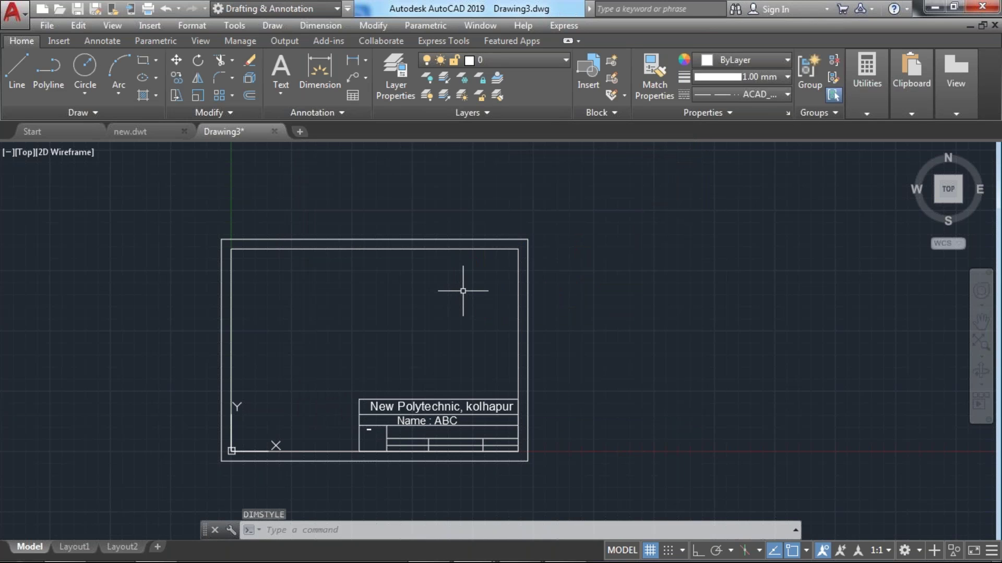
left_click(435, 285)
left_click(410, 301)
scroll(423, 315, "down", 2)
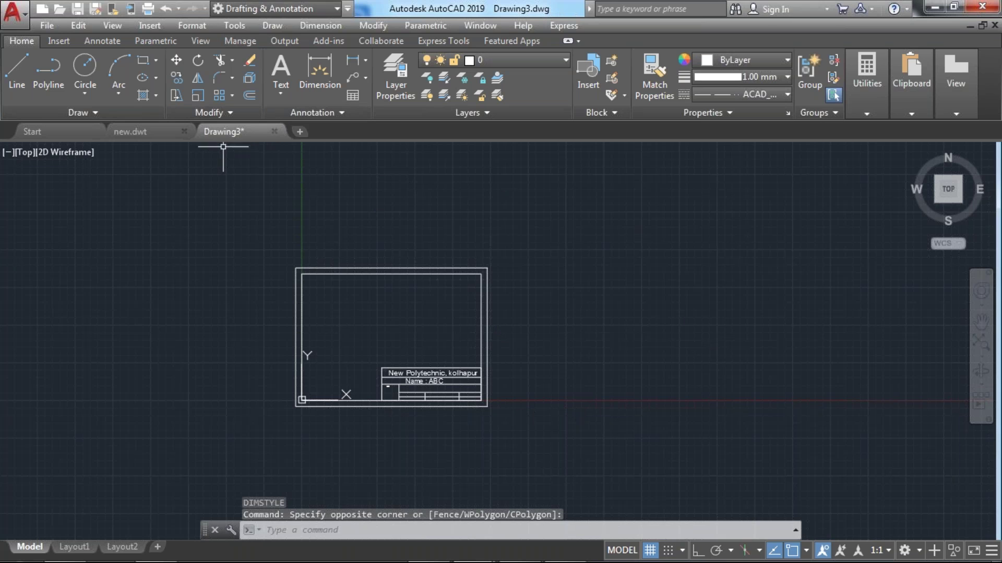
- Close the new.dwt template file, leaving Drawing3 open
left_click(184, 131)
mouse_move(184, 132)
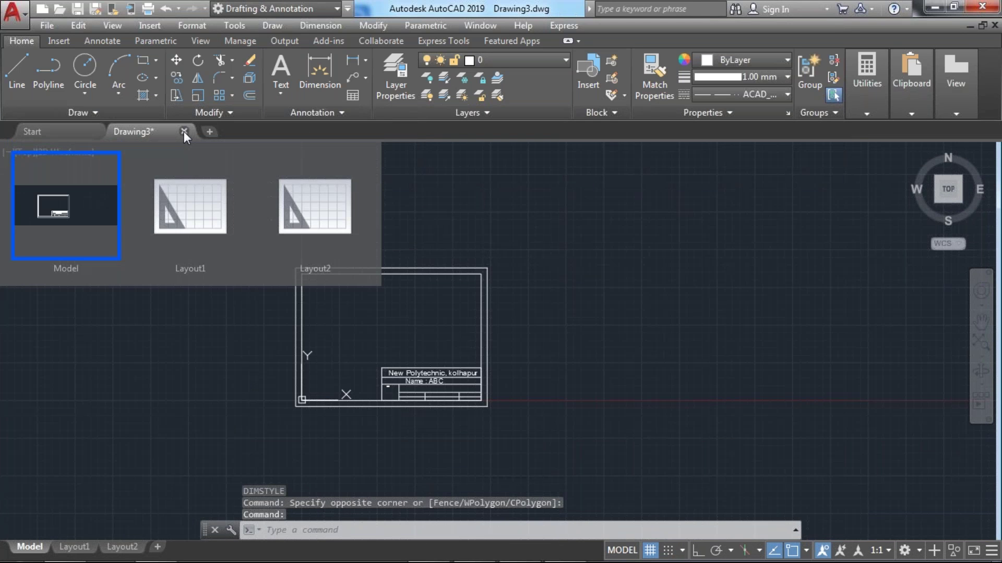
key("Escape")
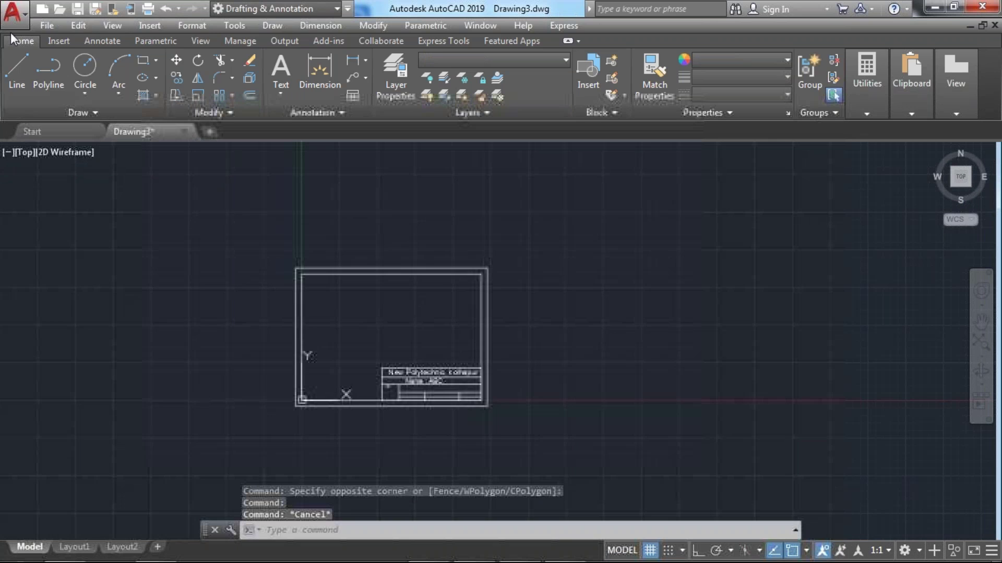
- Start a new blank drawing from the acad.dwt template and close Drawing3
left_click(12, 11)
key("Escape")
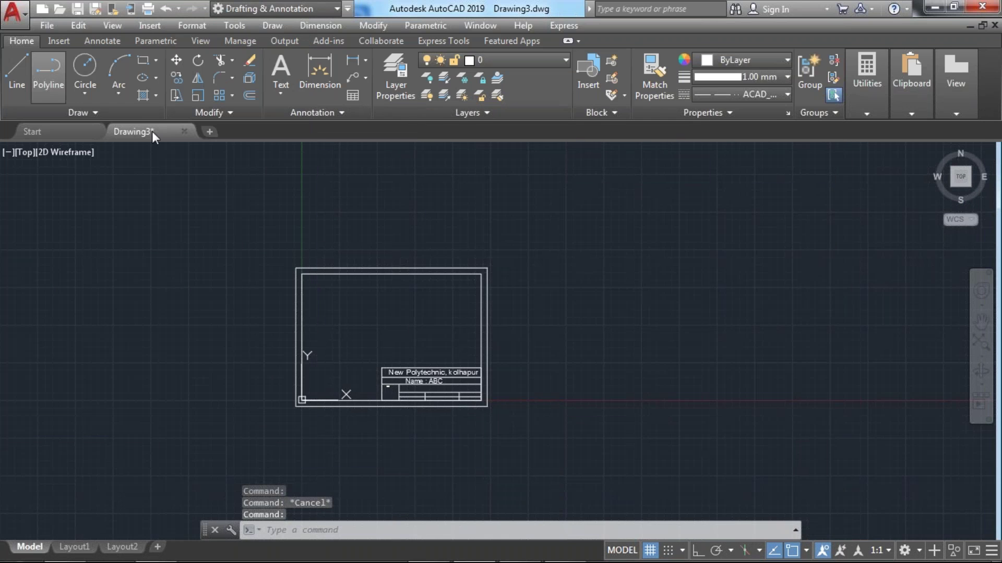
key("ctrl+n")
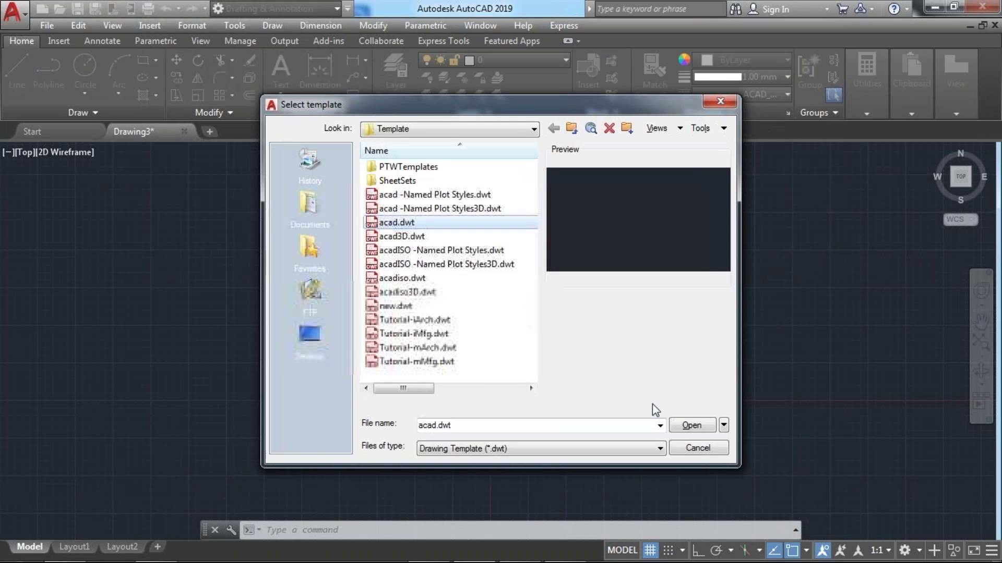
left_click(693, 426)
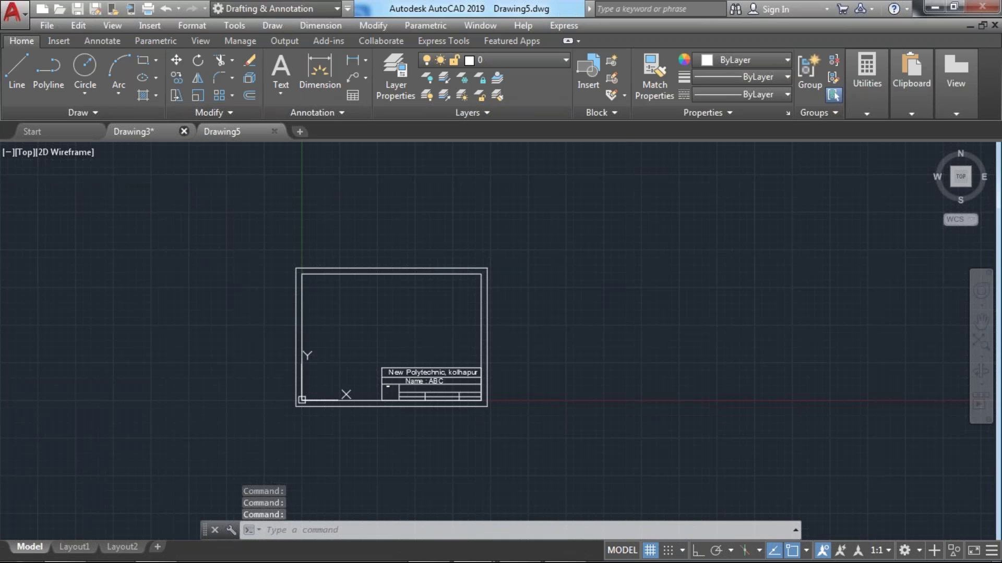
key("ctrl+Tab")
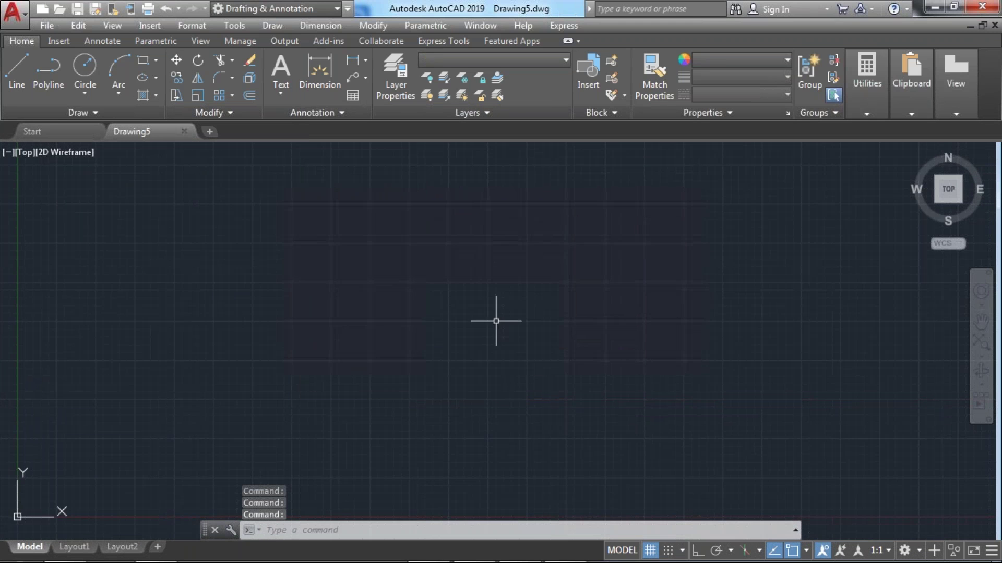
- Set the insertion scale units of the blank drawing to Millimeters
key("alt+o")
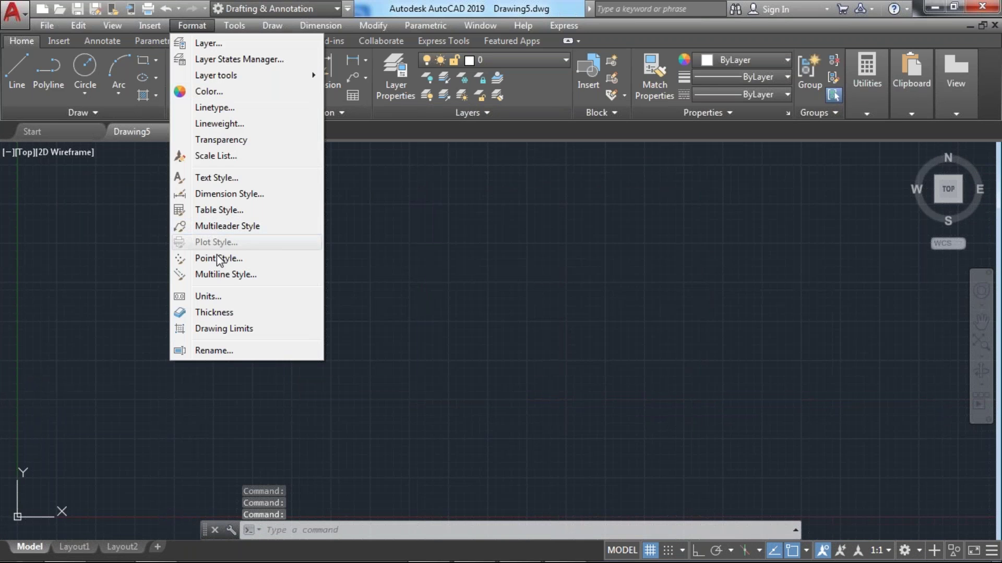
left_click(223, 296)
left_click(434, 286)
left_click(435, 346)
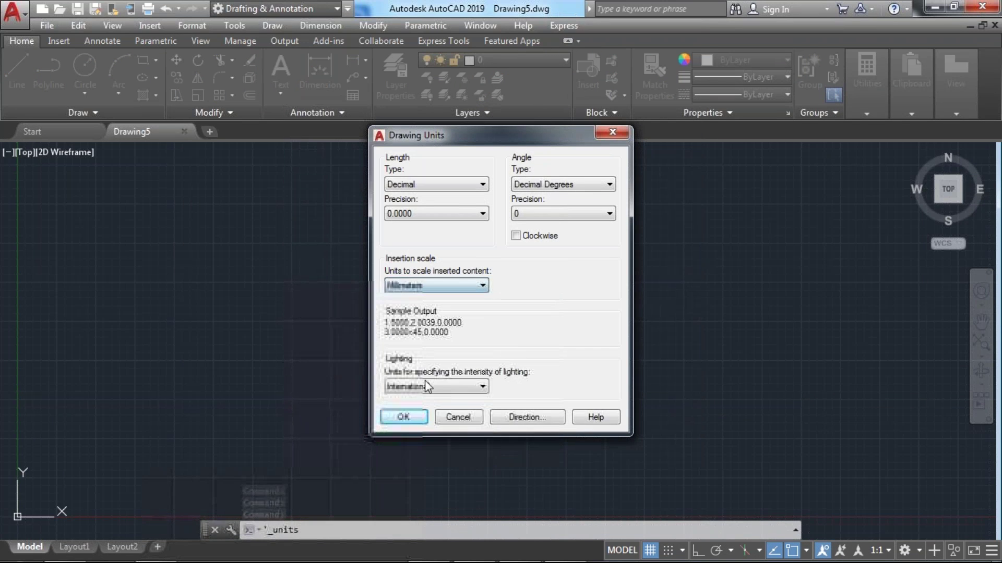
left_click(418, 416)
- Set the model space limits, keeping the lower-left corner at 0,0 and entering 210 as the upper-right corner's X value
left_click(201, 24)
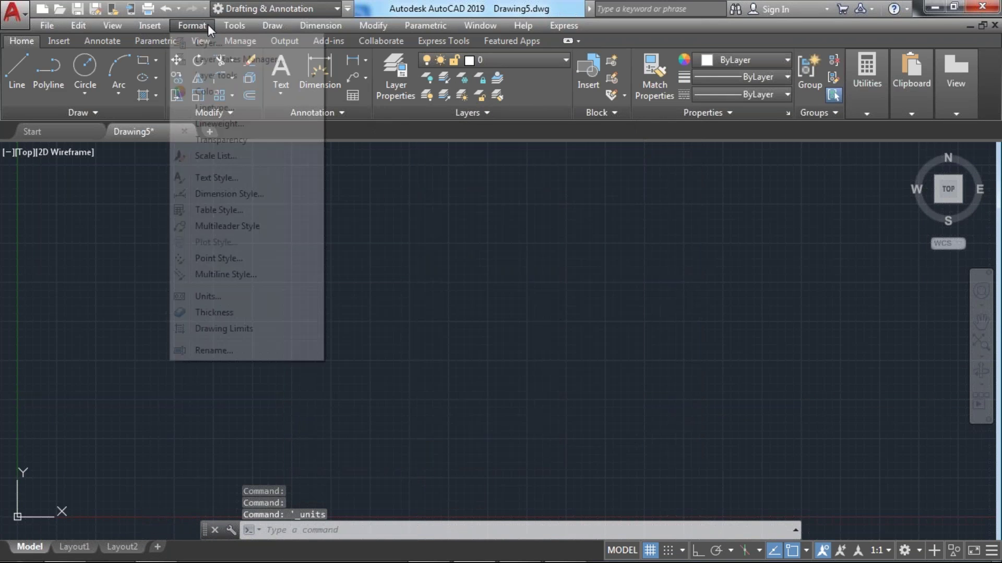
left_click(238, 330)
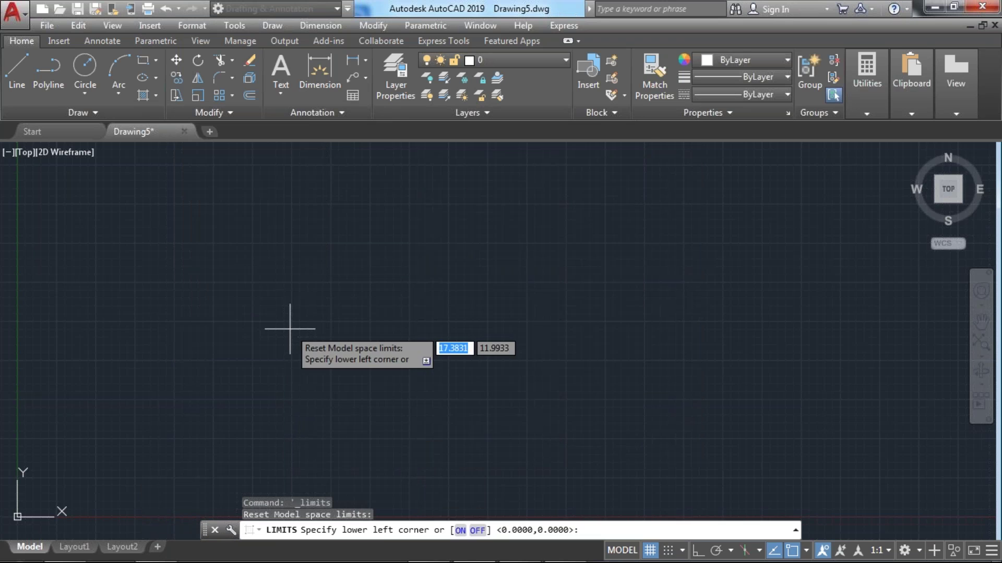
key("Return")
type("210")
key("Tab")
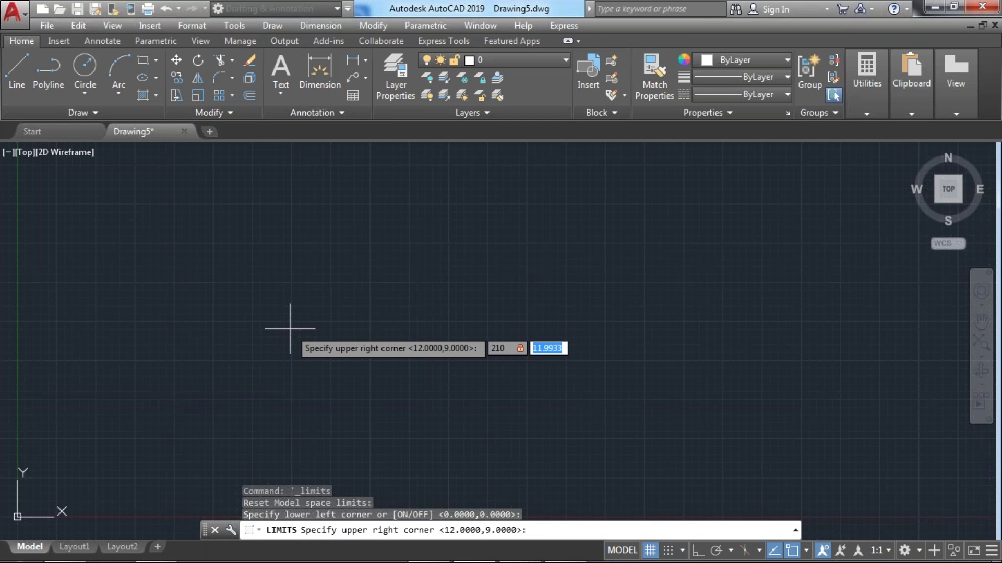
type("9")
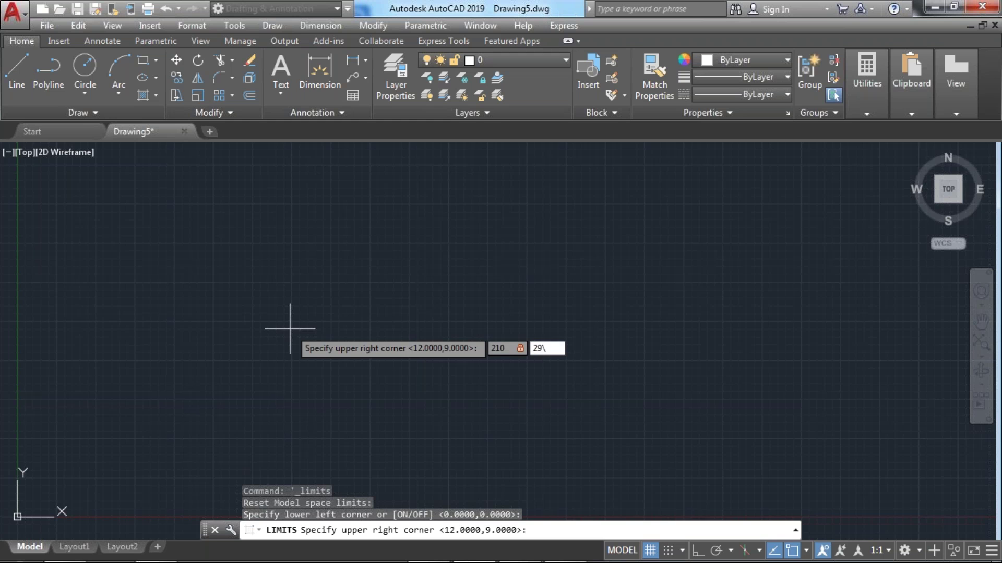
key("Return")
- Zoom the view to all with the ZOOM command's All option
type("z")
key("Return")
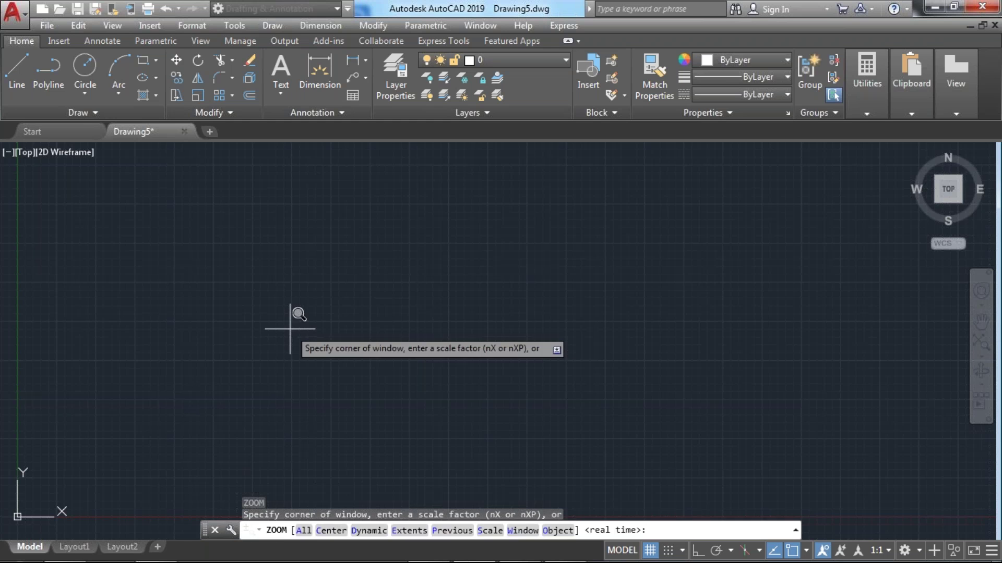
type("a")
key("Return")
key("Escape")
- Set the grid X and Y spacing to 1 in the drafting settings, keeping a major line every 5
left_click(682, 551)
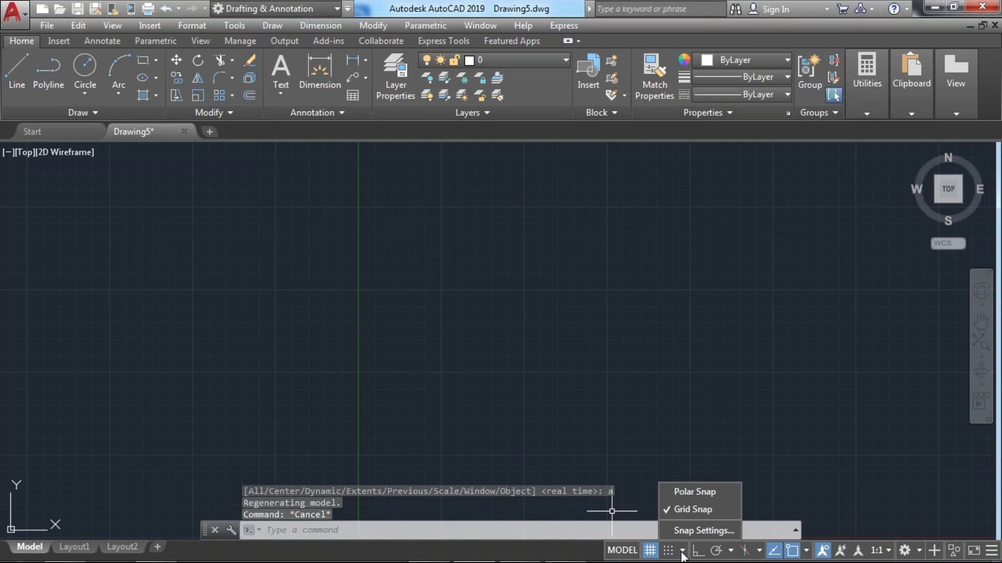
left_click(684, 532)
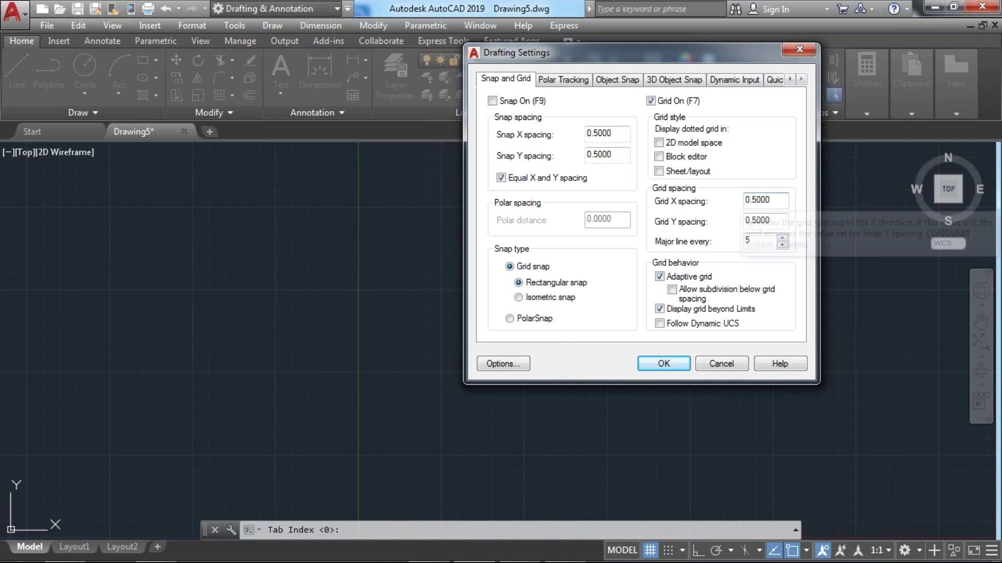
double_click(761, 198)
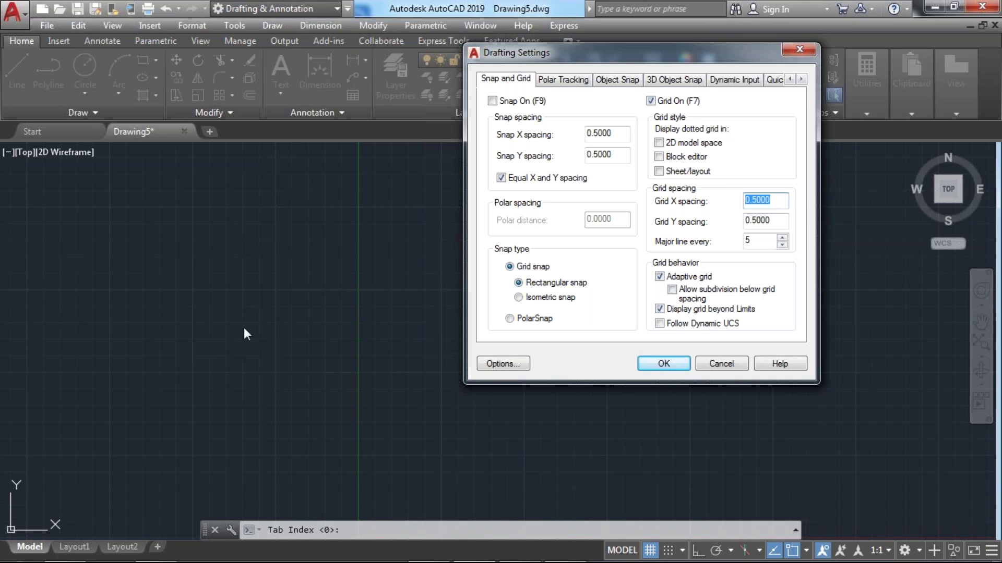
type("1")
key("Tab")
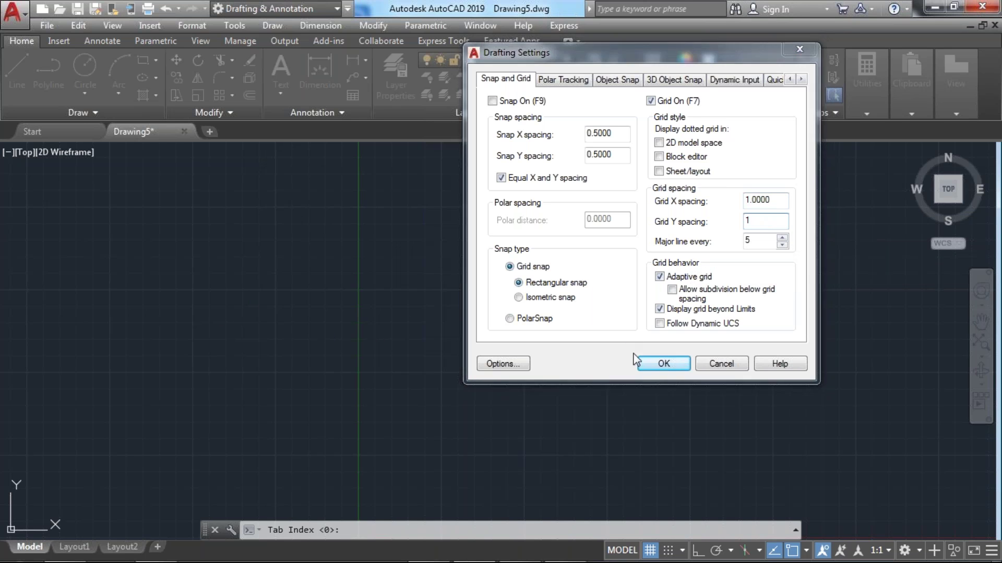
left_click(749, 241)
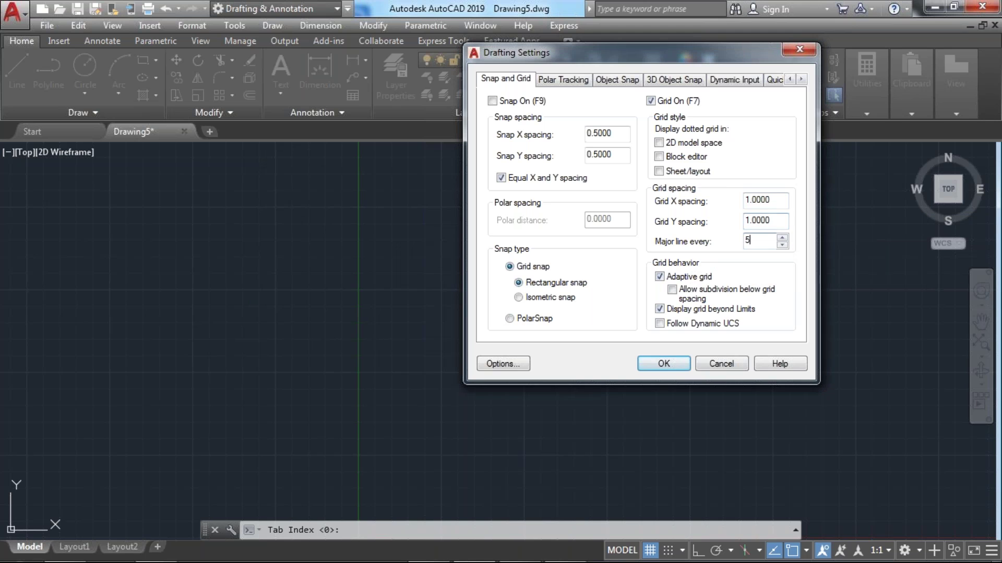
left_click(663, 364)
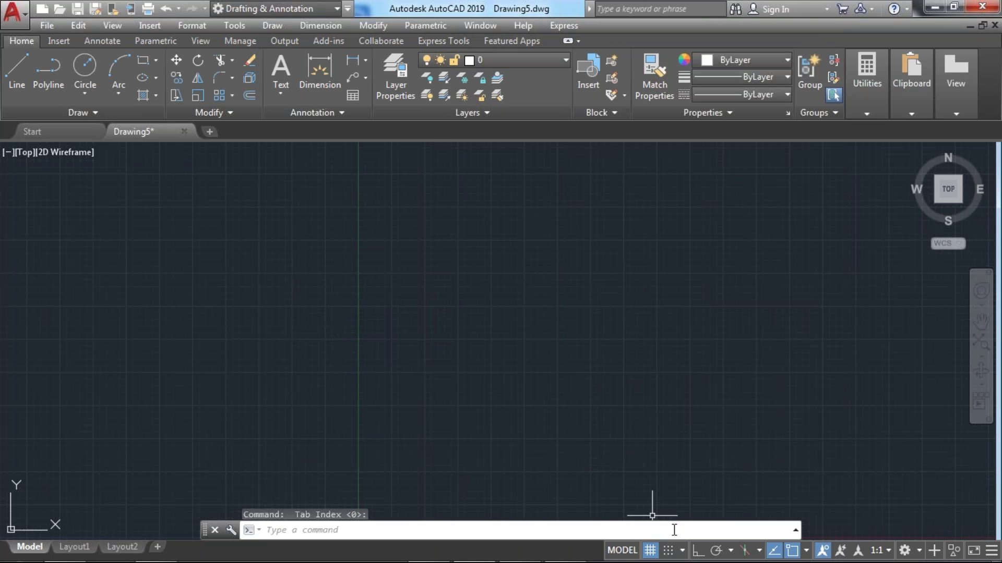
- Set the snap X and Y spacing to 1 and turn on snap mode
left_click(682, 550)
left_click(689, 531)
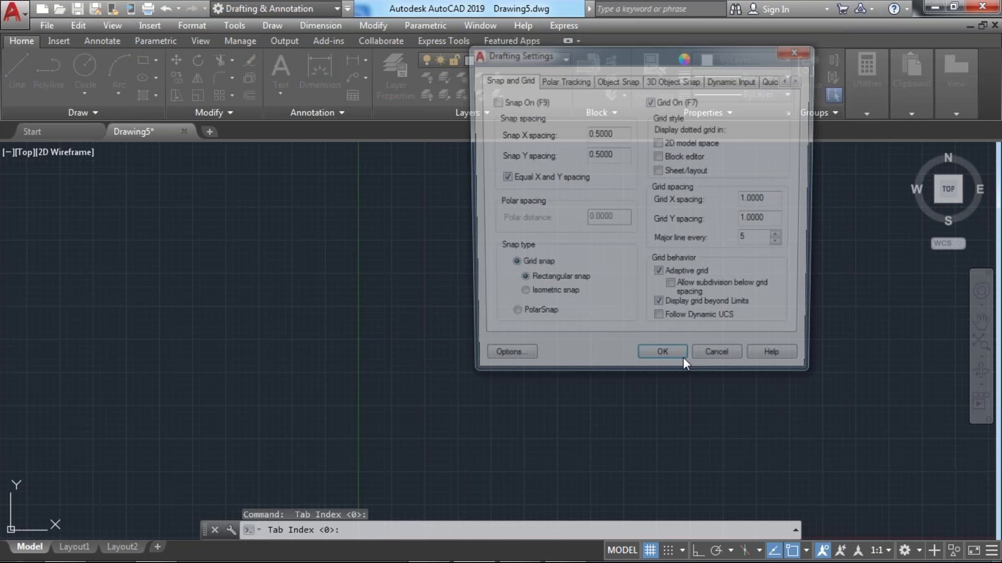
double_click(617, 136)
type("1")
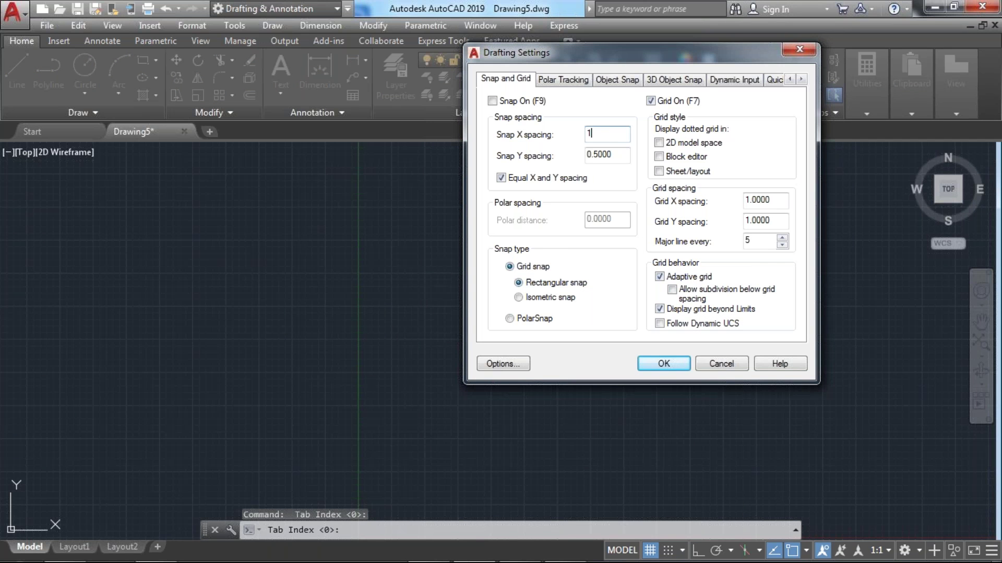
double_click(609, 157)
type("1")
left_click(663, 367)
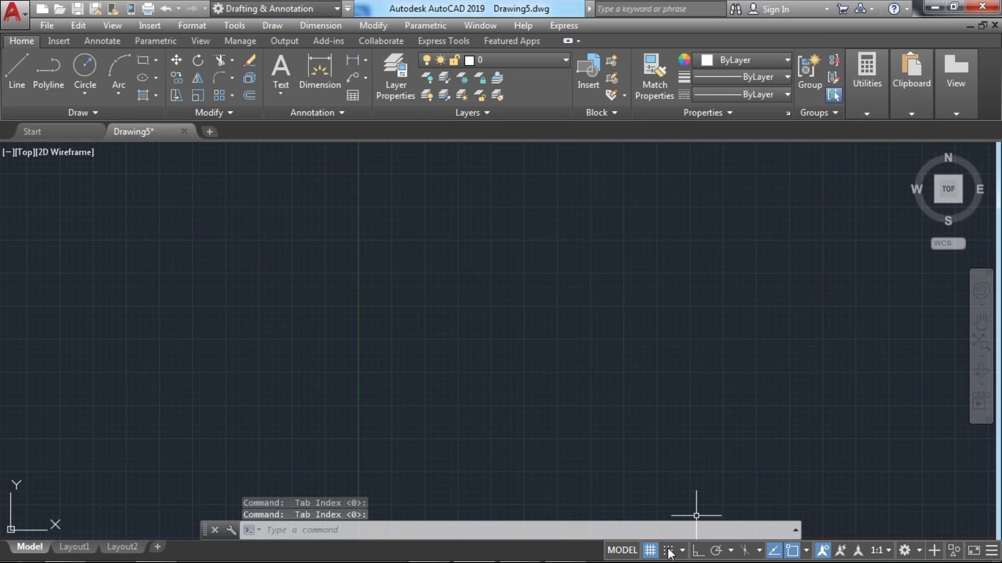
left_click(669, 551)
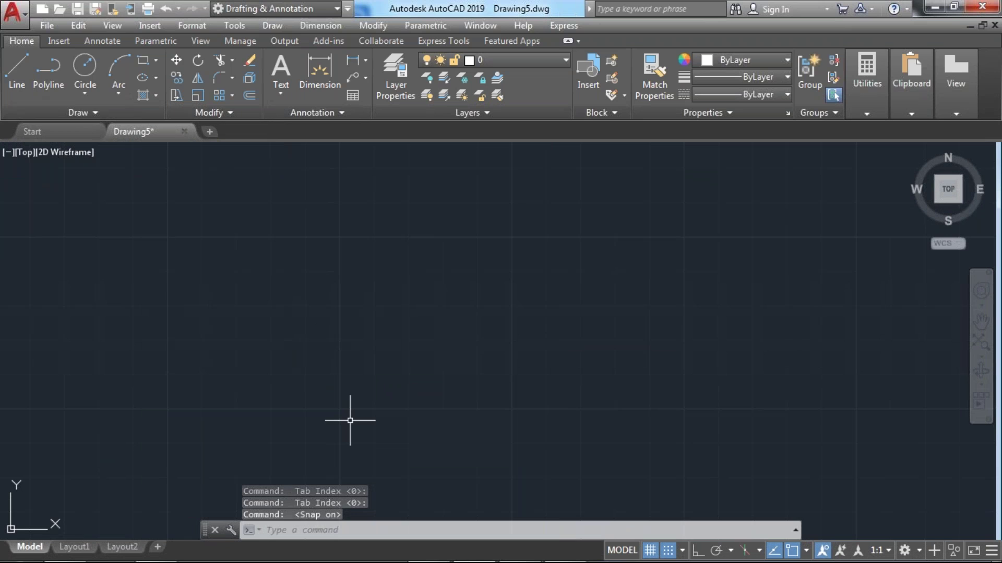
- Start the Line command, toggle ortho on and off, and review the snap, polar tracking and object snap settings without changes
left_click(17, 71)
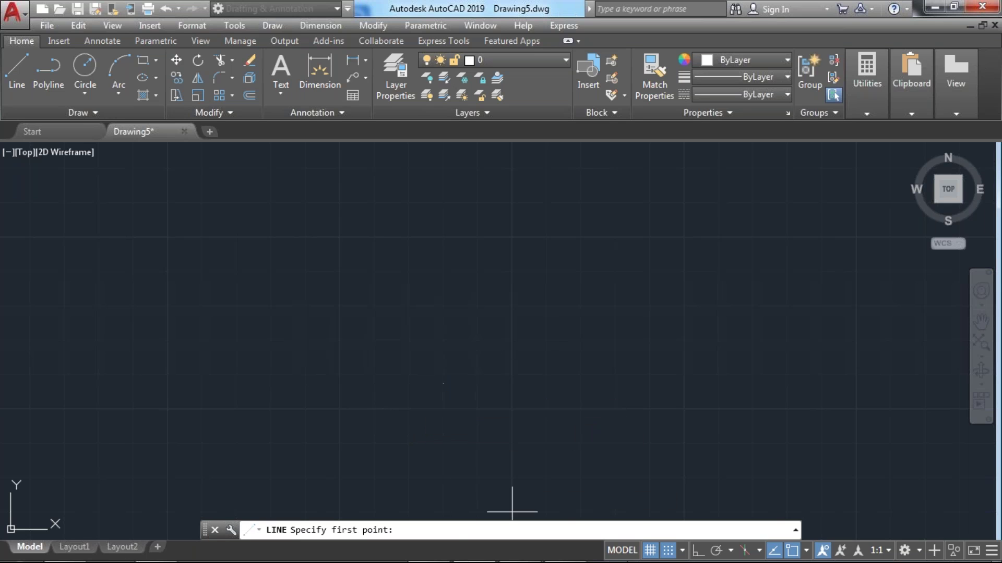
left_click(698, 550)
left_click(698, 551)
left_click(682, 551)
left_click(630, 489)
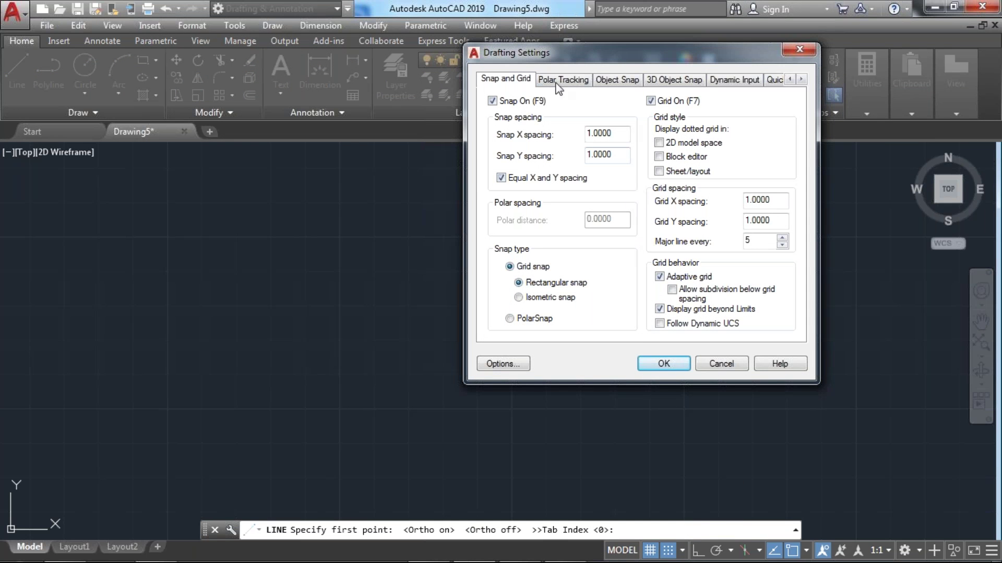
left_click(557, 84)
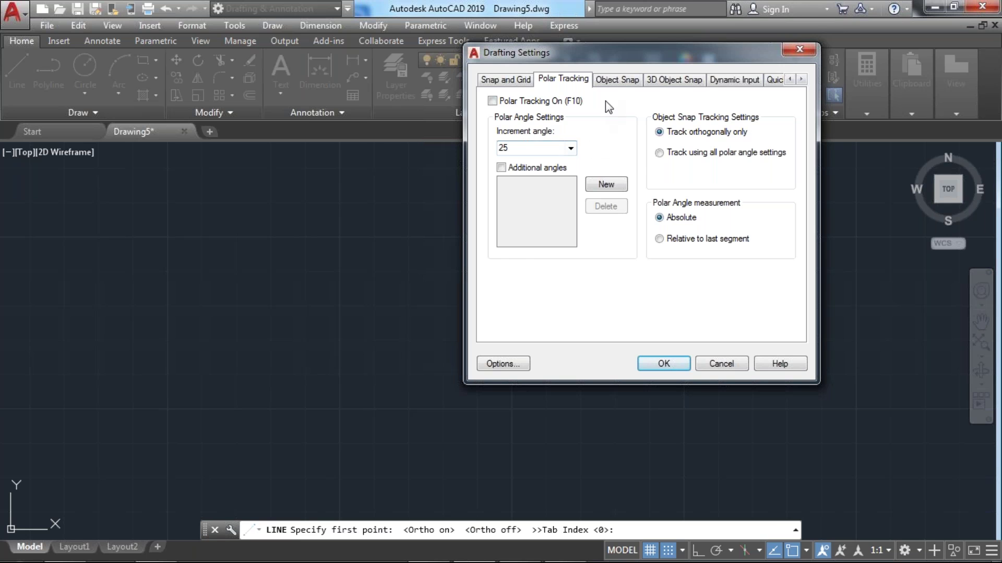
left_click(611, 82)
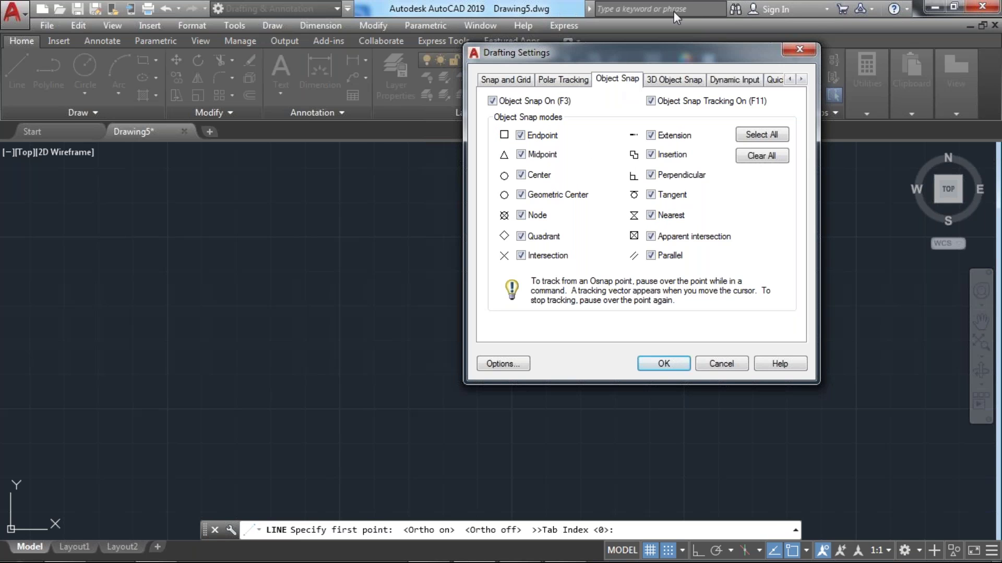
left_click(729, 367)
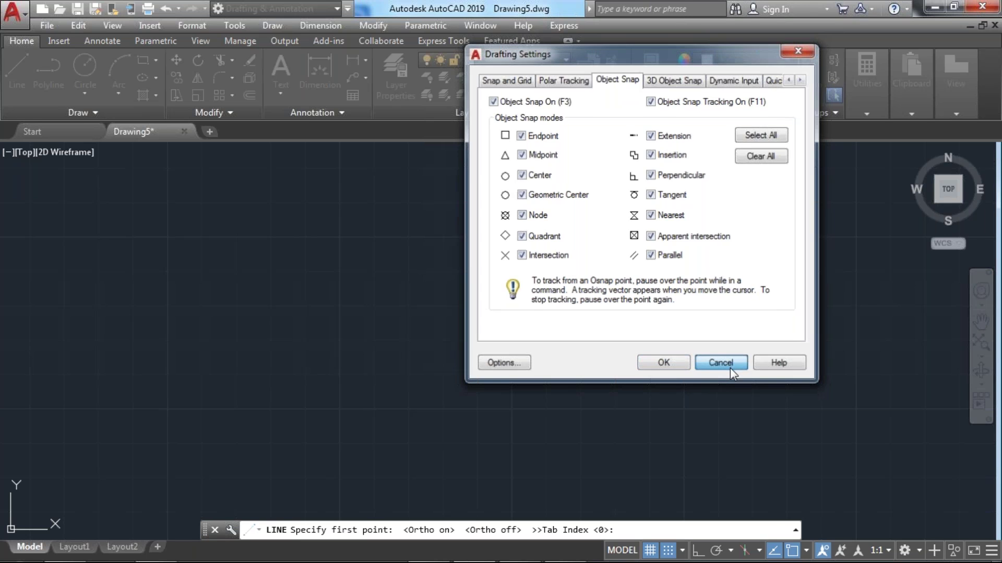
- Turn off snap and grid, and draw a wide horizontal rectangle freehand in model space
key("F9")
key("F7")
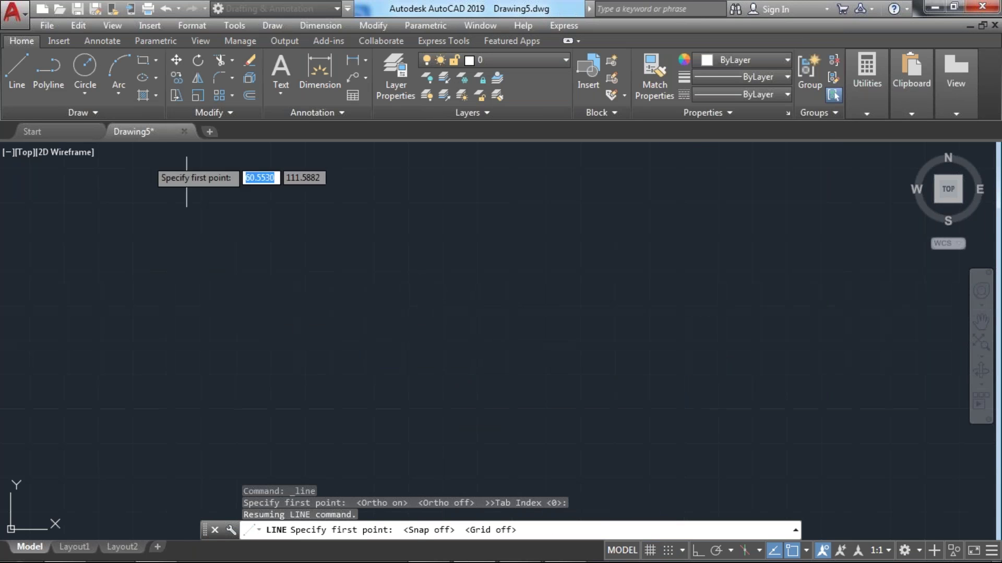
left_click(143, 60)
left_click(122, 264)
left_click(586, 428)
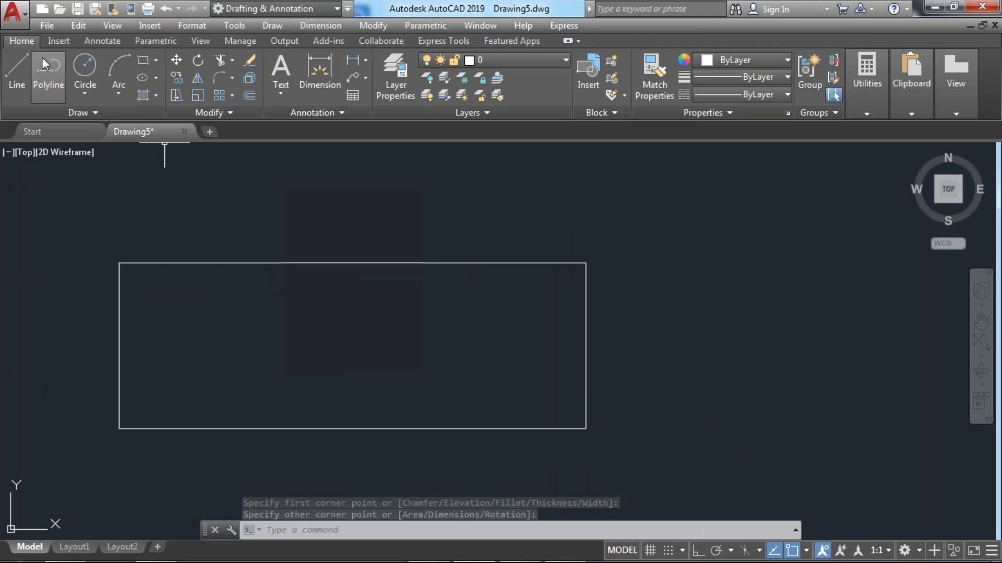
- Clear all object snap modes, enable only Endpoint, Midpoint and Tangent, and leave the Line command
left_click(17, 70)
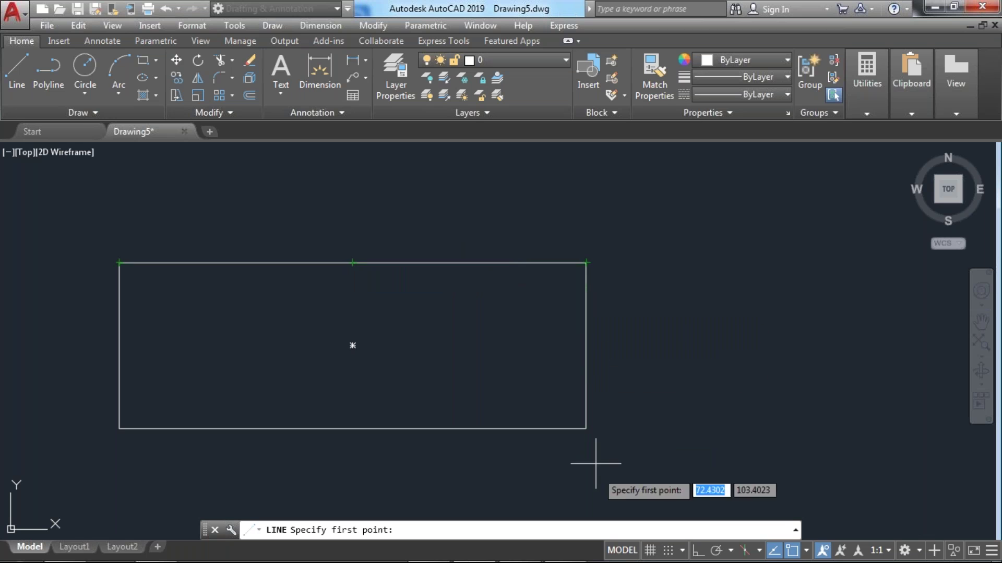
left_click(682, 550)
left_click(673, 534)
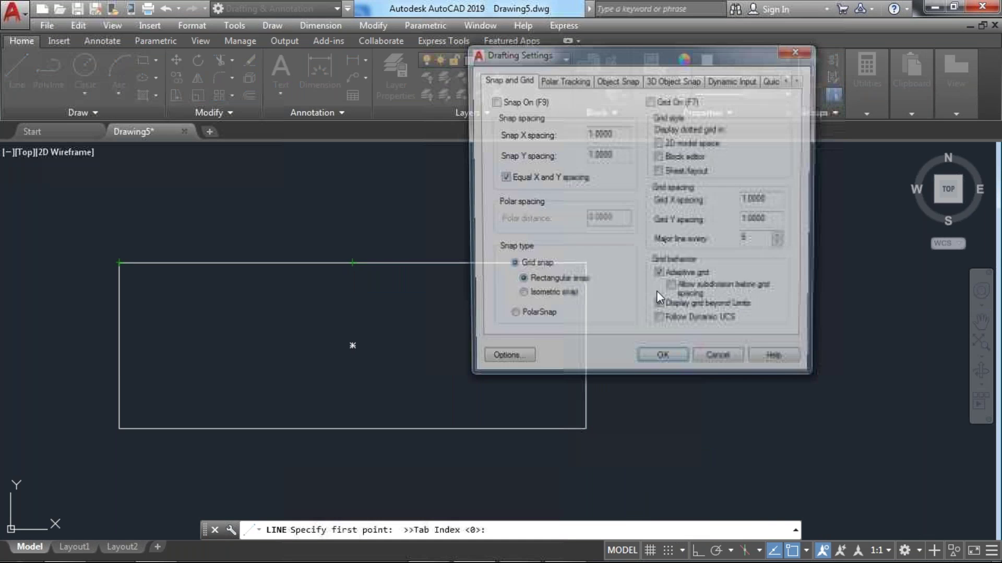
left_click(597, 83)
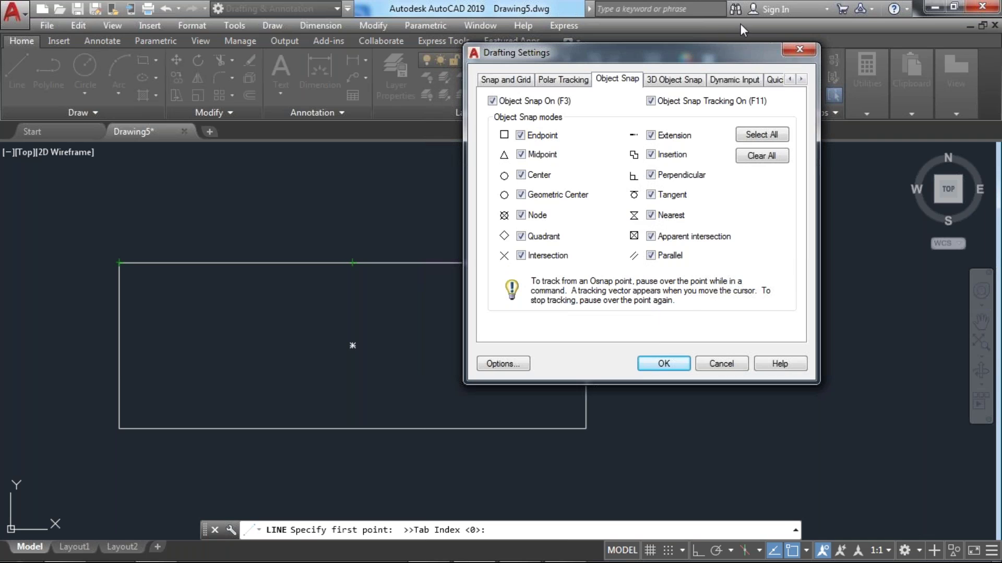
left_click_drag(614, 59, 490, 67)
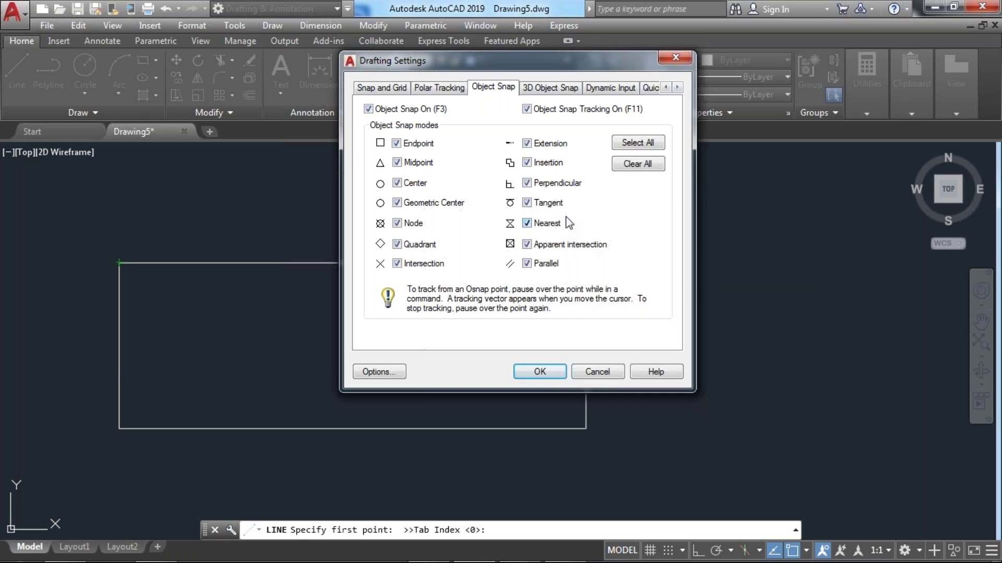
left_click(627, 166)
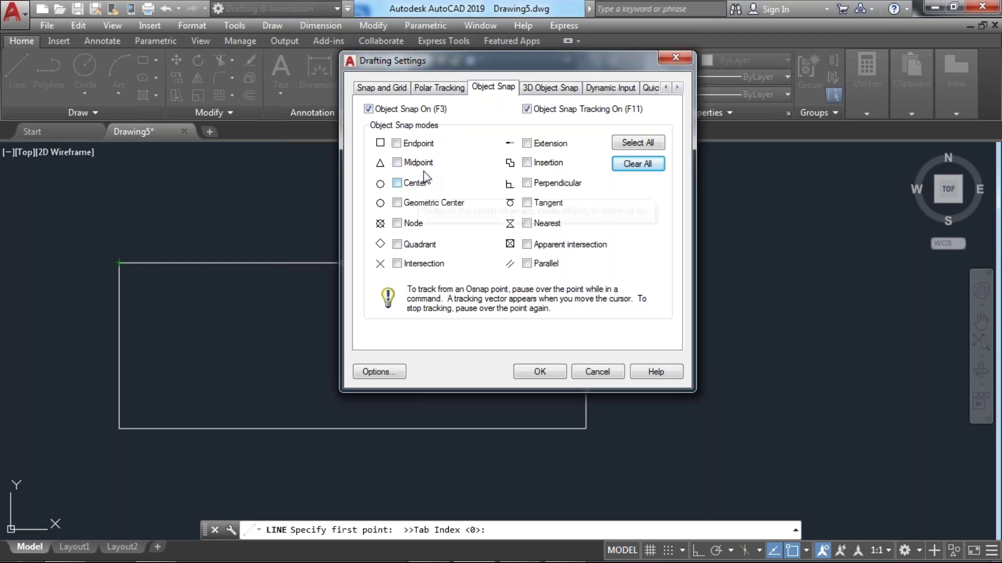
left_click(414, 144)
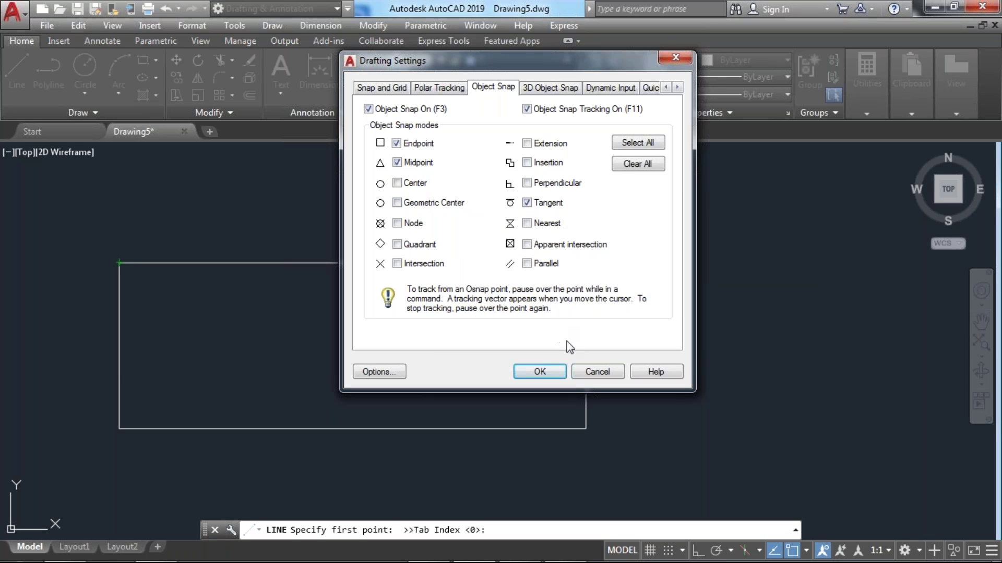
left_click(552, 371)
key("Escape")
- Draw a circle with a radius of about 3.23 above and to the right of the rectangle's upper-right corner
type("c")
key("Return")
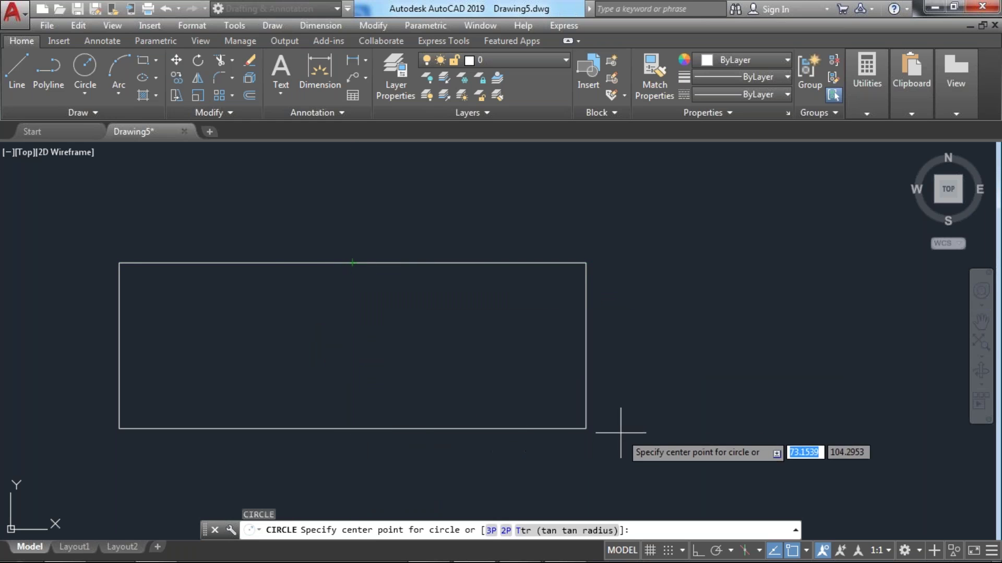
left_click(89, 67)
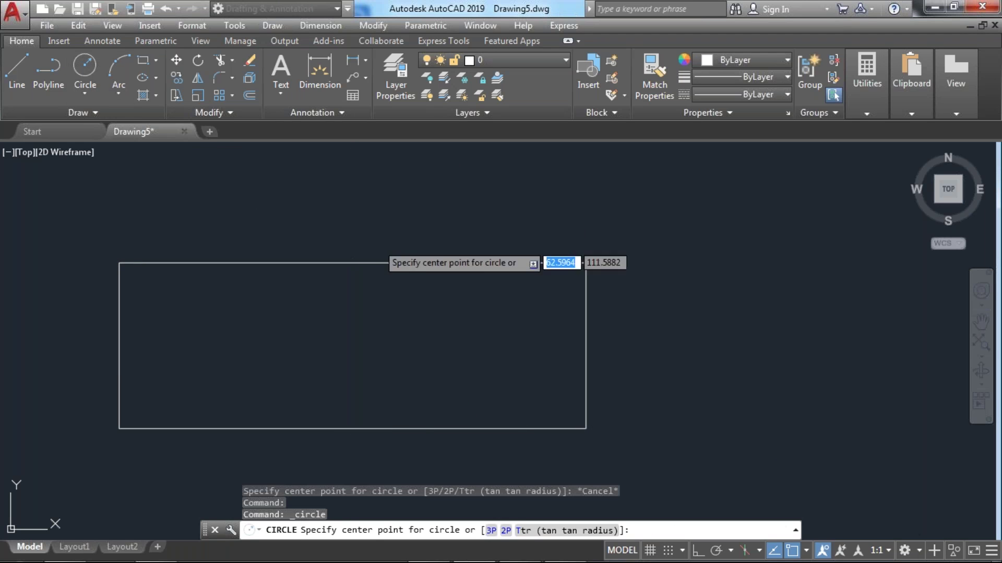
middle_click_drag(685, 139, 439, 228)
left_click(438, 228)
left_click(521, 300)
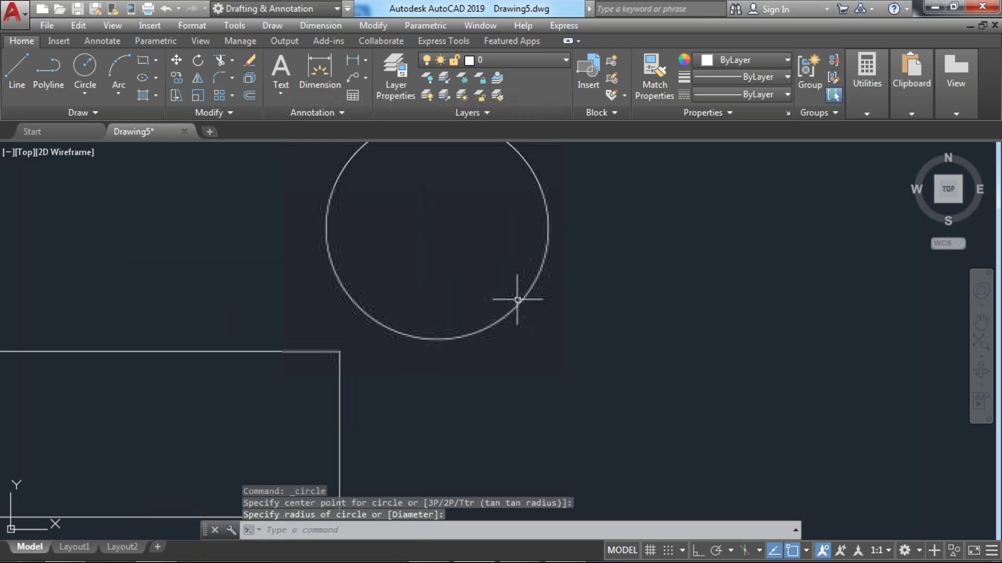
key("Return")
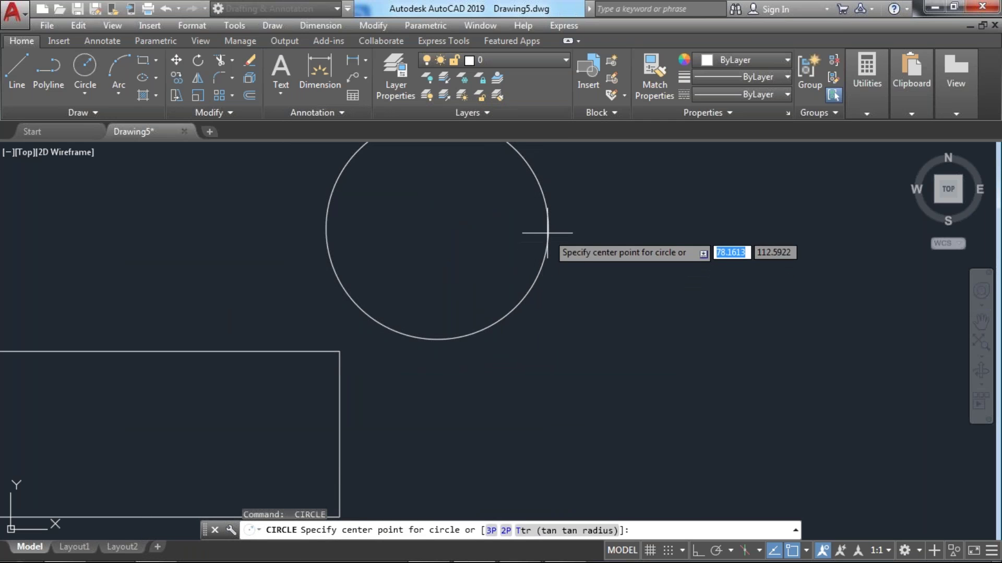
middle_click_drag(539, 205, 479, 271)
key("Escape")
key("Escape")
key("Escape")
type("c")
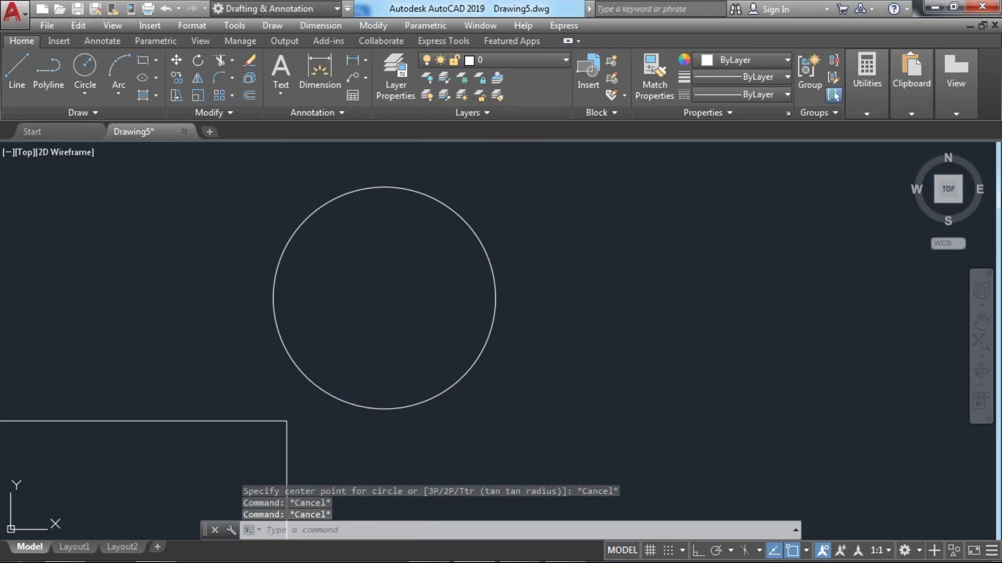
key("Return")
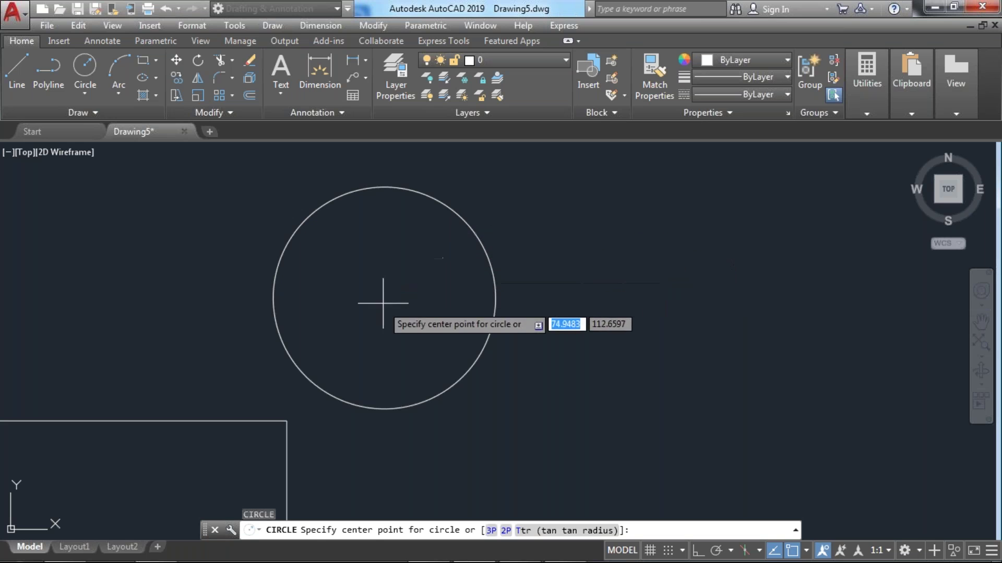
left_click(681, 551)
left_click(678, 529)
left_click(493, 87)
left_click(528, 375)
left_click(625, 437)
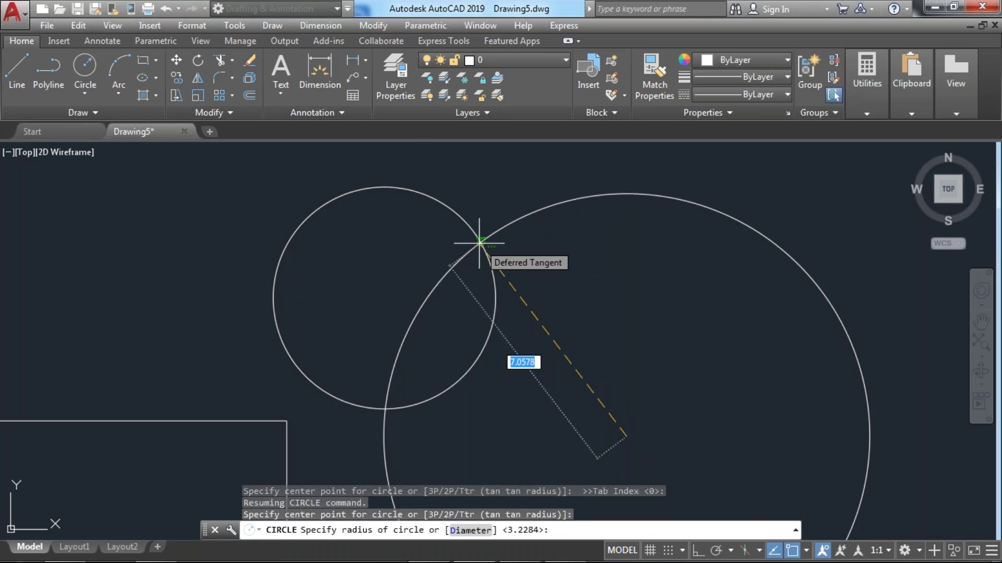
key("Escape")
- Draw a line from a point below and to the right of the circle to a tangent point on its upper-right side
type("l")
key("Return")
left_click(624, 443)
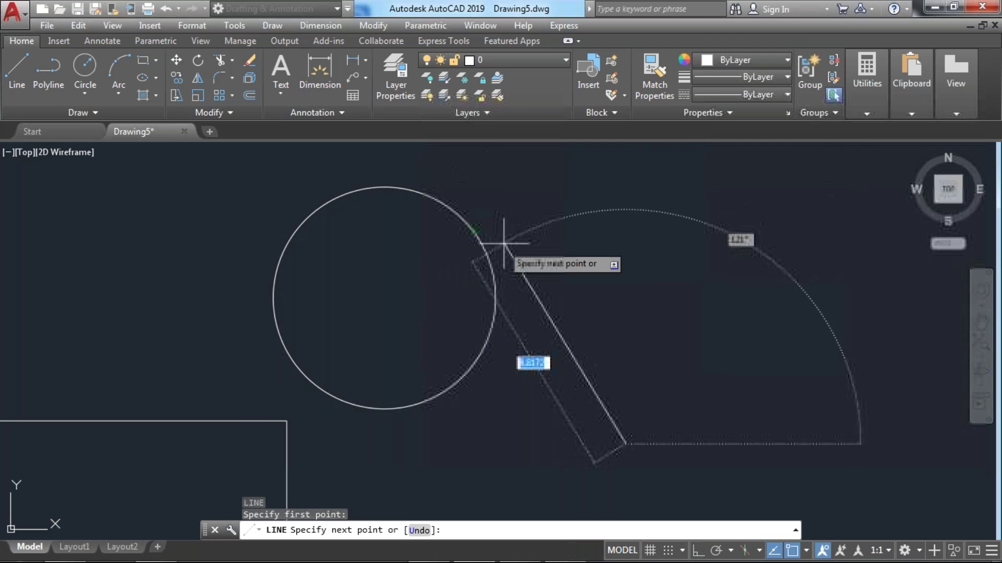
left_click(479, 238)
key("Escape")
key("Escape")
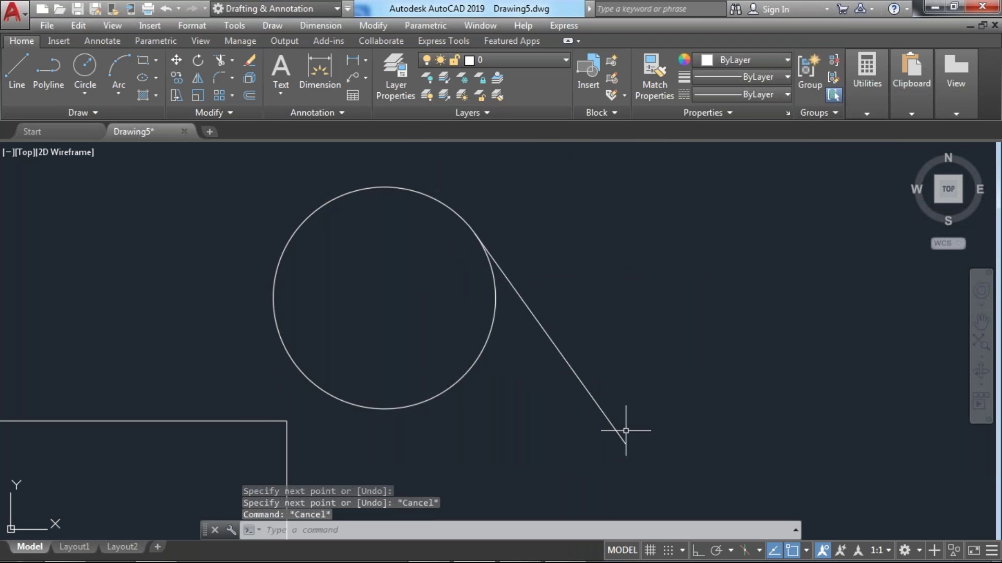
- Draw a second line from the first tangent line's lower end to a tangent point on the circle's underside
key("Return")
left_click(626, 443)
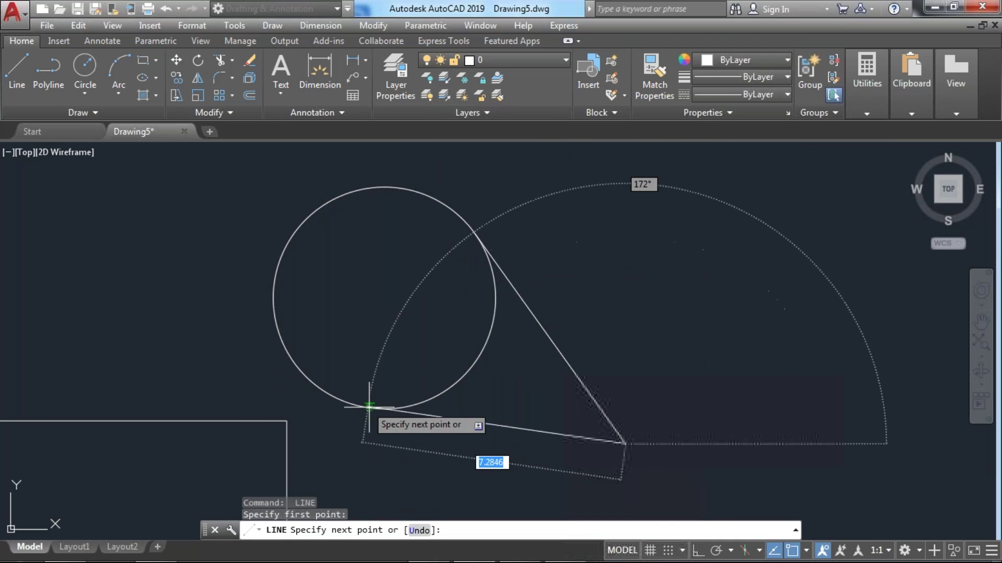
left_click(369, 408)
key("Return")
key("Return")
key("Escape")
- Trim away the circle's lower-right arc between the two tangent lines to leave a teardrop outline
type("tr")
key("Return")
key("Return")
left_click(481, 395)
left_click(408, 331)
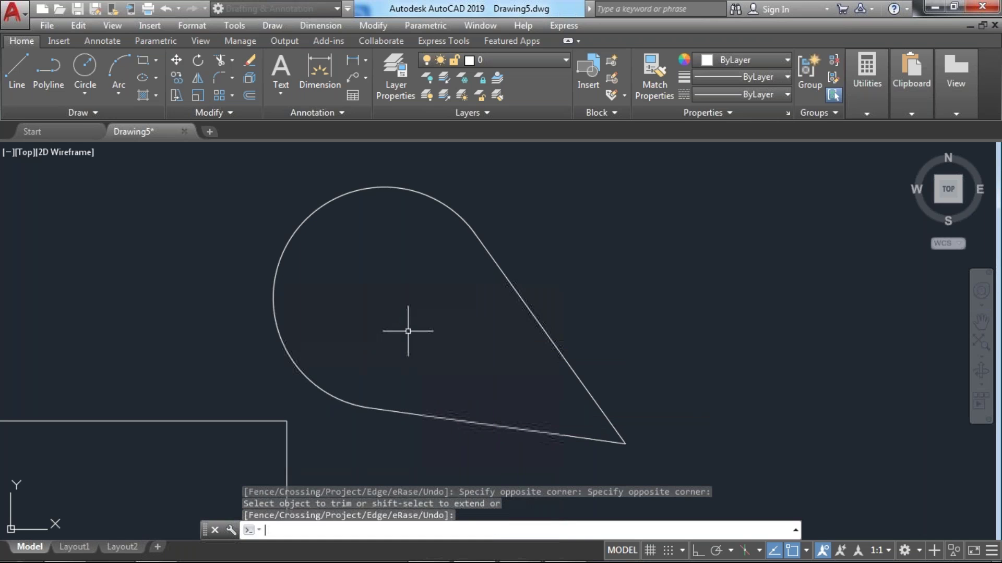
key("Return")
scroll(476, 380, "down", 5)
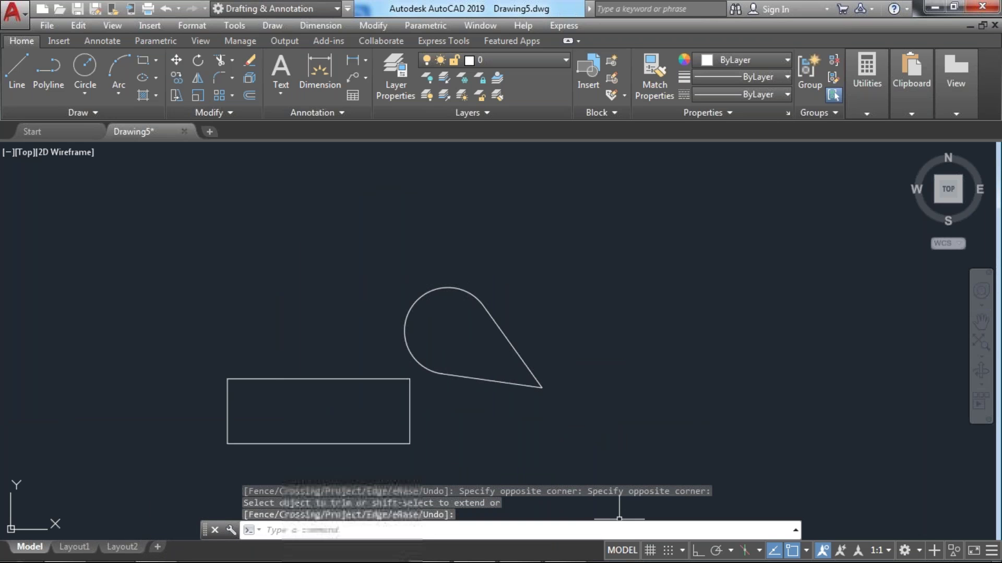
- Enable all object snap modes, review the 3D object snap settings, and turn off pointer input for dynamic input
left_click(682, 550)
key("Escape")
left_click(685, 528)
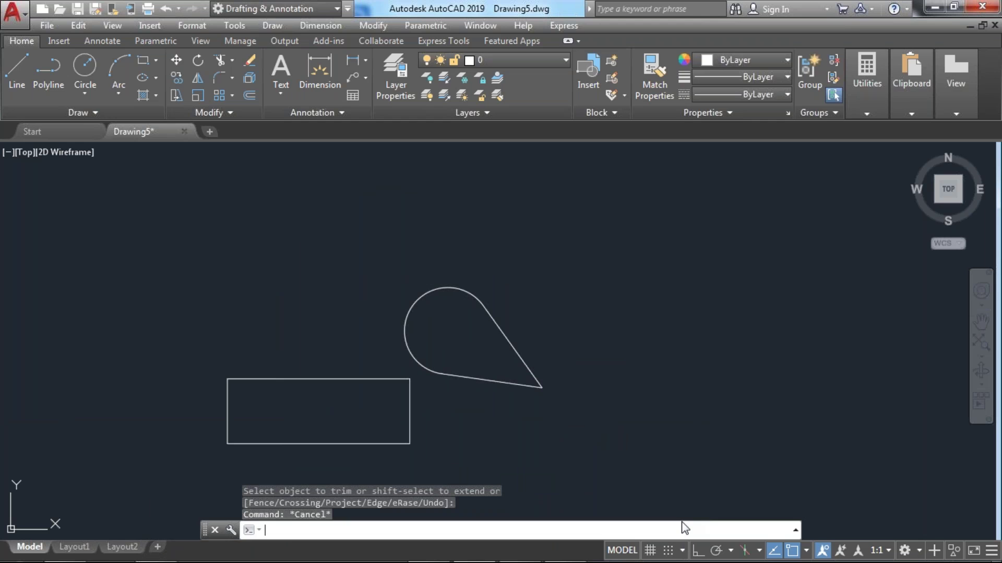
left_click(485, 88)
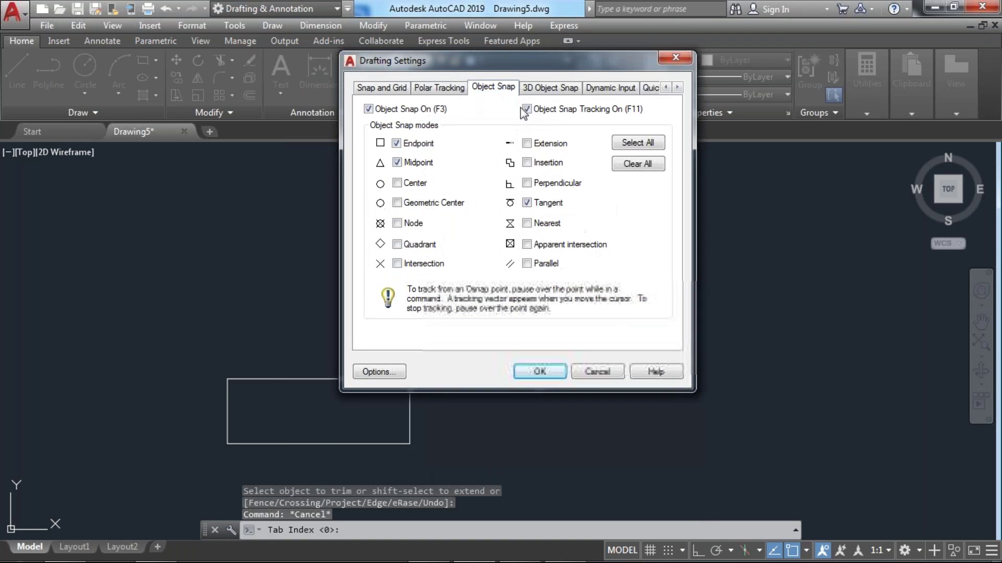
left_click(637, 143)
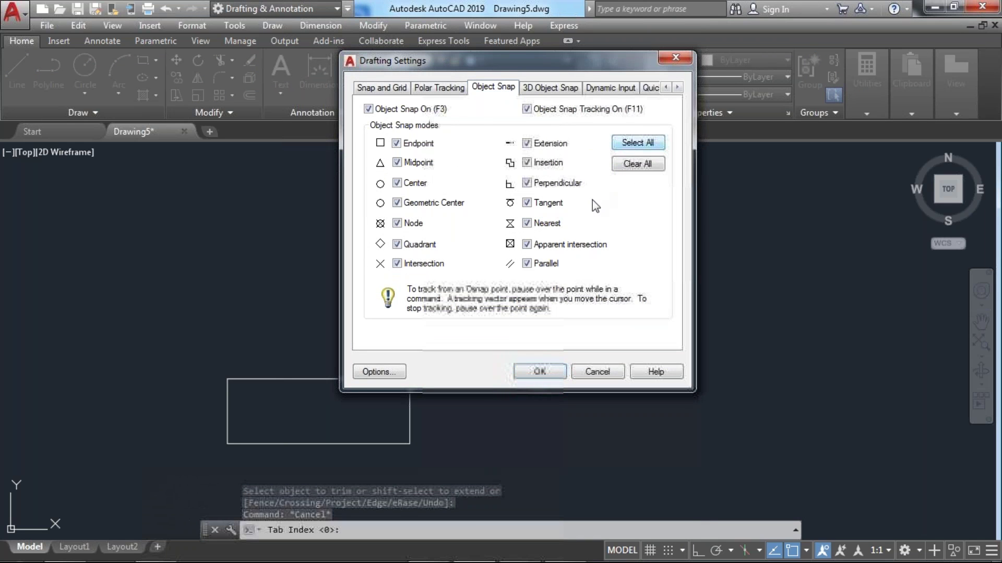
left_click(553, 93)
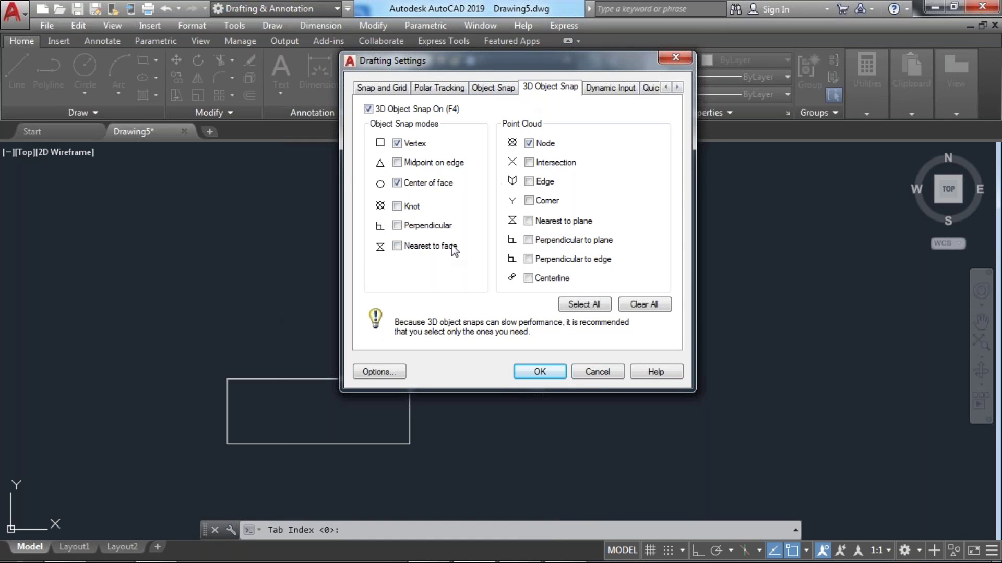
left_click(627, 90)
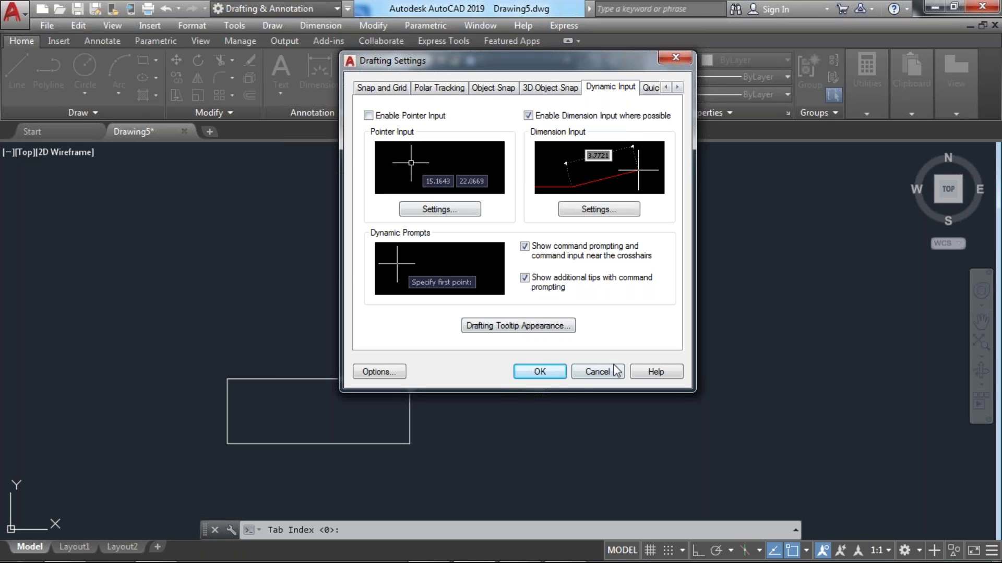
left_click(542, 371)
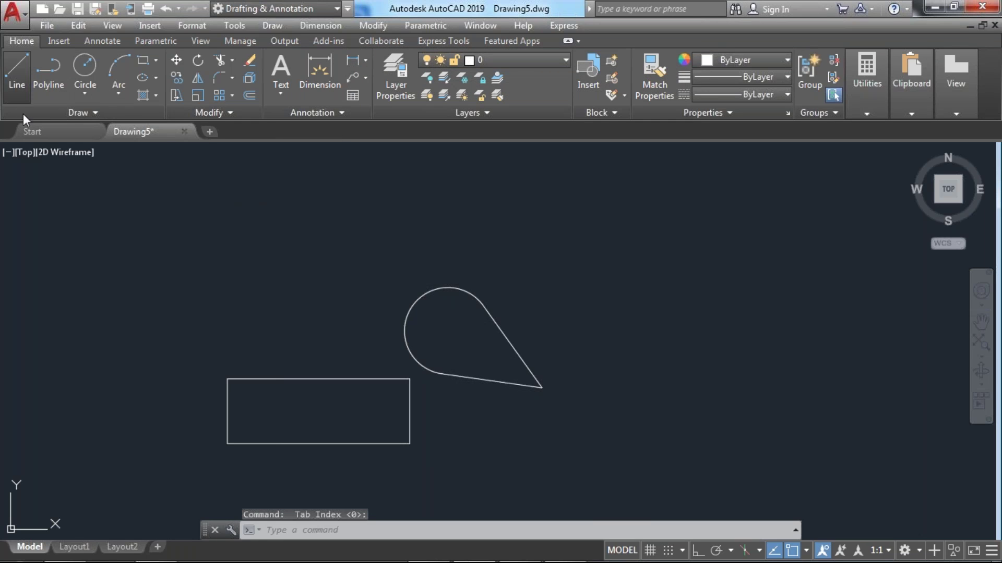
- Draw a nearly horizontal line freehand above and to the left of the rectangle
left_click(20, 99)
left_click(135, 289)
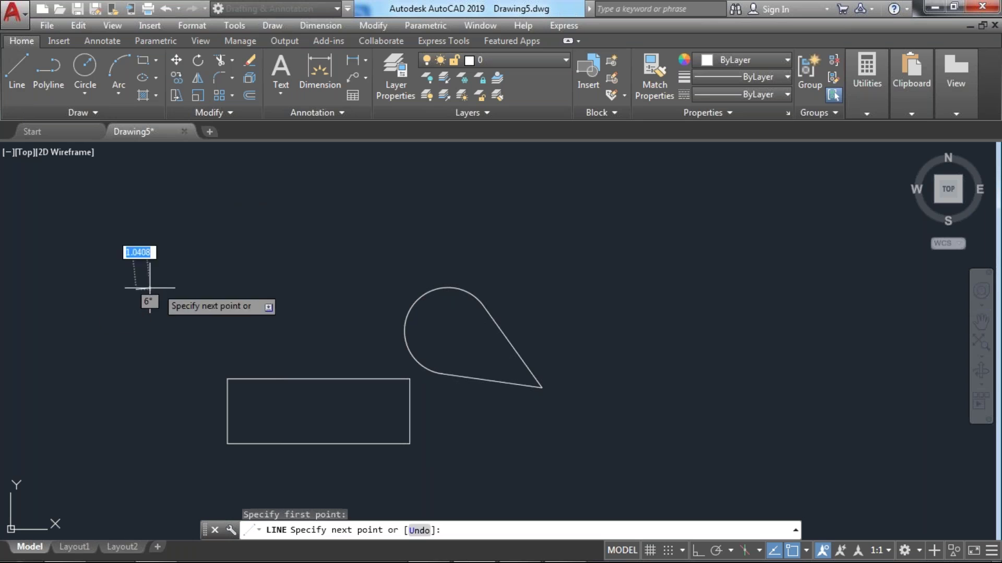
left_click(304, 288)
key("Return")
- With the Line command running, turn on snap and pointer input, and review the quick properties and selection cycling settings
key("Return")
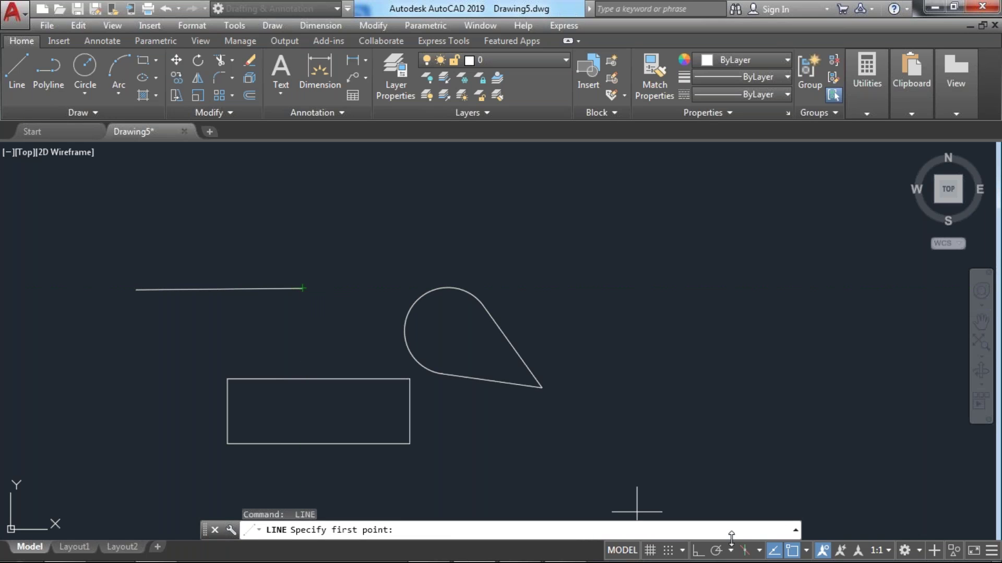
left_click(682, 550)
left_click(684, 528)
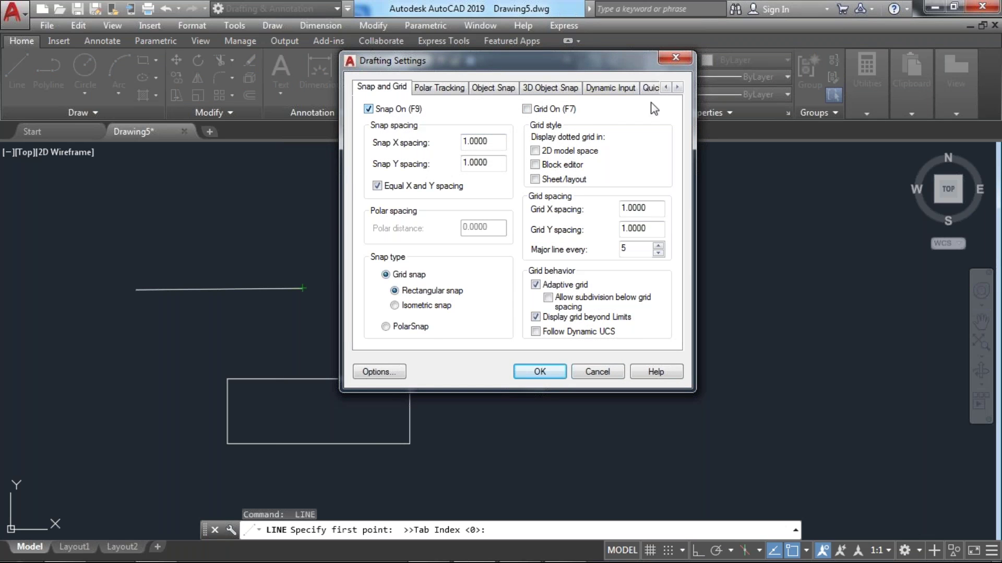
left_click(626, 89)
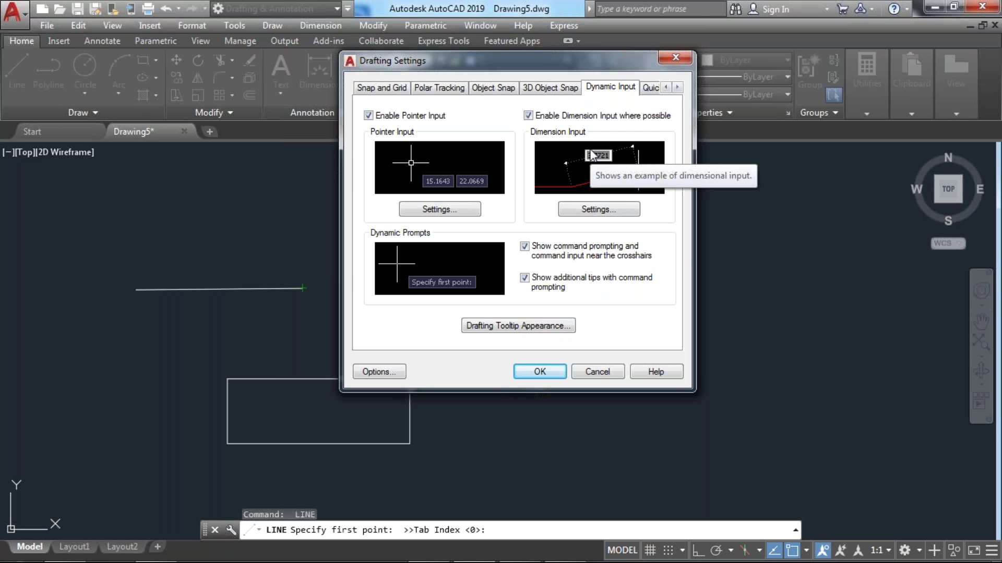
left_click(677, 88)
left_click(677, 87)
left_click(578, 87)
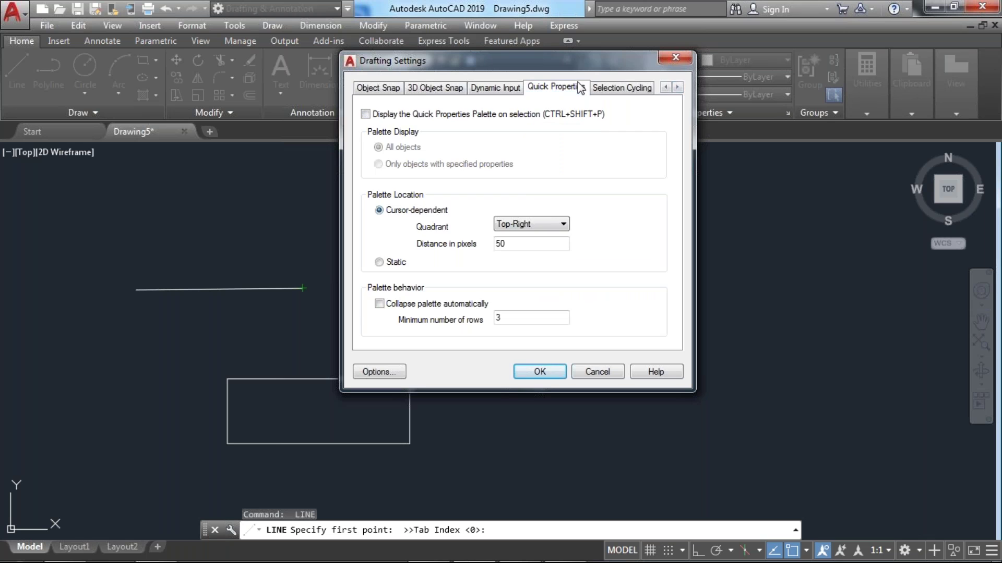
left_click(614, 89)
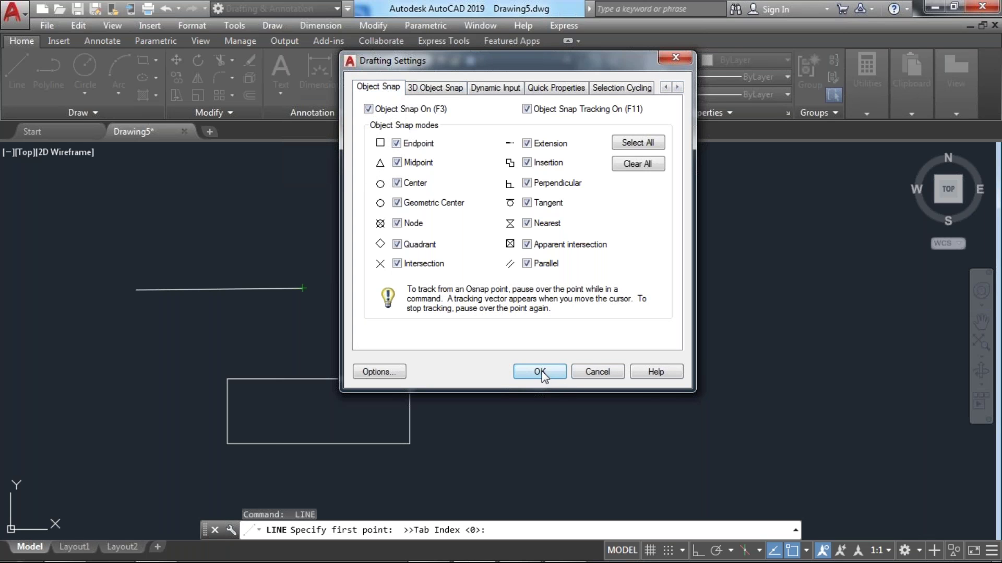
left_click(540, 372)
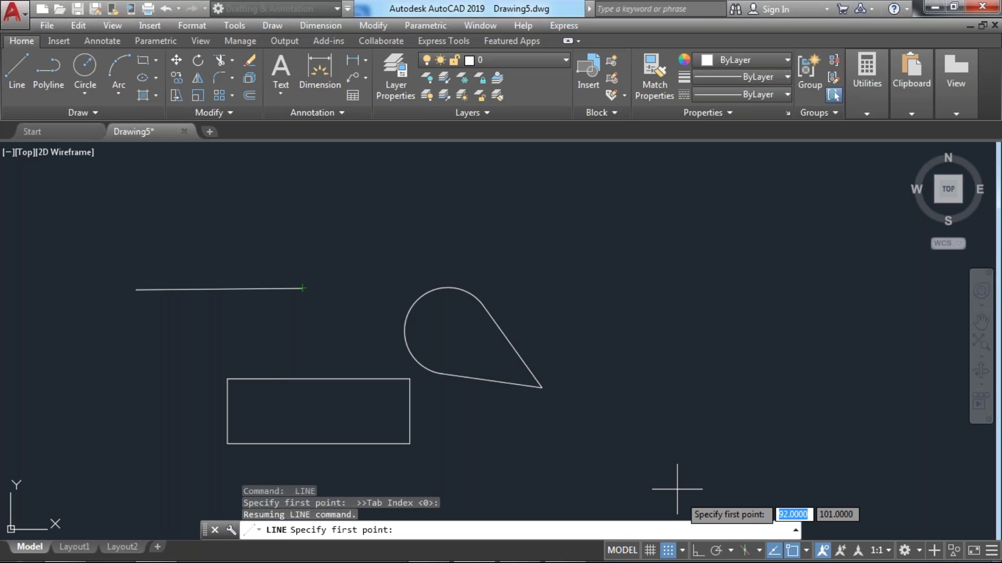
- Leave the Line command and turn snap off
key("Escape")
key("Escape")
key("Escape")
left_click(669, 551)
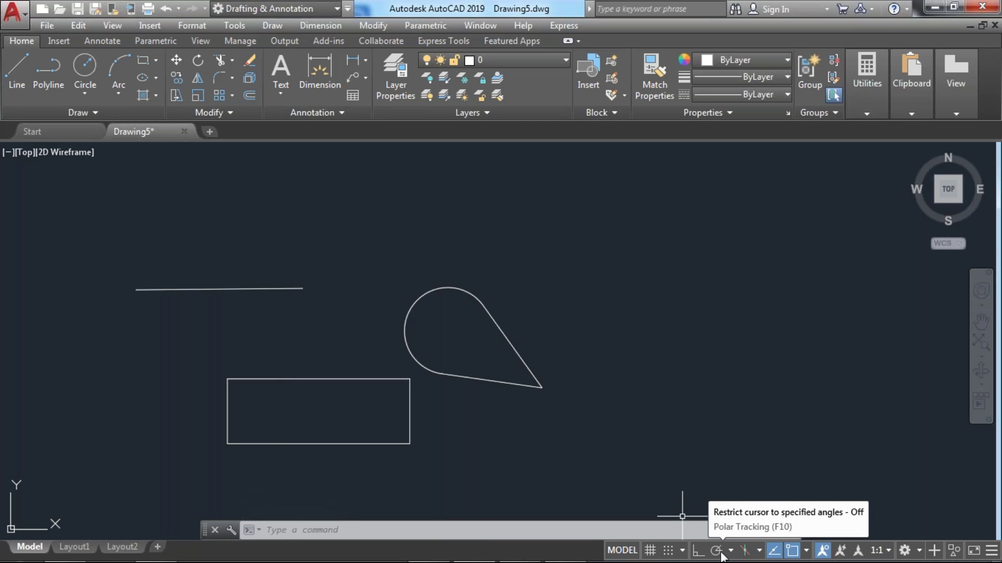
key("Escape")
- Erase the line, the rectangle and the teardrop shape from the drawing
left_click(609, 514)
left_click(101, 214)
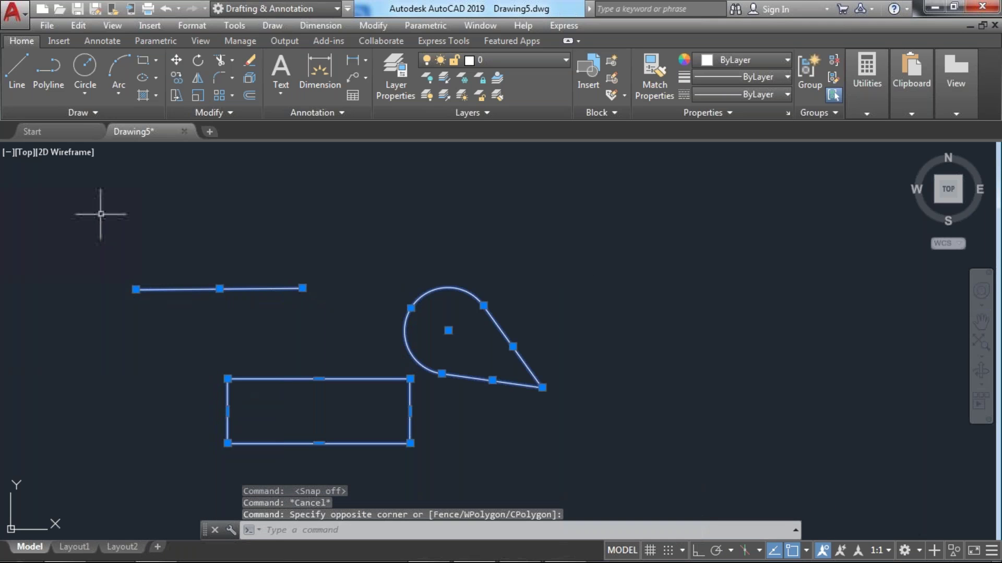
key("Delete")
- Draw a long horizontal line across model space with ortho on, and turn ortho off
left_click(17, 68)
left_click(115, 337)
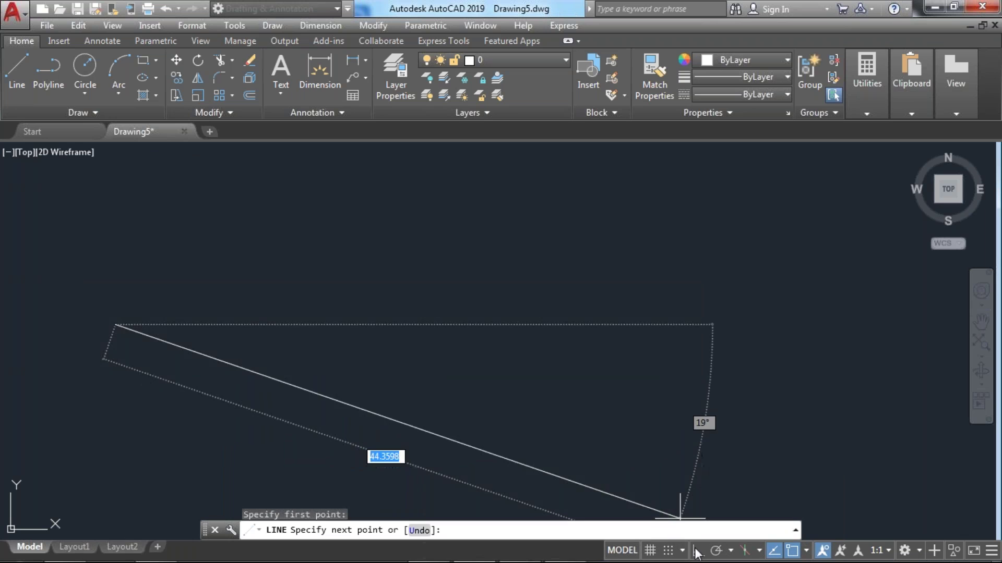
key("F8")
left_click(546, 329)
key("Return")
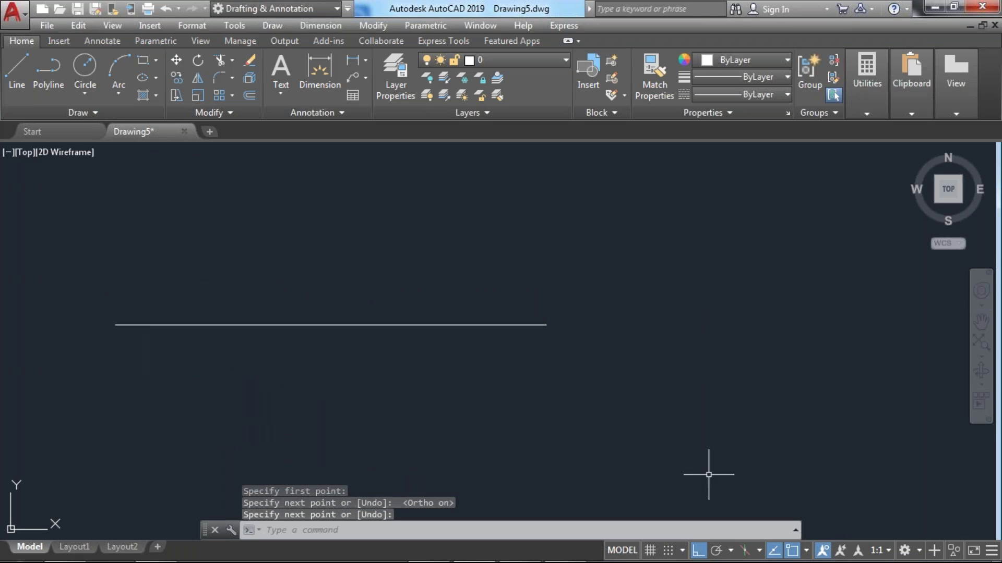
left_click(702, 552)
- Draw a slanted line from the horizontal line's left endpoint using the relative coordinates 20 and 45
scroll(263, 277, "down", 2)
middle_click_drag(261, 226, 283, 281)
scroll(283, 281, "up", 2)
left_click(25, 71)
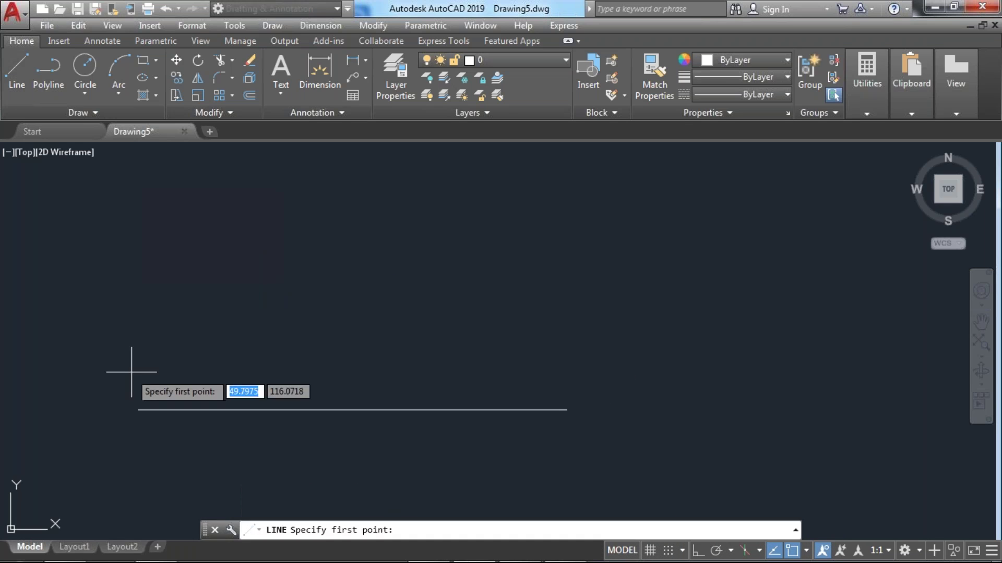
left_click(137, 410)
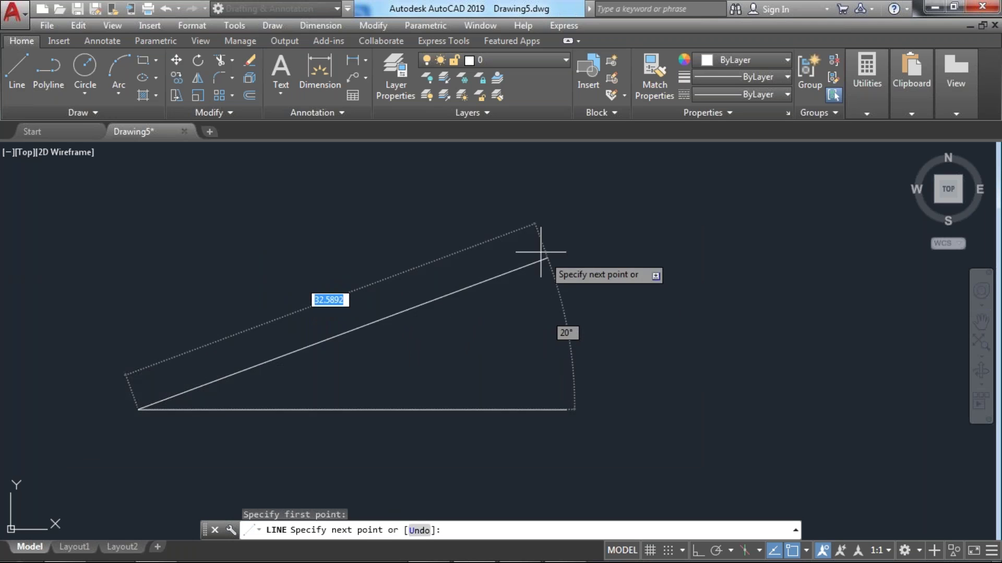
scroll(454, 208, "down", 2)
middle_click_drag(420, 196, 412, 235)
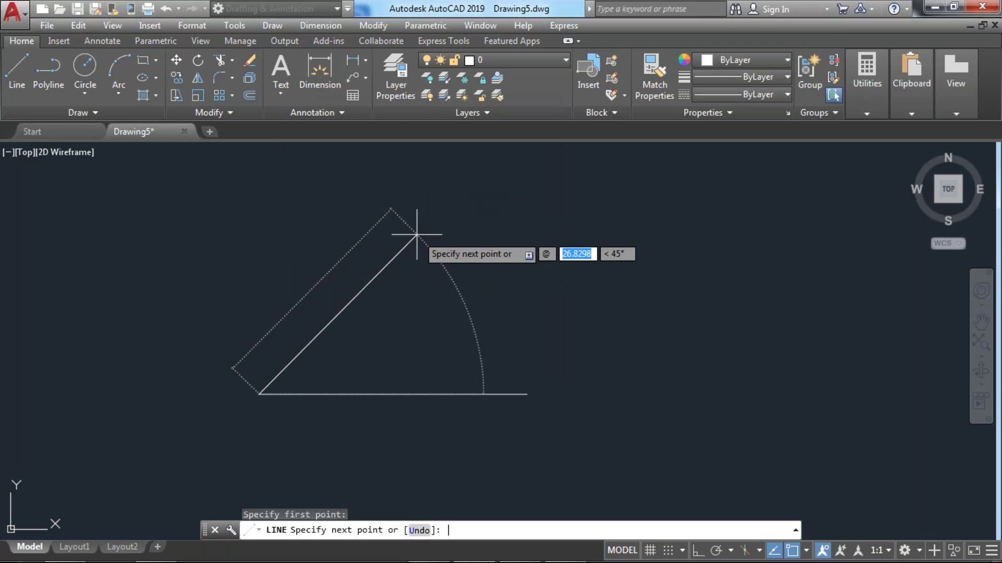
type("20")
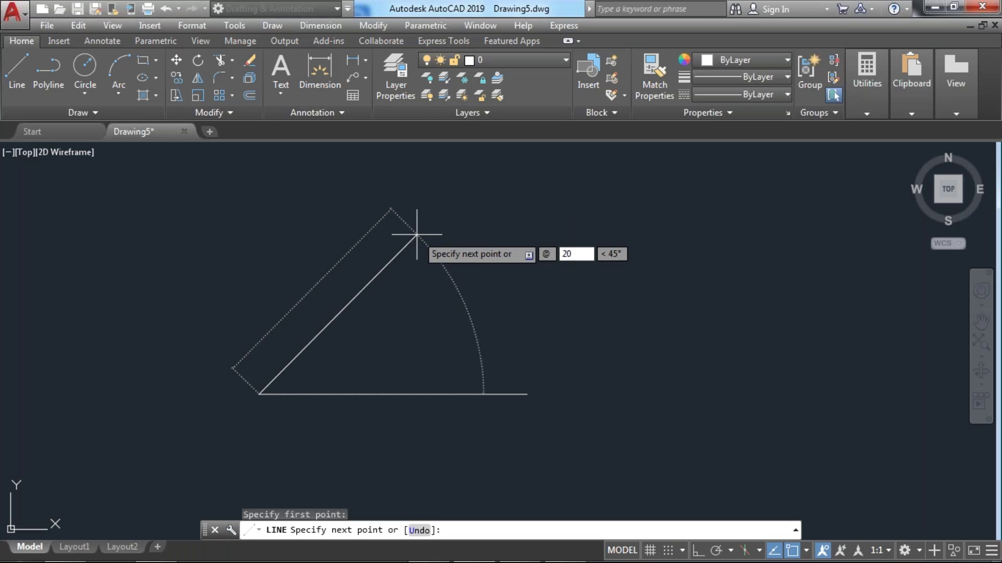
key("Tab")
type("45")
key("Return")
key("Escape")
- Erase the slanted line, keeping the horizontal one
scroll(416, 233, "down", 2)
middle_click_drag(416, 233, 387, 345)
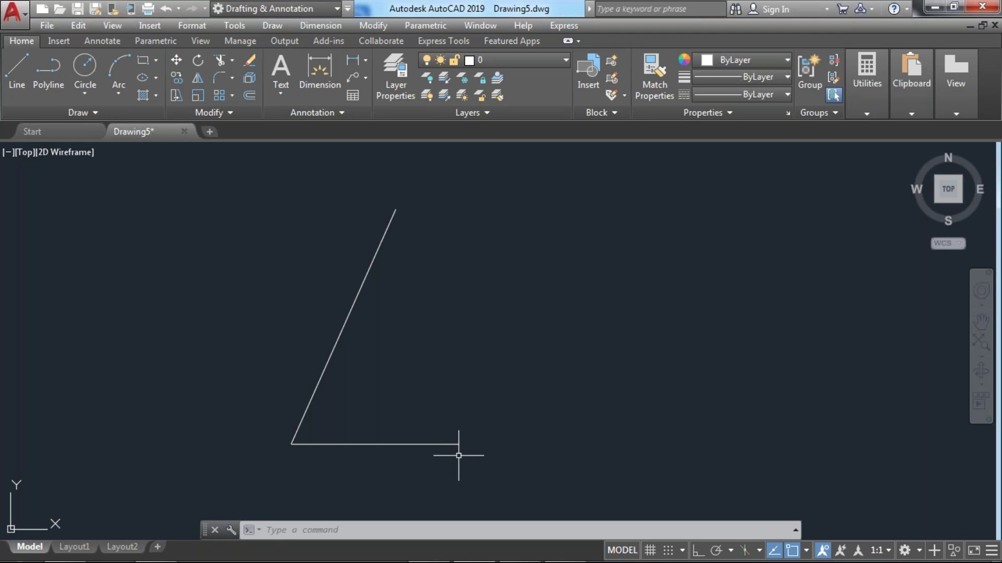
left_click(390, 343)
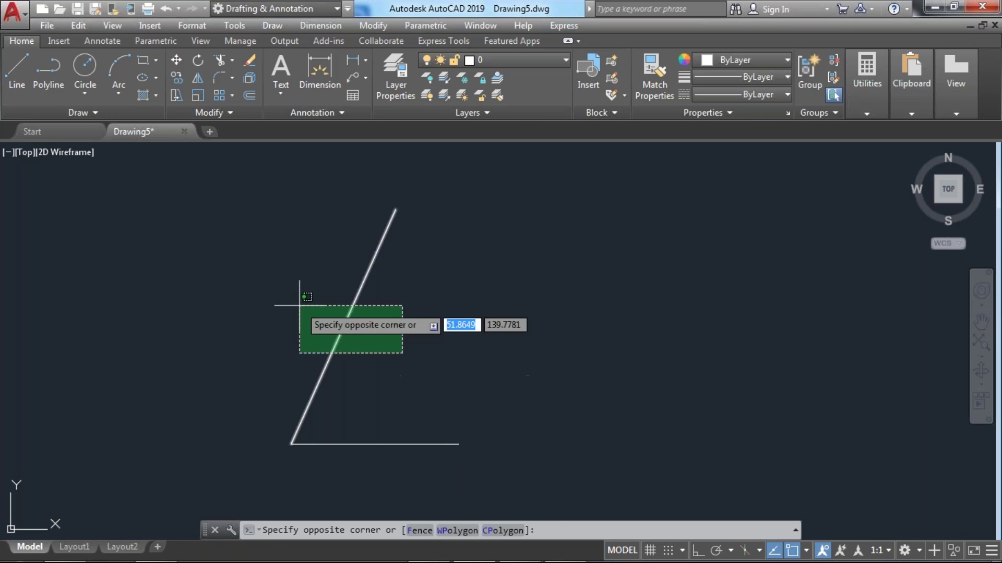
left_click(299, 305)
key("Delete")
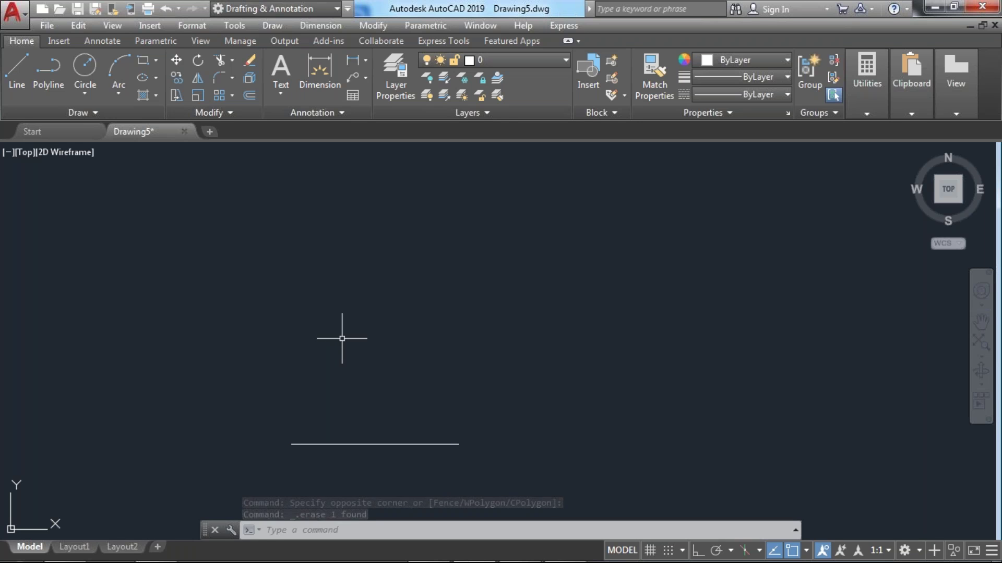
- Draw a line from the horizontal line's left endpoint using the relative coordinates 20 and -45
type("L")
key("Return")
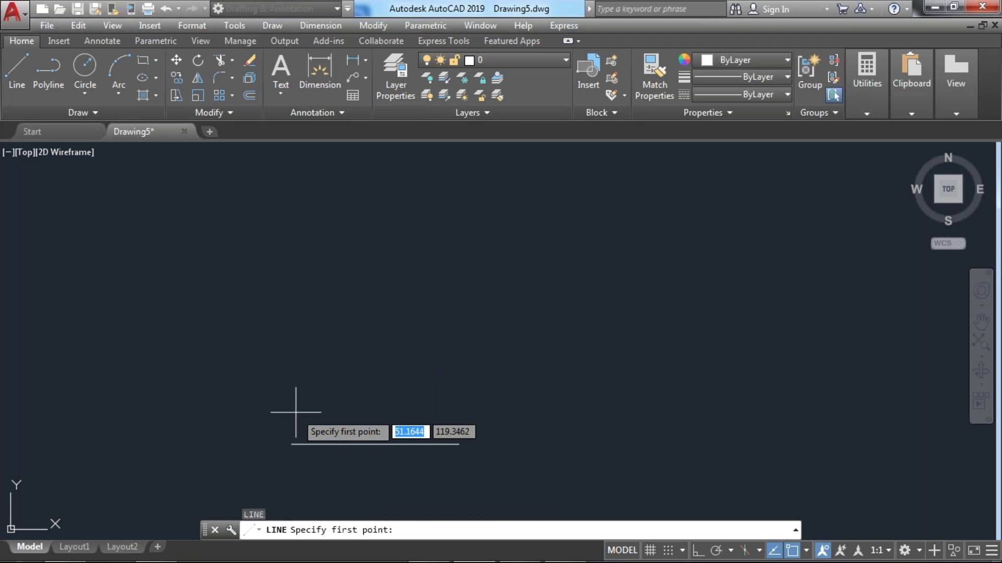
left_click(291, 444)
middle_click_drag(403, 490, 388, 413)
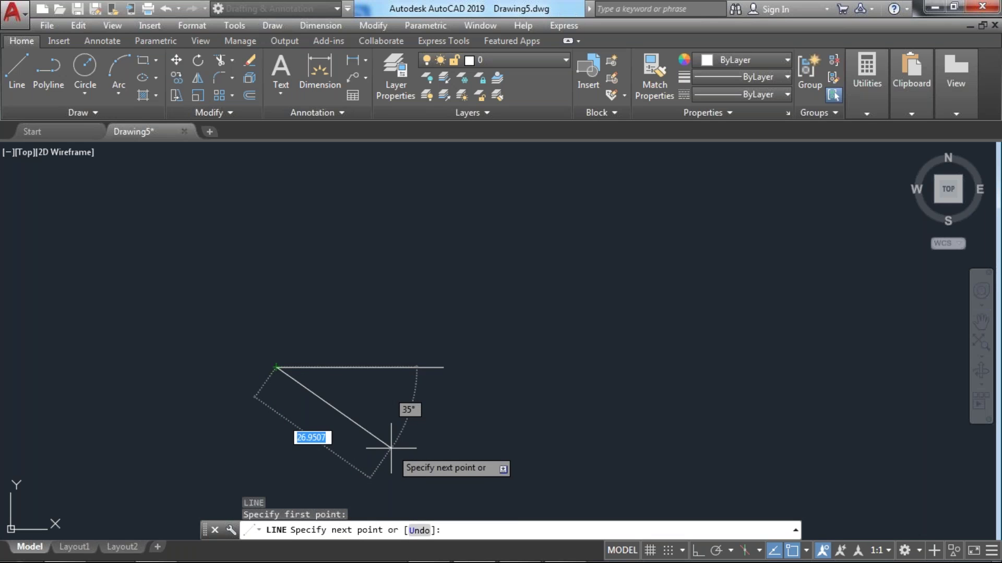
type("@")
type("20")
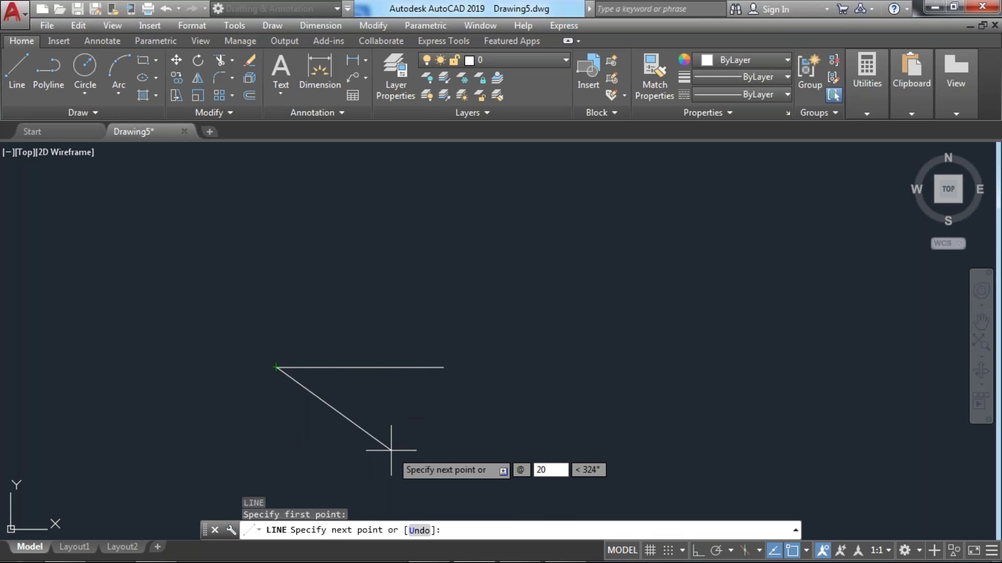
key("Tab")
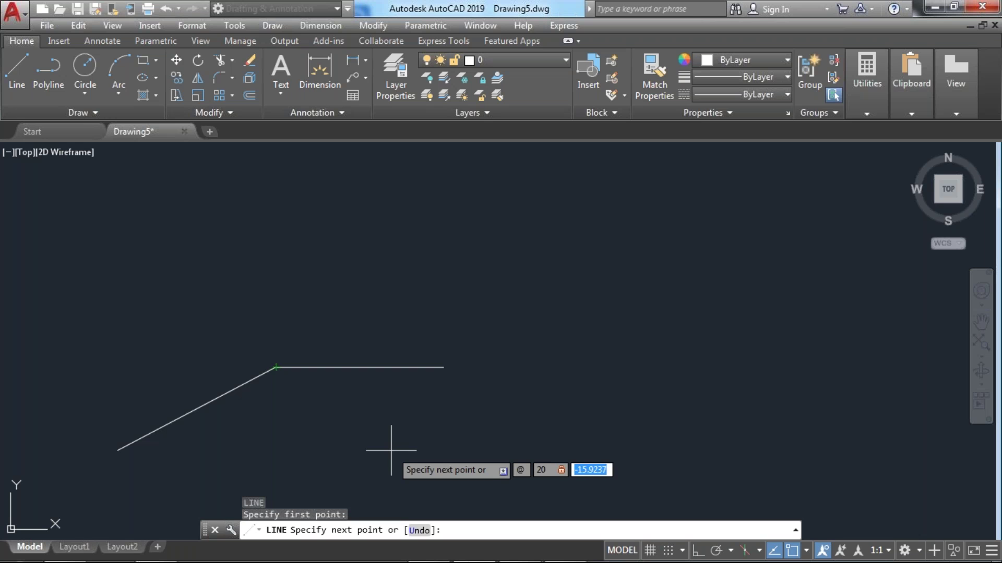
type("-45")
key("Return")
key("super")
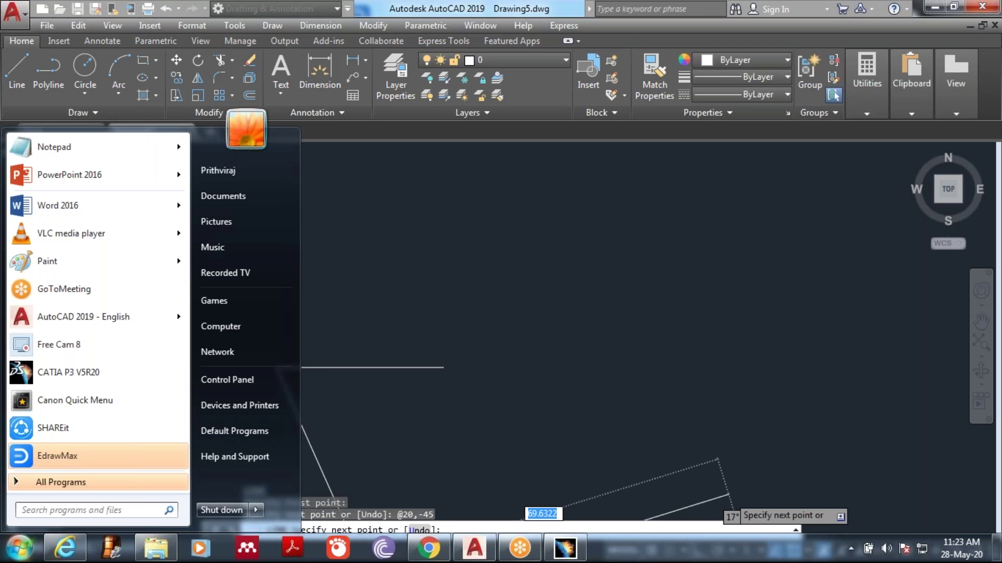
key("super")
- Continue the line to the horizontal line's right endpoint to close the triangle, and end the command
scroll(553, 360, "down", 3)
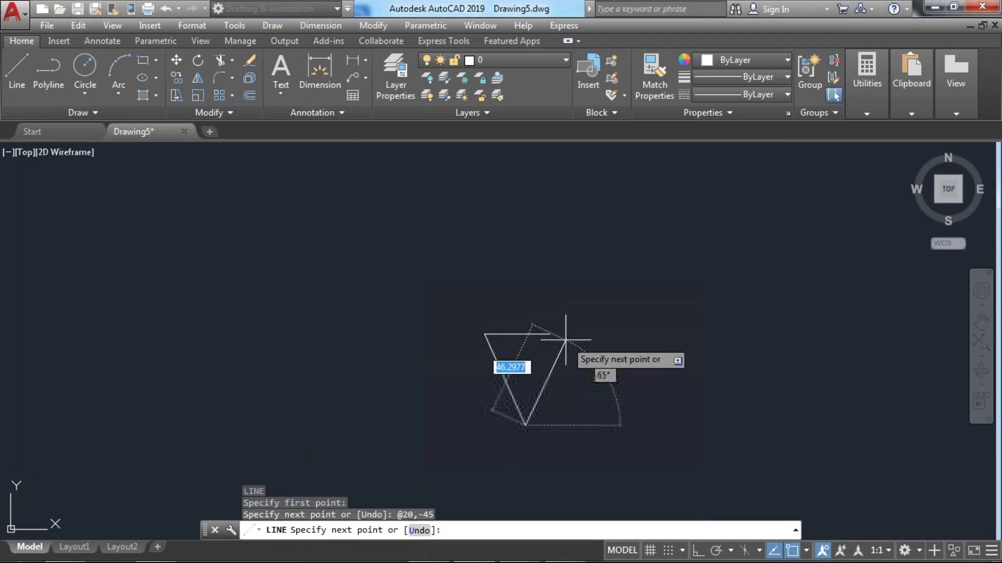
left_click(550, 334)
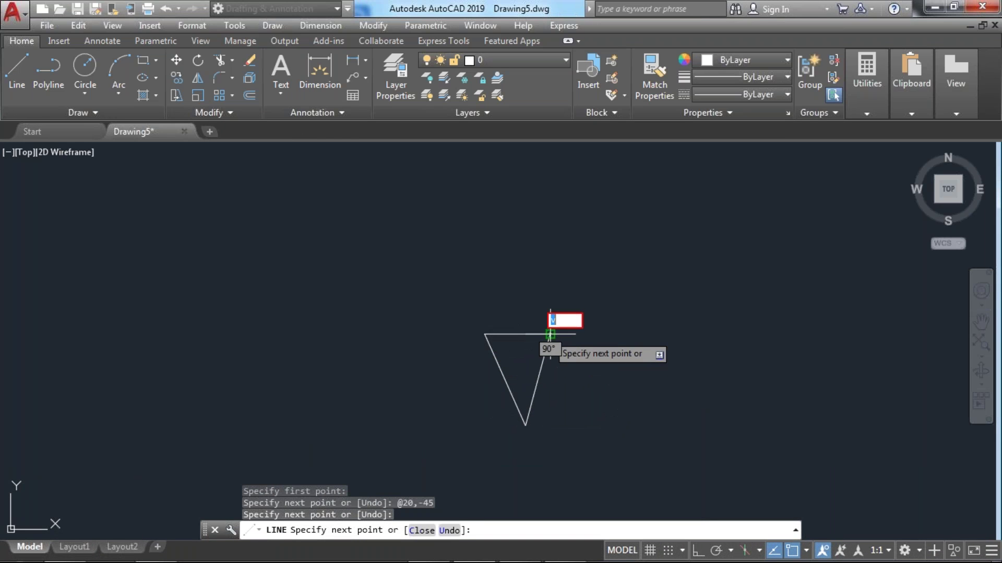
key("Escape")
key("Escape")
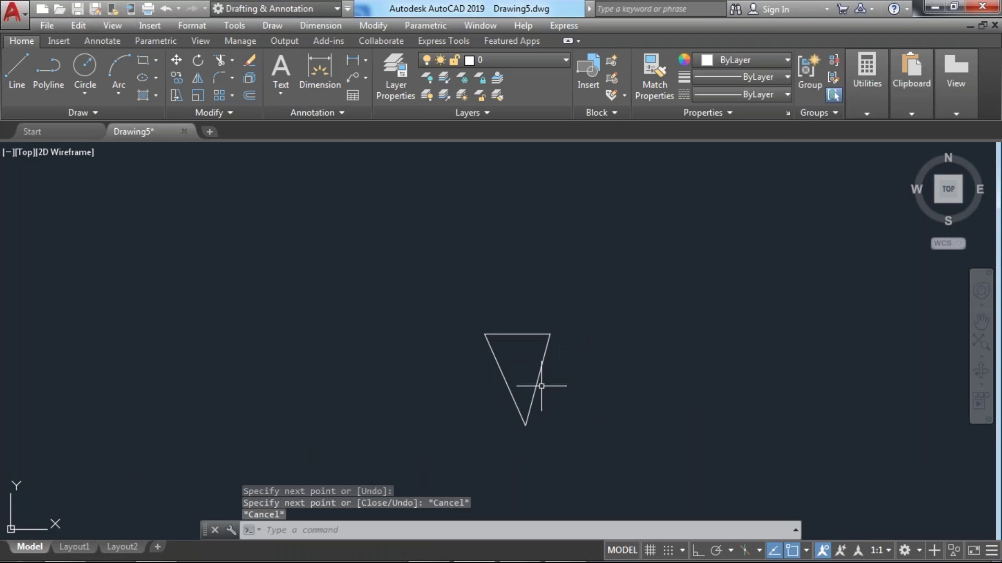
- Erase all three lines of the triangle
scroll(536, 386, "up", 2)
left_click(592, 481)
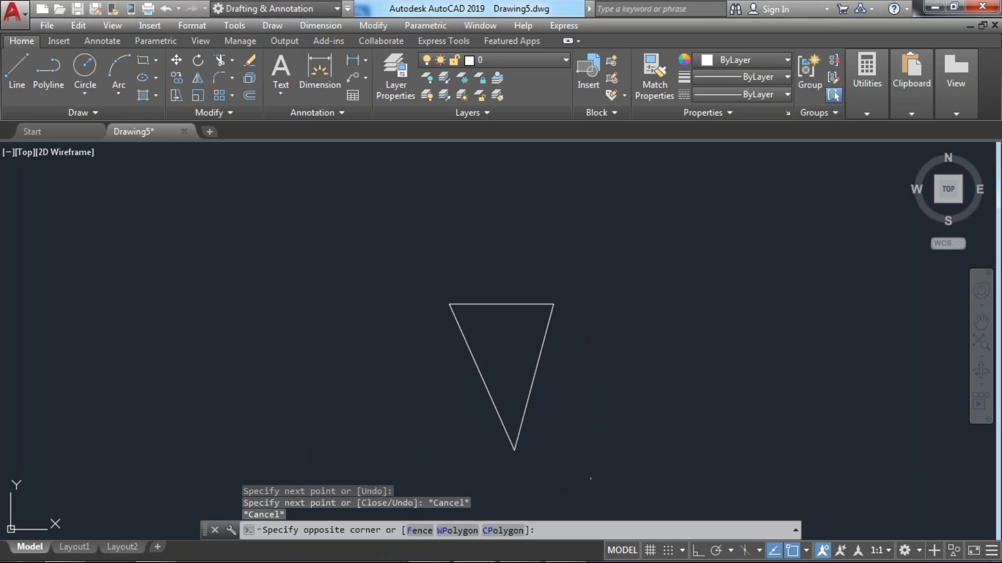
left_click(398, 246)
key("Delete")
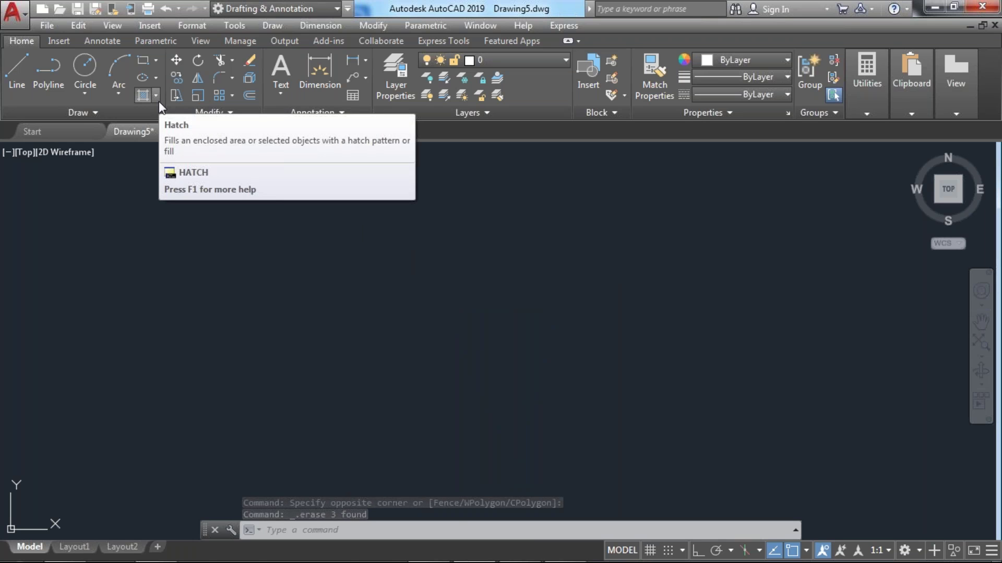
mouse_move(457, 561)
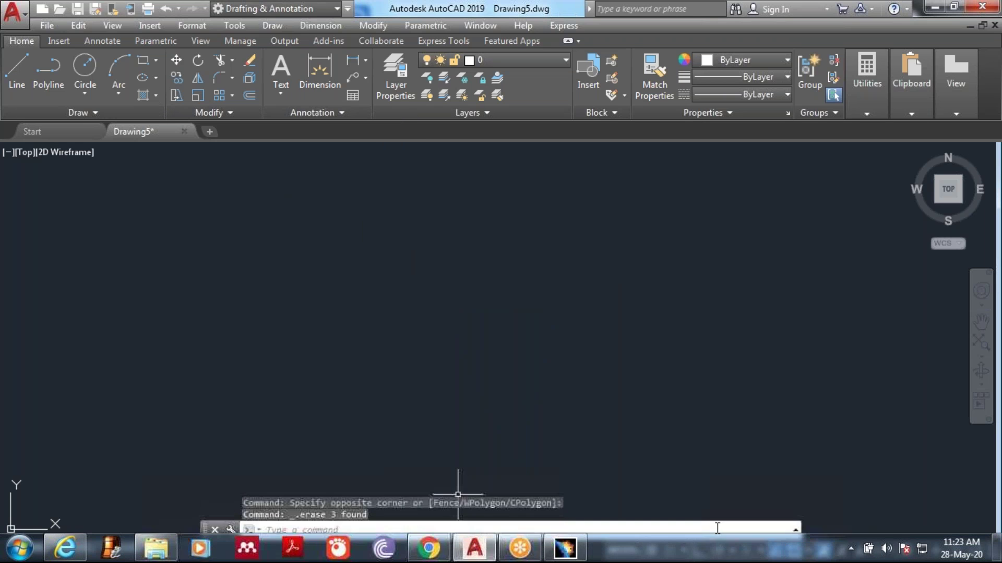
left_click(922, 551)
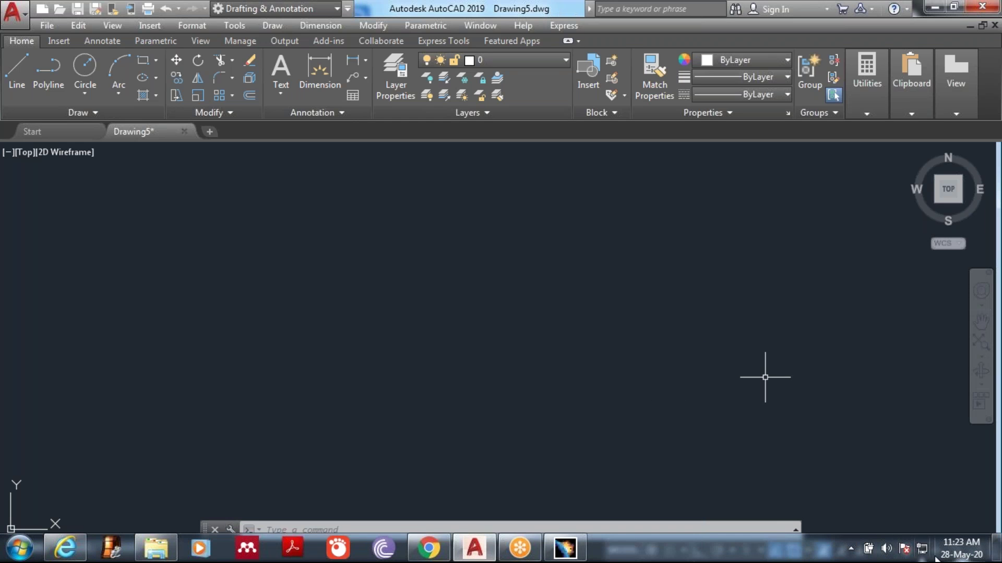
double_click(823, 332)
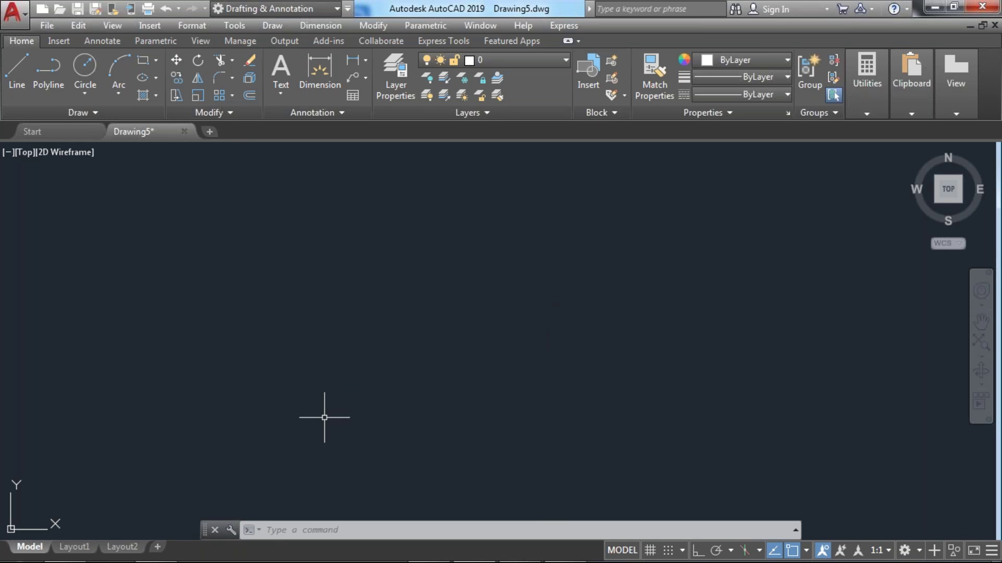
- Turn off displaying the UCS icon at the drawing origin
scroll(40, 436, "down", 3)
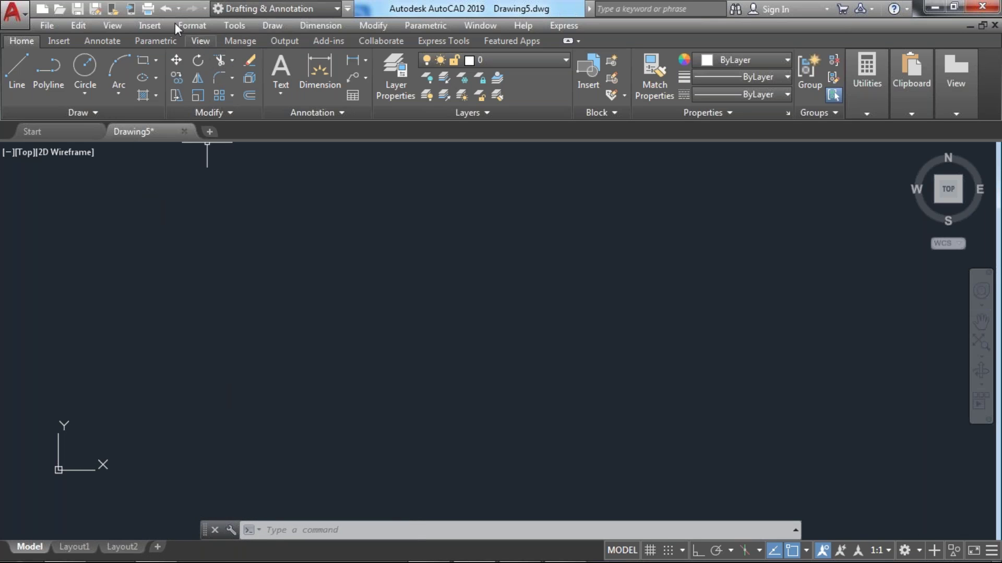
left_click(106, 30)
mouse_move(142, 403)
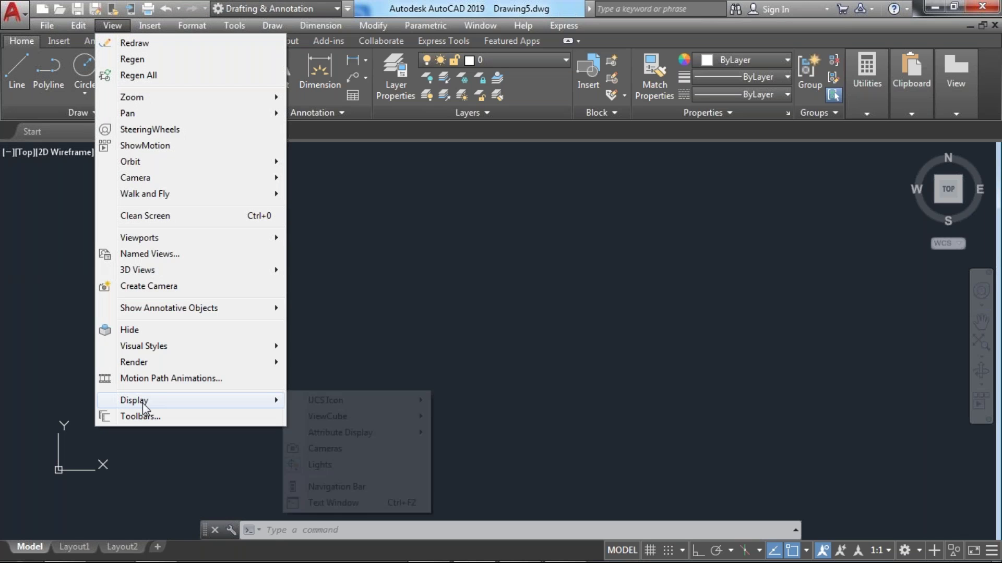
mouse_move(311, 404)
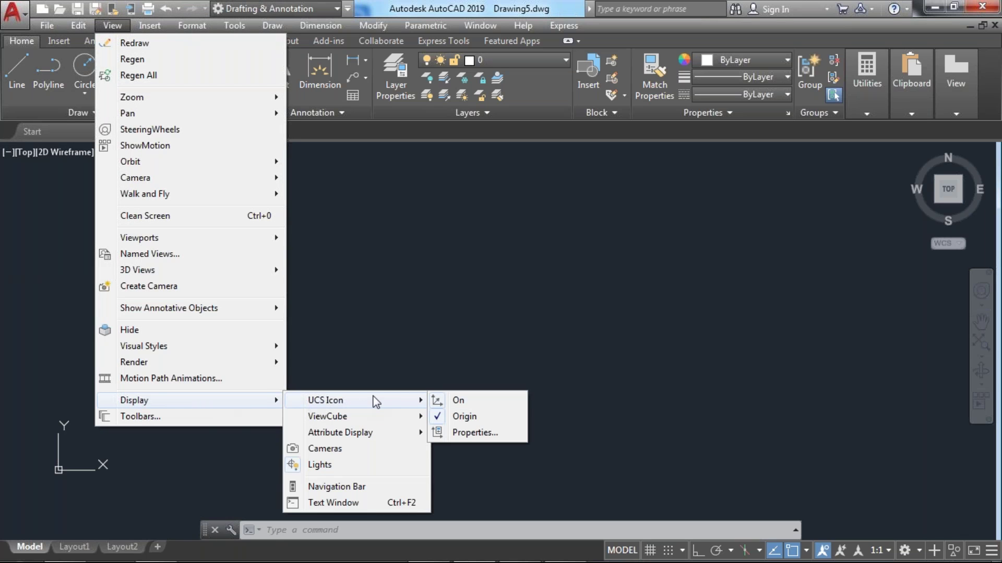
left_click(456, 417)
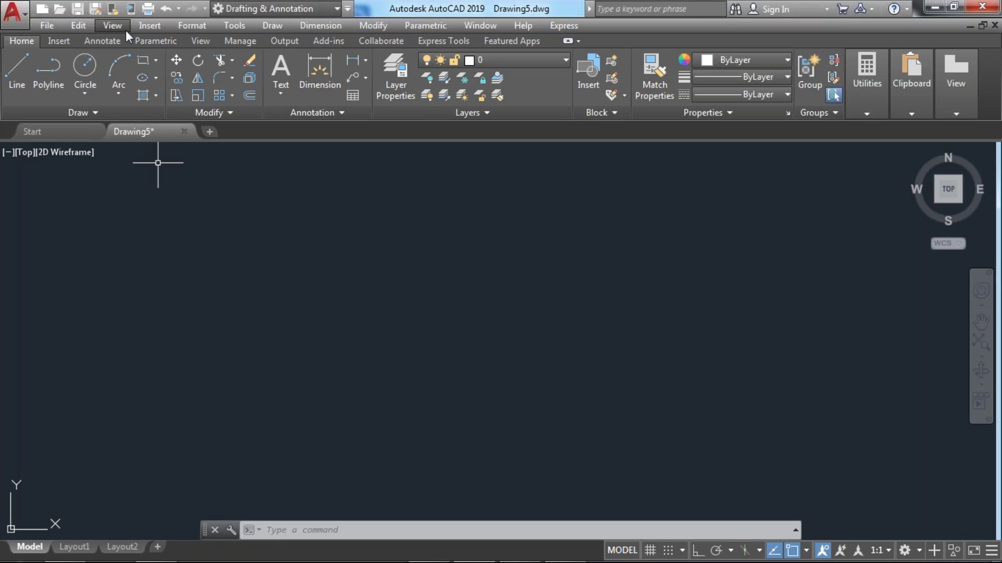
left_click(312, 111)
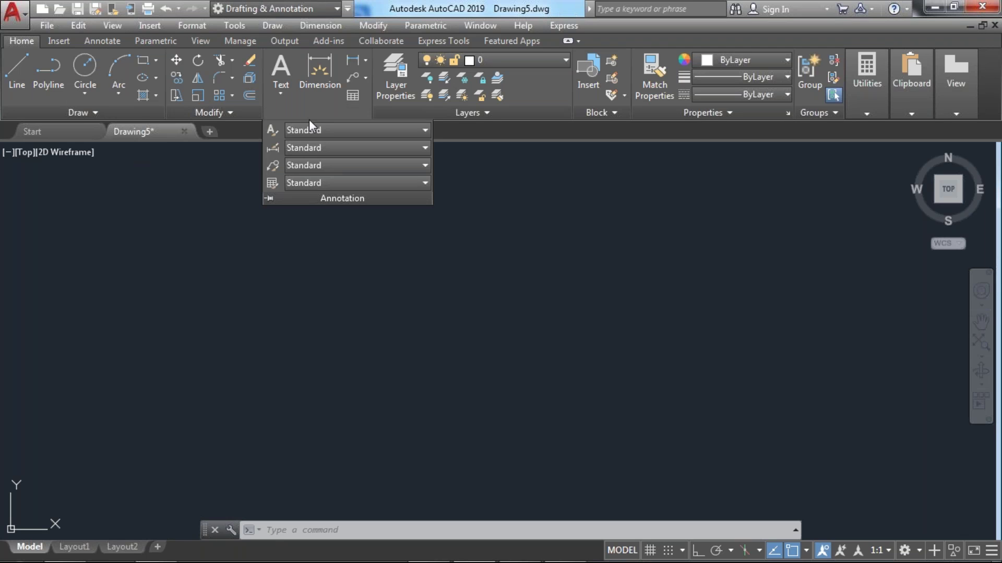
left_click(267, 137)
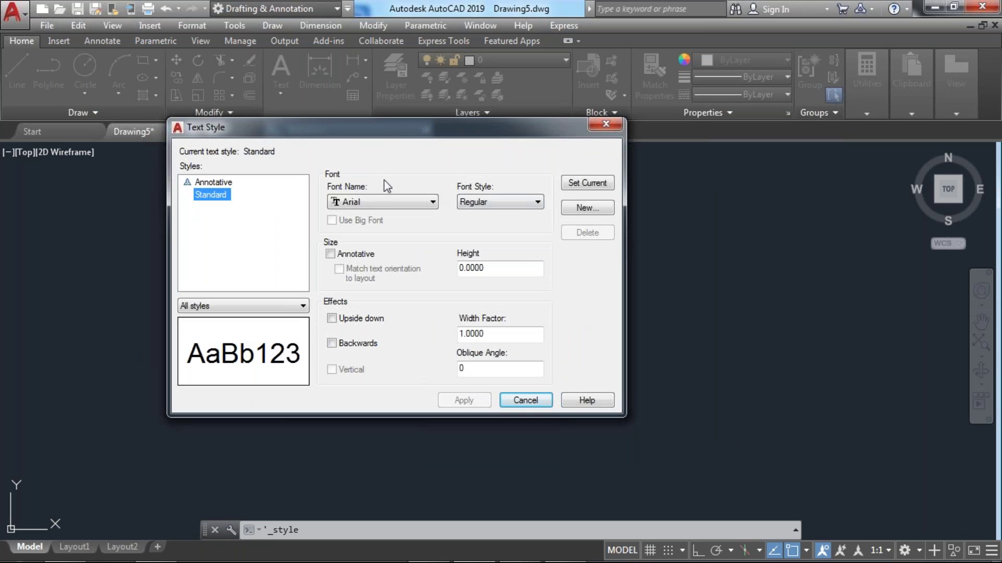
left_click(369, 203)
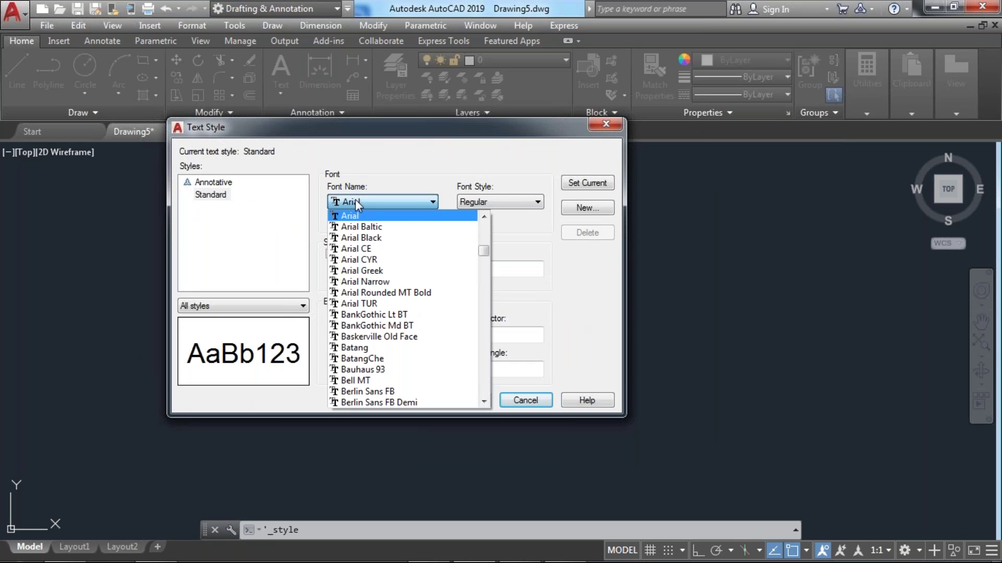
left_click(571, 140)
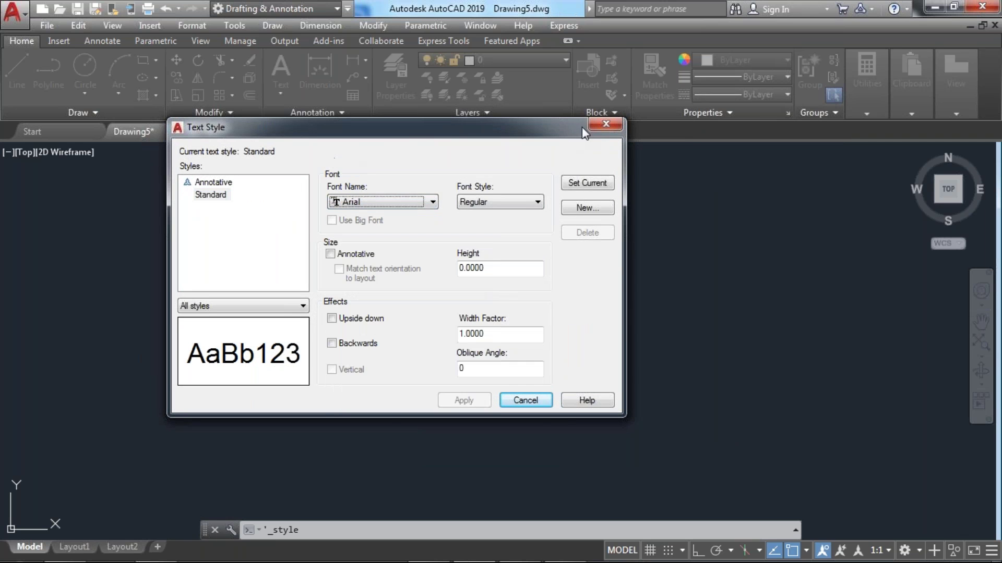
key("Escape")
- Open the text style settings and try the fonts Arial Narrow and Berlin Sans FB Demi on the Standard style
left_click(352, 111)
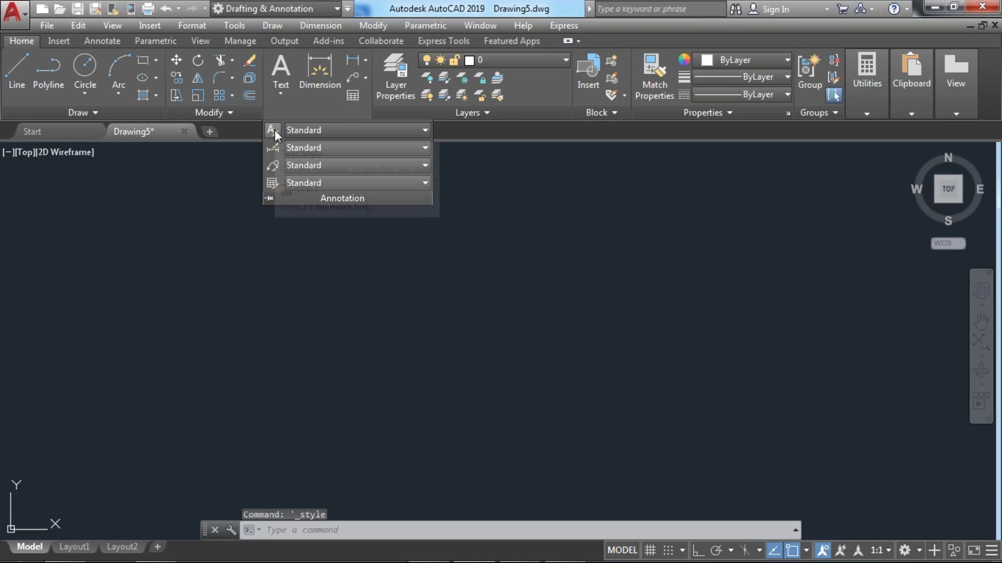
left_click(274, 130)
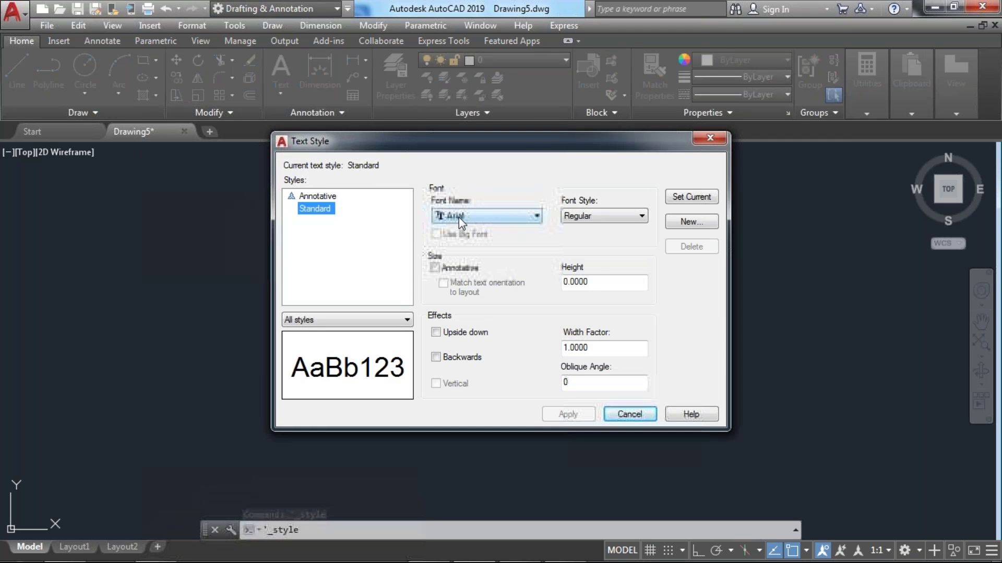
left_click(458, 216)
left_click(459, 216)
left_click(459, 217)
left_click(457, 296)
left_click(476, 215)
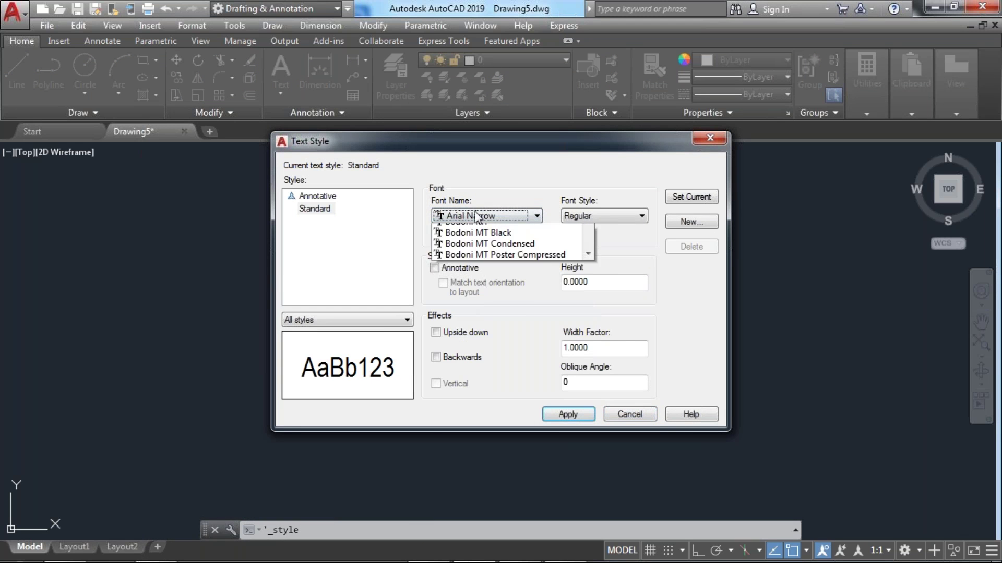
left_click(500, 346)
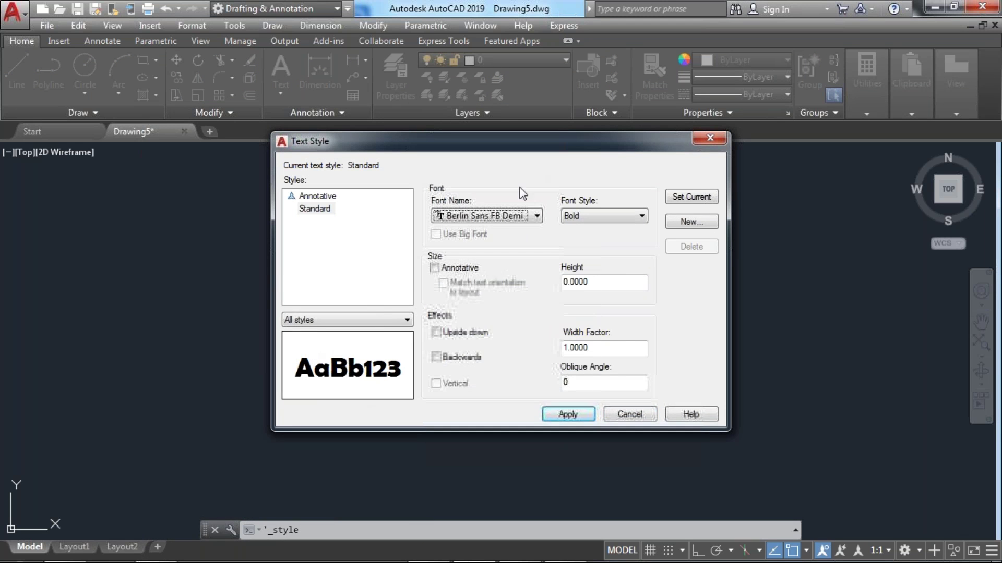
- Set the Standard text style's font to DaunPenh with the Regular font style, and apply the change
left_click(493, 216)
scroll(469, 323, "down", 3)
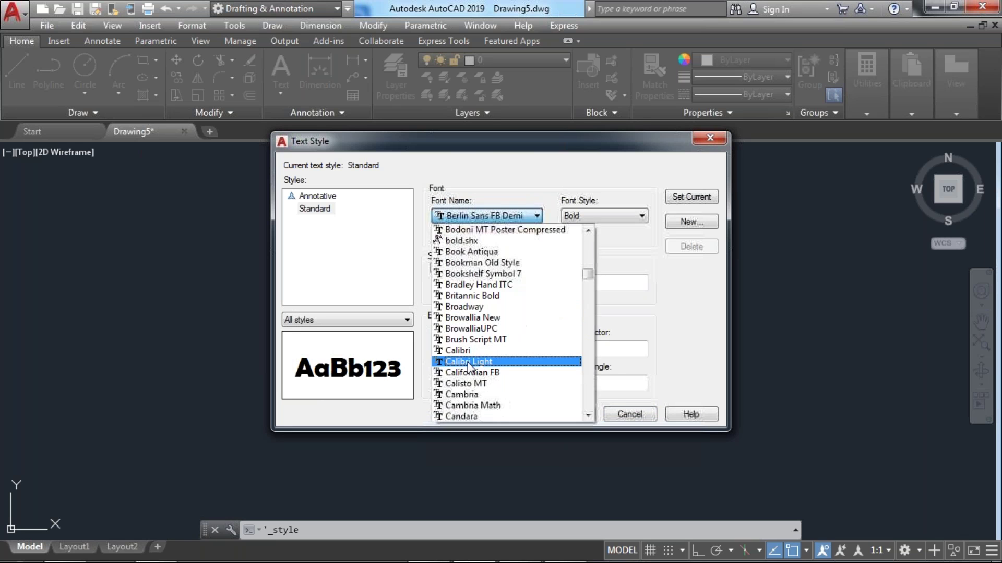
left_click(455, 352)
left_click(490, 218)
scroll(484, 365, "down", 2)
left_click(484, 371)
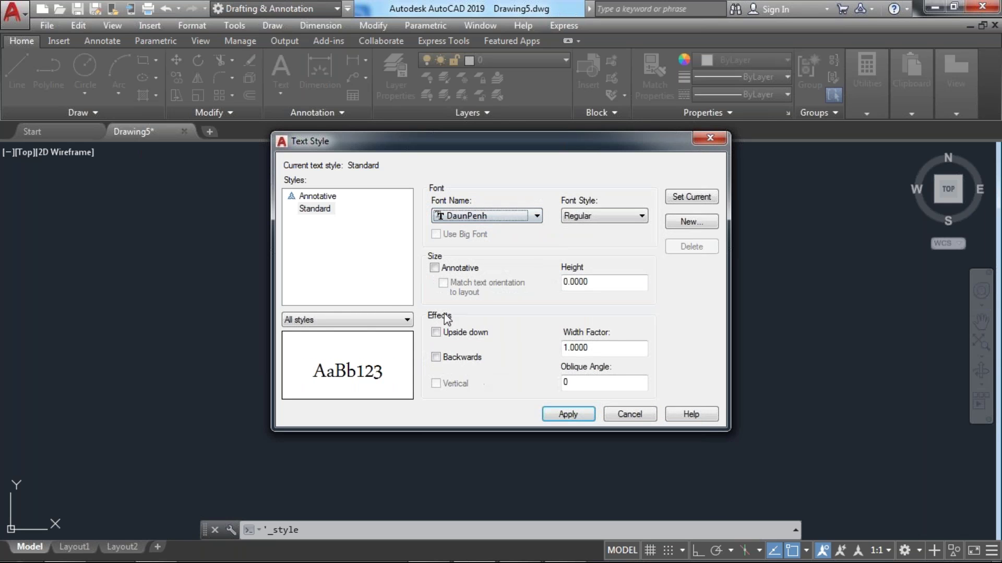
left_click(599, 218)
left_click(599, 219)
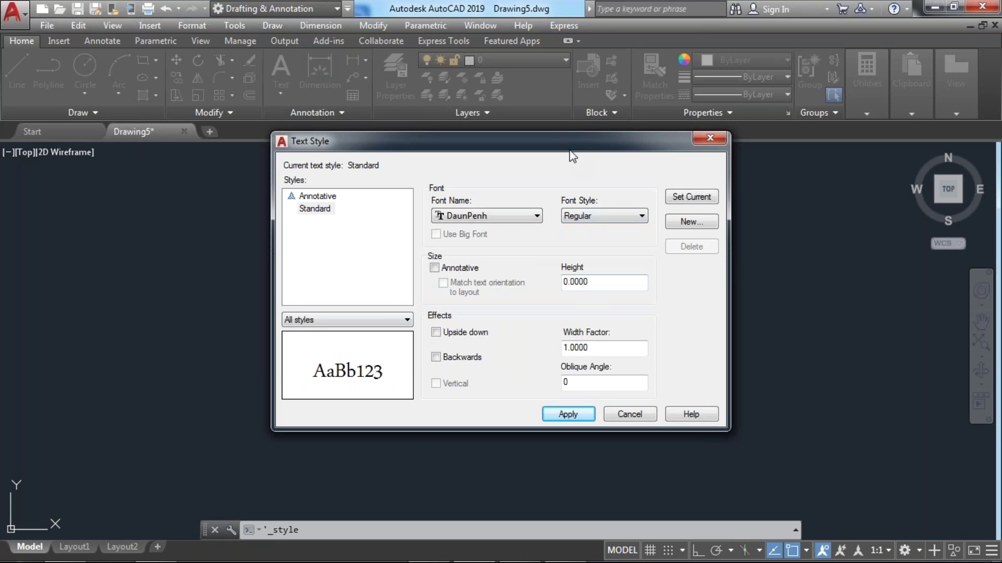
left_click_drag(569, 152, 520, 133)
double_click(557, 266)
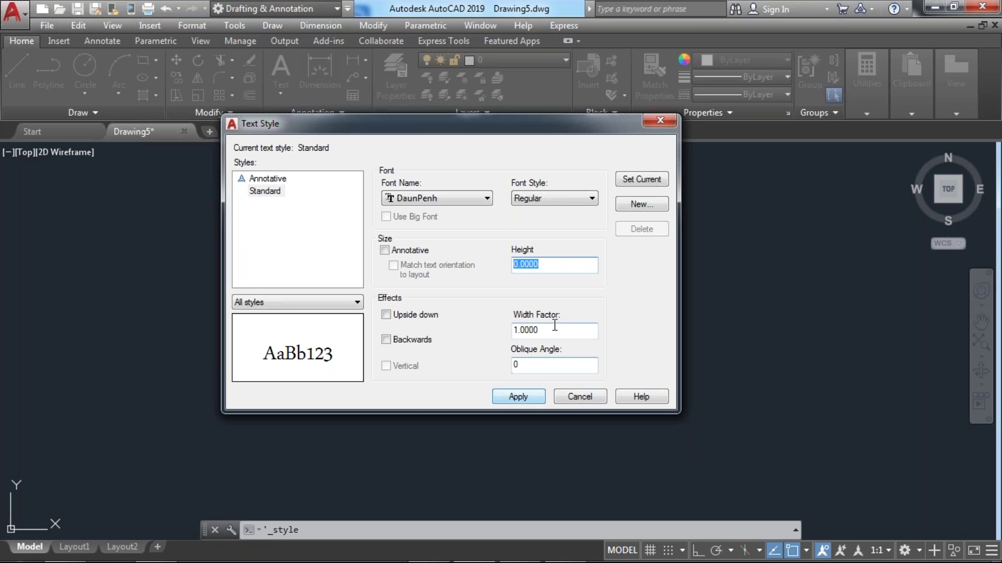
left_click(515, 397)
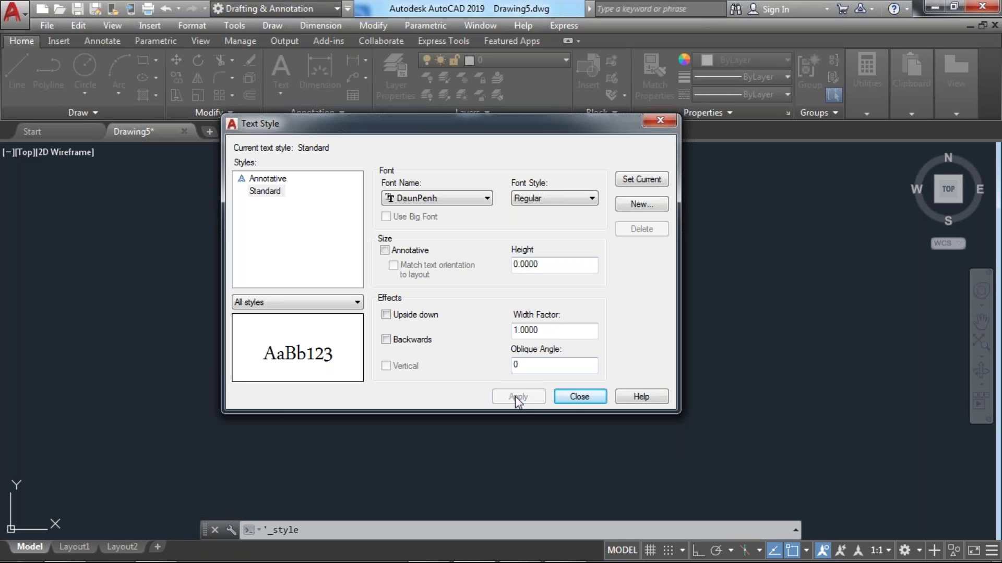
left_click(575, 399)
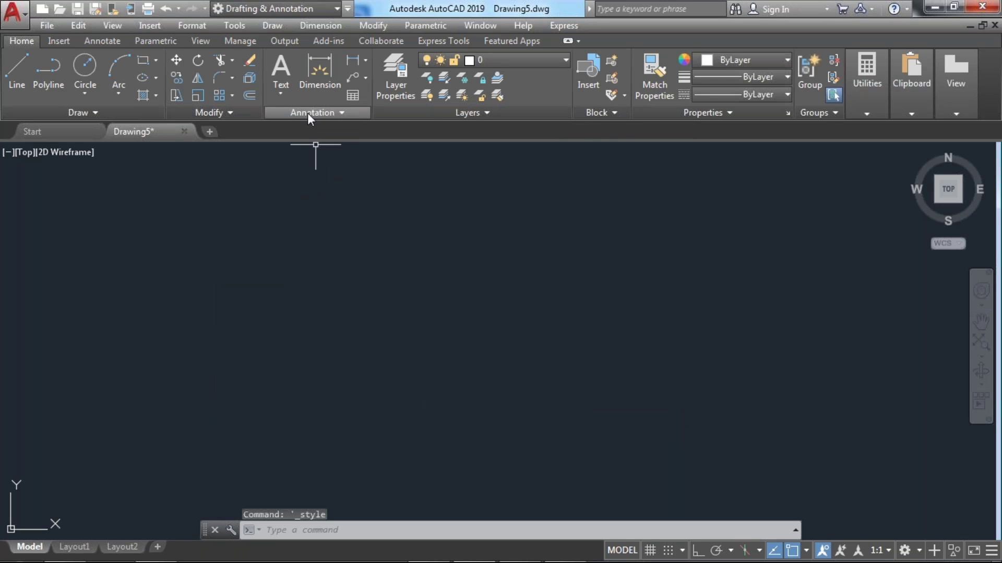
- Create a new dimension style based on Standard in the Dimension Style Manager
left_click(308, 112)
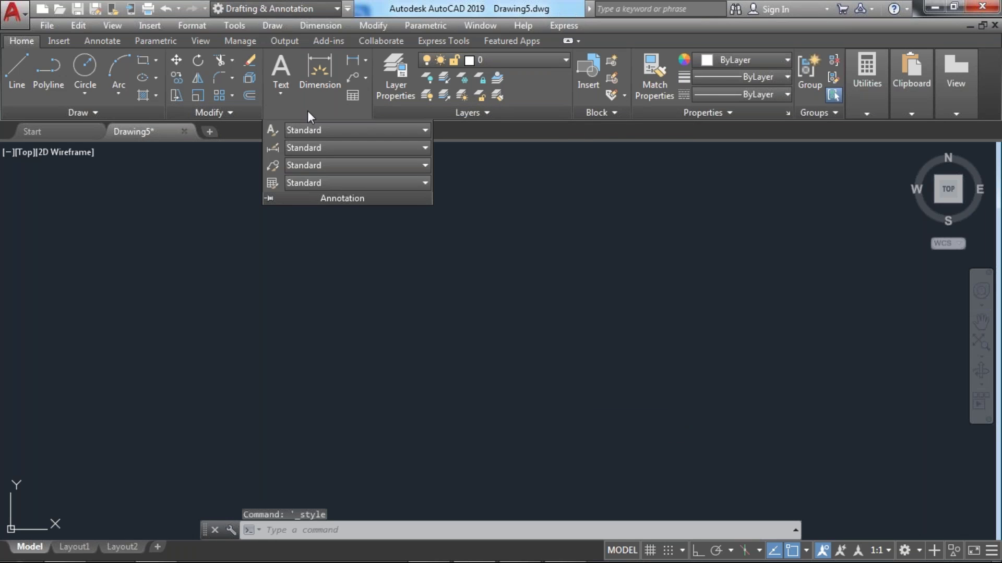
left_click(269, 146)
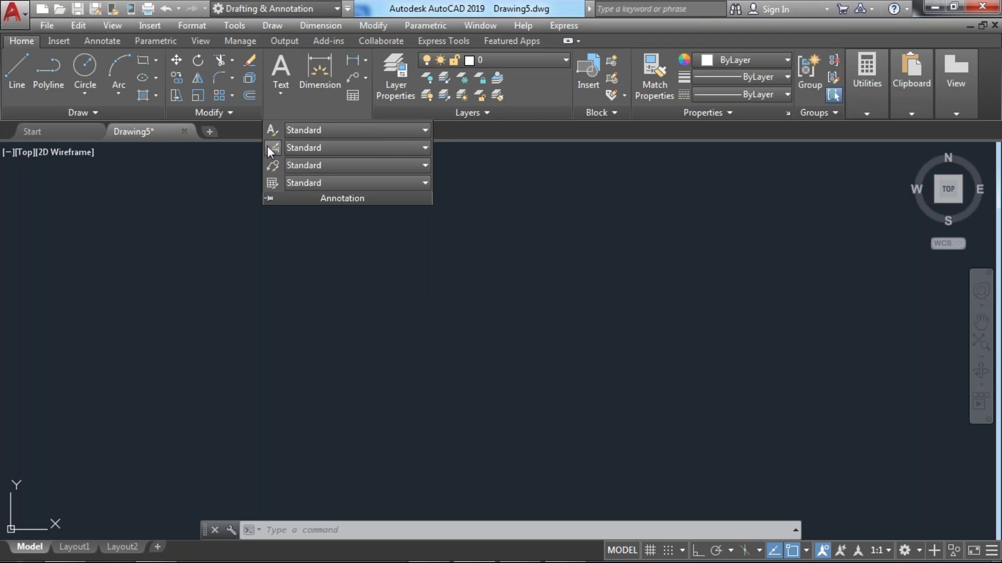
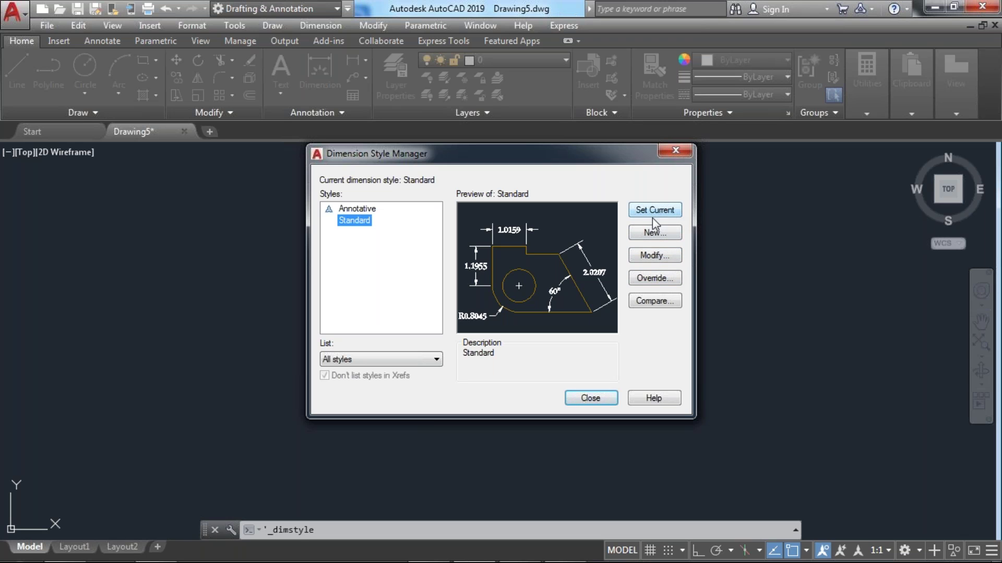
left_click(659, 233)
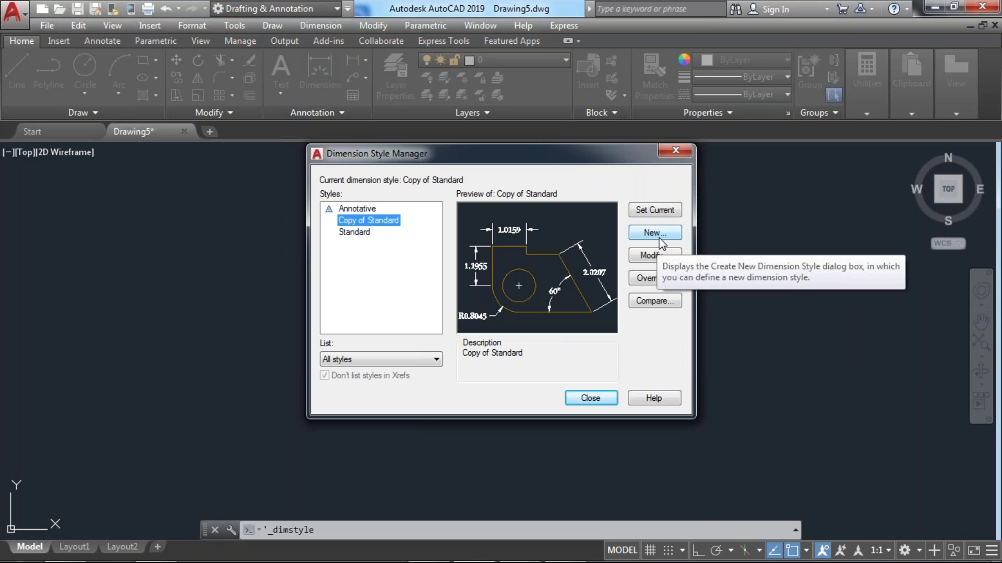
- Create another new dimension style based on Copy of Standard, accepting its default settings, and close the Dimension Style Manager
left_click(659, 239)
left_click(594, 252)
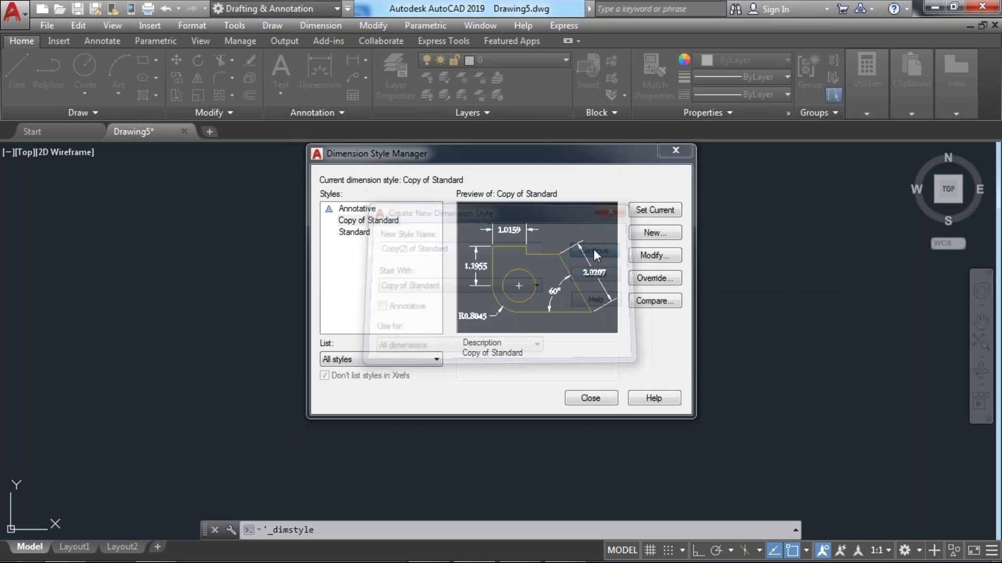
left_click(509, 466)
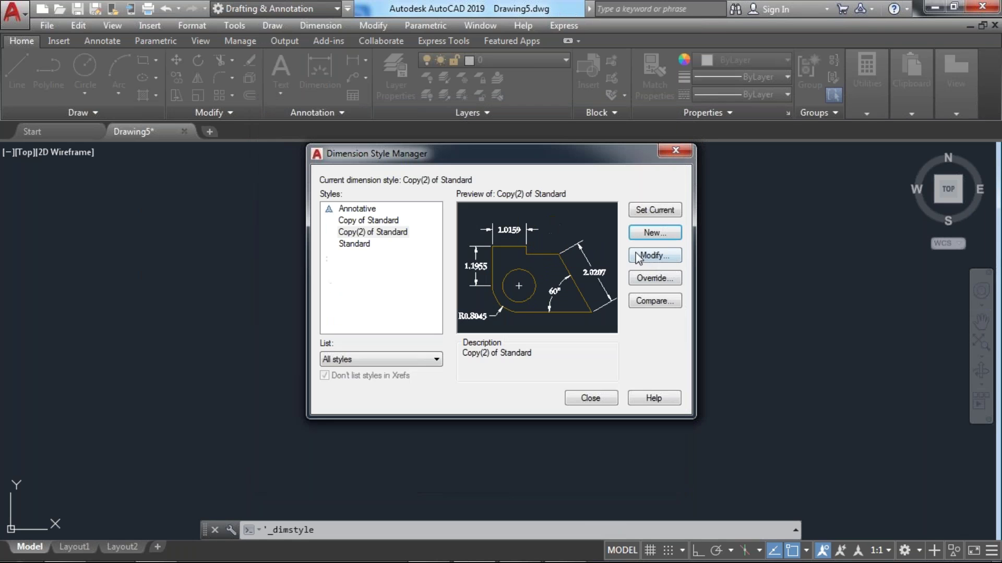
left_click(659, 281)
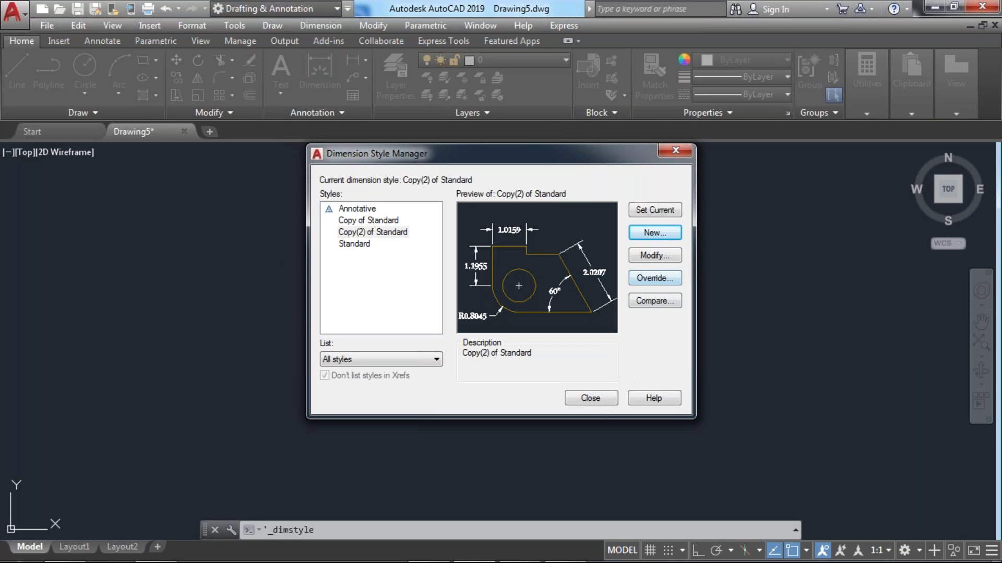
left_click(603, 407)
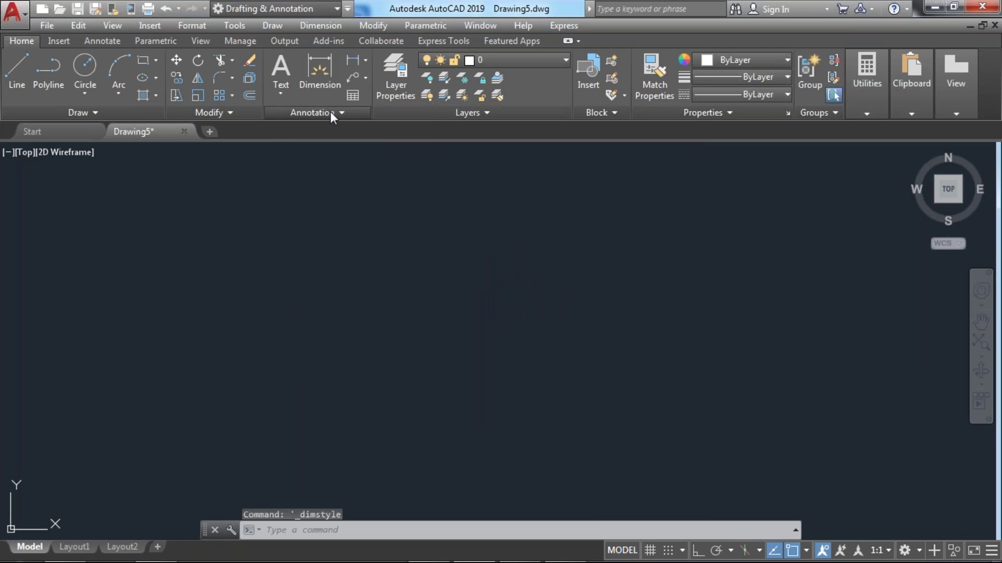
- Open the Standard multileader style for modification from the Multileader Style Manager
left_click(333, 112)
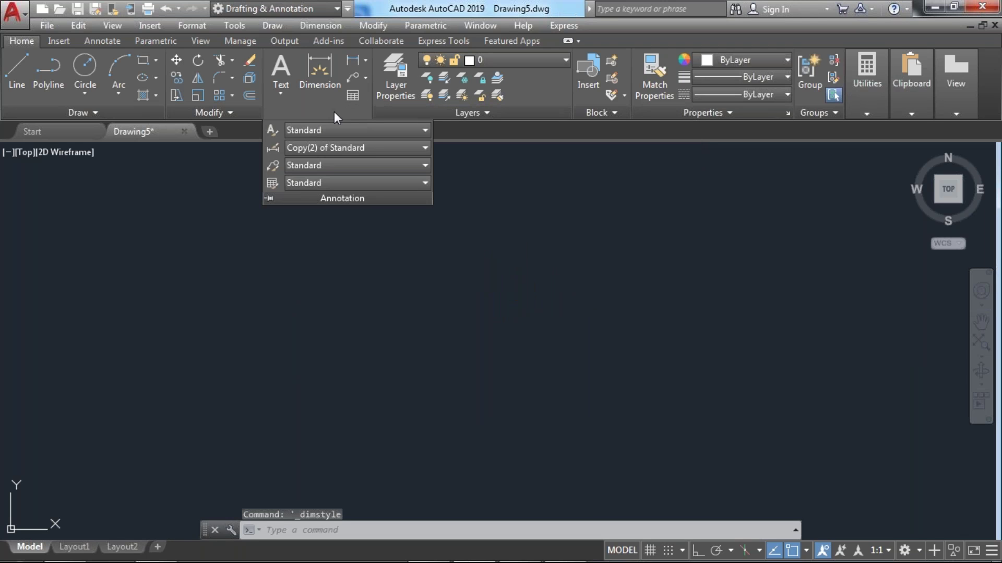
left_click(270, 167)
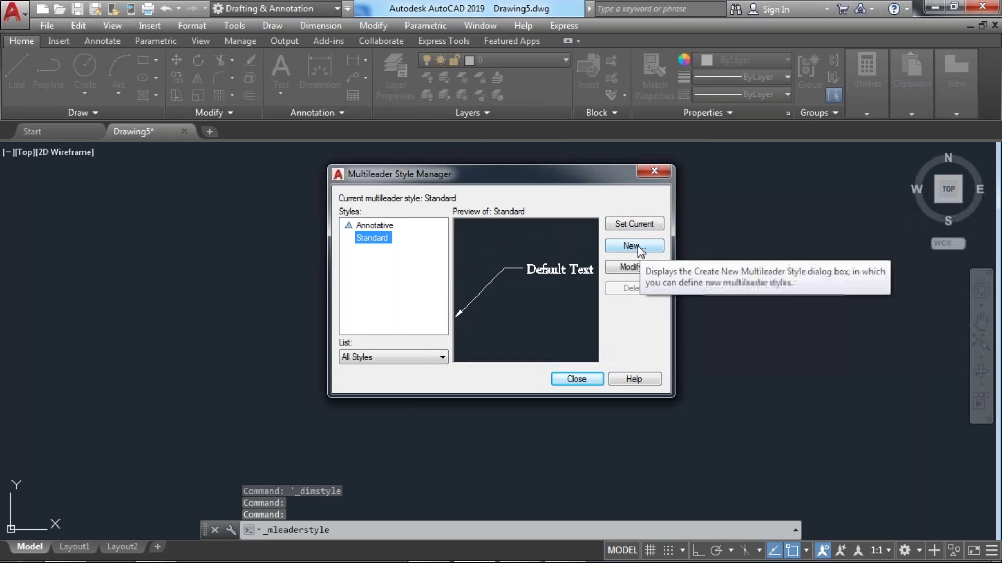
left_click(636, 267)
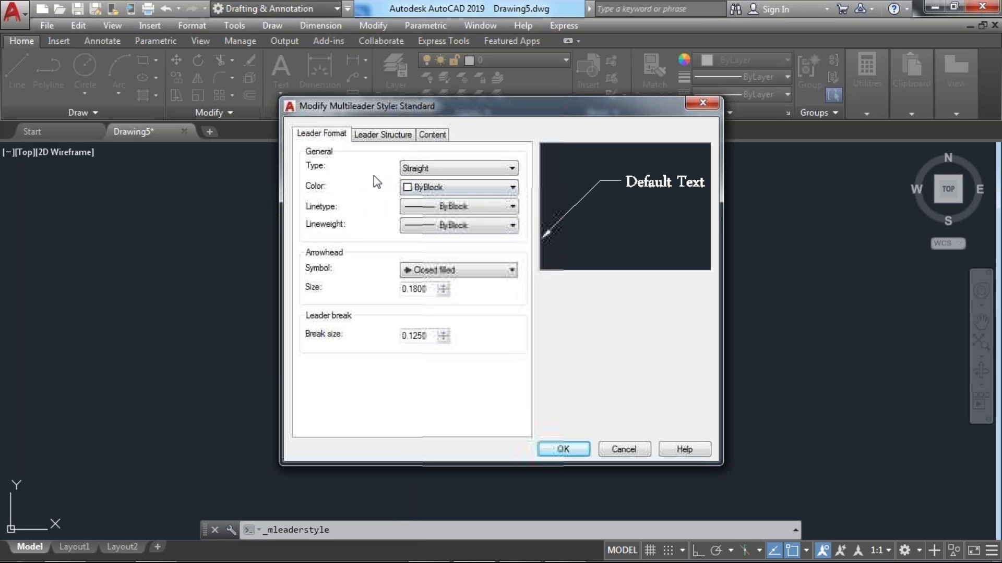
- Try the Spline, None and Straight leader types on the Standard multileader style
left_click(437, 170)
left_click(426, 191)
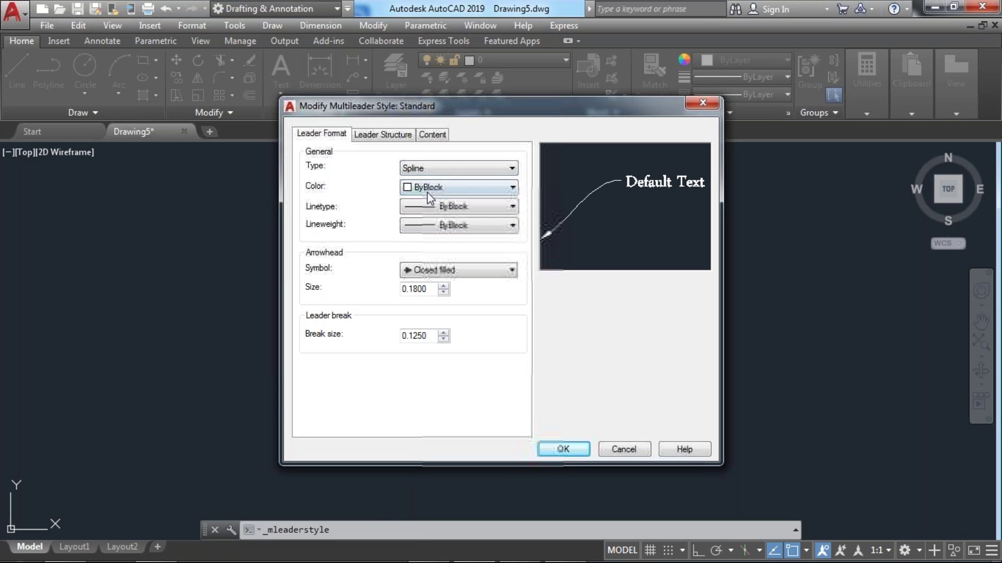
left_click(440, 168)
left_click(459, 201)
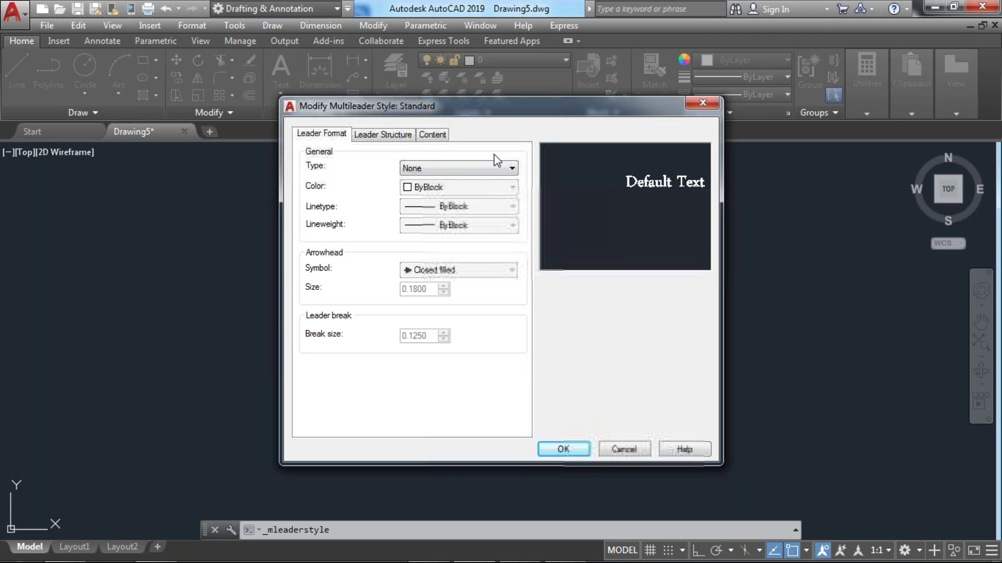
left_click(470, 169)
left_click(458, 182)
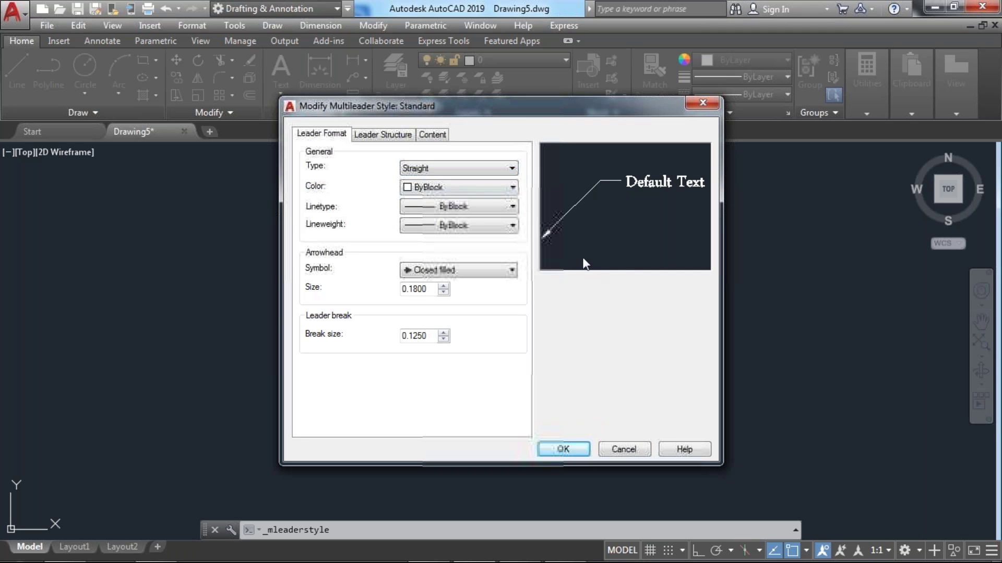
- Format the Standard multileader's line as a Spline in Red, with linetype ByBlock and lineweight 0.53 mm
left_click(461, 165)
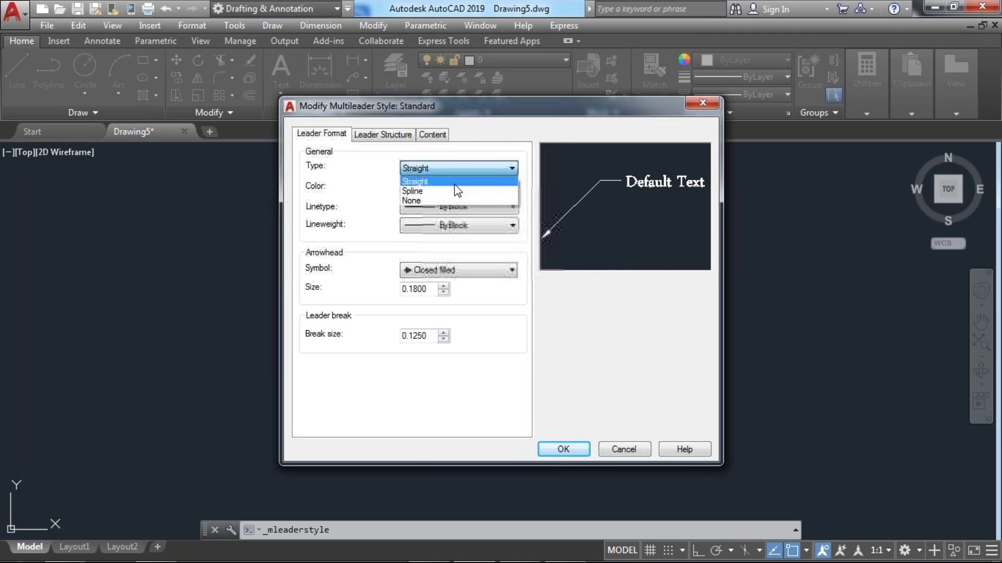
left_click(458, 192)
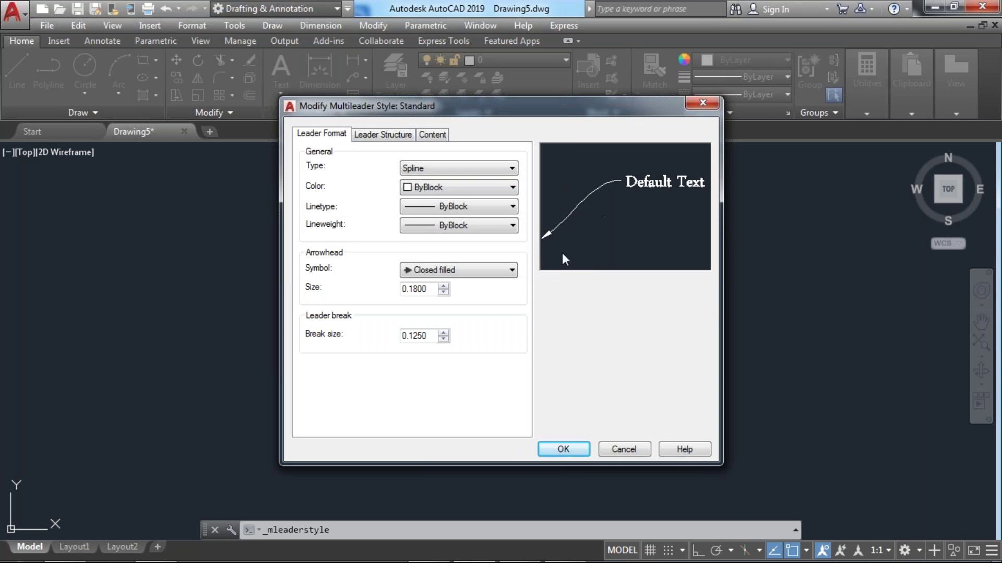
left_click(420, 189)
left_click(416, 225)
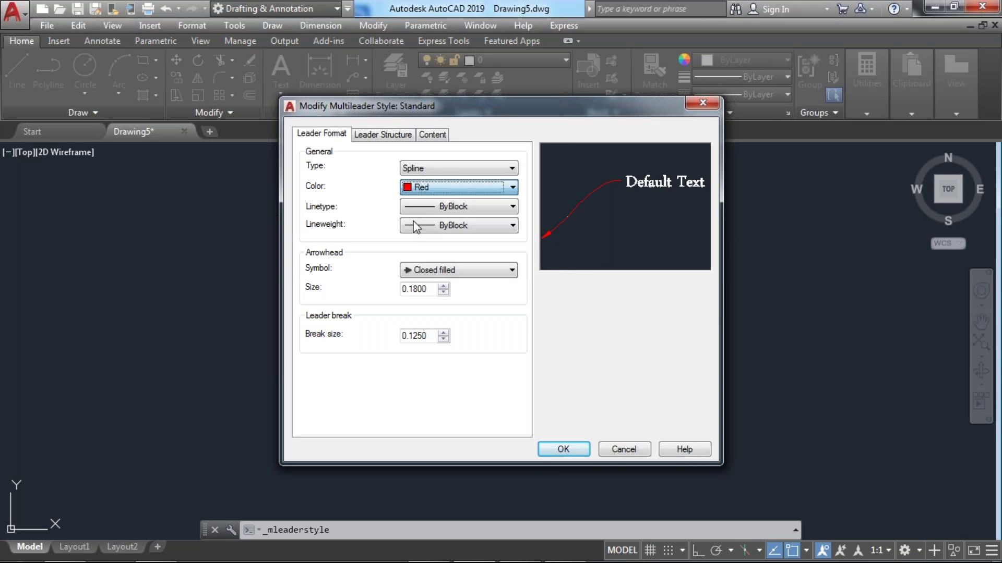
left_click(438, 208)
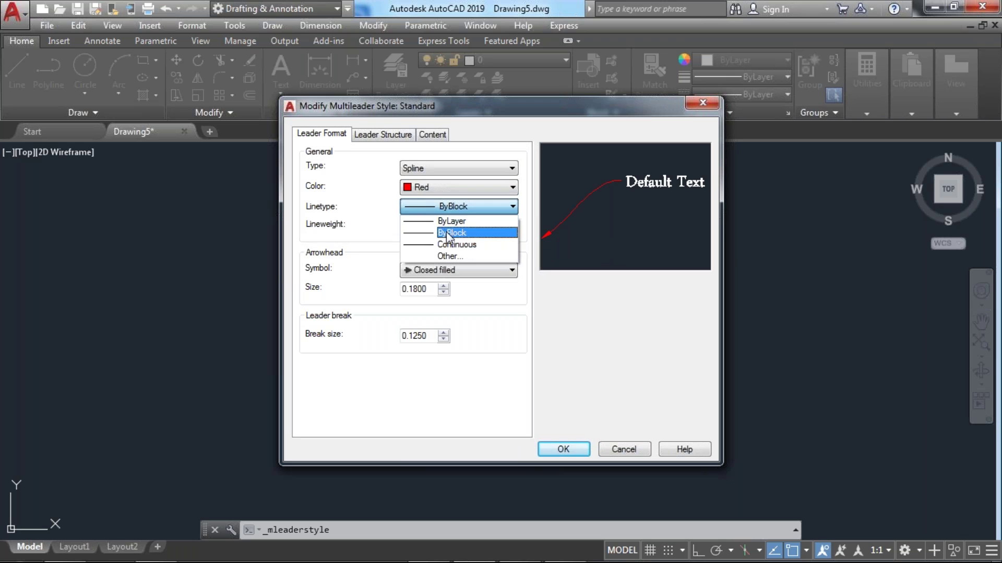
left_click(450, 233)
left_click(444, 227)
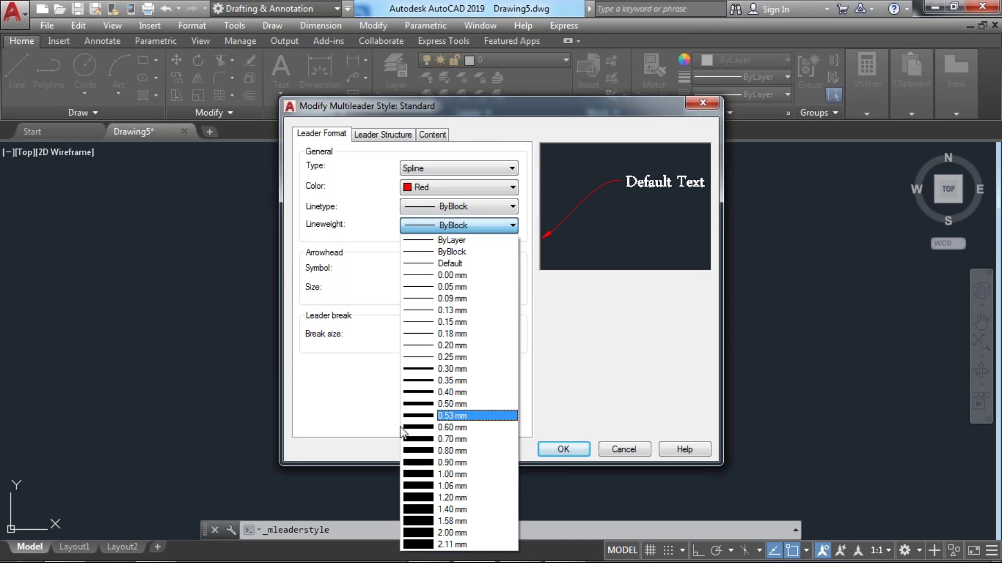
left_click(420, 416)
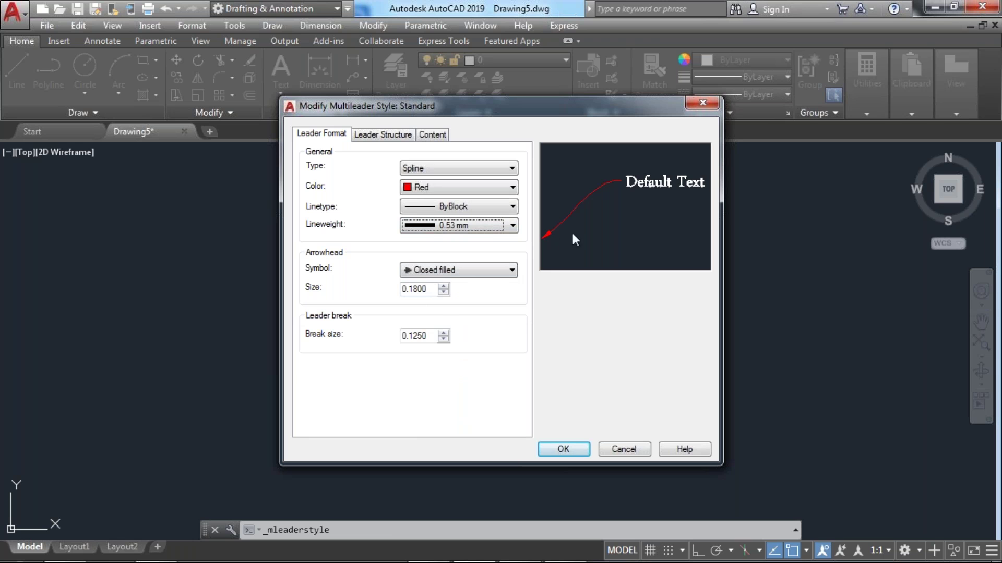
- Try the Dot arrowhead on the multileader style, and set the arrowhead symbol to Origin indicator
left_click(438, 271)
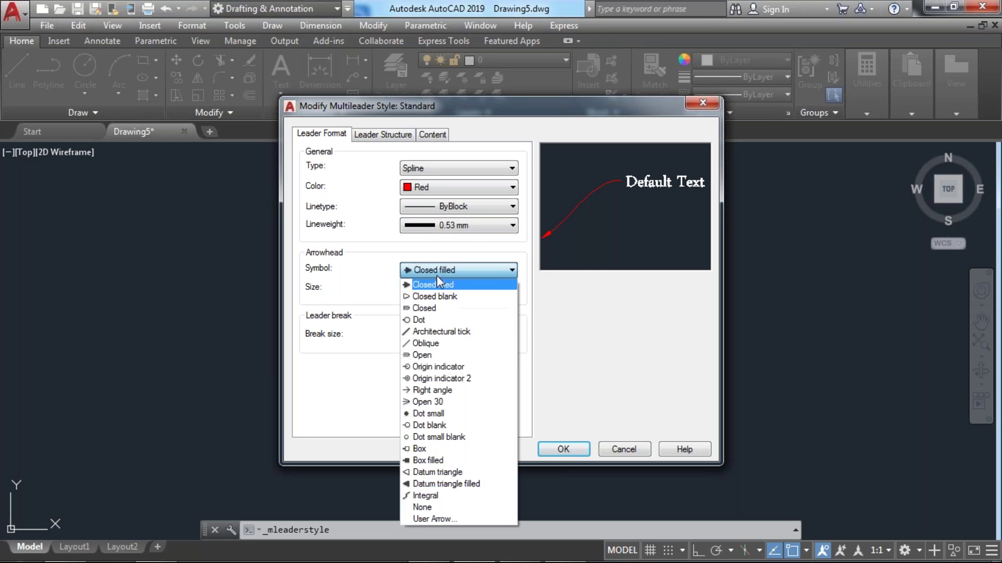
left_click(456, 320)
left_click(463, 270)
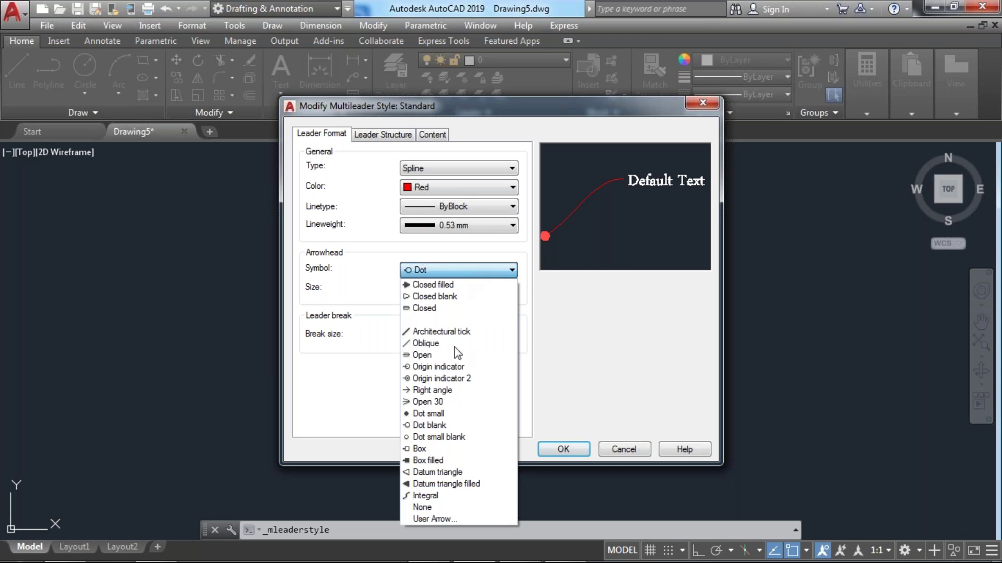
left_click(459, 369)
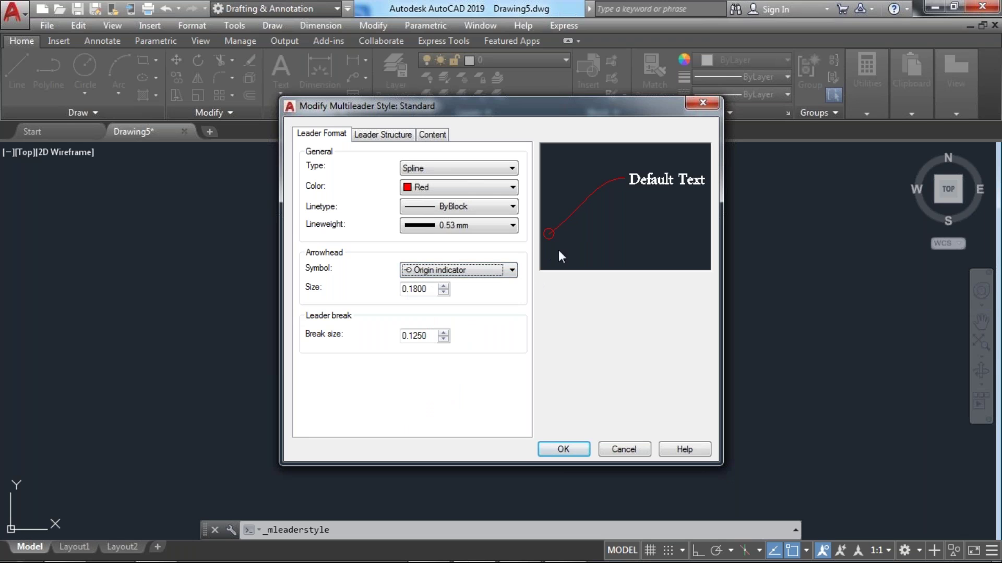
- Review the multileader style's content and leader structure settings, save the modified style and close the Multileader Style Manager
left_click(432, 134)
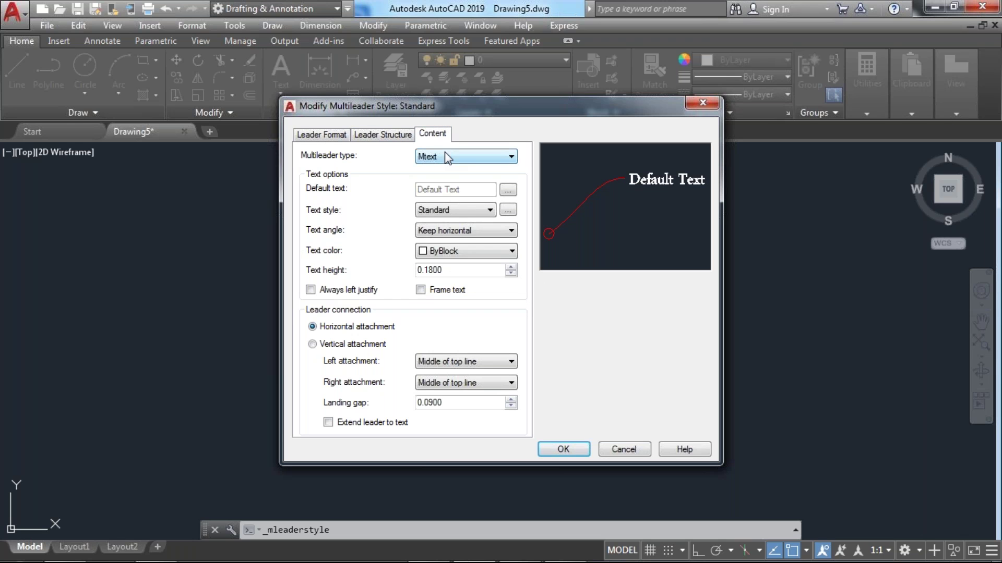
left_click(383, 134)
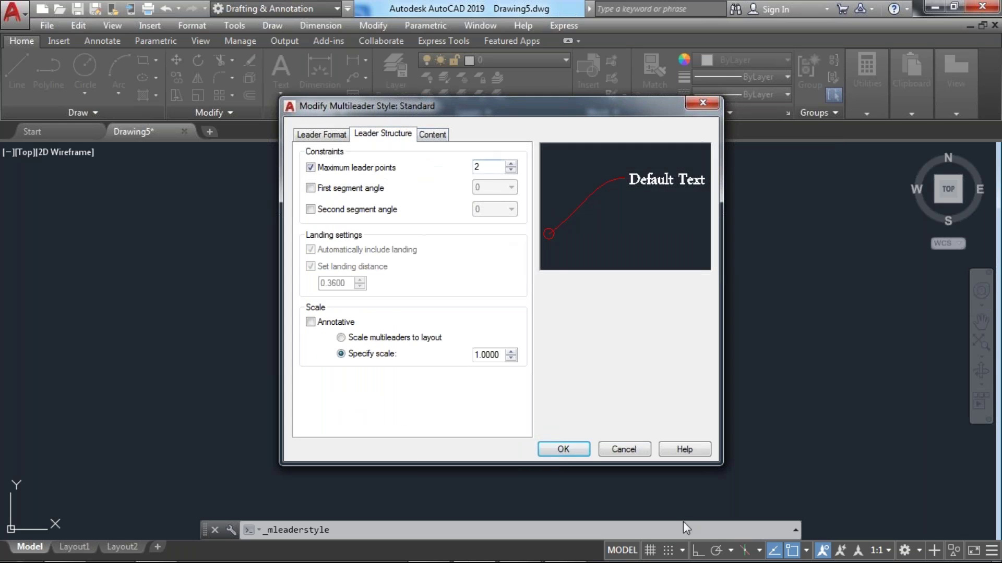
left_click(321, 134)
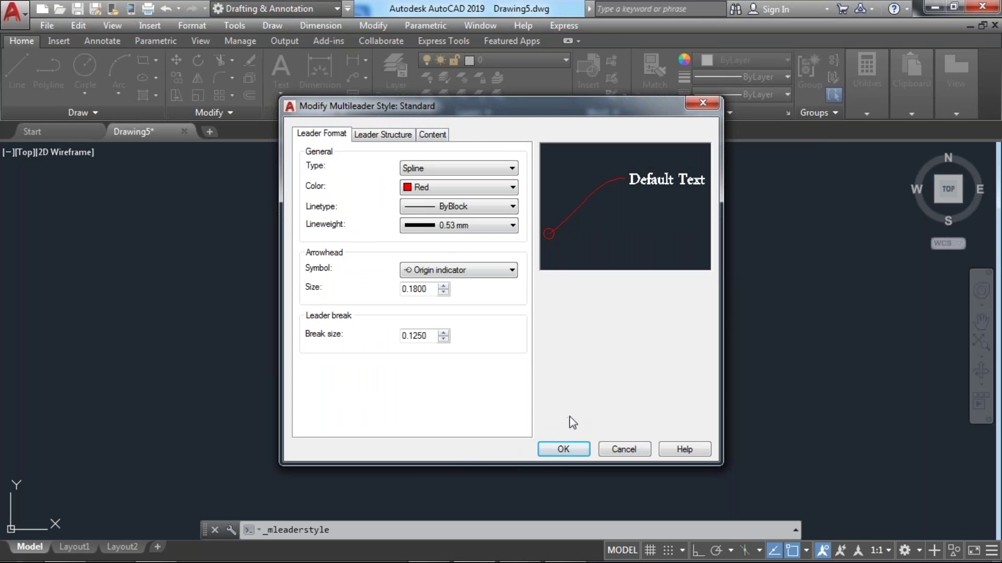
left_click(558, 452)
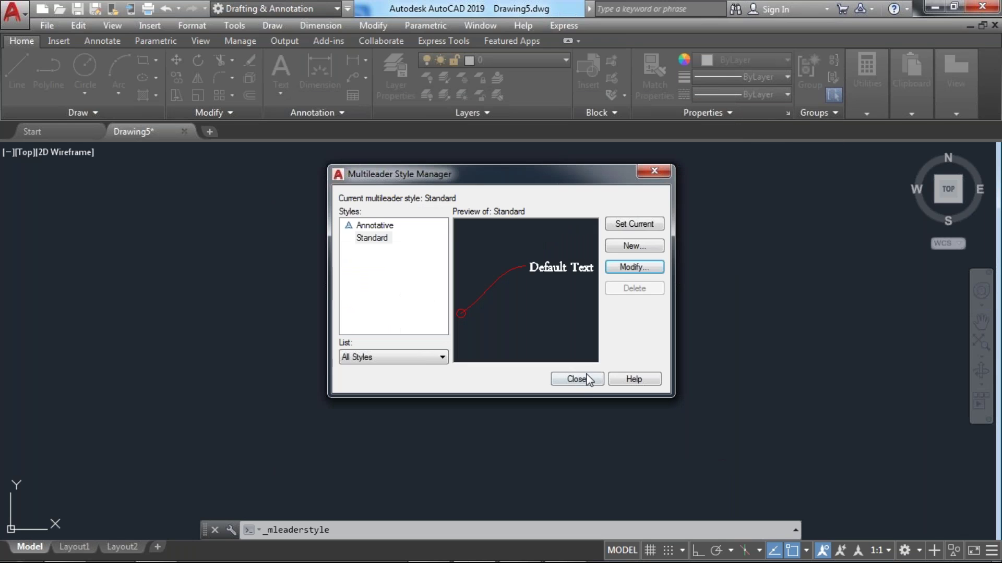
left_click(578, 379)
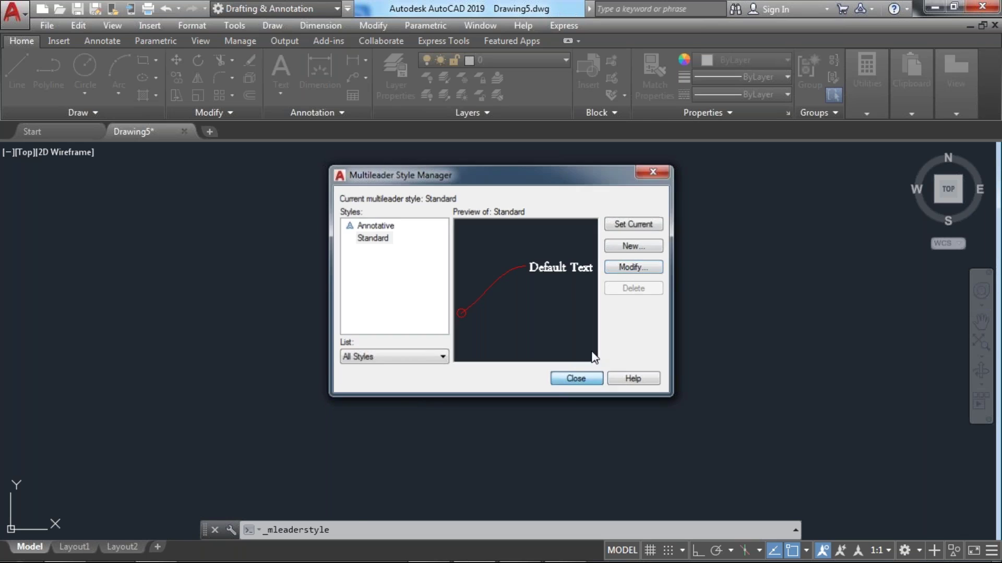
- Open the Standard table style for modification and set its table direction to Up
left_click(287, 115)
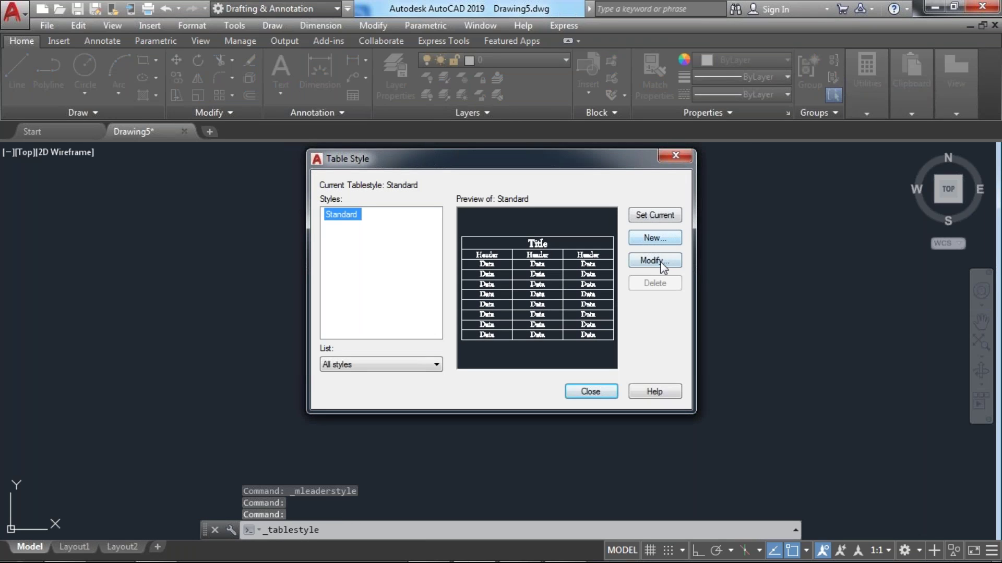
left_click(654, 260)
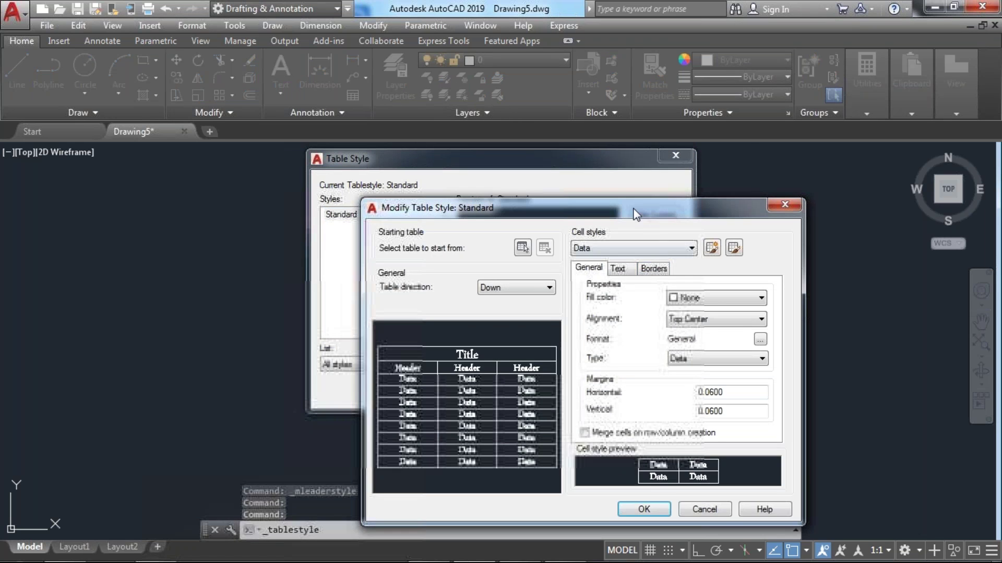
left_click_drag(604, 183, 390, 161)
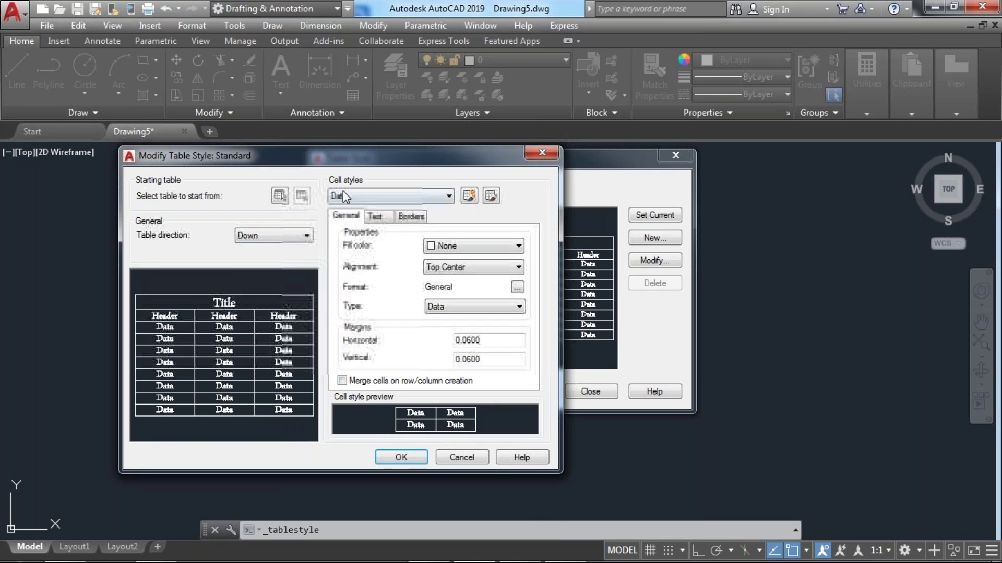
left_click(271, 238)
left_click(265, 255)
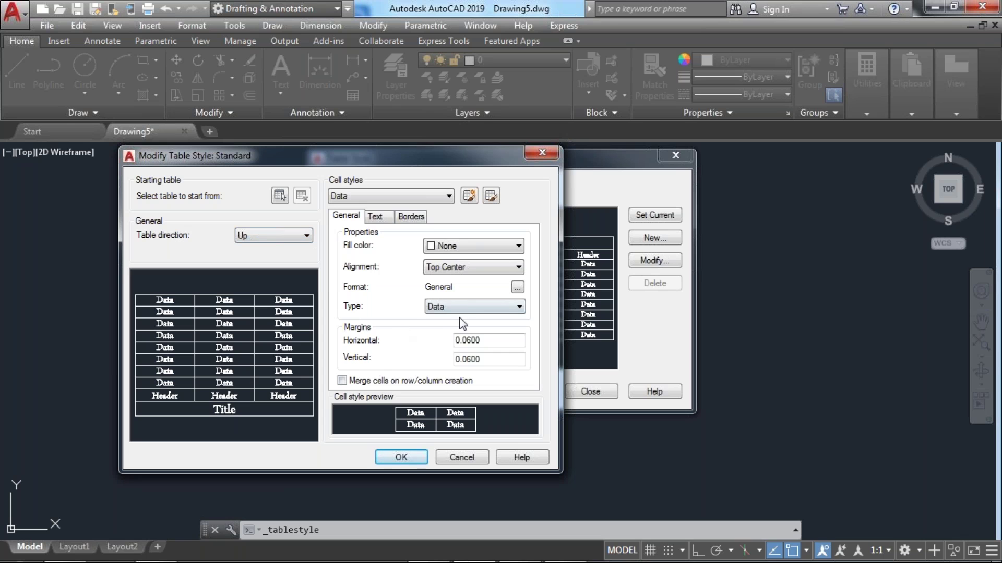
- Review the text and border properties of the Data cell style, and set its fill color to Red
left_click(375, 216)
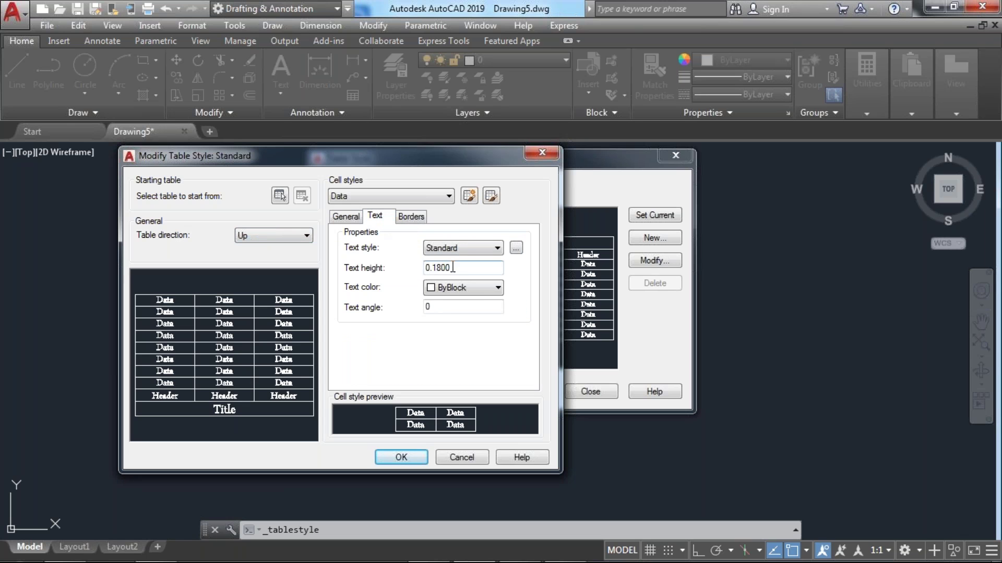
left_click(410, 216)
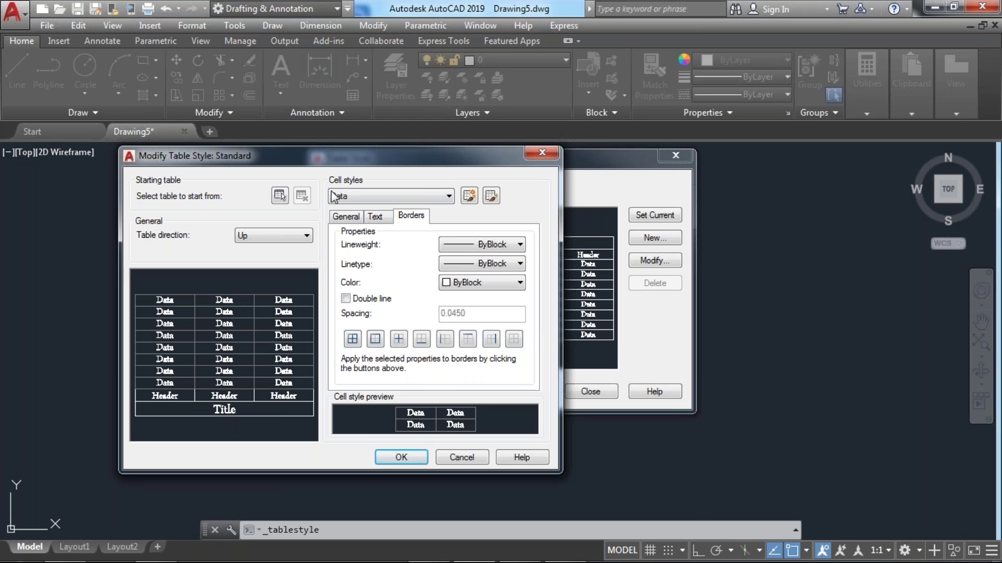
left_click(352, 215)
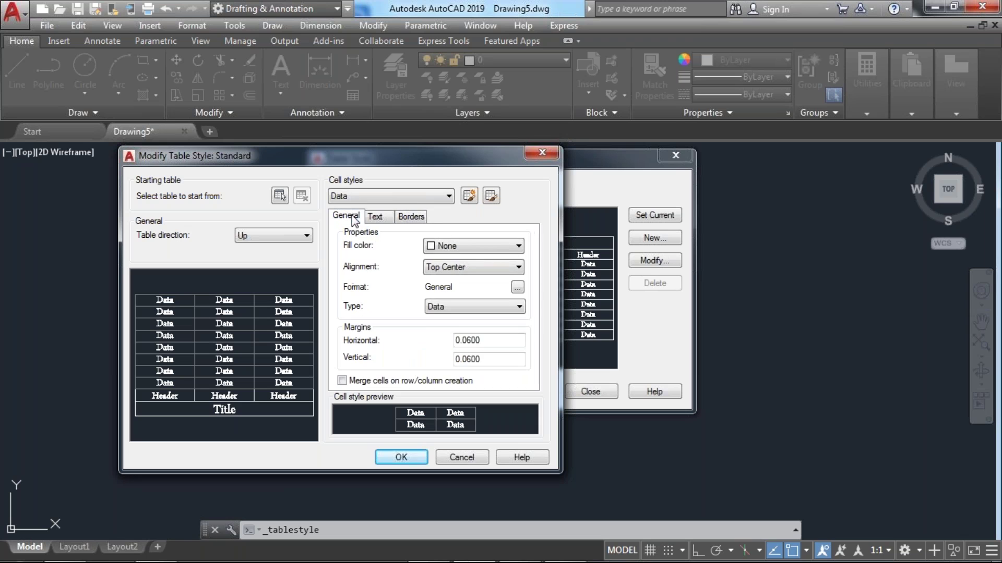
left_click(468, 246)
left_click(457, 296)
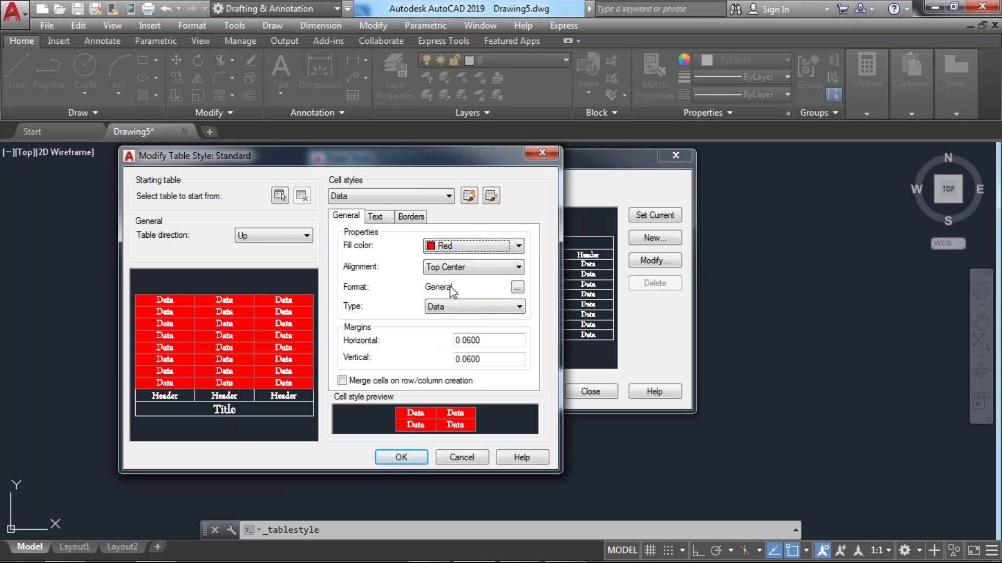
- Try Middle Left, Middle Right and Bottom Center alignments on the Data cell style, and set its alignment to Middle Center
left_click(451, 268)
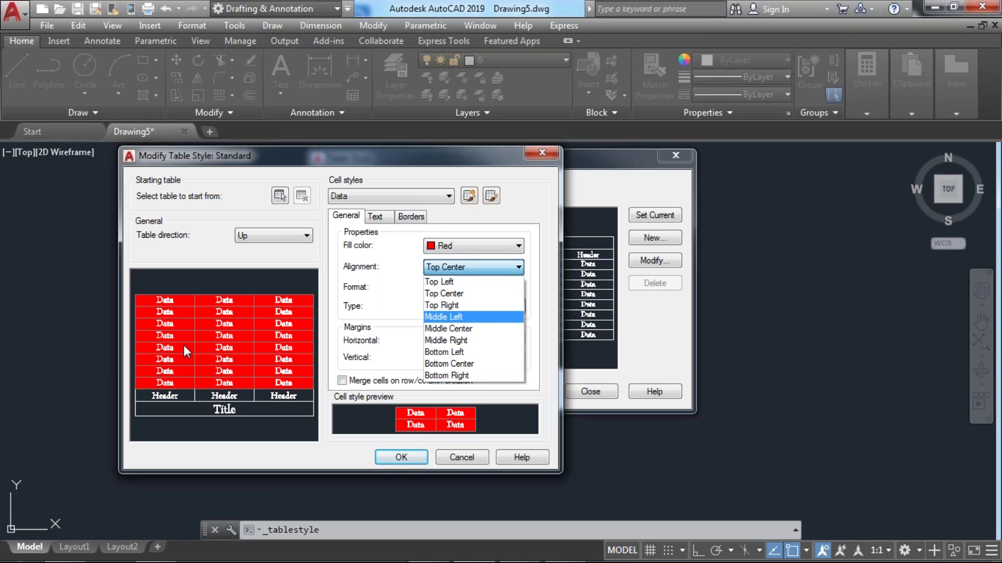
left_click(456, 317)
left_click(437, 309)
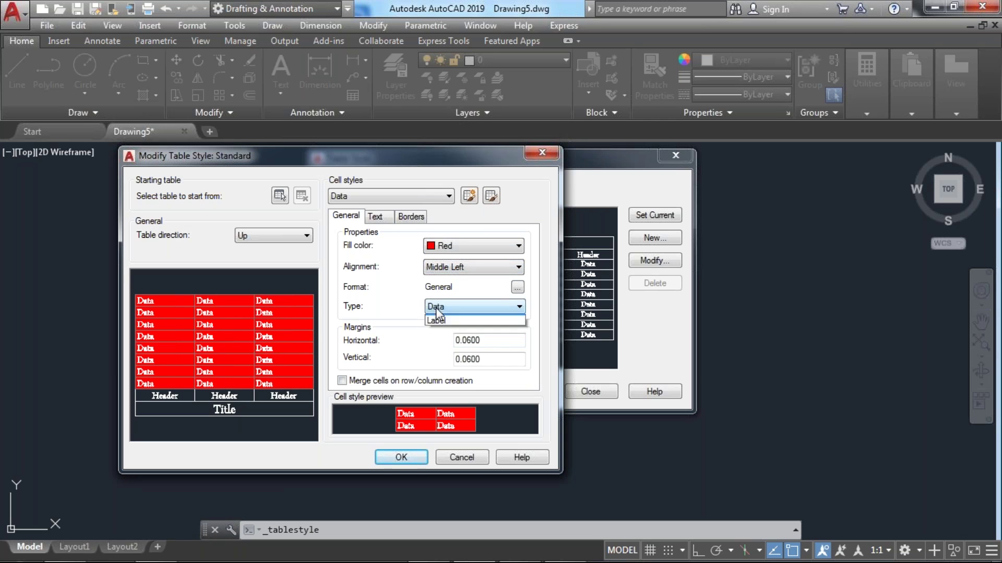
left_click(439, 306)
left_click(457, 267)
left_click(447, 341)
left_click(440, 271)
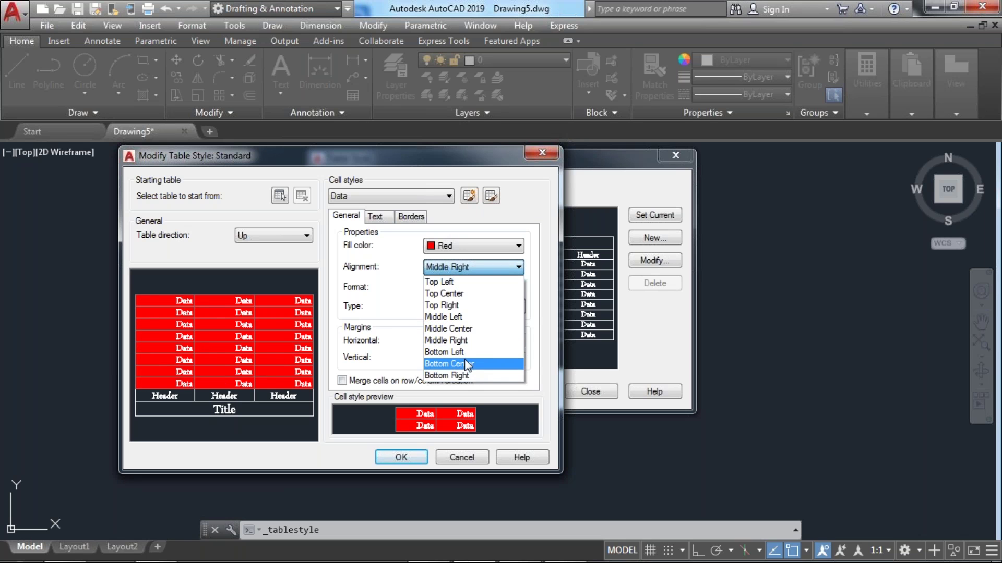
left_click(464, 365)
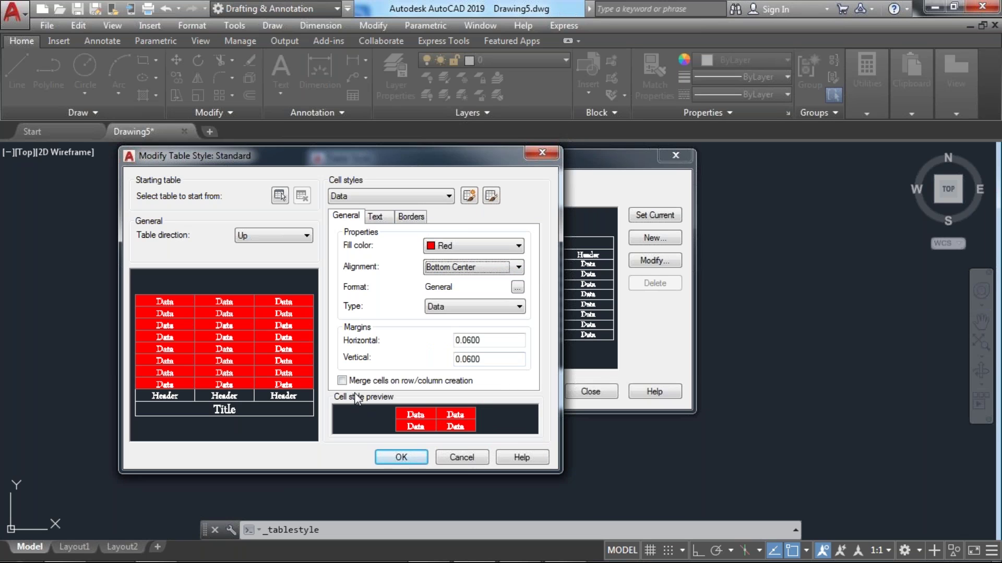
left_click(459, 267)
left_click(466, 329)
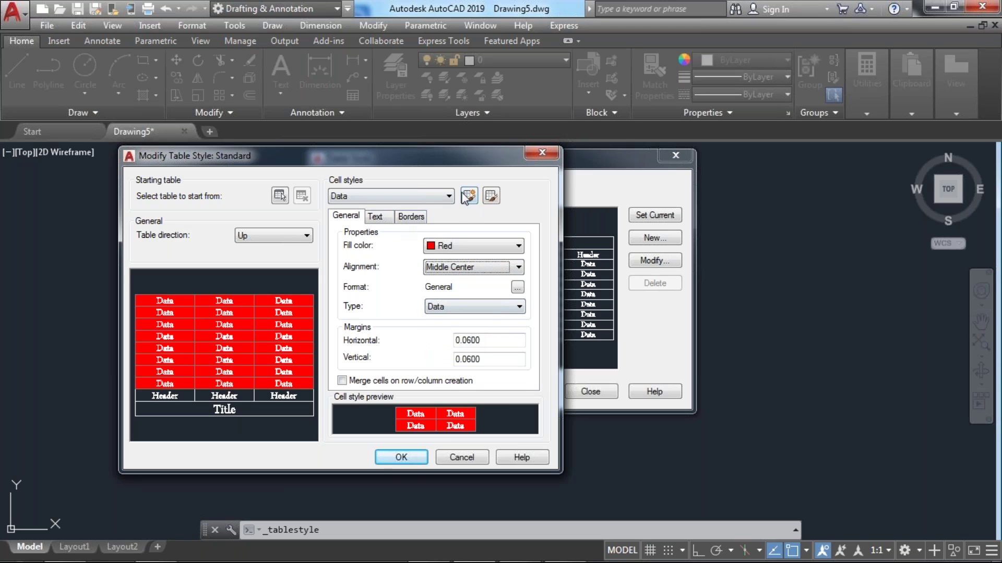
- Review the general properties of the Header and Title cell styles, save the Standard table style and close the Table Style manager
left_click(445, 196)
left_click(375, 234)
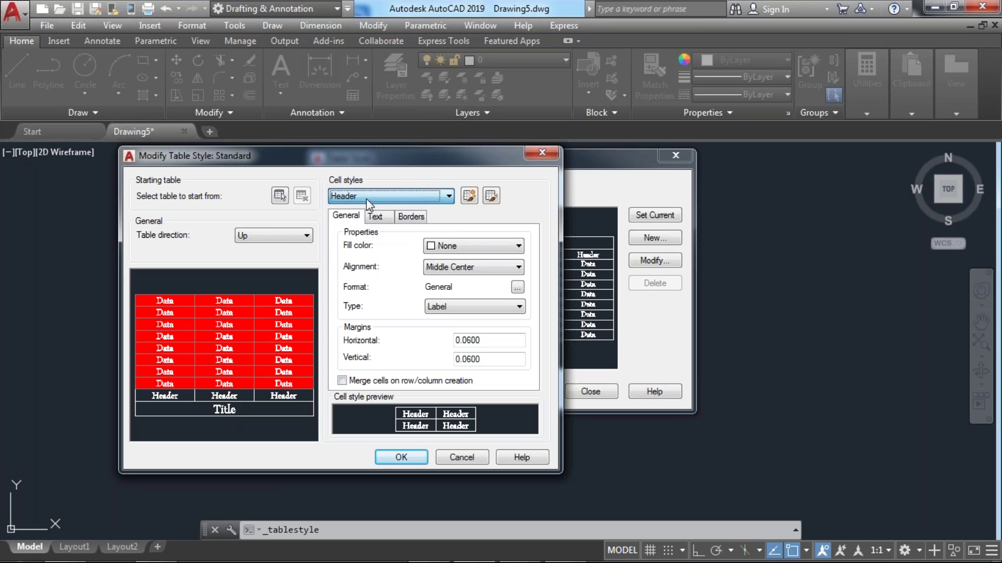
left_click(369, 197)
left_click(364, 236)
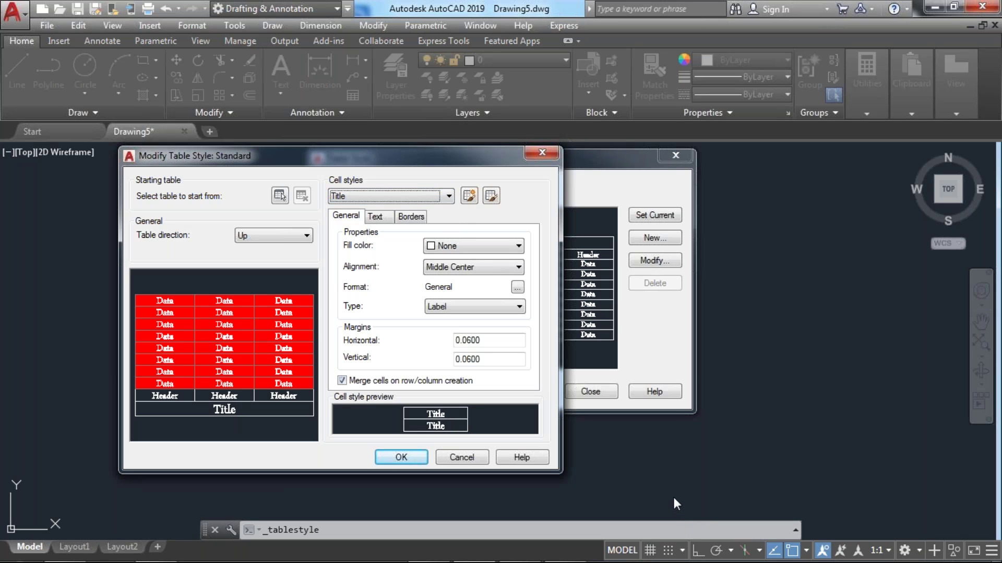
left_click(401, 458)
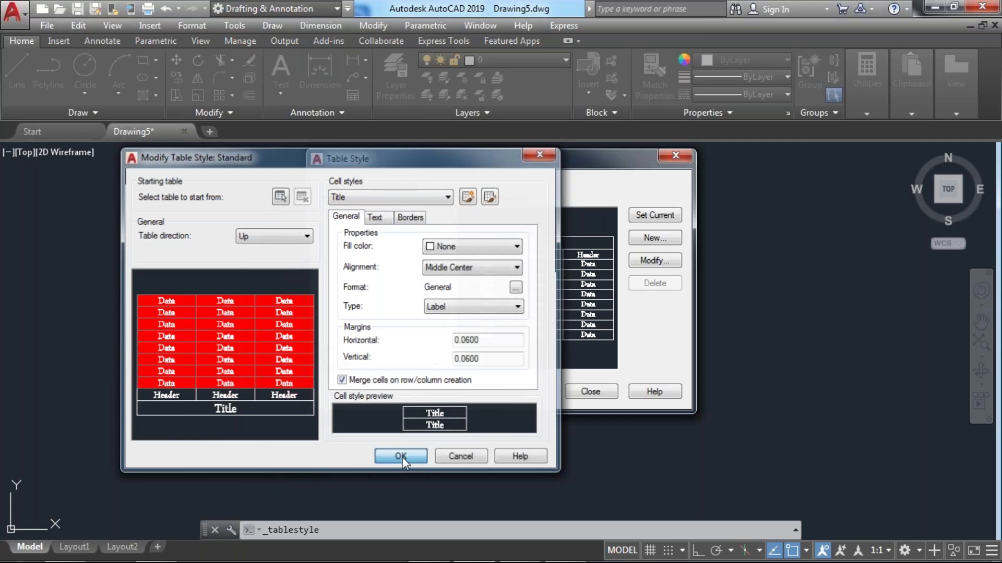
left_click(580, 390)
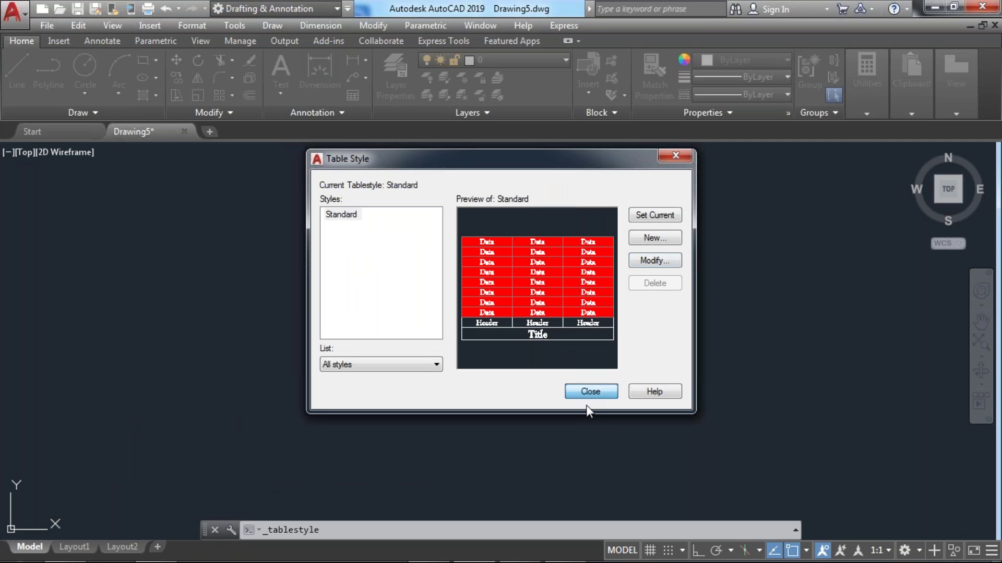
left_click(328, 112)
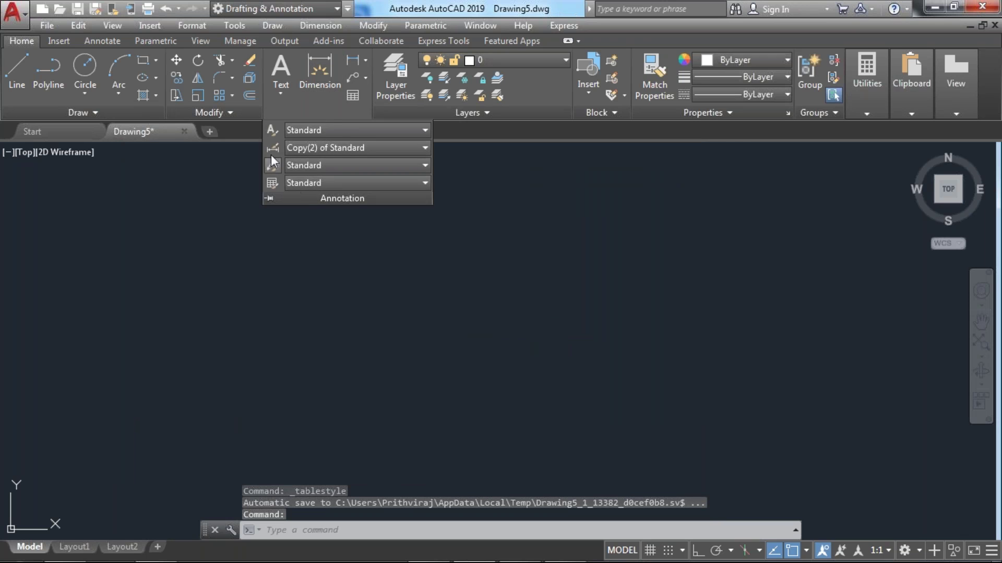
left_click(469, 261)
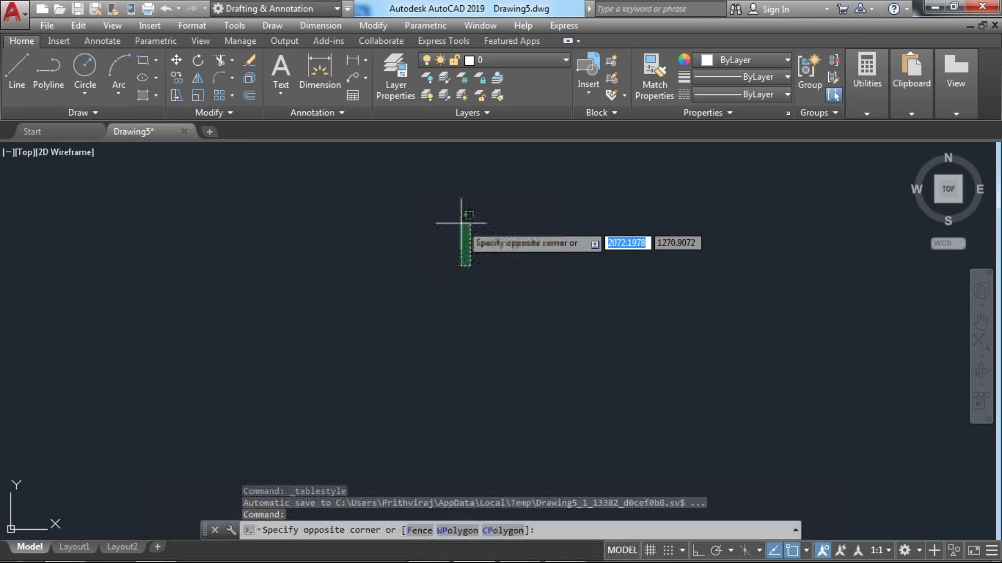
left_click(471, 231)
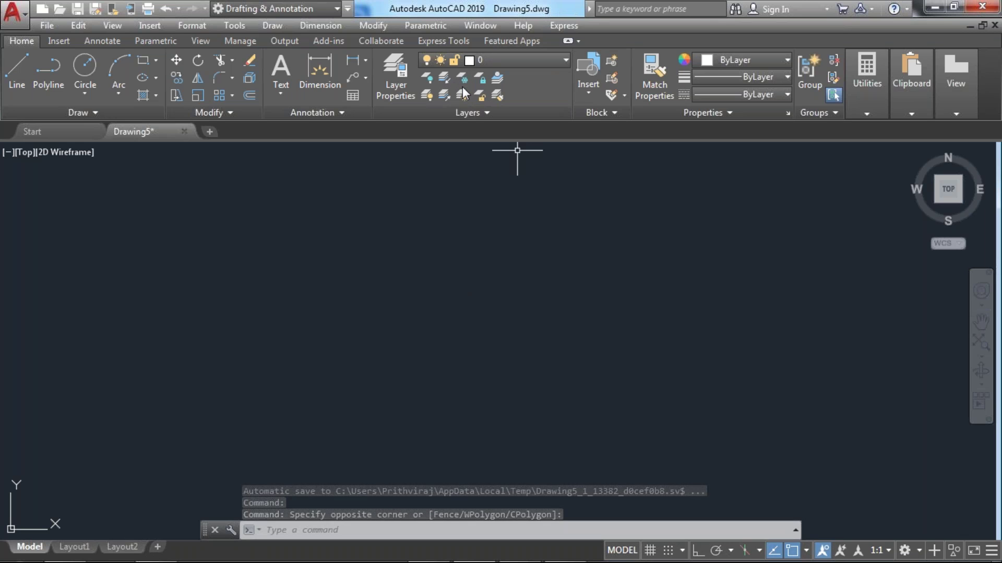
left_click(709, 78)
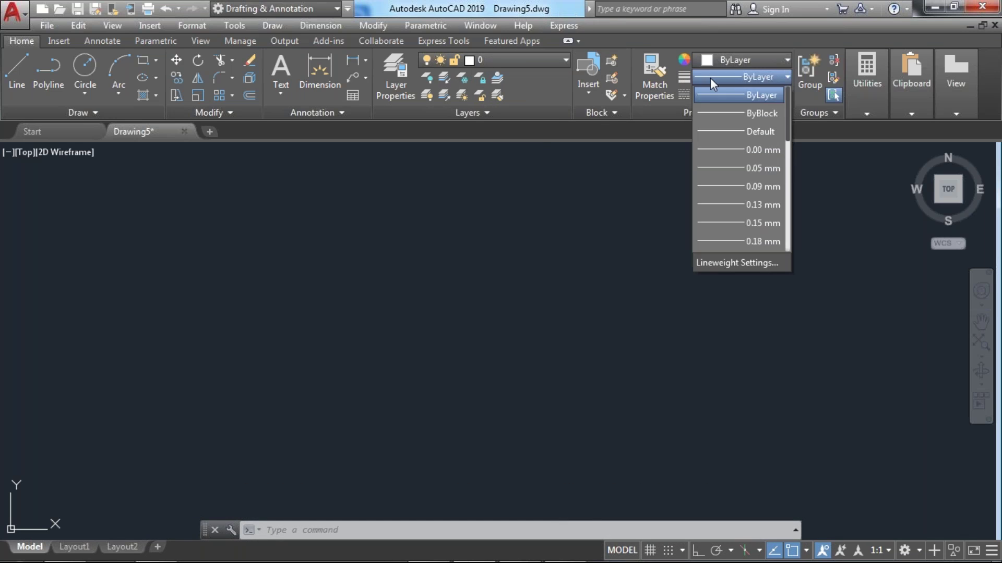
left_click(707, 92)
left_click(706, 92)
left_click(705, 97)
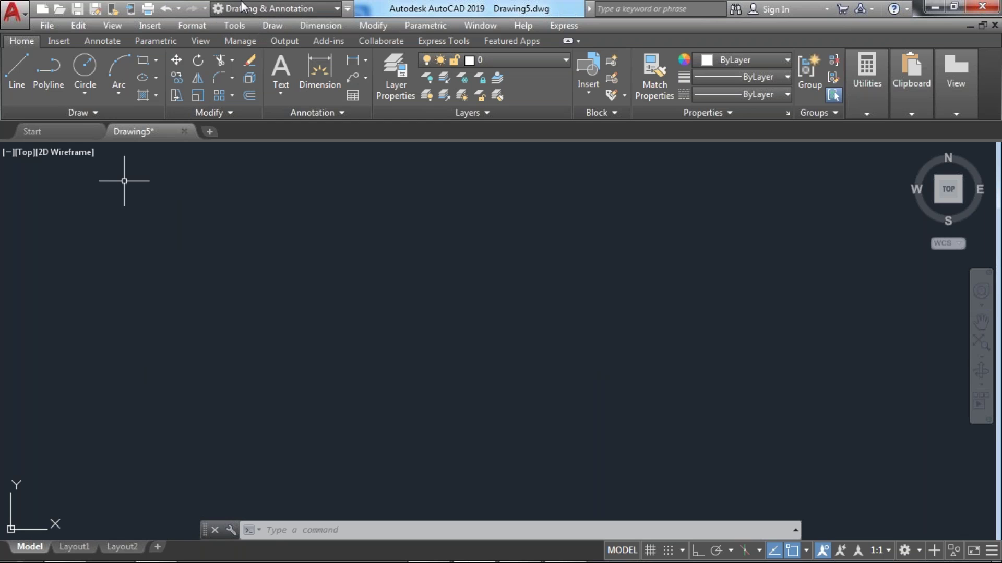
- Remove the Workspace selector from the Quick Access Toolbar and add it back
left_click(347, 9)
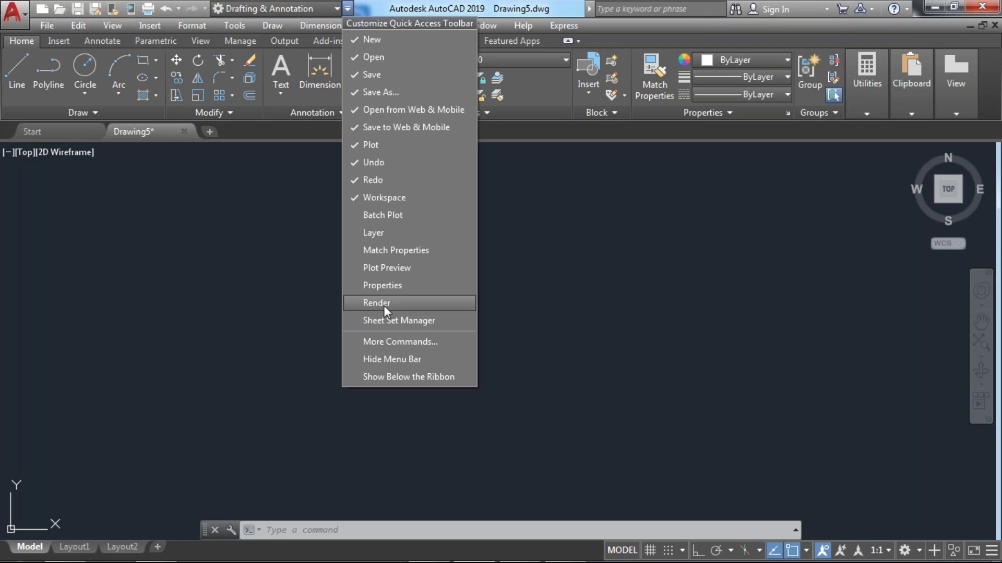
left_click(385, 197)
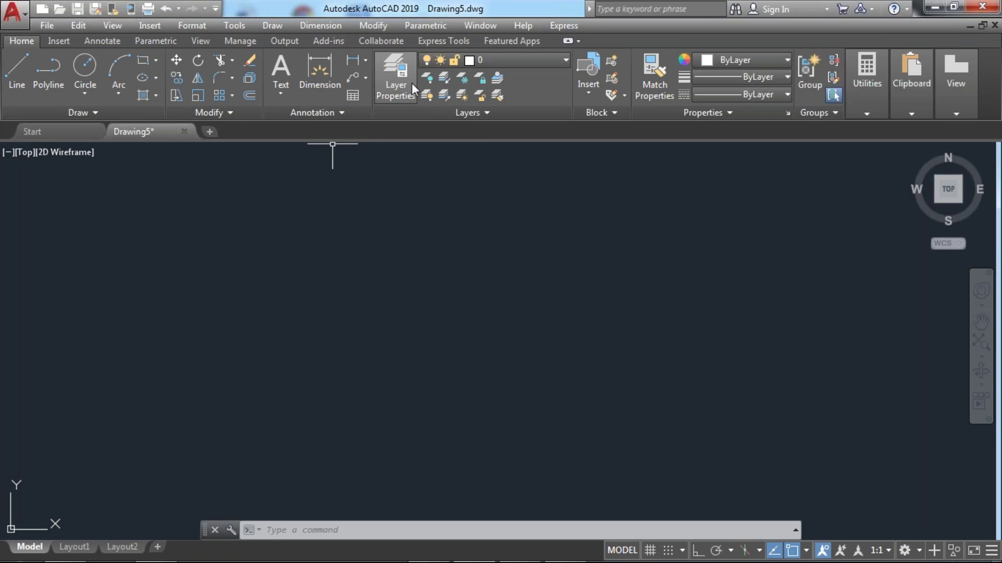
left_click(216, 9)
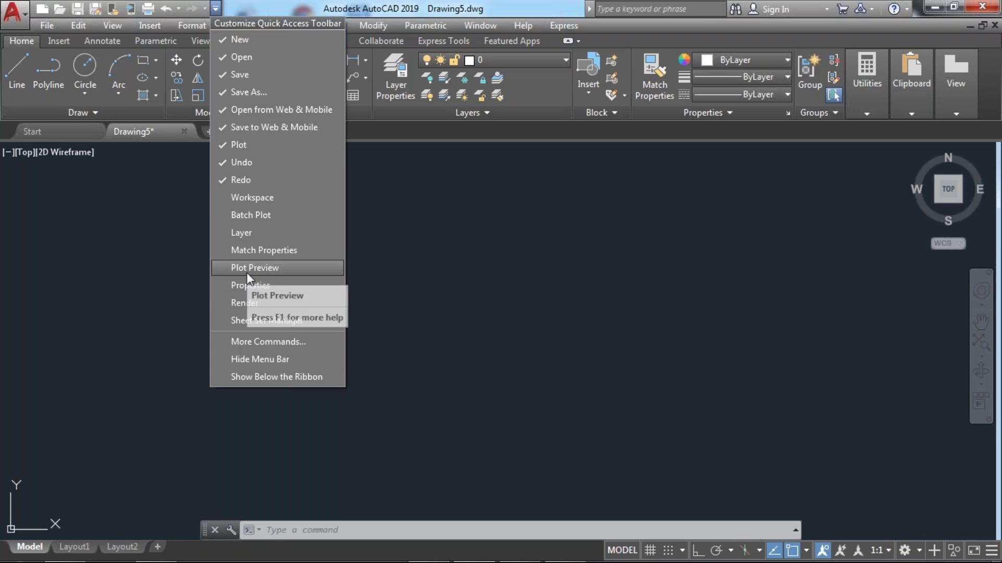
left_click(254, 200)
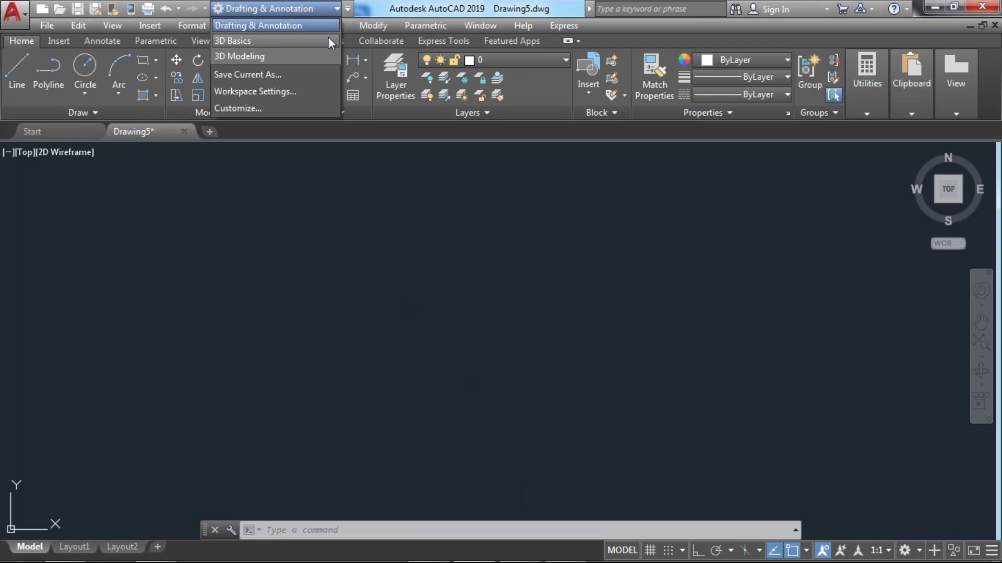
- Switch to the 3D Basics workspace and set the view to SW Isometric
left_click(249, 41)
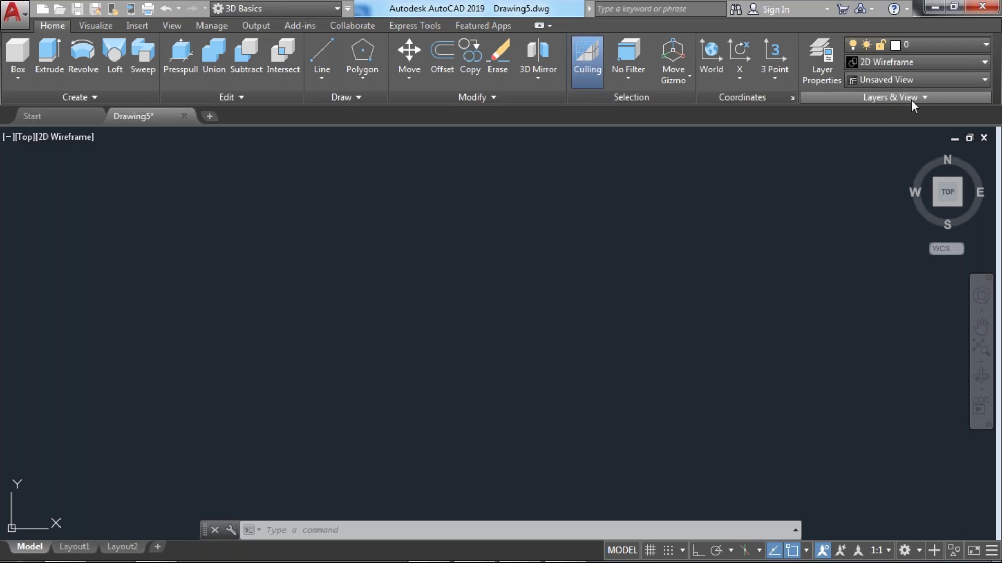
left_click(882, 79)
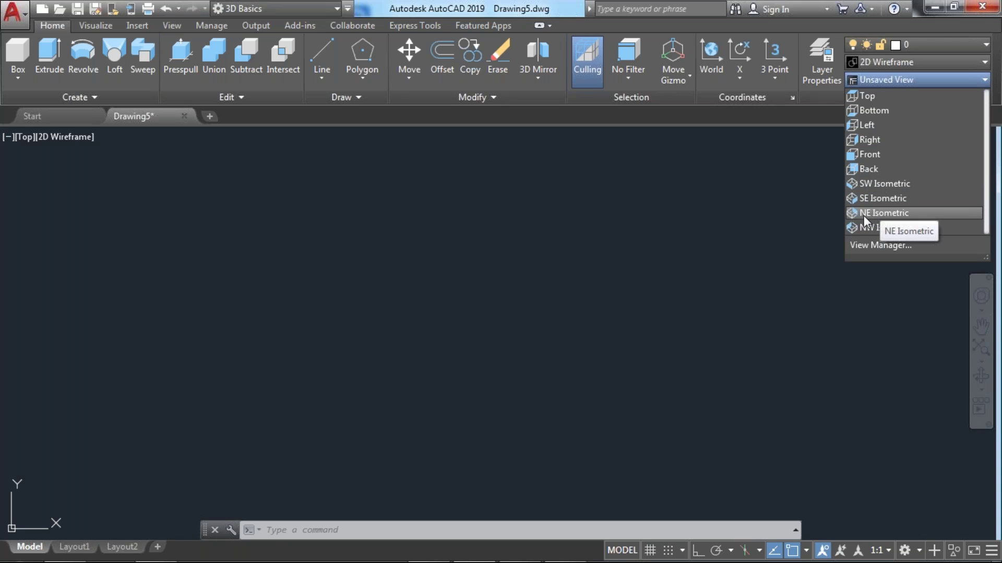
left_click(869, 183)
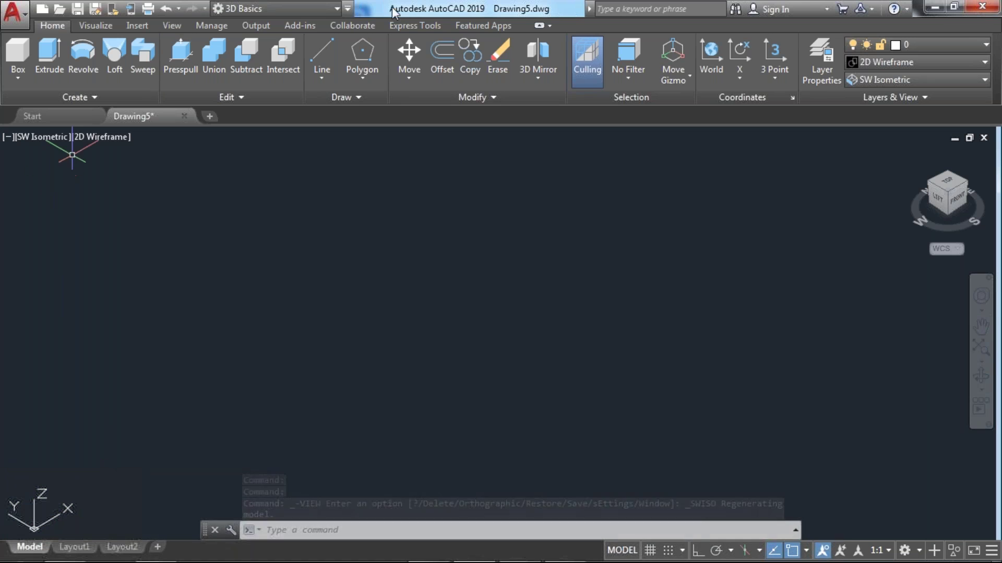
- Show the menu bar in the 3D Basics workspace and review the preset 3D views it offers
left_click(347, 9)
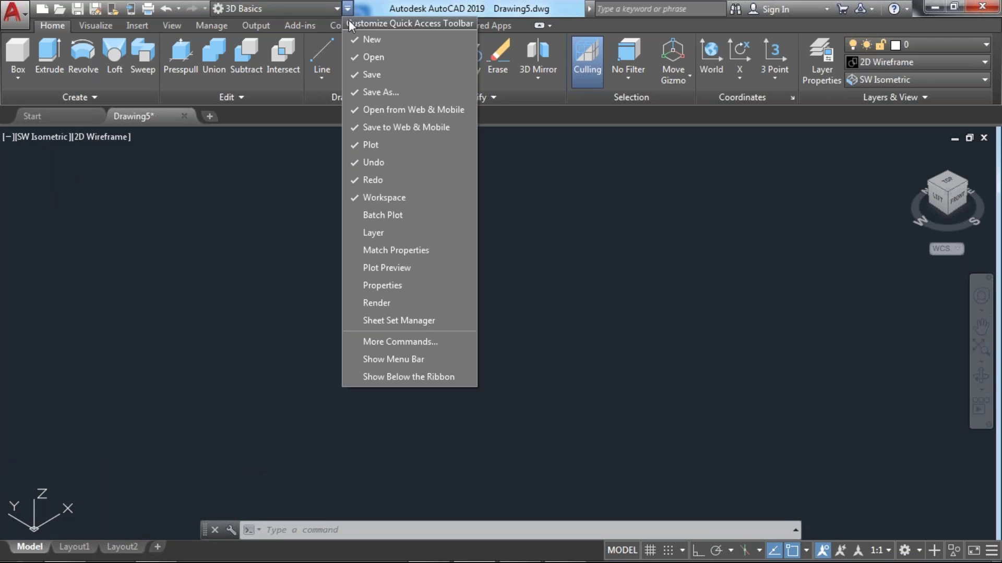
left_click(406, 365)
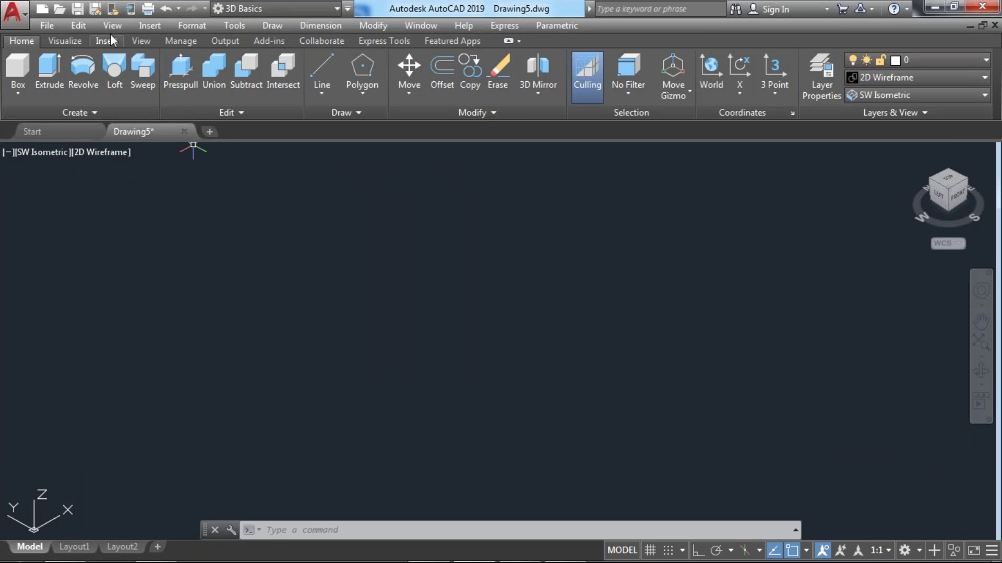
left_click(123, 25)
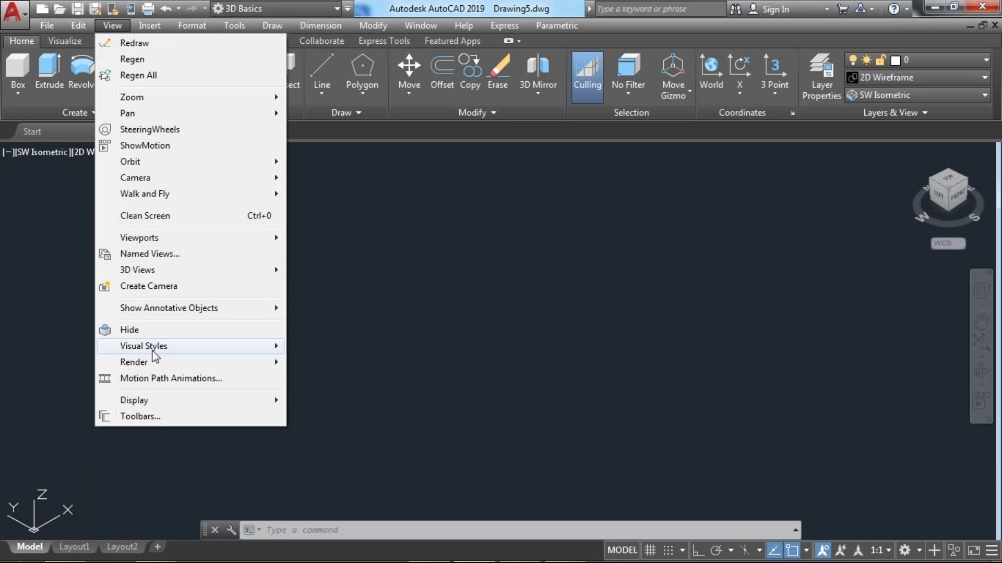
mouse_move(162, 270)
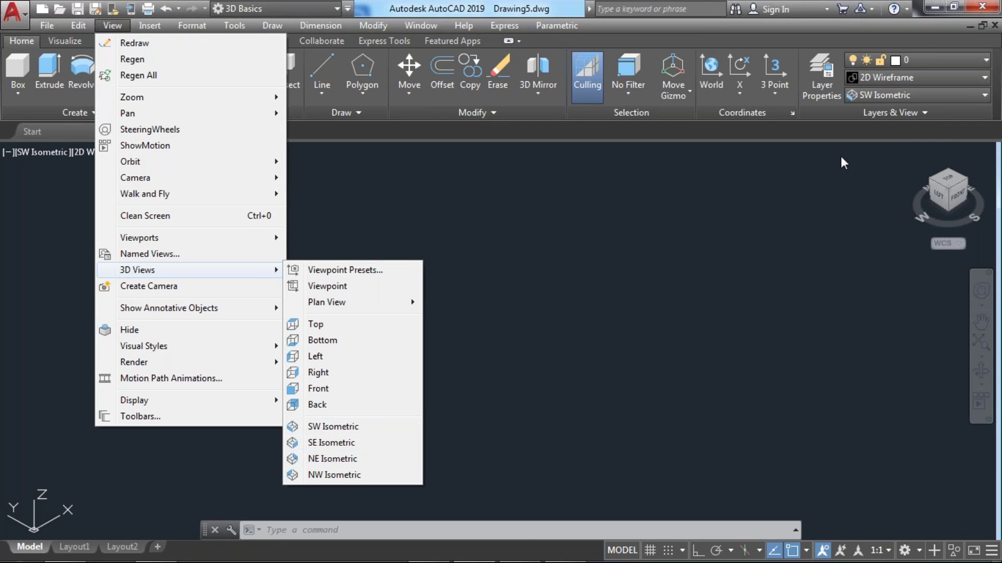
left_click(554, 243)
- Hide the ribbon so that only the menu bar remains above the drawing area
left_click(201, 26)
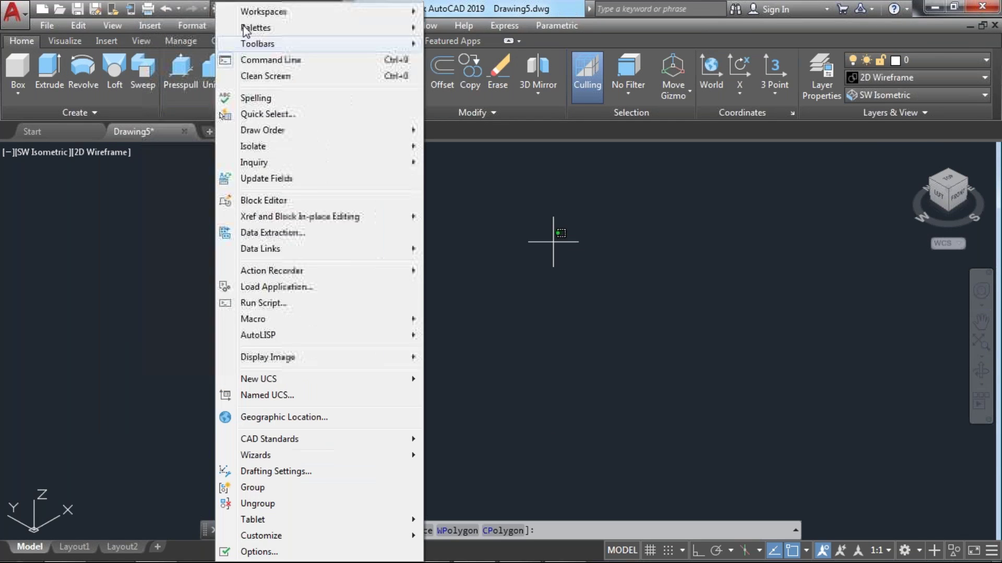
mouse_move(246, 30)
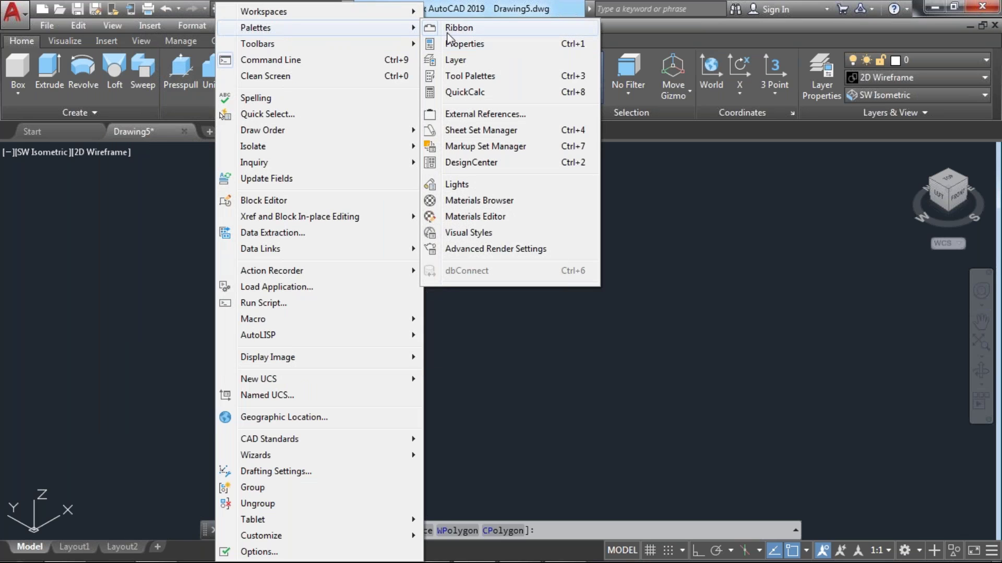
left_click(448, 29)
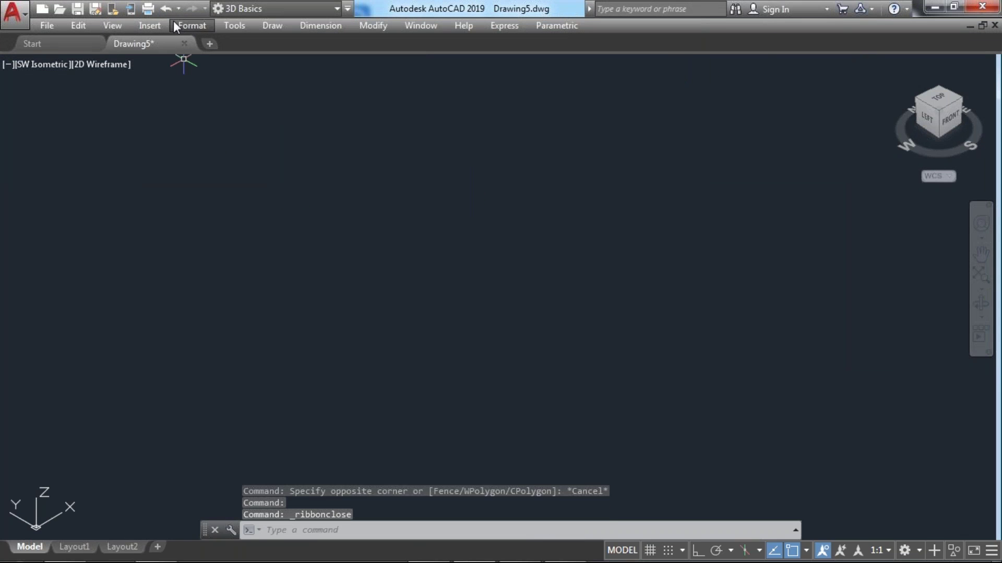
- Switch the drawing view through the SE Isometric and NE Isometric presets, ending on NW Isometric
left_click(122, 25)
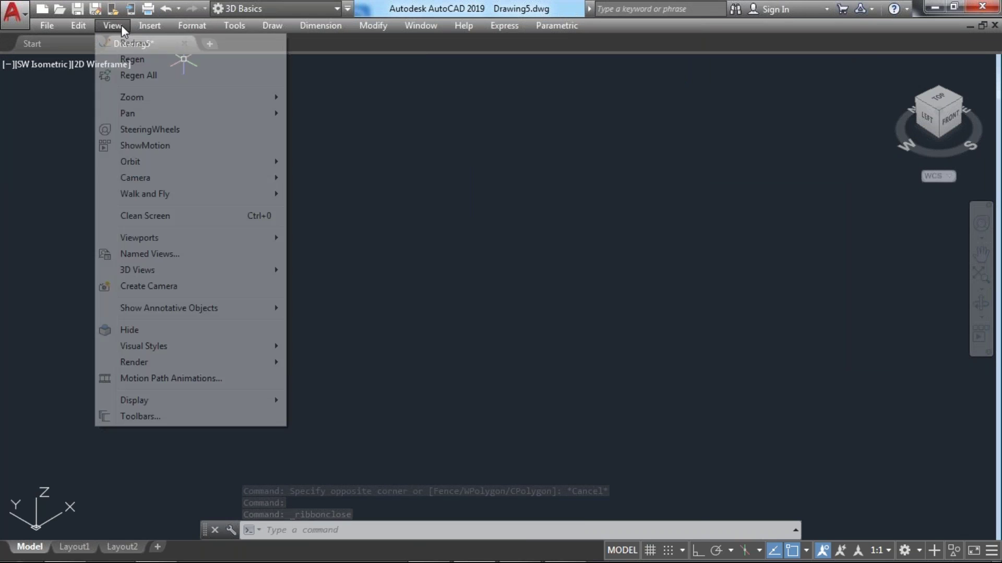
mouse_move(182, 276)
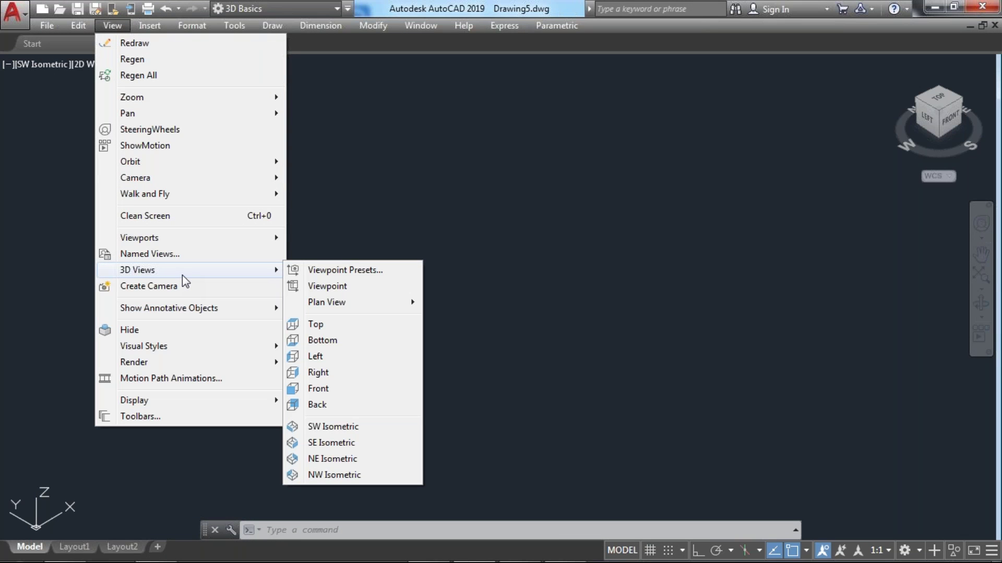
mouse_move(271, 270)
mouse_move(218, 364)
left_click(326, 444)
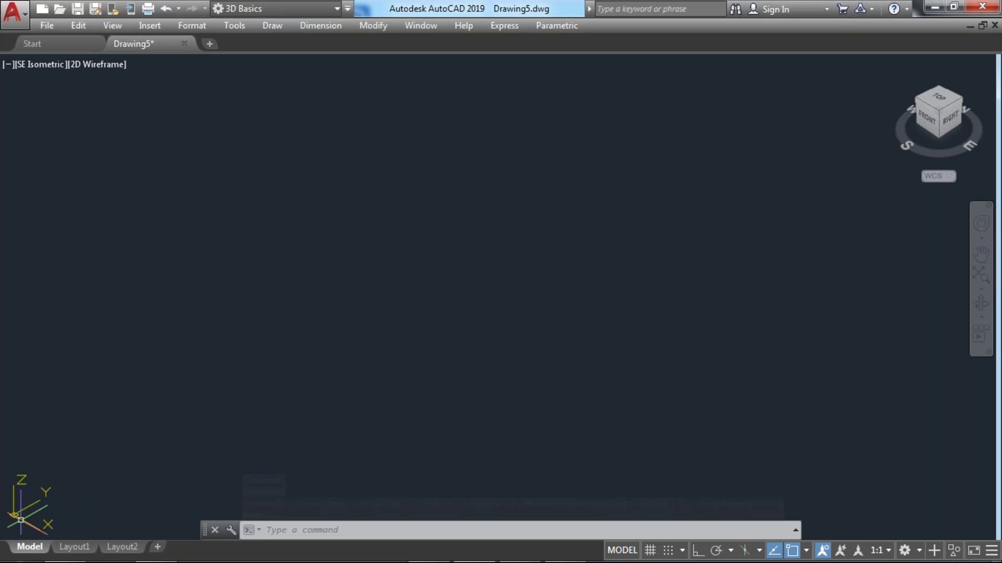
left_click(100, 26)
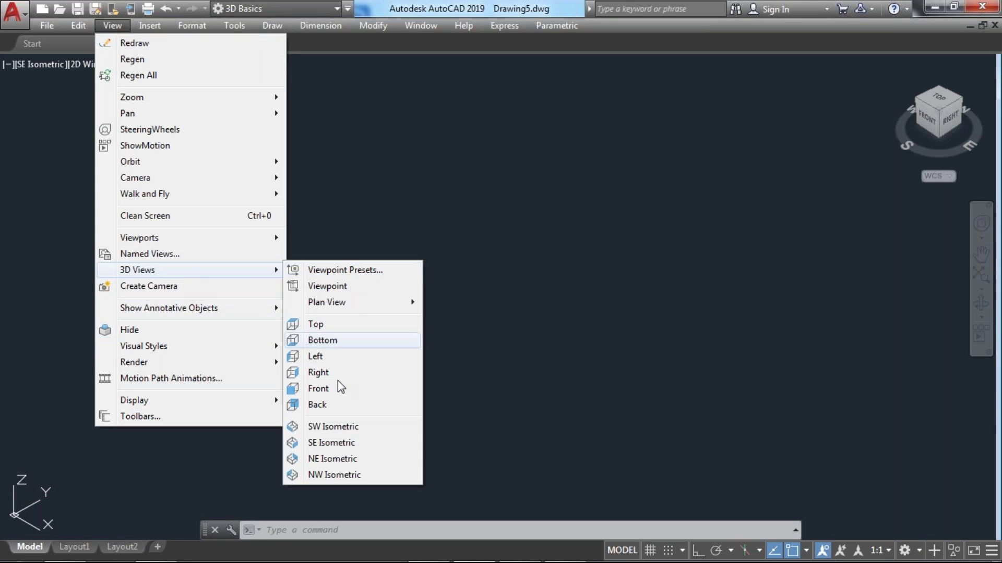
left_click(331, 461)
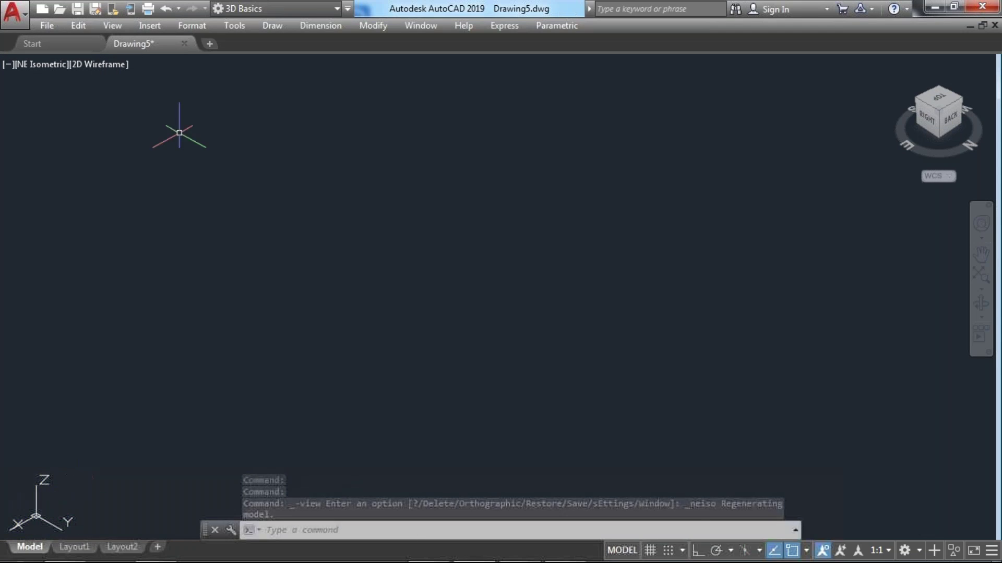
left_click(112, 25)
mouse_move(128, 270)
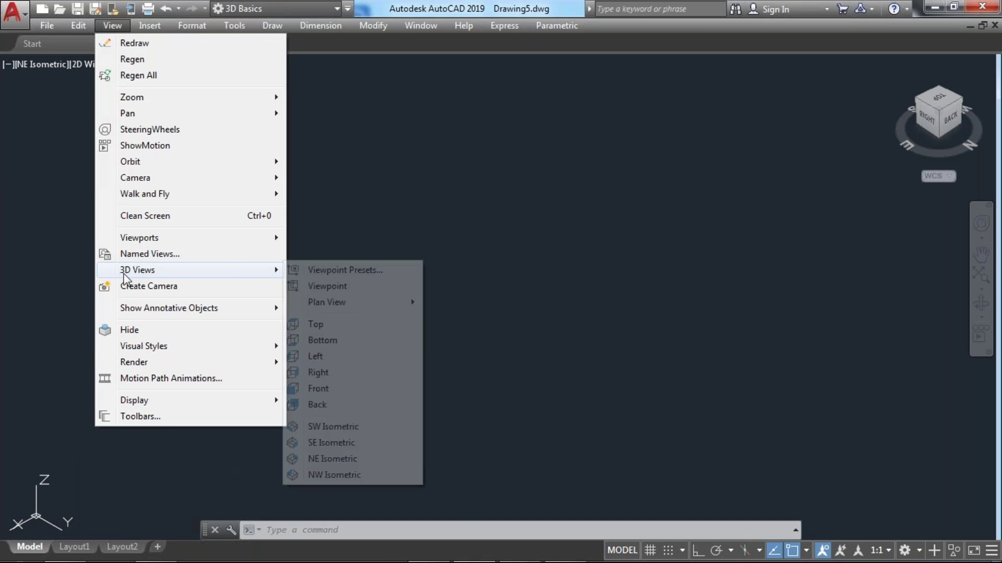
left_click(331, 475)
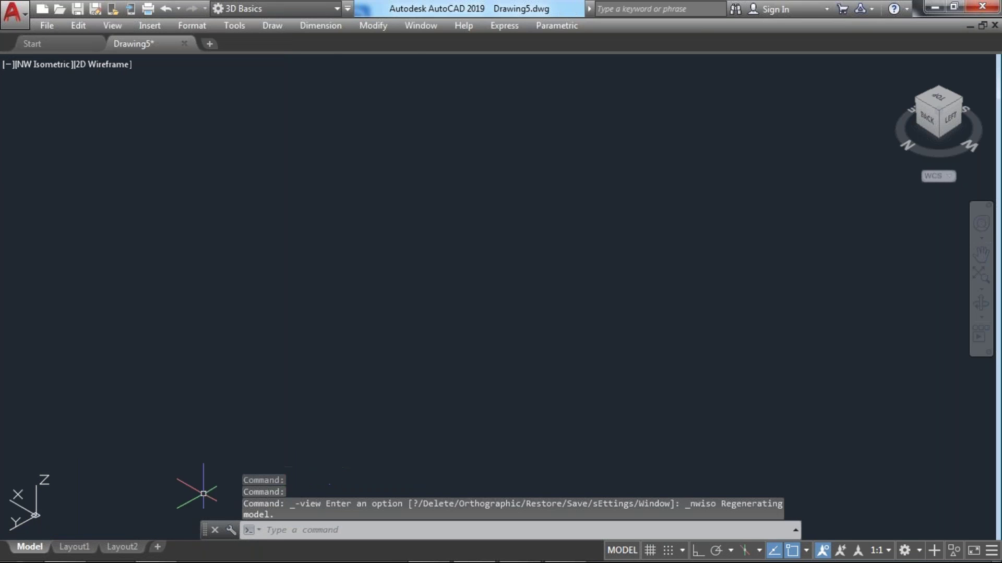
- Set the drawing view to SW Isometric and review the other preset 3D views available
left_click(123, 25)
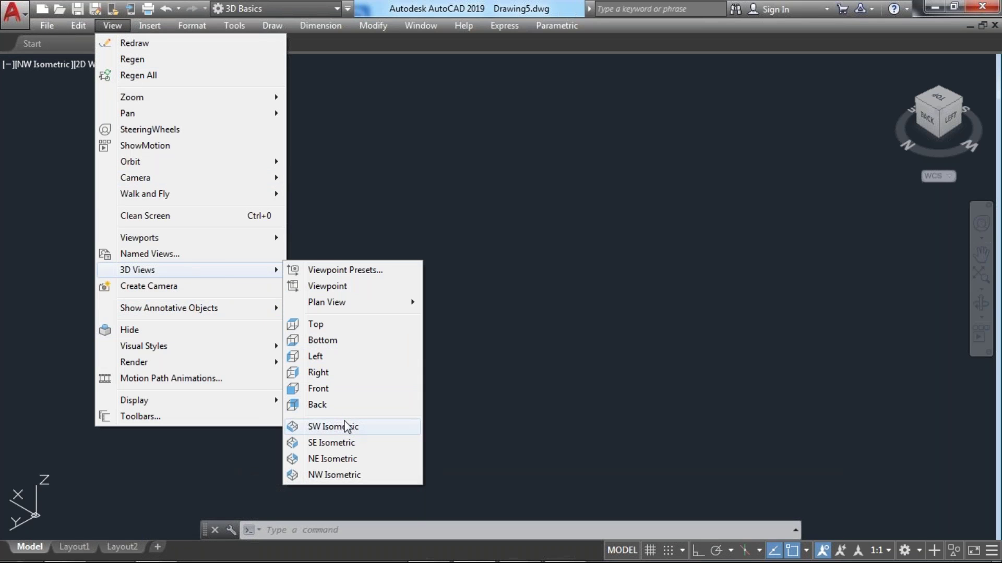
left_click(345, 427)
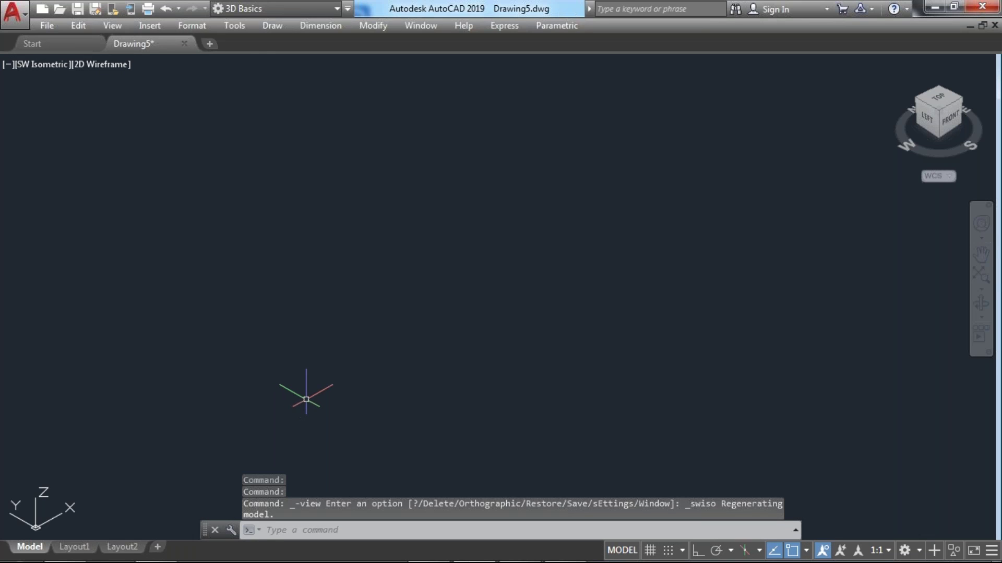
left_click(118, 28)
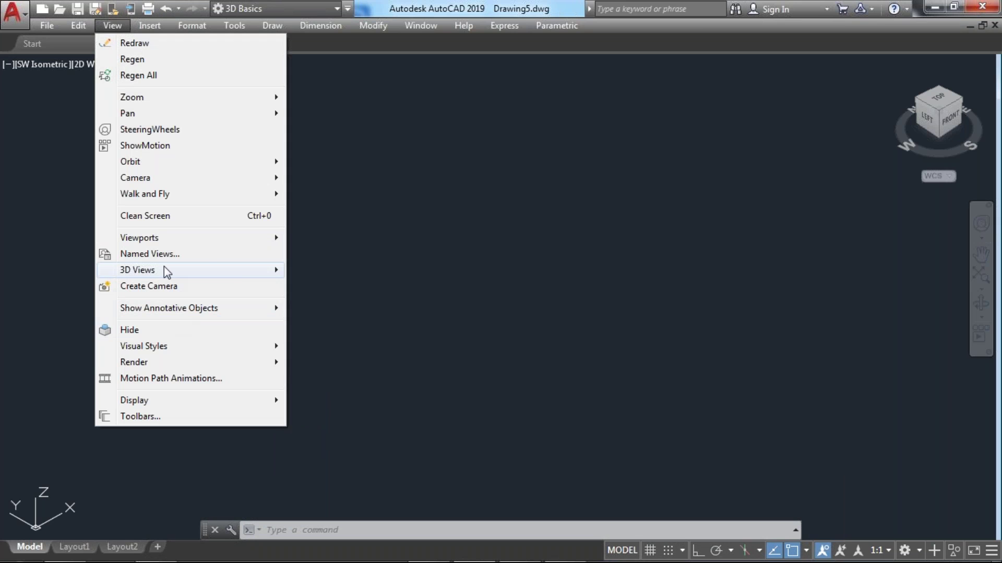
mouse_move(164, 267)
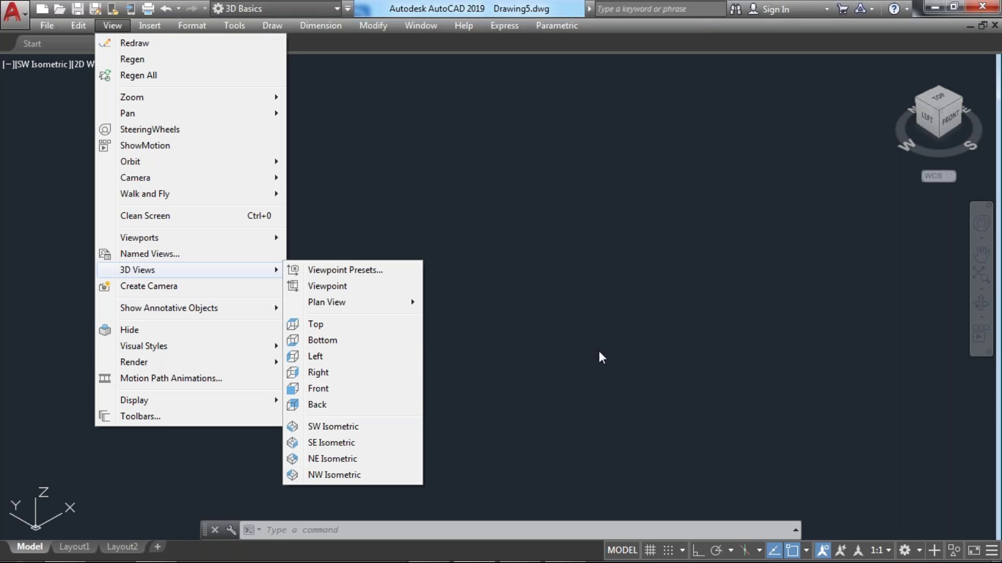
left_click(574, 346)
left_click(292, 467)
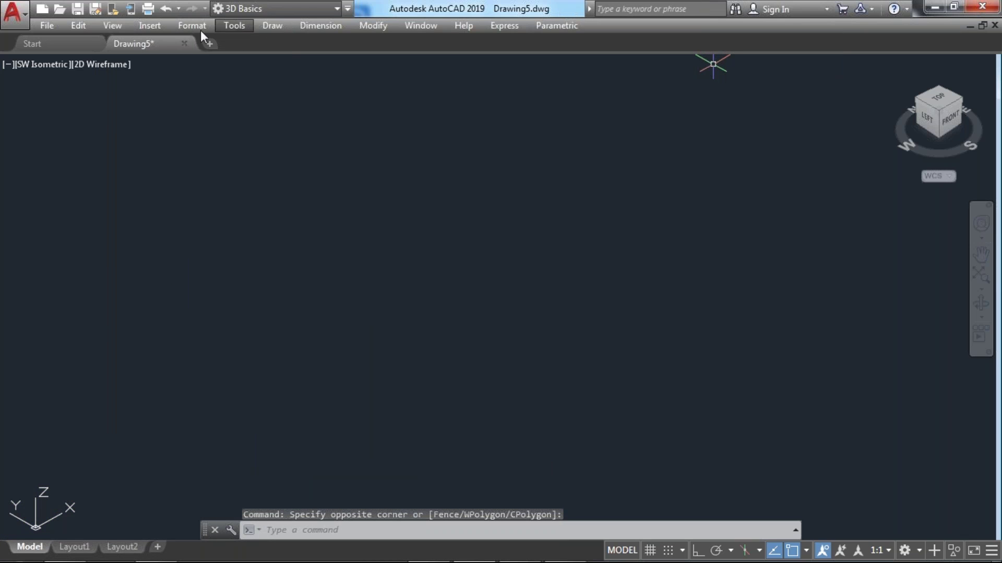
- Switch the drawing view through the Top and Front presets, ending on Front
left_click(112, 25)
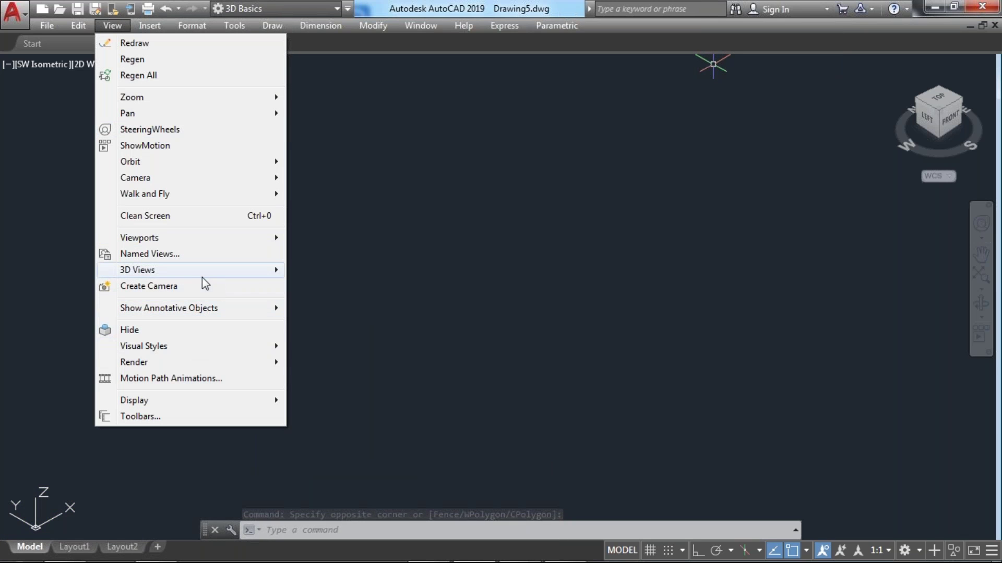
left_click(323, 326)
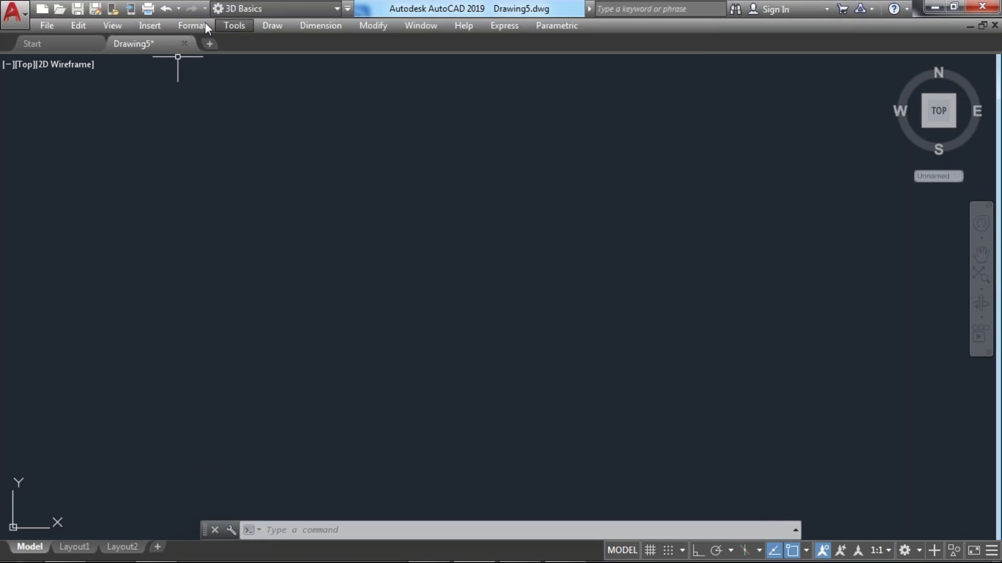
left_click(116, 22)
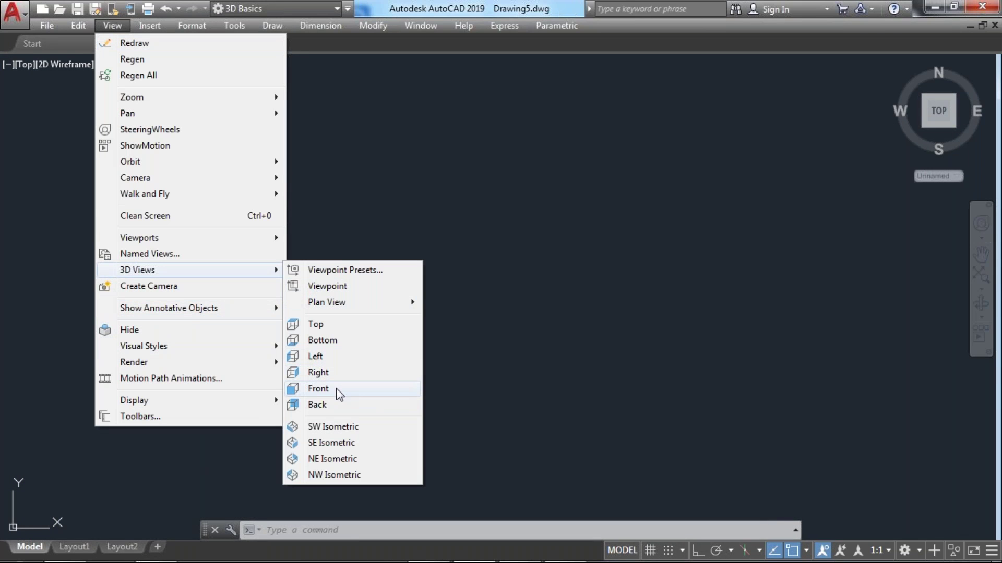
left_click(314, 390)
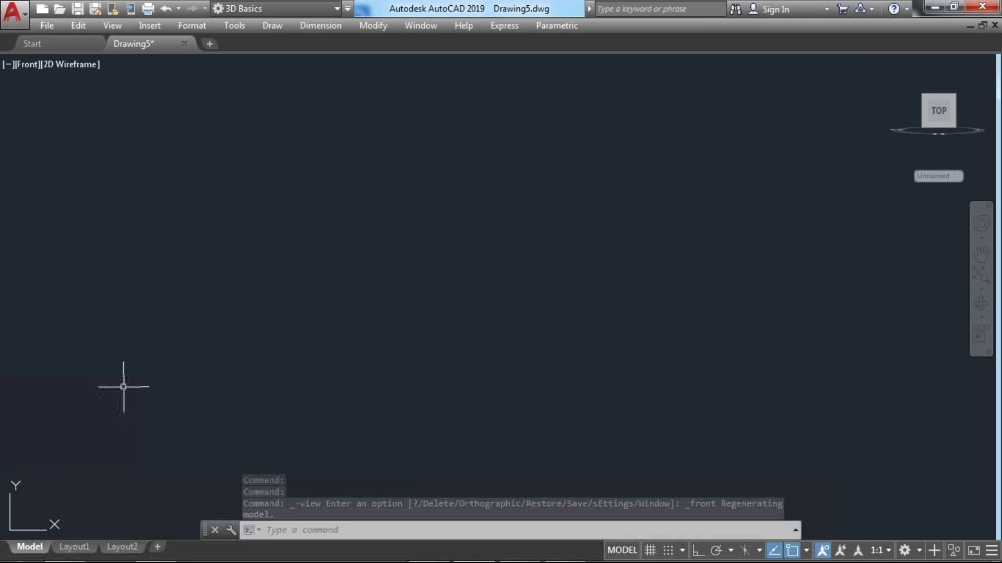
- Review the drawing, dimensioning and modifying commands available in the menu bar
left_click(272, 27)
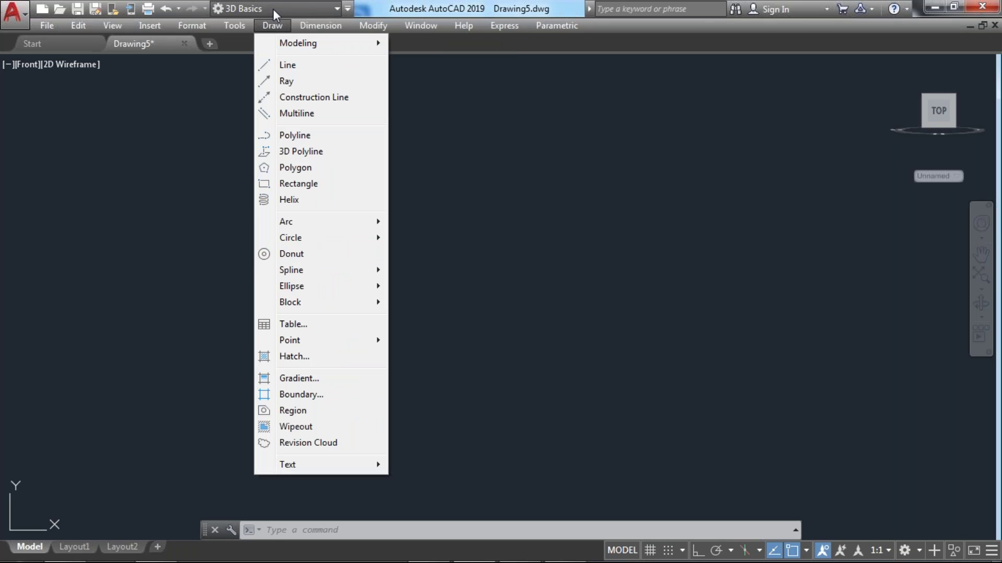
mouse_move(324, 29)
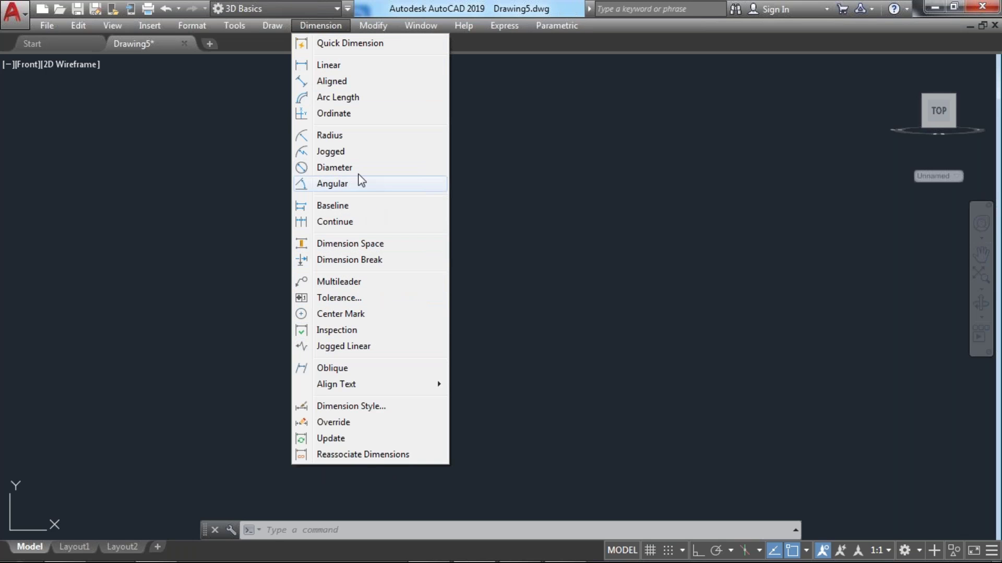
mouse_move(373, 25)
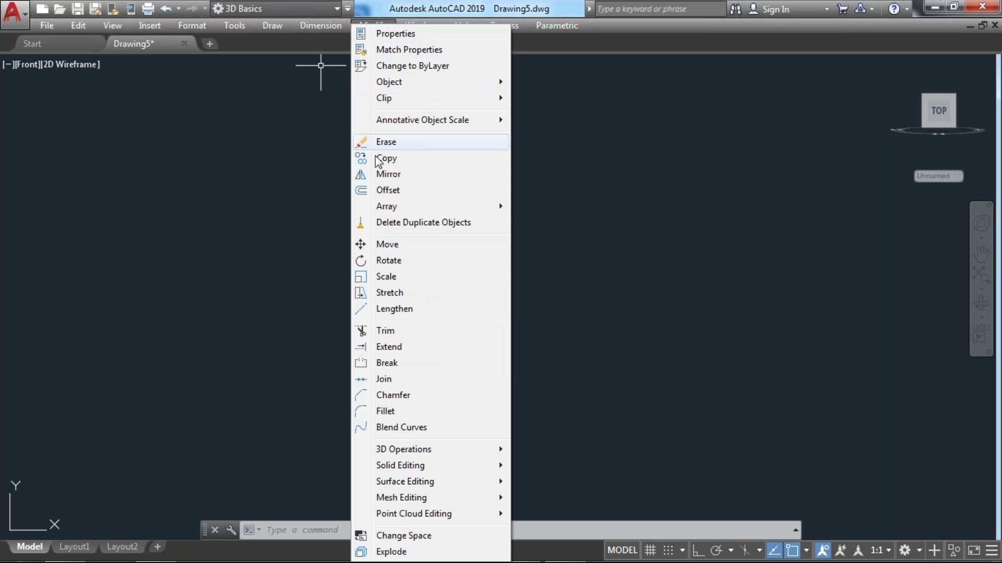
left_click(545, 226)
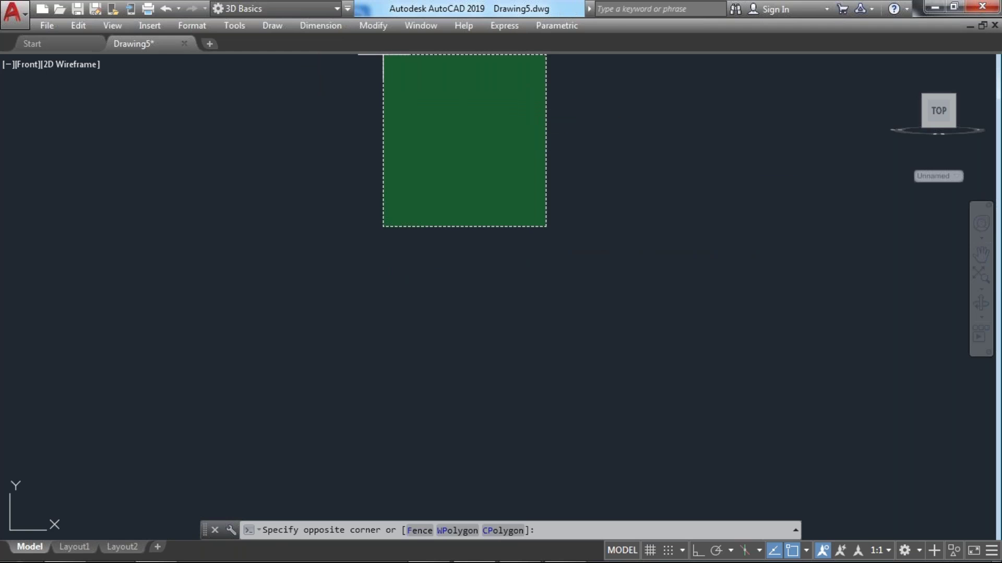
left_click(374, 26)
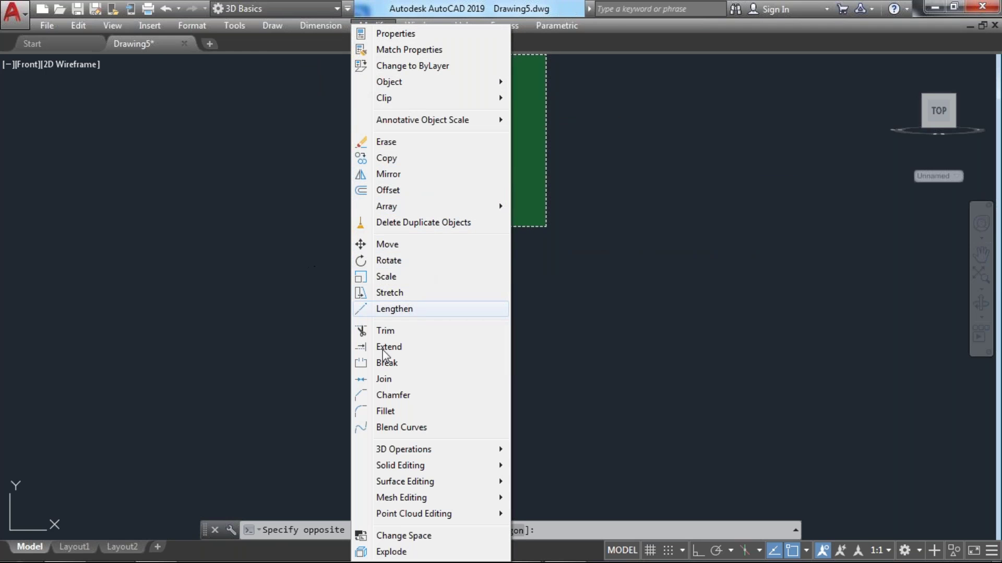
left_click(321, 128)
- Show the ribbon again and set the drawing view to SW Isometric
left_click(177, 25)
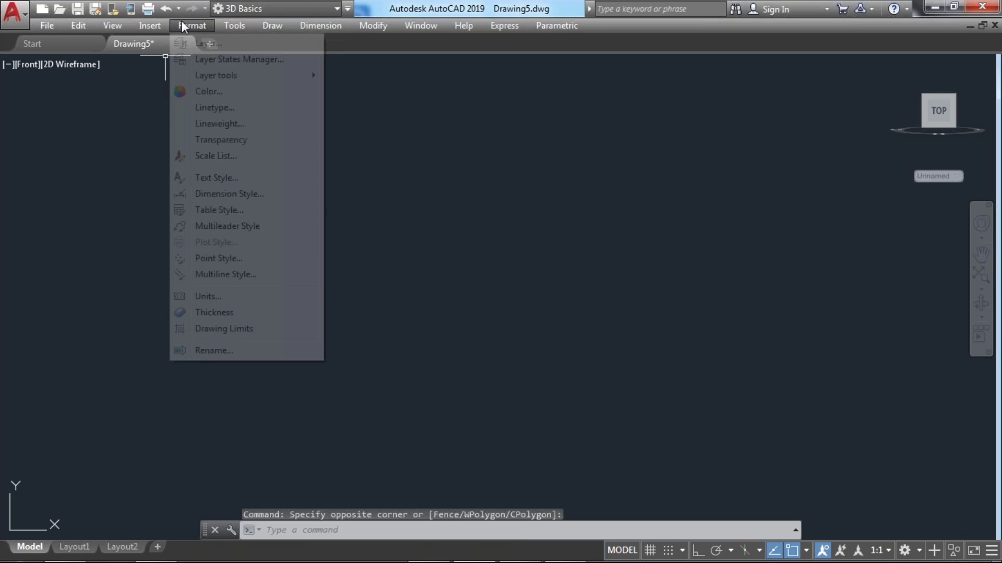
mouse_move(234, 25)
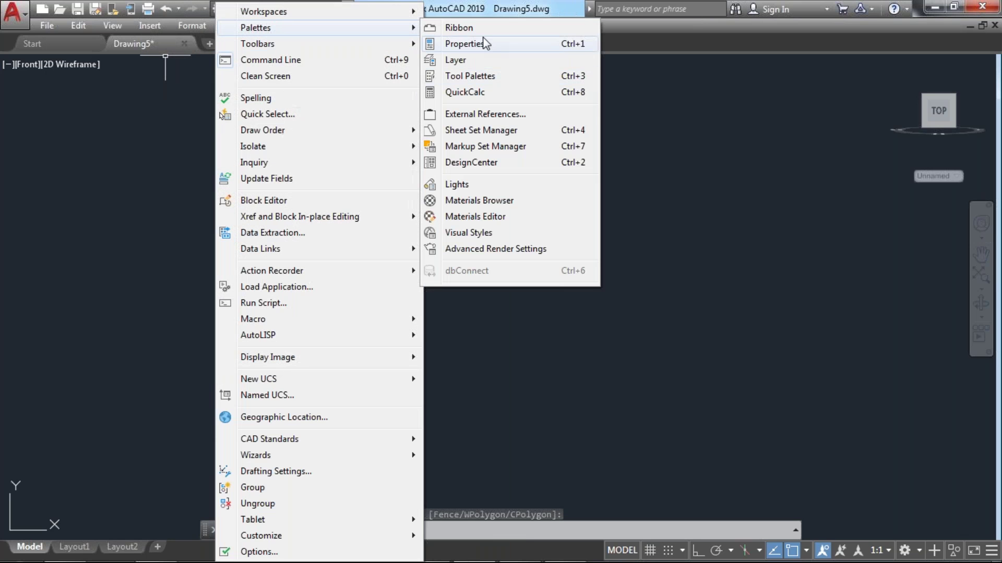
left_click(457, 27)
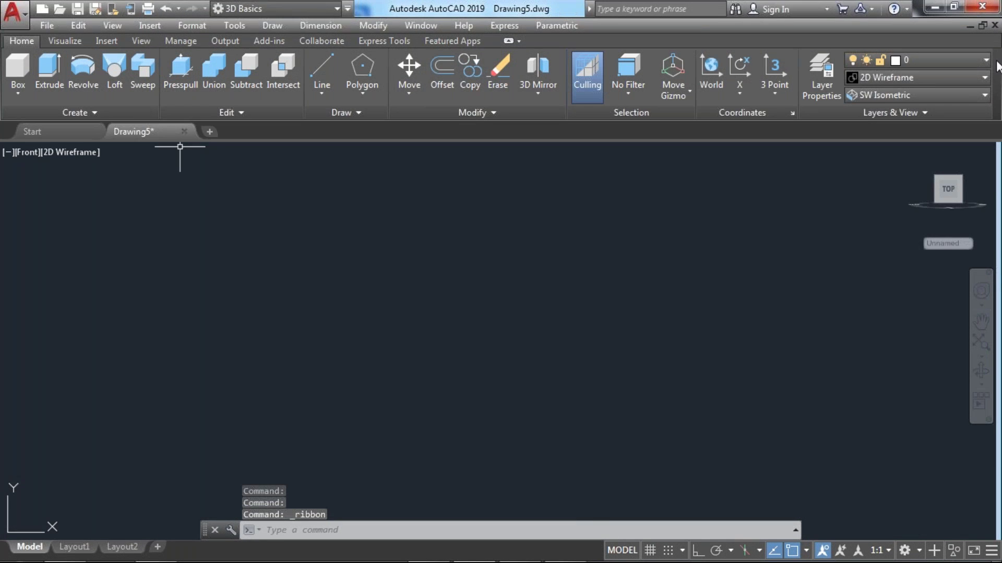
left_click(894, 96)
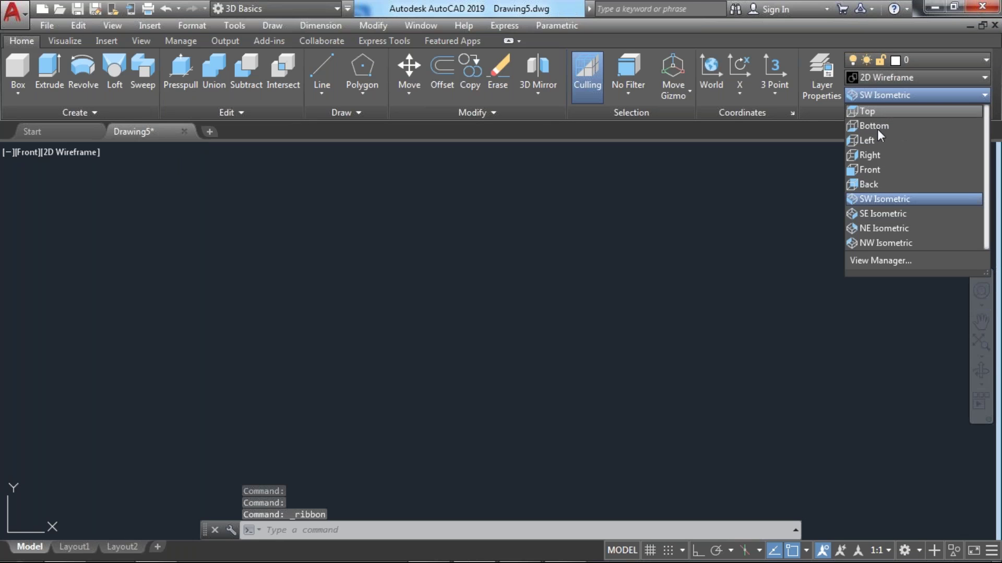
left_click(871, 197)
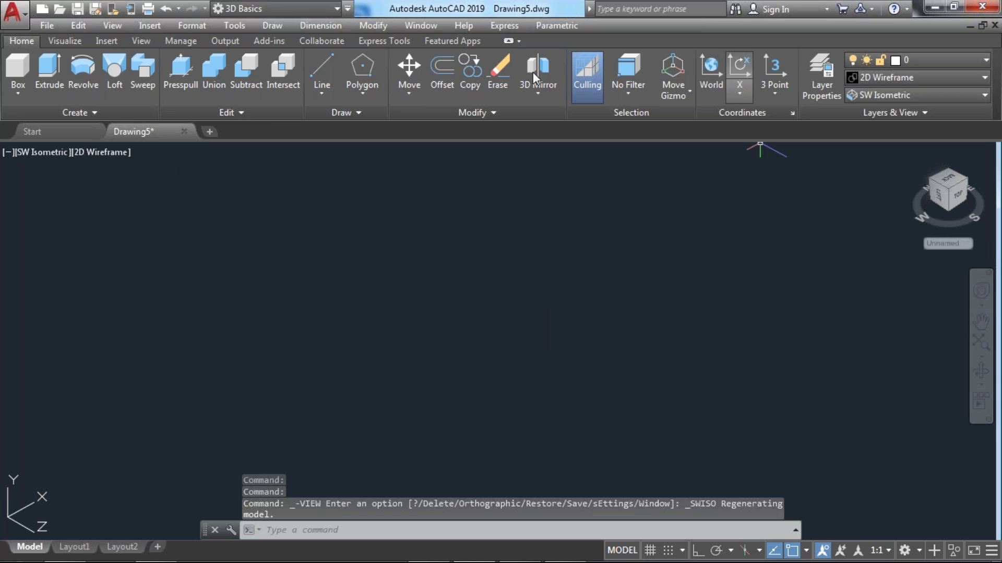
- Switch to the Top view and return to SW Isometric so that the Z axis points upward
left_click(104, 22)
mouse_move(276, 271)
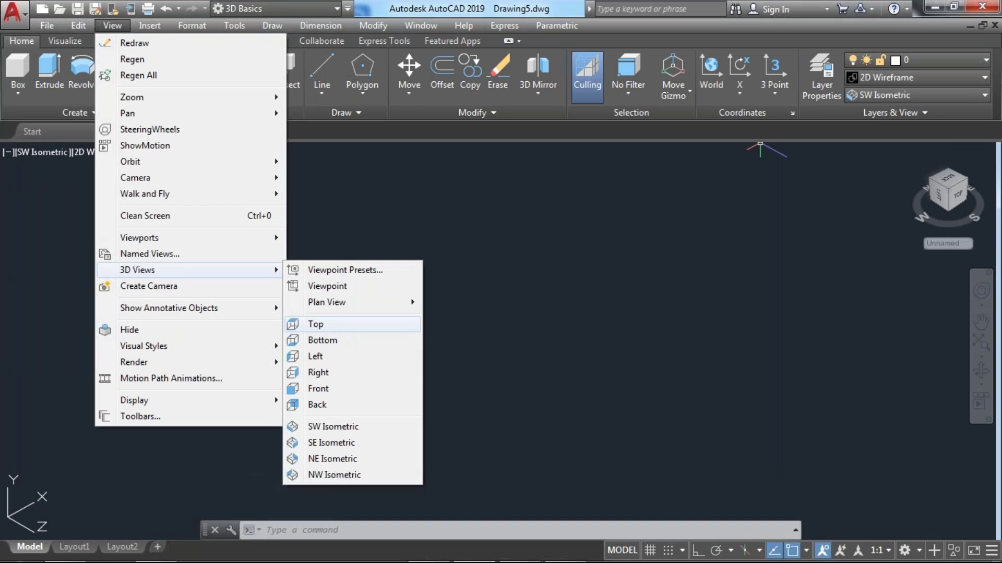
left_click(315, 324)
left_click(902, 96)
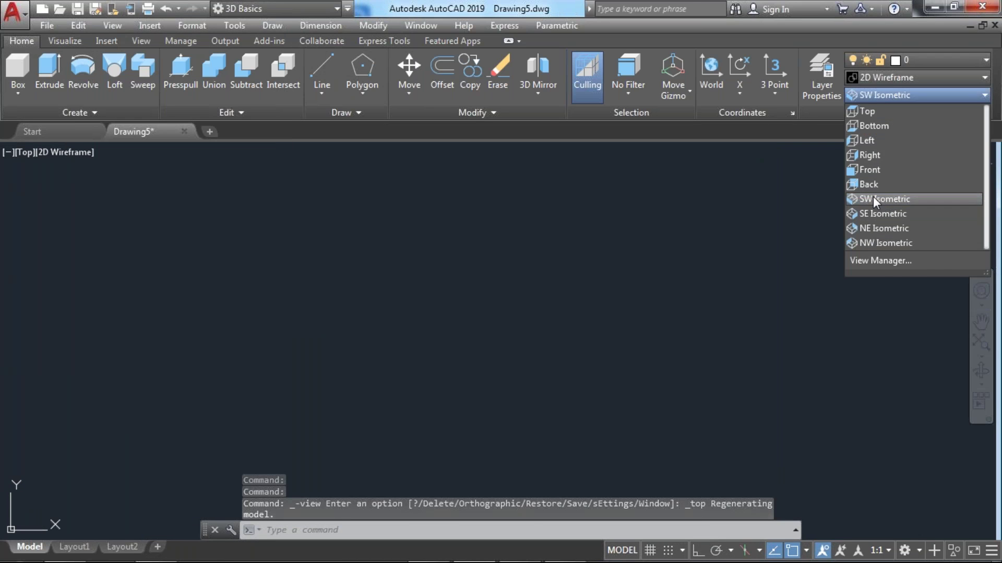
left_click(872, 198)
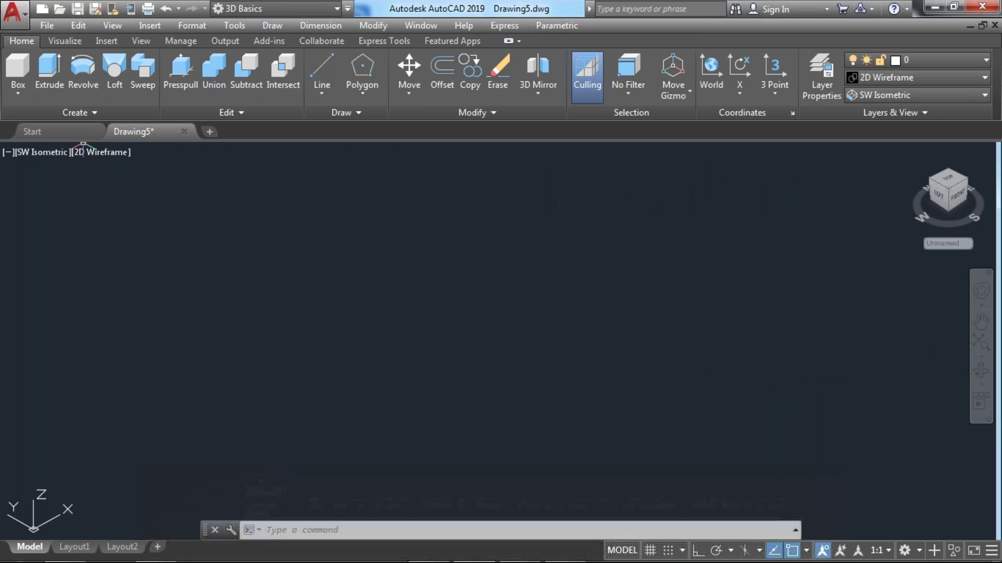
- Create a tall solid box with a base of about 45 by 84 mm, setting its height freehand
left_click(17, 65)
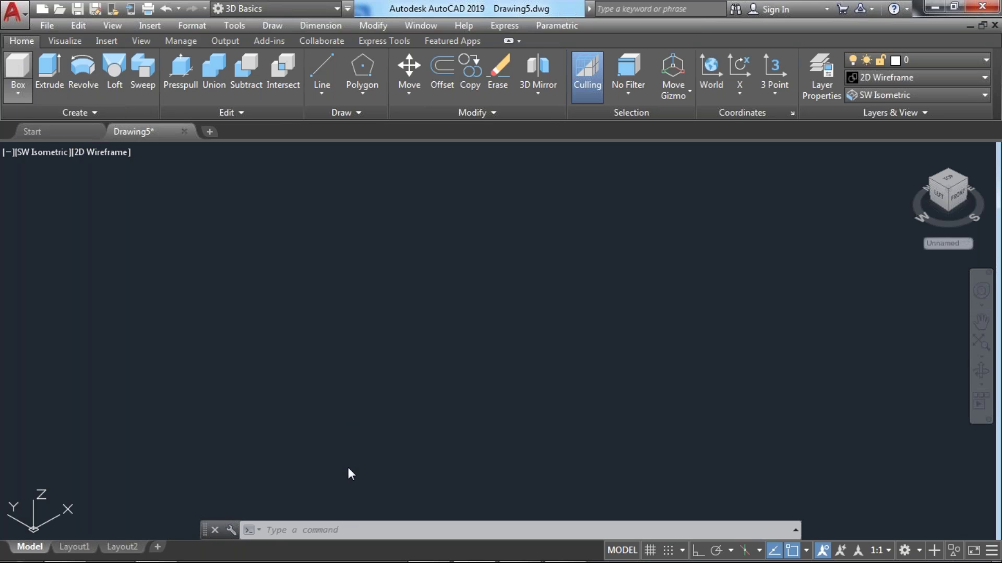
left_click(24, 64)
left_click(272, 380)
middle_click_drag(344, 244, 371, 255)
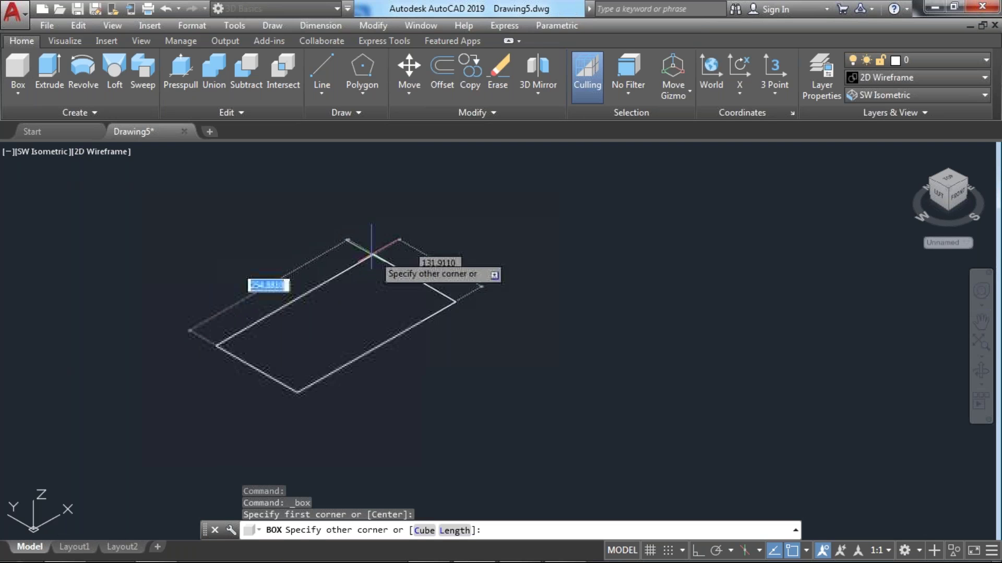
scroll(280, 311, "up", 2)
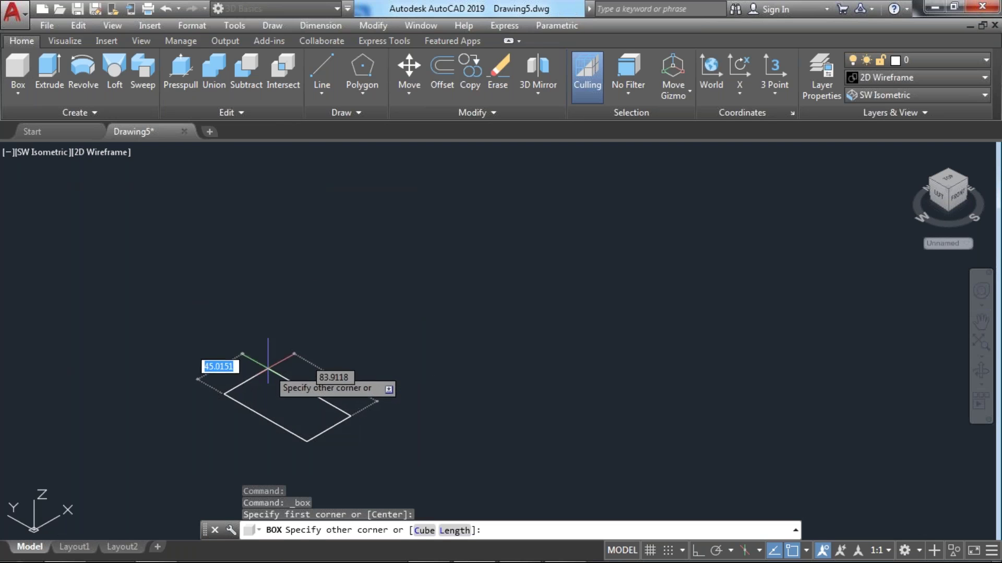
left_click(269, 365)
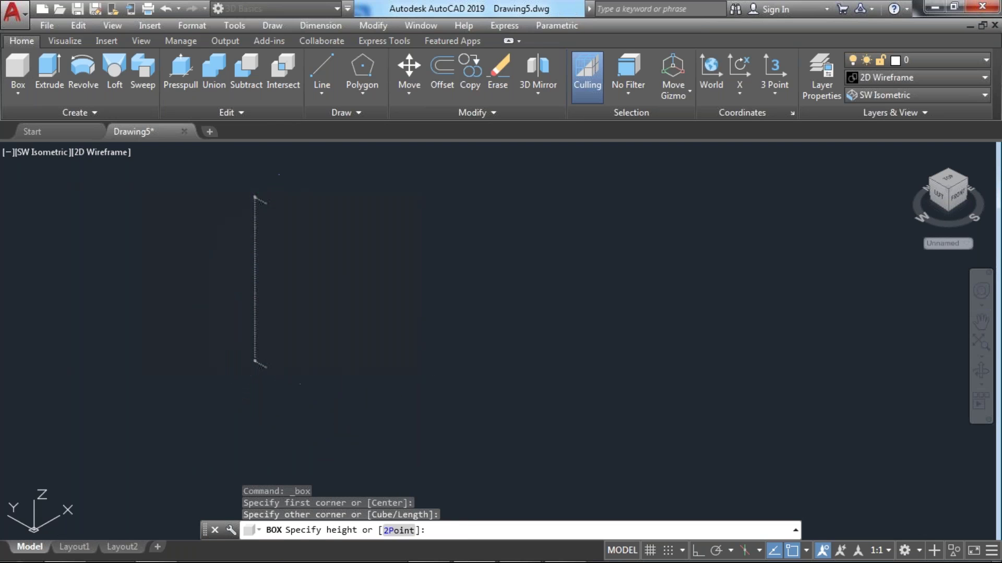
left_click(279, 202)
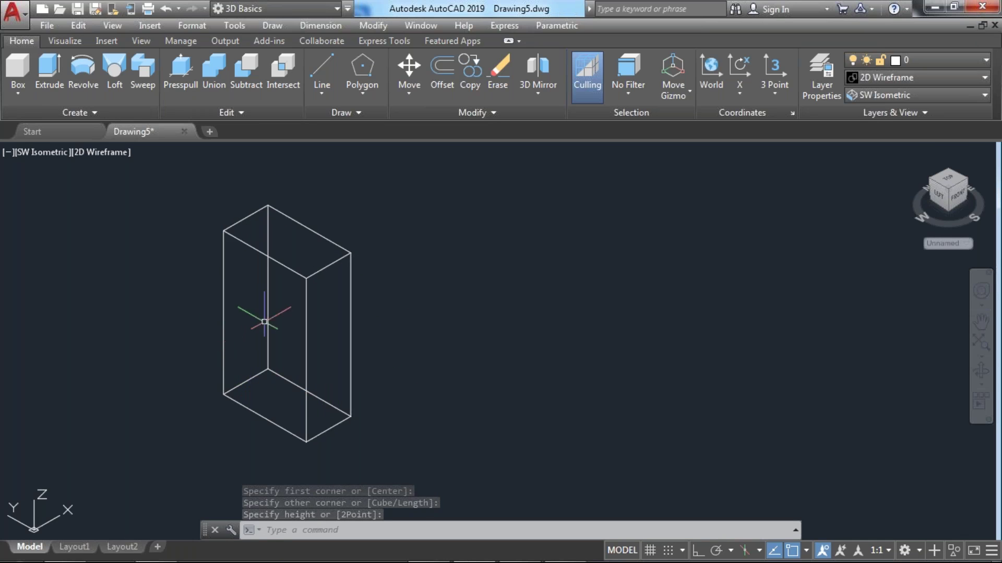
- Display the box in the Conceptual, Hidden and Realistic visual styles, ending on Shaded
left_click(882, 79)
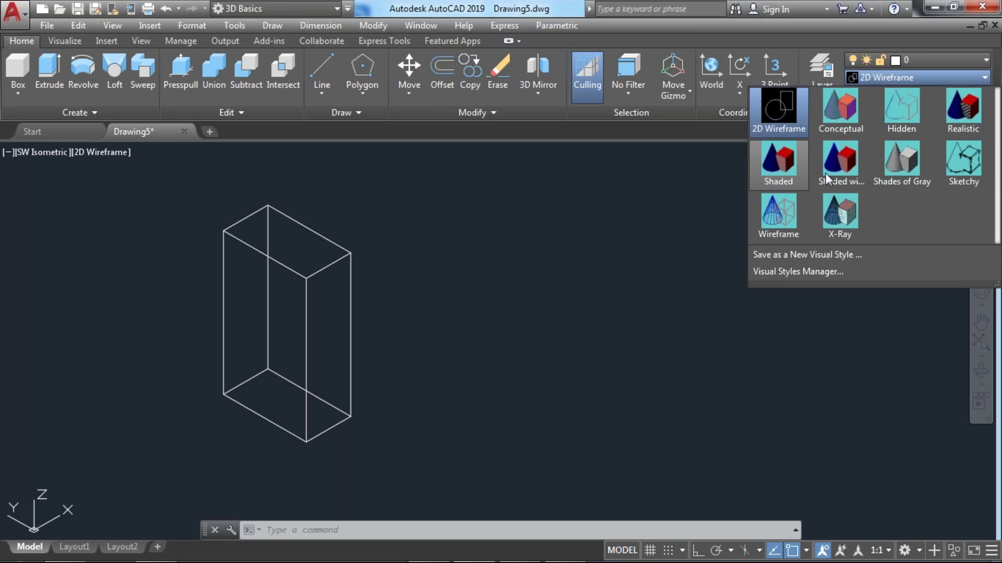
left_click(850, 113)
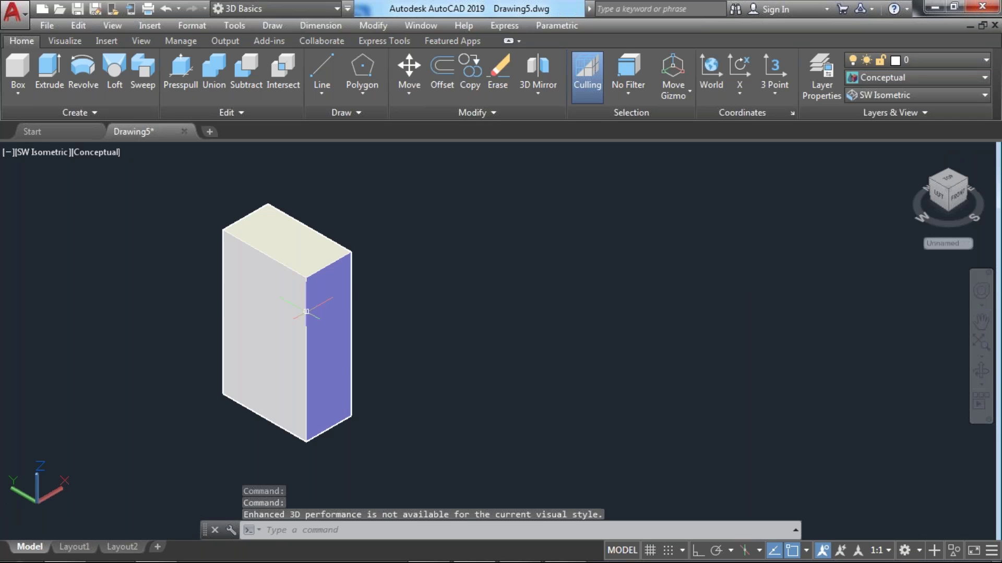
left_click(872, 82)
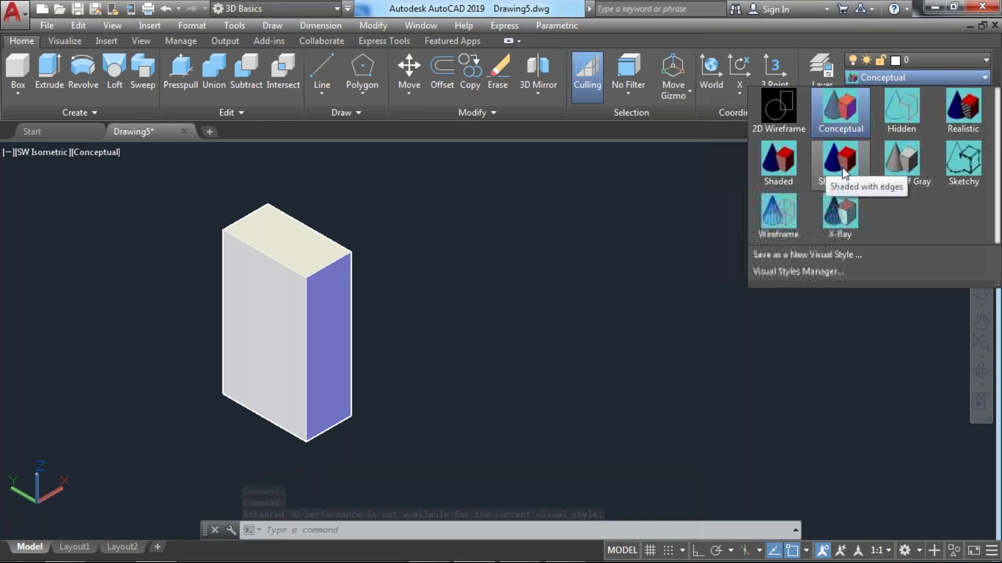
left_click(906, 117)
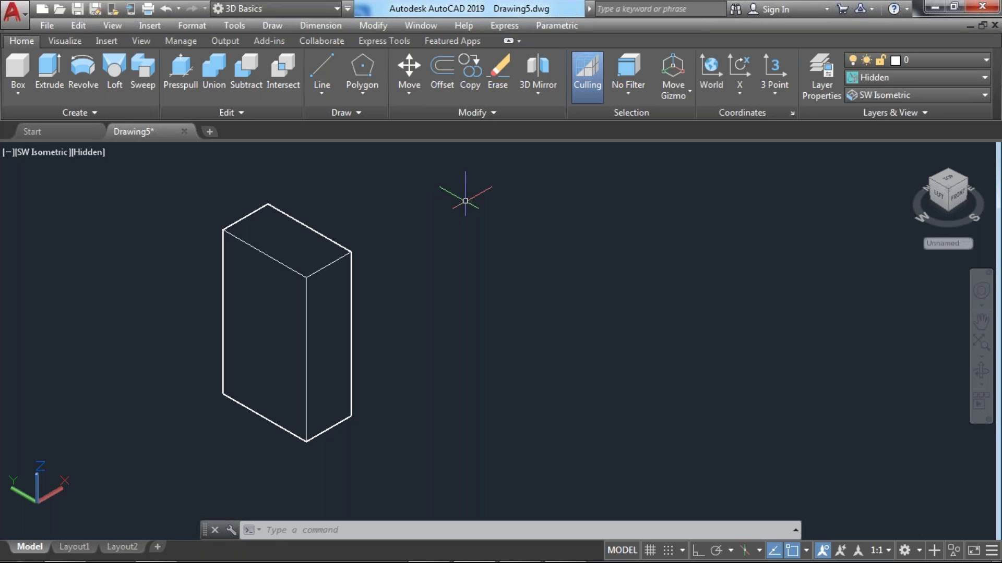
left_click(928, 77)
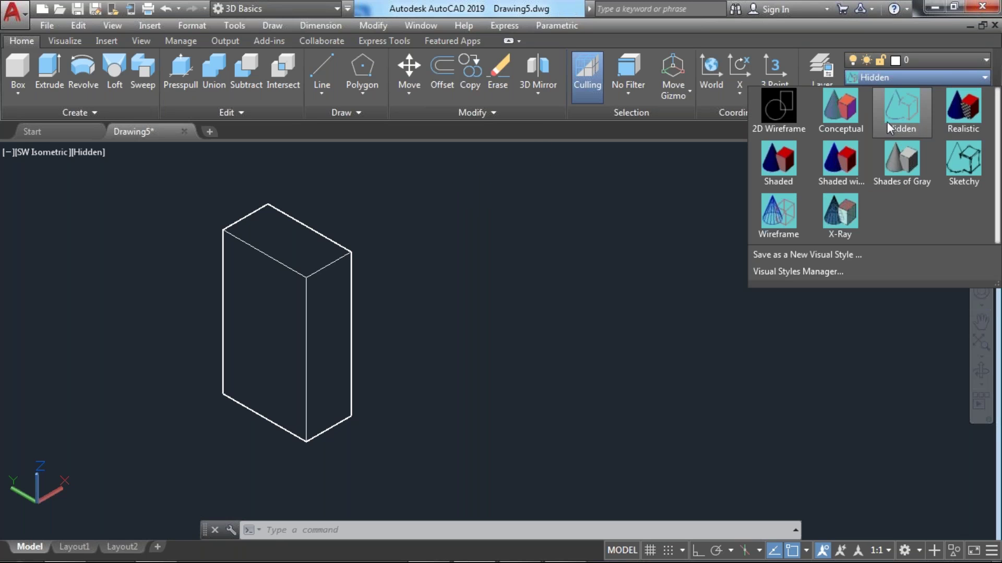
left_click(953, 111)
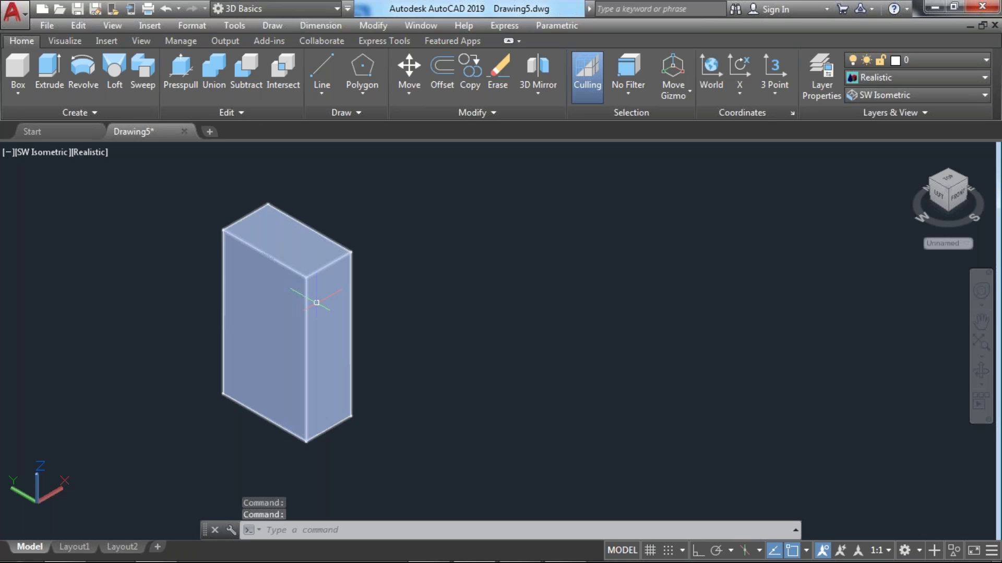
left_click(878, 76)
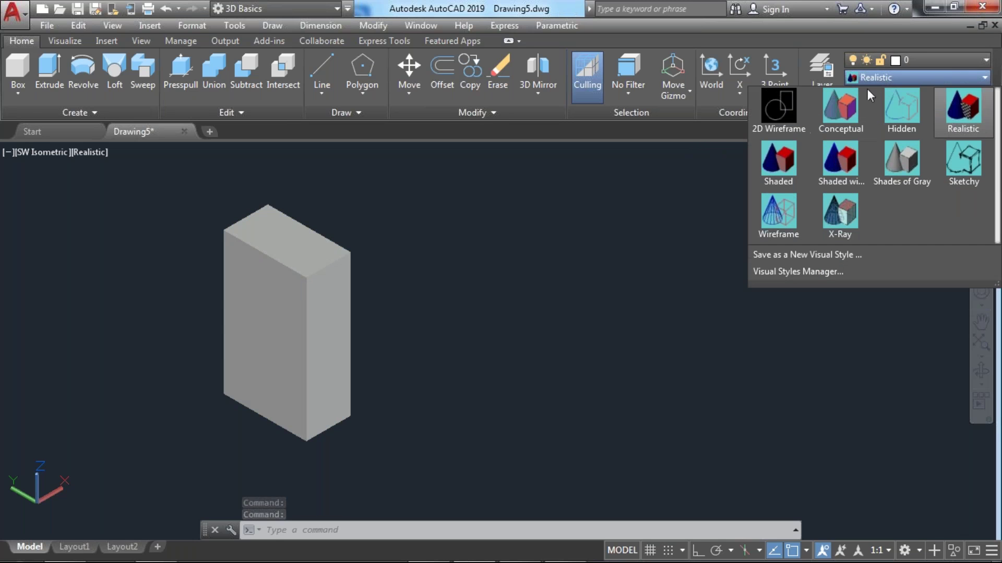
left_click(784, 164)
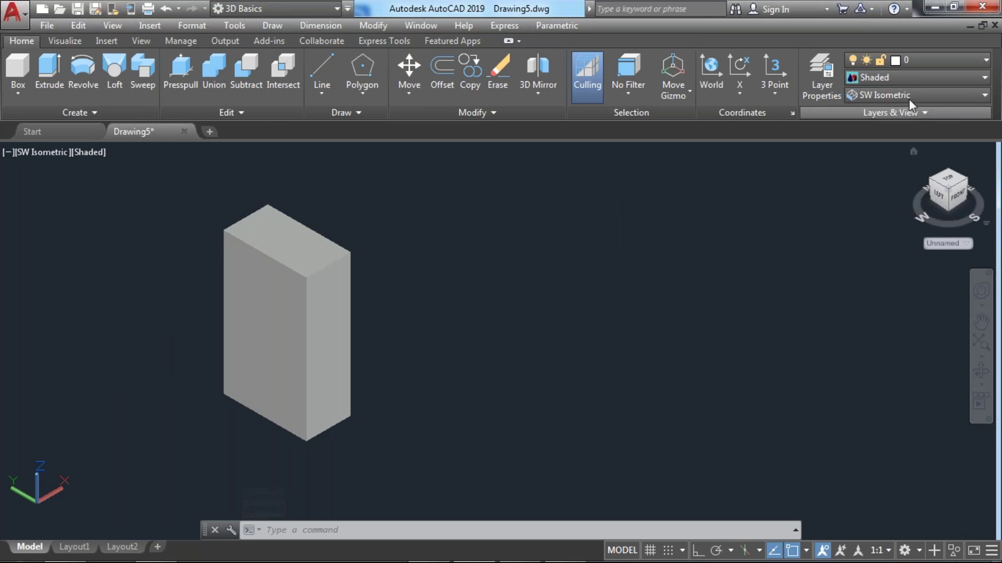
- Compare the box in the Shaded with edges and Shaded visual styles, ending on Shaded with edges
left_click(882, 80)
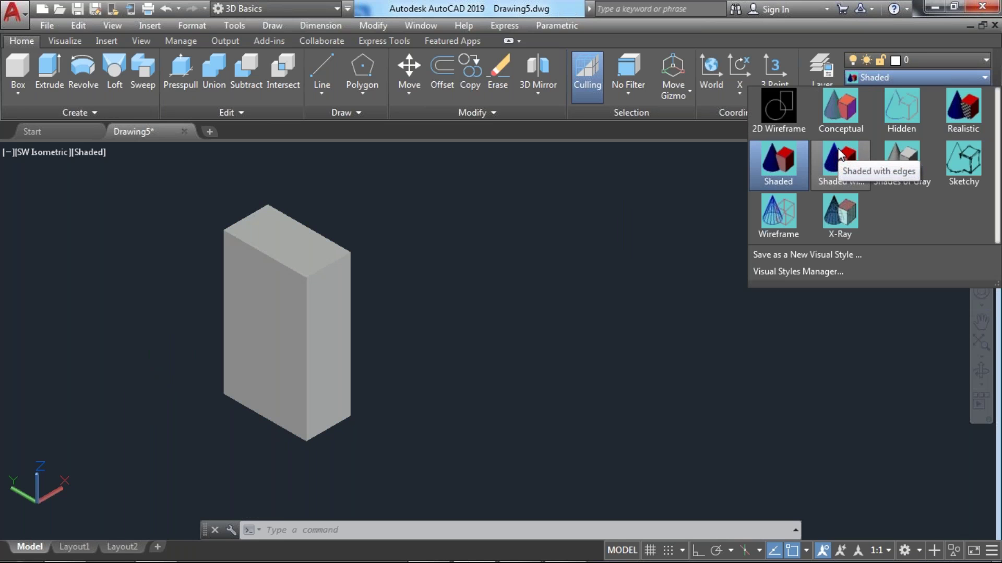
left_click(840, 154)
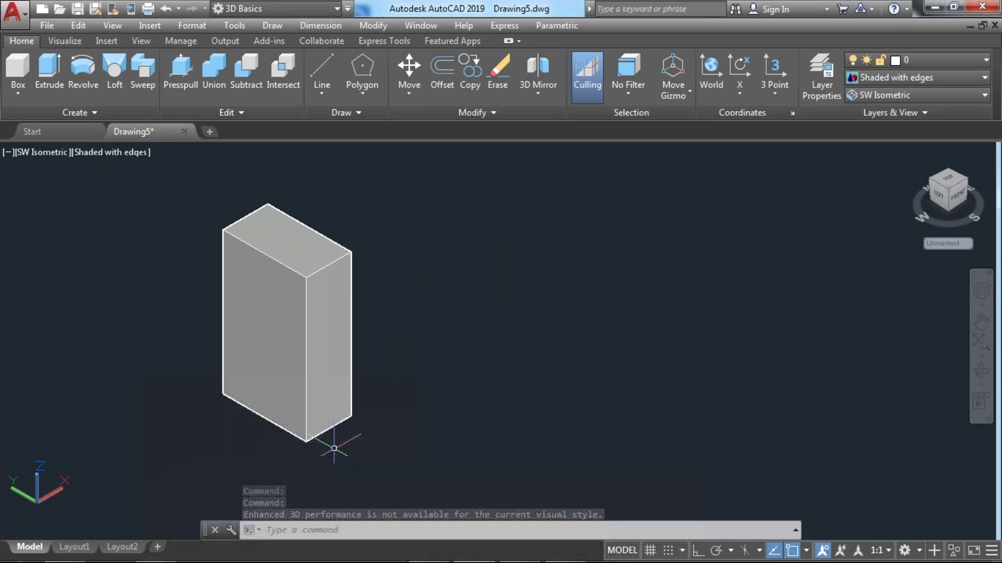
left_click(897, 77)
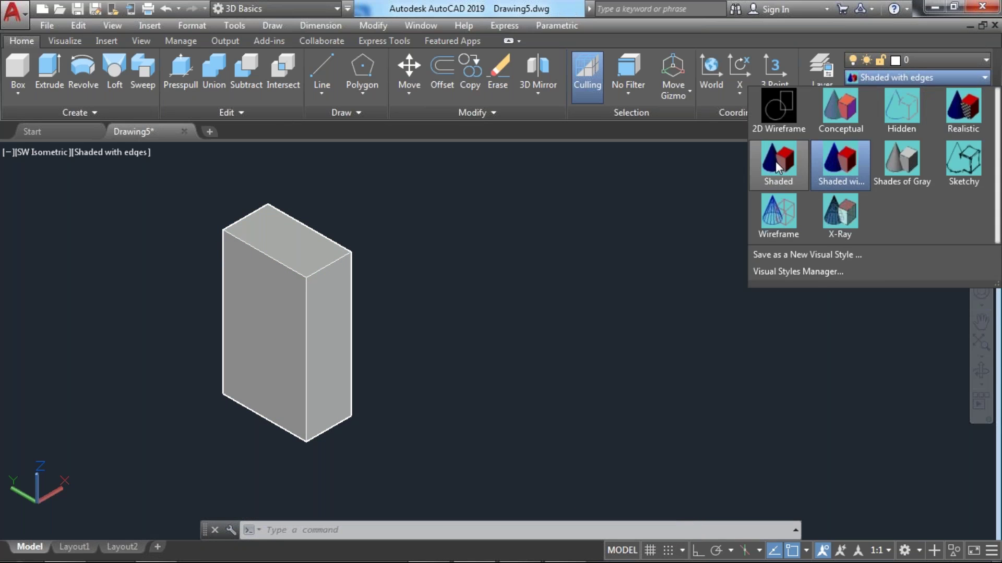
left_click(783, 158)
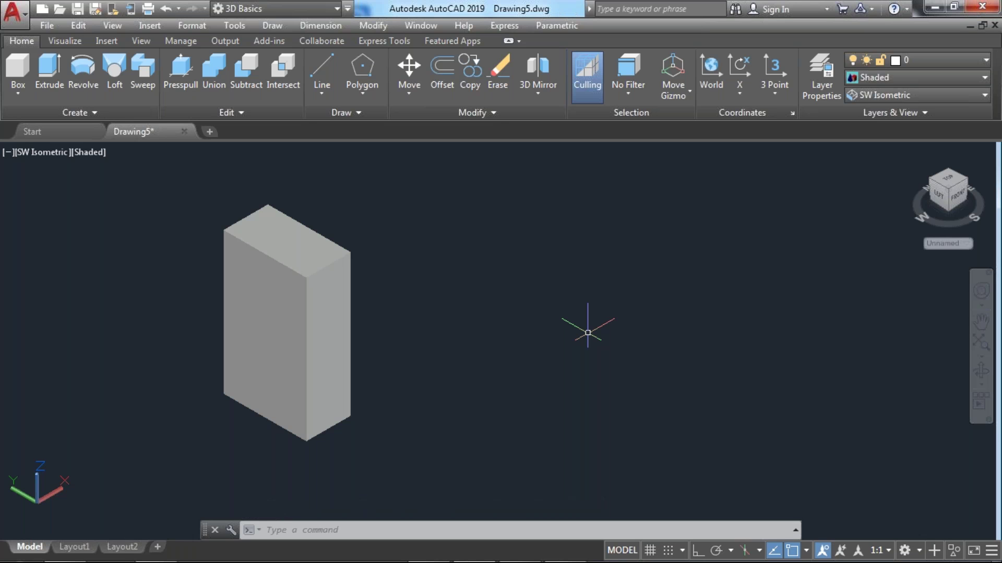
left_click(913, 74)
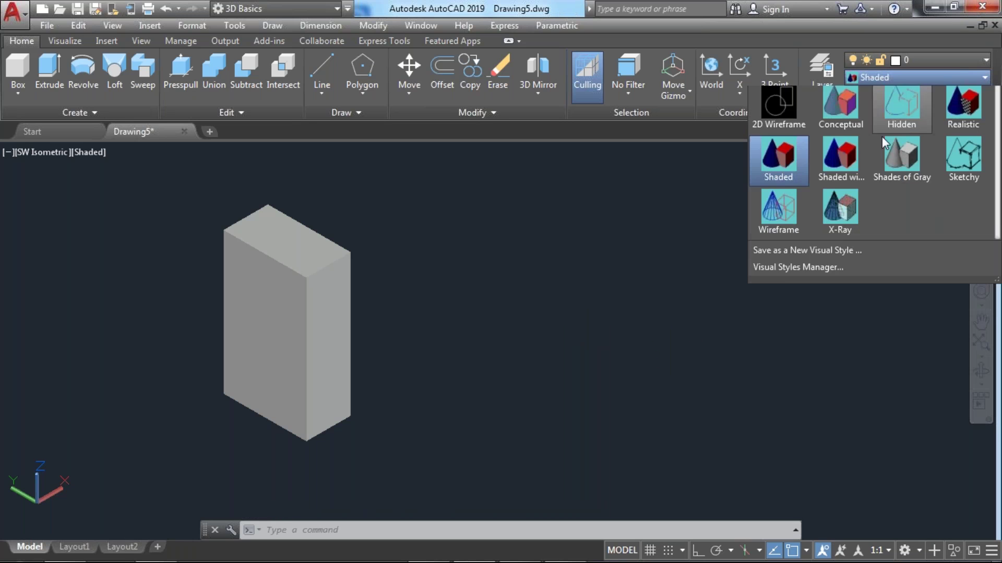
left_click(840, 165)
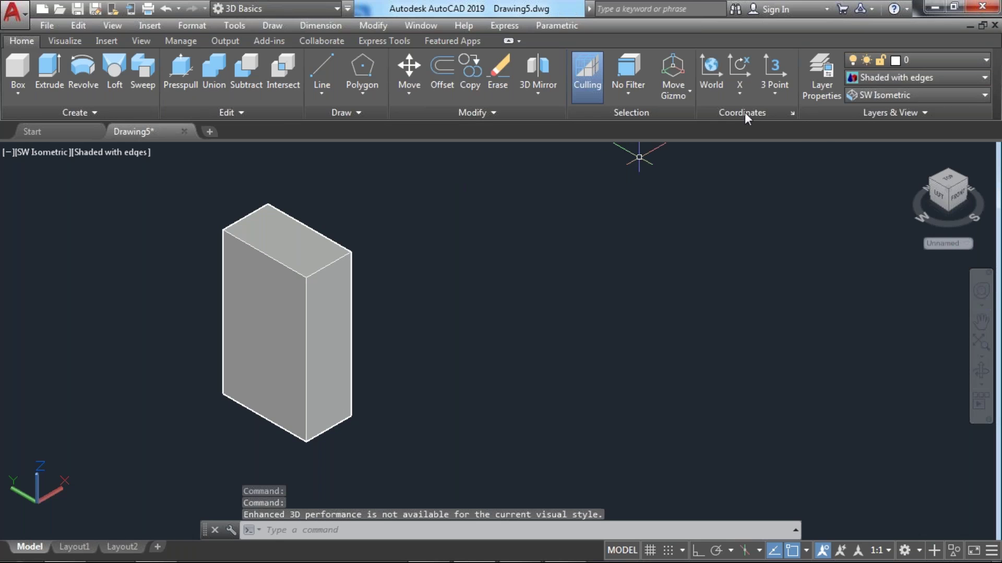
- Display the box in the Shades of Gray visual style and switch it to Sketchy
left_click(856, 79)
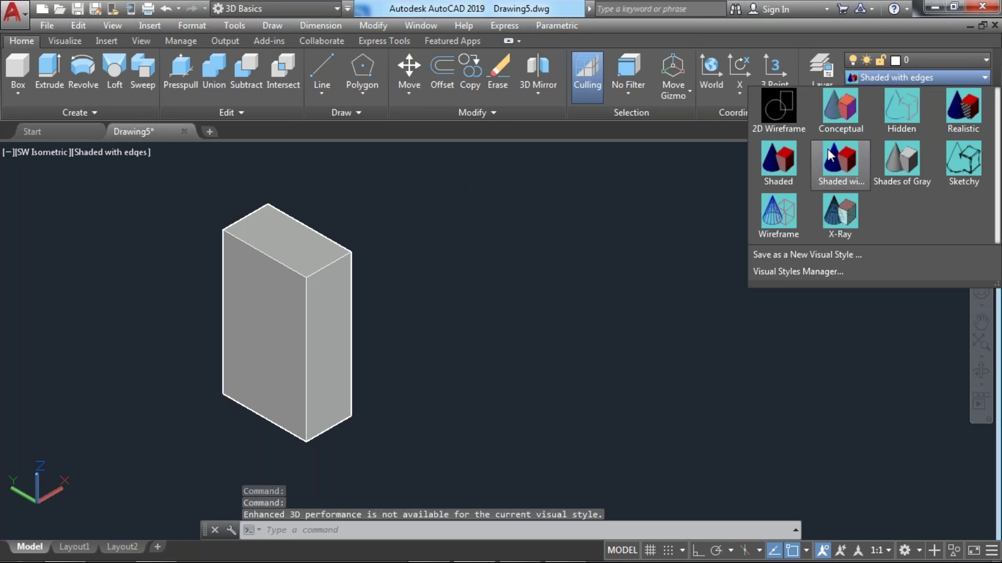
left_click(915, 167)
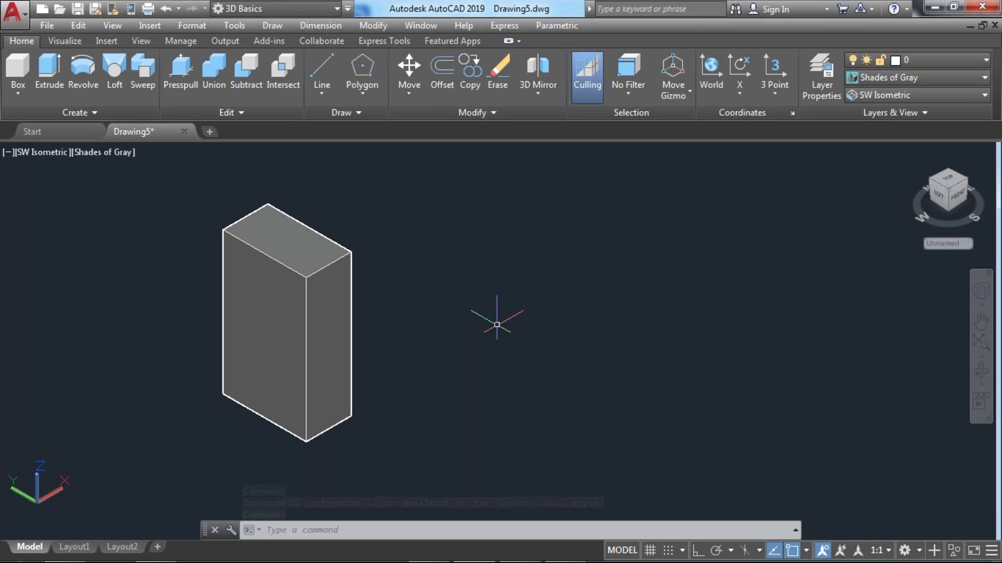
left_click(887, 79)
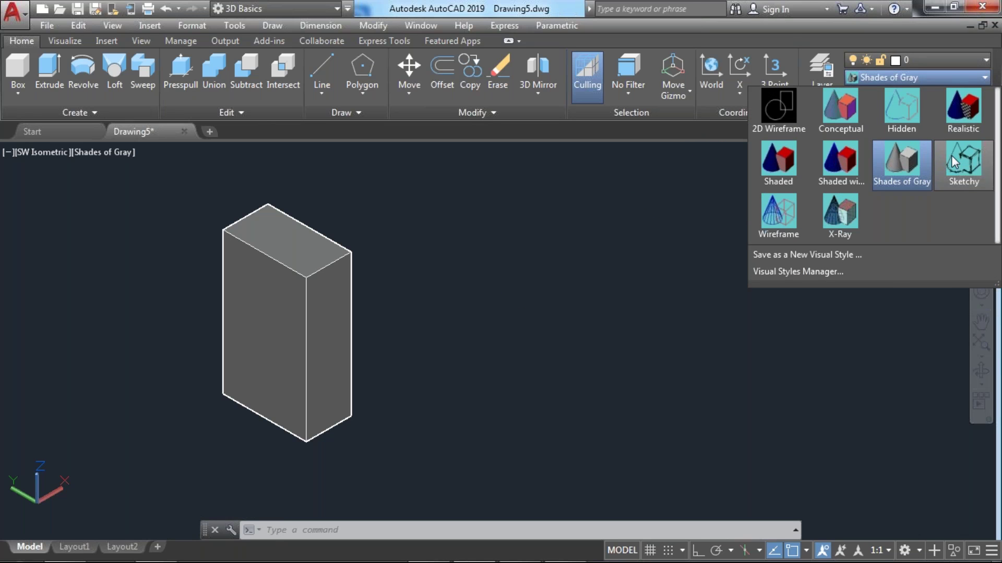
left_click(955, 162)
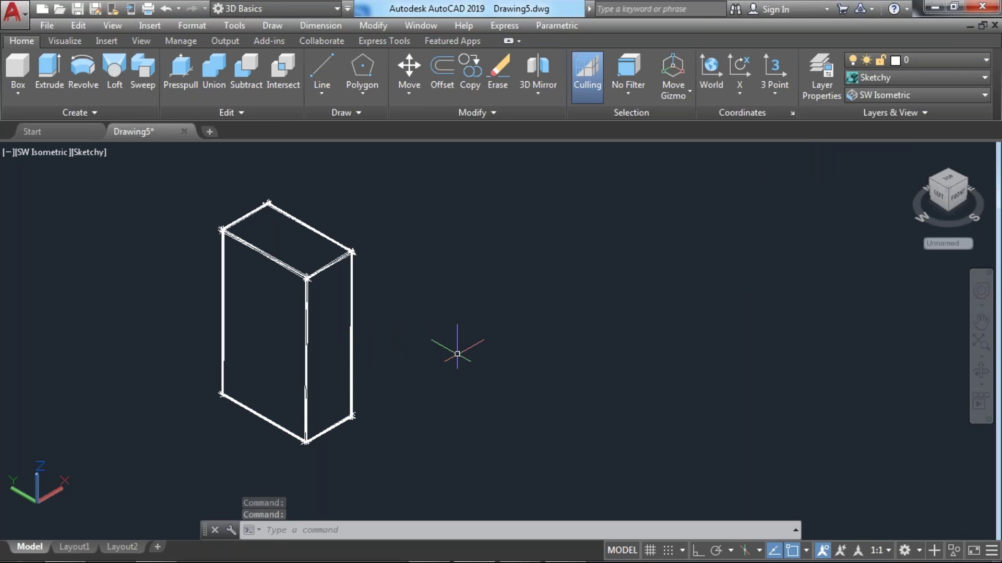
- Create a second, long and low solid box beside the tall one, setting its base and height freehand
left_click(18, 67)
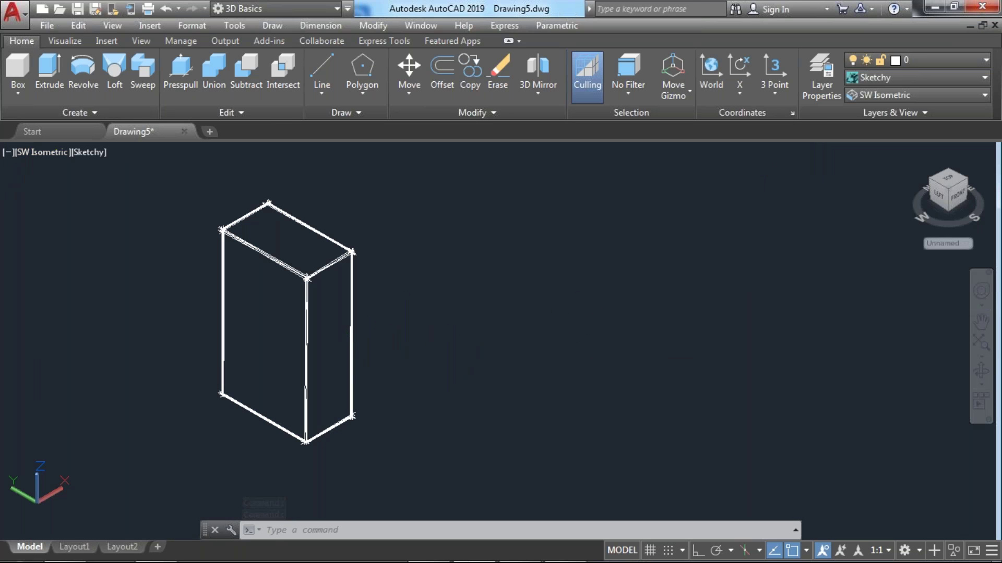
left_click(558, 416)
left_click(676, 266)
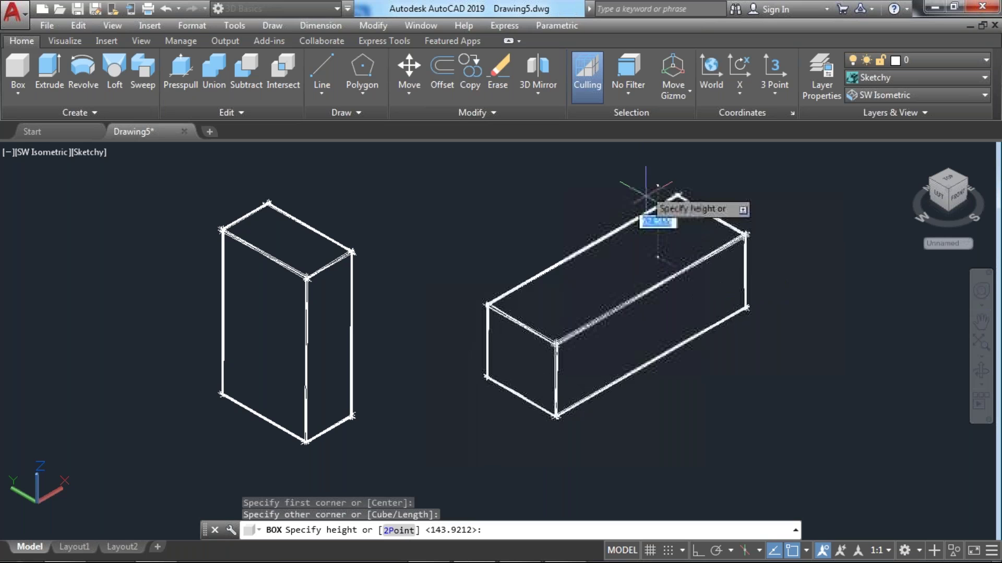
left_click(659, 292)
scroll(600, 328, "down", 2)
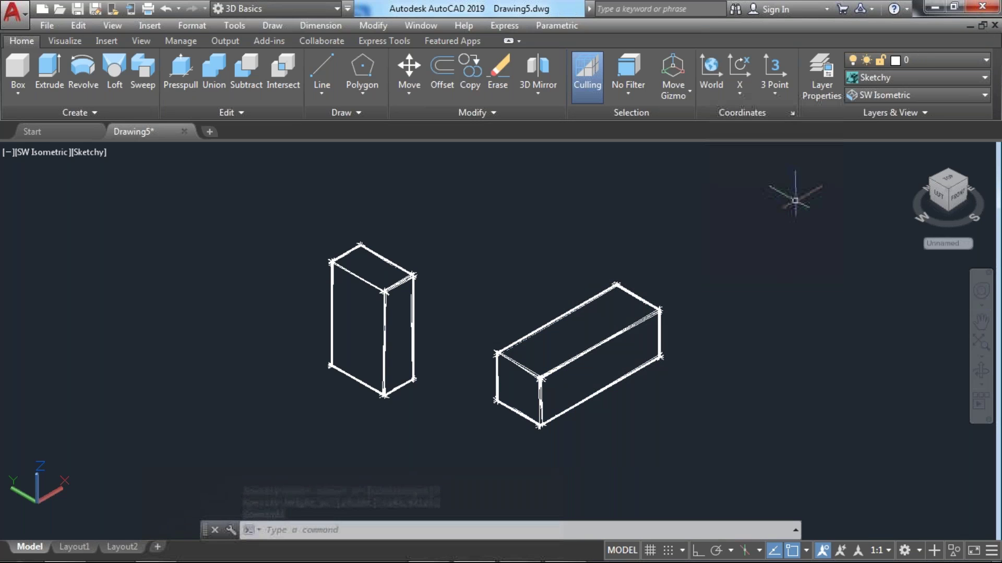
- Display the two boxes in the Wireframe visual style and compare it with 2D Wireframe
left_click(886, 80)
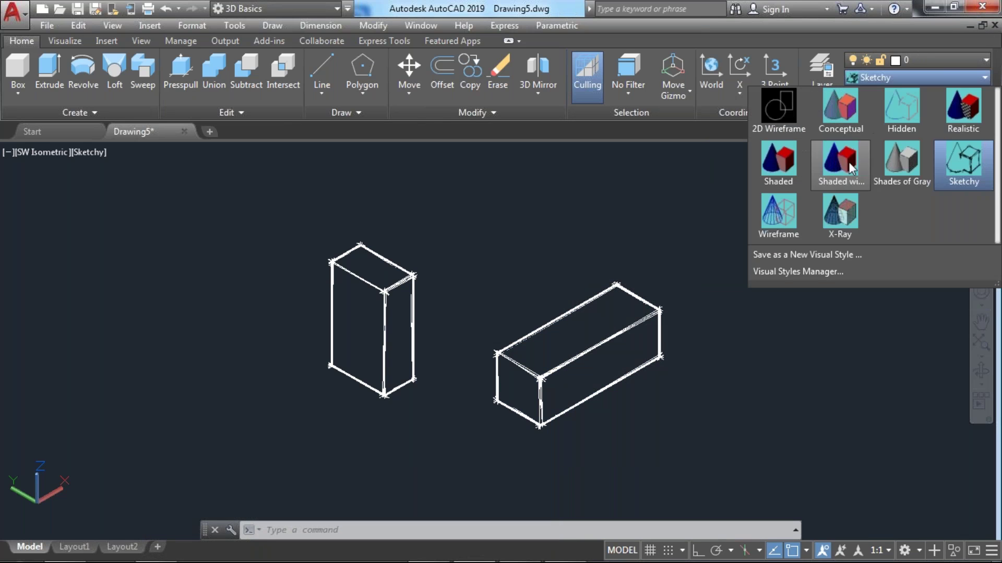
left_click(781, 220)
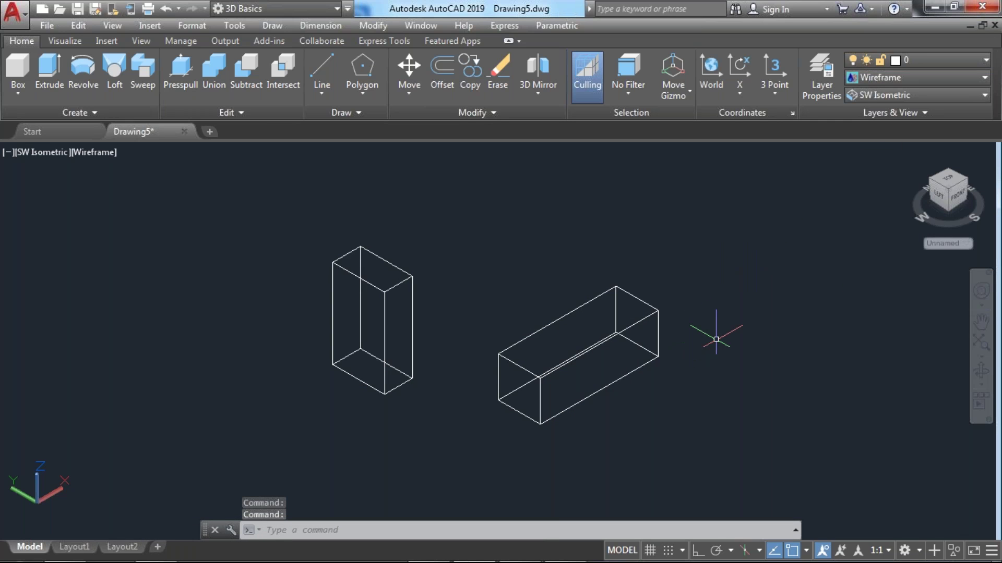
left_click(893, 75)
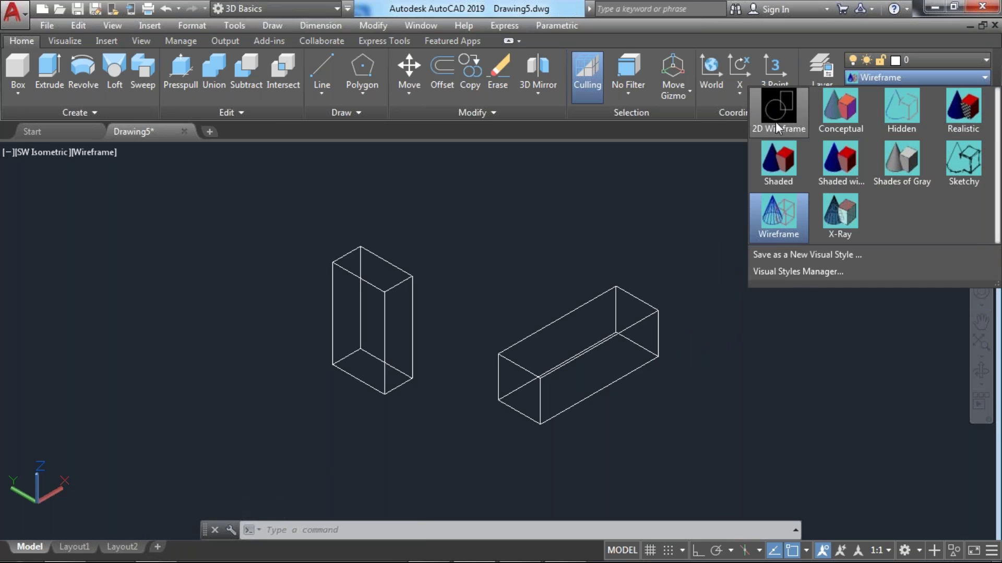
key("Escape")
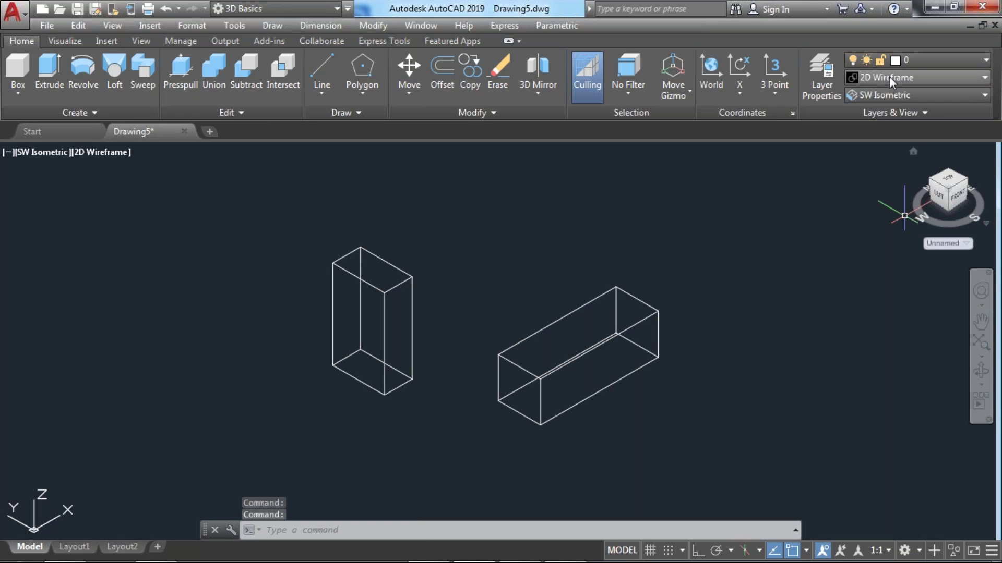
left_click(888, 76)
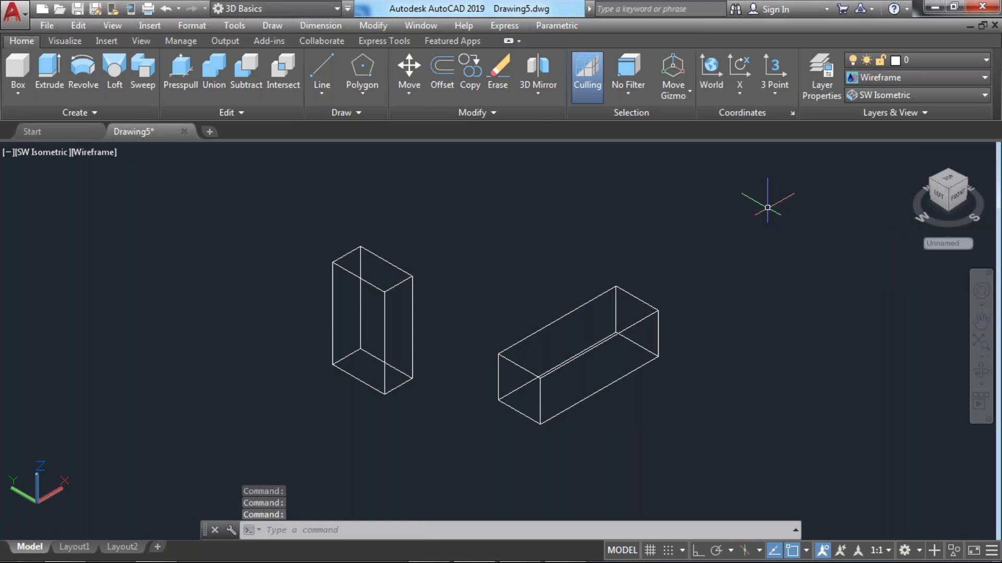
- Switch the visual style to X-Ray and inspect the two boxes up close
left_click(881, 77)
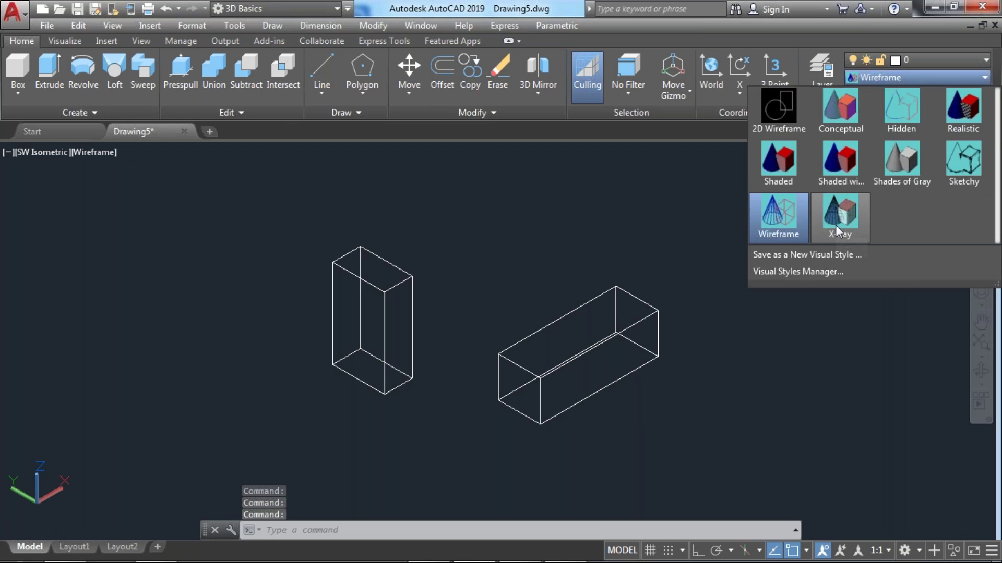
left_click(838, 207)
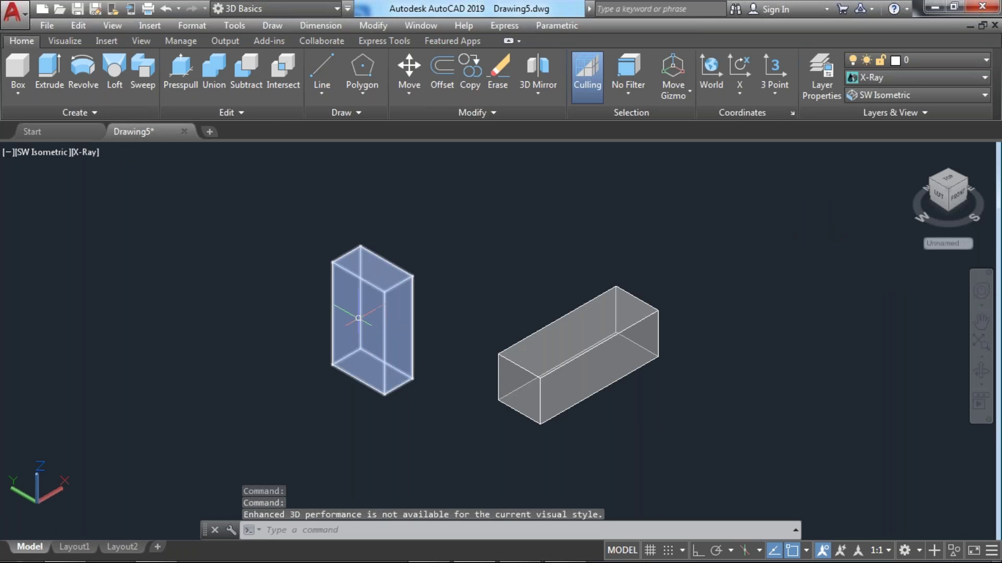
scroll(360, 322, "up", 2)
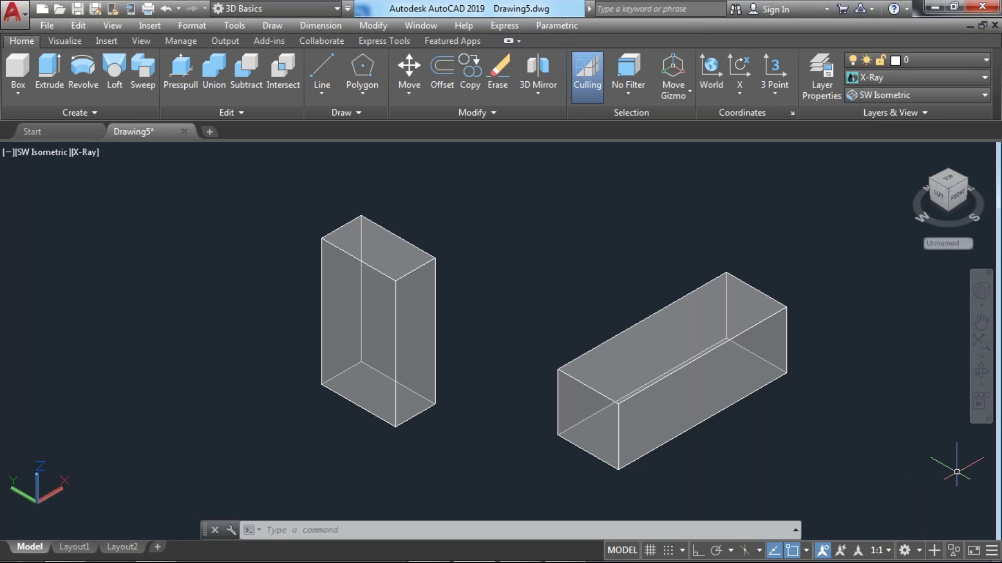
- Preview the boxes in the Realistic visual style, and set the visual style to Shaded with edges
left_click(856, 82)
left_click(963, 108)
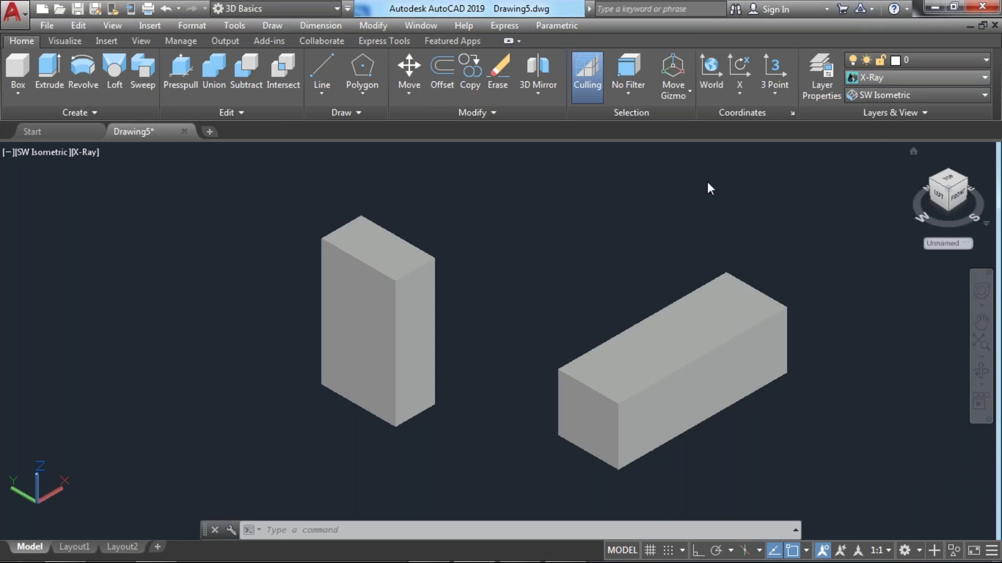
left_click(892, 77)
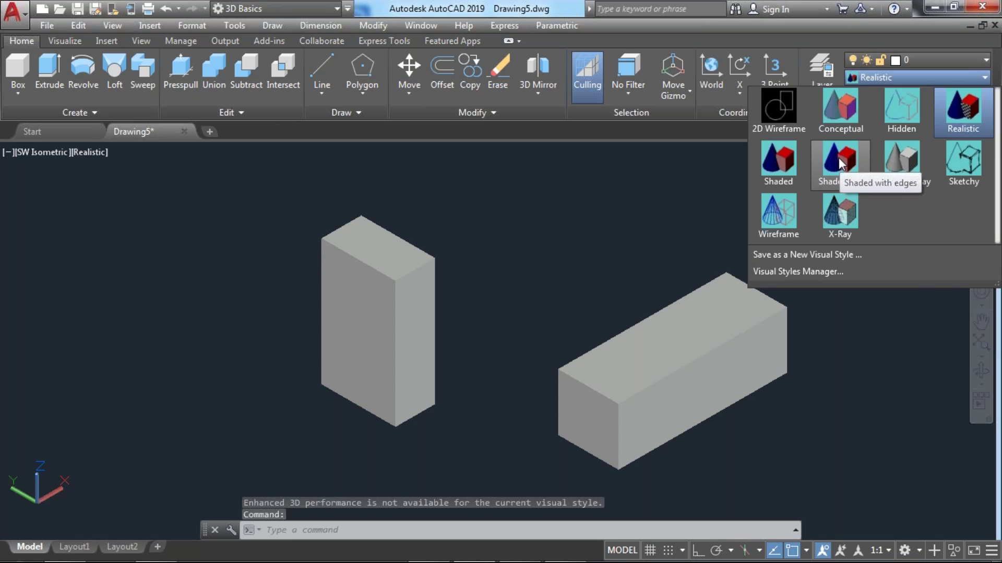
left_click(840, 161)
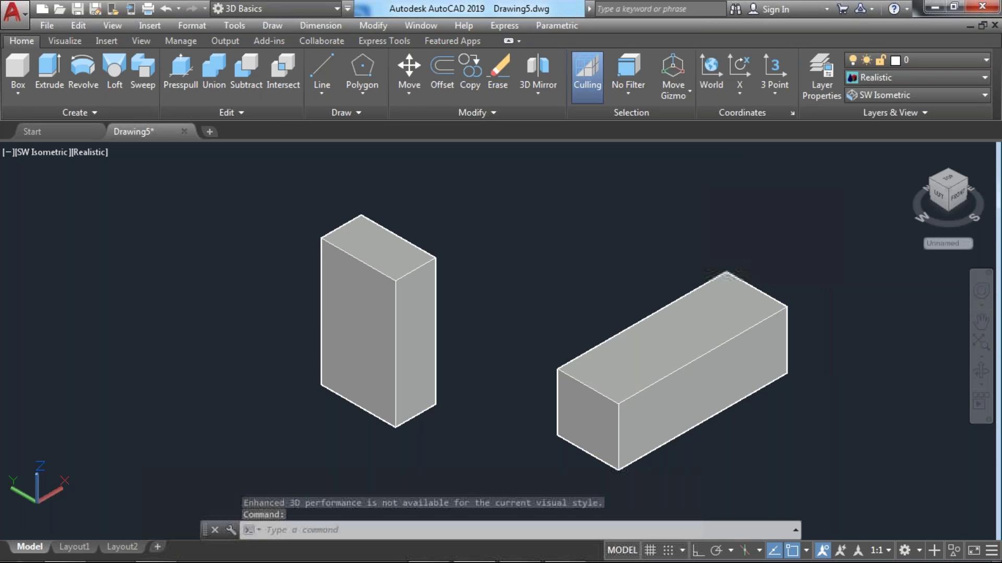
- Delete both existing boxes from the drawing
left_click(666, 338)
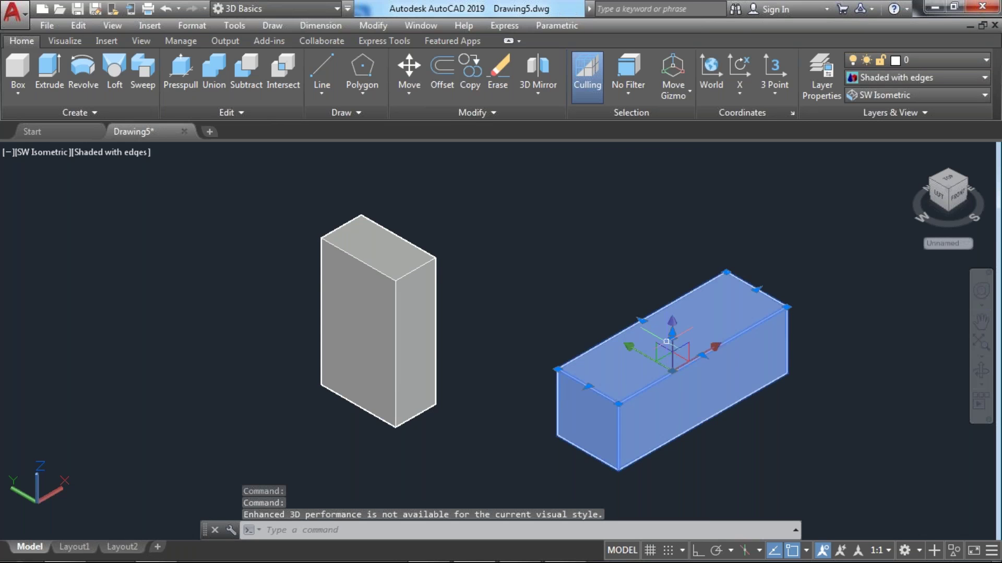
key("Delete")
left_click(412, 342)
key("Delete")
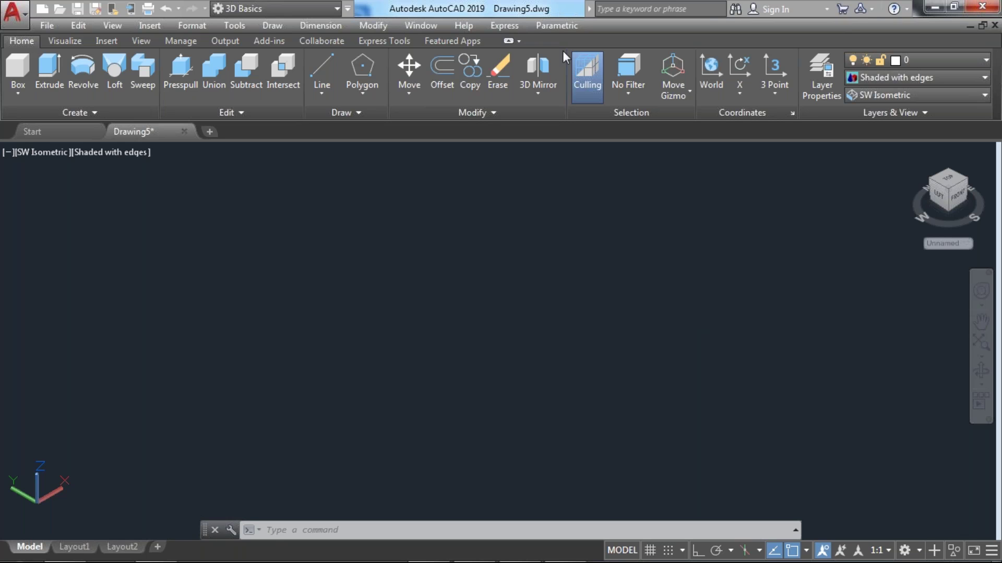
left_click(16, 94)
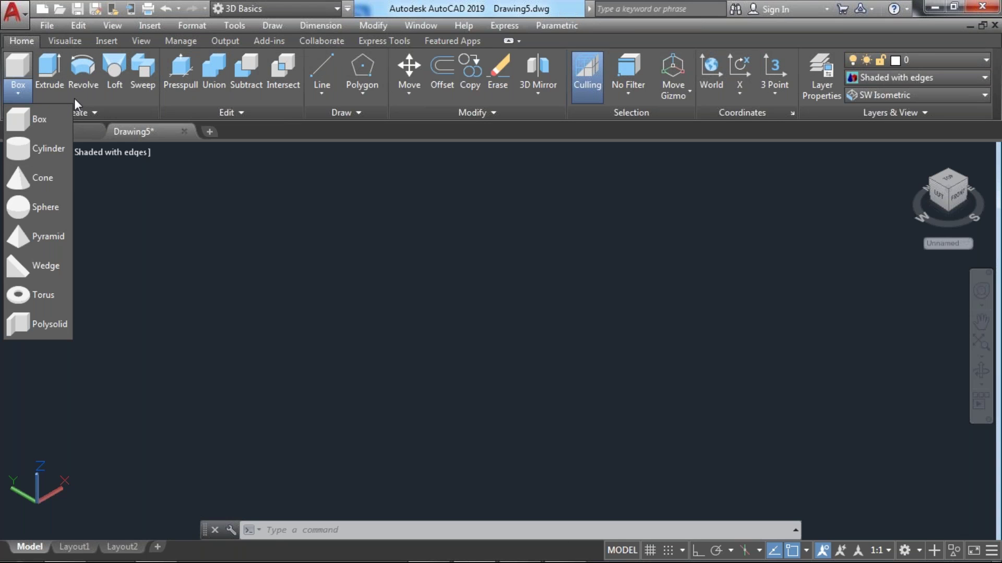
left_click(43, 123)
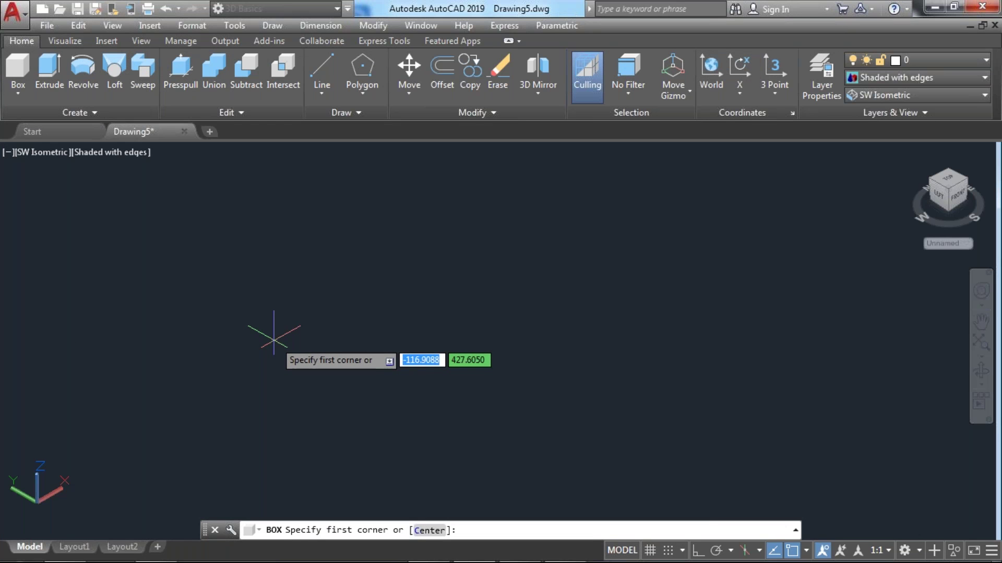
left_click(283, 402)
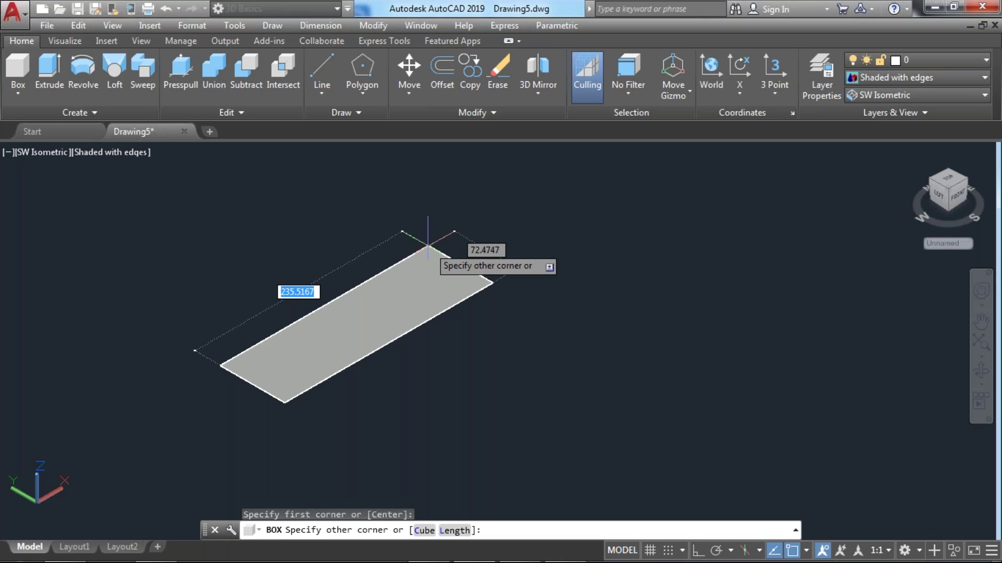
type("@")
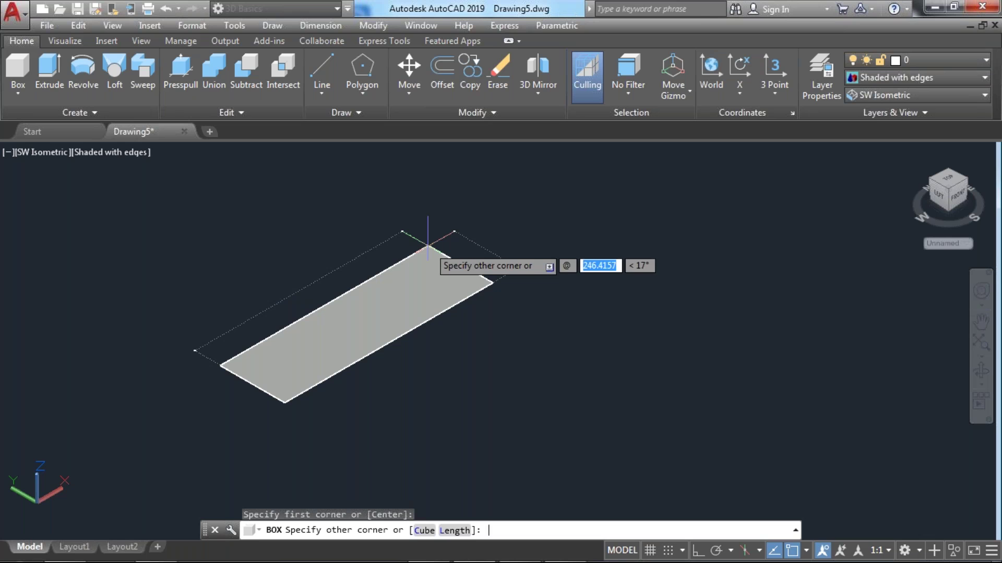
type("100")
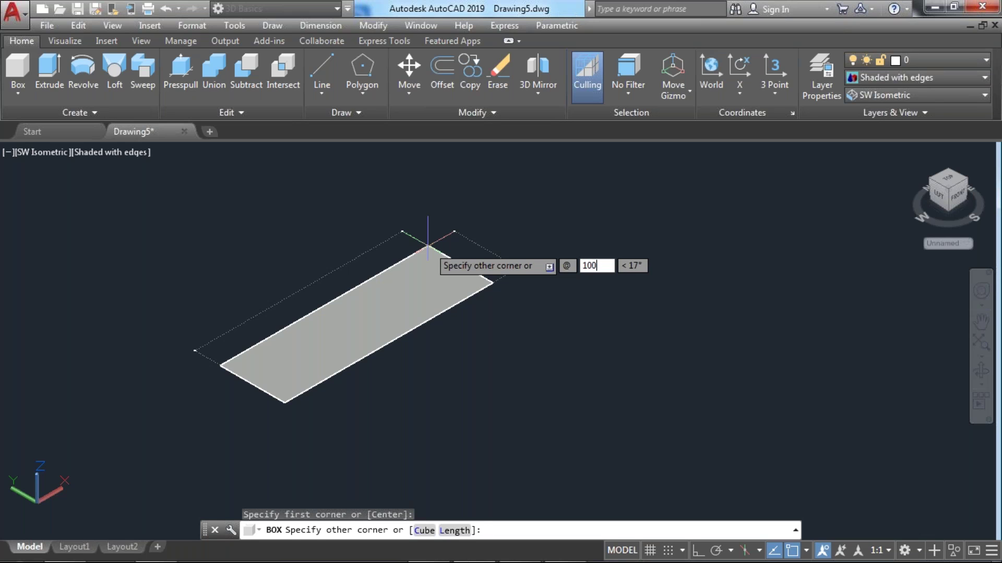
key("Tab")
type("2")
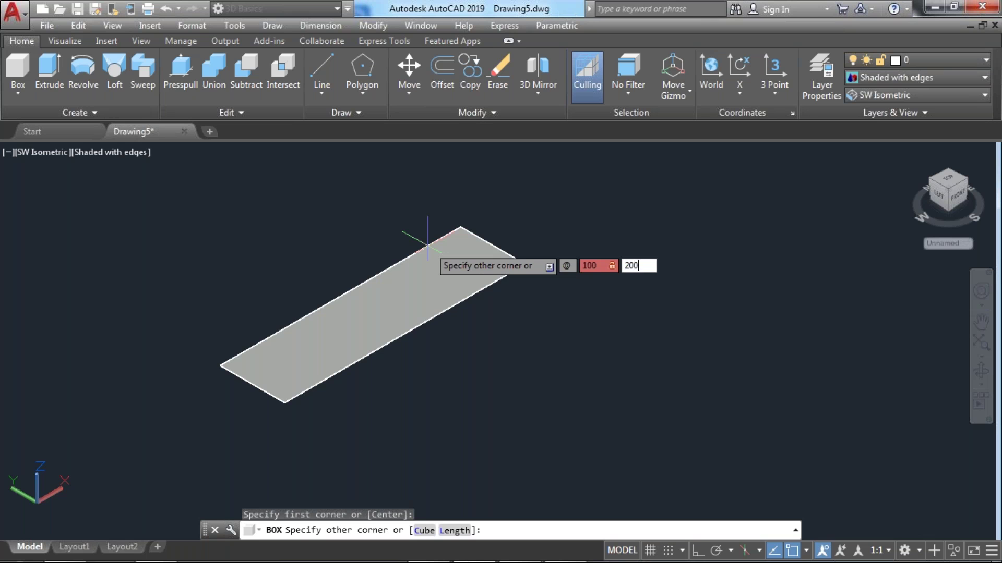
key("Return")
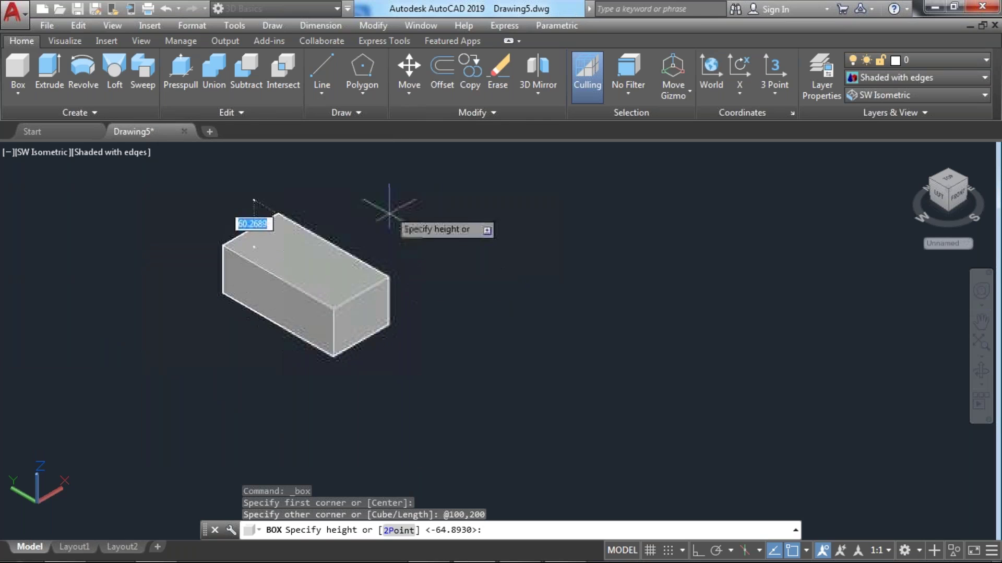
type("150")
key("Return")
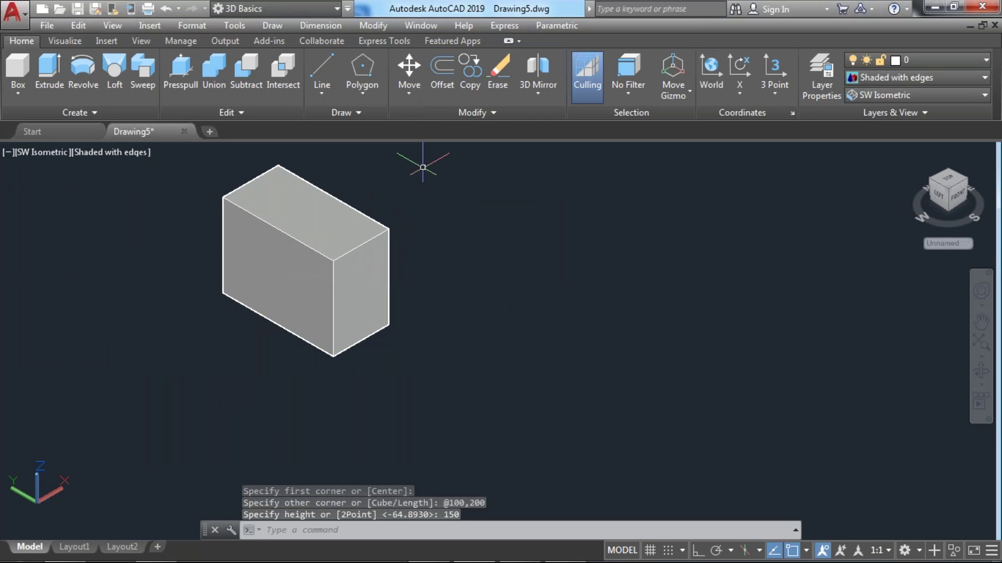
scroll(318, 193, "up", 2)
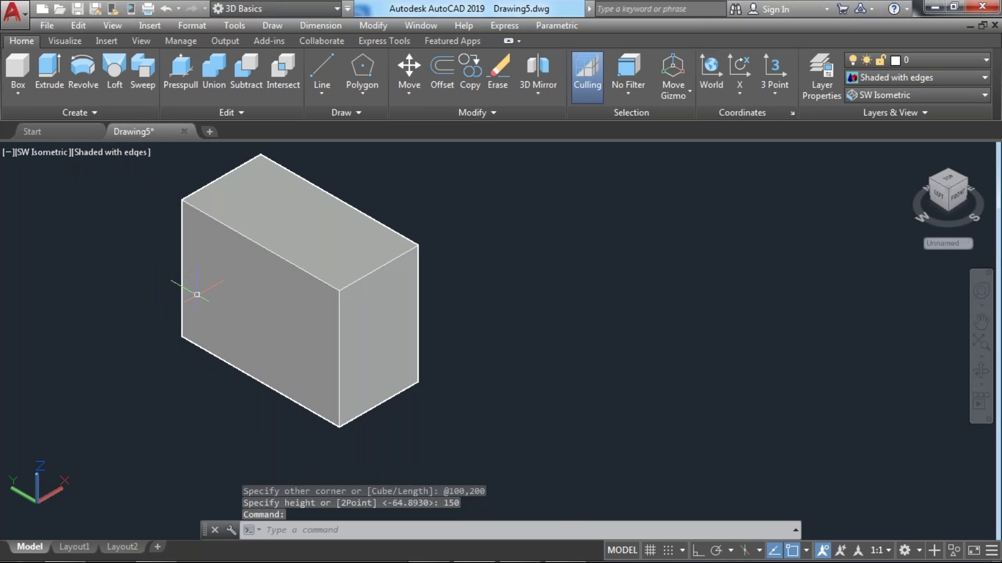
middle_click_drag(271, 284, 227, 271)
left_click(17, 68)
middle_click_drag(551, 372, 418, 332)
left_click(372, 437)
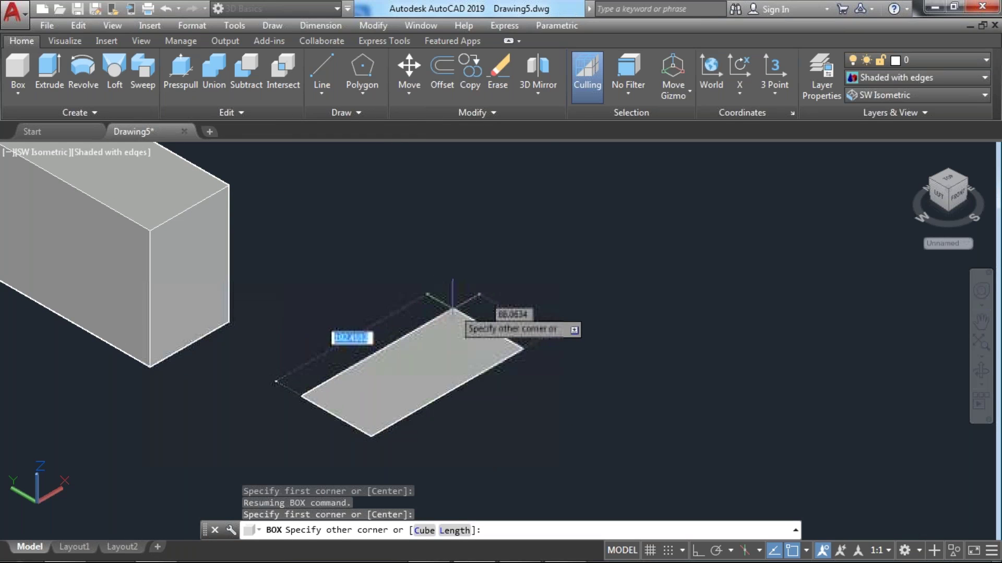
type("@")
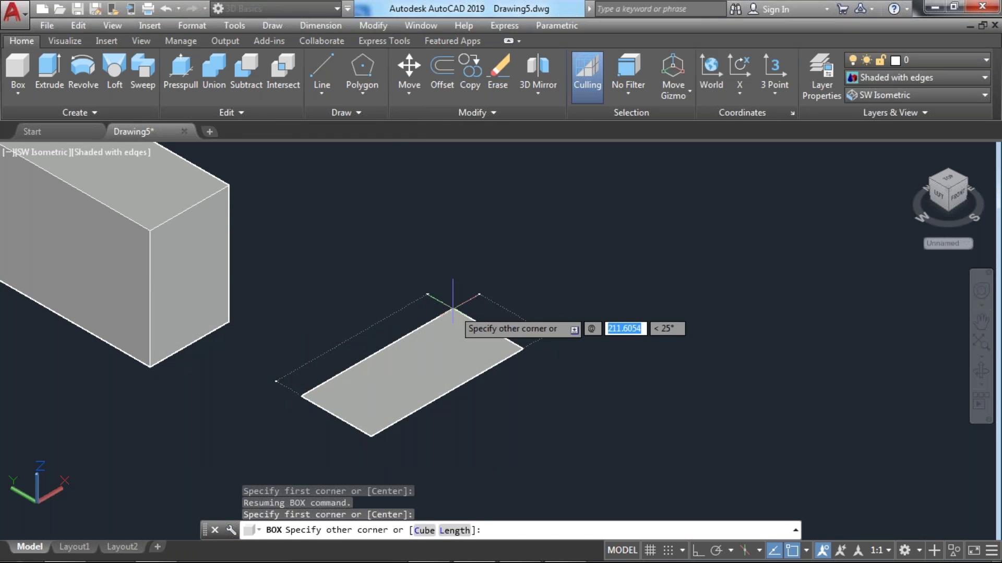
type("150")
key("Tab")
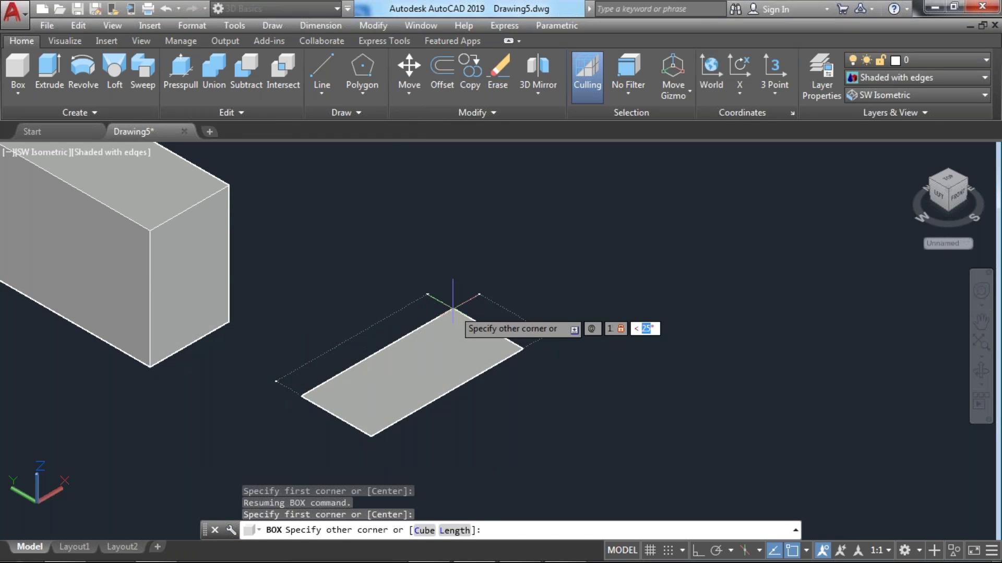
type("200")
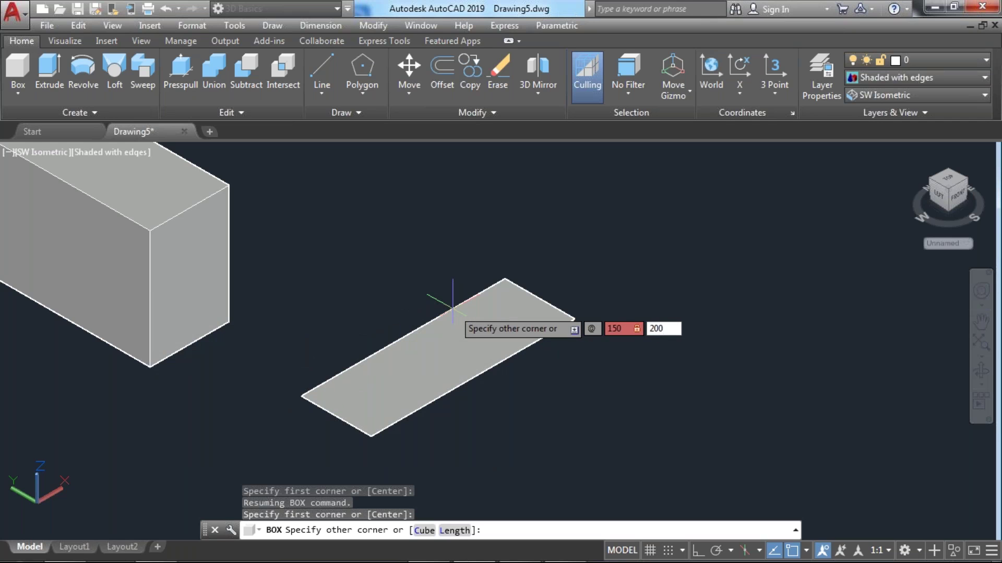
key("Tab")
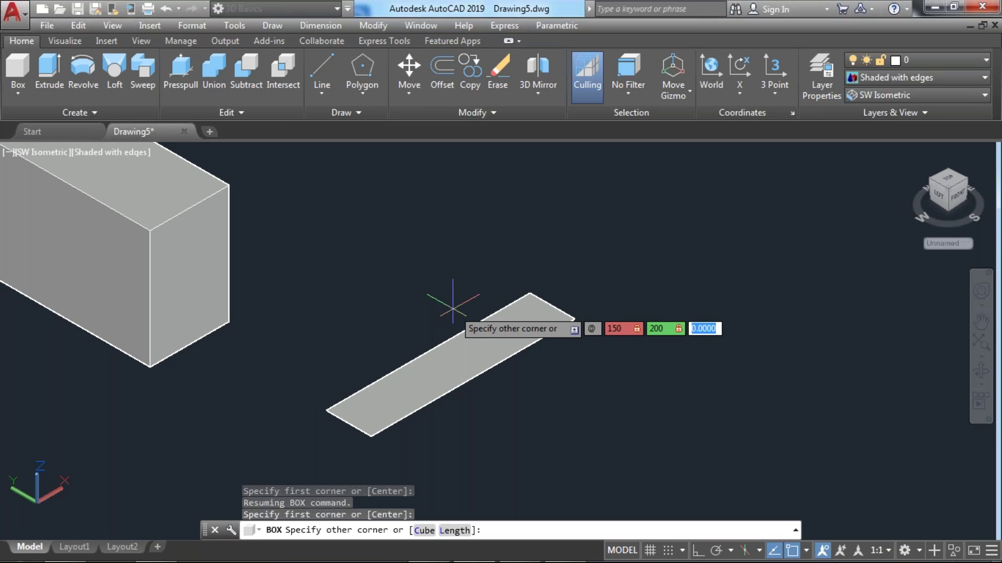
type("1")
key("Return")
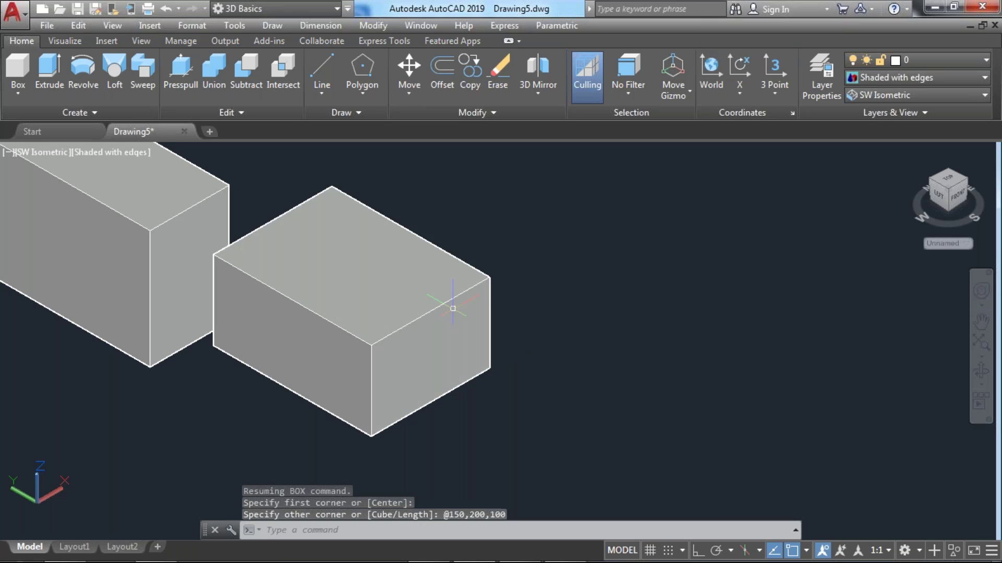
scroll(413, 324, "down", 2)
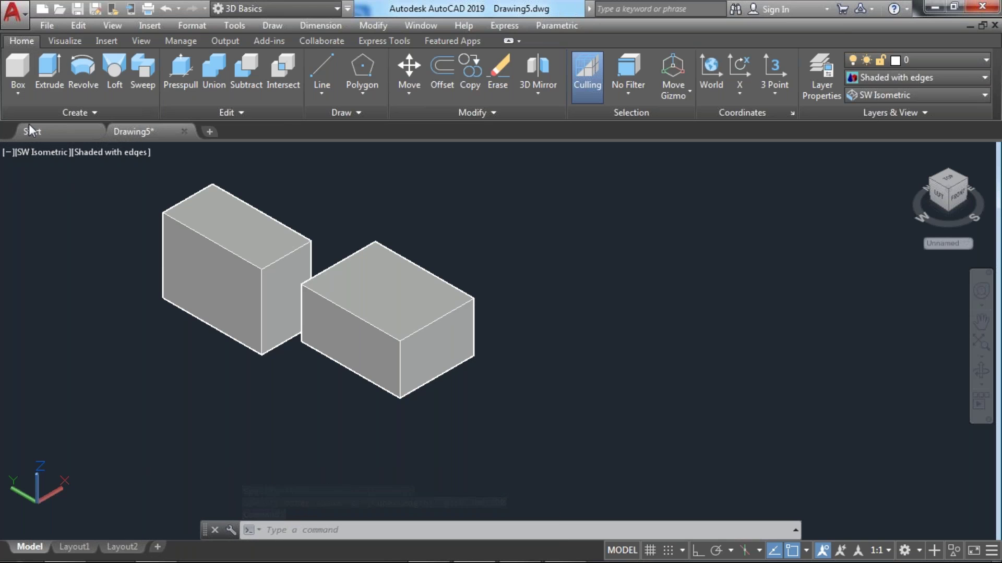
left_click(17, 93)
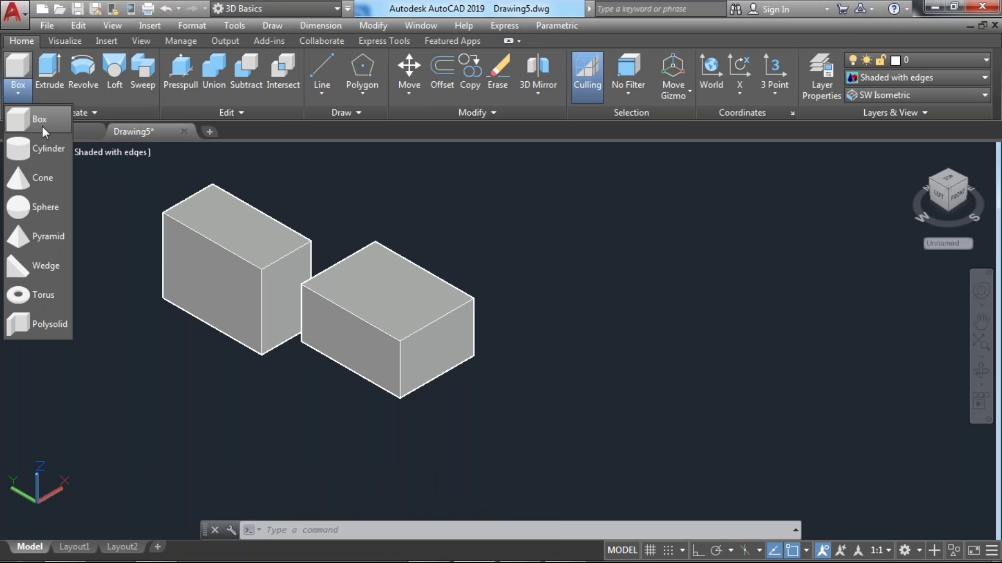
left_click(53, 120)
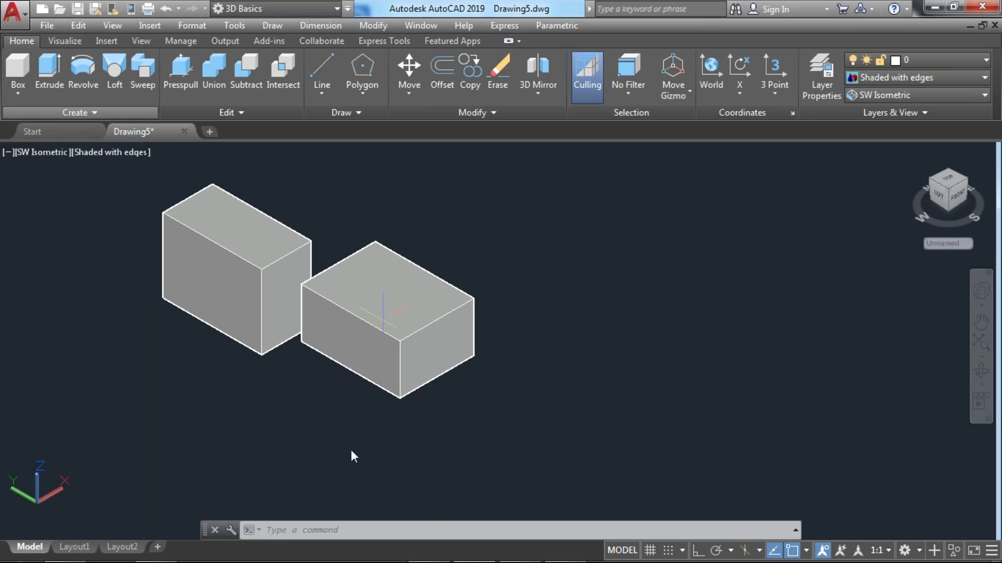
middle_click_drag(368, 424, 98, 388)
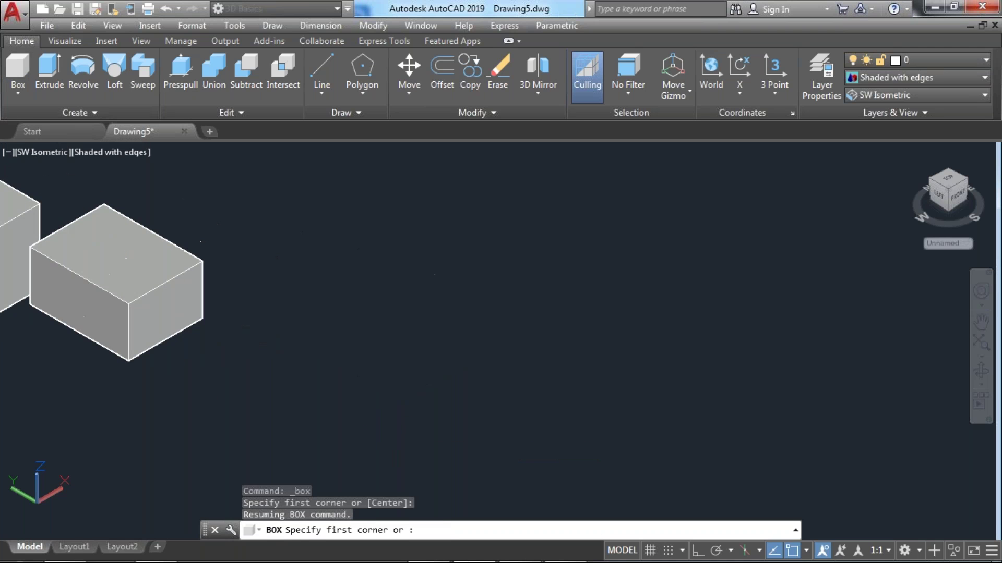
left_click(377, 447)
type("100")
key("Tab")
type("150")
key("Tab")
type("20")
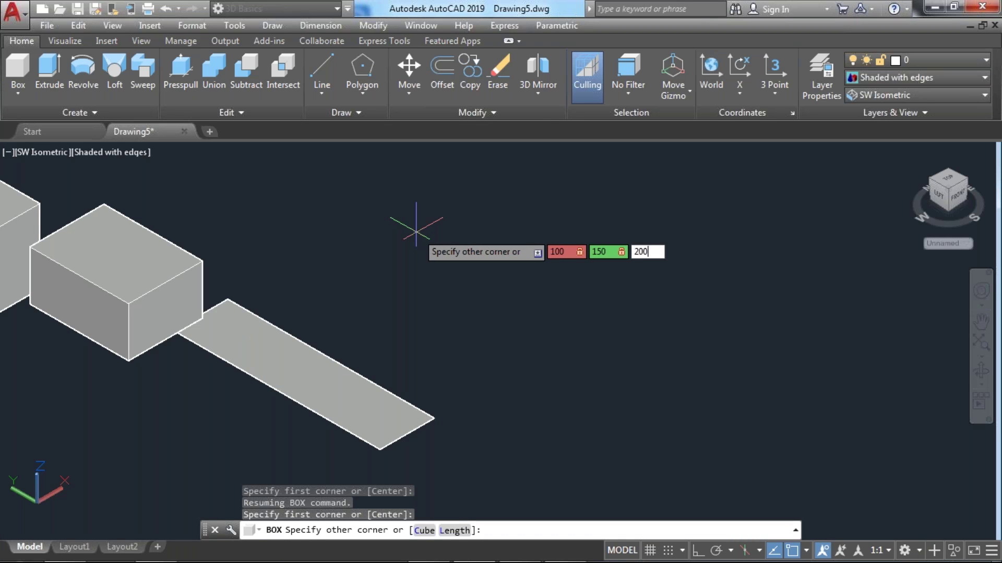
key("Return")
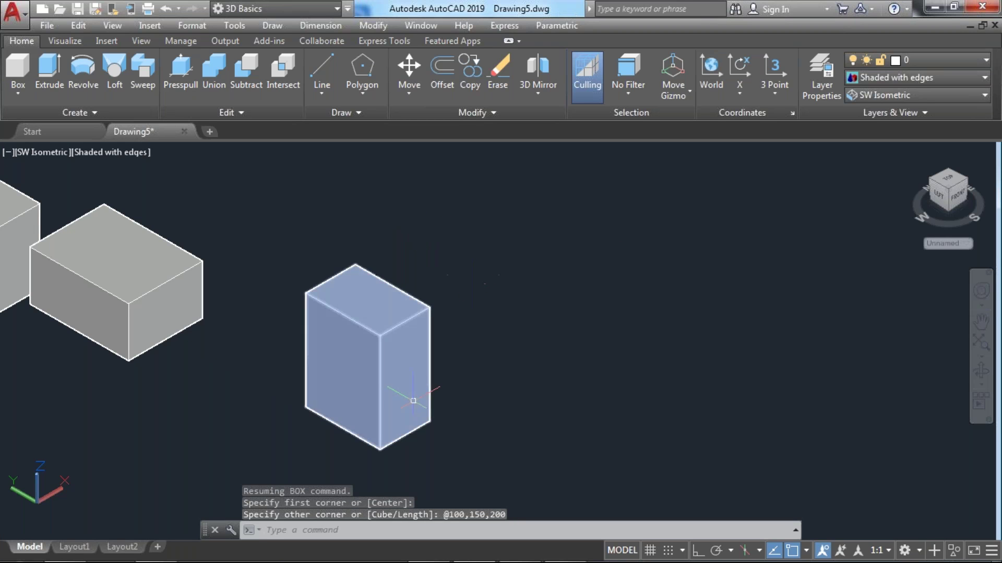
- Create a cylinder in the empty space beyond the third box, with a base radius of 100 and a height of 200
left_click(26, 82)
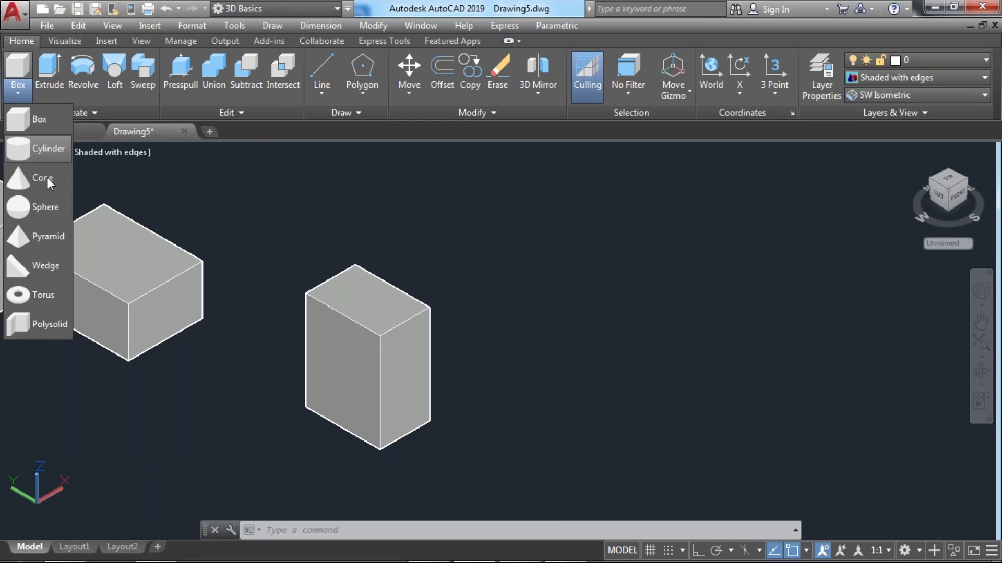
key("Escape")
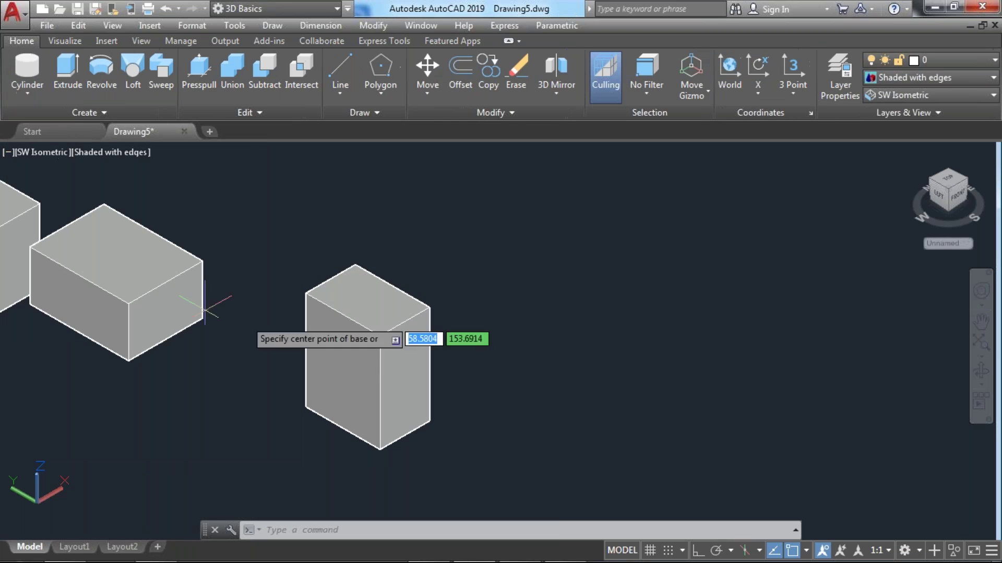
scroll(325, 280, "down", 3)
middle_click_drag(289, 257, 245, 272)
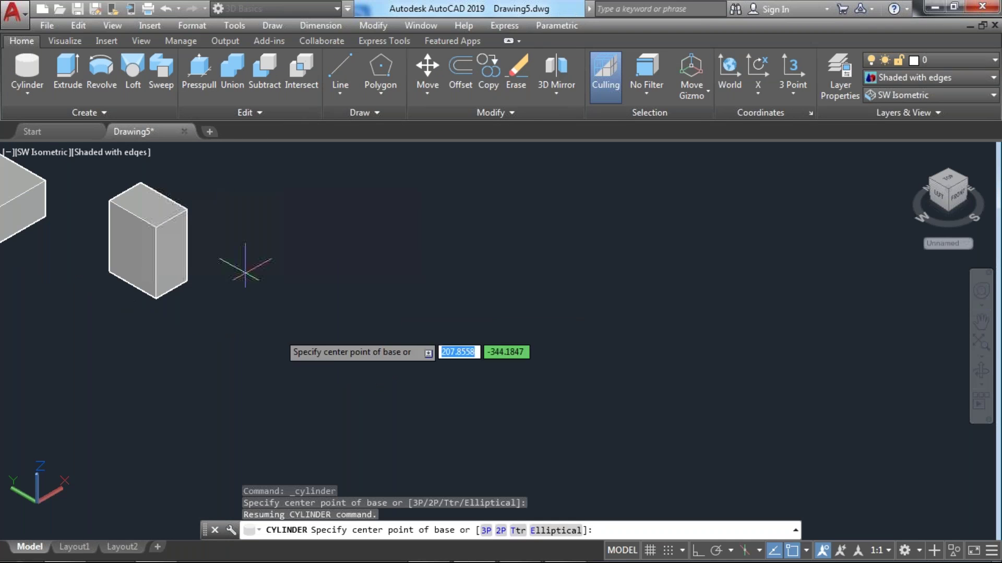
left_click(334, 361)
type("100")
key("Return")
type("200")
key("Return")
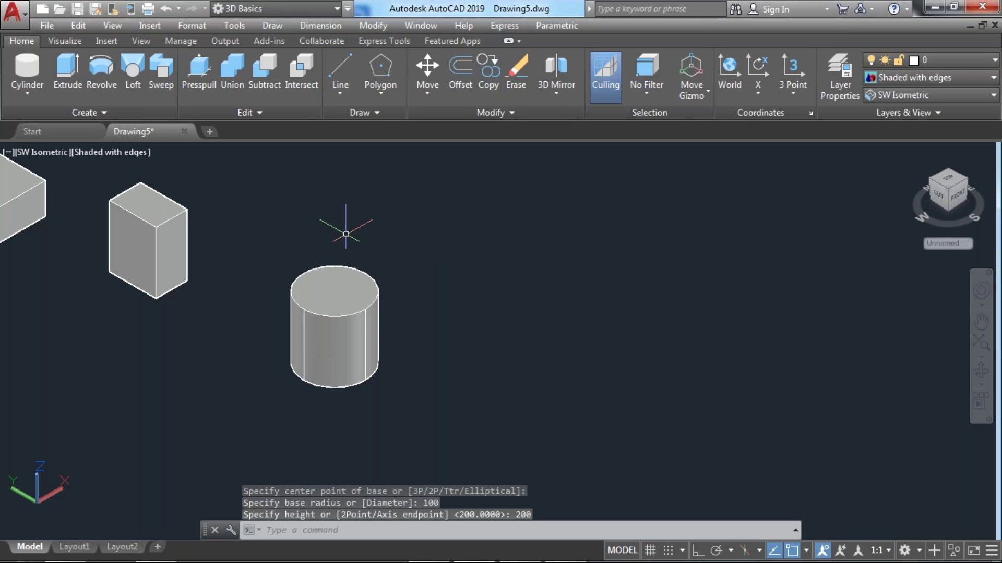
- Create a second cylinder beyond the first, defining its base by a diameter of 100 and giving it a height of 200
right_click(345, 337)
left_click(380, 393)
left_click_drag(365, 354, 293, 339)
key("Escape")
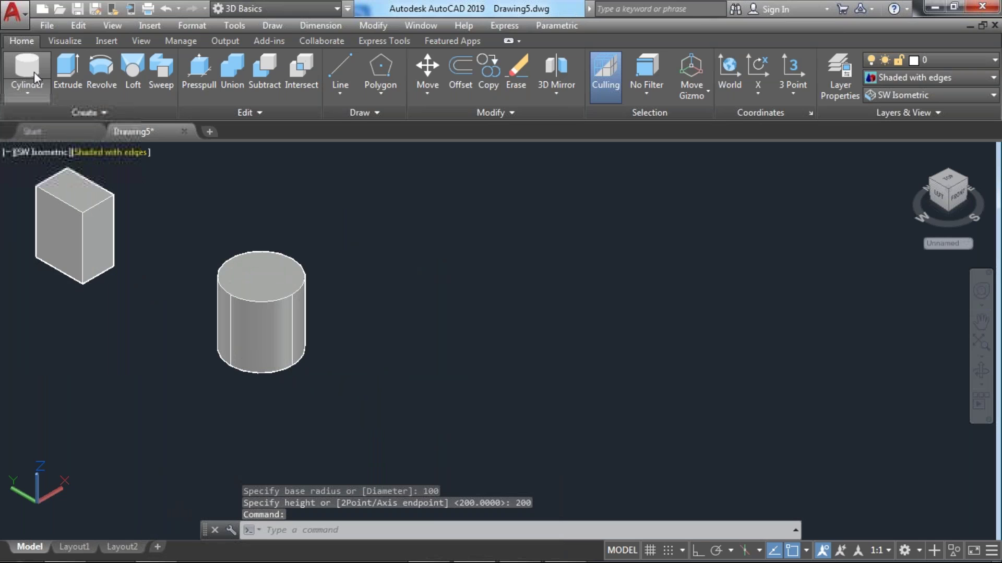
left_click(34, 78)
middle_click_drag(391, 364, 252, 341)
left_click(341, 381)
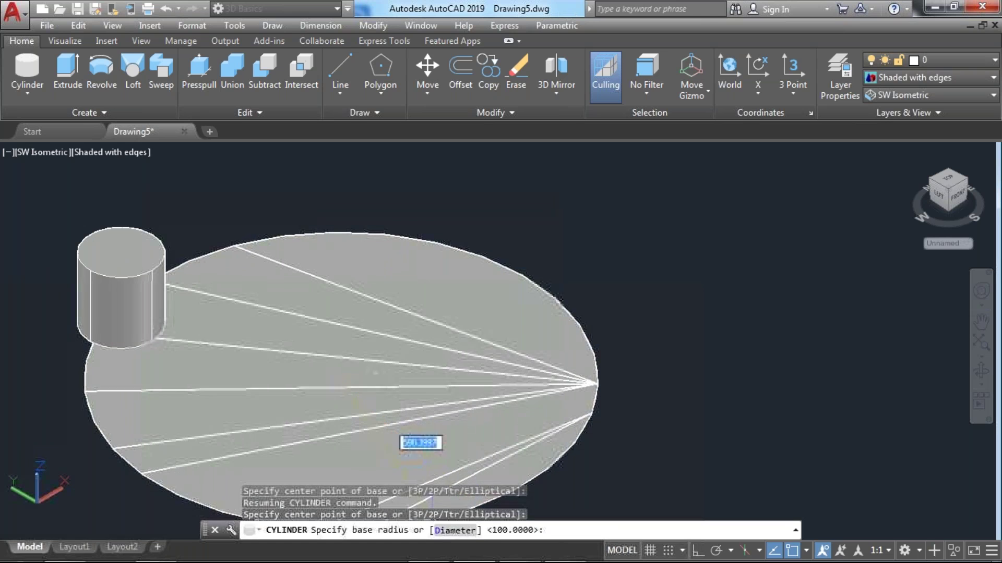
left_click(446, 536)
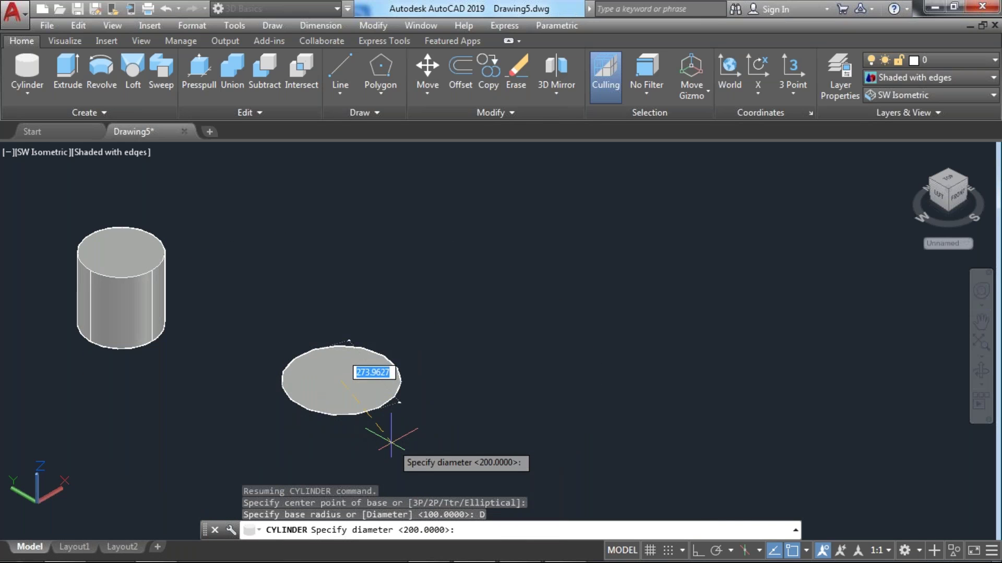
type("10")
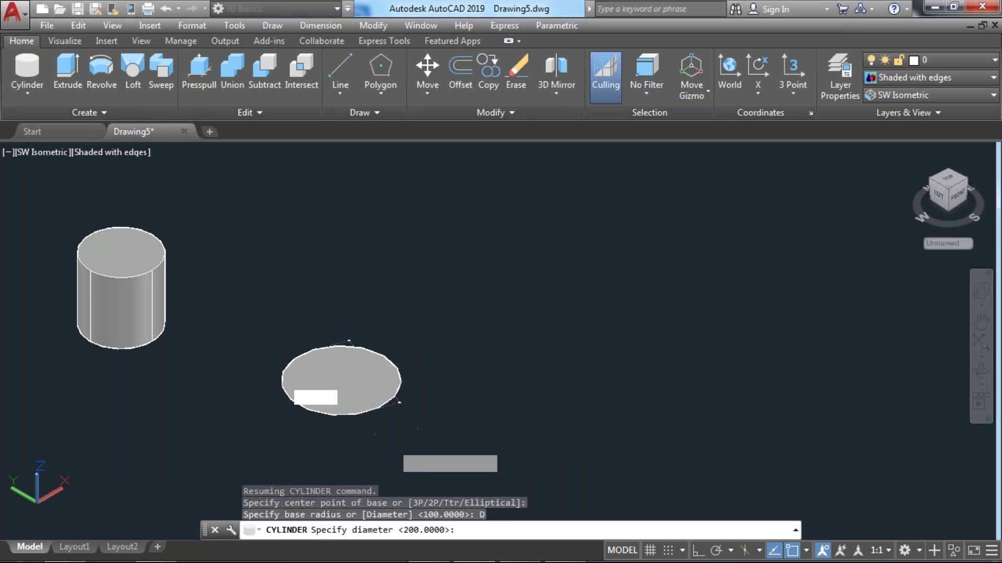
key("Return")
type("2")
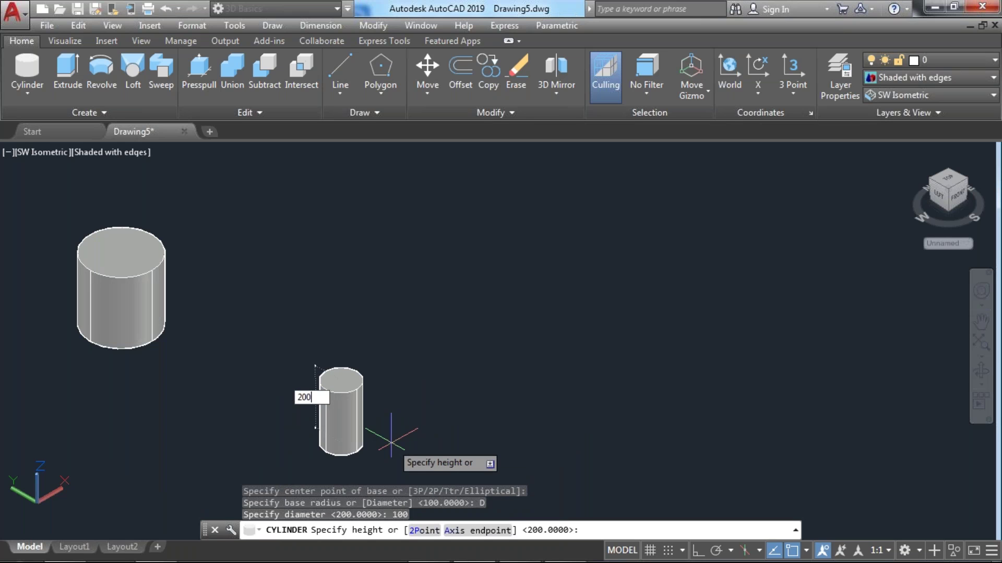
type("00")
key("Return")
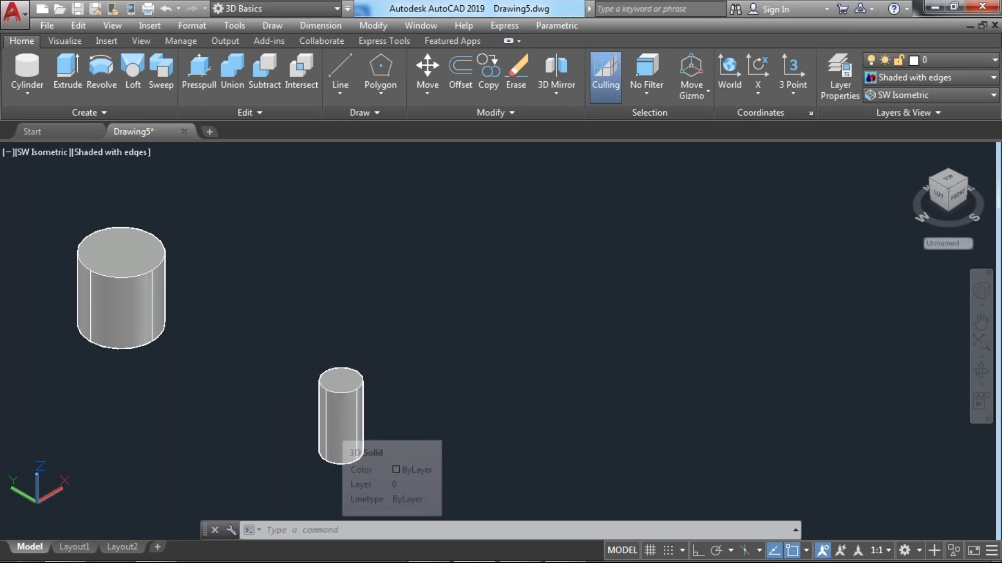
left_click(329, 427)
key("Escape")
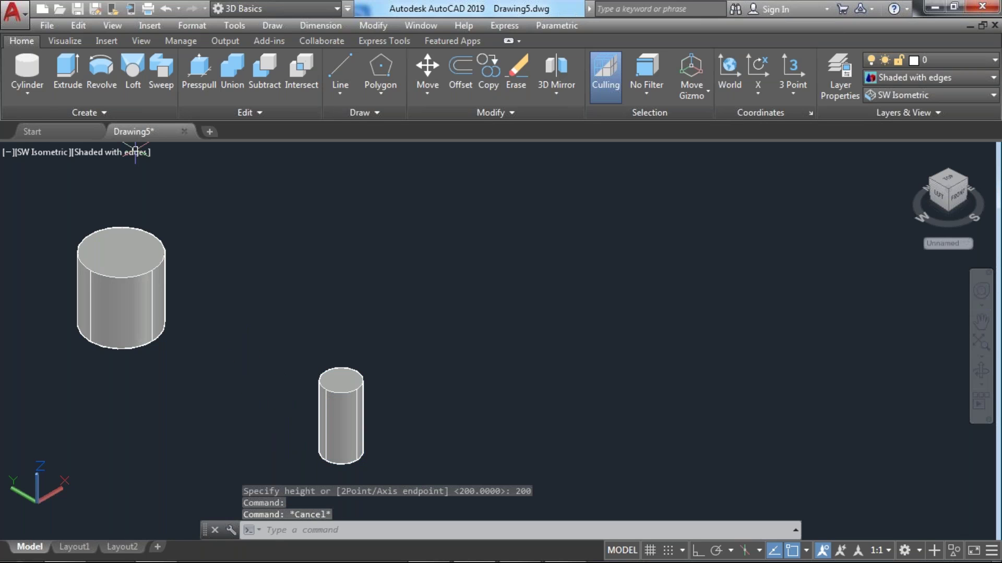
- Create a cone in the empty space beyond the narrow cylinder, with a base radius of 200 and a height of 500
left_click(27, 92)
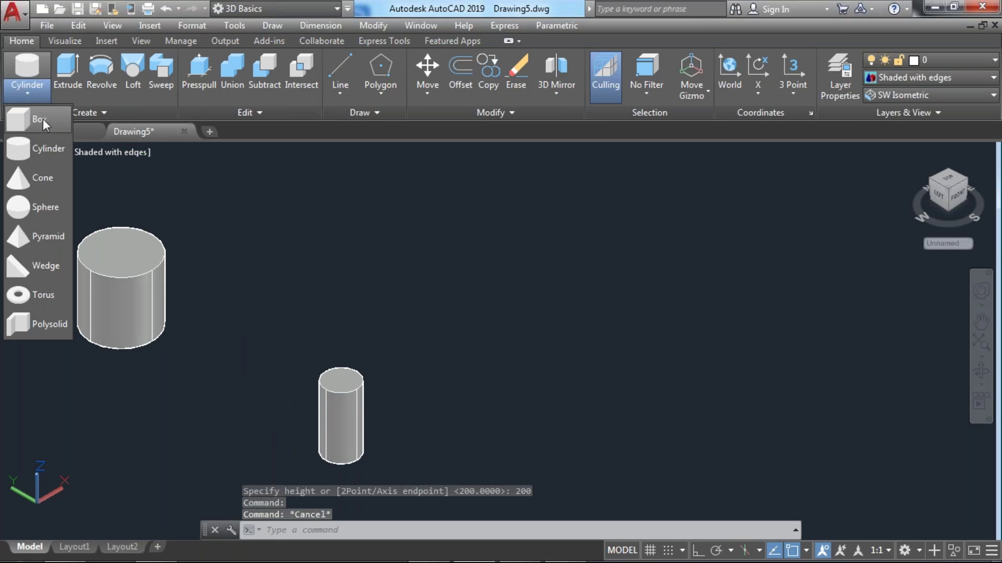
left_click(44, 182)
middle_click_drag(409, 319, 179, 375)
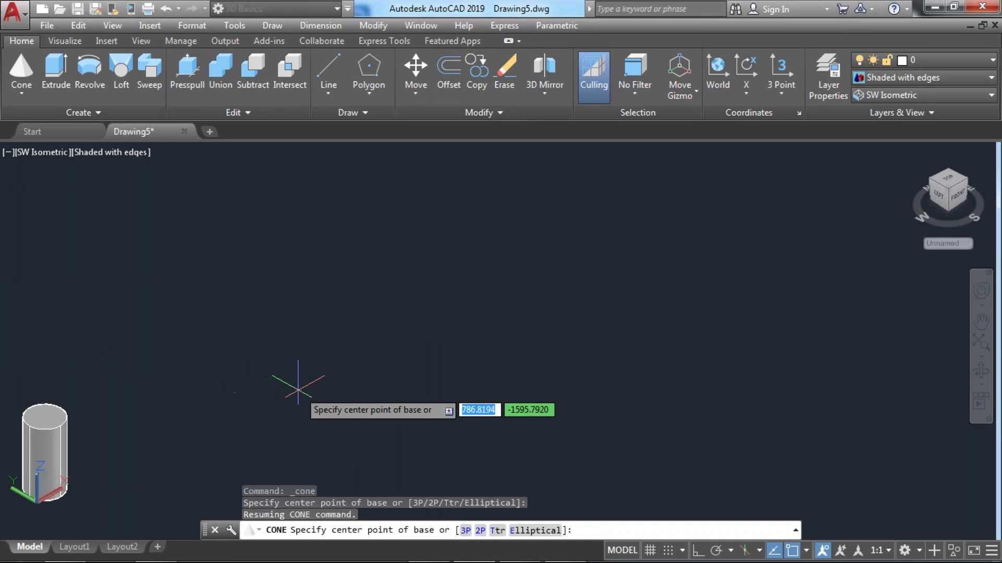
left_click(270, 374)
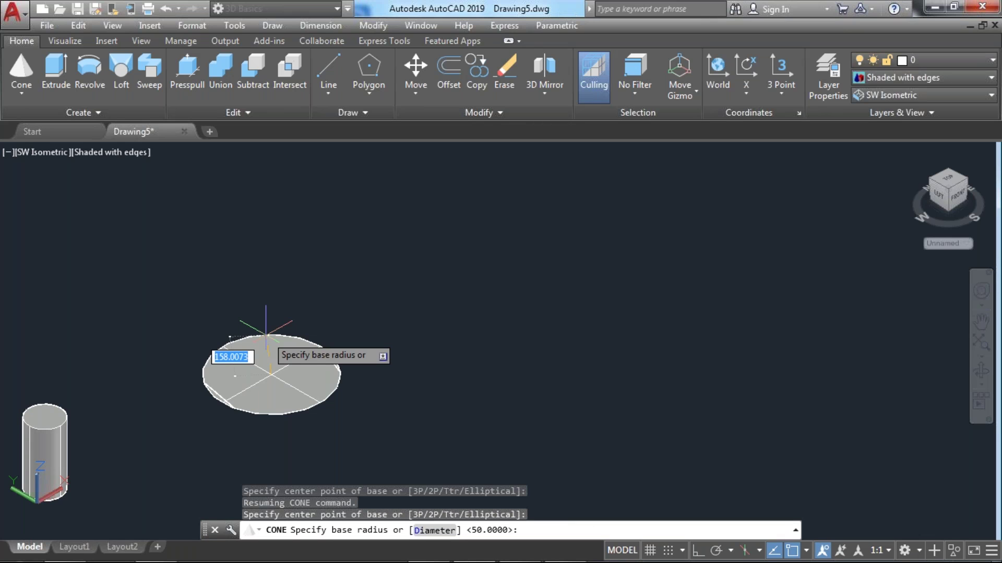
type("200")
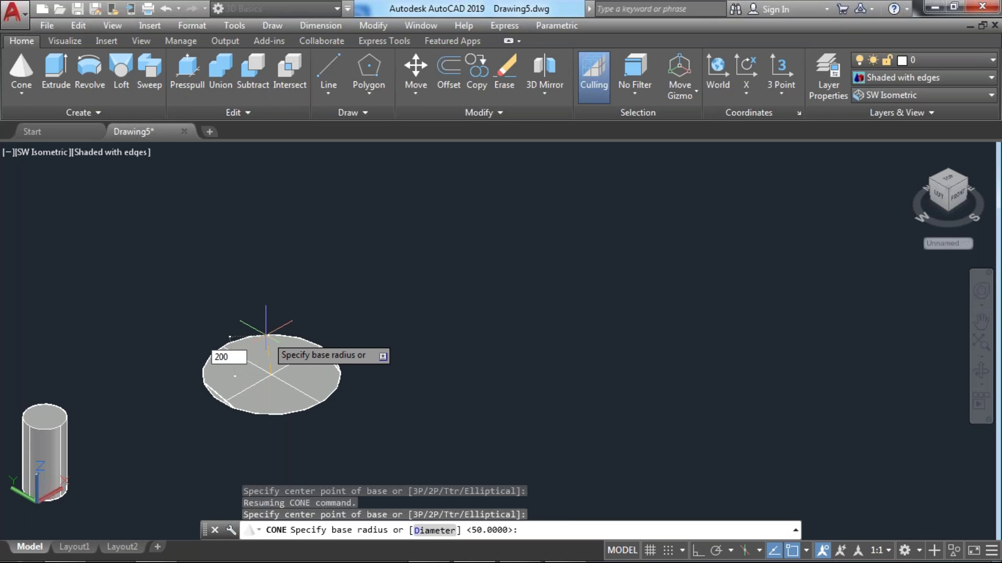
key("Return")
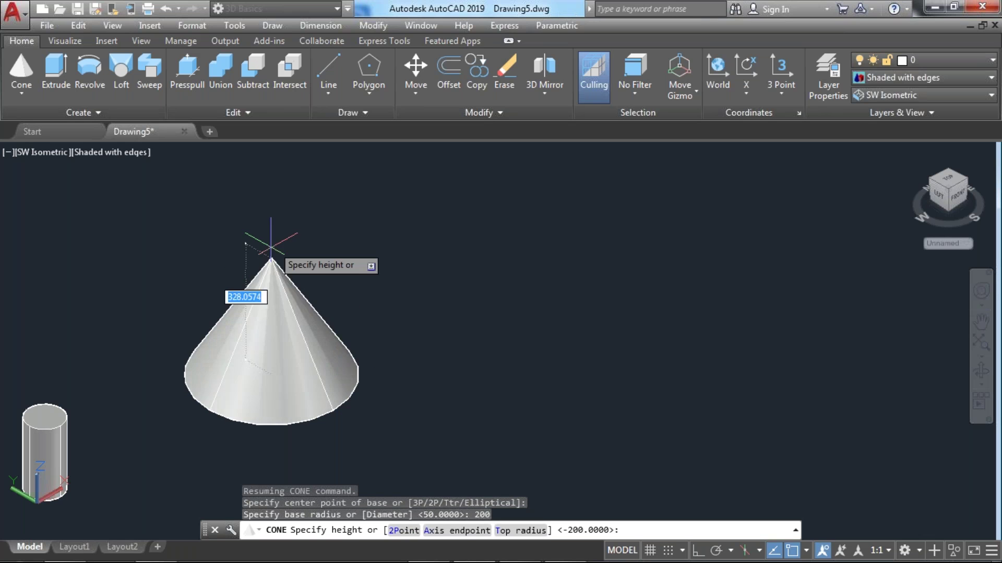
middle_click_drag(242, 188, 237, 209)
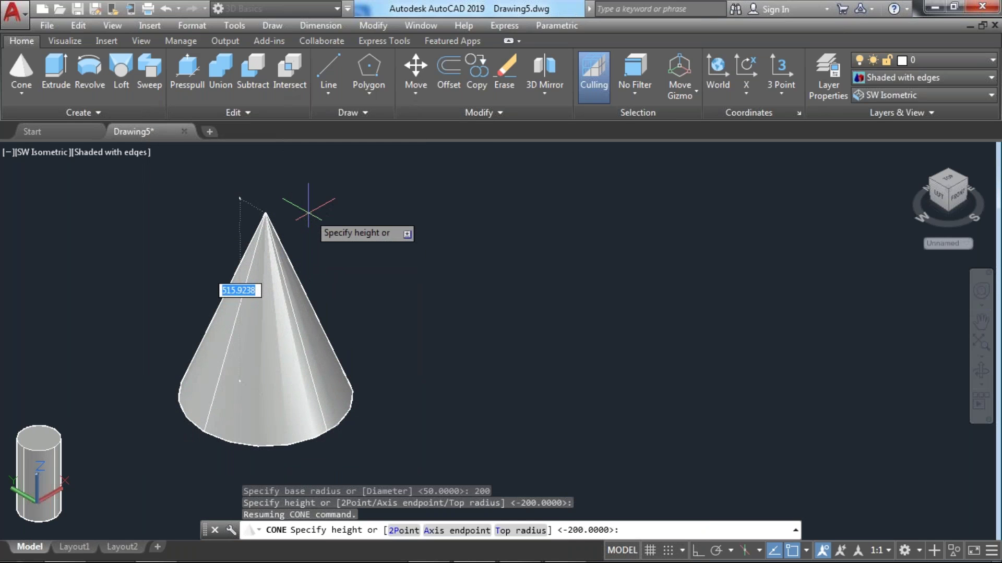
type("500")
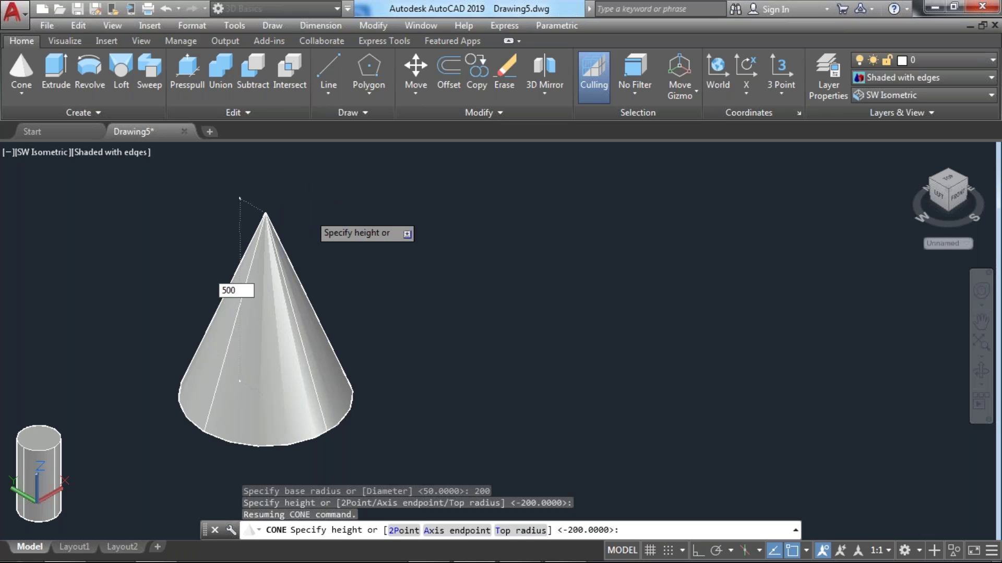
key("Return")
- Examine the cone up close and the whole row of boxes, cylinders and cone from slightly different angles
scroll(276, 384, "down", 1)
scroll(248, 392, "down", 2)
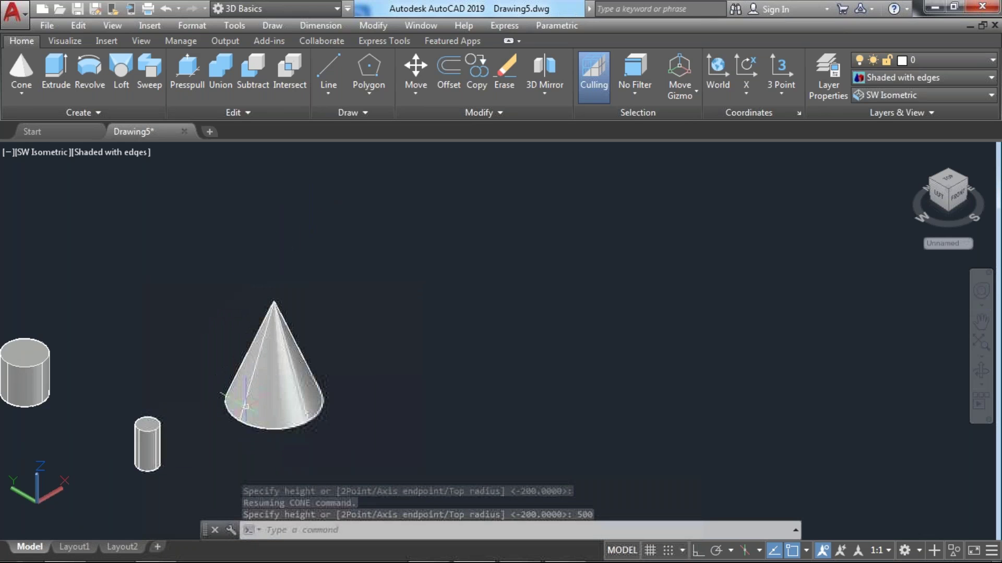
scroll(249, 407, "up", 4)
scroll(253, 412, "down", 5)
scroll(255, 393, "up", 2)
scroll(257, 392, "down", 3)
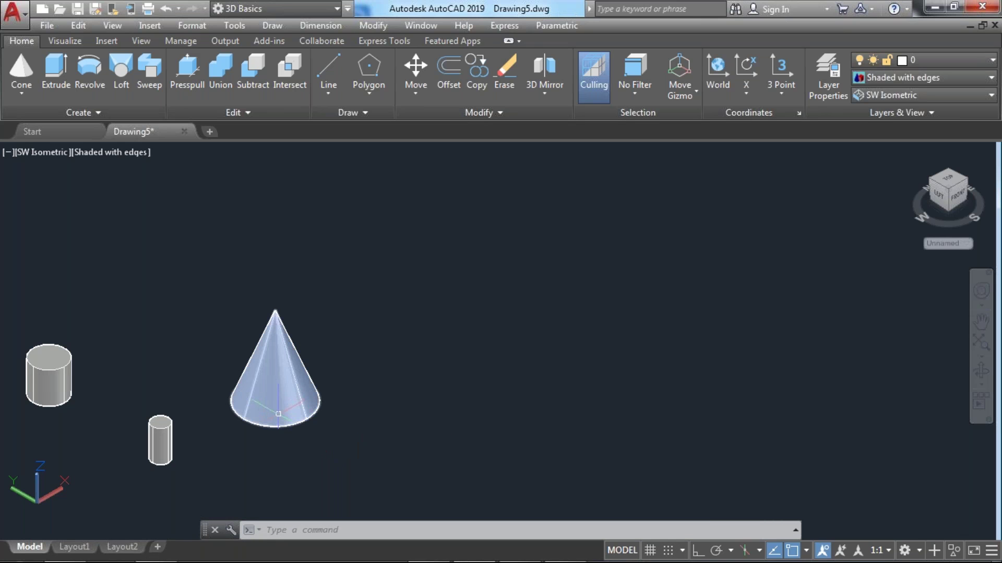
middle_click_drag(265, 412, 517, 389)
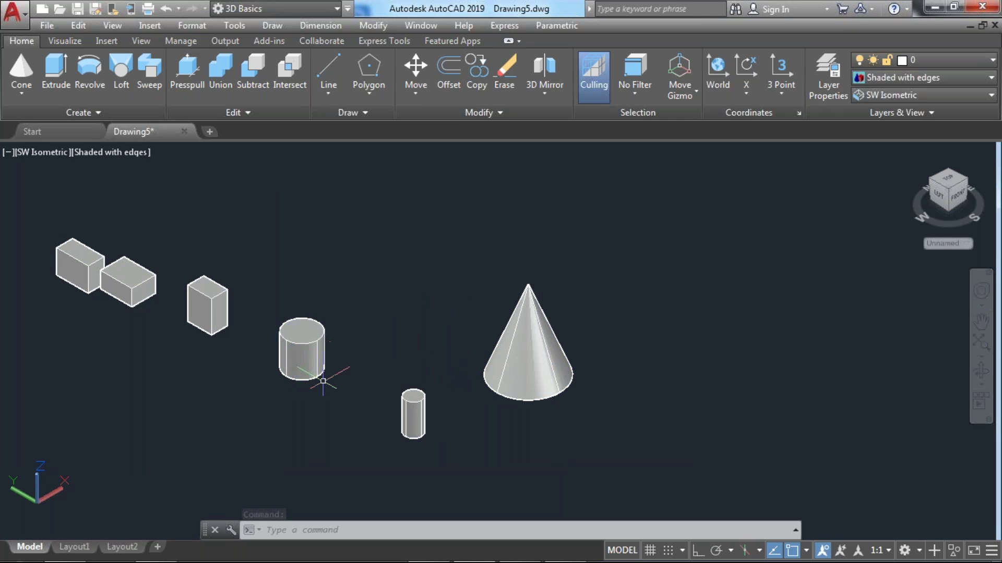
mouse_move(327, 384)
middle_mouse_down()
mouse_move(302, 393)
mouse_move(329, 400)
middle_mouse_up()
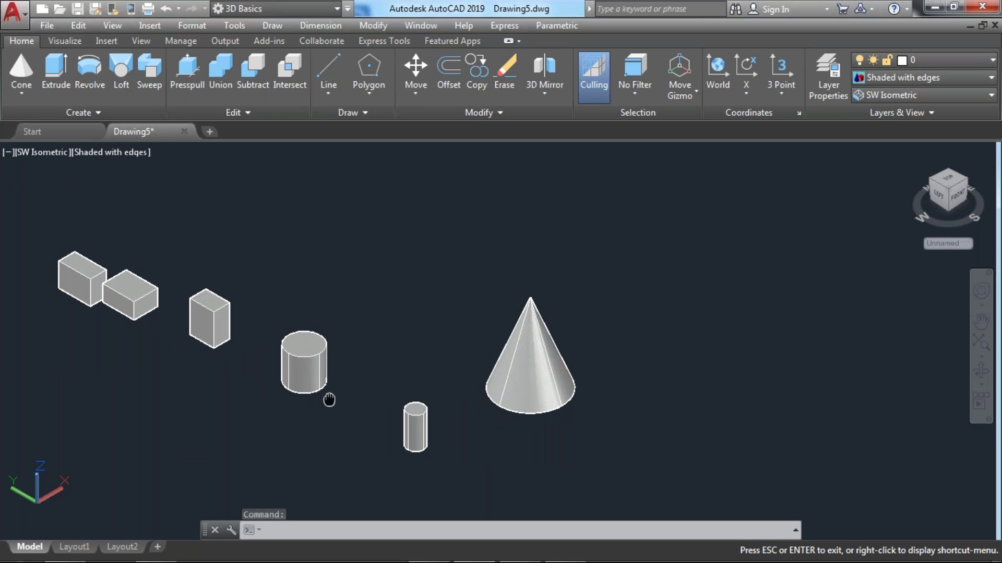
middle_click_drag(328, 400, 346, 398)
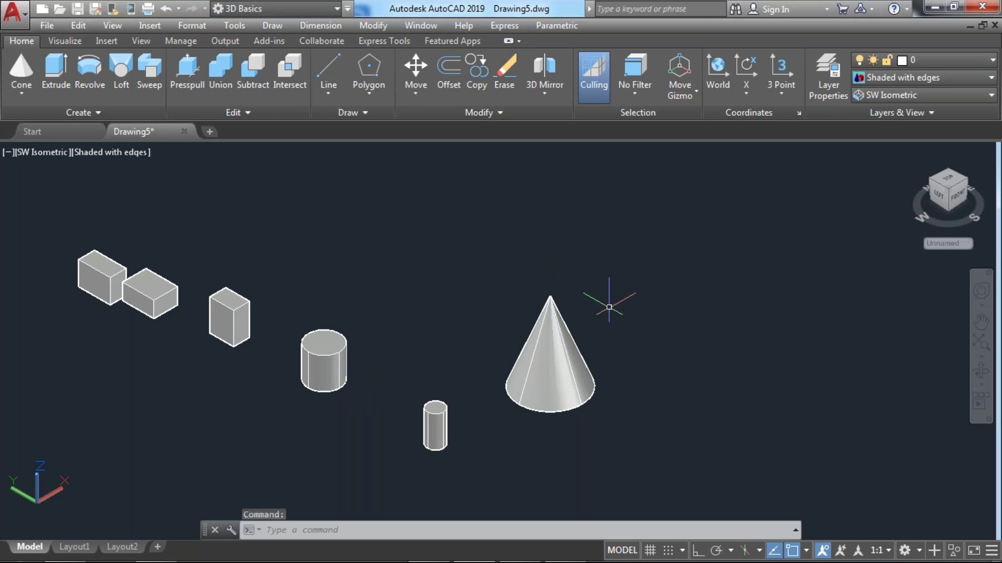
left_click(571, 409)
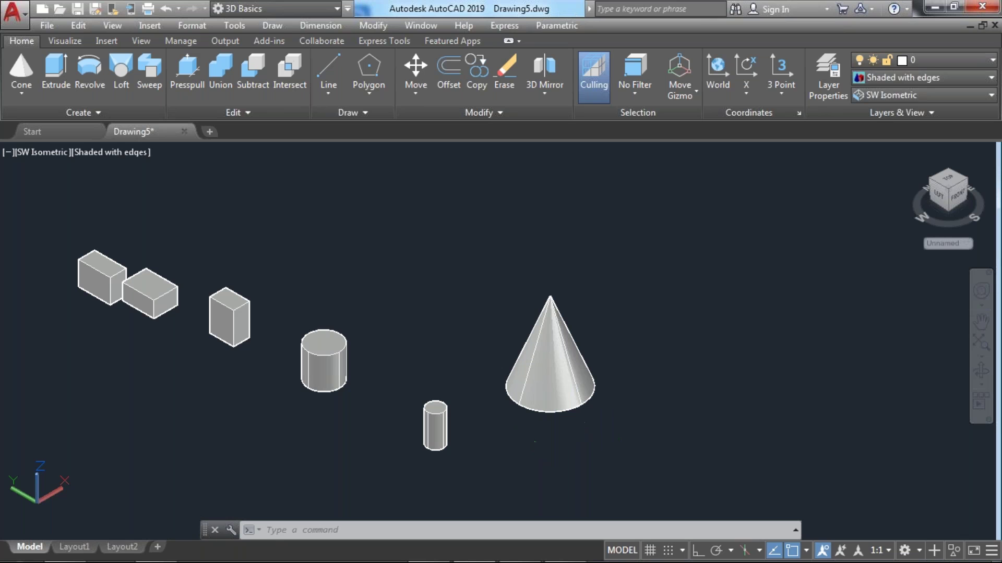
middle_click_drag(298, 336, 298, 336, "shift")
middle_click_drag(550, 451, 572, 448, "shift")
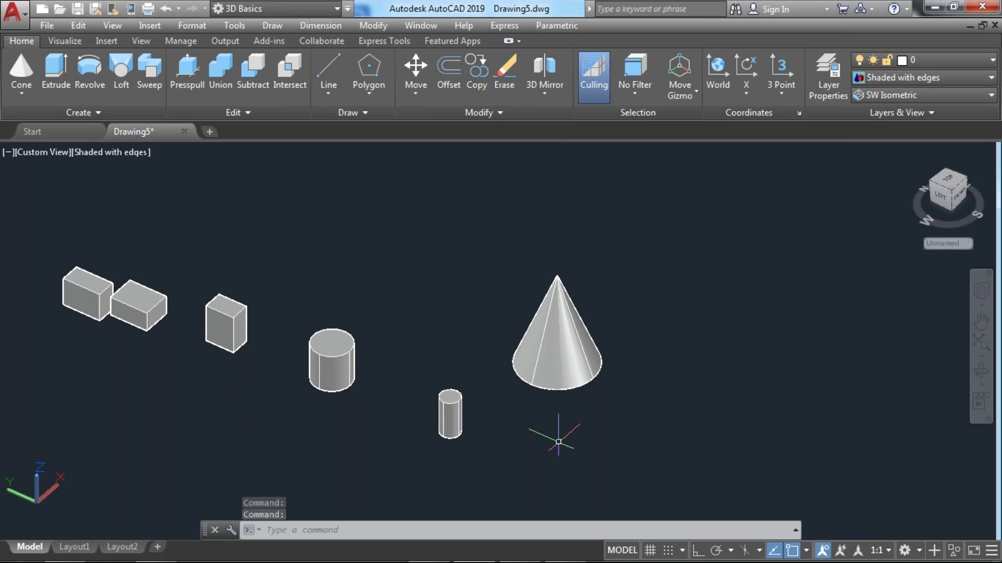
middle_click_drag(298, 337, 299, 337, "shift")
mouse_move(550, 442)
middle_mouse_down("shift")
mouse_move(523, 398)
mouse_move(522, 275)
mouse_move(499, 283)
mouse_move(485, 330)
mouse_move(539, 424)
mouse_move(583, 440)
mouse_move(566, 472)
mouse_move(537, 449)
mouse_move(553, 433)
middle_mouse_up("shift")
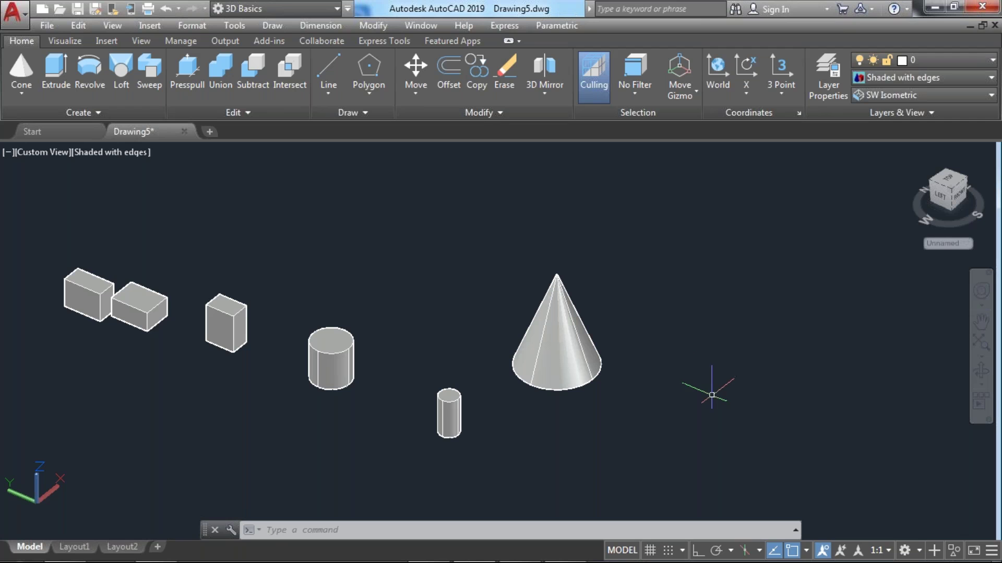
left_click(711, 392)
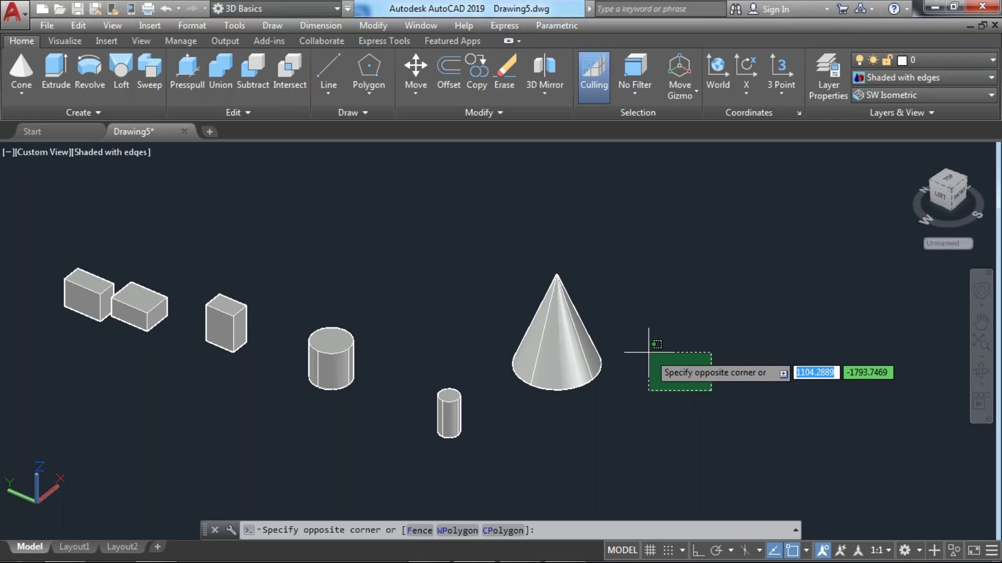
key("Escape")
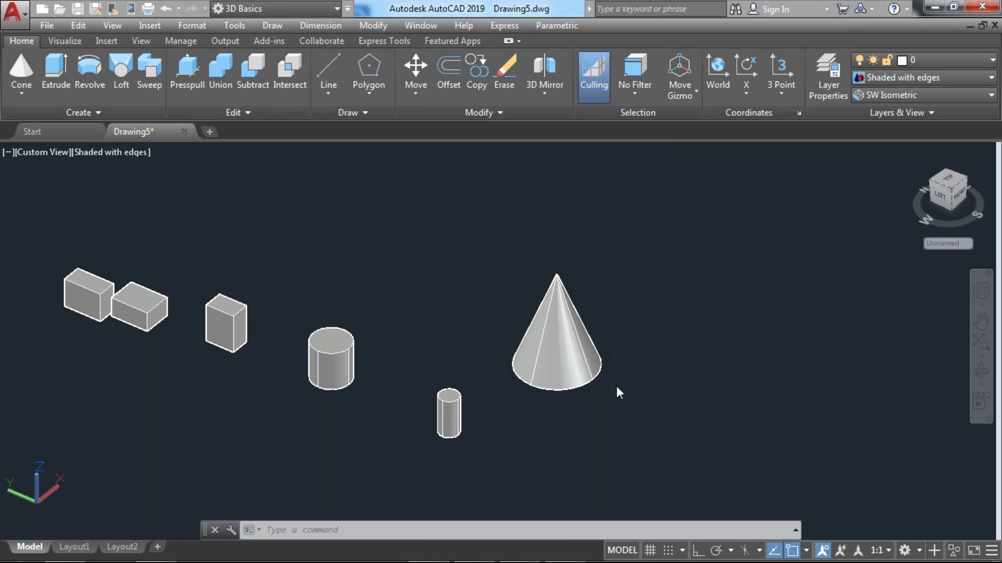
- Create a large box in the empty space beyond the cone, picking both base corners and the height freely
left_click(26, 97)
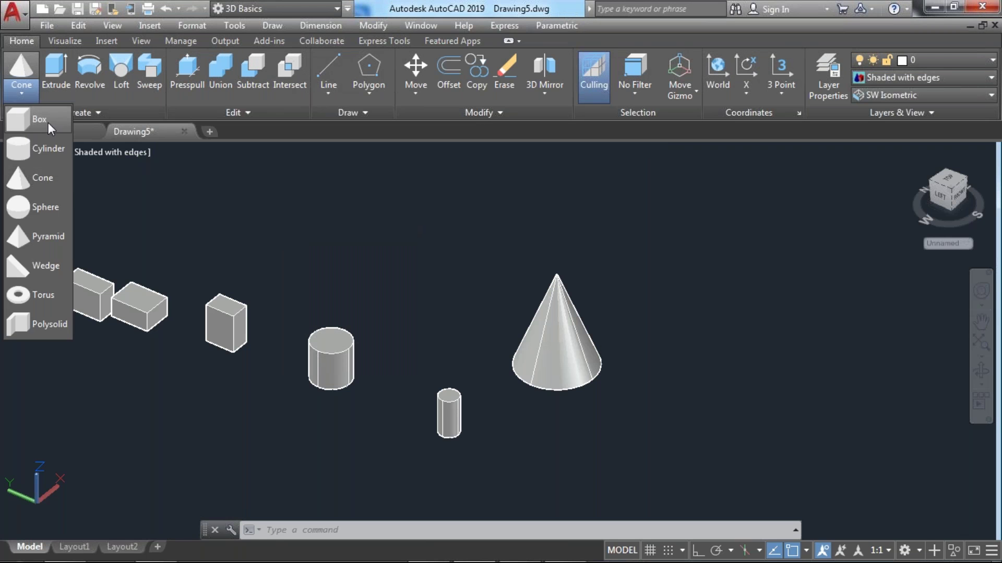
left_click(40, 120)
middle_click_drag(847, 490, 704, 441)
middle_click_drag(702, 393, 338, 280)
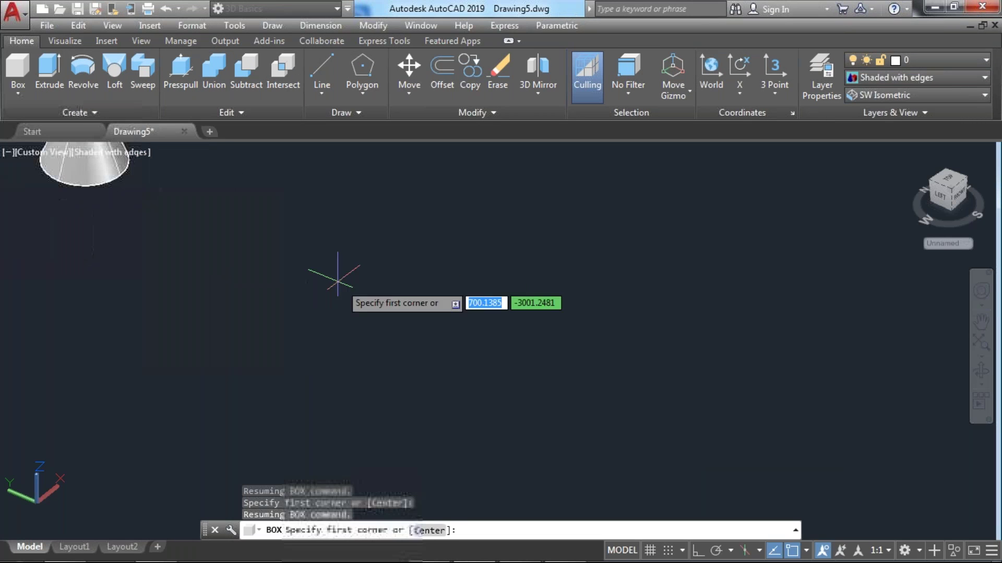
left_click(329, 380)
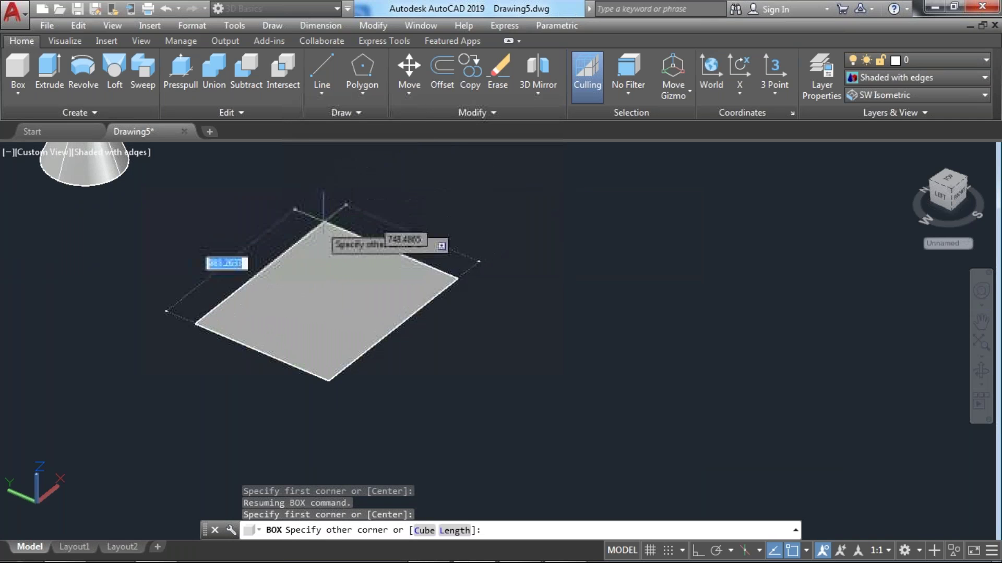
left_click(324, 223)
left_click(285, 209)
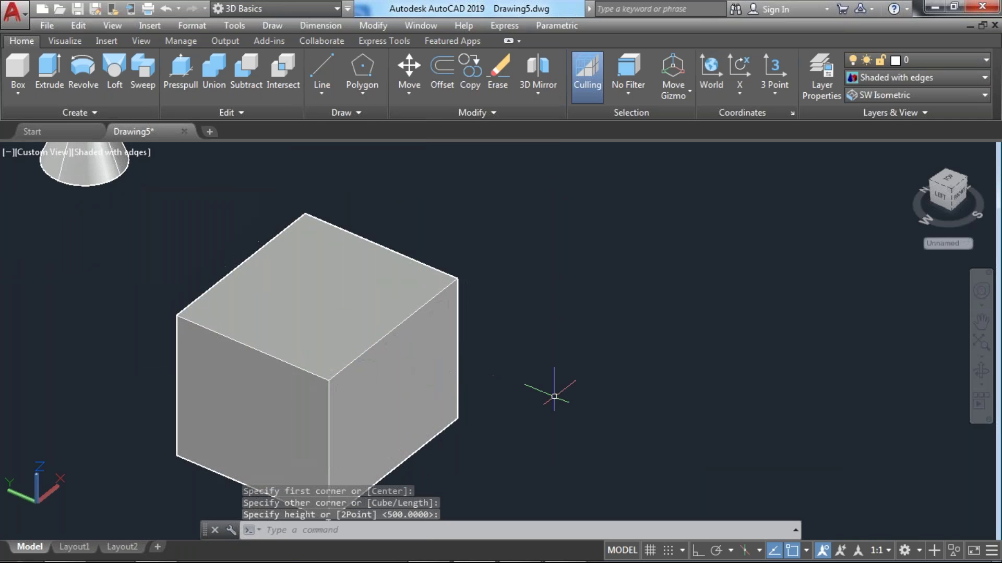
left_click(496, 313)
scroll(540, 188, "down", 3)
- Change the viewport's visual style from shaded with edges to Conceptual for inspecting the large box's edges
left_click(856, 95)
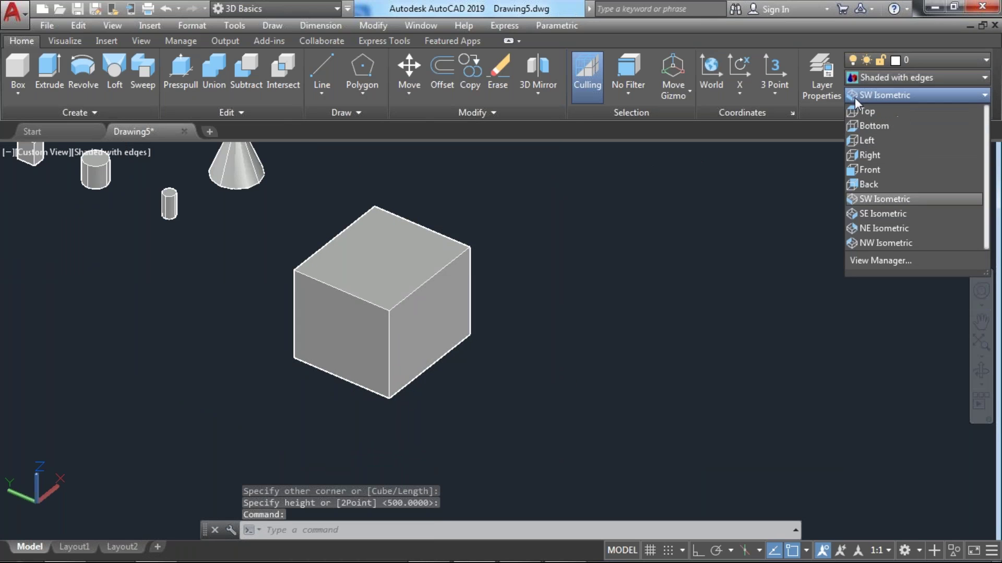
left_click(899, 80)
left_click(849, 116)
scroll(397, 313, "up", 2)
middle_click_drag(391, 290, 406, 319, "shift")
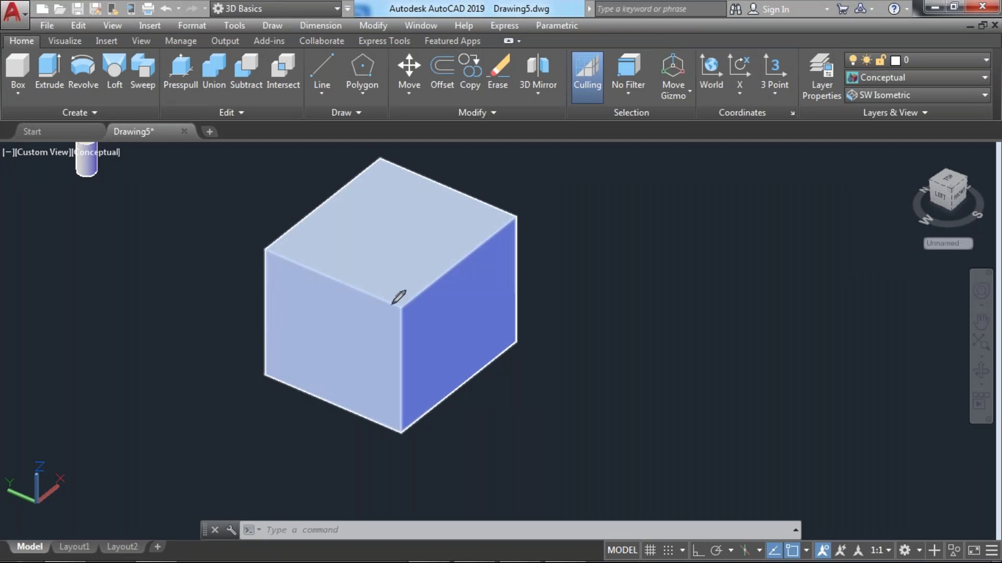
mouse_move(392, 304)
left_mouse_down()
mouse_move(397, 428)
mouse_move(417, 378)
mouse_move(410, 304)
mouse_move(267, 243)
mouse_move(320, 283)
mouse_move(409, 311)
mouse_move(497, 217)
mouse_move(458, 264)
mouse_move(400, 301)
left_mouse_up()
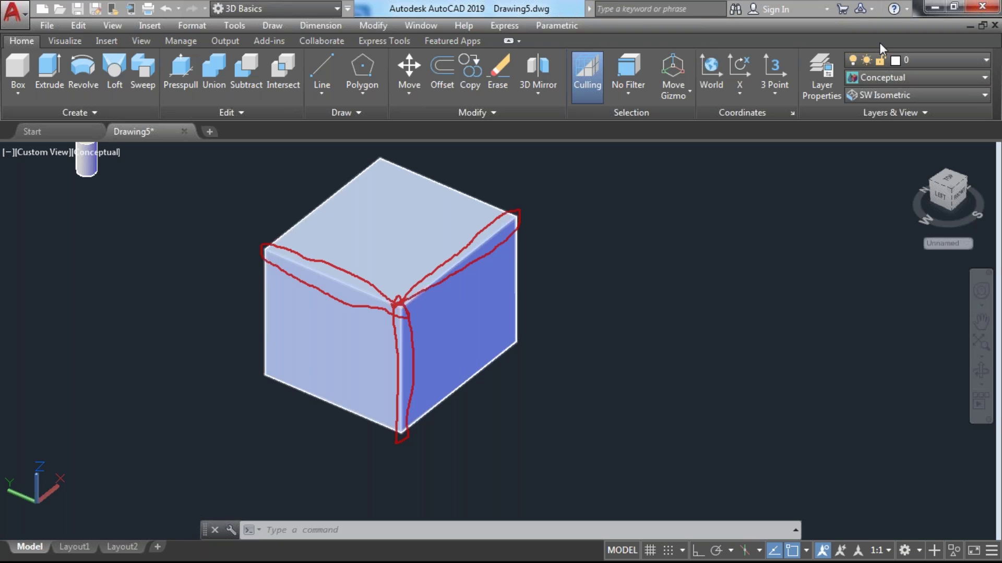
- Change the viewport's visual style to Shaded with Edges to compare the box's edges, and finish on Shaded
left_click(872, 73)
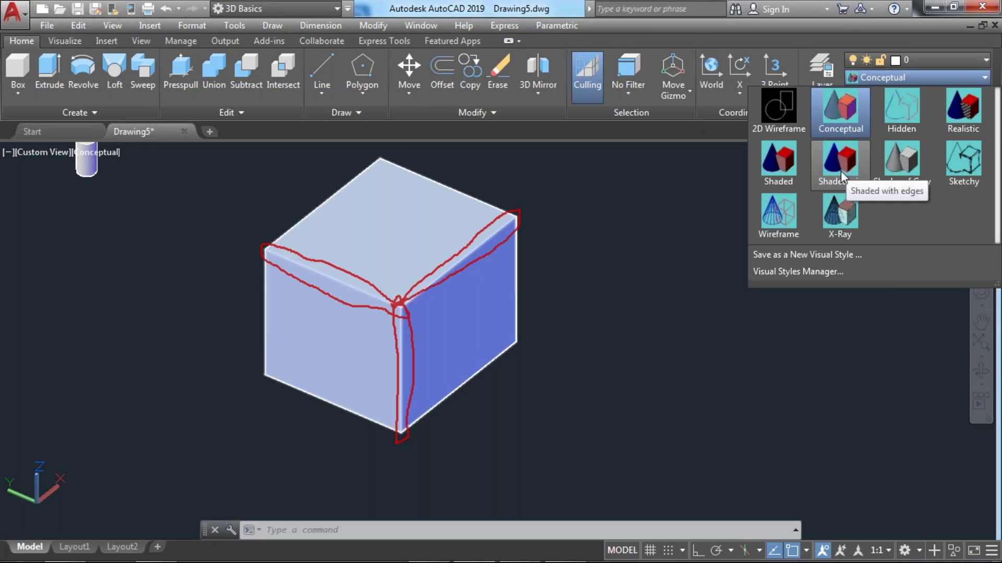
left_click(841, 170)
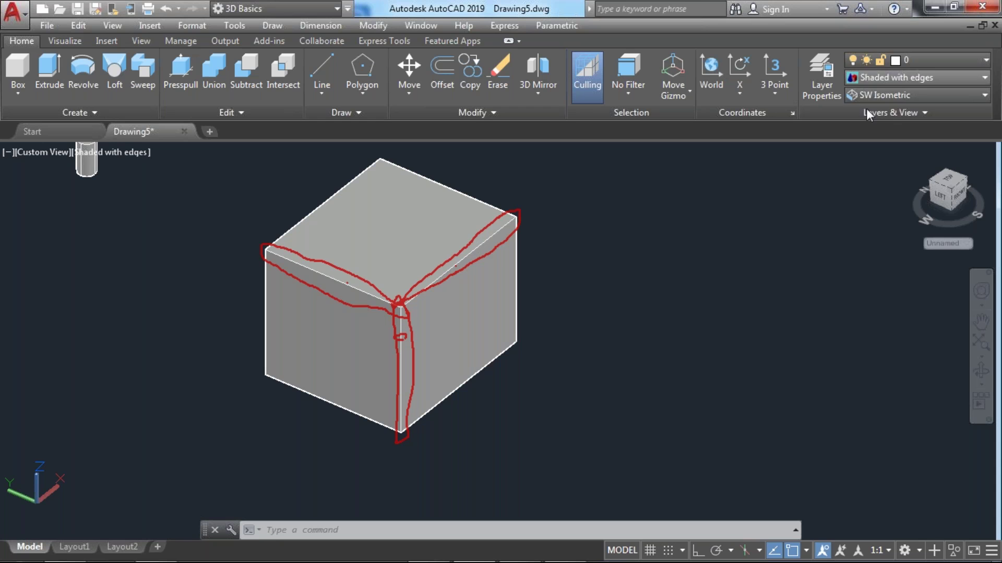
left_click(867, 76)
left_click(782, 156)
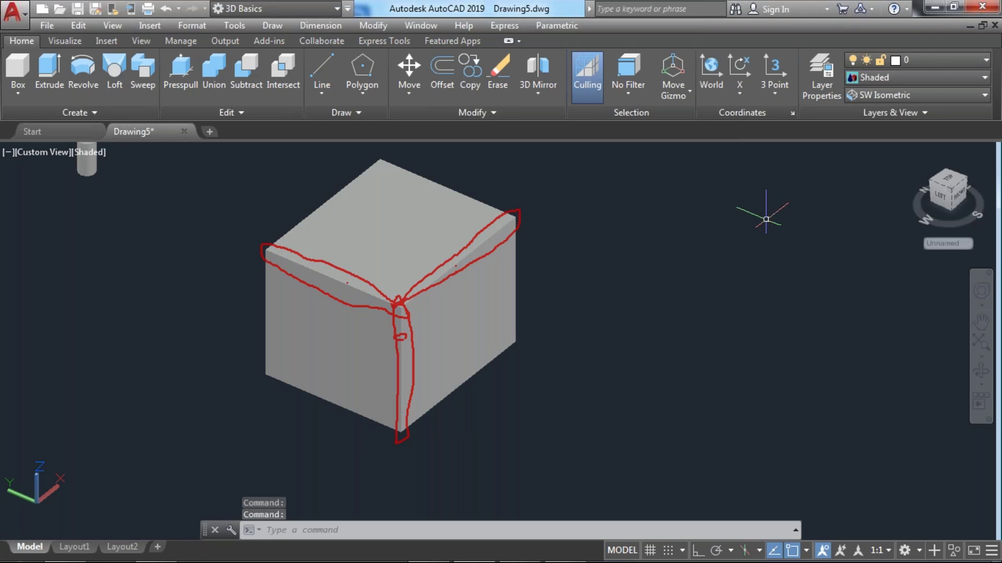
- Select the large box twice to inspect its highlighted edges in the Shaded style, clearing the selection each time
left_click(514, 320)
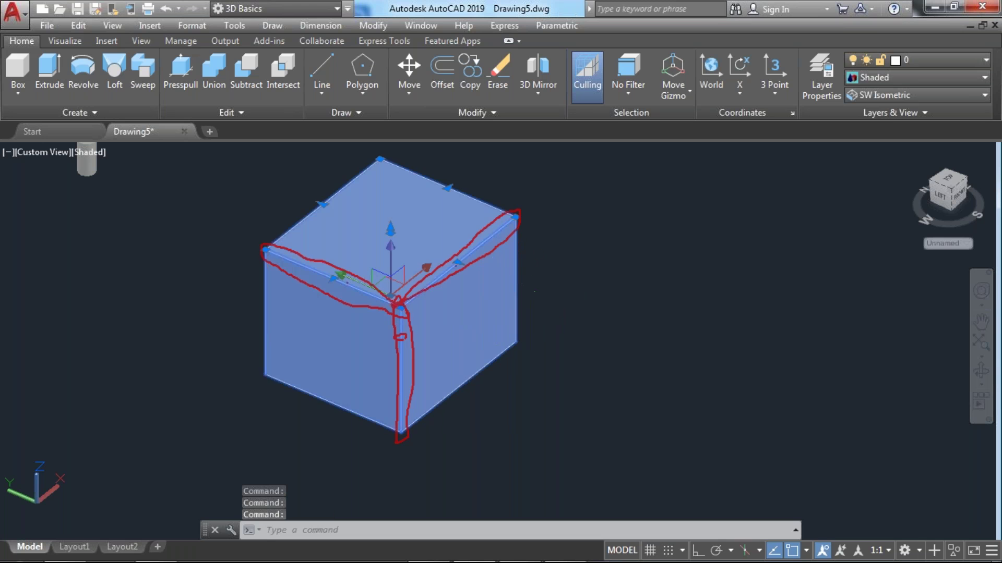
key("Escape")
left_click(470, 257)
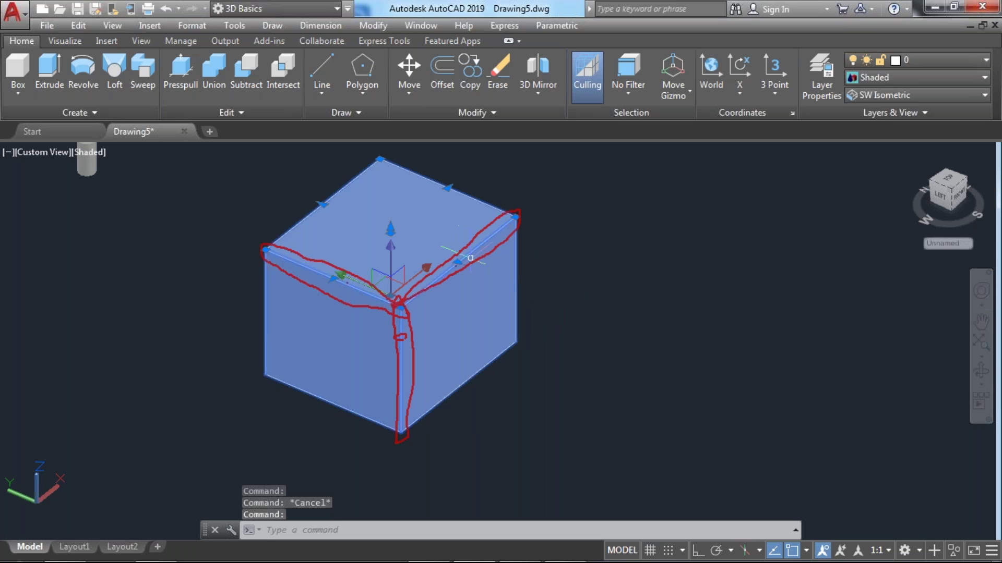
key("Escape")
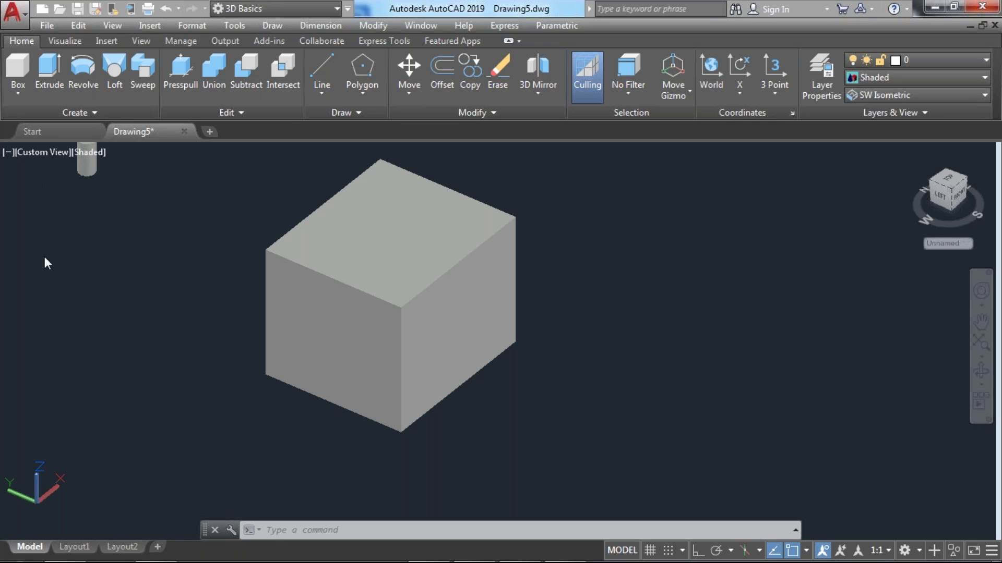
- Create a sphere with a radius of 100 in the empty space beside the large box
left_click(21, 96)
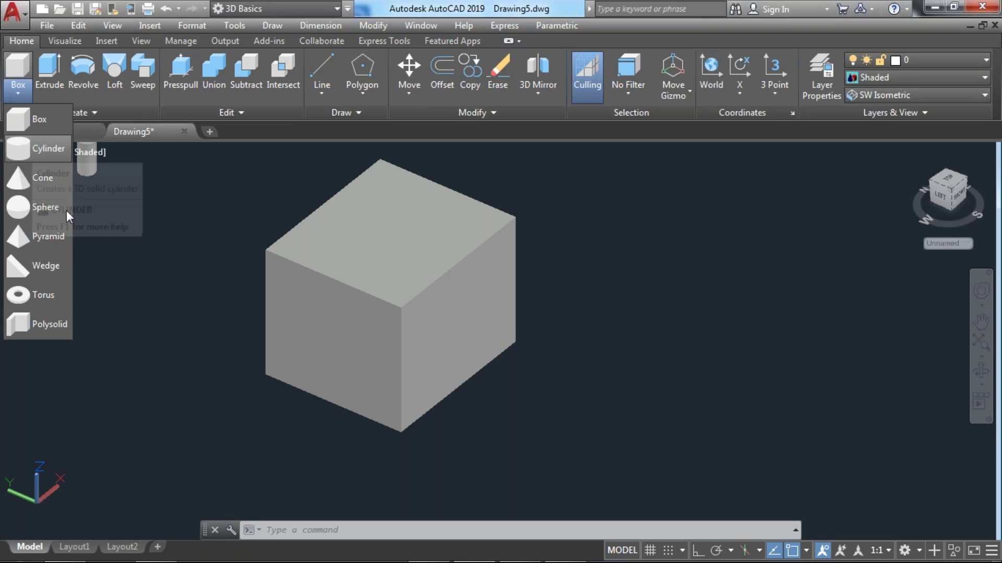
left_click(137, 417)
left_click(16, 92)
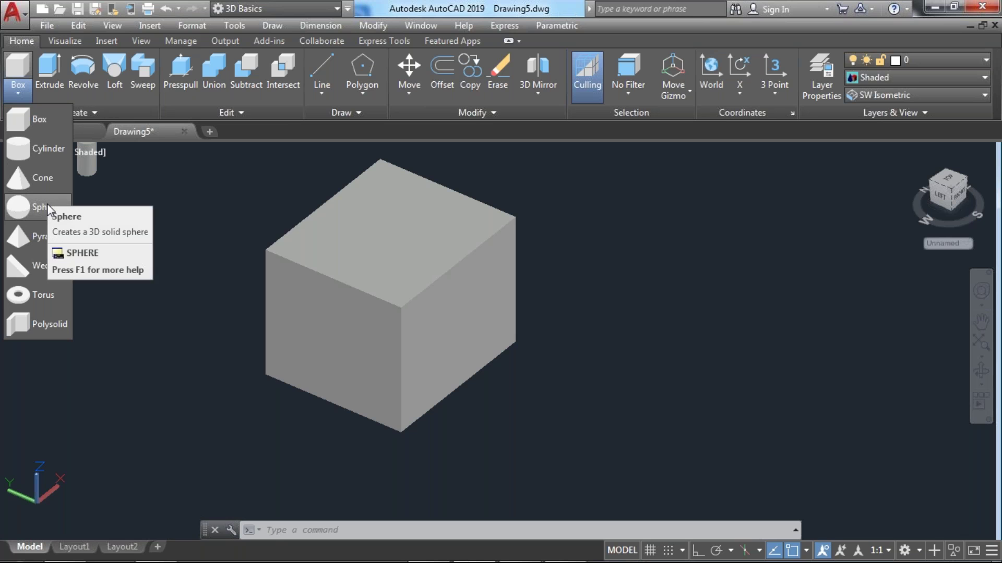
left_click(47, 203)
scroll(84, 279, "down", 3)
middle_click_drag(84, 279, 152, 320)
left_click(146, 339)
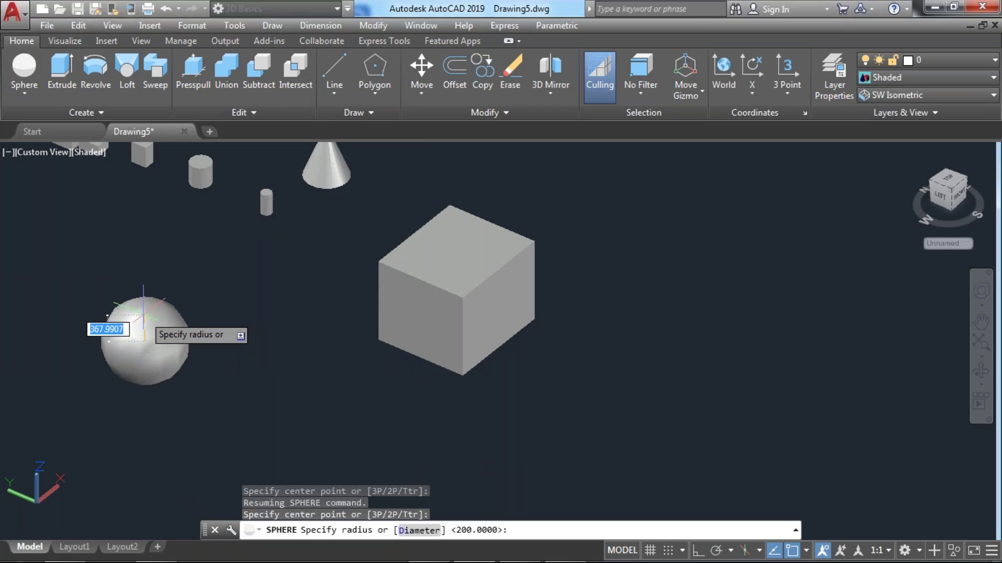
type("10")
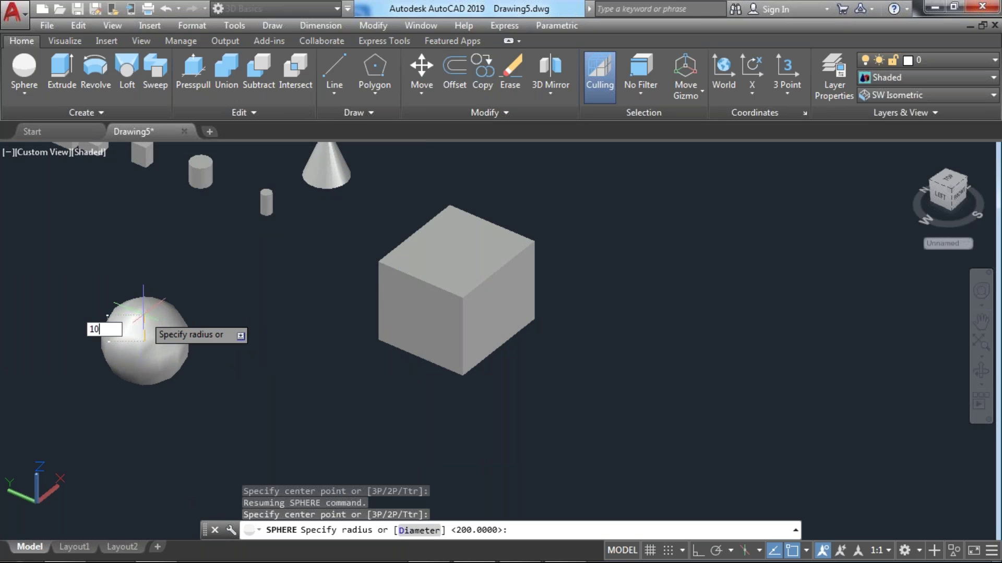
type("0")
key("Return")
- Examine the new sphere up close, selecting it briefly to see its outline and clearing the selection
scroll(85, 340, "up", 3)
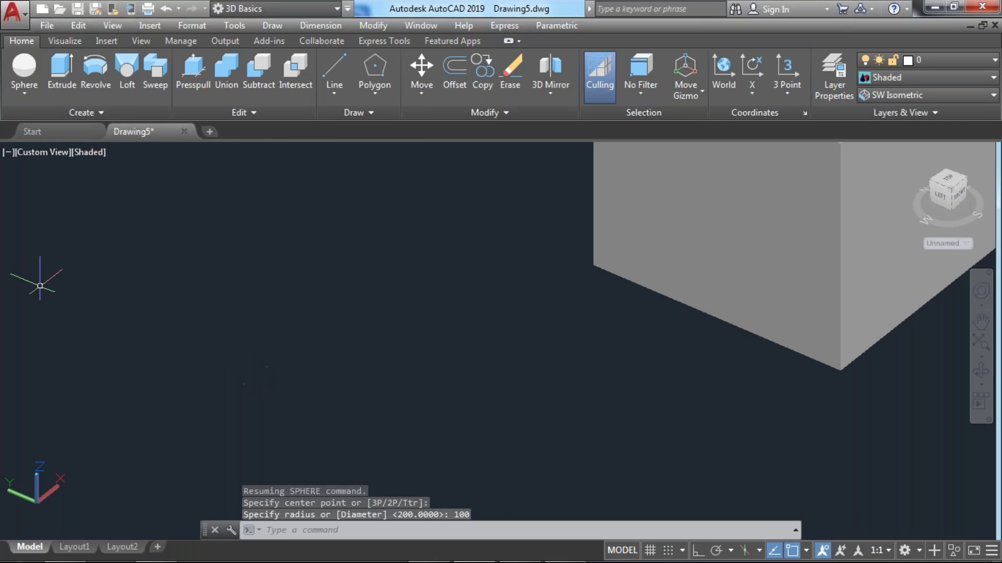
middle_click_drag(253, 376, 459, 329)
key("Escape")
left_click(375, 329)
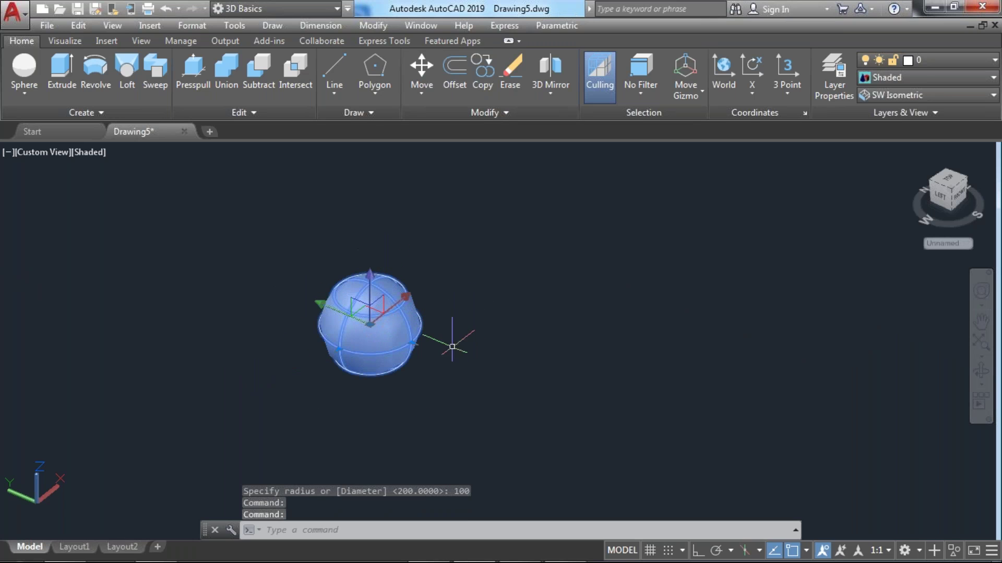
key("Escape")
left_click(17, 94)
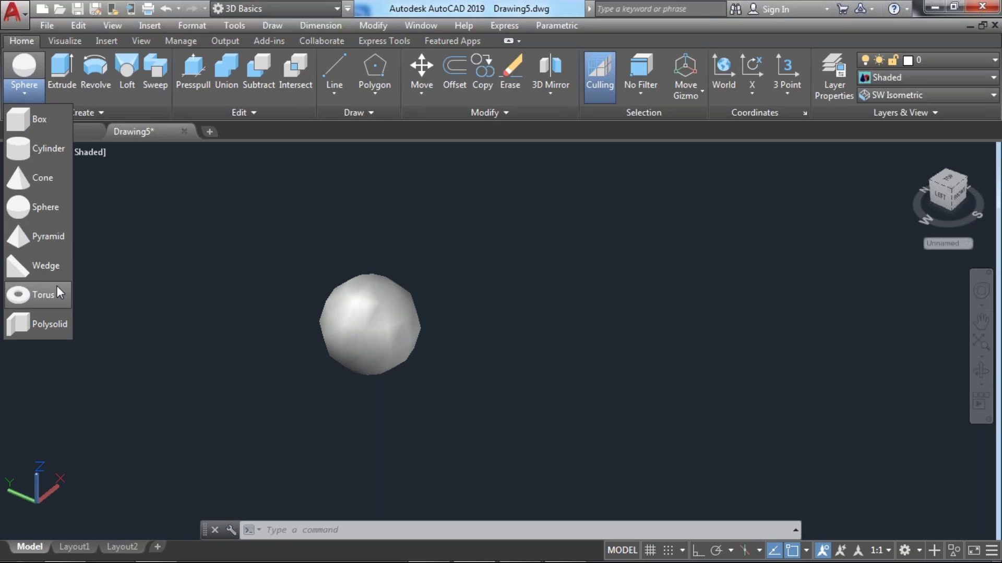
left_click(42, 238)
middle_click_drag(309, 403, 196, 459)
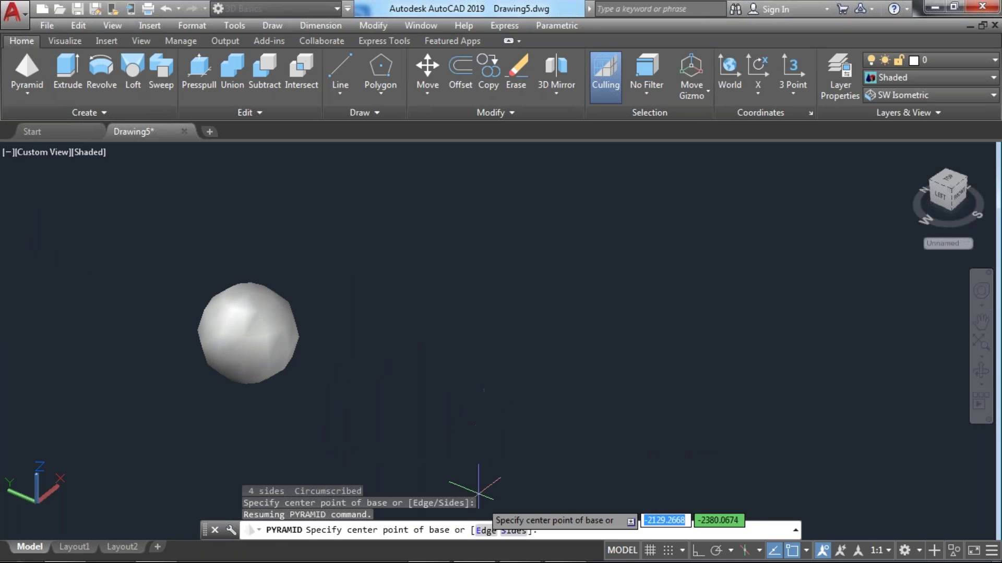
left_click(481, 395)
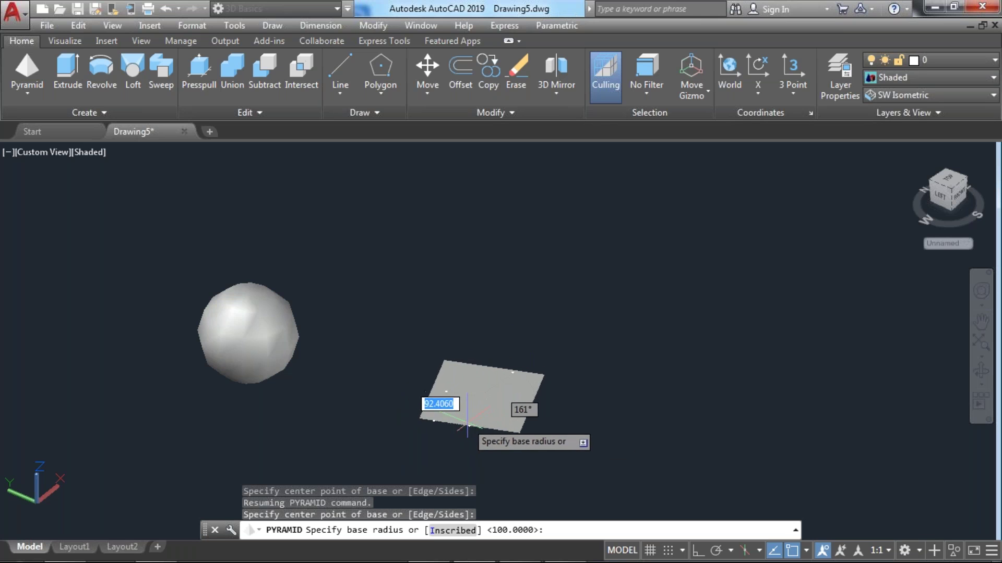
key("Escape")
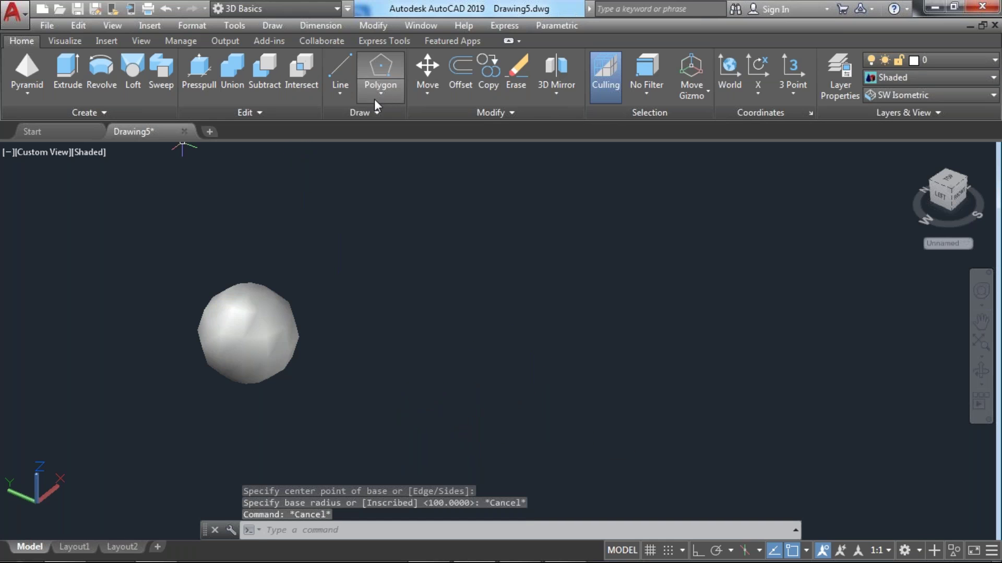
- Draw a circle with a radius of 200 in the empty space beside the sphere
left_click(350, 99)
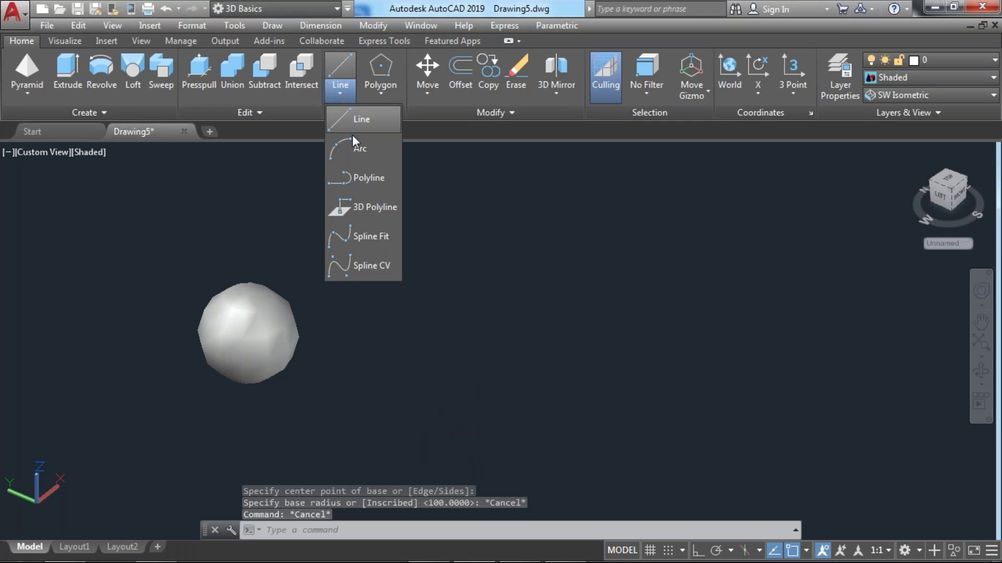
left_click(379, 99)
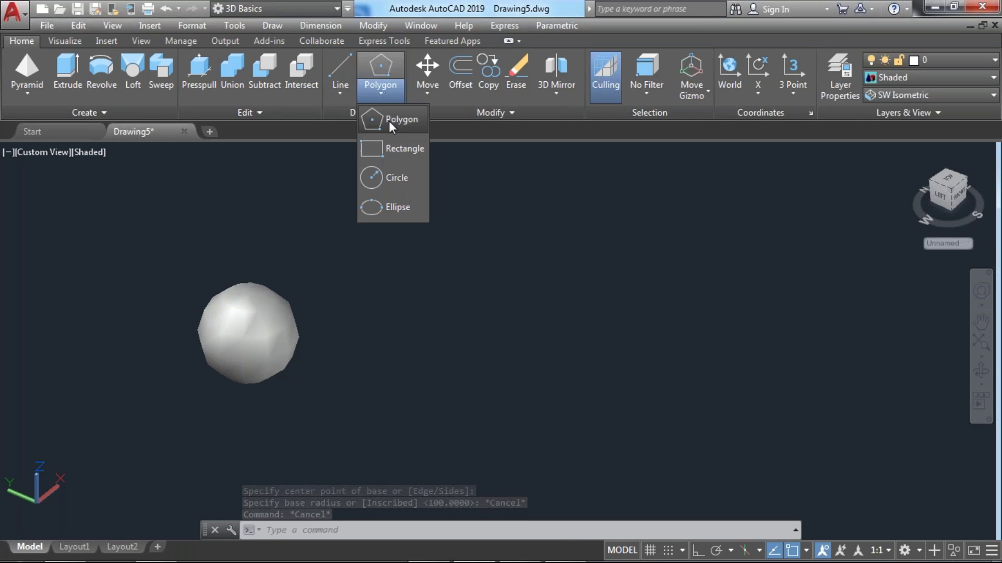
left_click(396, 176)
left_click(464, 371)
type("2")
key("Return")
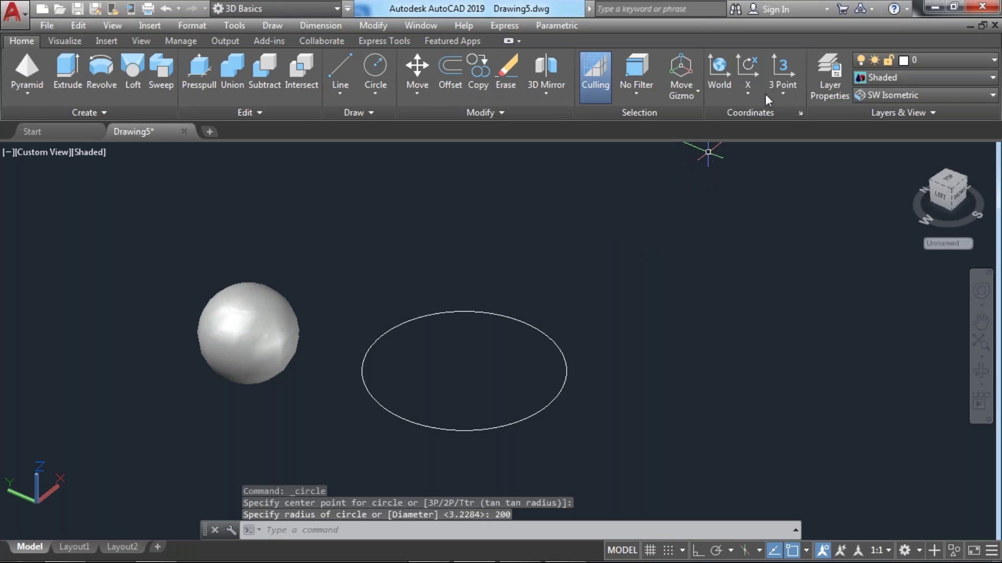
- Create a four-sided pyramid centred on the circle, with a base radius of 200 and a height of 500
left_click(37, 85)
left_click(23, 241)
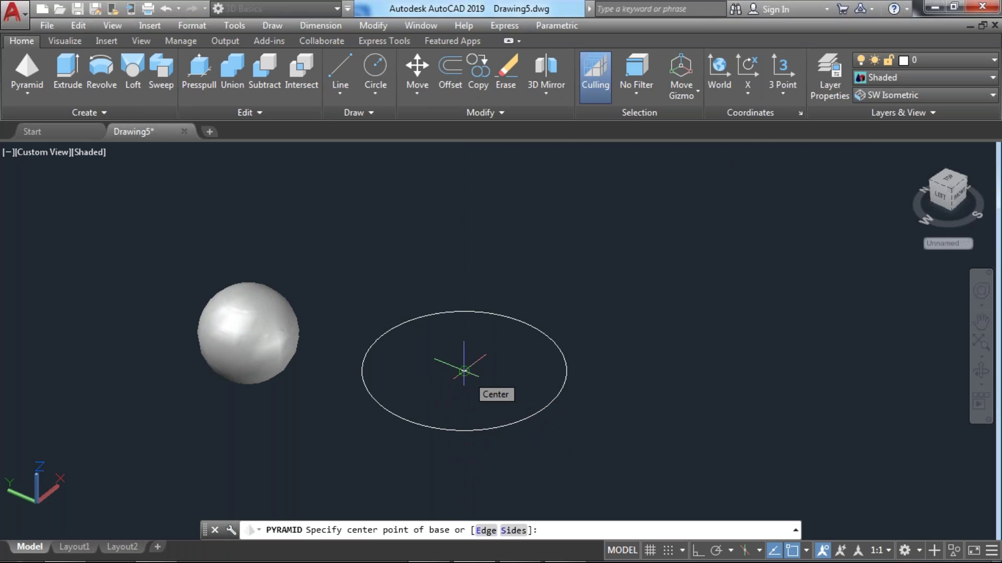
left_click(464, 371)
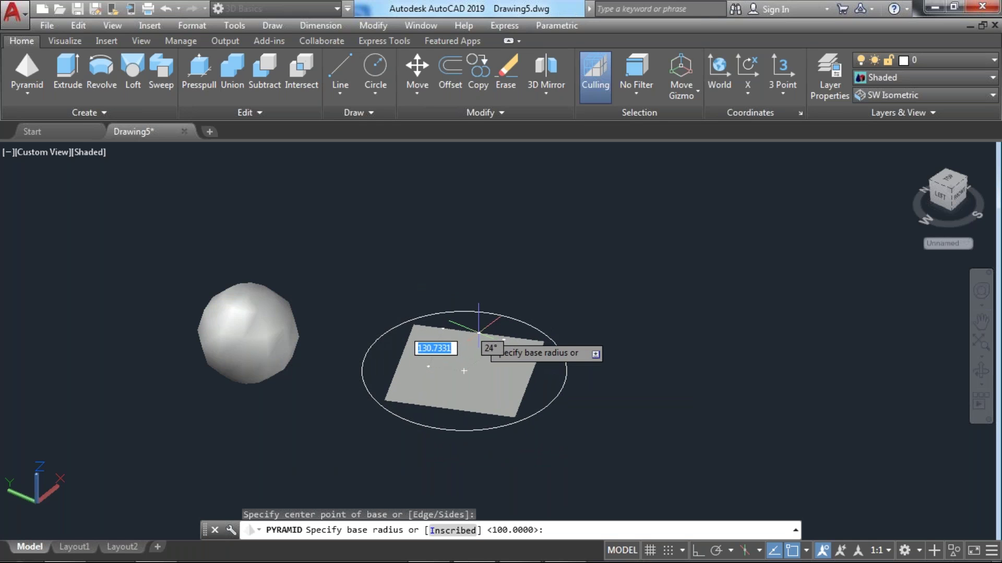
type("200")
key("Return")
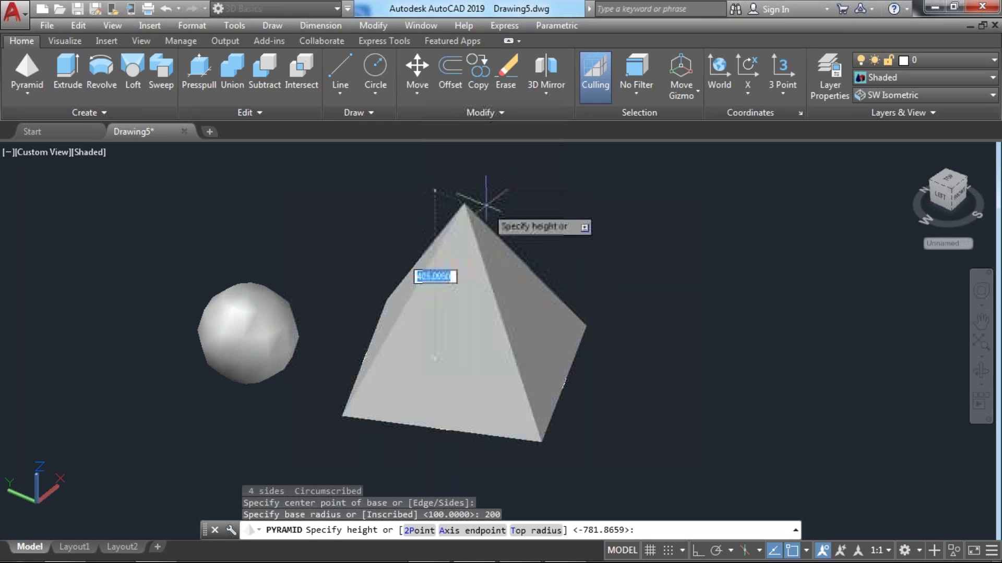
middle_click_drag(522, 256, 507, 284)
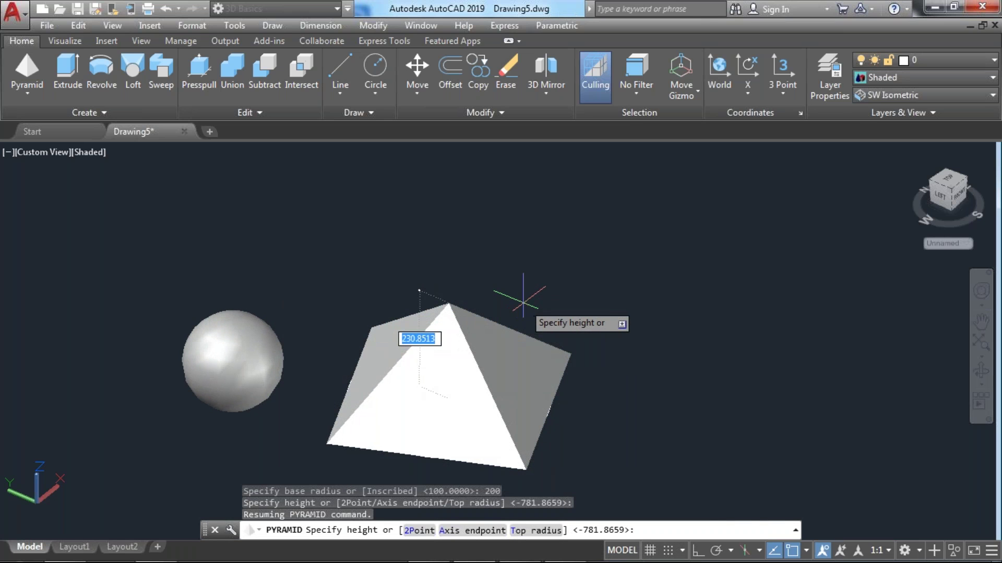
type("500")
key("Return")
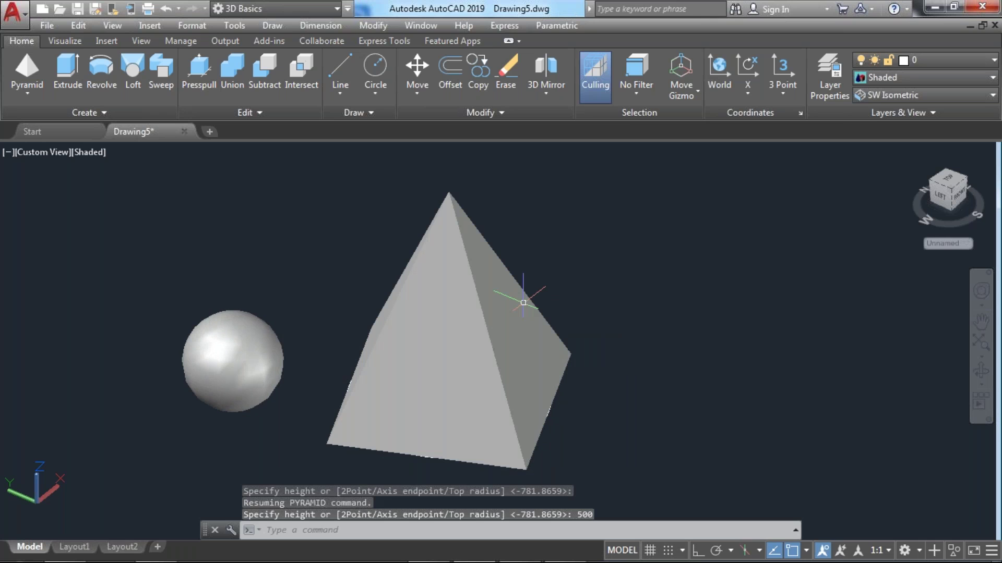
- Examine the pyramid's base from below to see how it fits around the circle, and return to a view from above
scroll(556, 319, "down", 2)
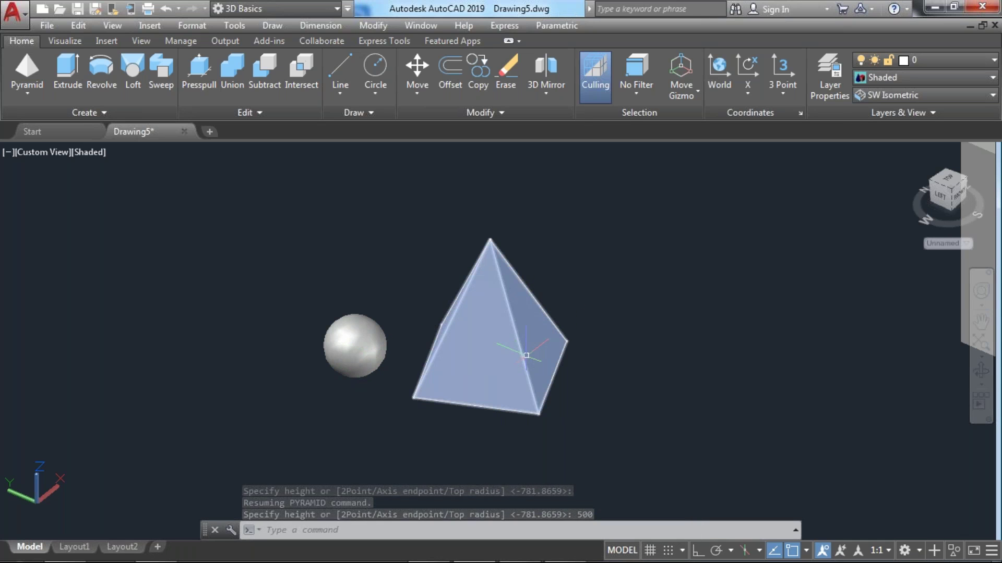
mouse_move(538, 340)
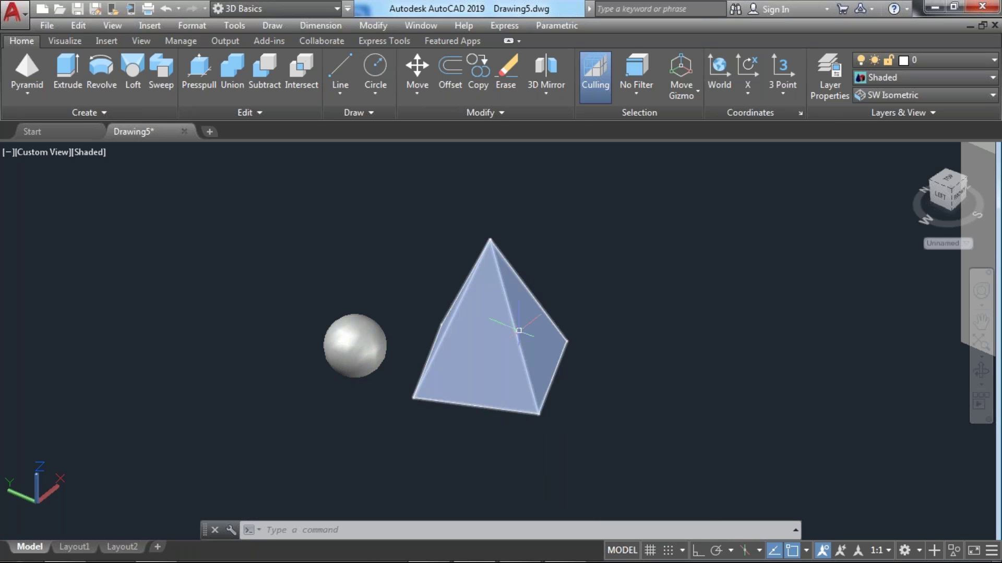
middle_click_drag(520, 341, 542, 313, "shift")
scroll(554, 336, "up", 6)
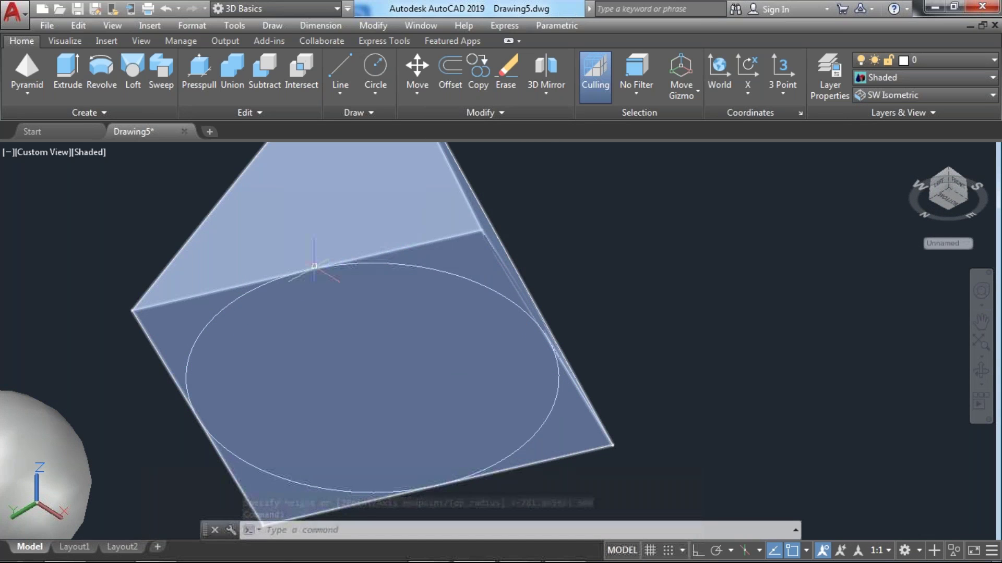
scroll(315, 267, "down", 6)
middle_click_drag(315, 266, 320, 370, "shift")
scroll(357, 302, "down", 5)
scroll(528, 402, "down", 3)
middle_click_drag(527, 402, 418, 261, "shift")
- Create a pyramid with the Edge option, running its base edge from the small pyramid's corner to the large box's nearest bottom corner, with a freely picked height
left_click(25, 87)
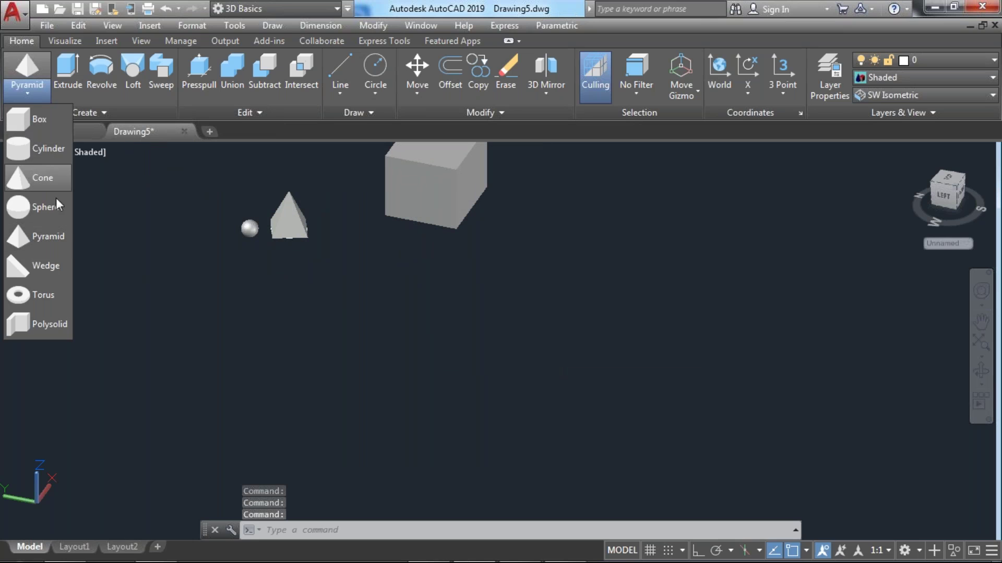
left_click(58, 238)
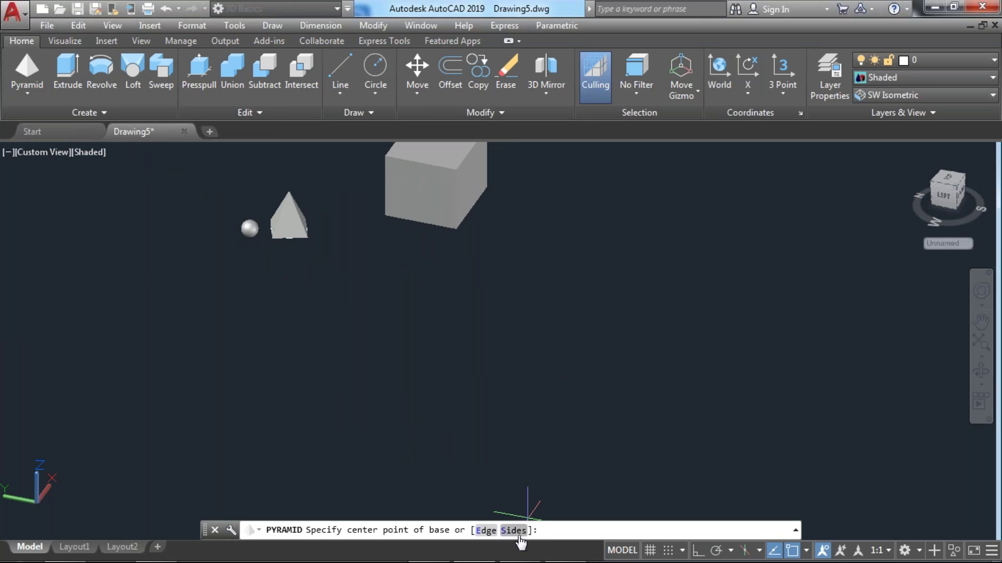
type("E")
key("Return")
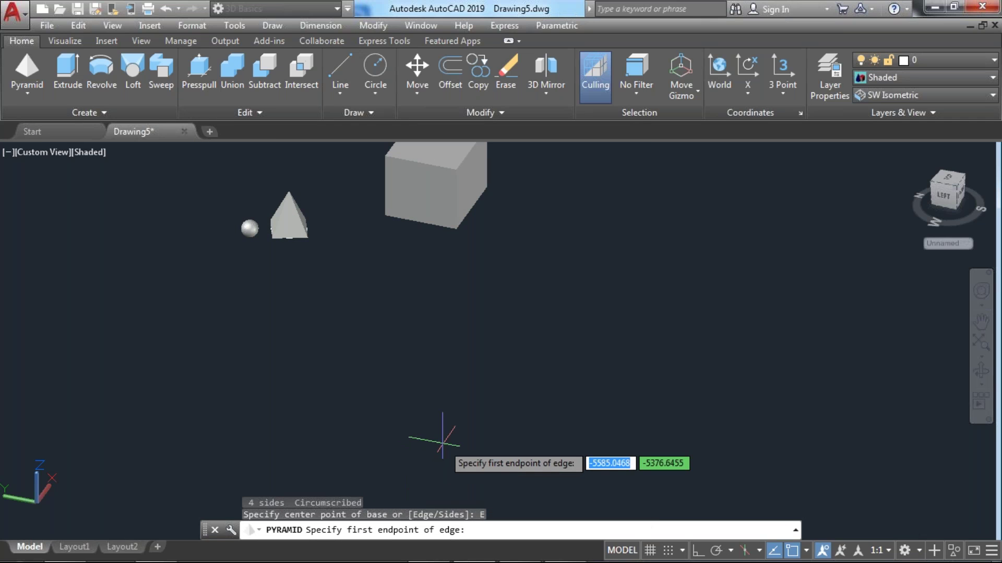
left_click(310, 240)
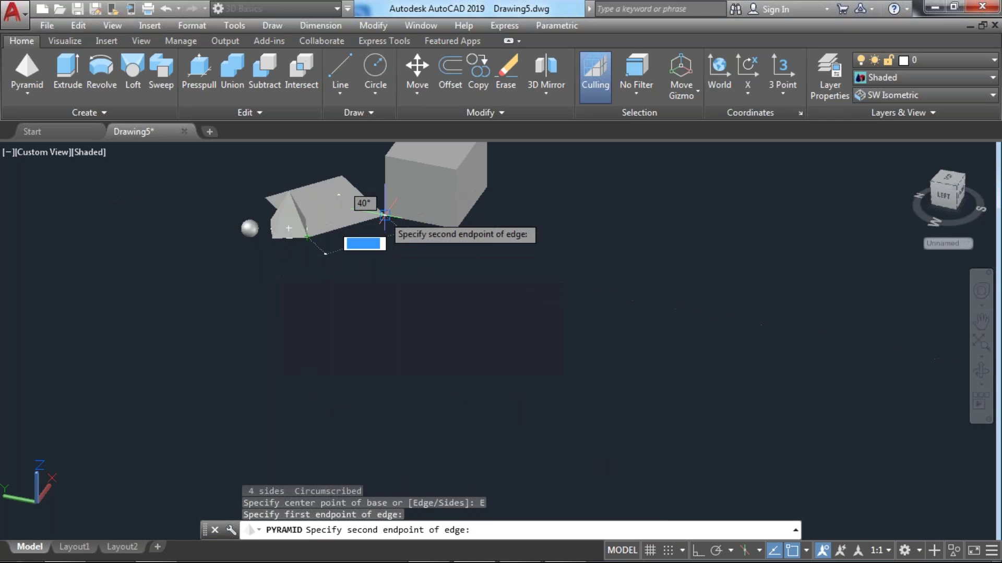
left_click(345, 215)
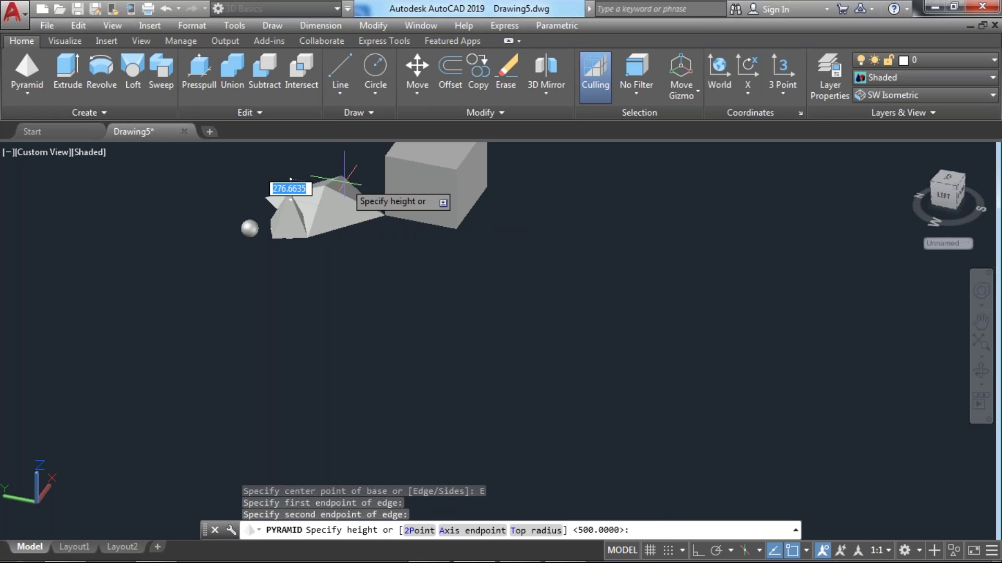
middle_click_drag(342, 183, 319, 270)
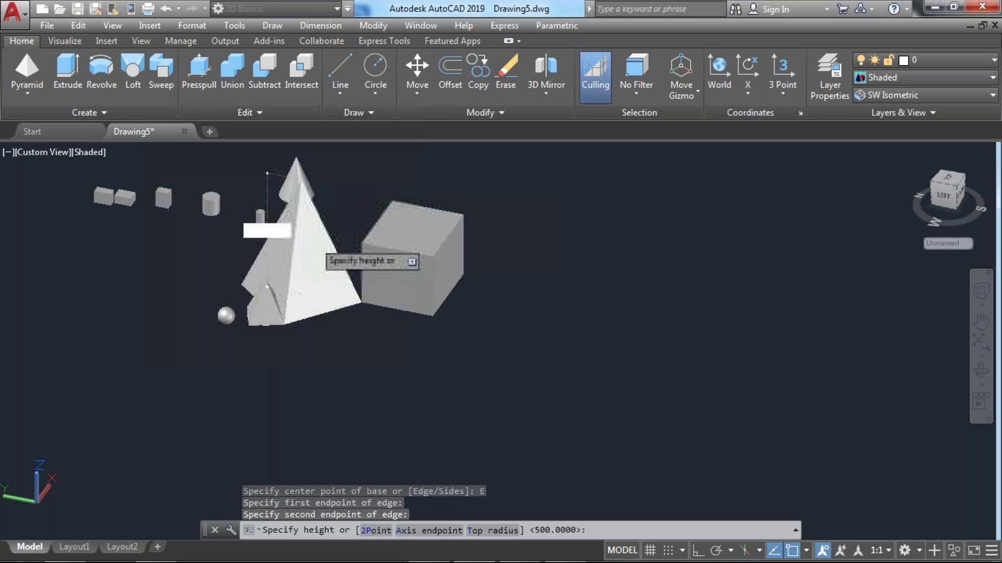
left_click(297, 203)
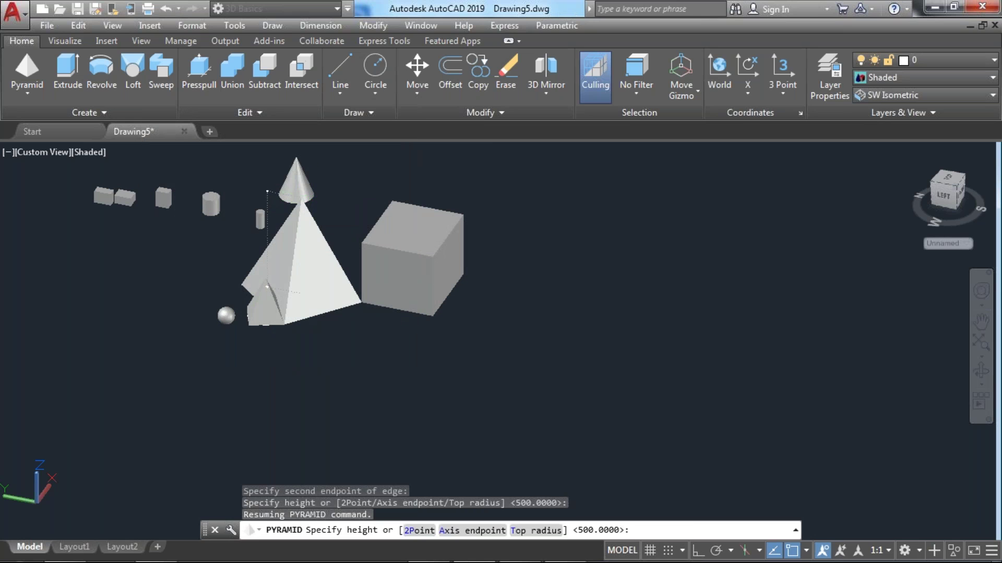
- Create a box with freely picked corners in the empty space below the large box, about 712 high
left_click(37, 82)
left_click(43, 117)
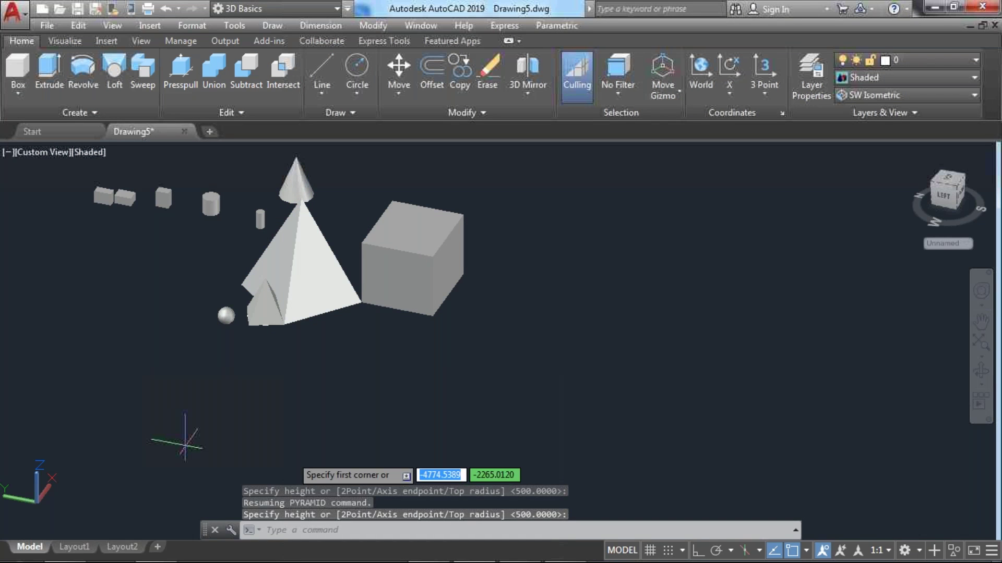
left_click(374, 418)
left_click(443, 412)
left_click(459, 340)
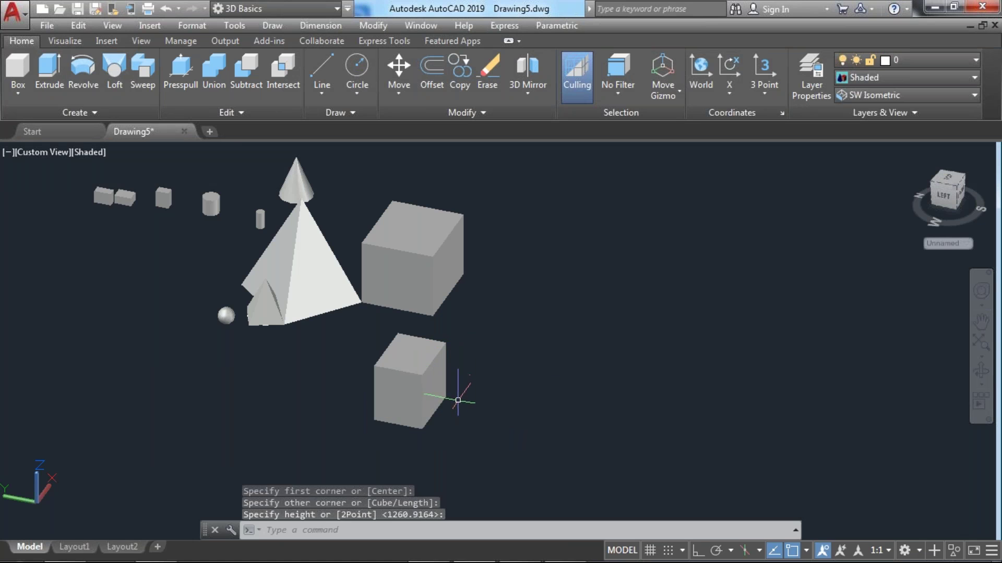
- Create a second, taller box with freely picked corners beside the new one, about 1106 high
key("Return")
middle_click_drag(465, 417, 393, 374)
left_click(468, 414)
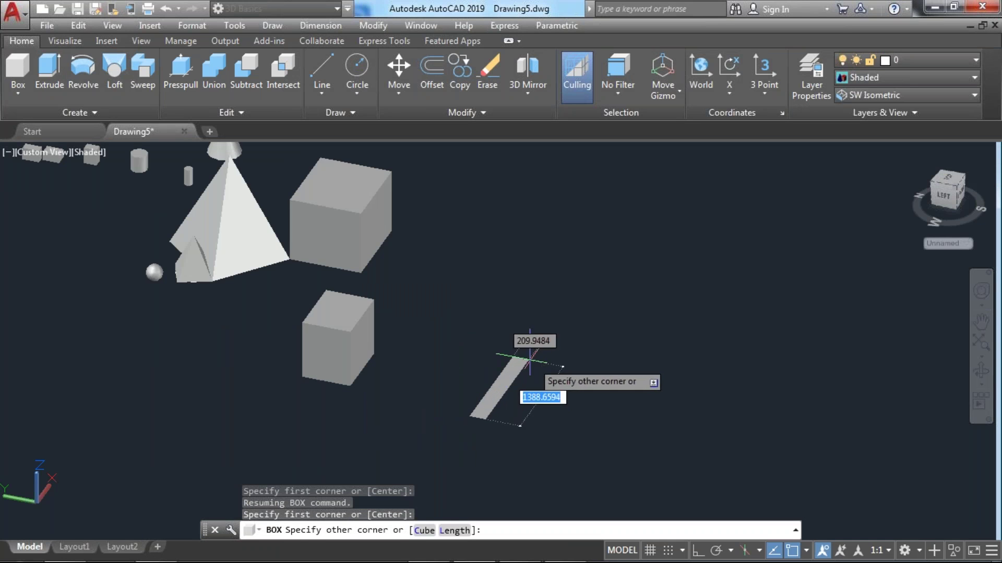
left_click(566, 383)
left_click(564, 307)
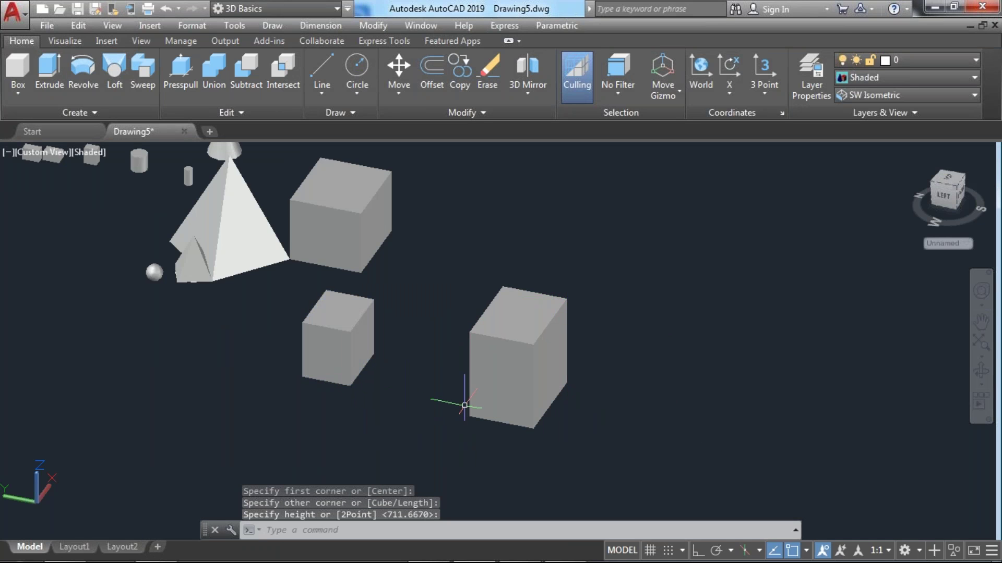
middle_click_drag(378, 409, 387, 428)
scroll(454, 351, "up", 4)
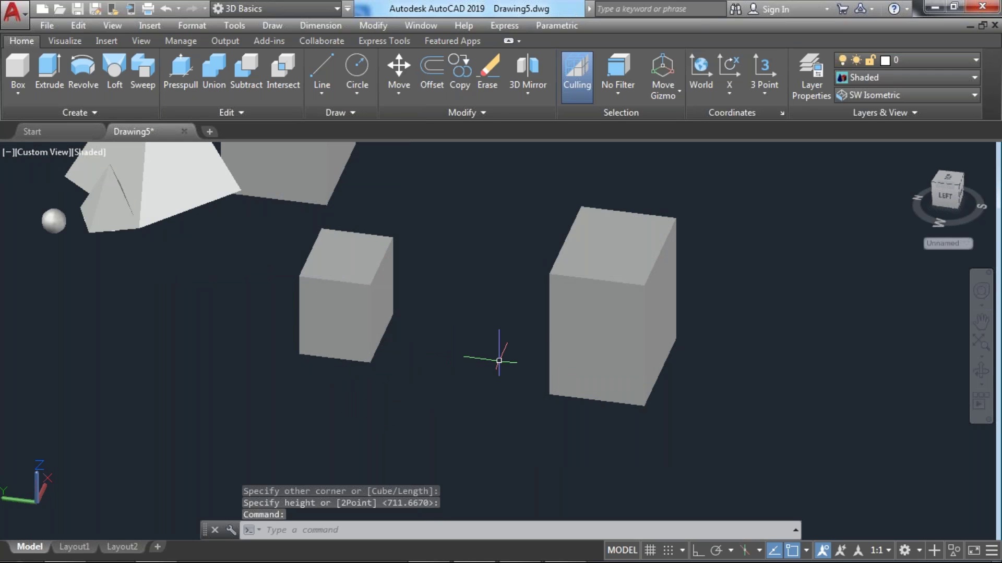
- Create a pyramid about 1458 high with the Edge option, running its base edge between the two new boxes' facing bottom edges, and undo it
left_click(27, 90)
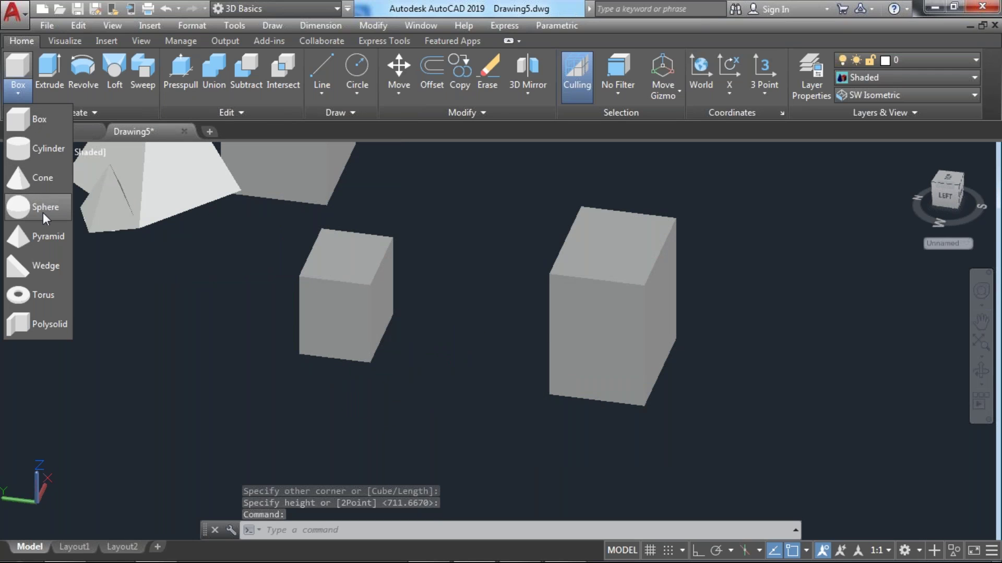
left_click(50, 227)
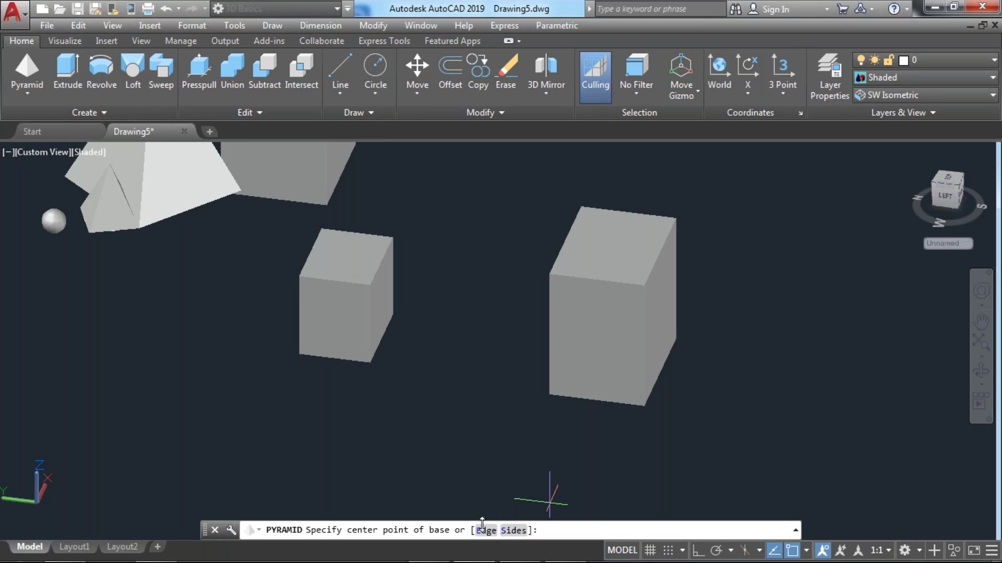
type("E")
key("Return")
left_click(359, 342)
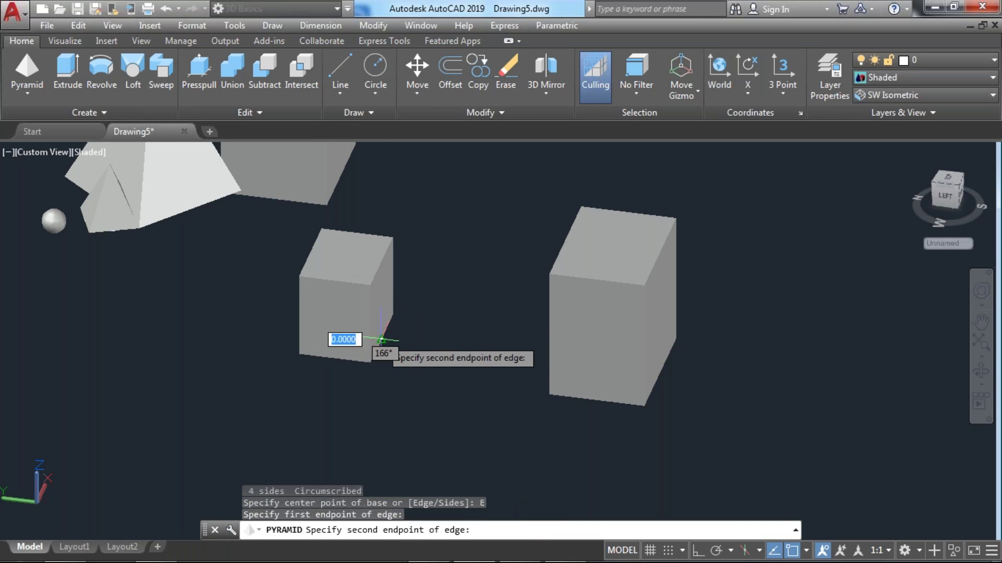
middle_click_drag(391, 365, 563, 264, "shift")
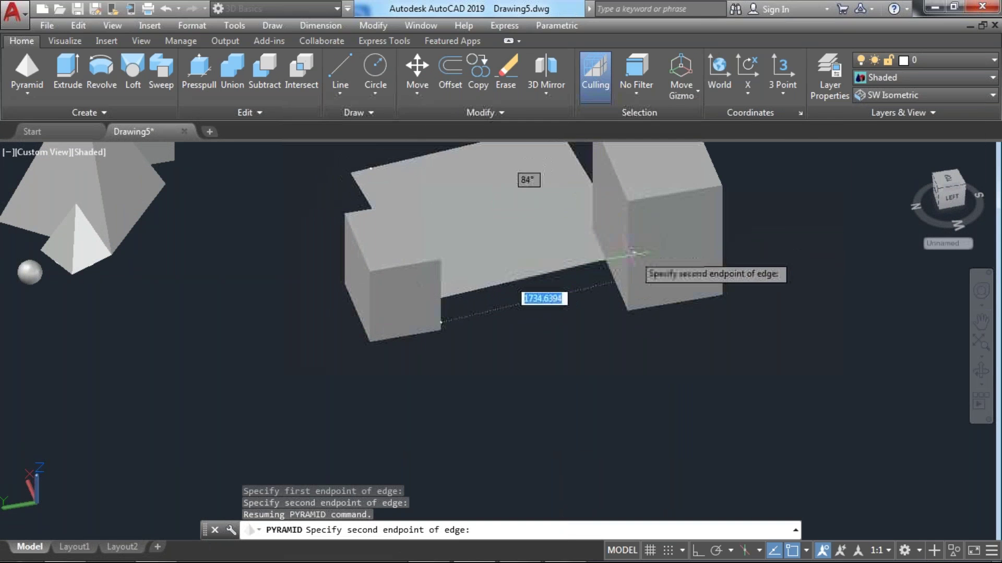
left_click(606, 270)
middle_click_drag(543, 214, 510, 330)
left_click(490, 204)
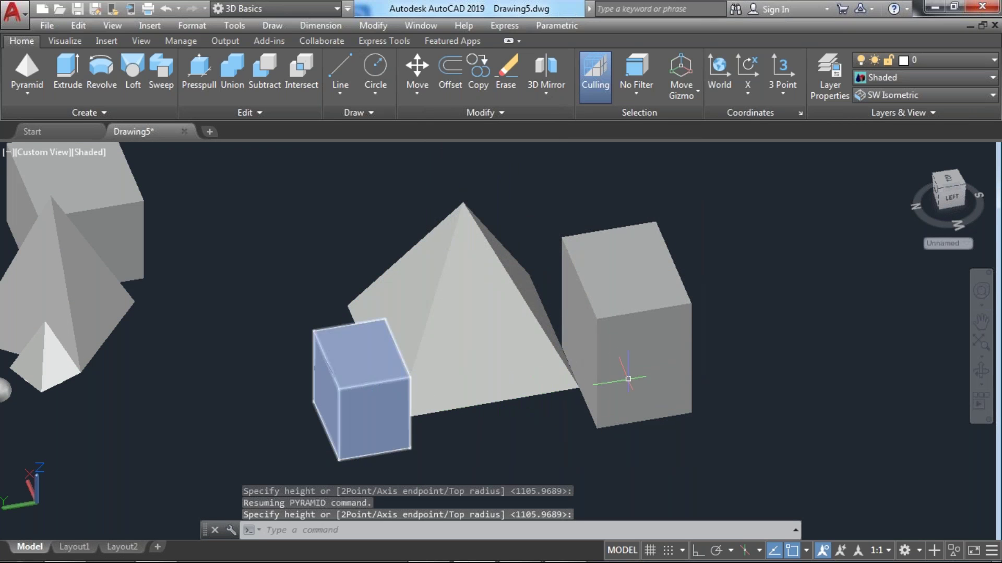
mouse_move(612, 280)
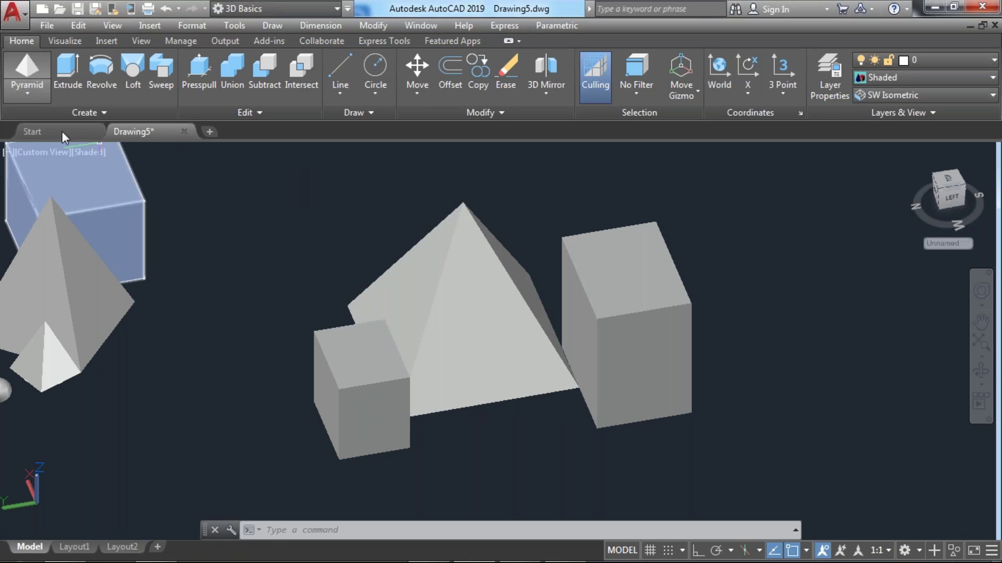
key("ctrl+z")
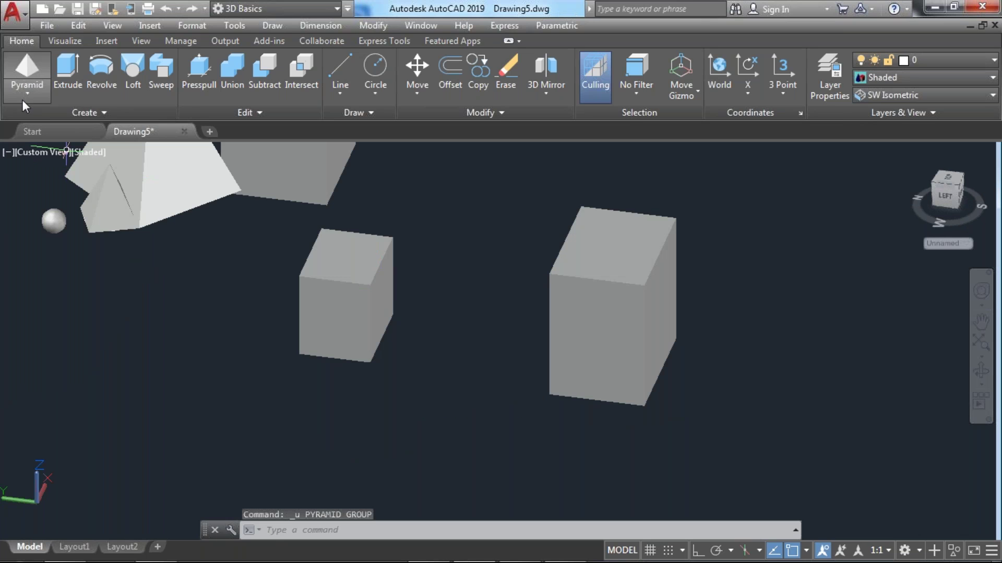
- Create a six-sided pyramid in the empty space below the smaller new box, with a base radius of 100 and a freely picked height
left_click(27, 93)
left_click(44, 237)
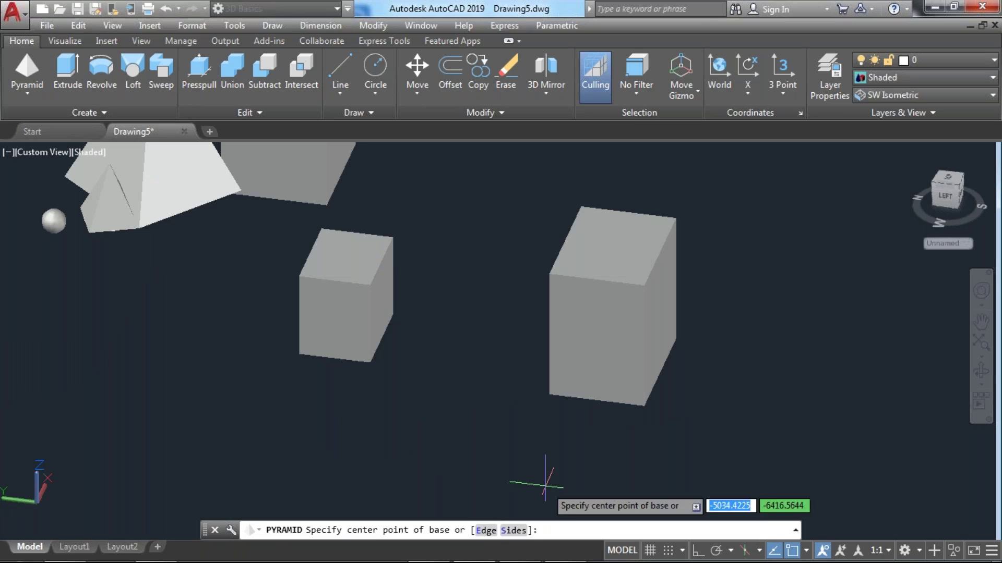
left_click(513, 531)
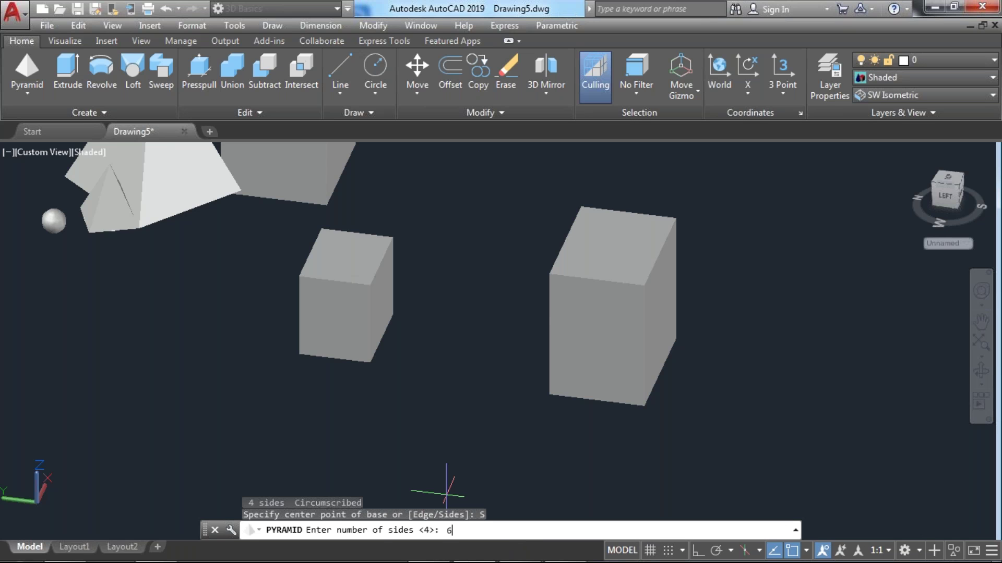
key("Return")
middle_click_drag(447, 470, 449, 435)
left_click(325, 421)
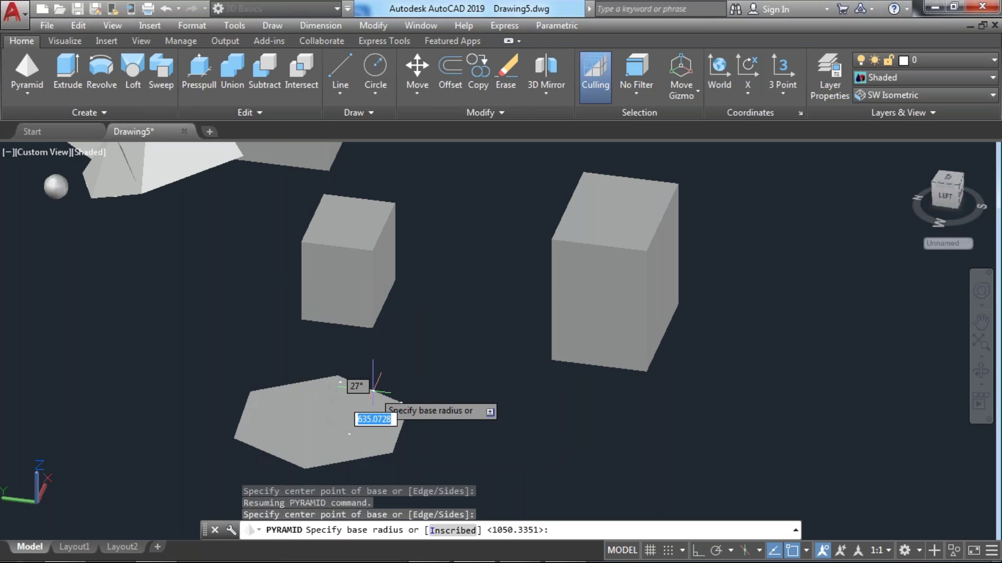
key("Return")
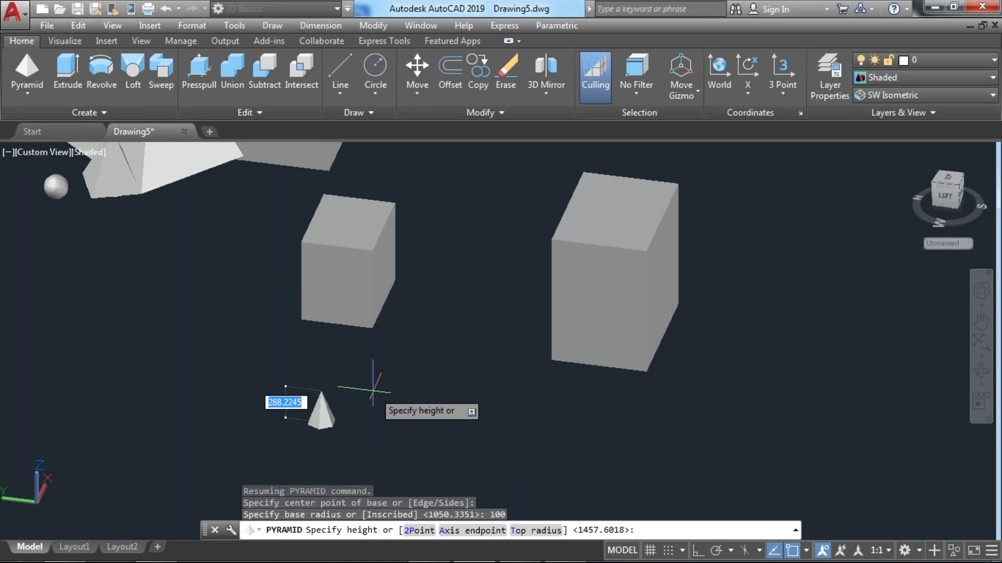
left_click(285, 360)
scroll(369, 369, "up", 3)
left_click(279, 452)
middle_click_drag(280, 453, 285, 431)
middle_click_drag(255, 375, 205, 393, "shift")
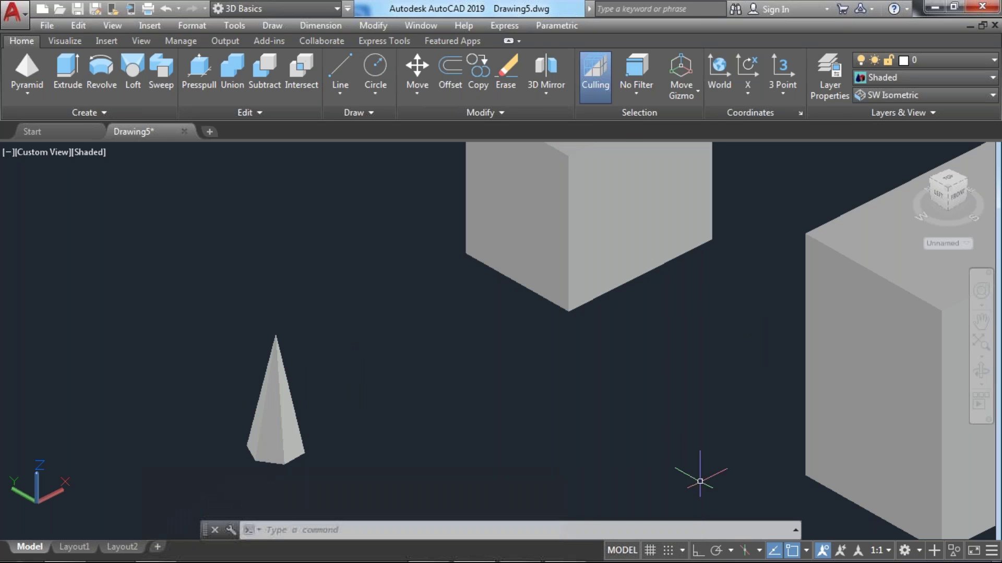
left_click(682, 551)
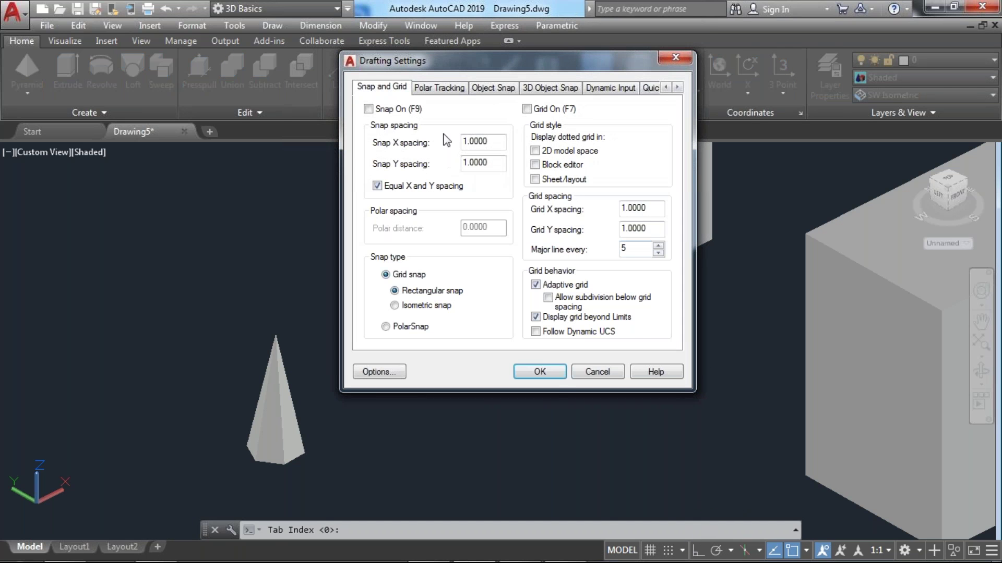
left_click(506, 95)
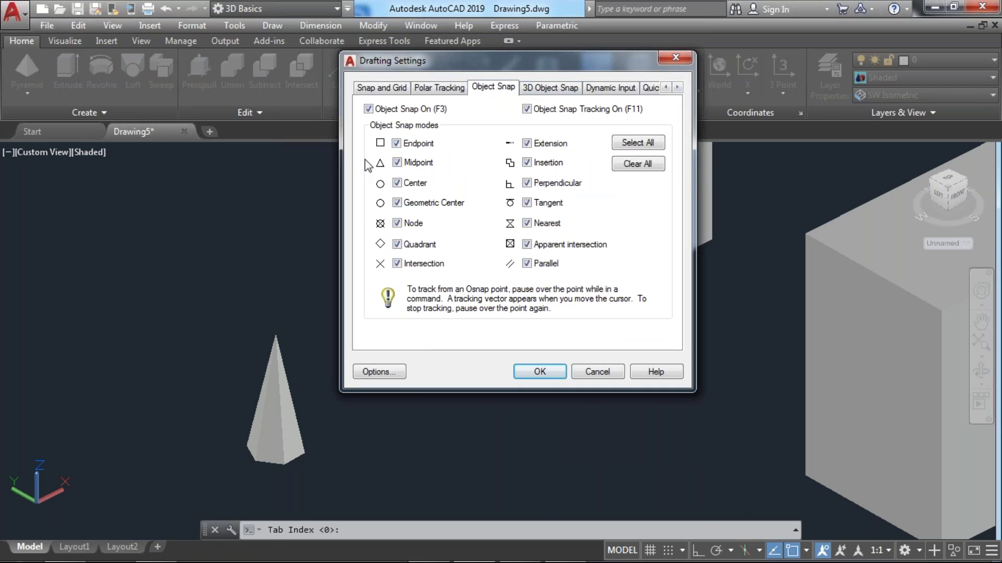
key("Escape")
key("Escape")
- Open the object snap settings with the OSNAP command, select all object snap modes and apply the settings
type("o")
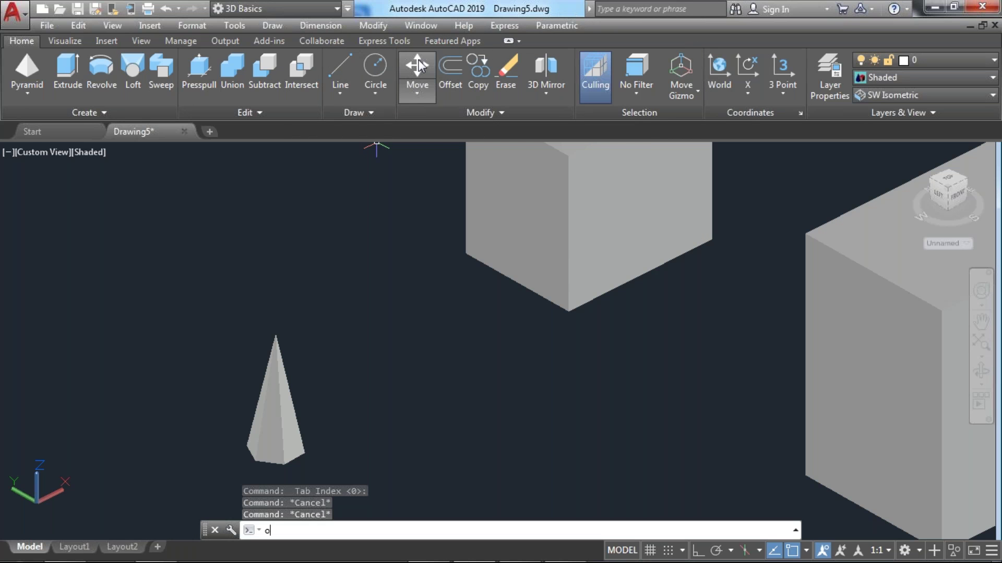
type("snap")
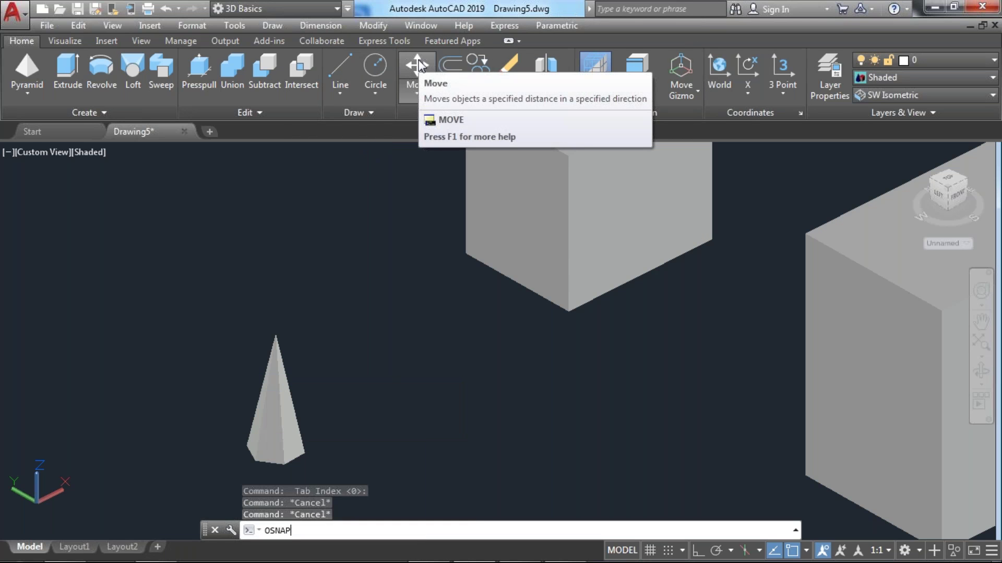
key("Return")
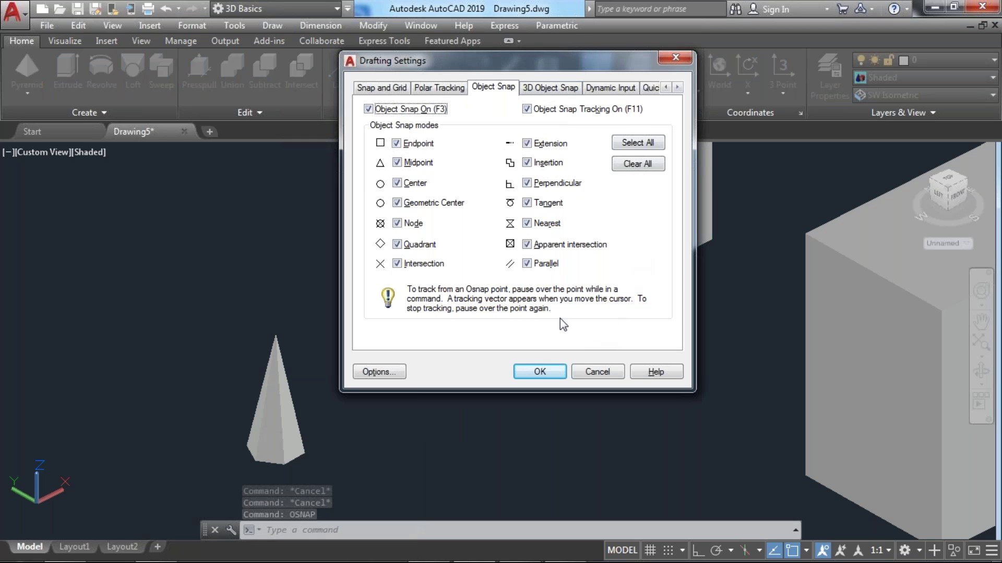
left_click(628, 143)
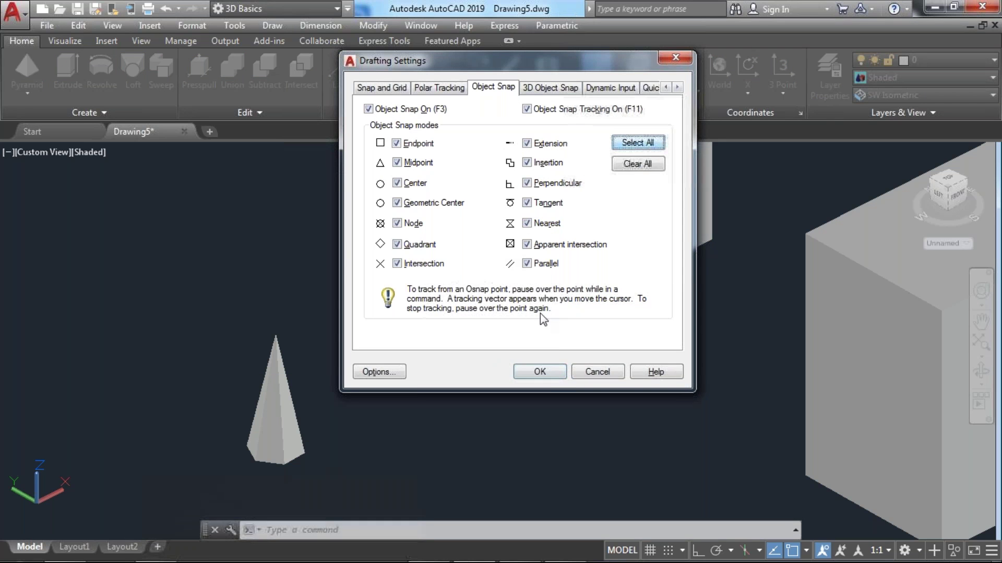
left_click(541, 371)
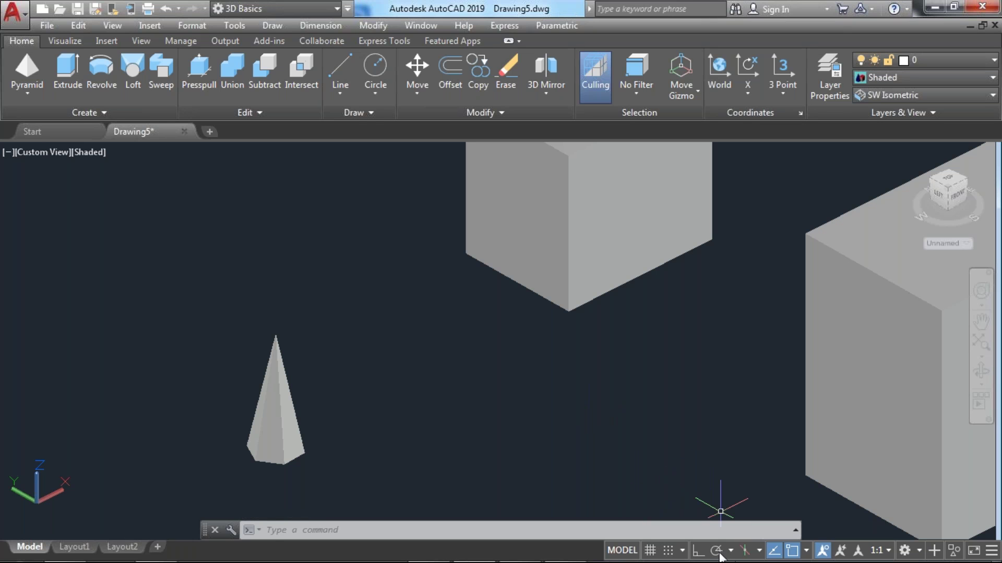
- Enable the Midpoint on edge mode in the 3D object snap settings and apply it
type("o")
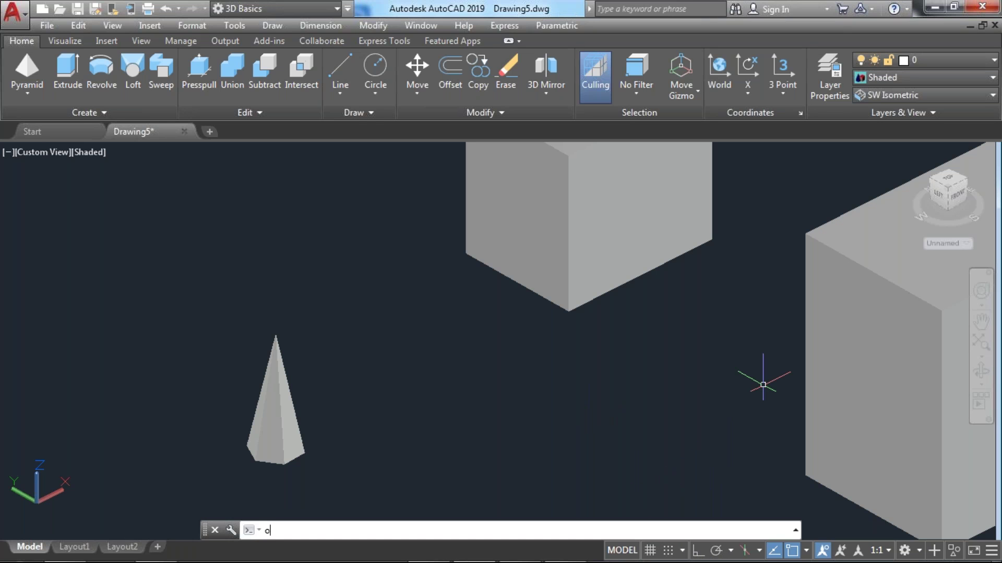
key("Return")
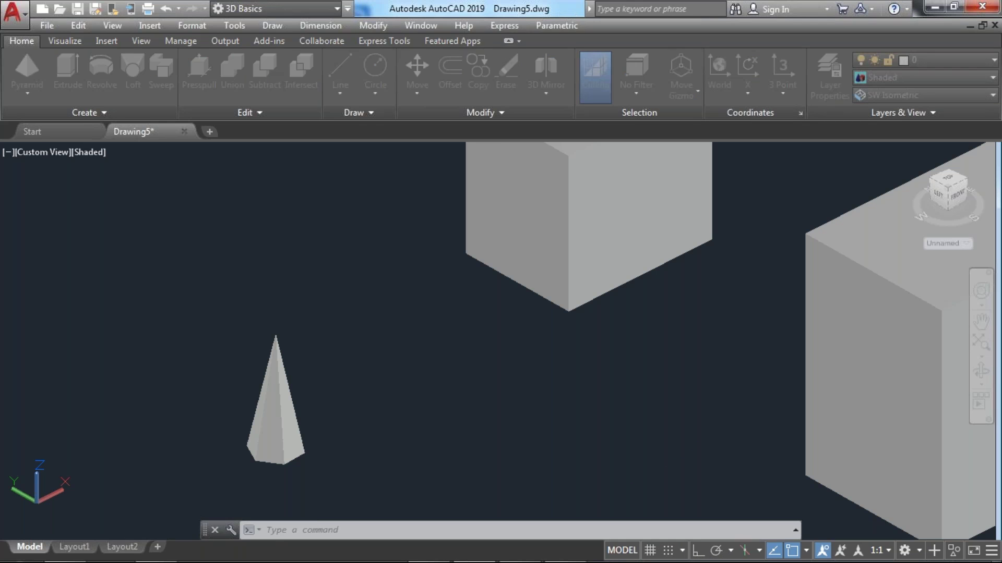
left_click(554, 89)
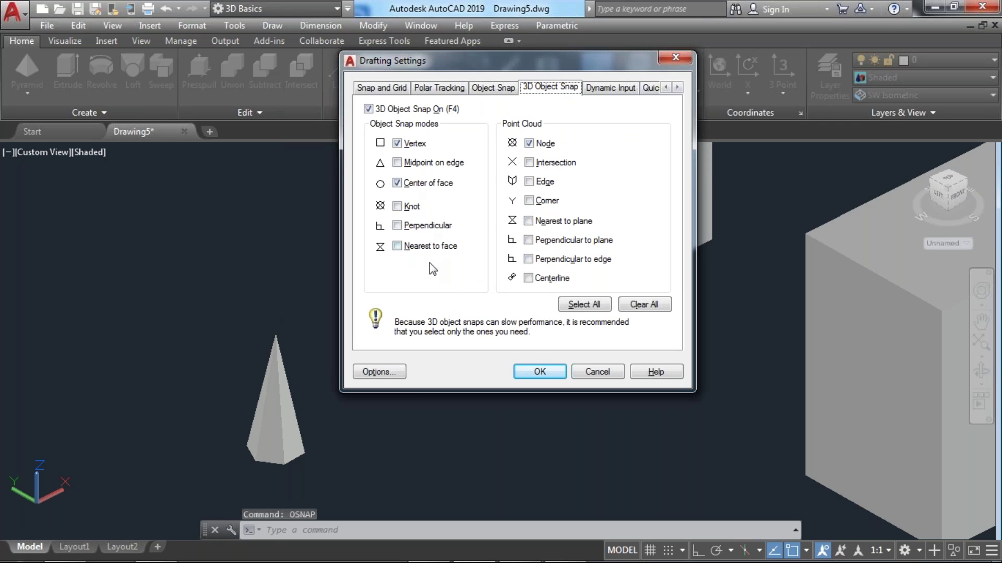
left_click(540, 182)
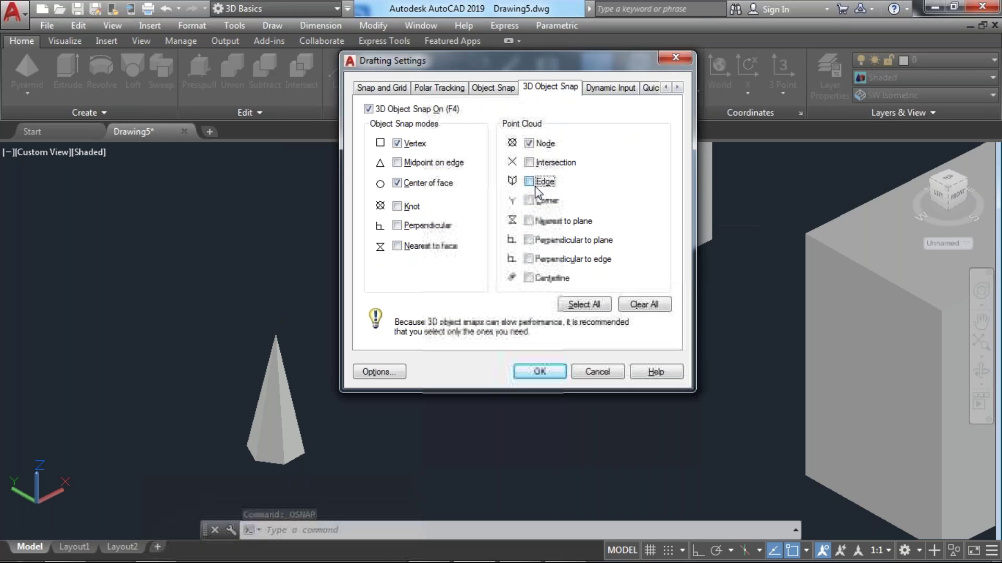
left_click(540, 183)
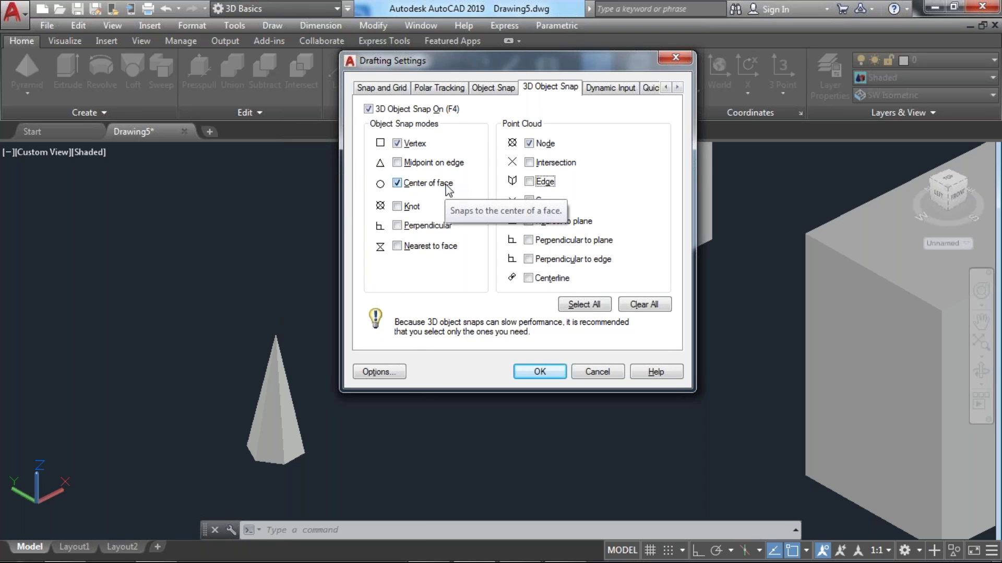
left_click(448, 166)
left_click(540, 371)
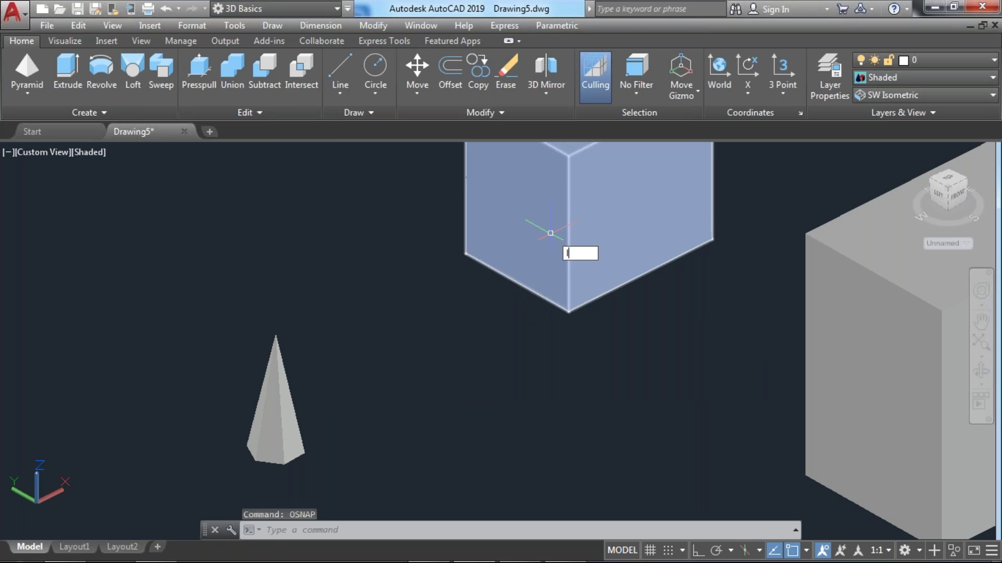
- Test the 3D midpoint snap on the smaller new box's vertical edge with the Line command, without drawing a line
type("l")
key("Return")
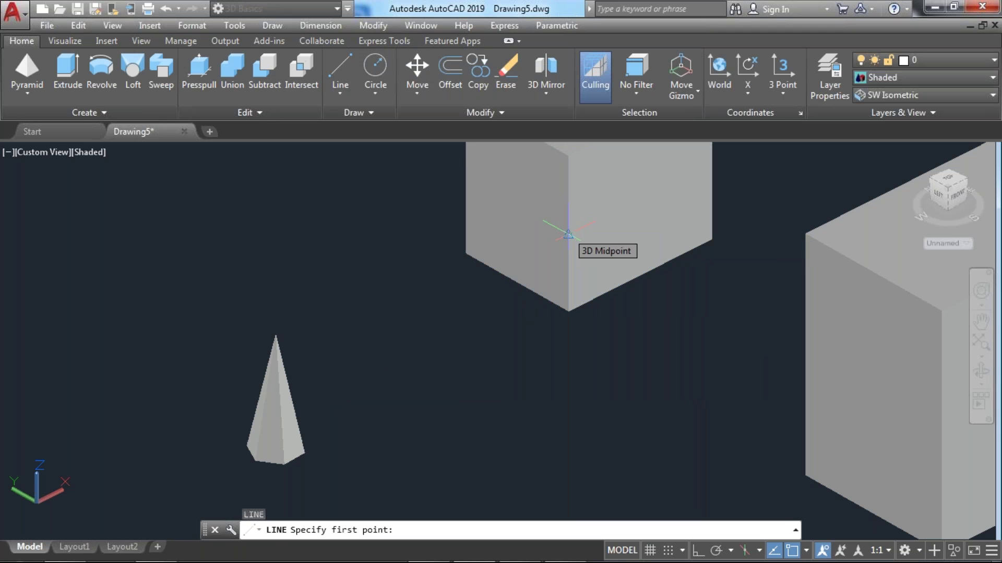
middle_click_drag(568, 234, 507, 299)
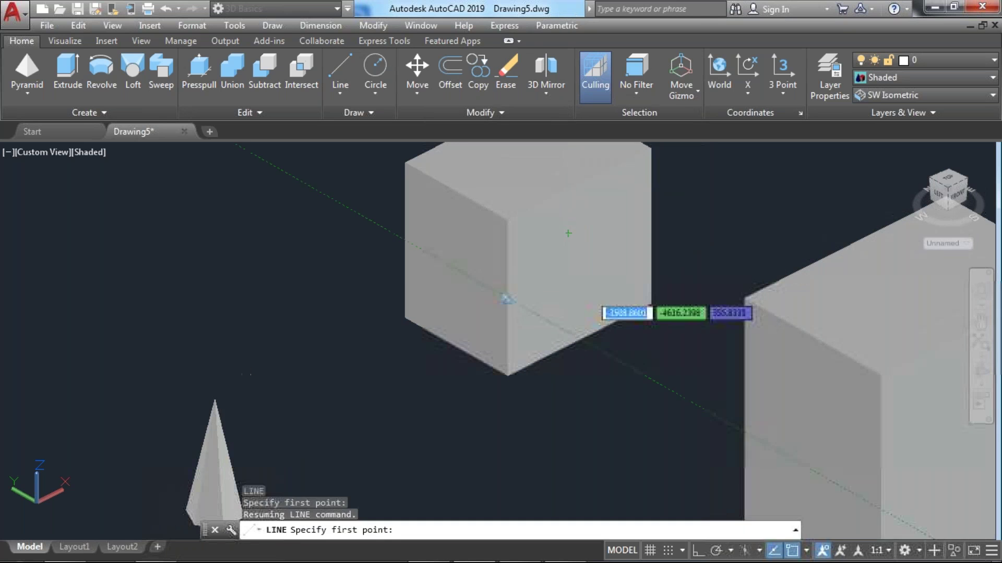
key("Escape")
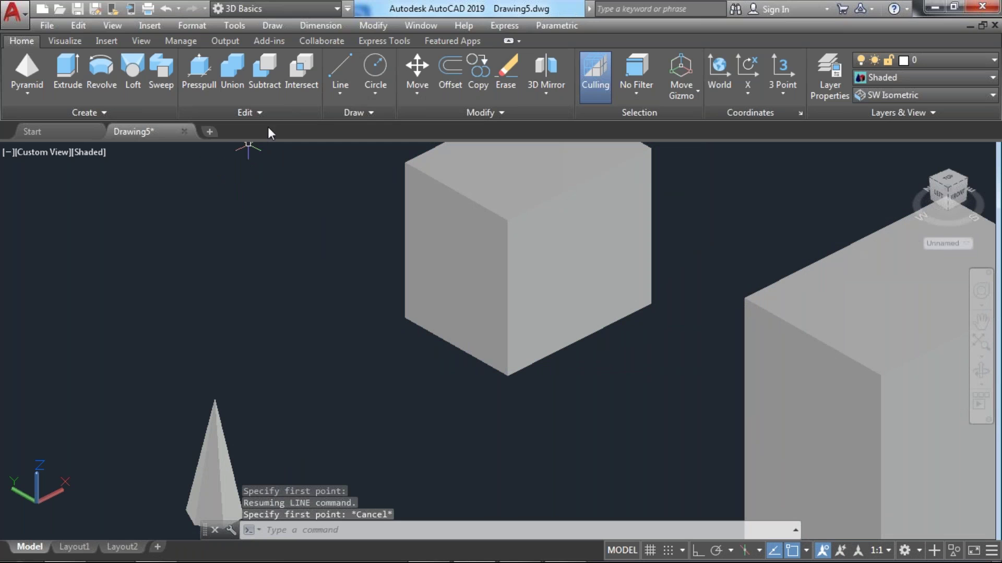
- Create a wedge in the empty space beside the smaller new box with a freely picked base and a height of about 485
middle_click_drag(514, 287, 438, 311)
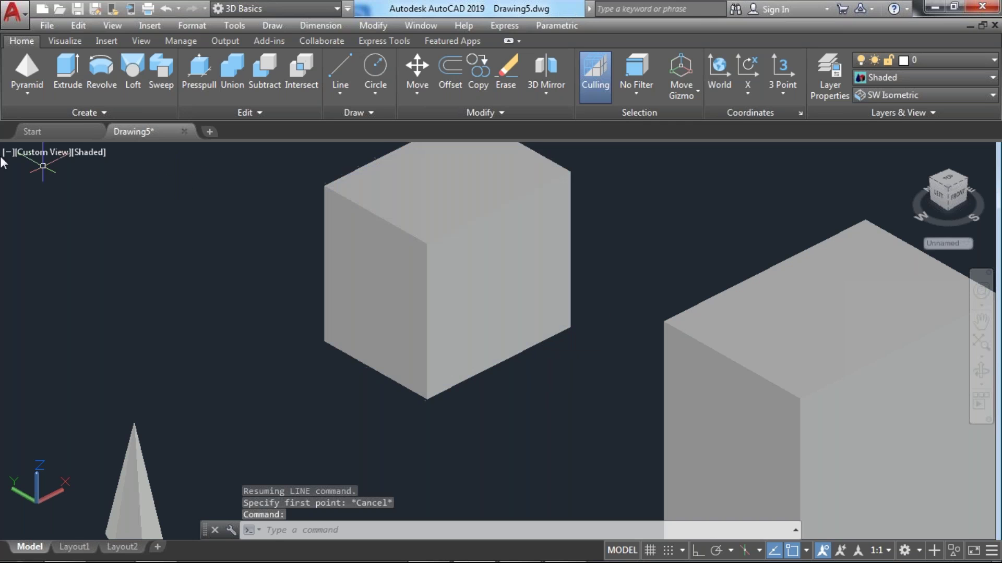
left_click(26, 91)
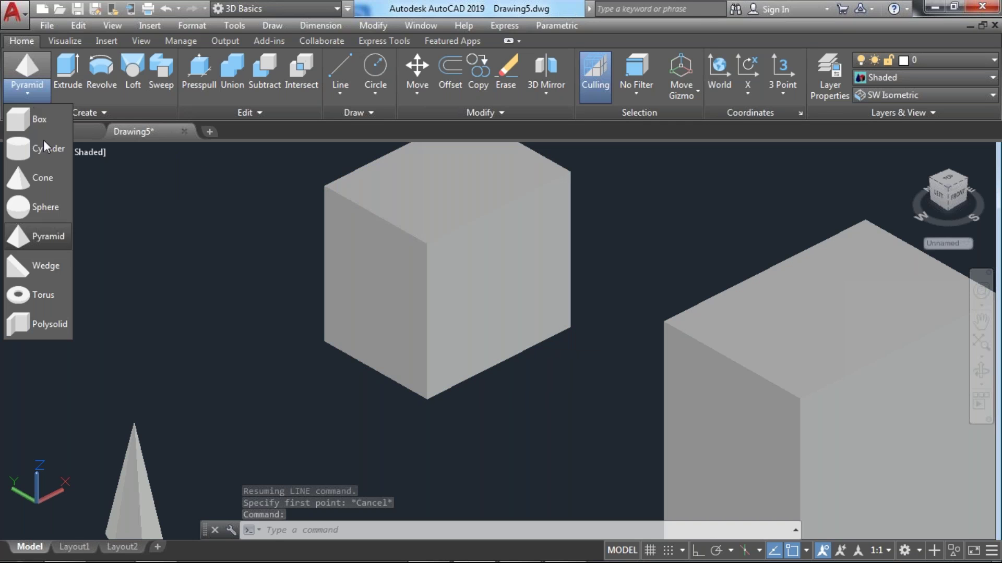
left_click(52, 275)
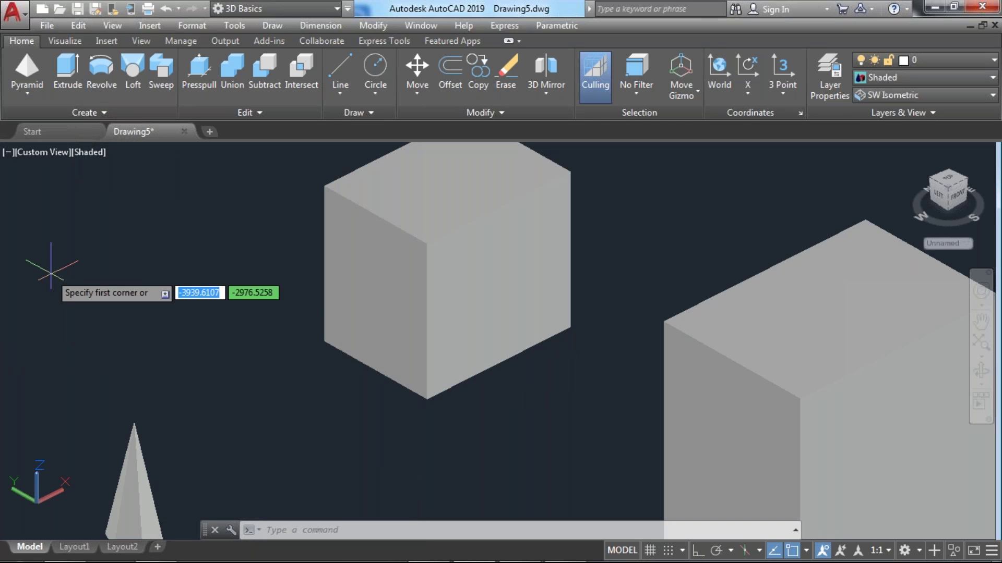
middle_click_drag(213, 306, 386, 383)
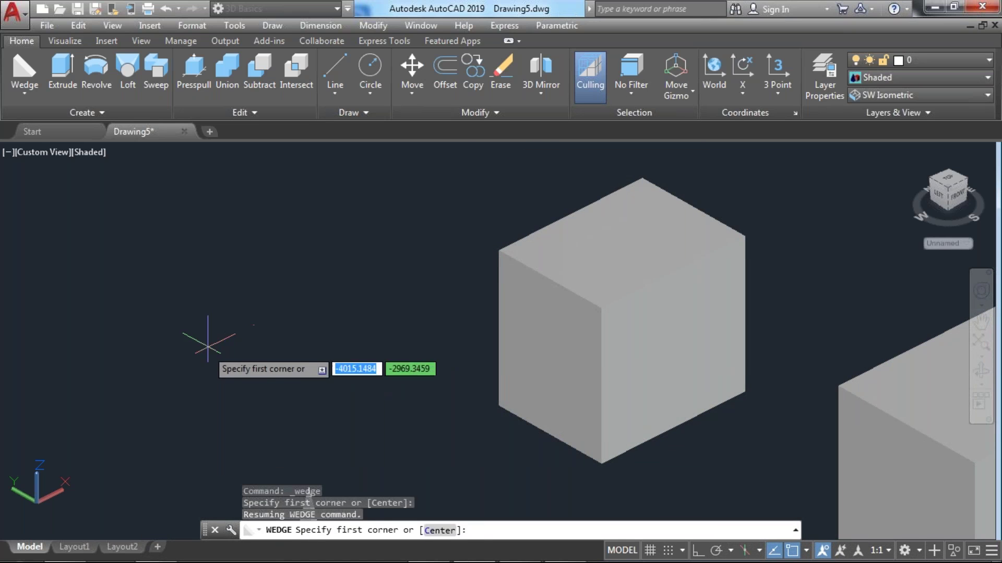
left_click(175, 357)
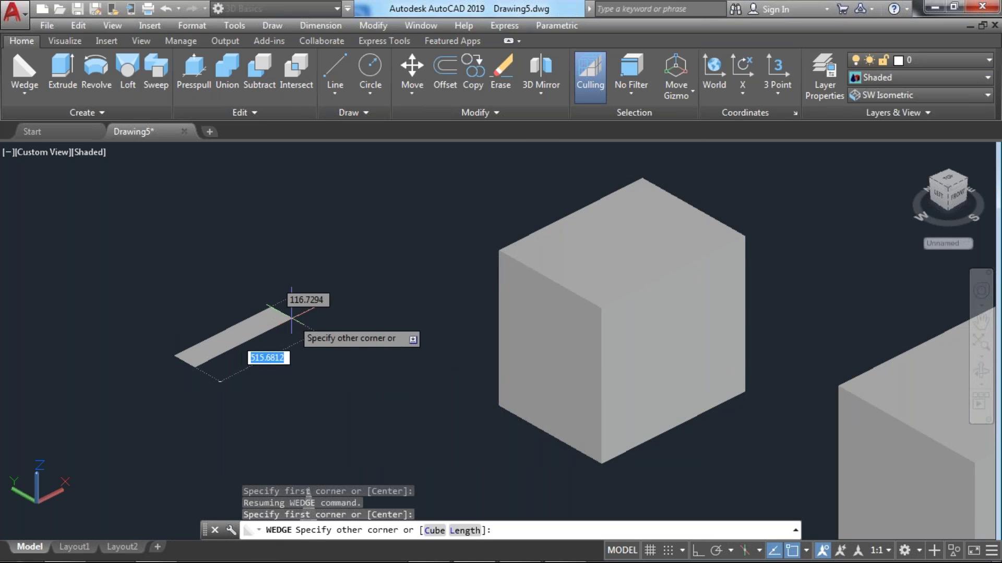
left_click(288, 303)
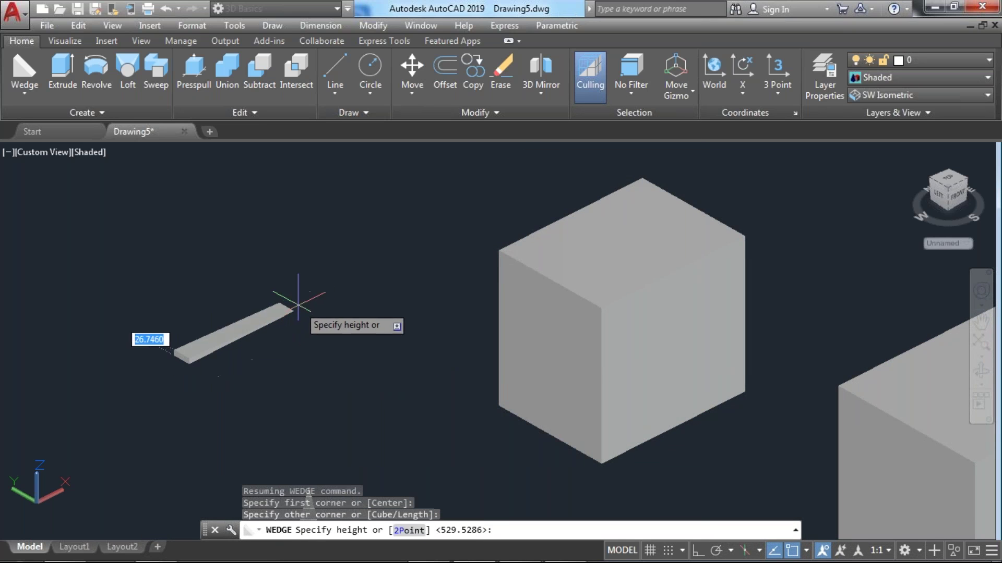
left_click(273, 203)
middle_click_drag(350, 328, 329, 337, "shift")
middle_click_drag(299, 228, 459, 426)
key("Escape")
- Create a second wedge behind the first, picking the opposite corner toward negative X, base about 820 by 136, height about 592
left_click(25, 93)
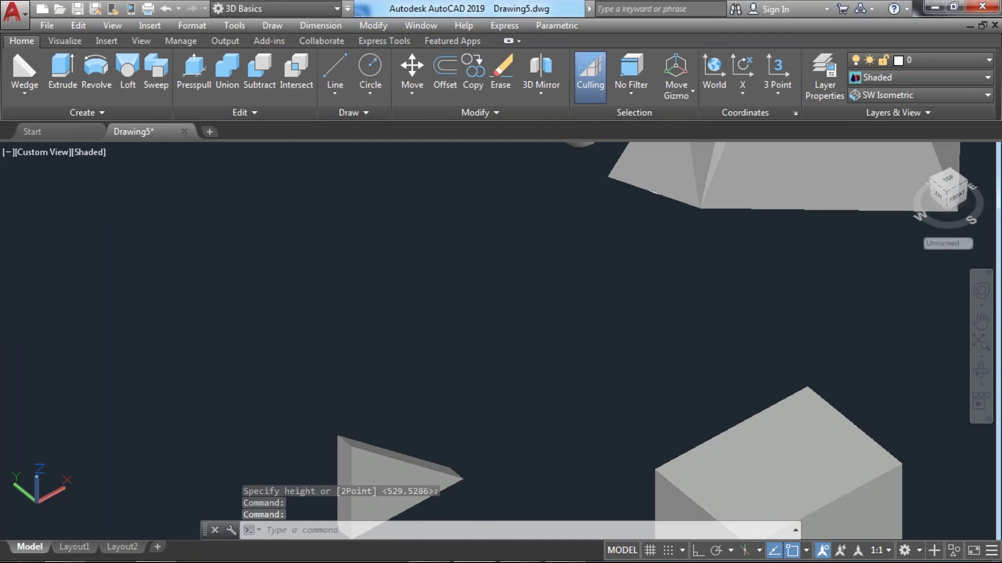
left_click(29, 93)
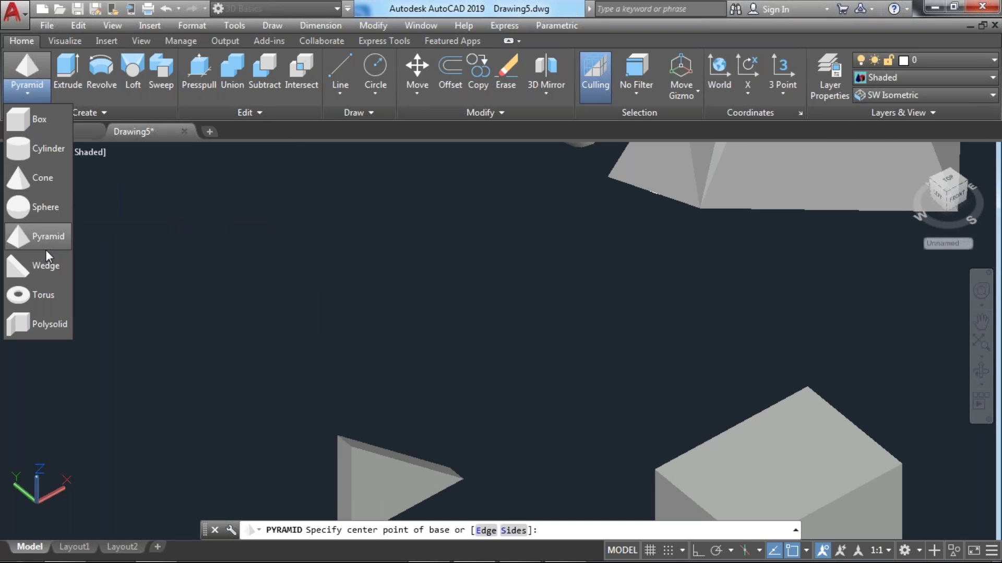
left_click(44, 277)
left_click(312, 269)
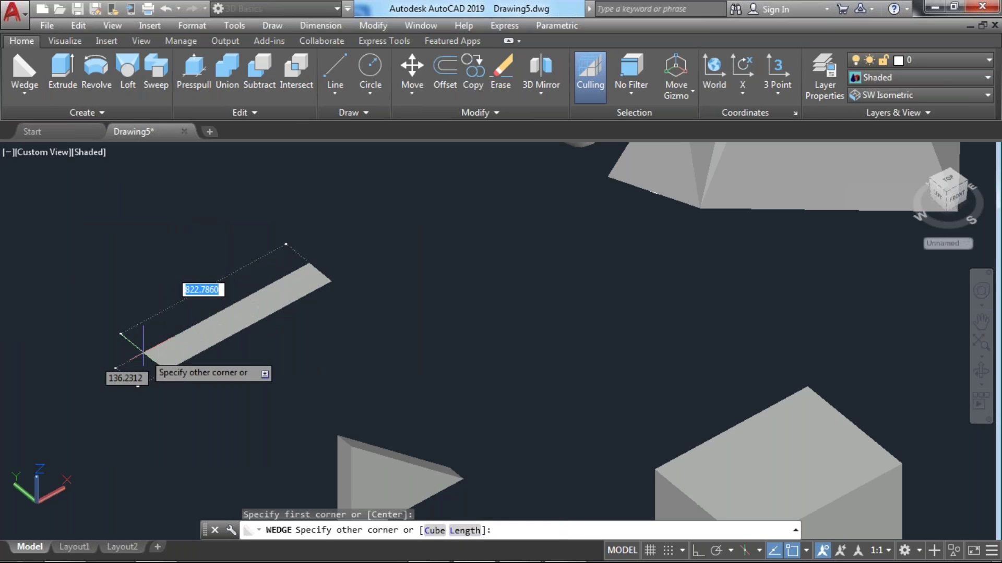
left_click(146, 355)
middle_click_drag(269, 224, 320, 291, "shift")
left_click(320, 290)
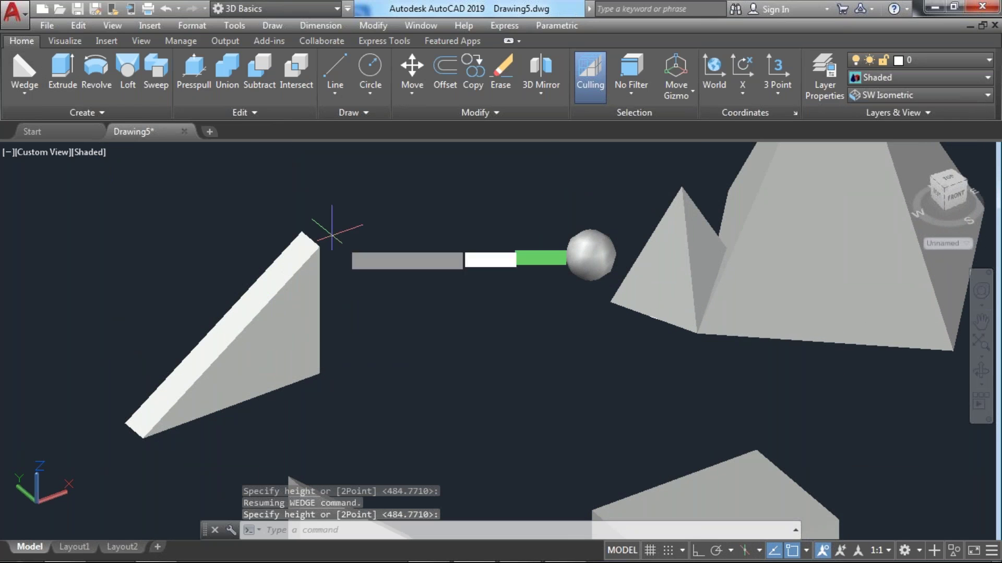
- Create a wedge in the empty area before the first two wedges with a 200 by 100 base and a height of 150
key("Return")
scroll(318, 266, "down", 5)
left_click(351, 400)
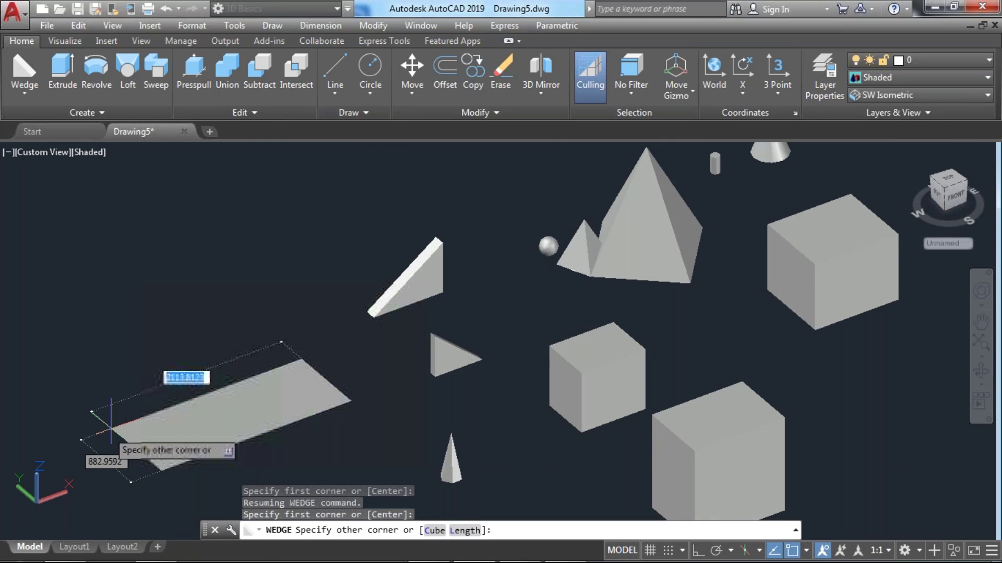
scroll(225, 388, "up", 3)
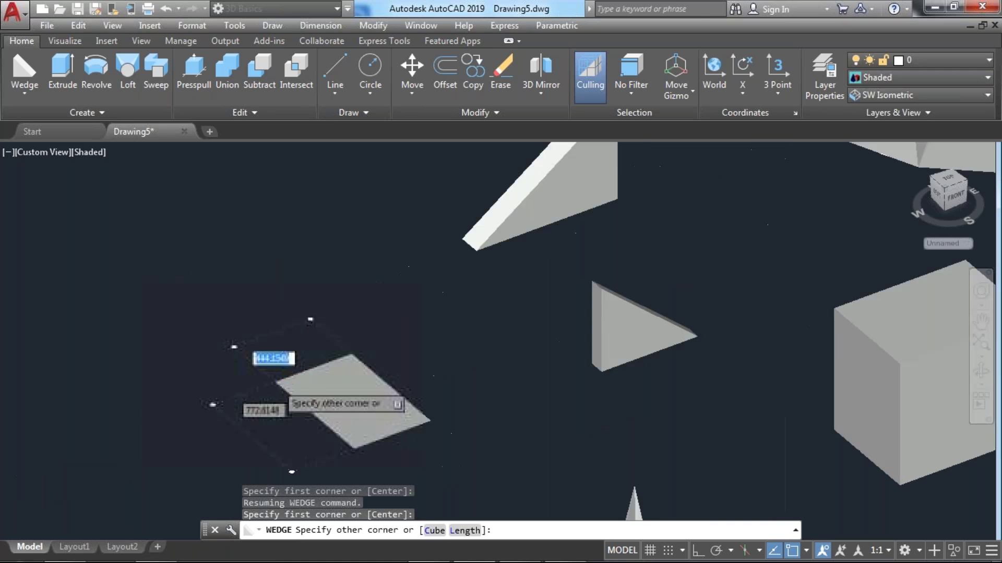
scroll(245, 373, "down", 3)
mouse_move(431, 391)
middle_mouse_down("shift")
mouse_move(470, 369)
mouse_move(441, 331)
mouse_move(425, 383)
mouse_move(433, 381)
middle_mouse_up("shift")
type("200")
key("Tab")
type("10")
key("Return")
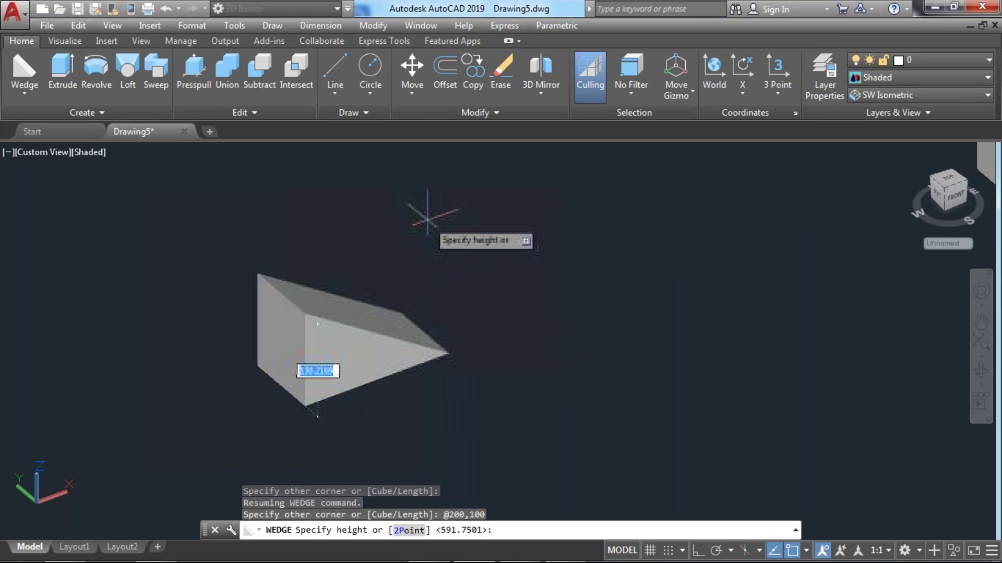
type("150")
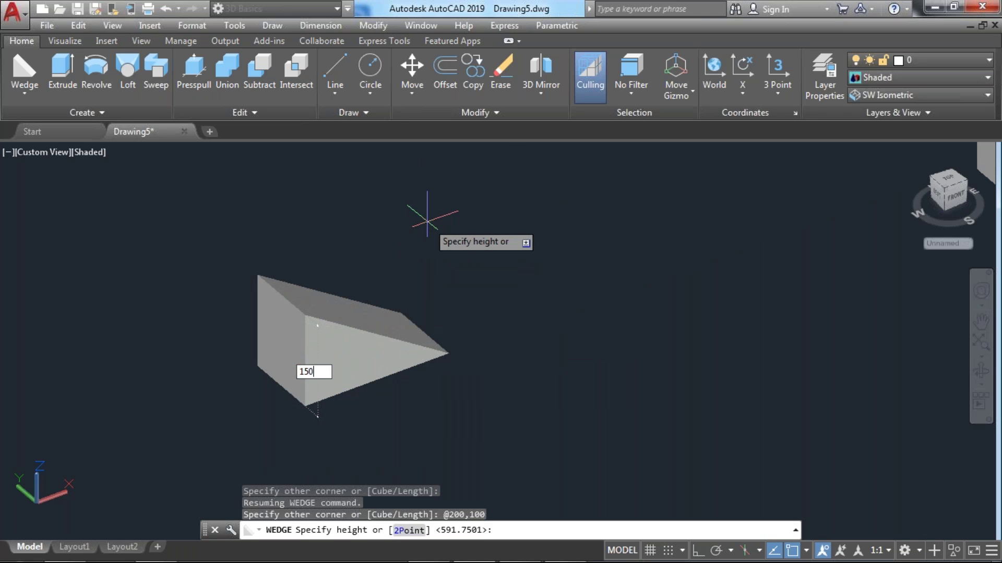
key("Return")
- Create a smaller wedge in front of the 200 by 100 wedge with a freely picked base and a height of about 122
key("Return")
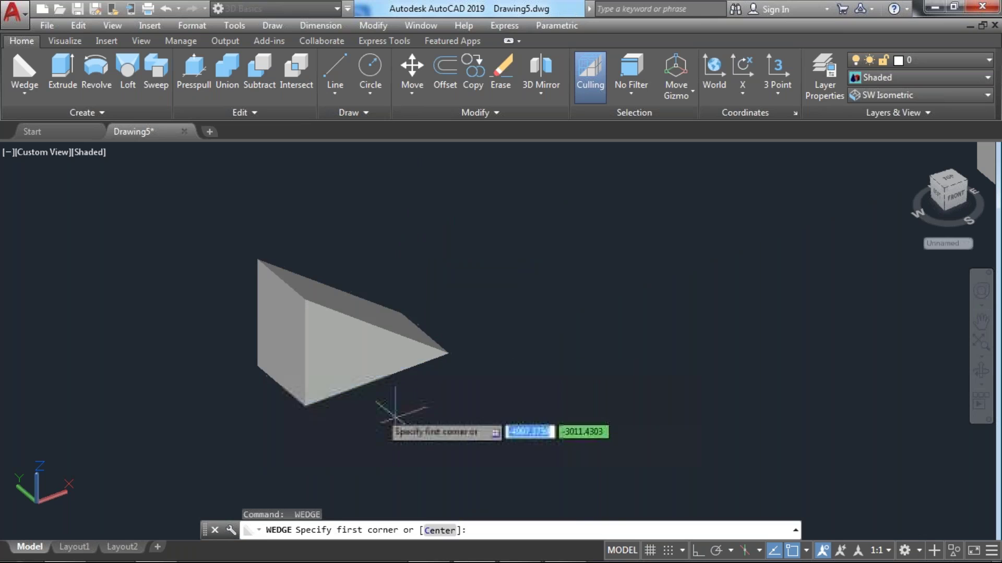
middle_click_drag(395, 417, 351, 394)
left_click(328, 455)
left_click(412, 397)
key("Return")
middle_click_drag(455, 396, 303, 331)
- Create a wedge rising toward positive X beside the small wedge, with a base about 265 long and a height of about 192
key("Return")
left_click(539, 364)
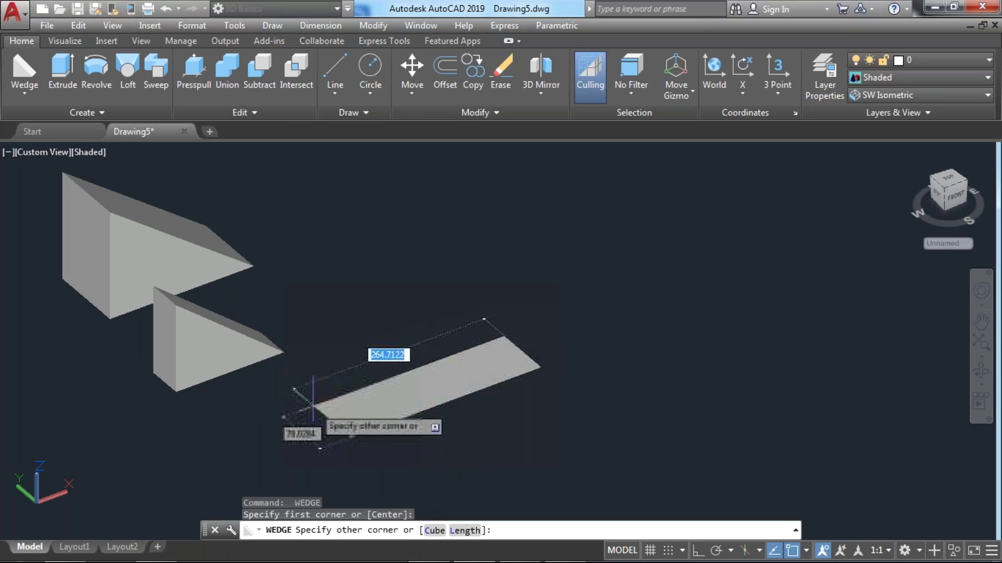
left_click(315, 404)
left_click(342, 268)
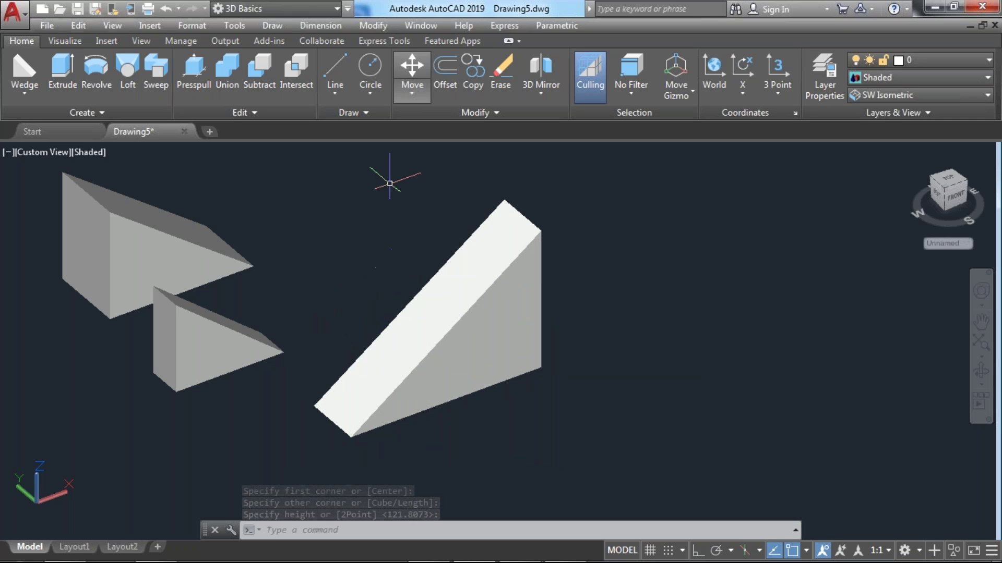
- Create an elongated box in front of the last wedge with a freely picked base and height
left_click(24, 92)
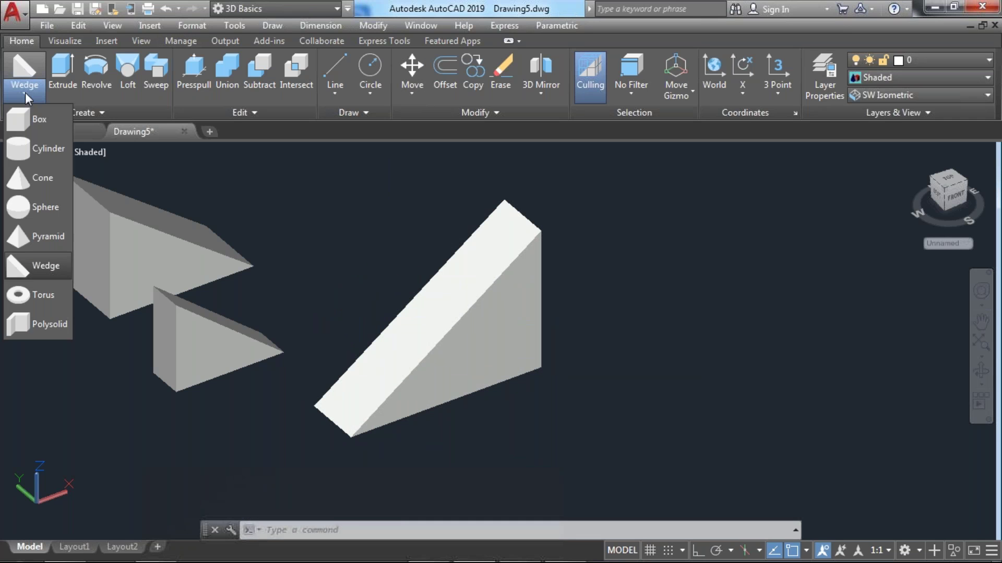
left_click(37, 119)
scroll(577, 351, "down", 2)
middle_click_drag(578, 351, 464, 315)
left_click(330, 337)
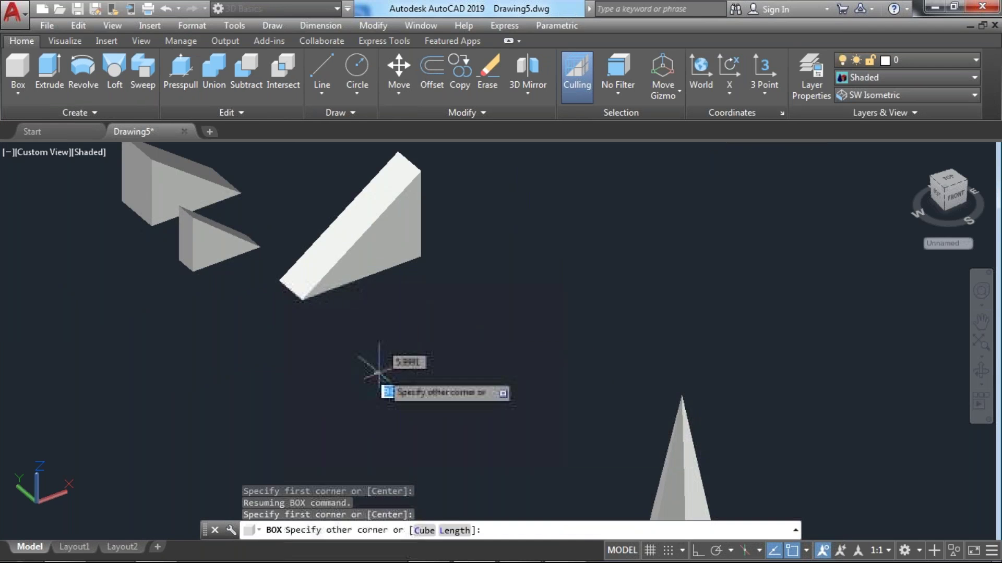
left_click(498, 294)
left_click(472, 215)
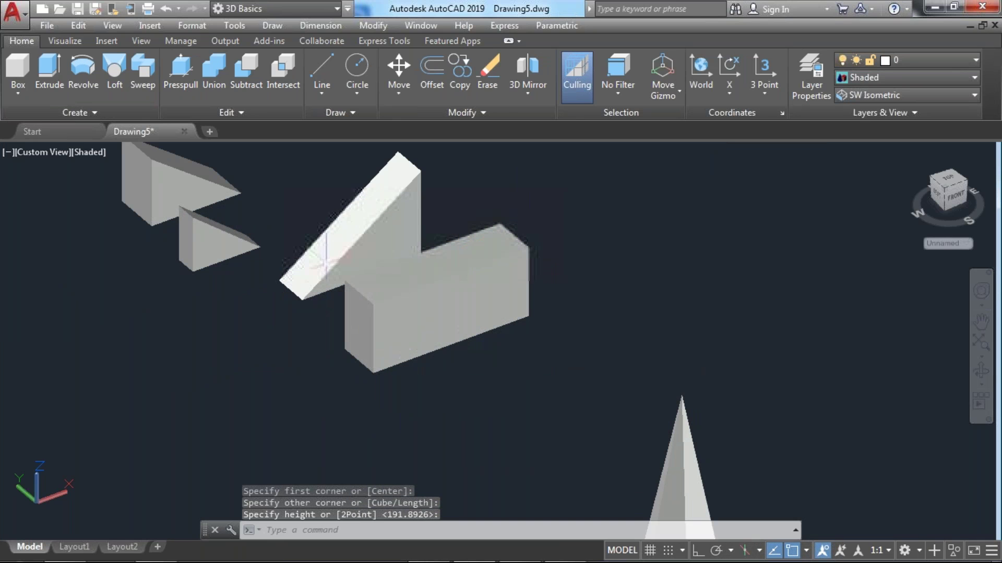
- Draw a diagonal line across the elongated box's front face from its lower near corner to the opposite upper corner
left_click(322, 71)
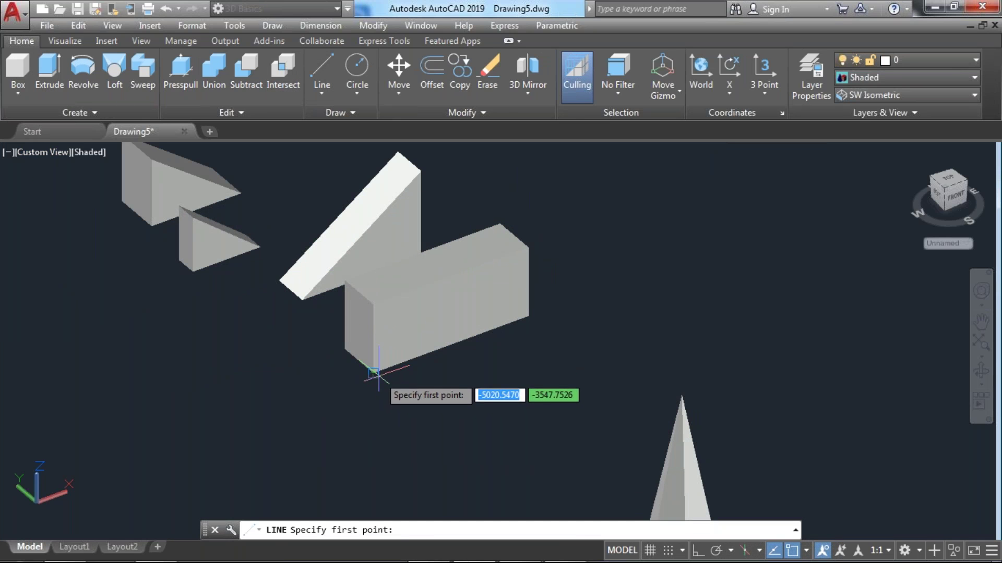
left_click(374, 374)
left_click(528, 250)
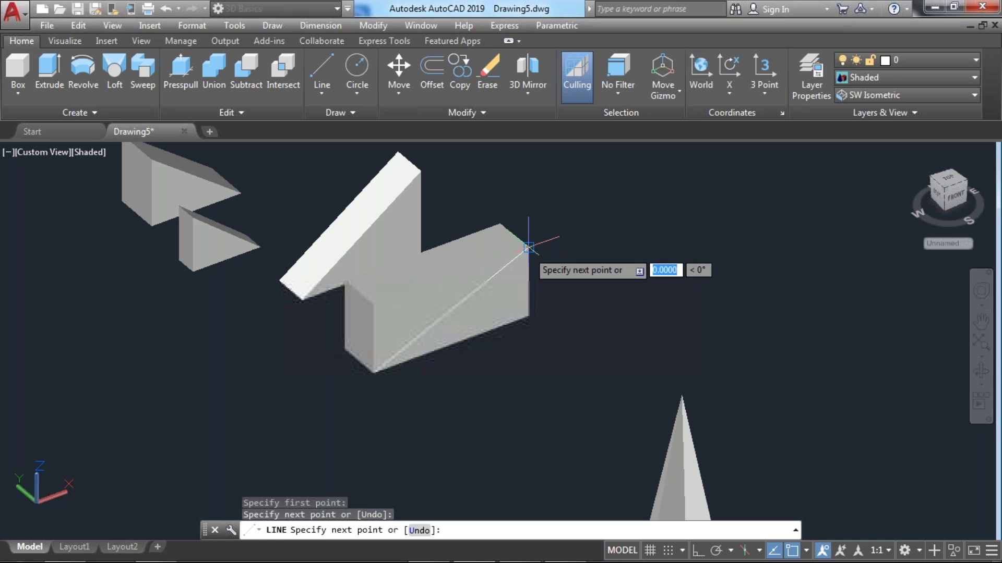
key("Return")
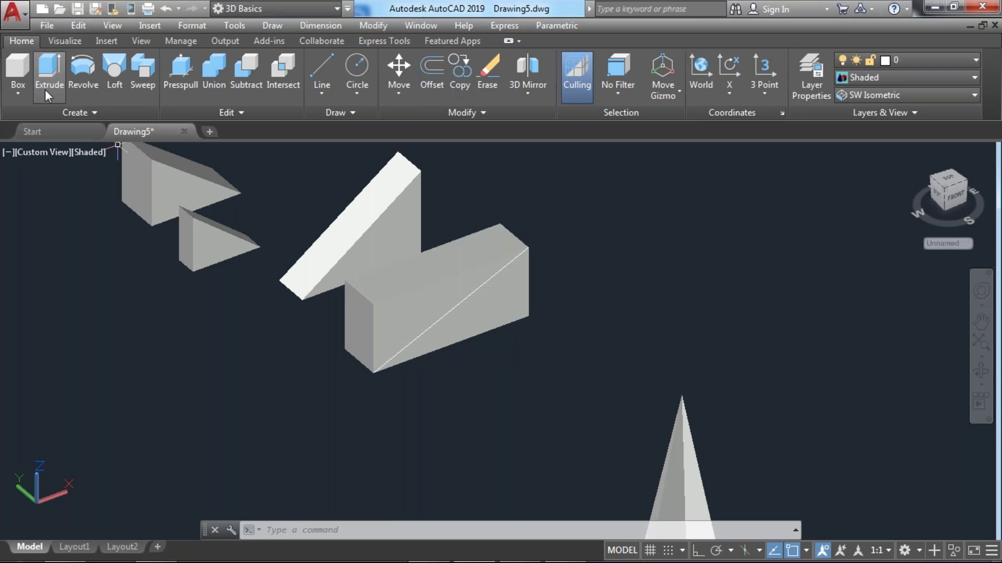
left_click(17, 93)
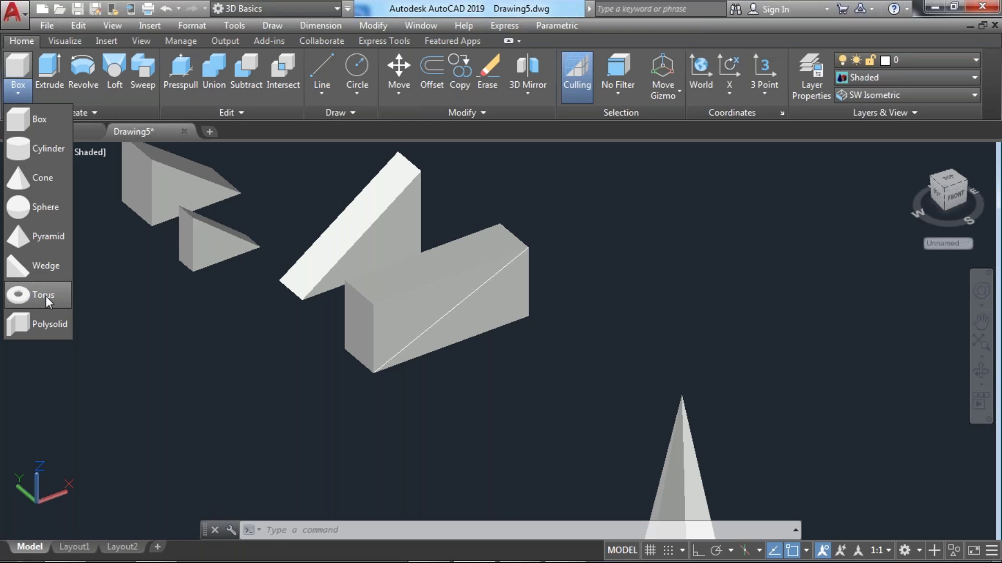
key("Escape")
key("Escape")
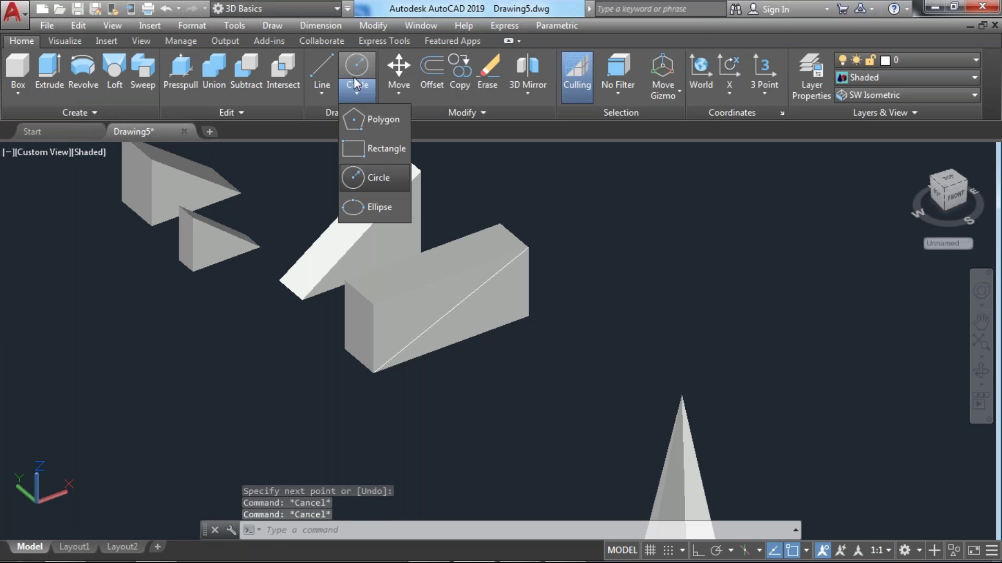
- Draw a circle with a radius of about 227 in the empty space beside the elongated box and delete it
middle_click_drag(31, 485, 269, 425)
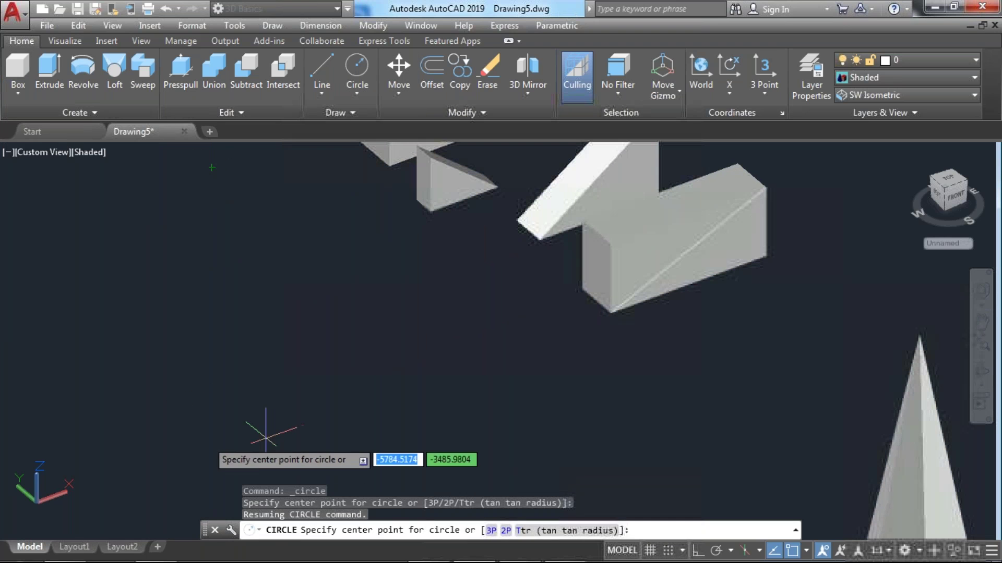
left_click(219, 442)
left_click(263, 378)
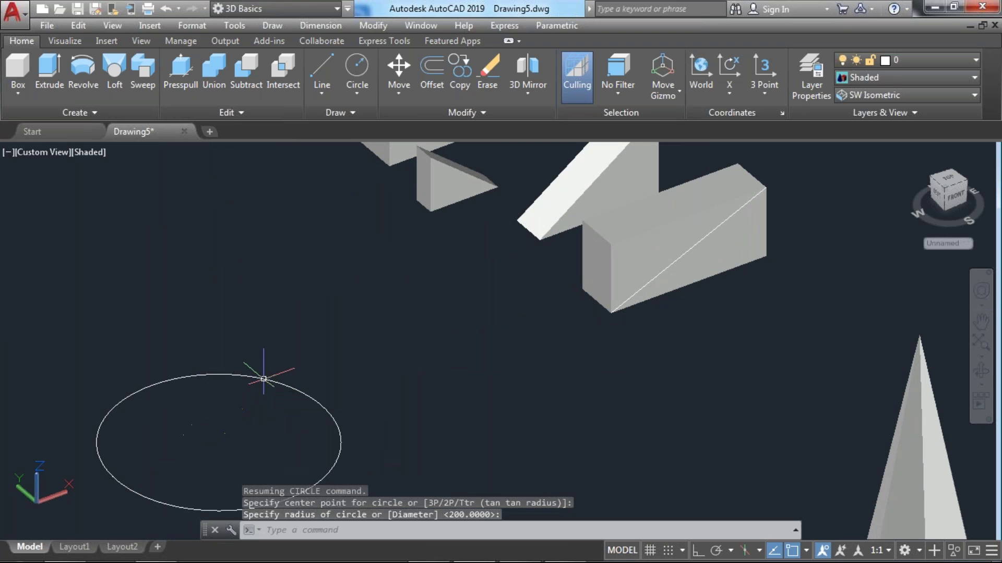
middle_click_drag(263, 379, 292, 328)
key("Escape")
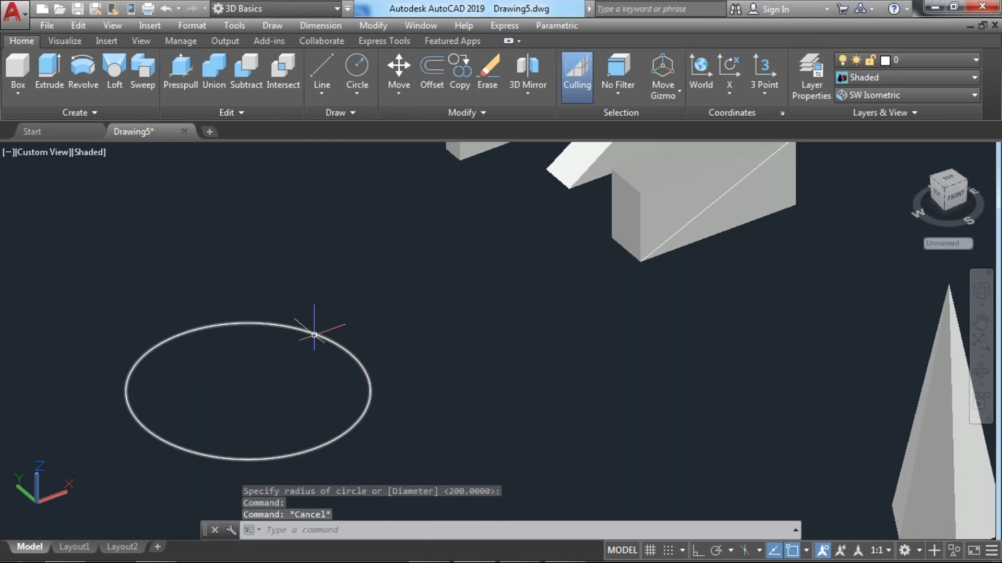
key("Escape")
left_click(359, 401)
left_click(258, 365)
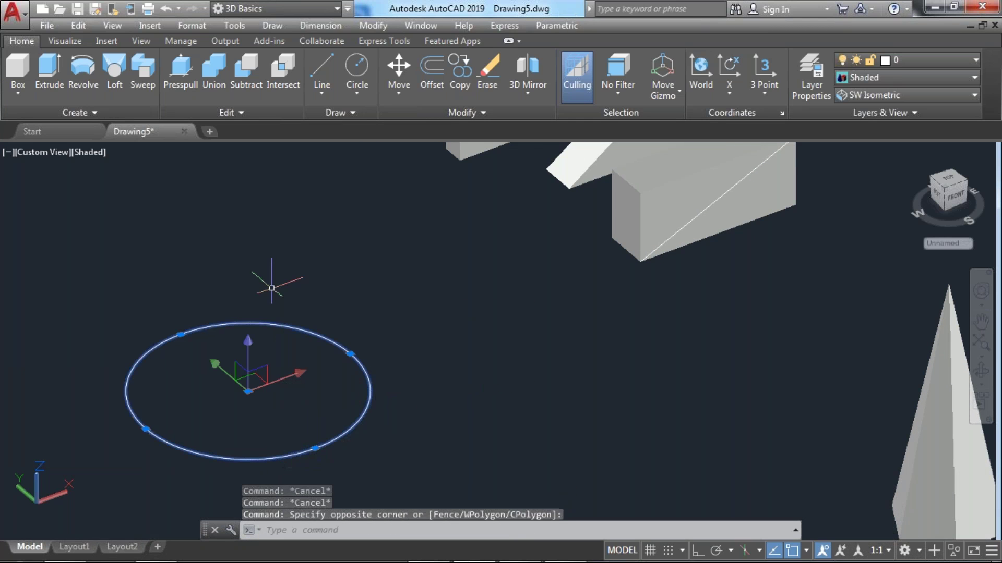
key("Delete")
- Draw a circle with a radius of 20 in the empty space and undo it
type("c")
key("Return")
left_click(260, 336)
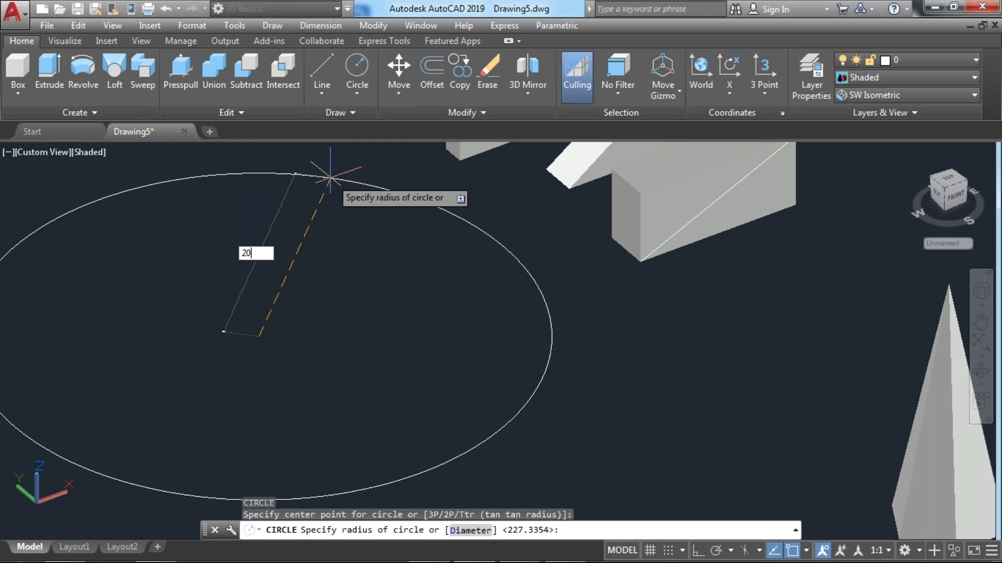
key("Return")
key("ctrl+z")
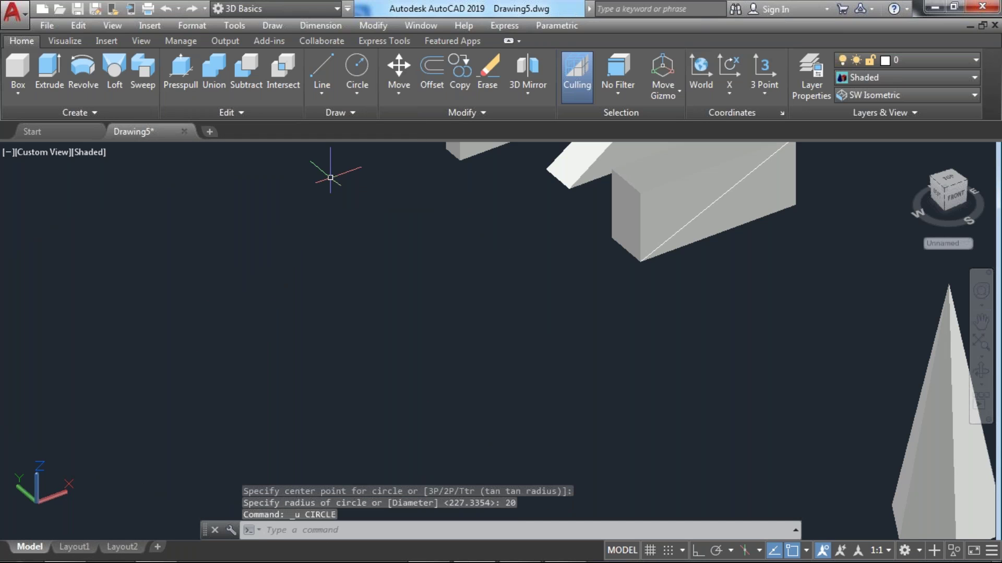
- Draw a circle with a radius of 200 in the empty space beside the elongated box
type("c")
key("Return")
left_click(201, 412)
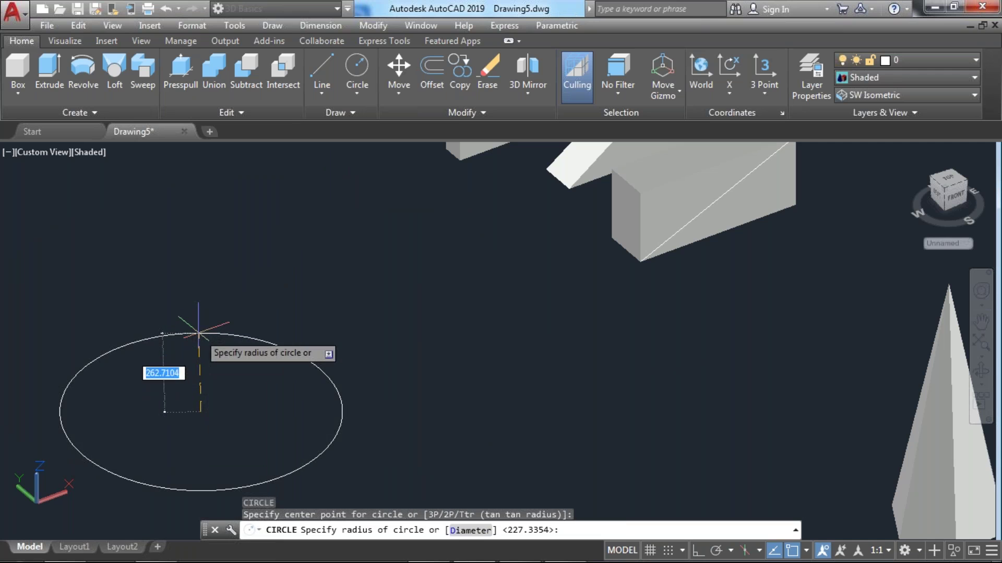
key("Return")
scroll(230, 324, "down", 3)
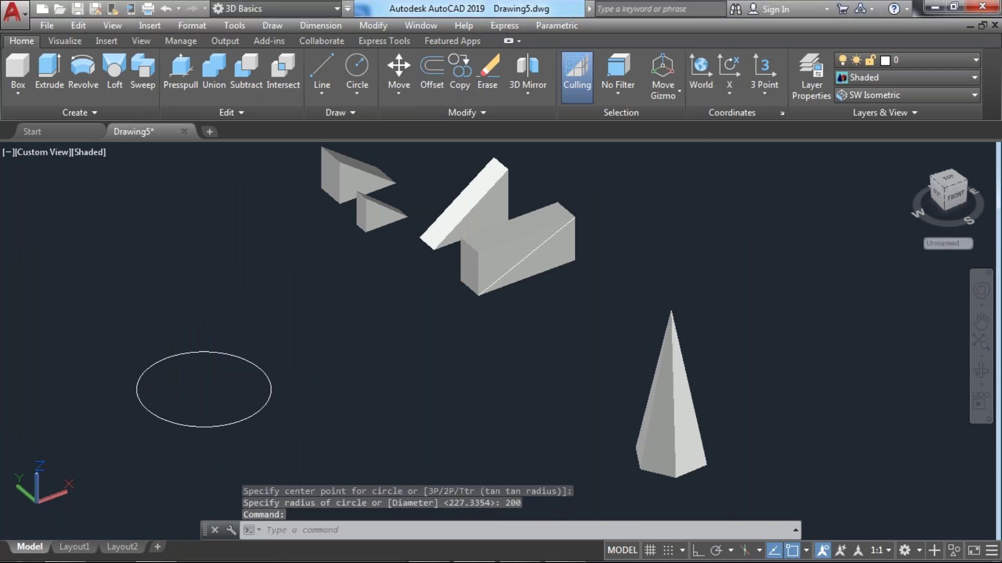
scroll(271, 398, "up", 2)
scroll(158, 418, "up", 1)
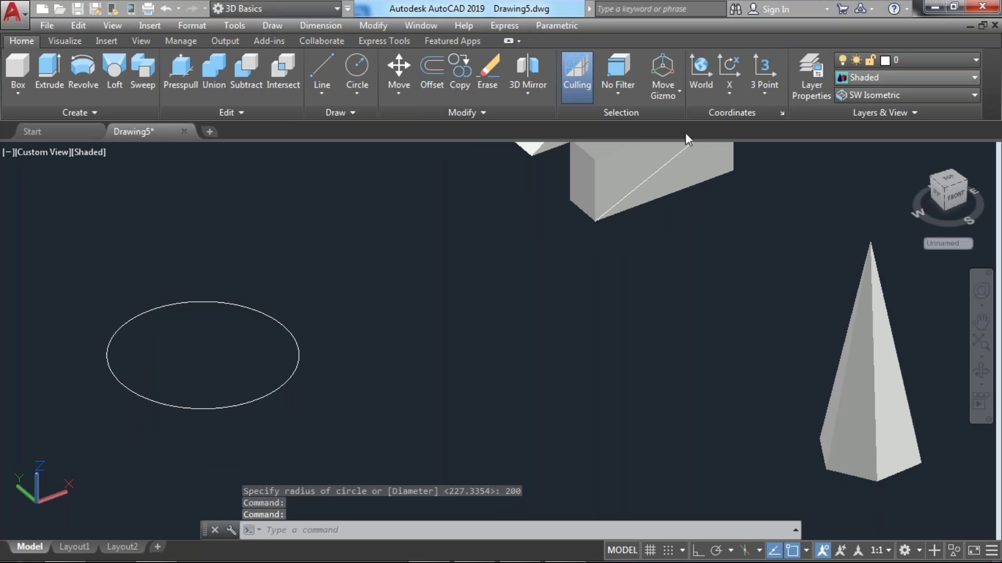
- Align the working plane with the Left view and return to the SW Isometric view
left_click(101, 27)
mouse_move(141, 269)
left_click(315, 356)
left_click(876, 94)
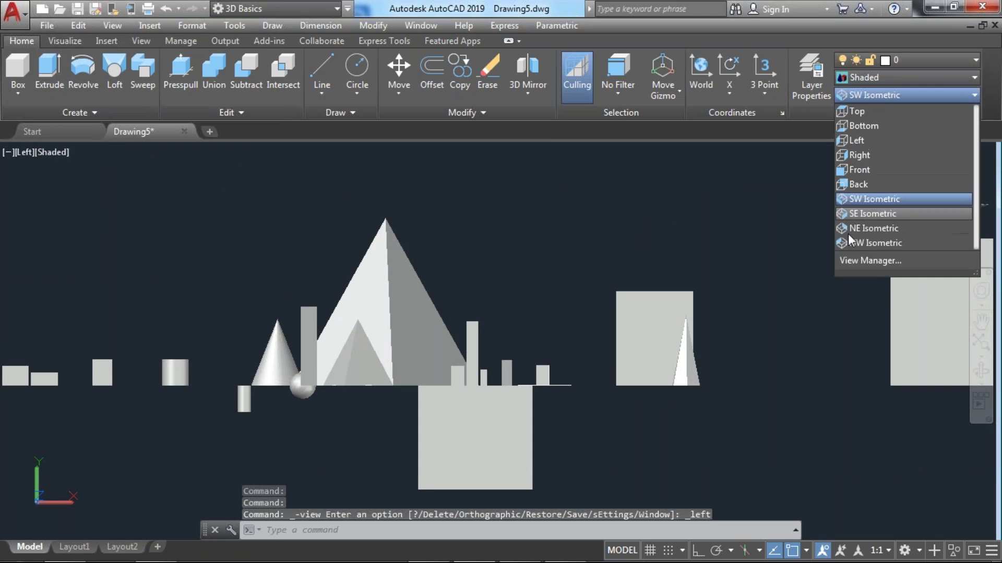
left_click(874, 198)
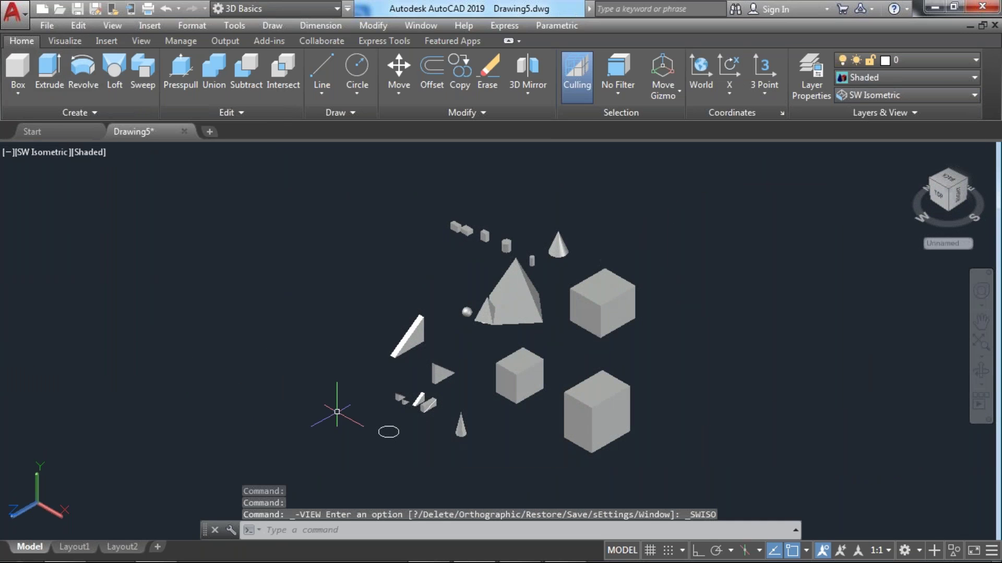
scroll(336, 412, "up", 6)
type("c")
key("Return")
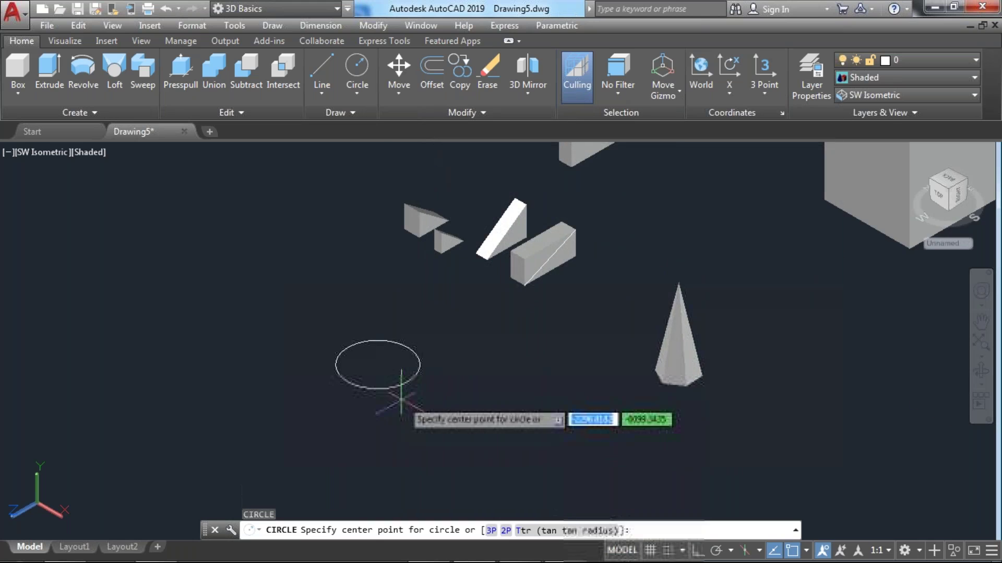
scroll(402, 397, "up", 3)
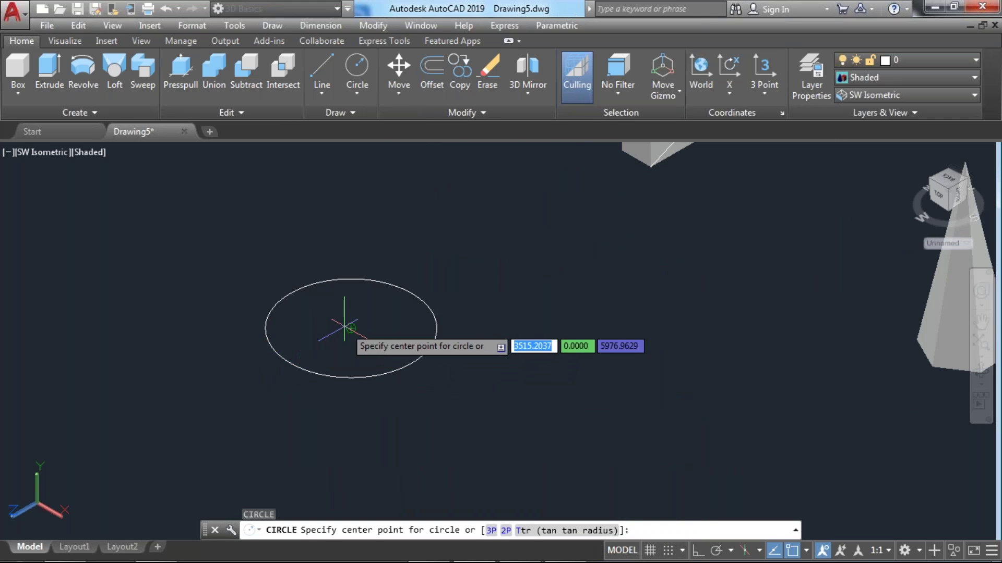
left_click(290, 360)
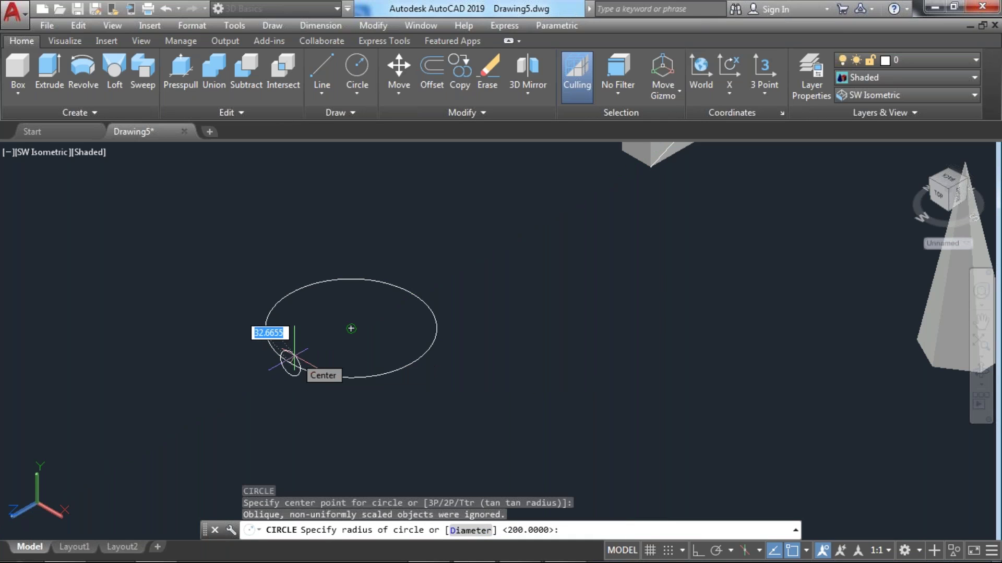
key("Escape")
- Select all 3D object snap modes in the drafting settings and leave the circle command
key("Return")
key("Return")
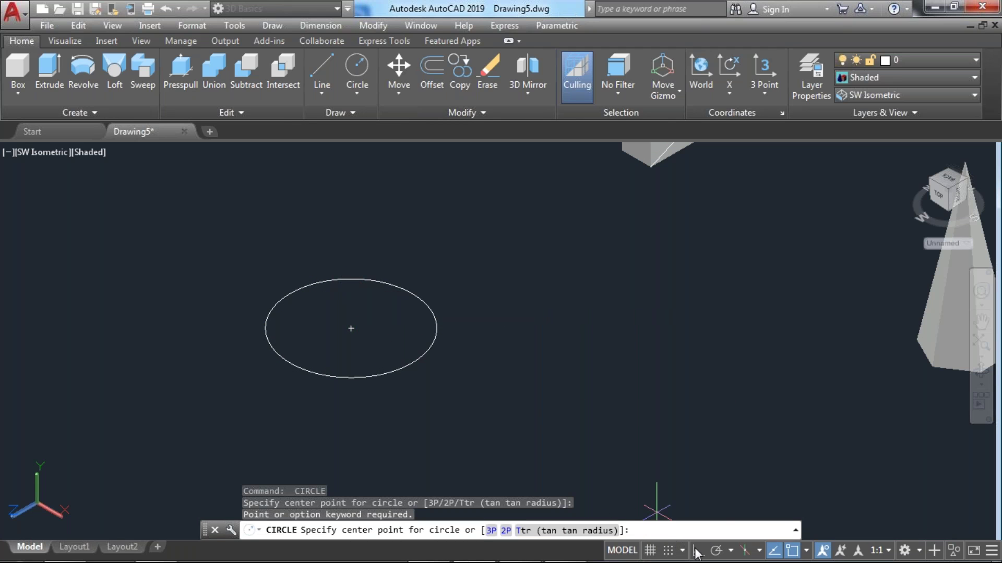
left_click(807, 551)
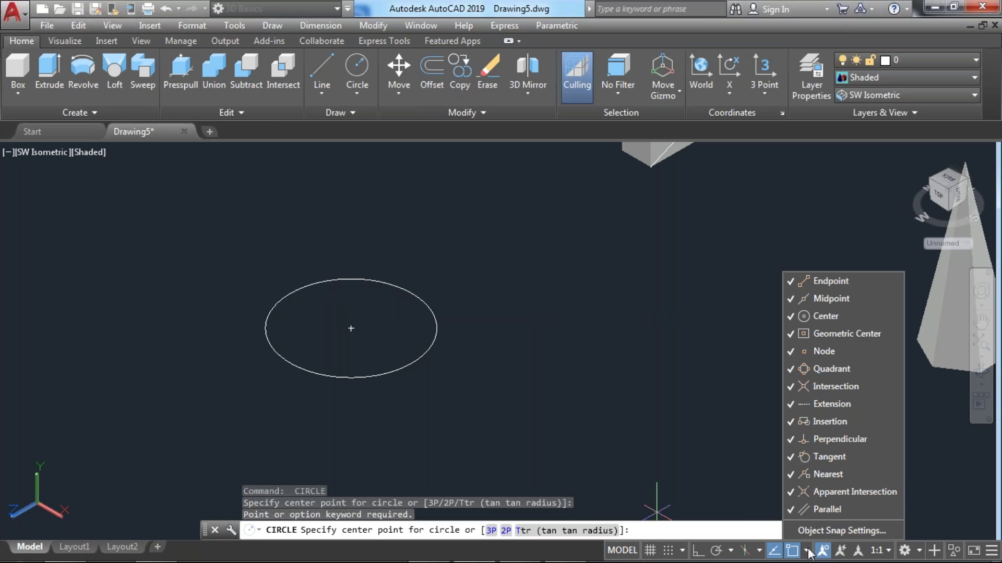
left_click(682, 552)
left_click(684, 534)
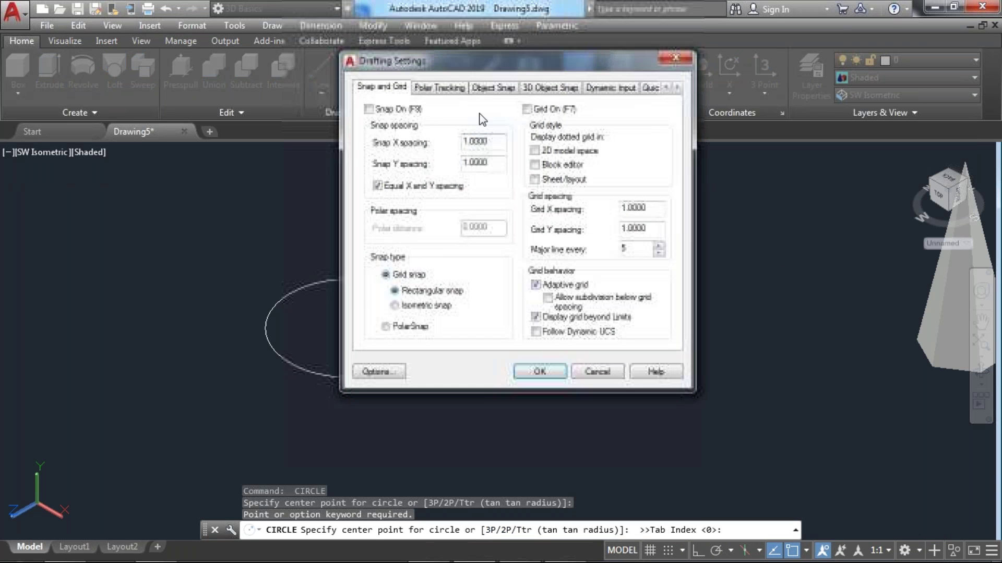
left_click(494, 88)
left_click(550, 87)
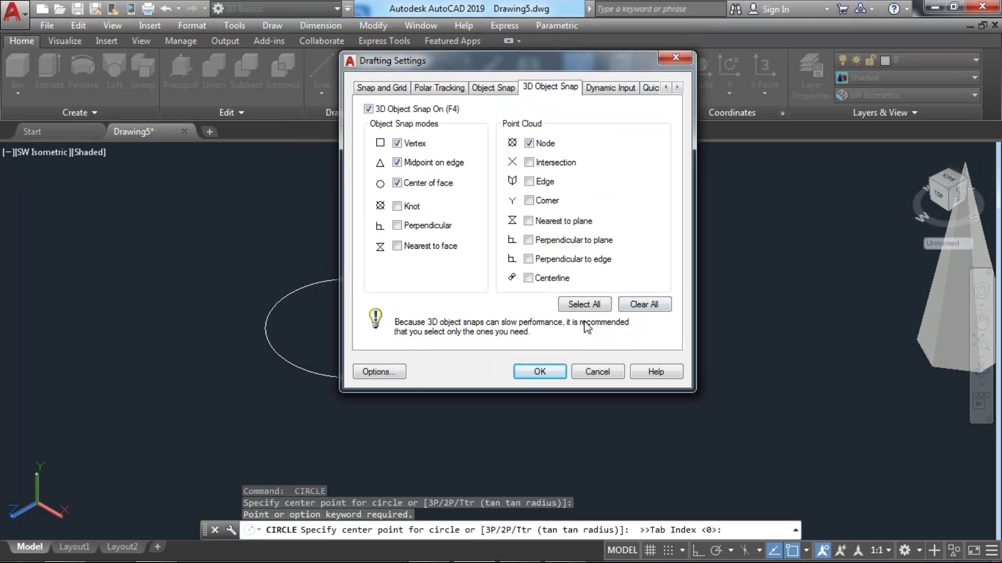
left_click(540, 373)
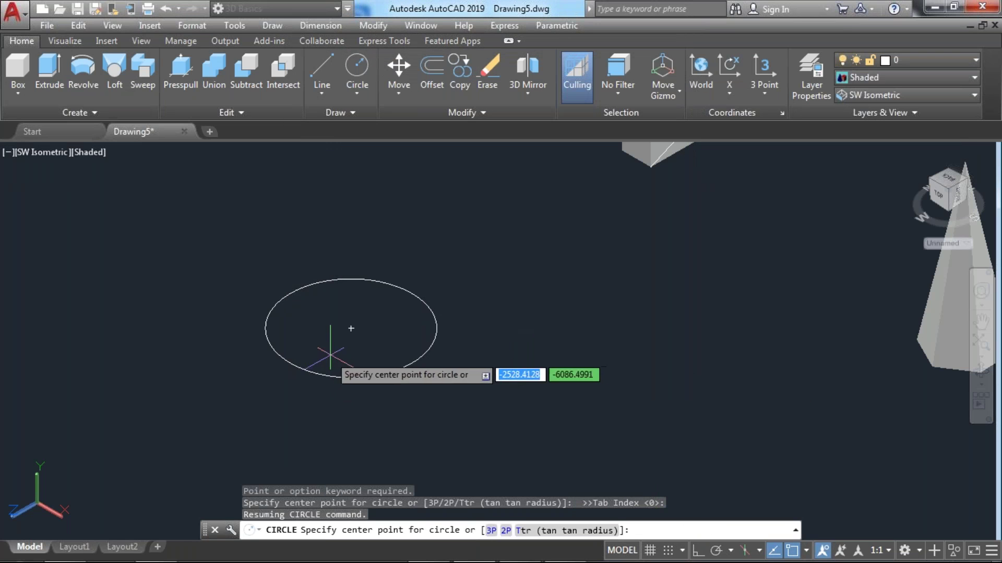
key("Escape")
key("Escape")
- Draw a small upright circle with a radius of about 19 at the center of the large circle
key("Return")
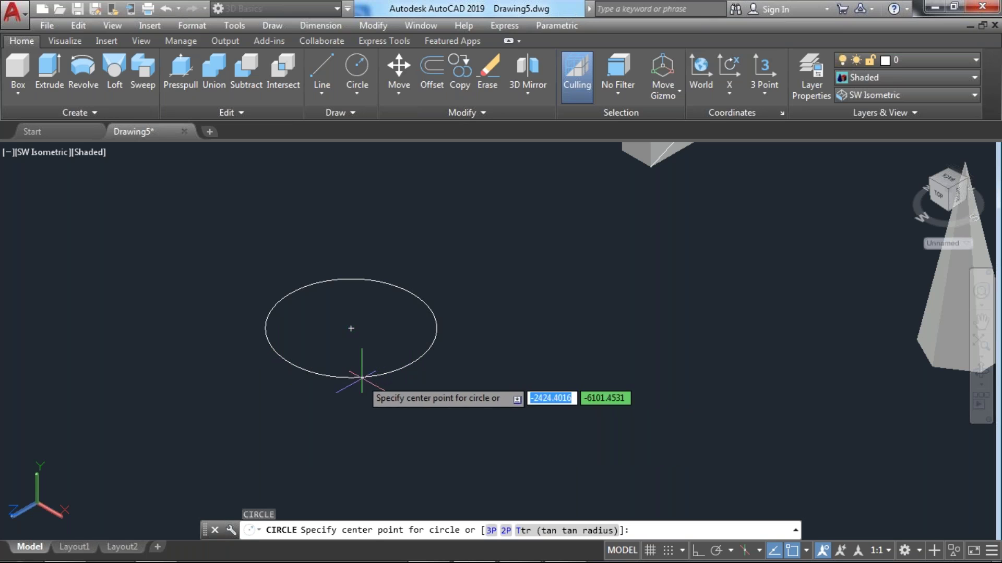
scroll(346, 266, "up", 5)
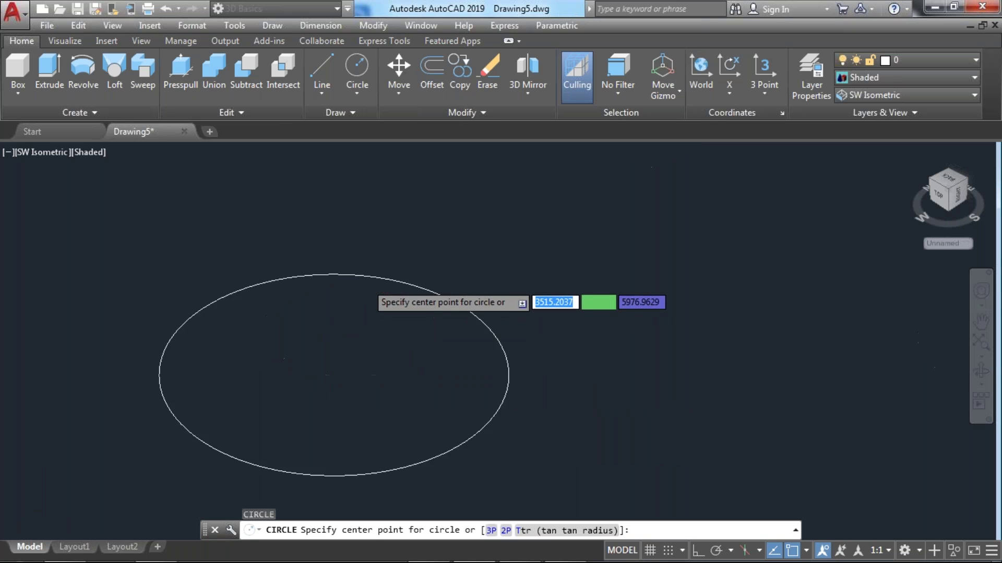
left_click(342, 255)
scroll(368, 234, "down", 3)
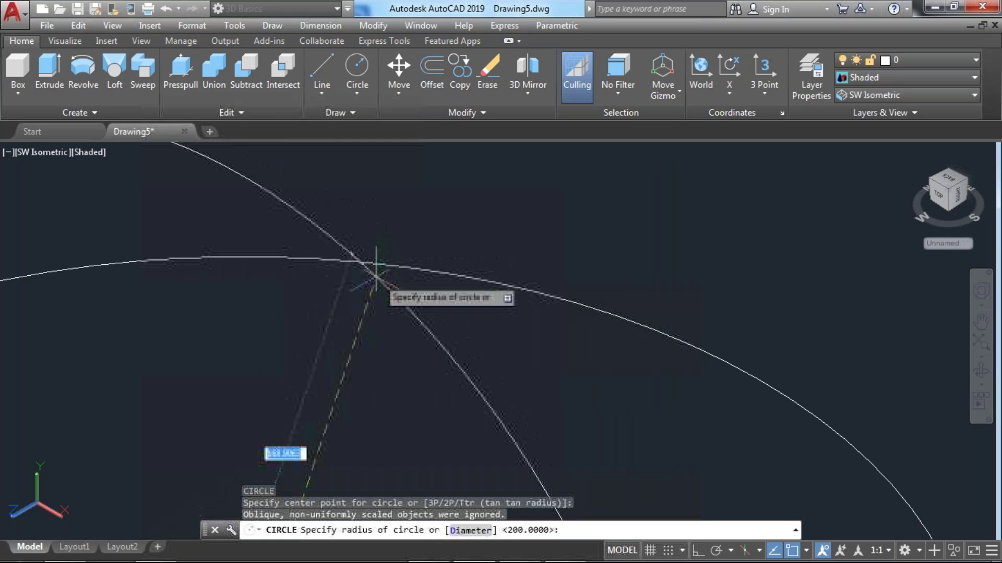
scroll(389, 297, "down", 4)
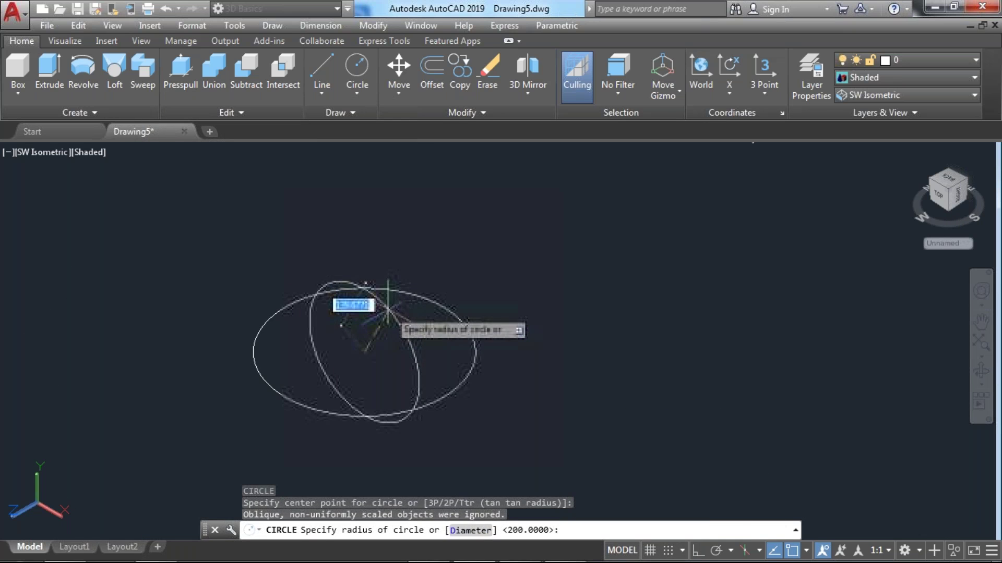
left_click(372, 353)
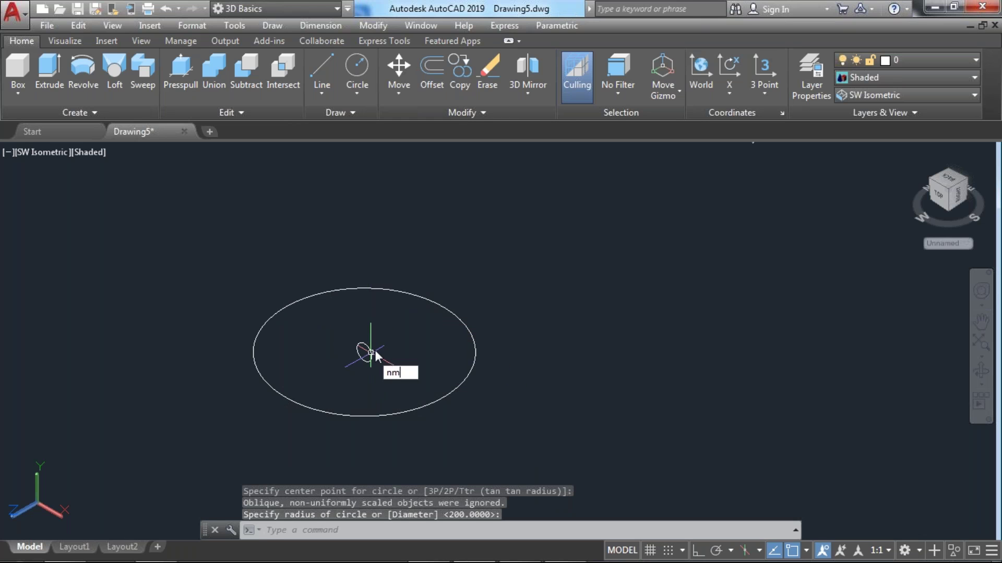
- Try to move the small circle from its center onto the rim of the large circle
key("Escape")
key("Escape")
key("Return")
left_click(377, 369)
scroll(331, 338, "up", 4)
left_click(332, 338)
left_click(377, 351)
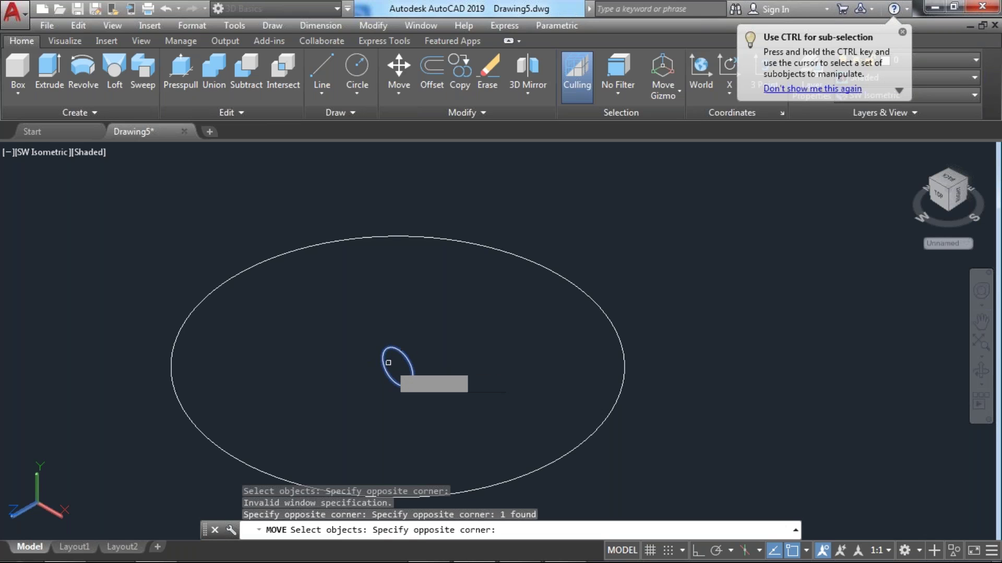
key("Escape")
key("Return")
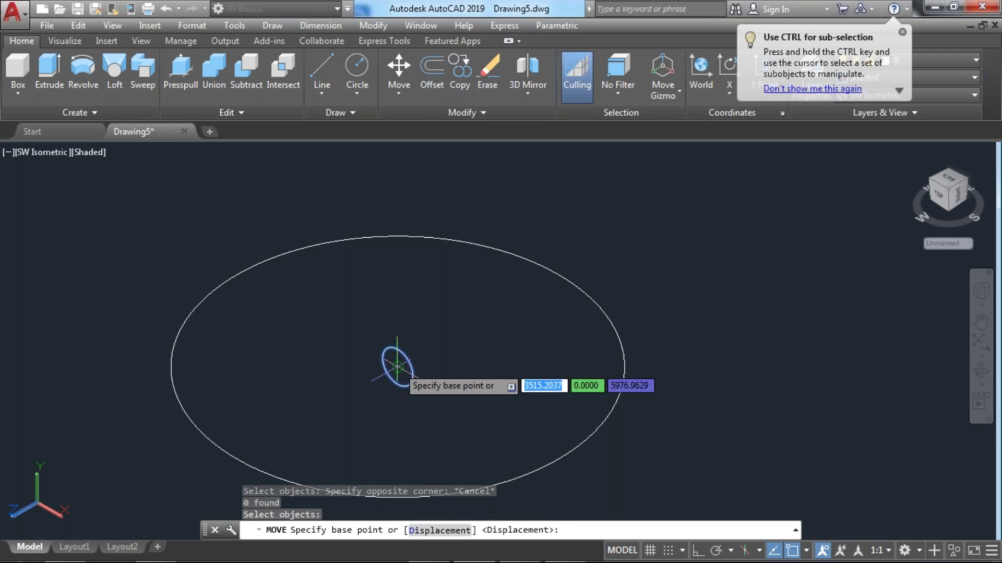
left_click(397, 367)
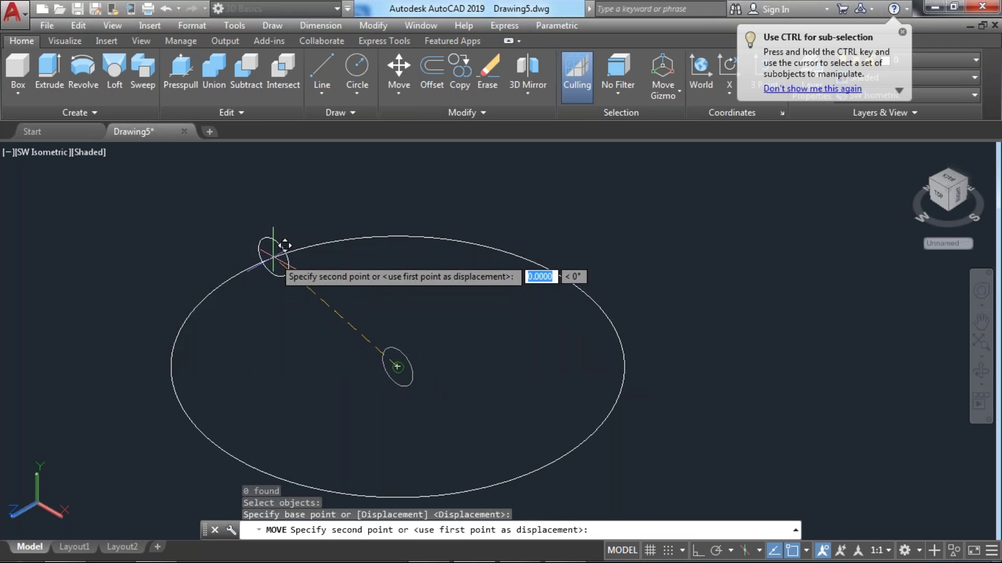
left_click(272, 246)
- Review the active object snap and 3D object snap modes while moving the small circle
left_click(402, 353)
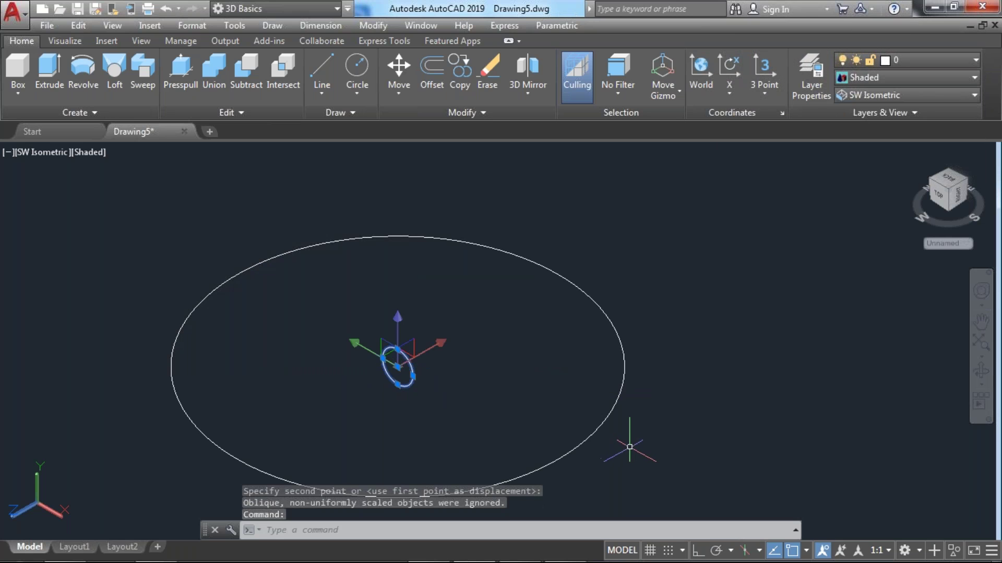
key("Return")
left_click(682, 550)
left_click(687, 529)
left_click(491, 88)
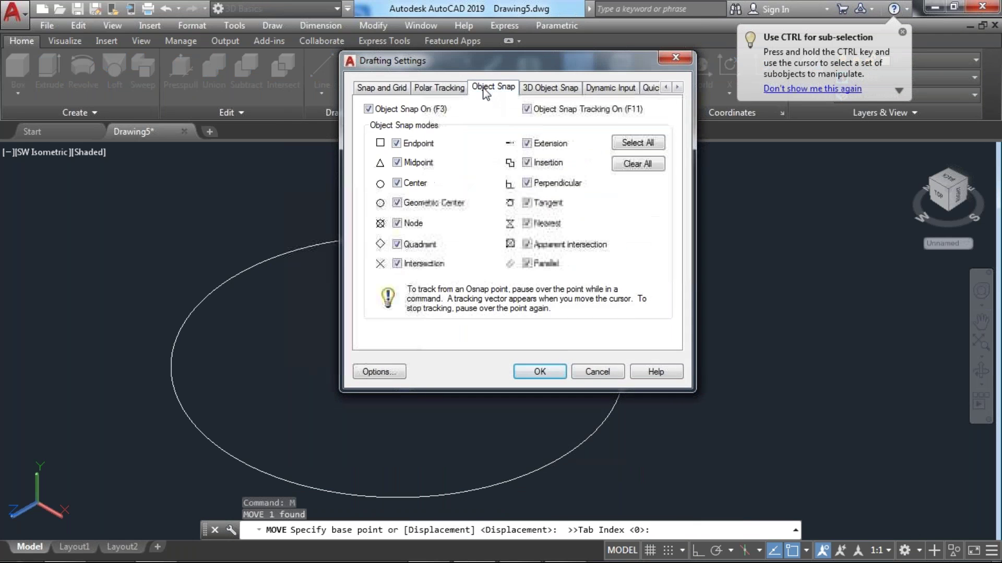
left_click(550, 88)
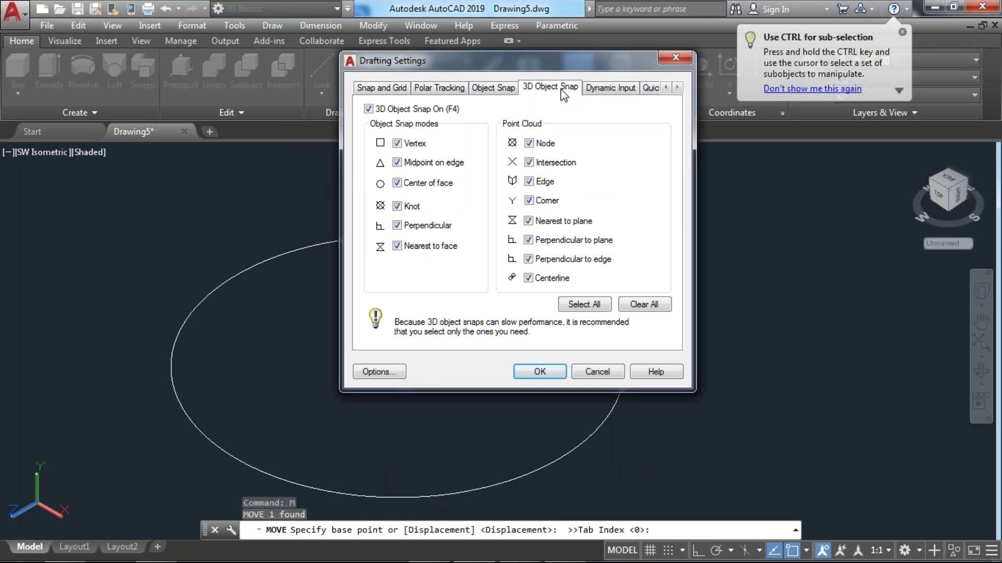
left_click(541, 372)
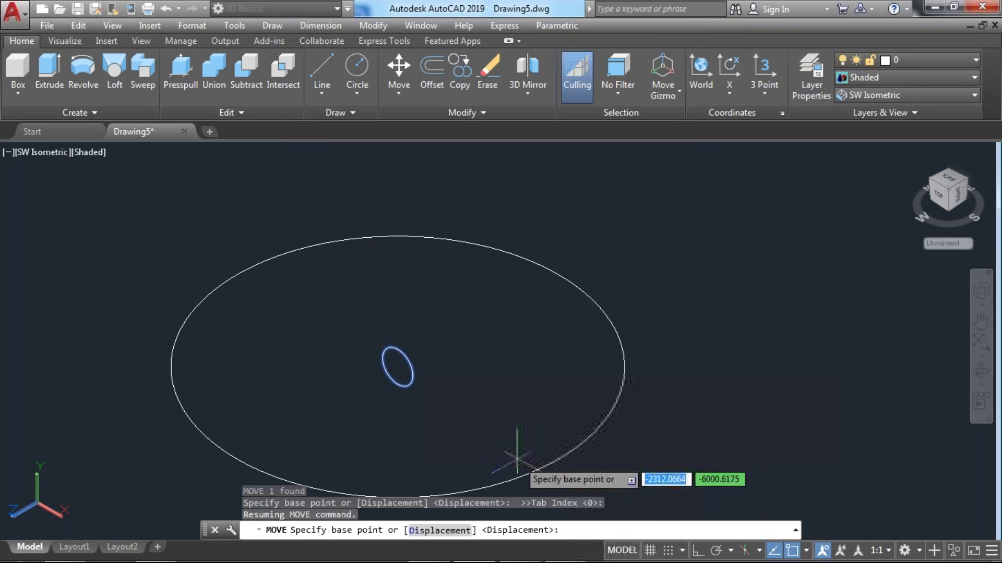
- Move the small circle 18 units away from the large circle's center
left_click(397, 368)
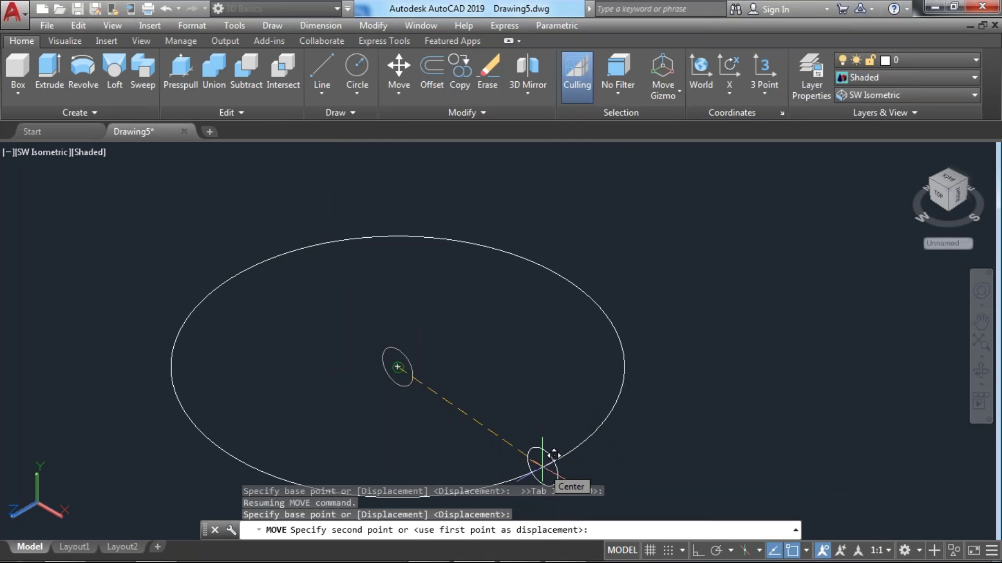
key("Escape")
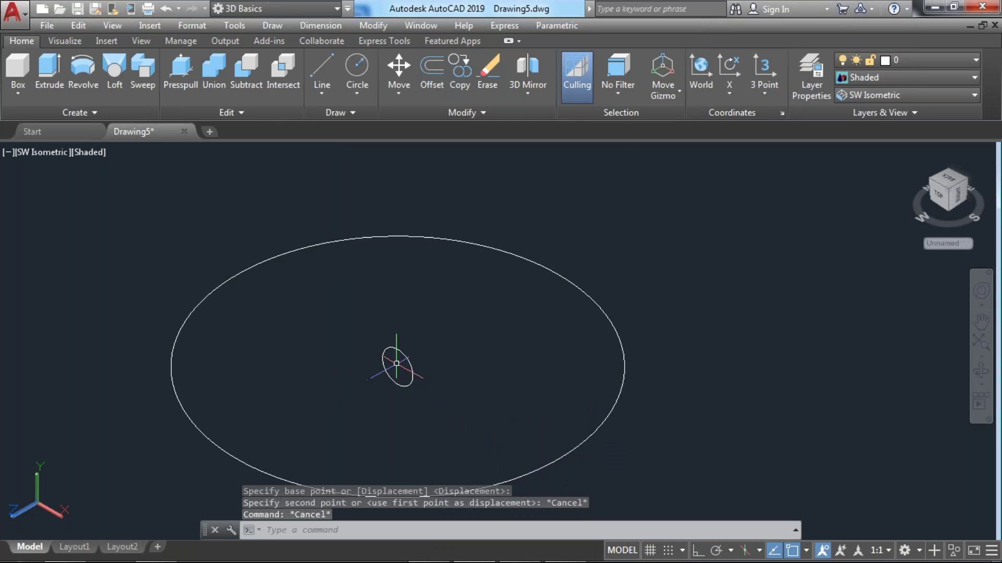
left_click(398, 349)
type("m")
key("Return")
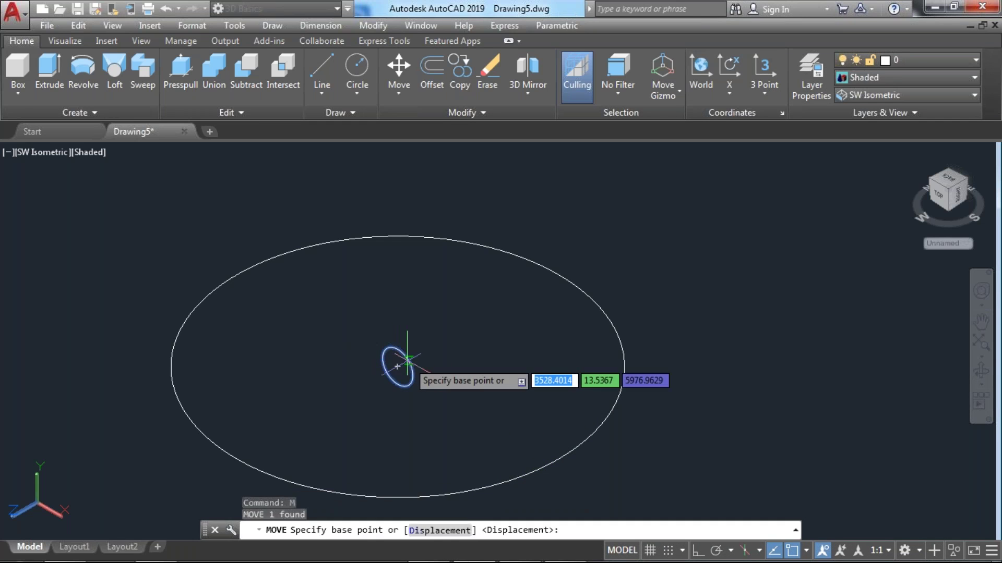
left_click(397, 367)
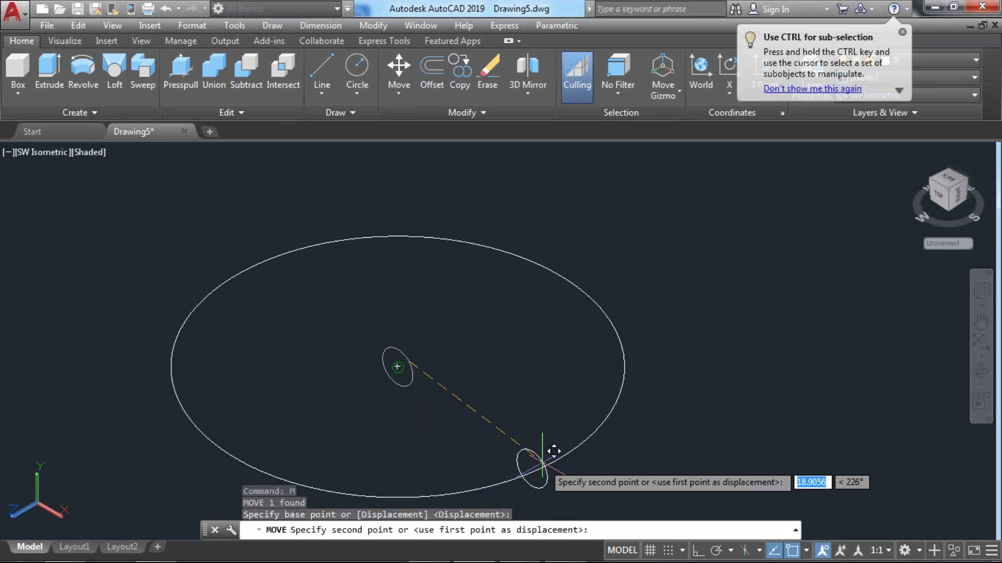
type("18")
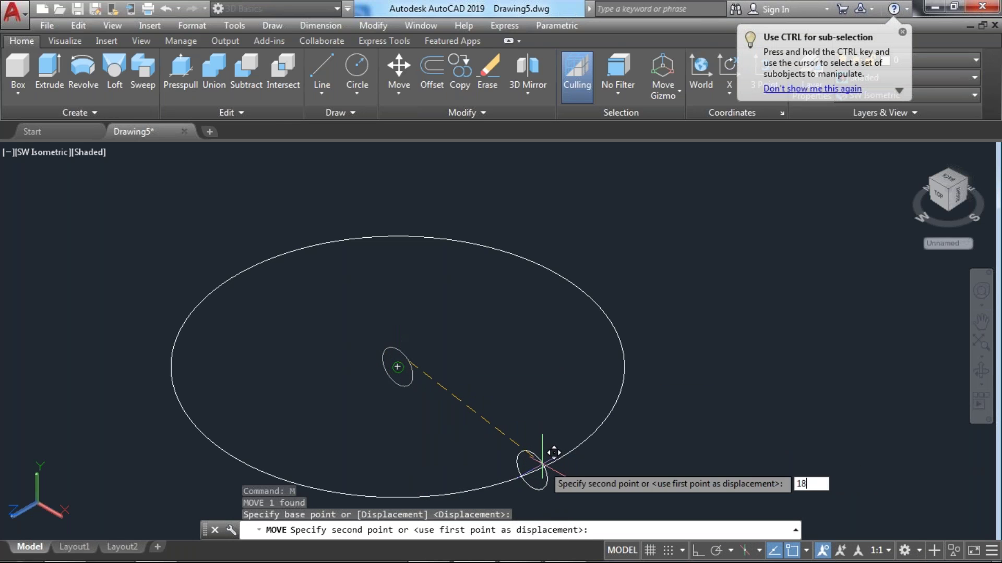
key("Return")
- Turn on ortho mode and move the small circle 18 units back to the large circle's center
left_click(423, 386)
left_click(347, 369)
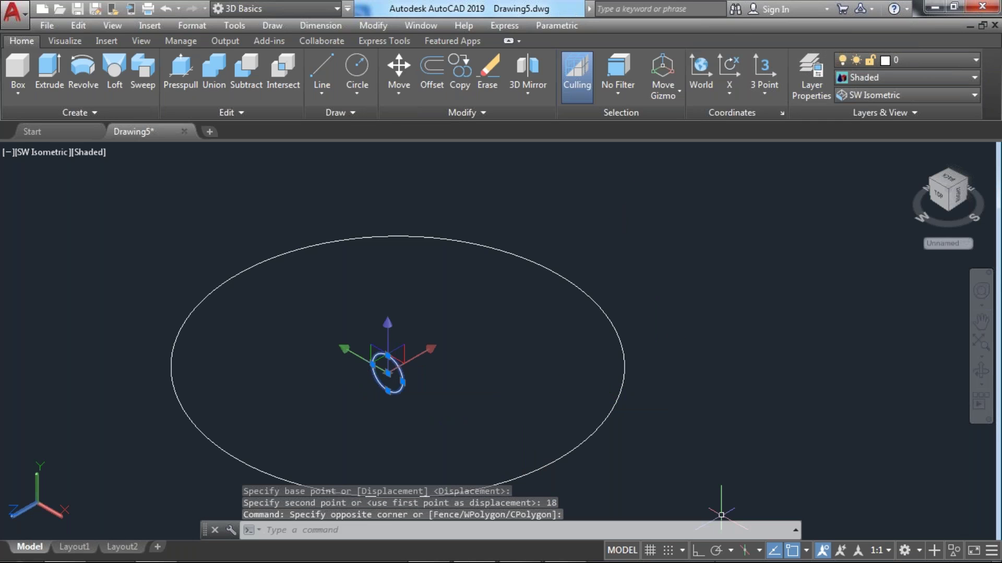
left_click(699, 551)
type("m")
key("Return")
left_click(388, 373)
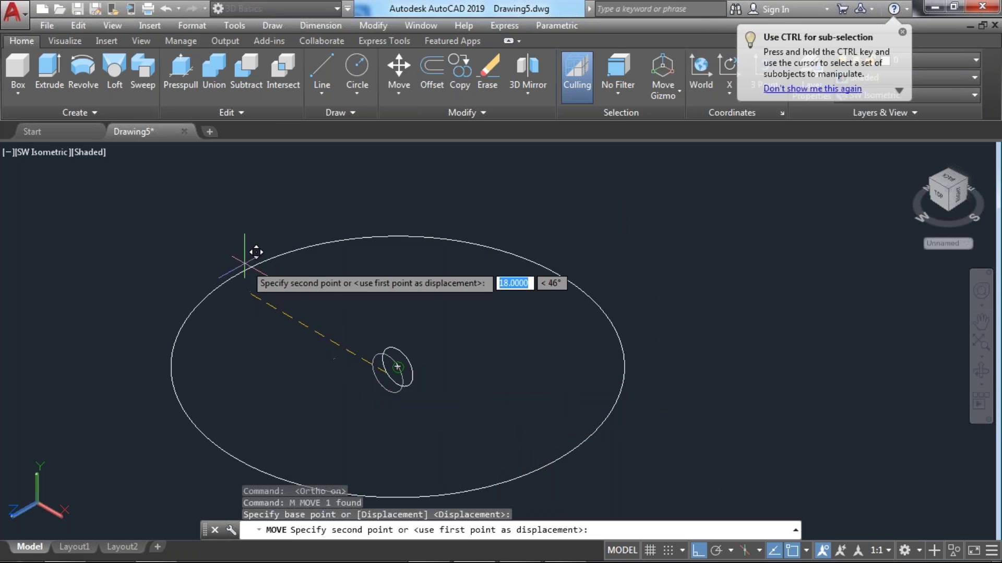
type("18")
key("Return")
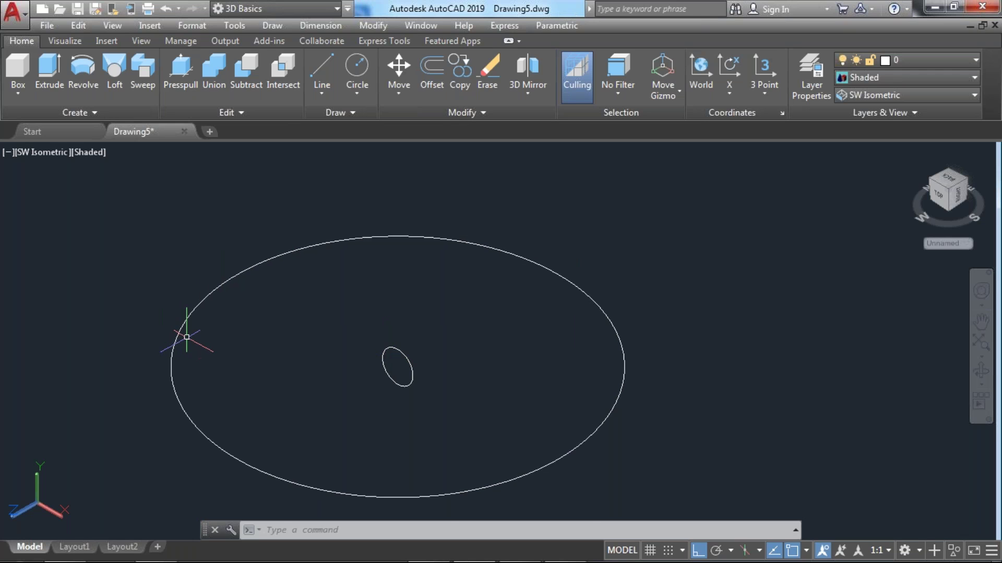
- Create a torus below the two circles with a radius of 200 and a tube radius of 20
scroll(186, 337, "down", 2)
mouse_move(481, 448)
middle_mouse_down()
mouse_move(436, 394)
mouse_move(505, 331)
middle_mouse_up()
left_click(26, 92)
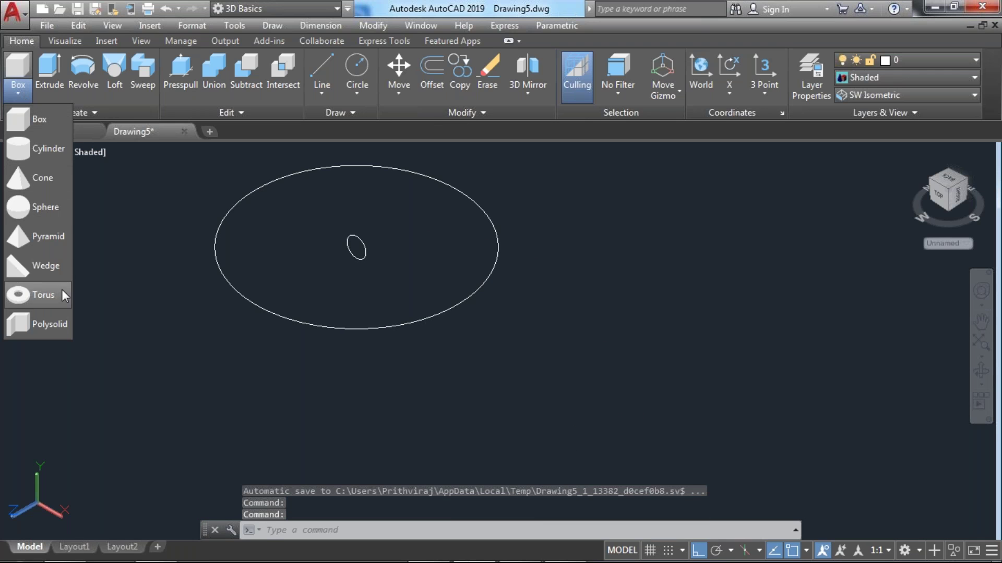
left_click(42, 300)
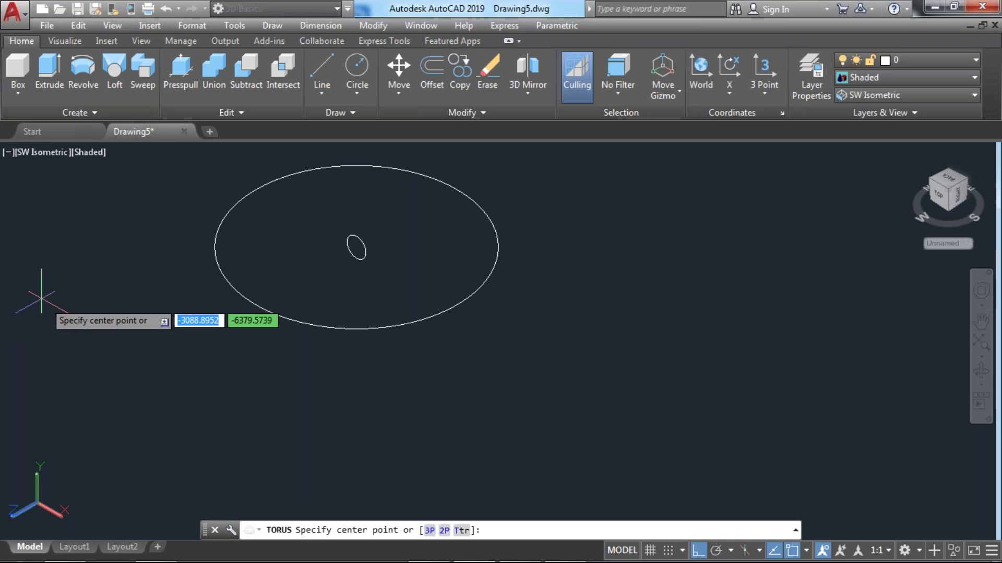
middle_click_drag(470, 446, 577, 385)
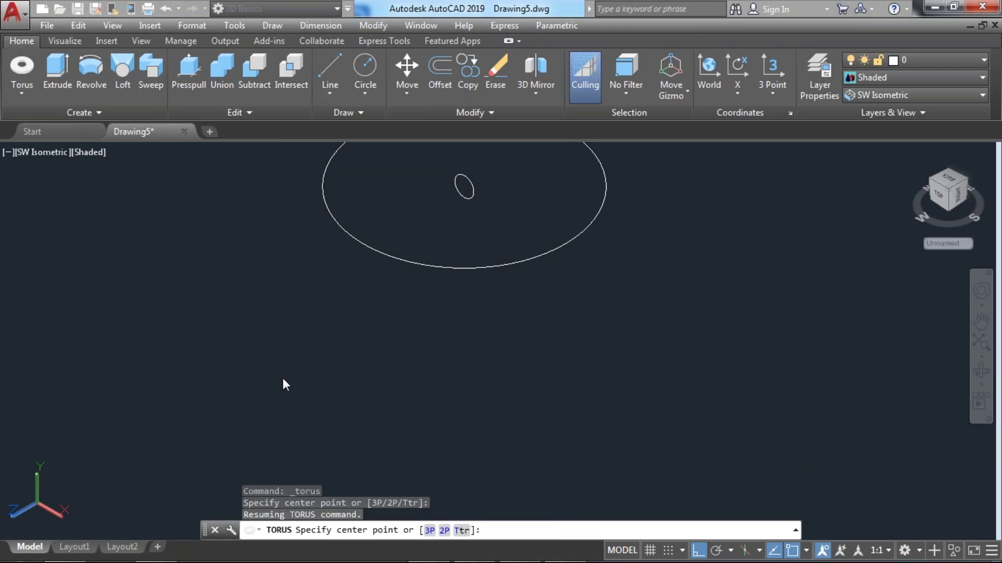
left_click(234, 402)
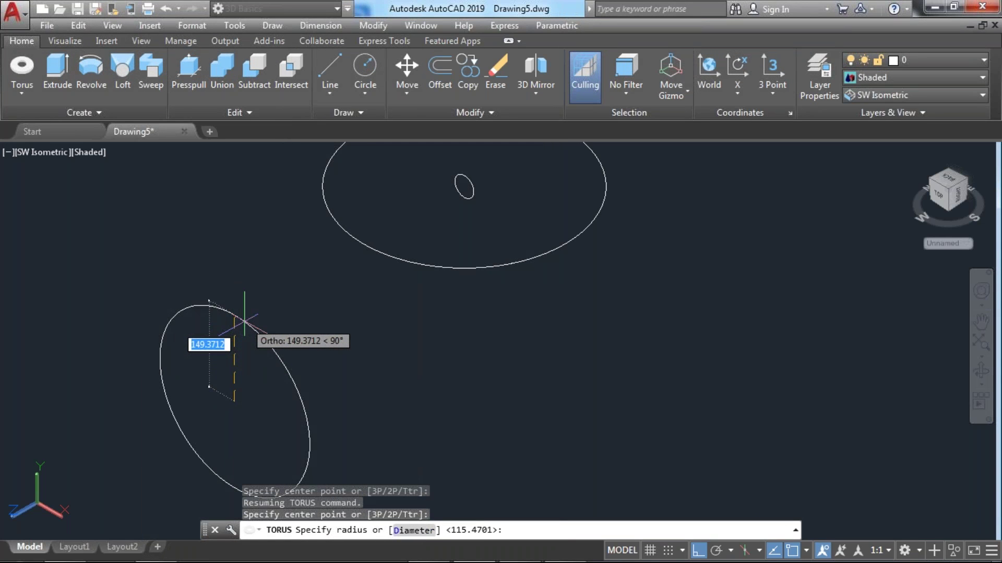
type("2")
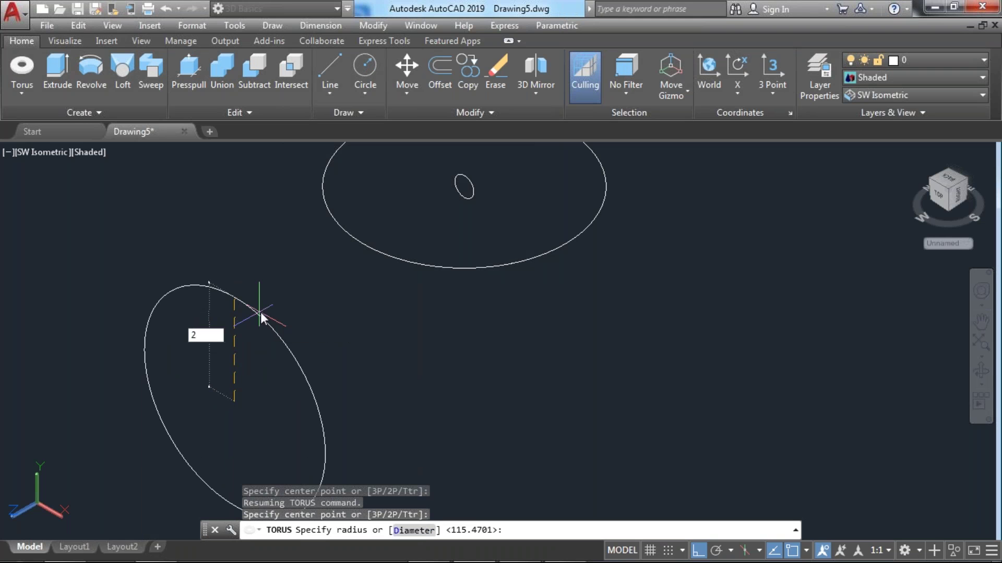
type("00")
key("Return")
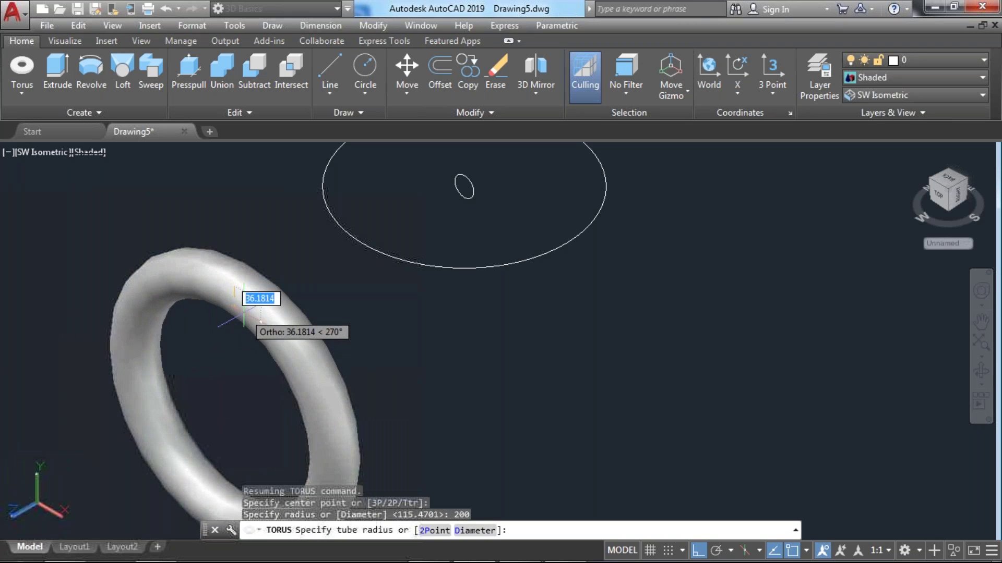
type("20")
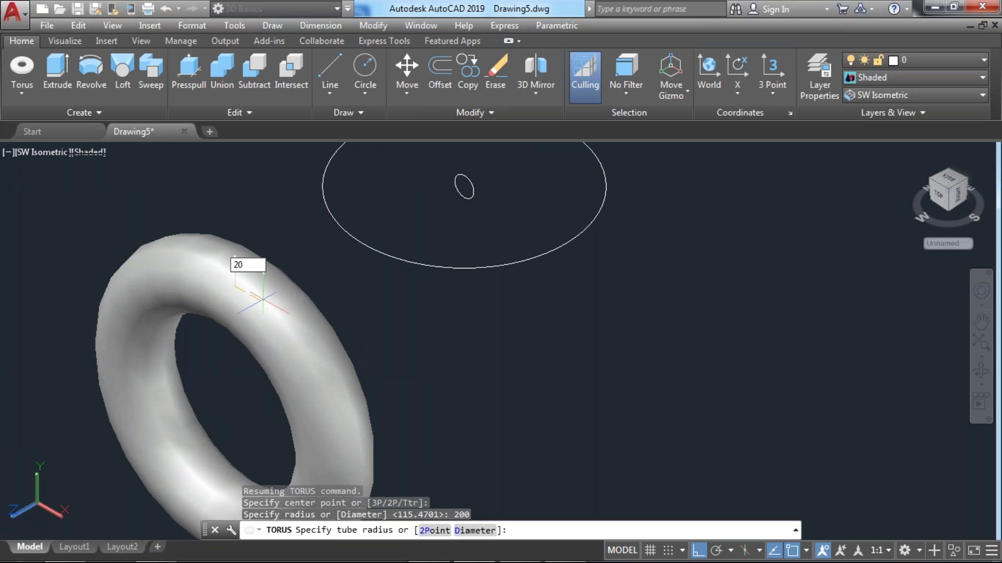
key("Return")
- Examine the new torus, comparing its overall ring and its tube thickness with the two perpendicular circles
scroll(264, 300, "up", 2)
left_click(264, 308)
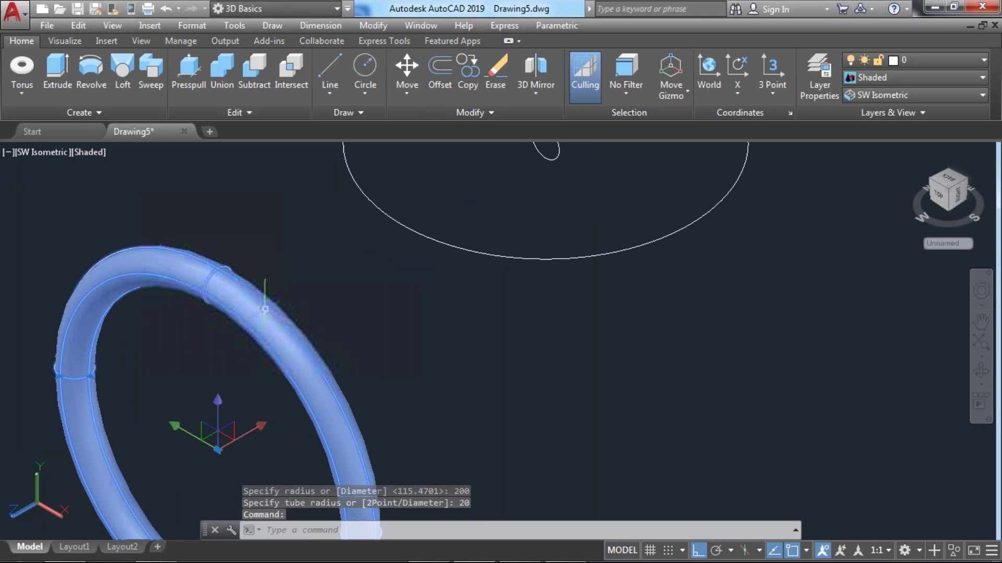
scroll(351, 246, "down", 1)
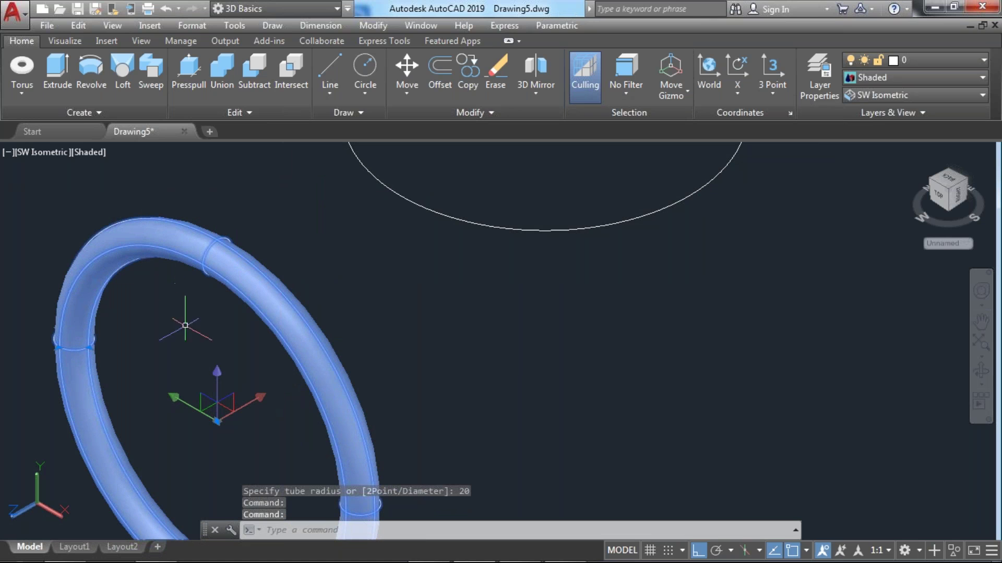
scroll(294, 297, "down", 2)
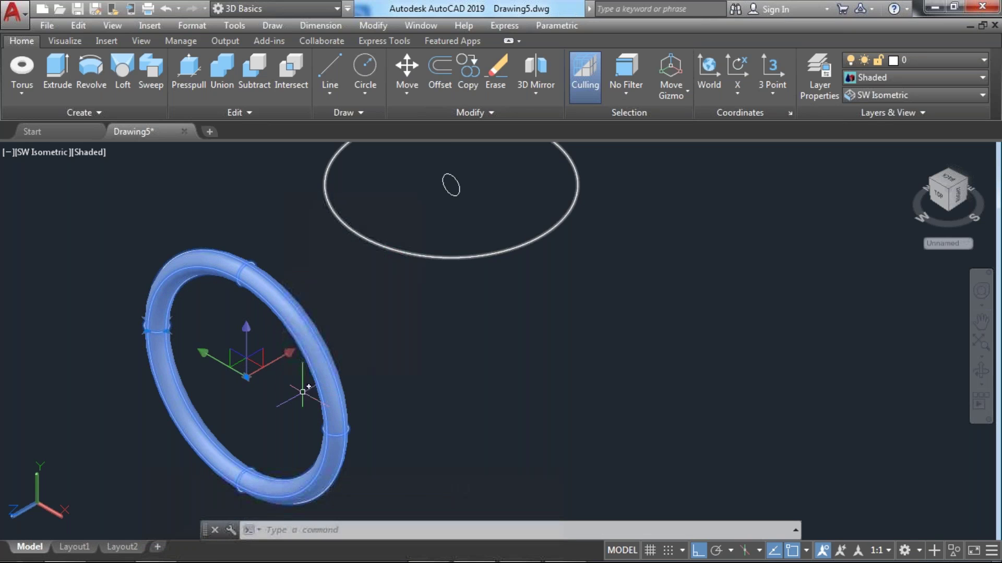
scroll(284, 303, "up", 4)
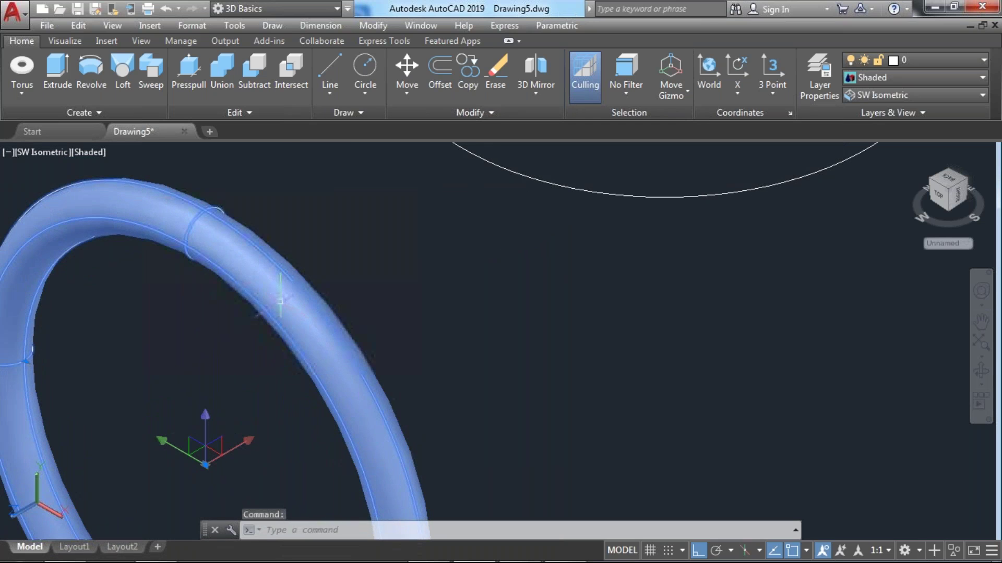
scroll(267, 245, "down", 3)
scroll(221, 278, "up", 1)
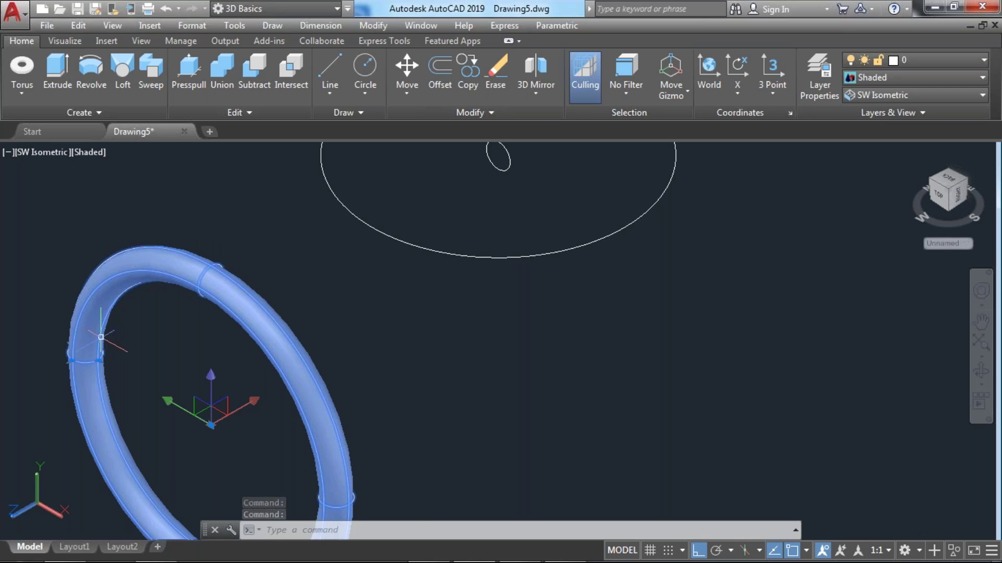
scroll(100, 337, "down", 3)
scroll(211, 512, "down", 1)
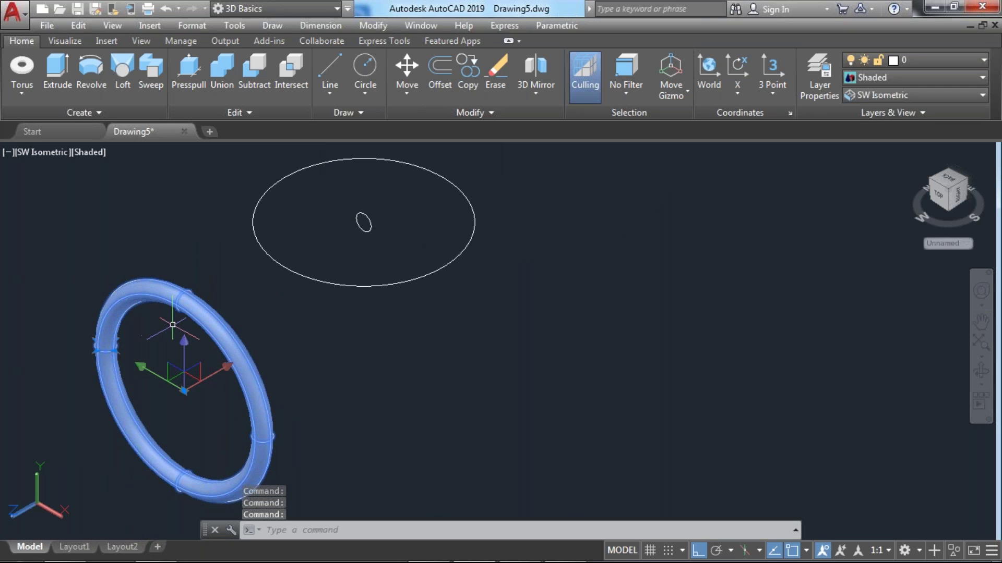
middle_click_drag(357, 271, 355, 288)
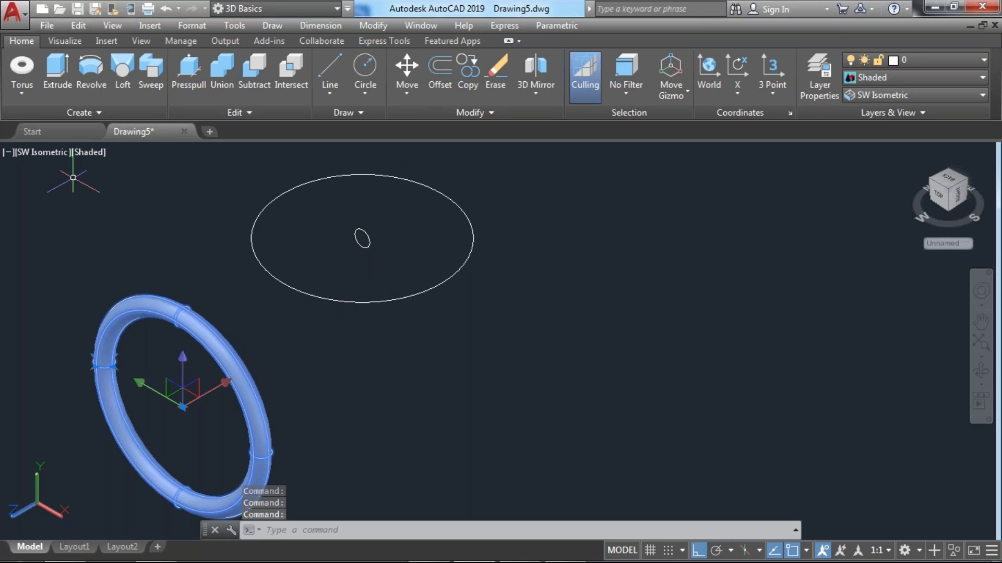
left_click(30, 93)
left_click(26, 292)
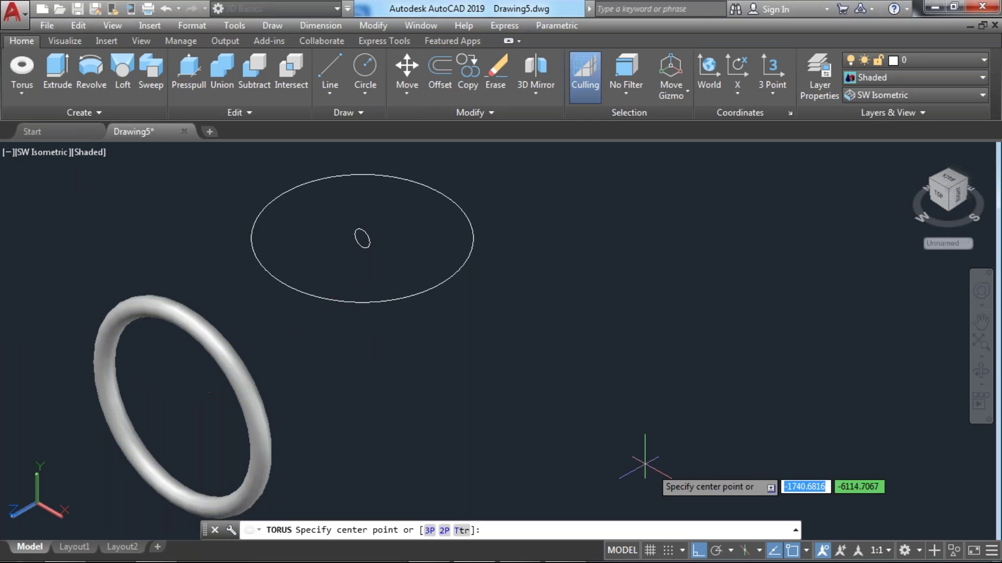
middle_click_drag(496, 388, 351, 356)
left_click(384, 408)
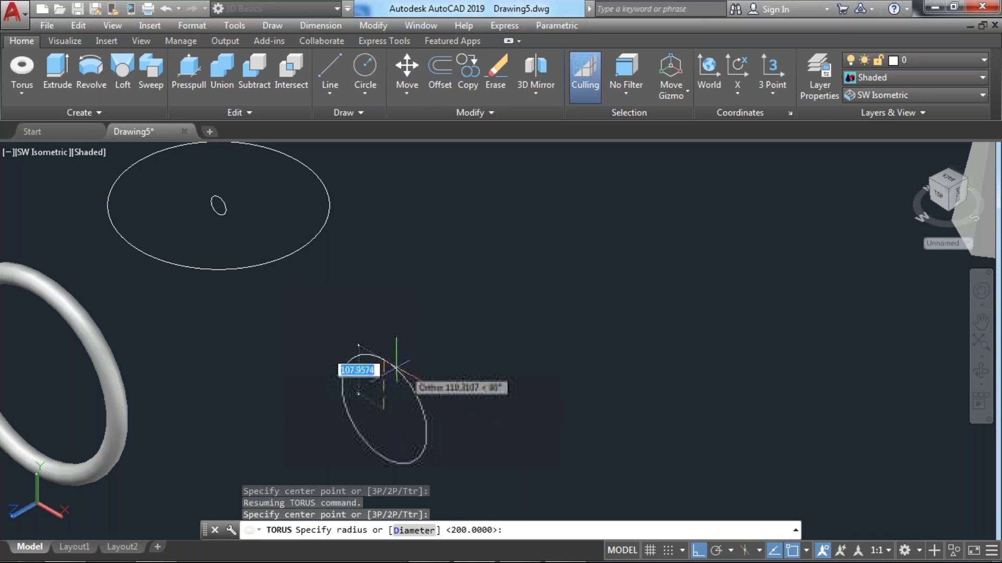
key("Escape")
- Inspect the torus's tube up close and draw a circle of radius 200 beside the torus
left_click(112, 396)
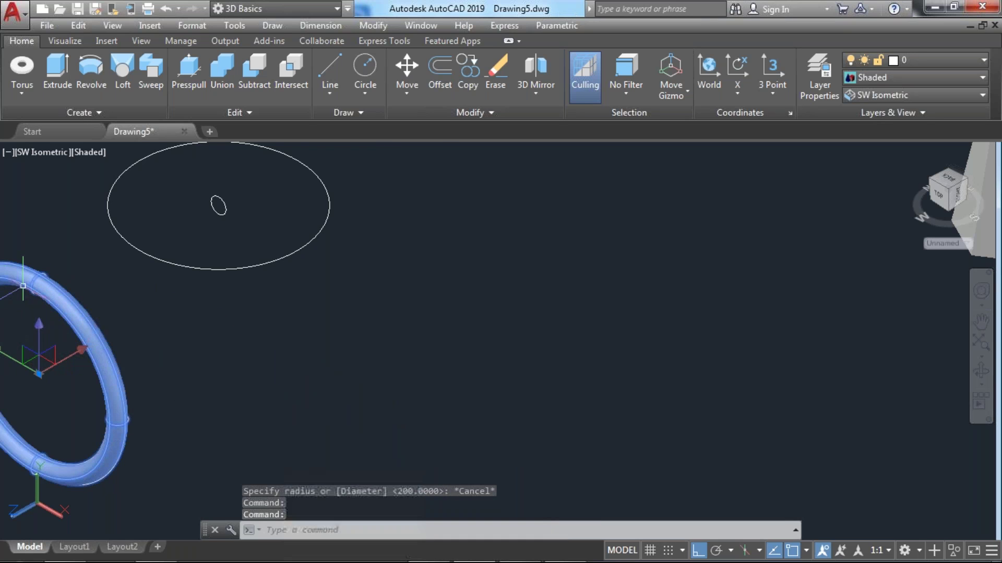
scroll(181, 335, "up", 8)
key("Escape")
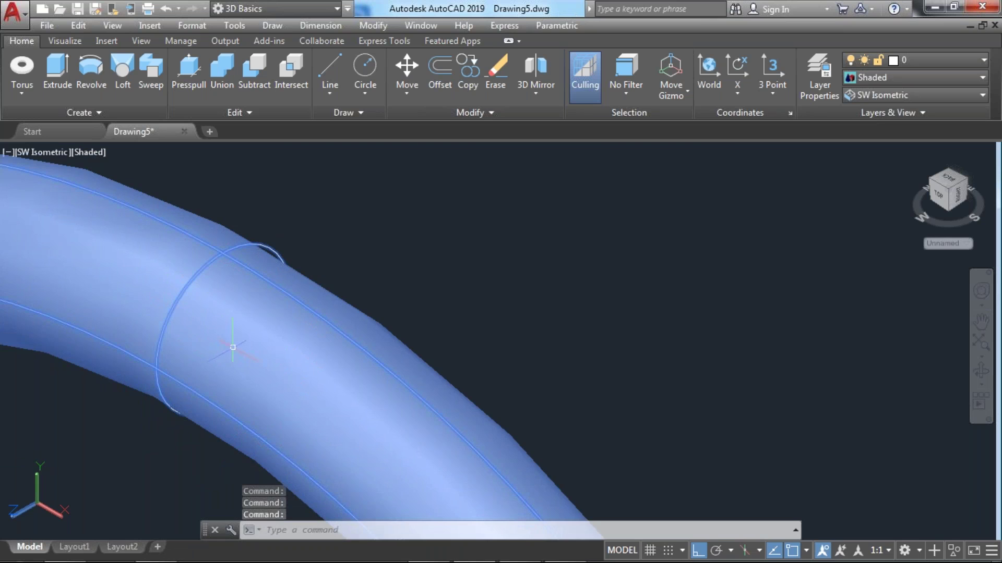
scroll(233, 347, "down", 10)
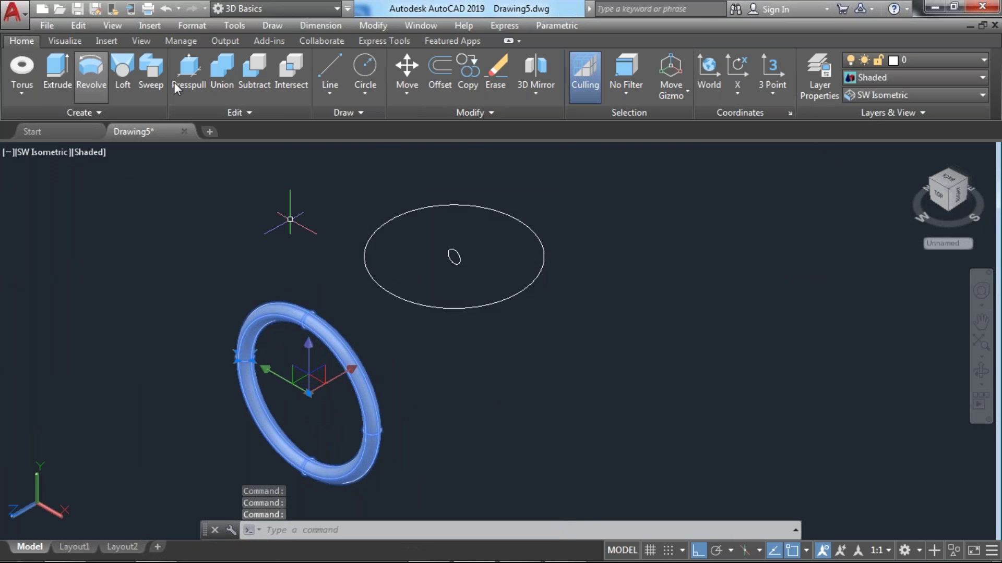
key("Escape")
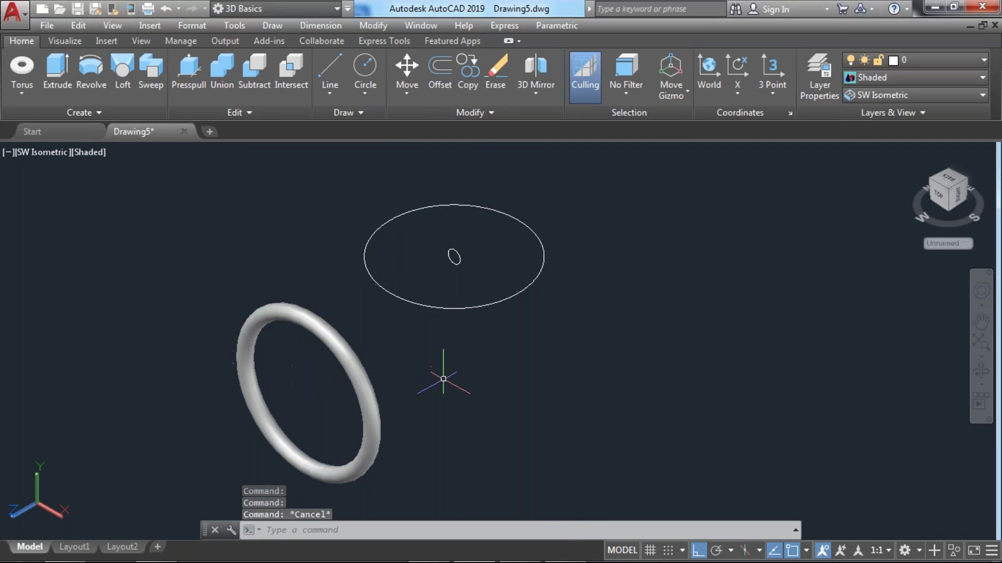
type("c")
key("Return")
left_click(539, 388)
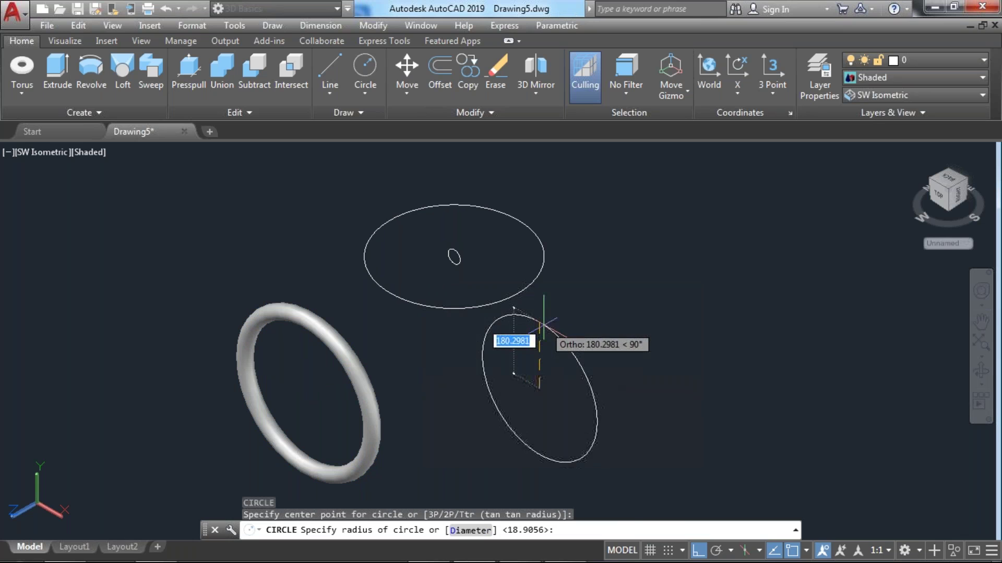
type("200")
key("Return")
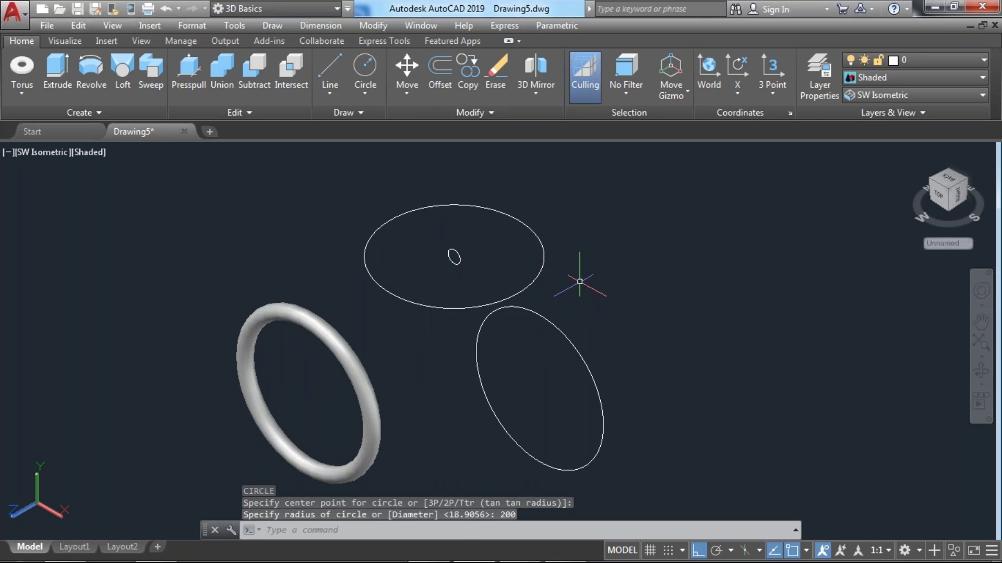
- Erase the original large circle and the small perpendicular circle at its center
left_click(549, 253)
left_click(439, 234)
key("Delete")
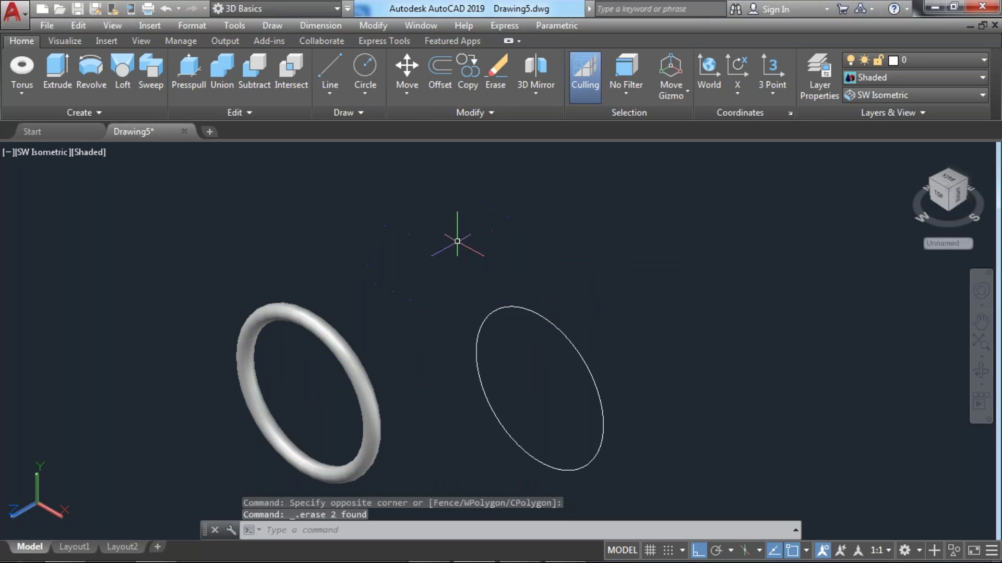
- Draw a circle of radius 20 centered on the upper rim of the 200-radius circle
left_click(333, 318)
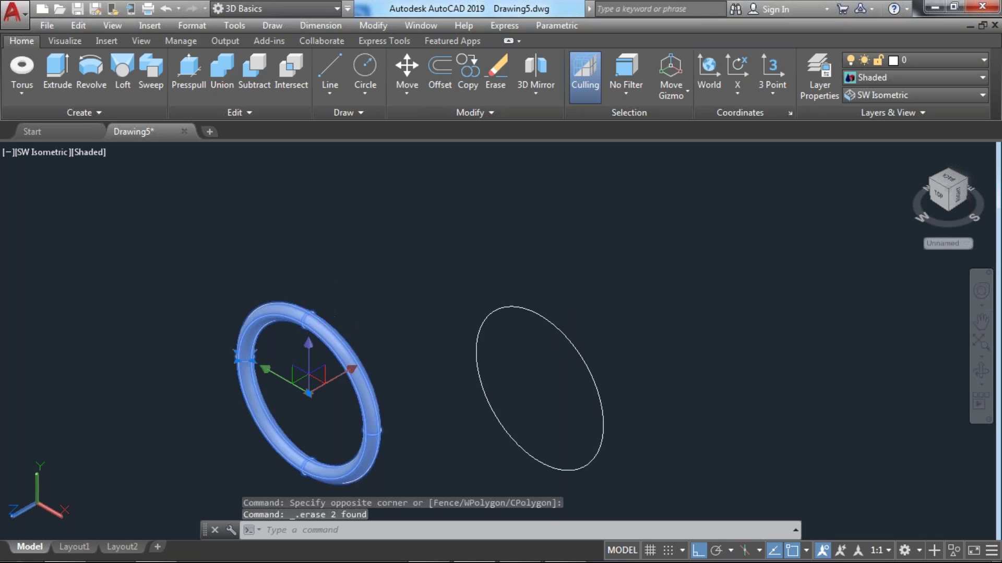
scroll(302, 320, "up", 3)
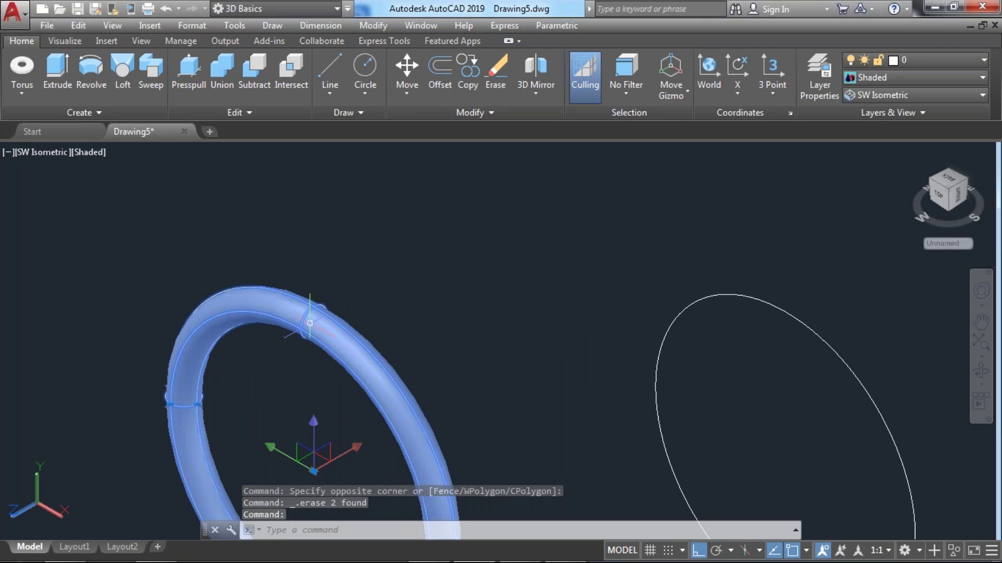
scroll(470, 345, "up", 3)
middle_click_drag(472, 362, 403, 324)
scroll(403, 324, "down", 4)
middle_click_drag(665, 283, 603, 281)
scroll(603, 282, "up", 1)
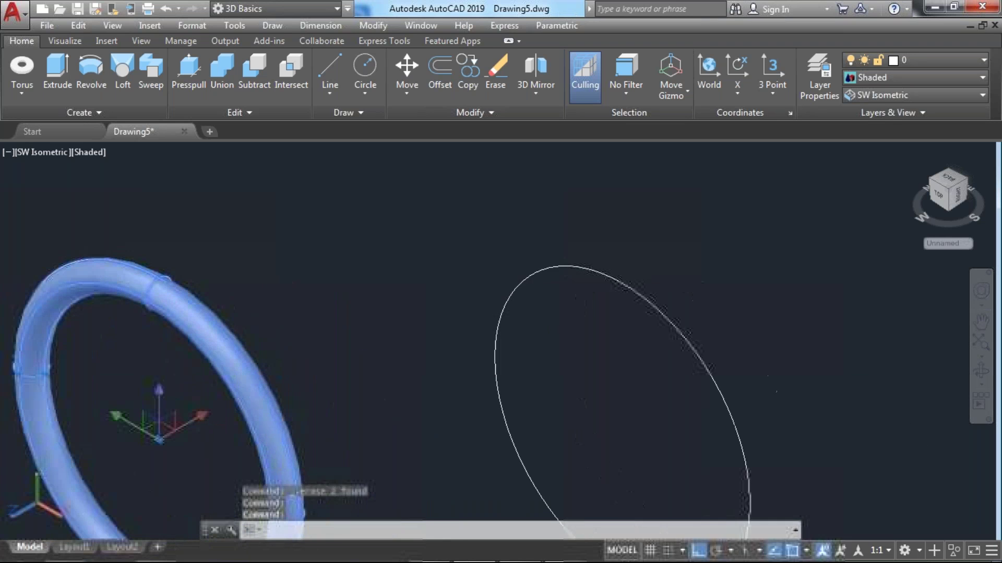
type("c")
key("Return")
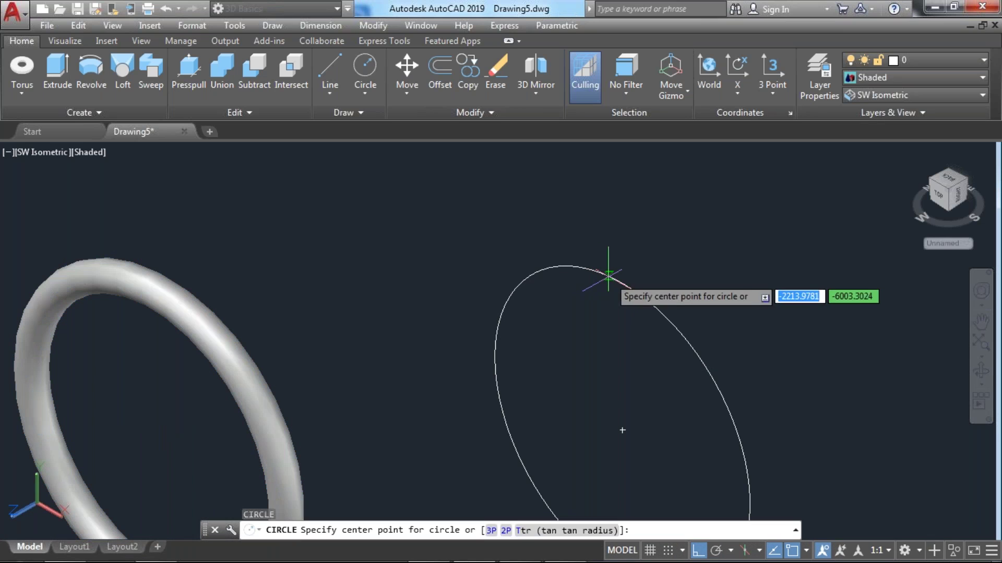
left_click(622, 283)
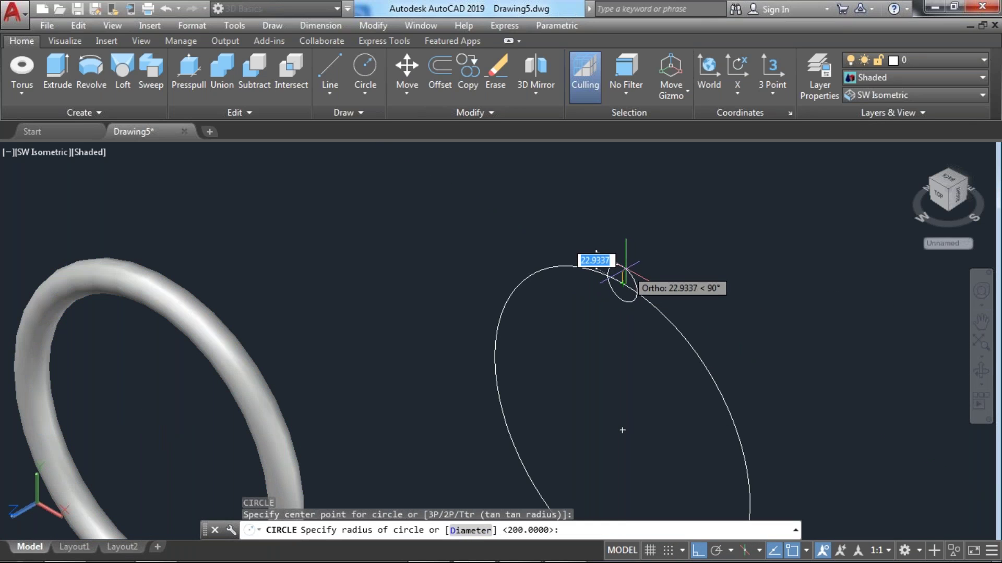
type("20")
key("Return")
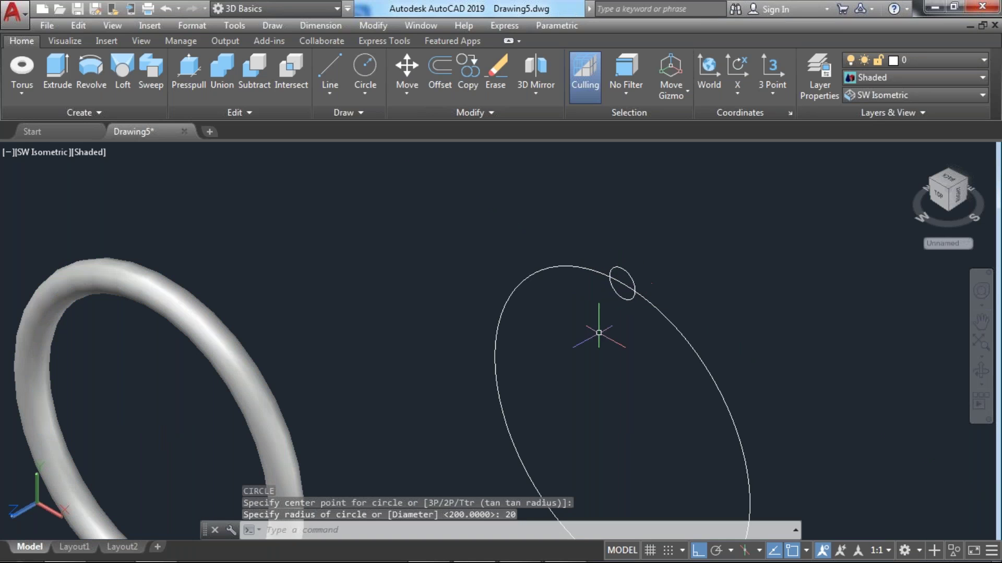
- Compare the small rim circle with the torus's tube, and erase the torus and both circles
scroll(615, 280, "up", 4)
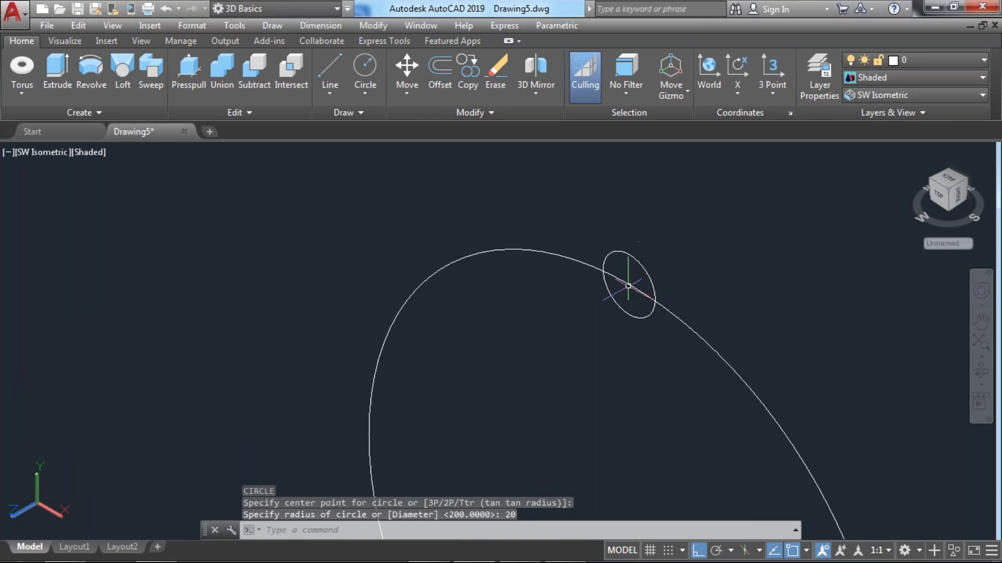
scroll(608, 290, "down", 4)
left_click(302, 290)
scroll(389, 301, "up", 4)
middle_click_drag(408, 282, 154, 287)
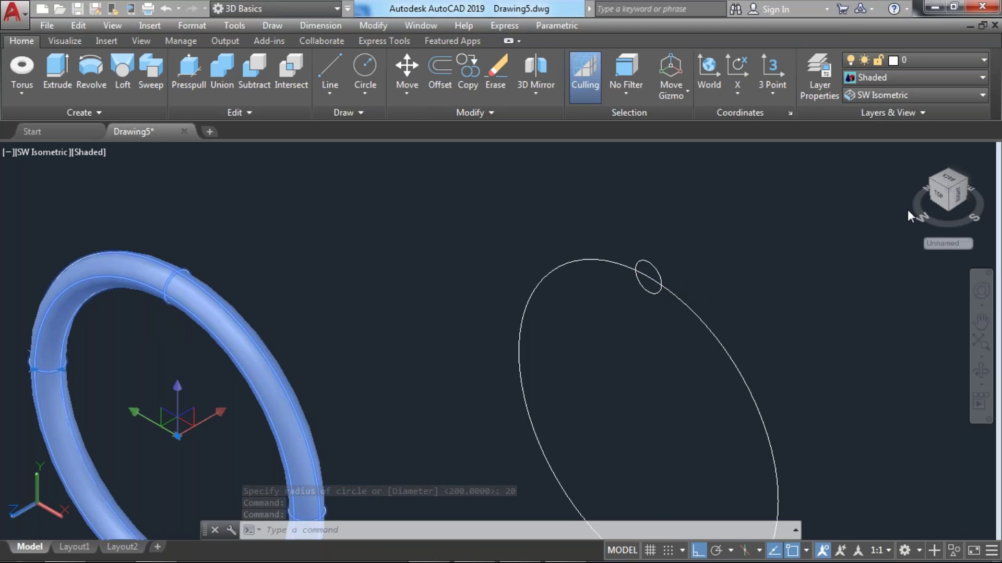
left_click(656, 268)
key("Delete")
left_click(597, 252)
left_click(512, 398)
key("Delete")
- Create a torus with a radius of 100 and a tube radius of 20 in the empty drawing area
left_click(21, 71)
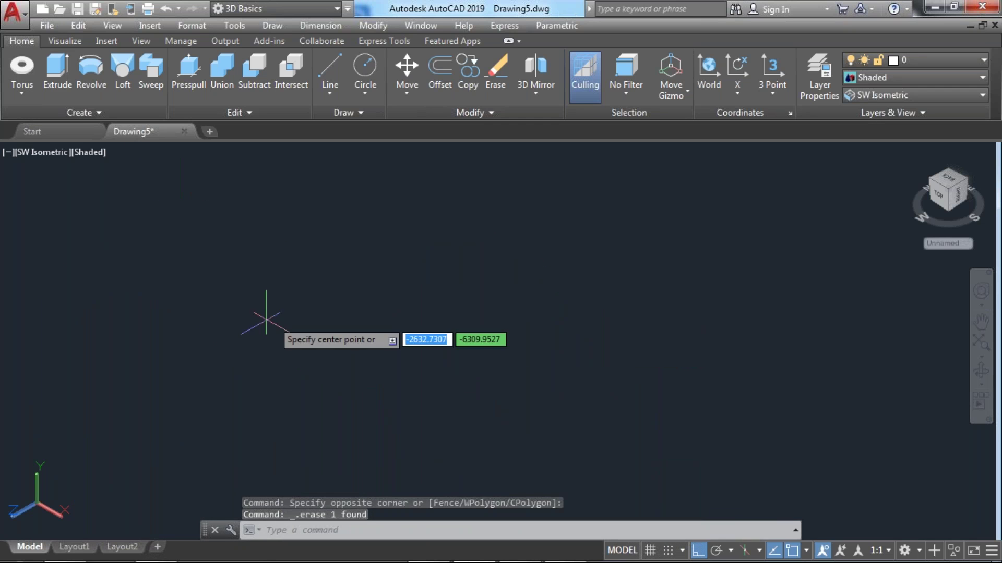
left_click(341, 382)
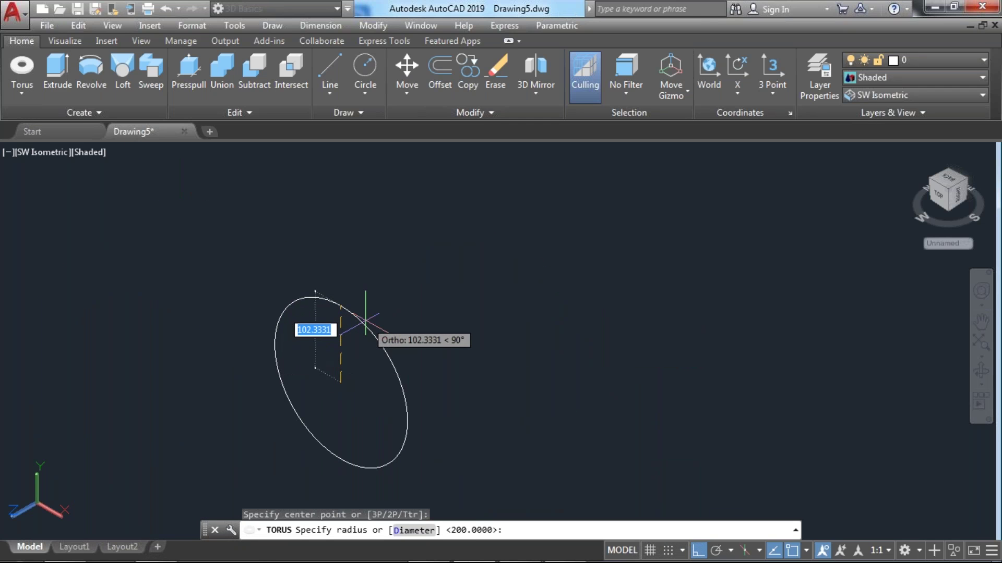
type("100")
key("Return")
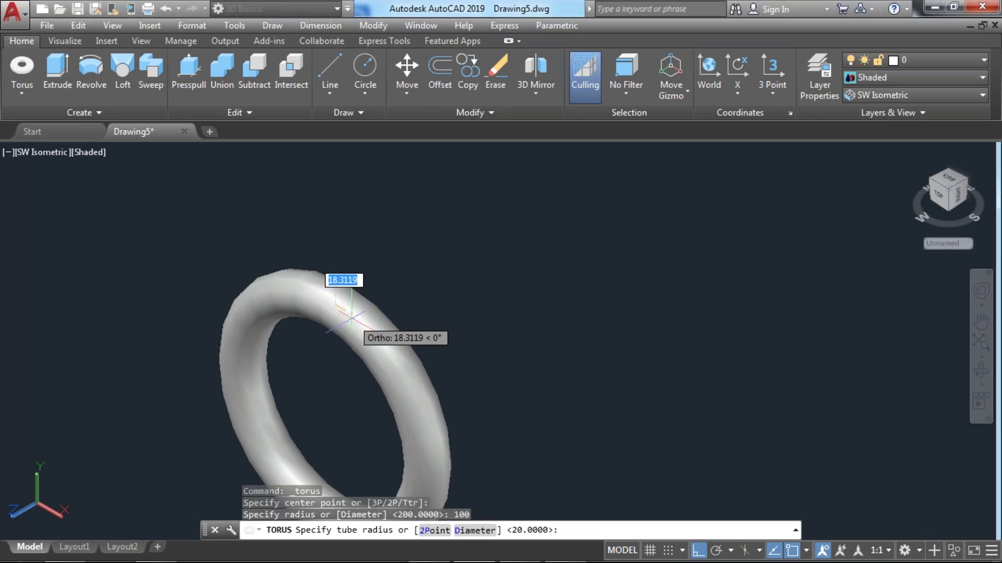
type("20")
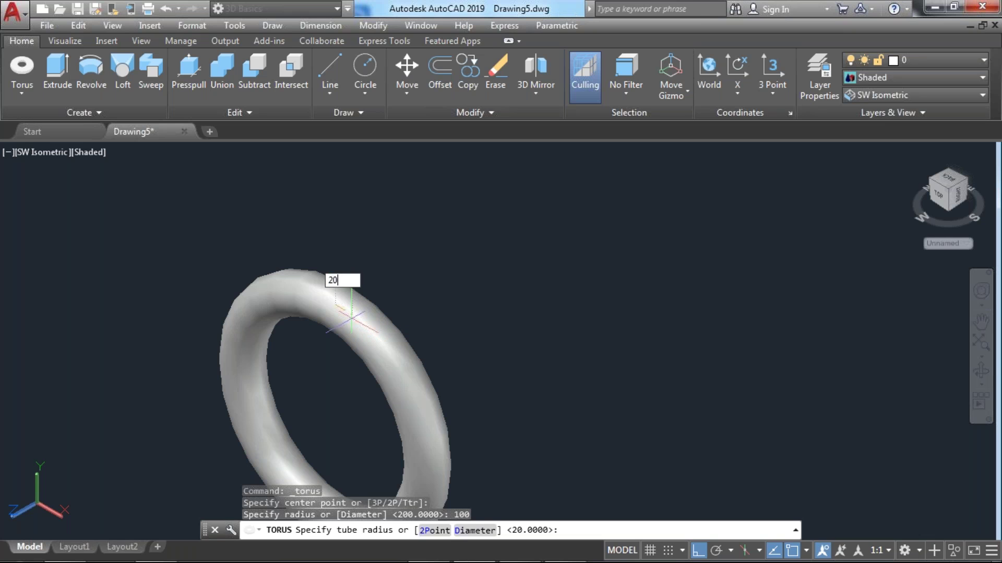
key("Return")
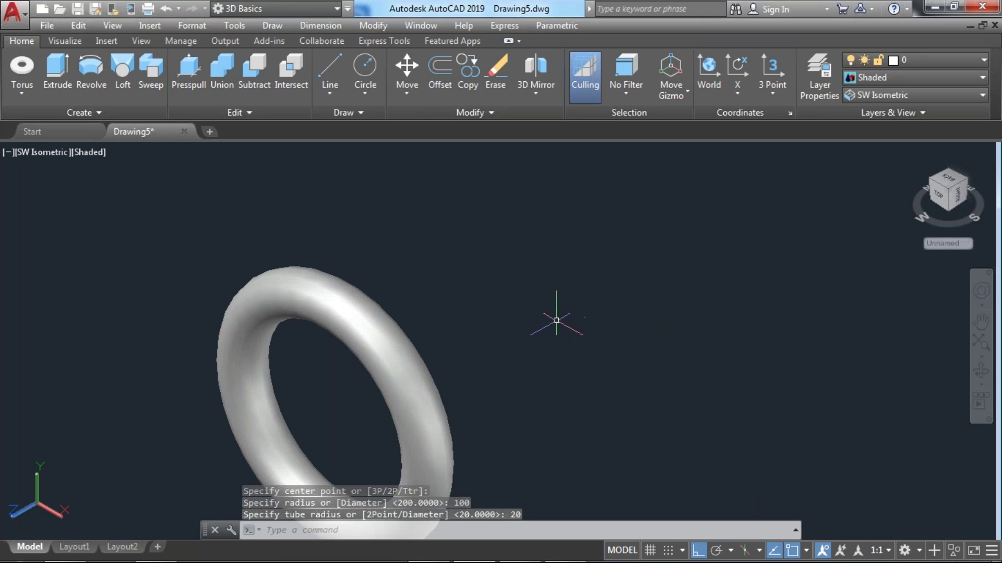
middle_click_drag(577, 313, 497, 277)
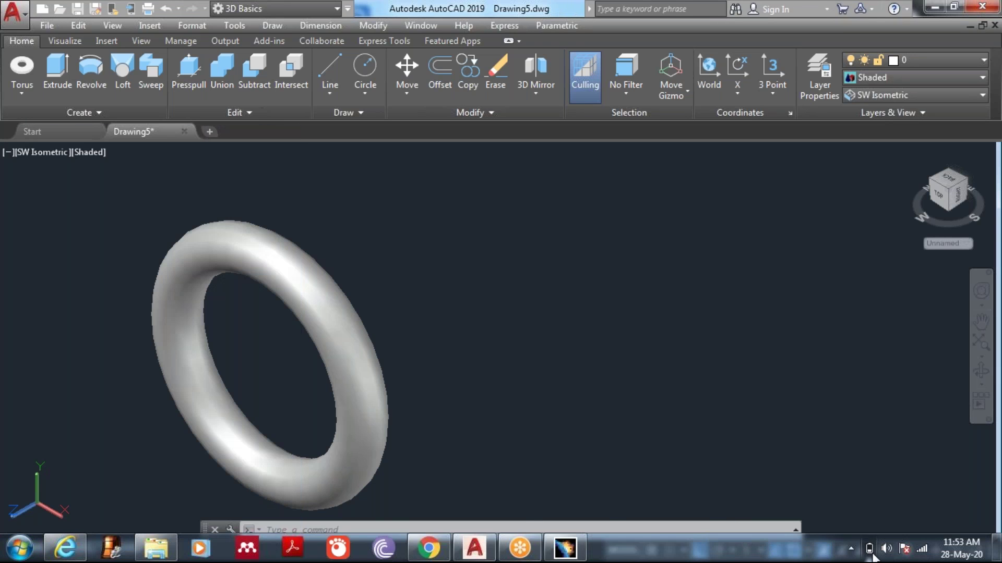
left_click(872, 555)
left_click(687, 370)
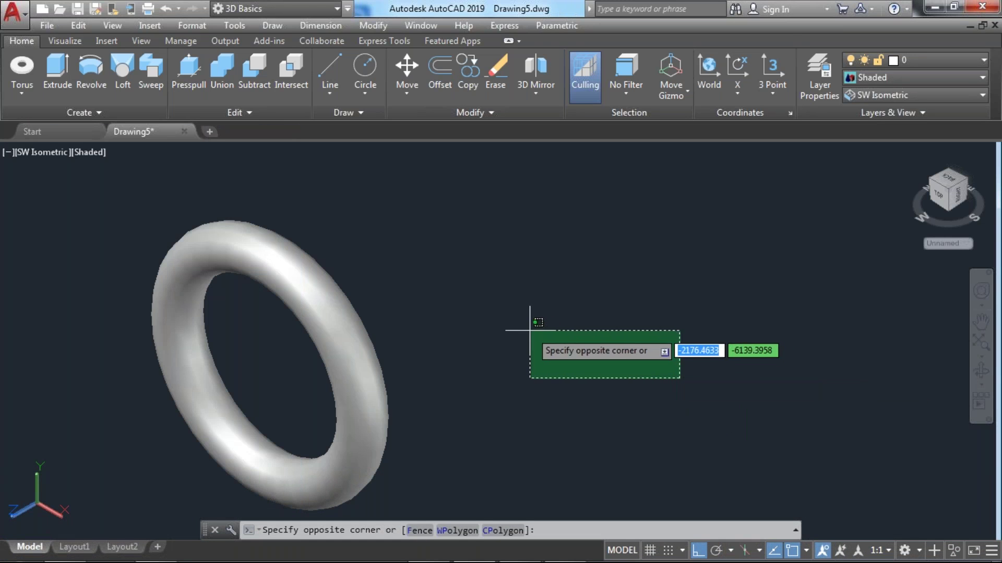
left_click(547, 326)
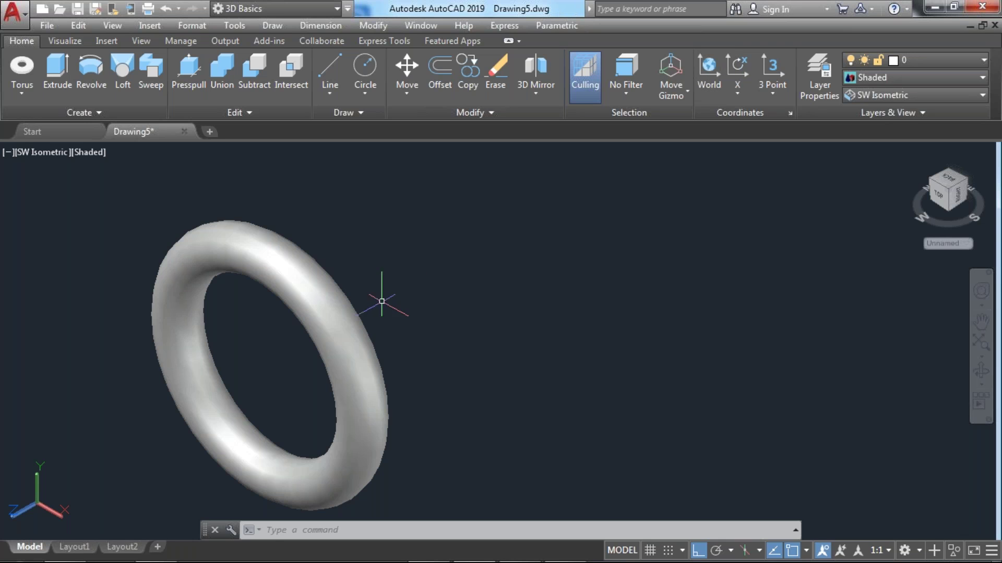
- Erase the 100-radius torus from the drawing
left_click(443, 256)
left_click(302, 279)
key("Delete")
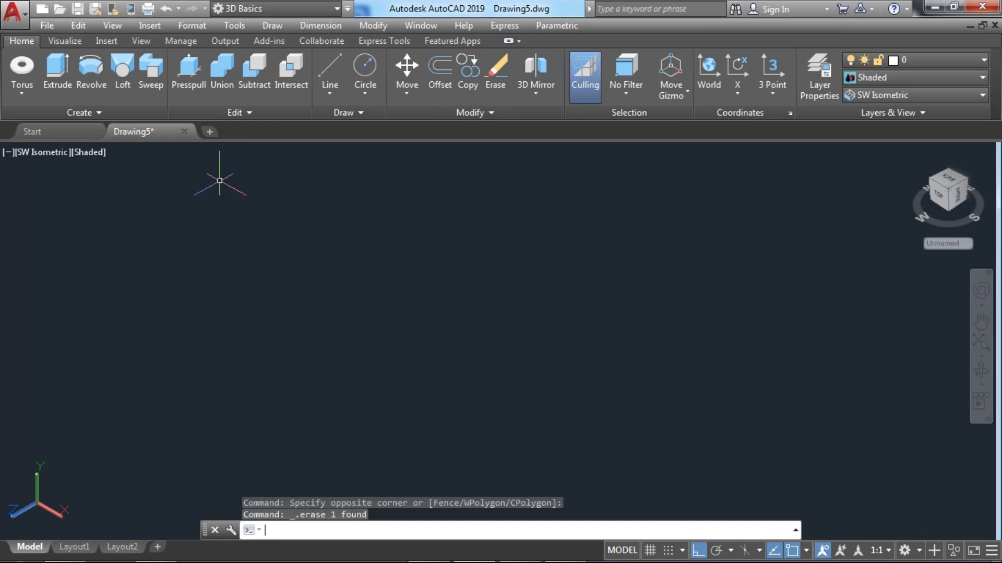
left_click(23, 84)
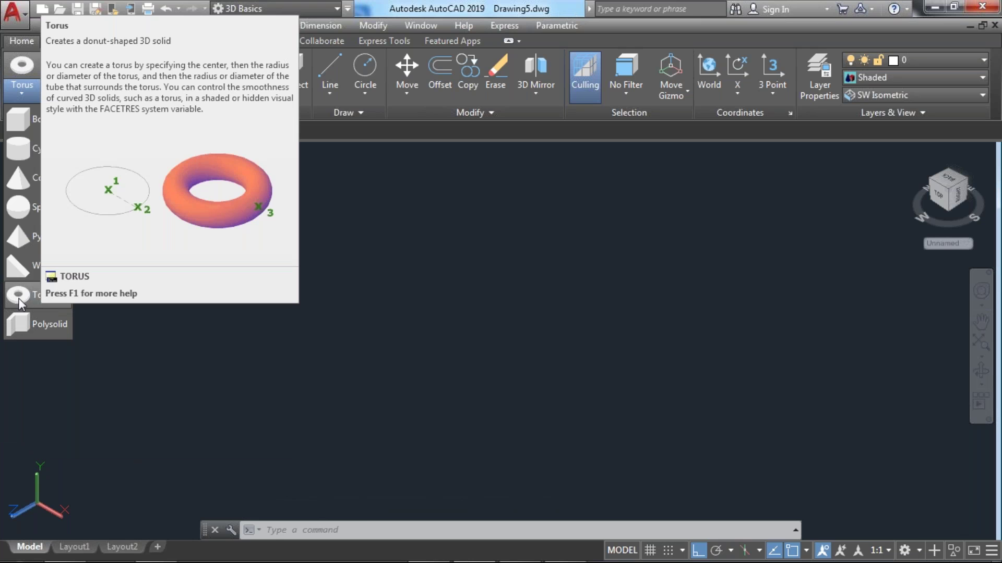
left_click(20, 321)
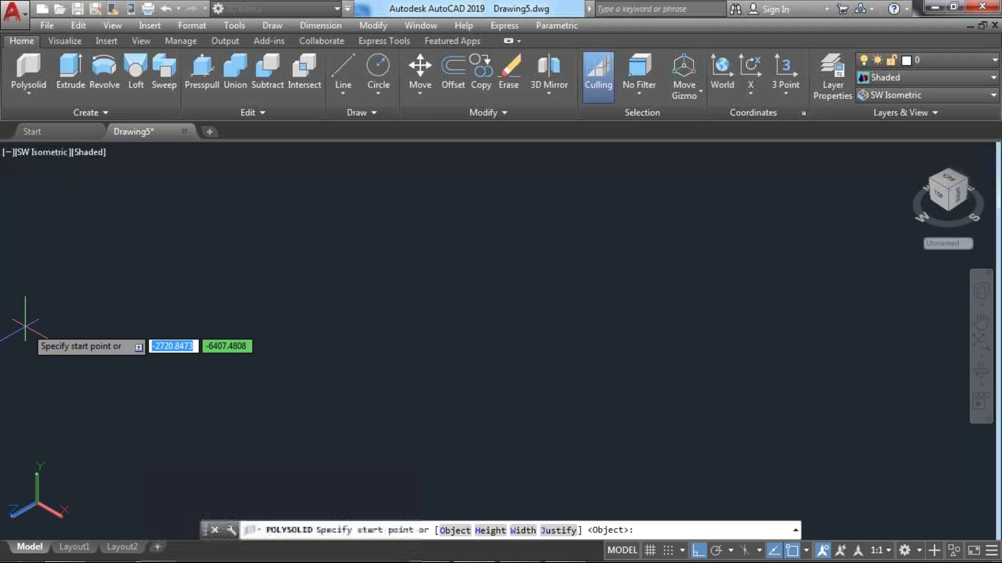
left_click(83, 375)
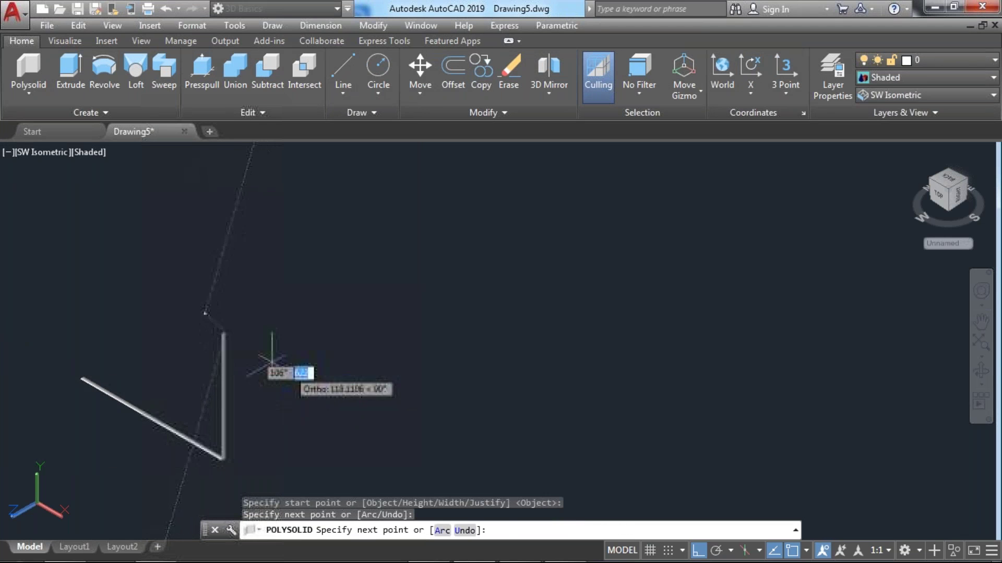
left_click(219, 347)
left_click(98, 324)
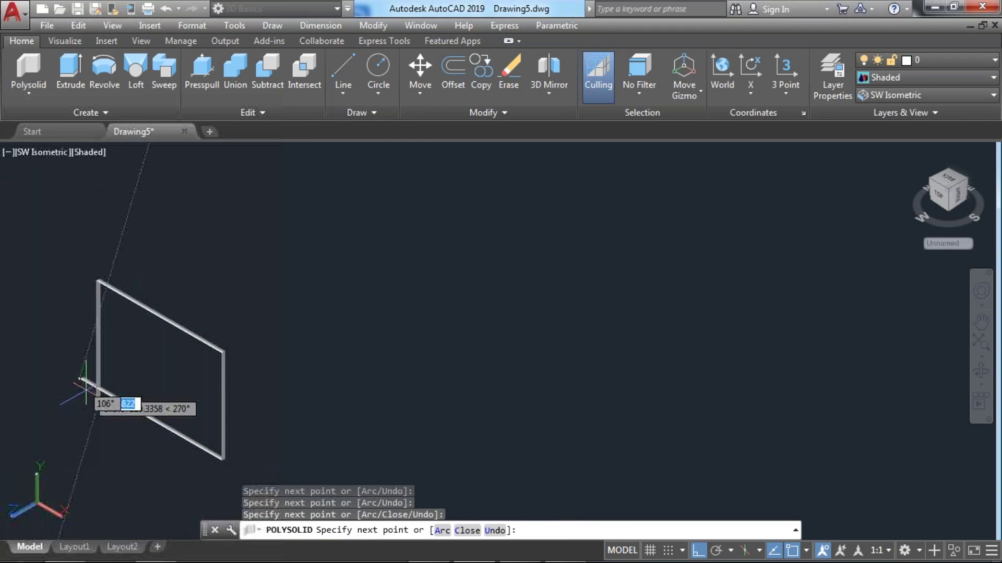
left_click(105, 438)
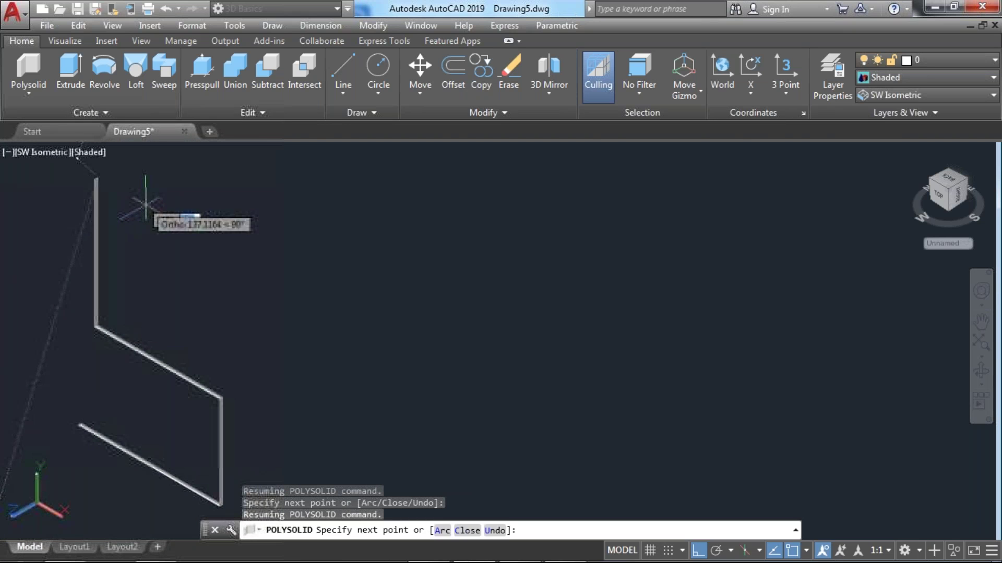
left_click(95, 179)
left_click(244, 263)
middle_click_drag(242, 119, 238, 192)
left_click(240, 205)
left_click(133, 148)
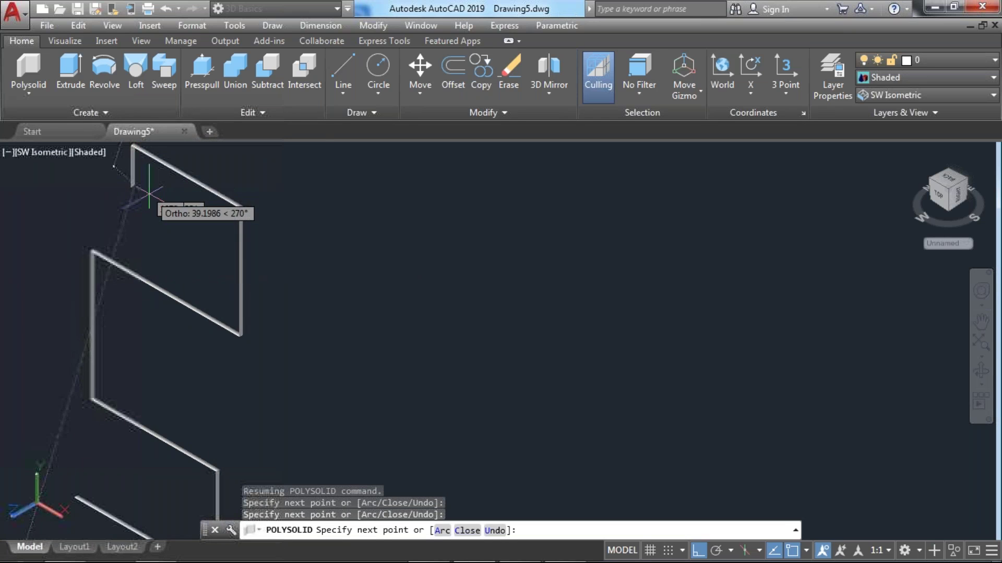
key("Escape")
key("Escape")
- Set the model view to Top and then to SW Isometric to restore the standard axis orientation
left_click(112, 25)
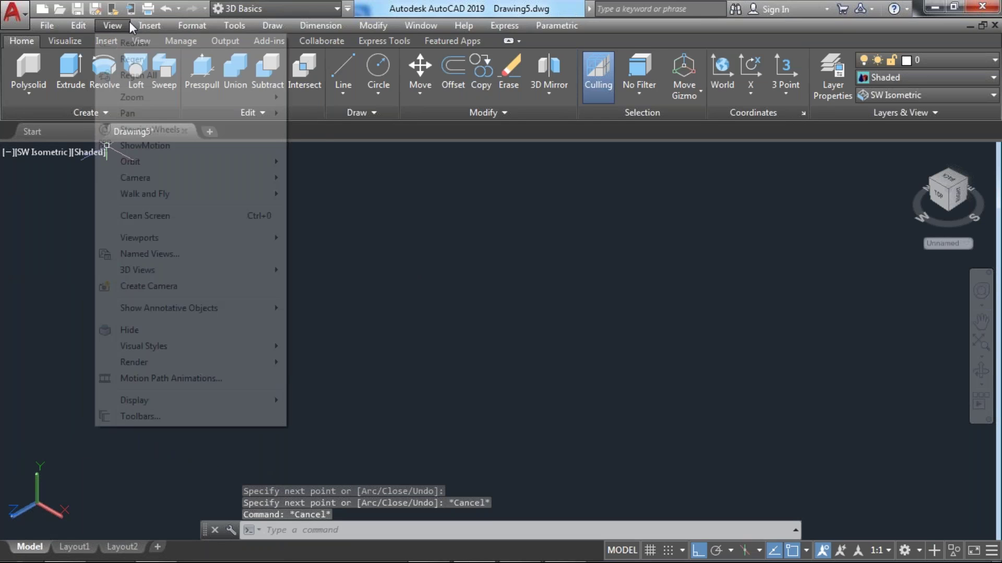
mouse_move(154, 280)
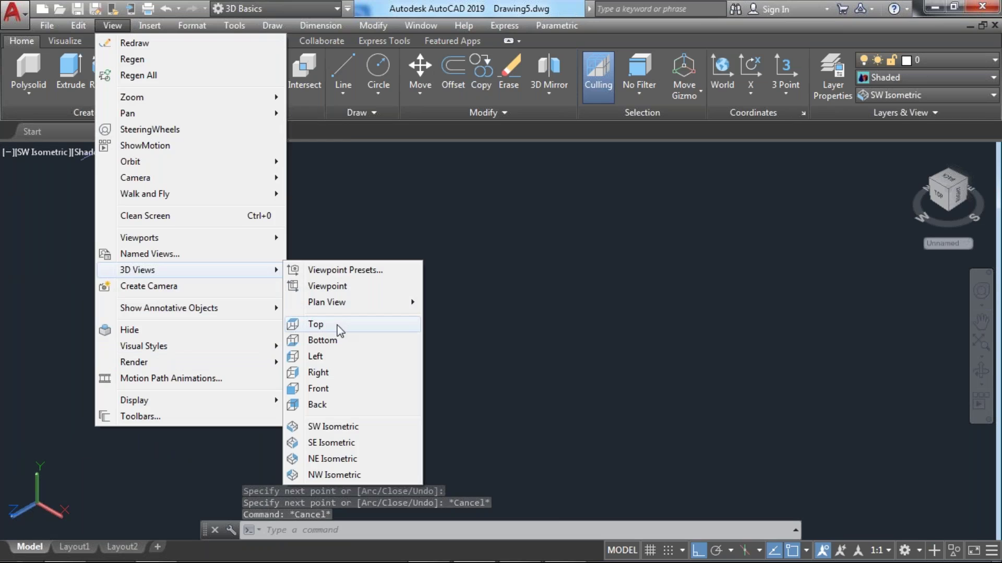
left_click(298, 324)
key("Escape")
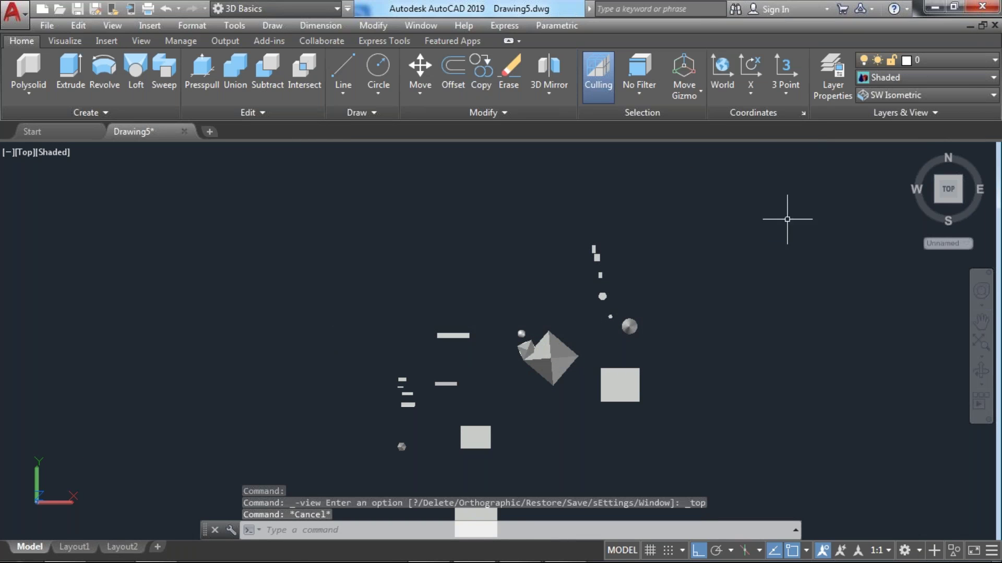
left_click(769, 226)
left_click(955, 94)
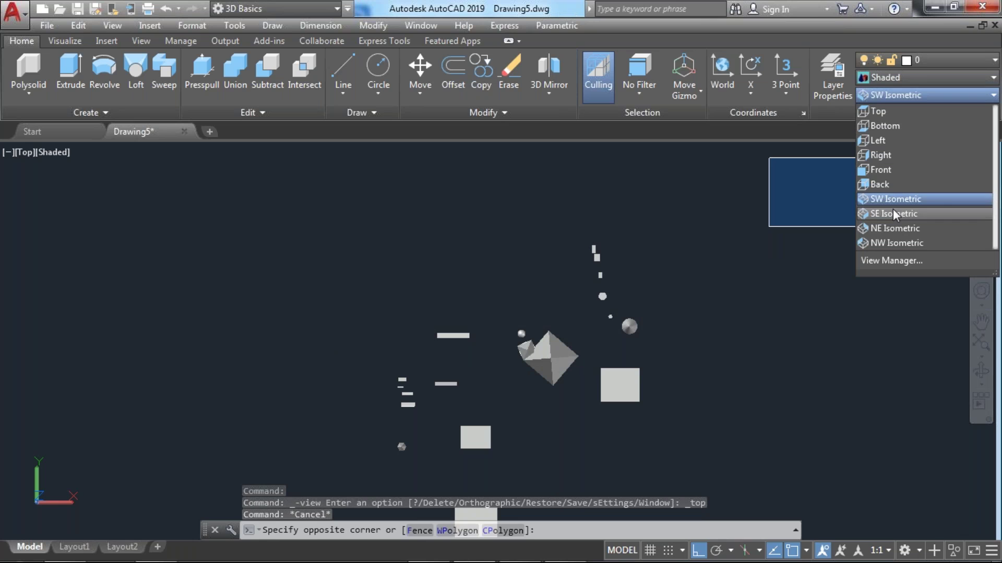
left_click(893, 198)
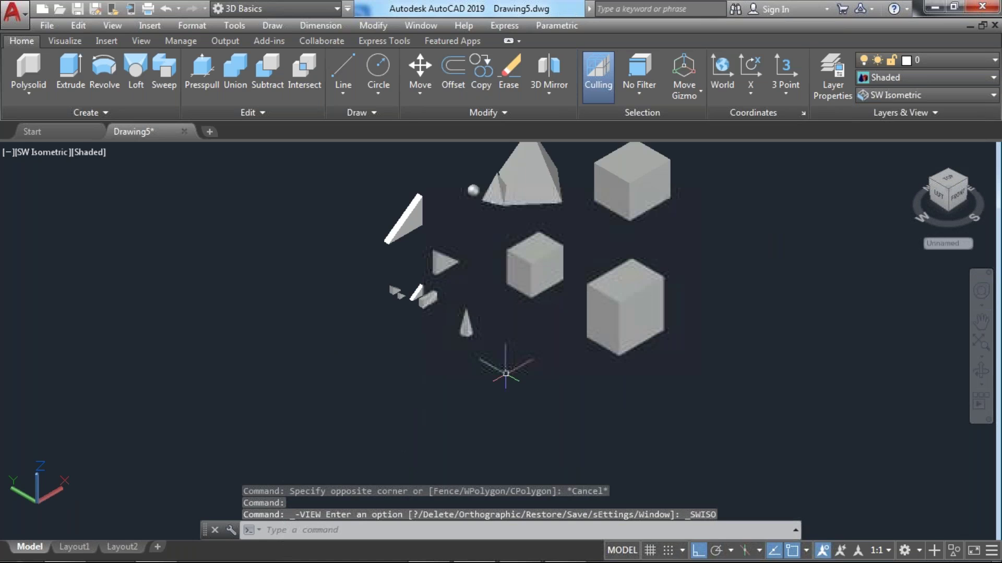
- Start a polysolid with its height set to 10 and its width set to 2
left_click(35, 77)
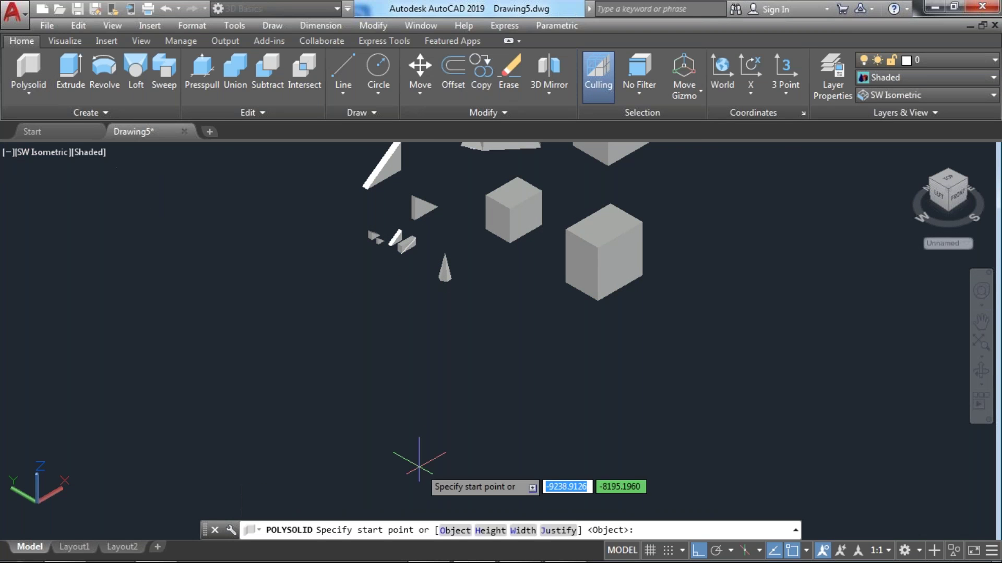
left_click(489, 531)
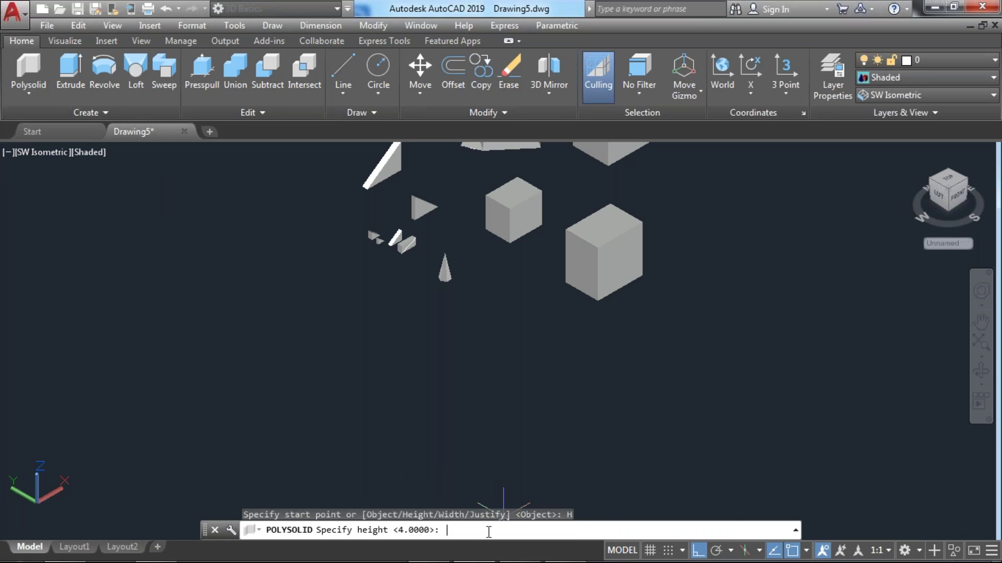
key("Return")
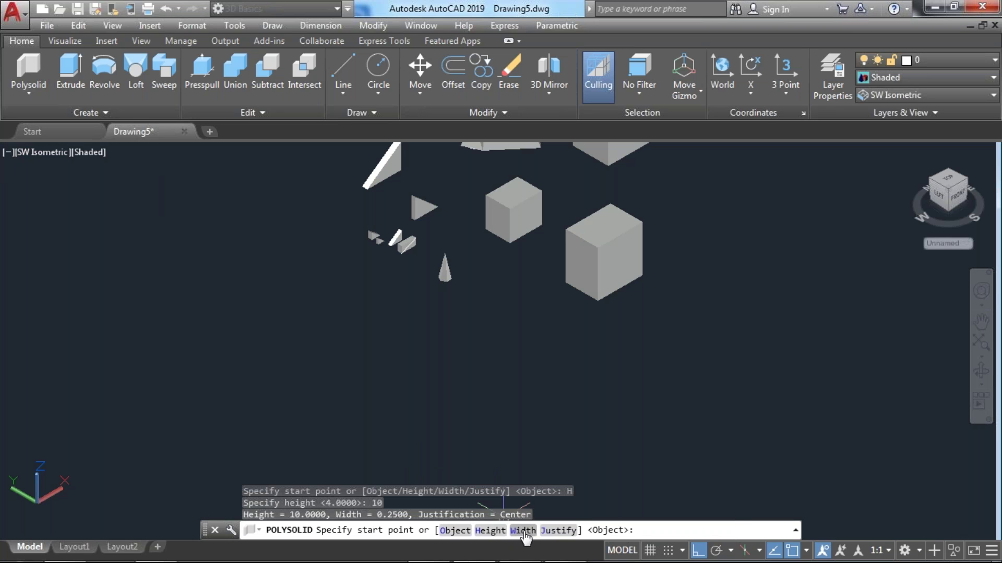
type("w")
key("Return")
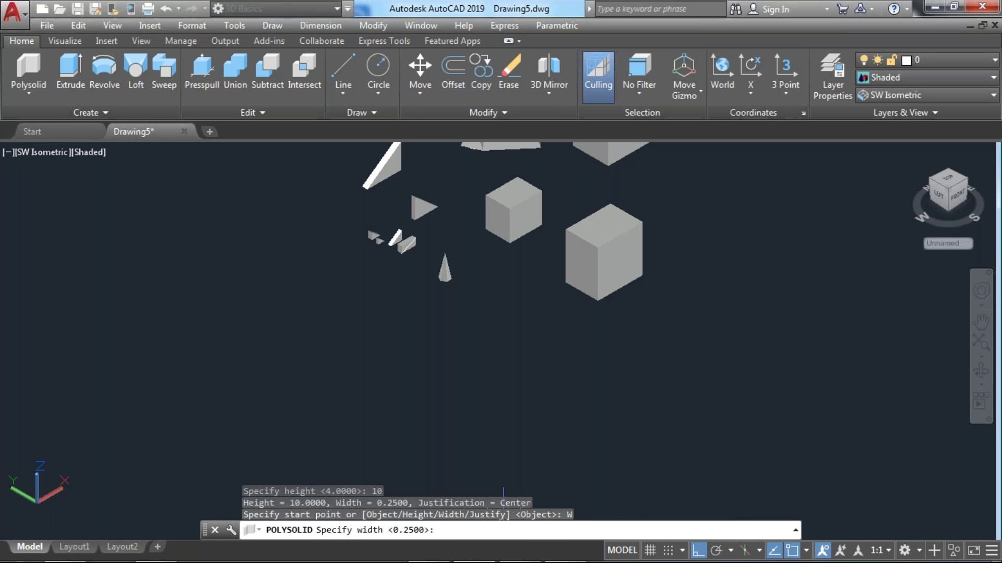
key("Return")
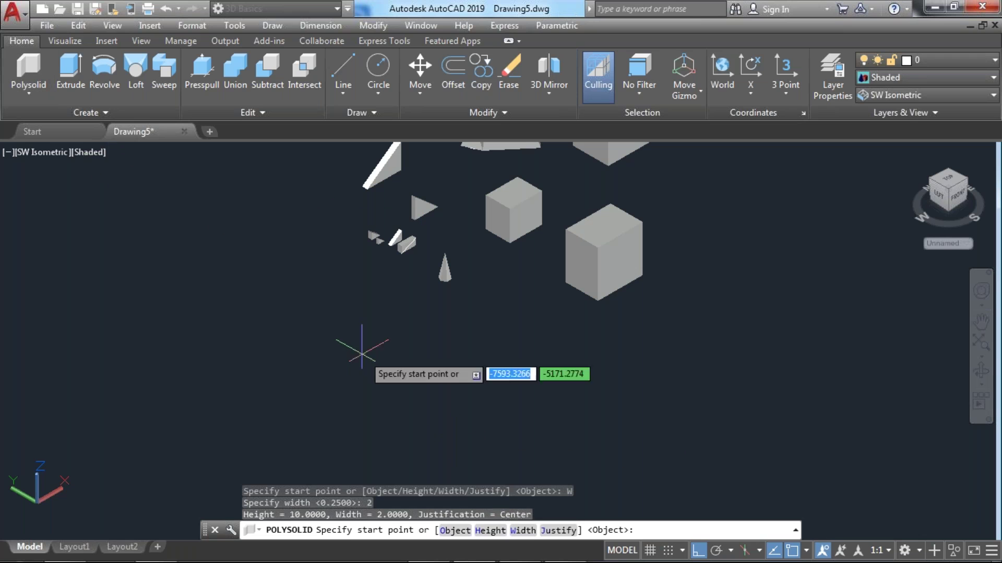
- Draw the polysolid's long first side along the Y axis and a short perpendicular segment along X, in the empty area near the existing solids
left_click(368, 384)
scroll(428, 418, "up", 2)
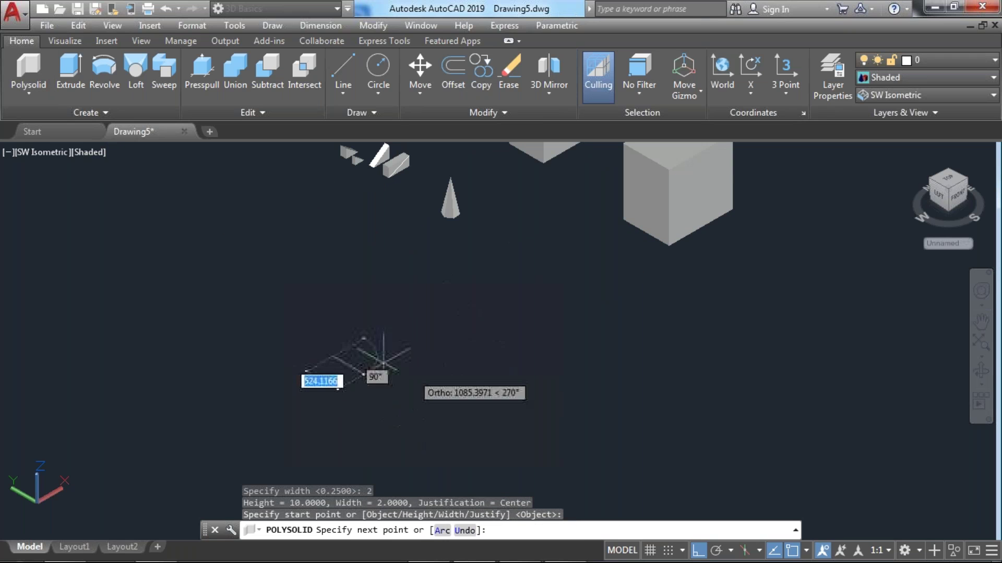
scroll(448, 418, "up", 3)
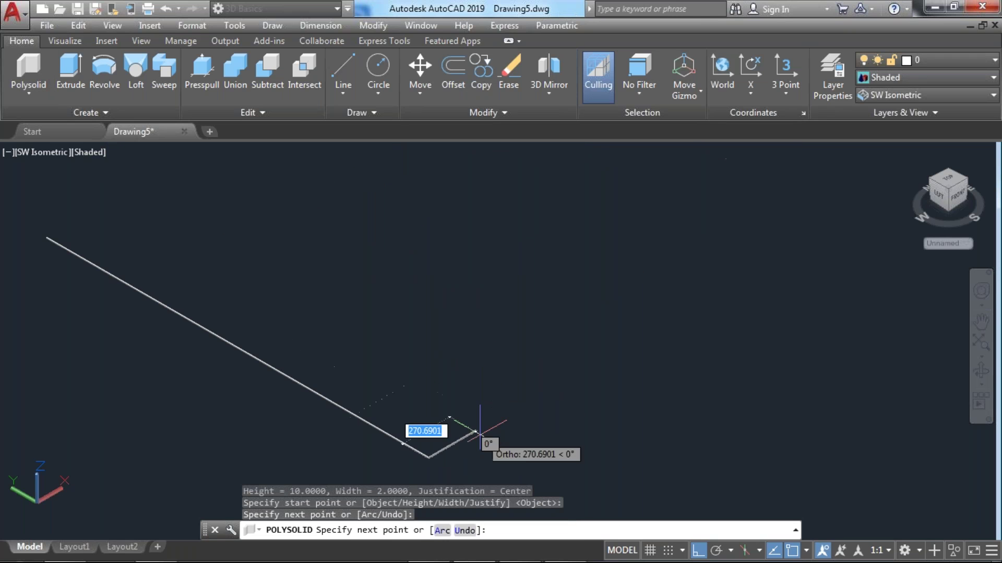
left_click(417, 458)
scroll(469, 366, "up", 3)
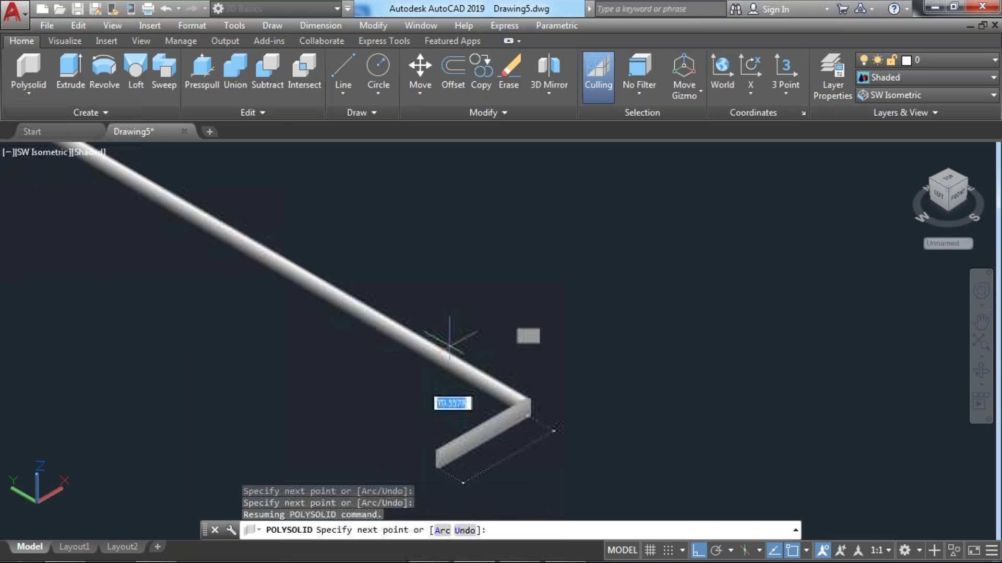
scroll(522, 443, "up", 2)
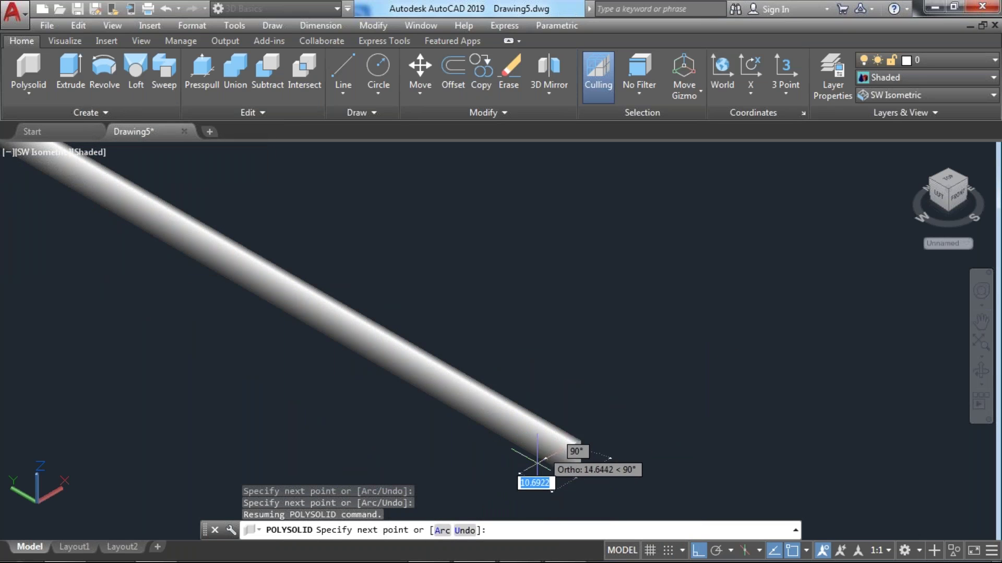
left_click(796, 318)
- Extend the polysolid along X, add the two remaining sides back to the start point, and close it into a rectangle
scroll(767, 313, "down", 4)
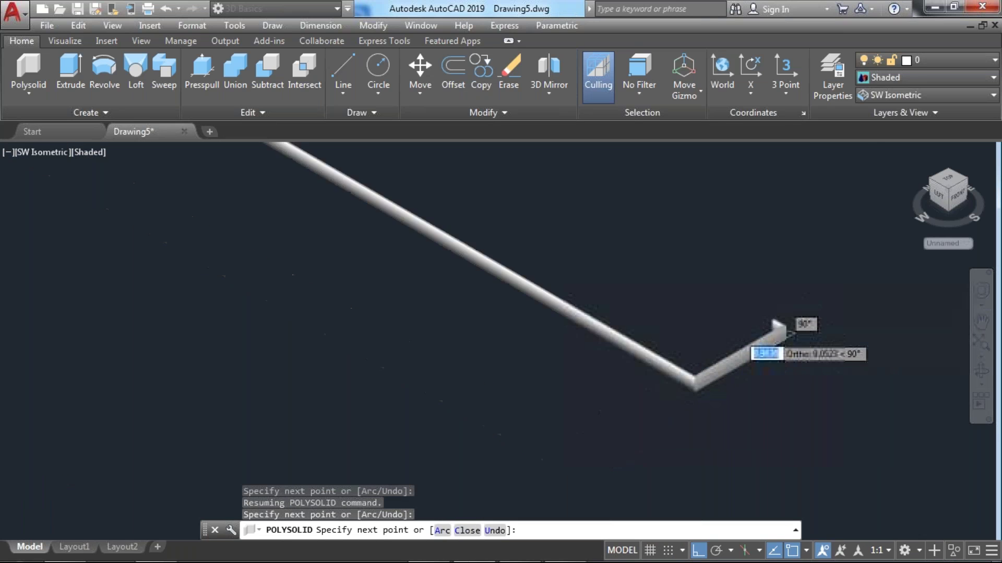
middle_click_drag(766, 308, 518, 390)
scroll(518, 391, "down", 2)
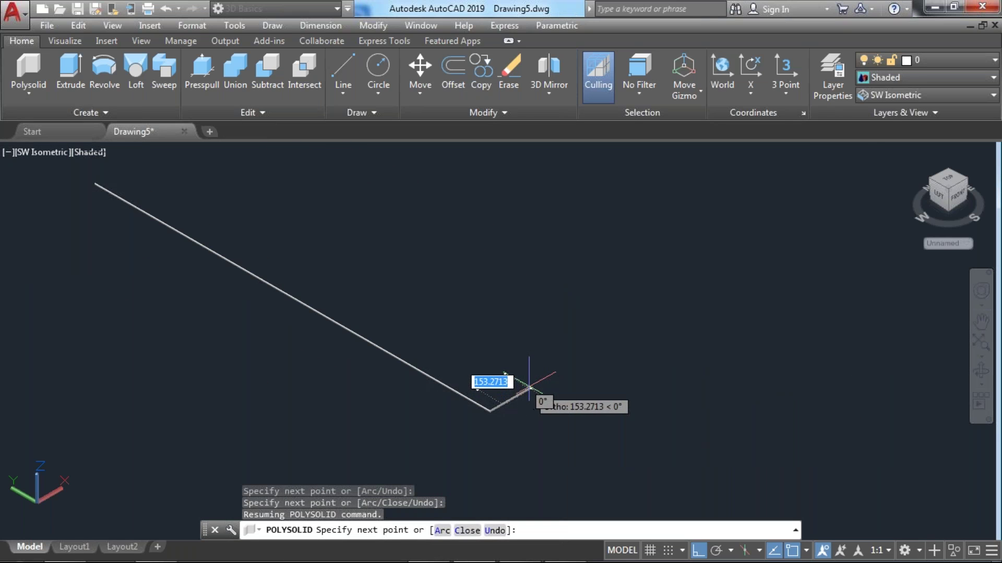
scroll(542, 378, "down", 1)
middle_click_drag(561, 363, 469, 422)
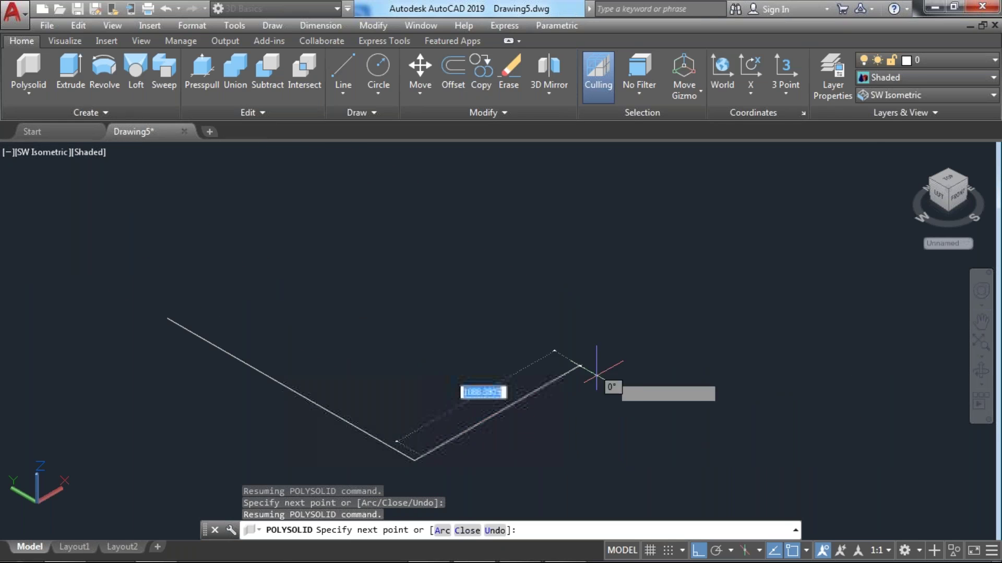
left_click(605, 351)
left_click(357, 246)
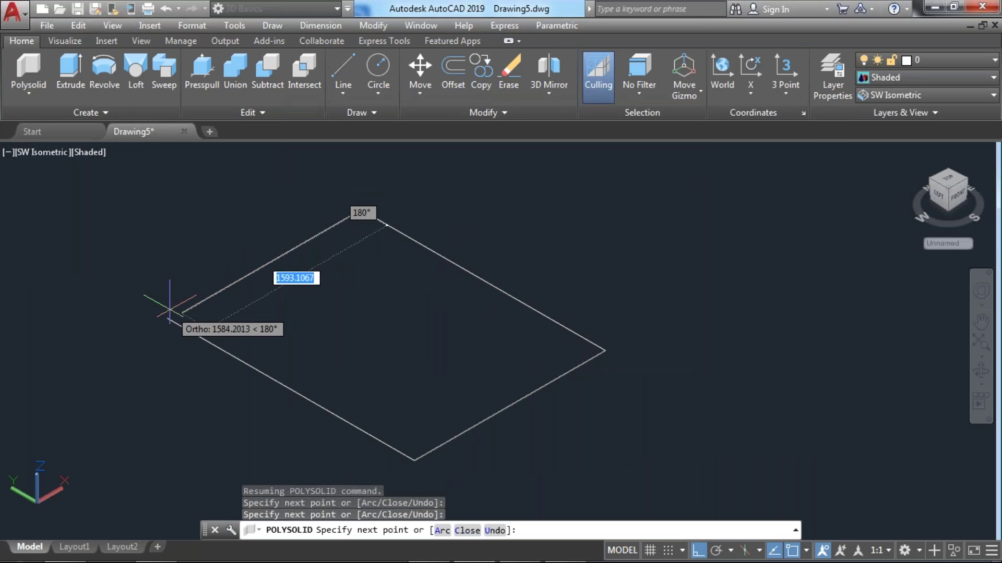
left_click(166, 317)
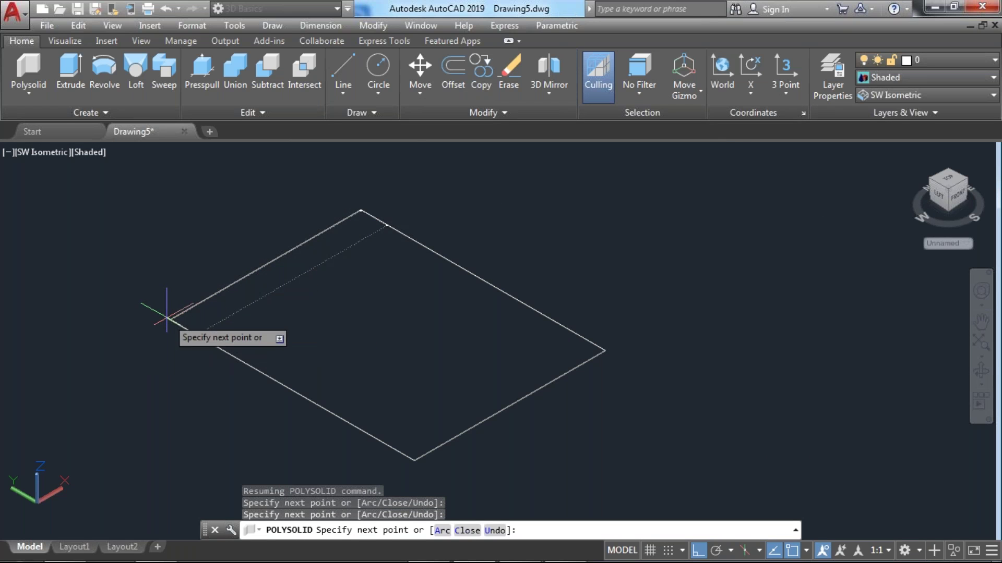
type("c")
key("Return")
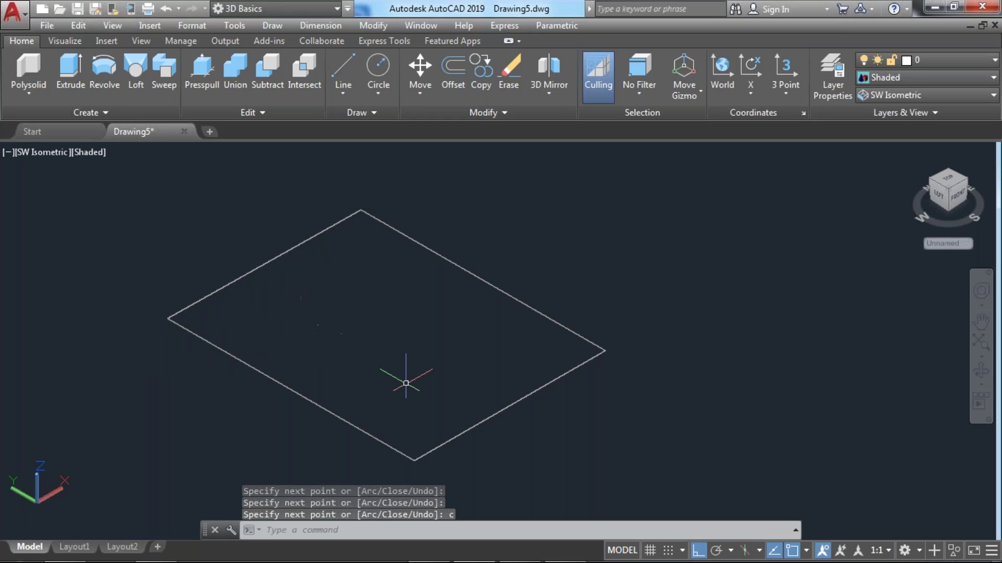
- Draw a freehand rectangle in the empty area beyond the closed polysolid
scroll(406, 383, "down", 2)
middle_click_drag(419, 386, 440, 397)
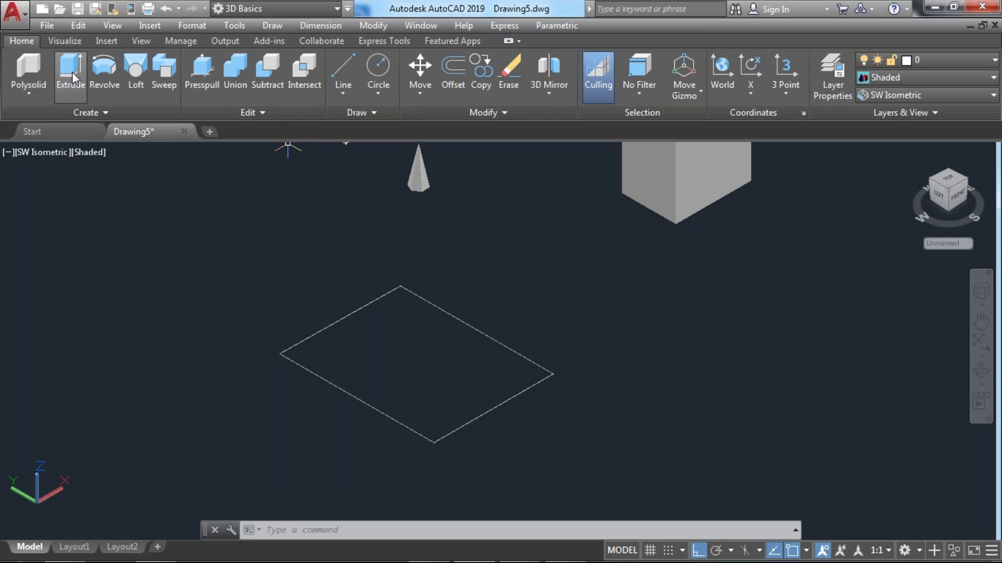
left_click(350, 93)
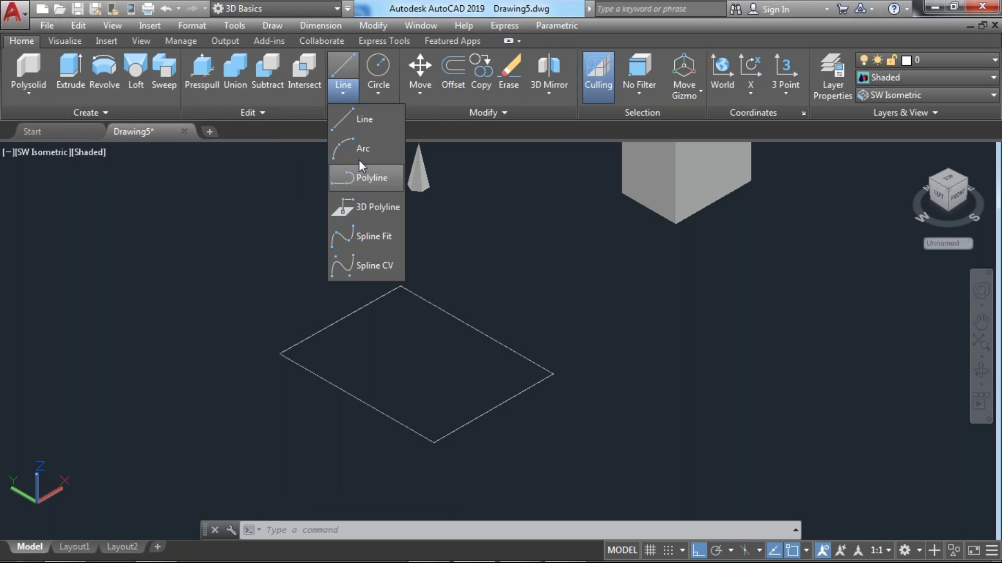
left_click(371, 96)
left_click(379, 160)
middle_click_drag(556, 313, 206, 192)
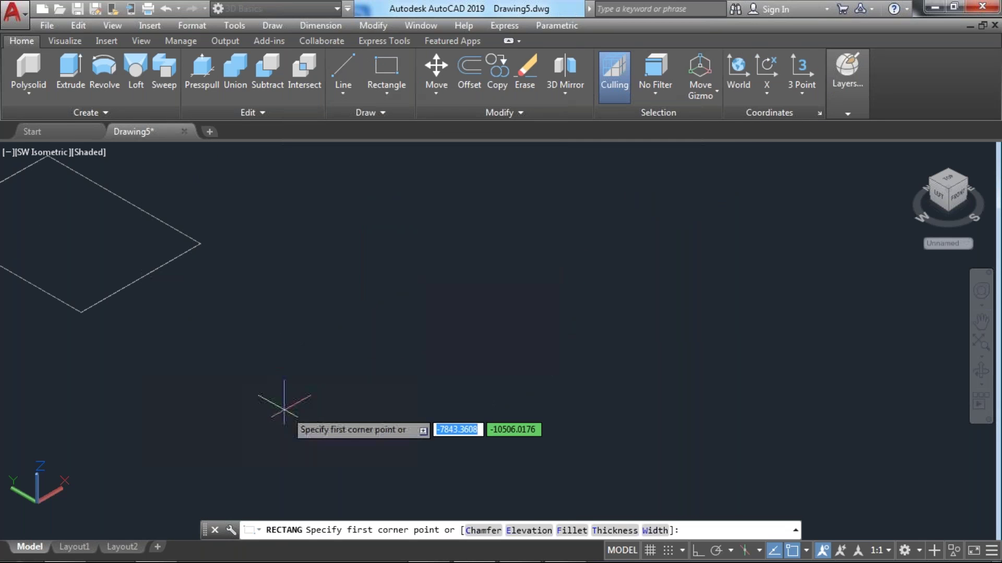
left_click(327, 364)
scroll(351, 255, "up", 4)
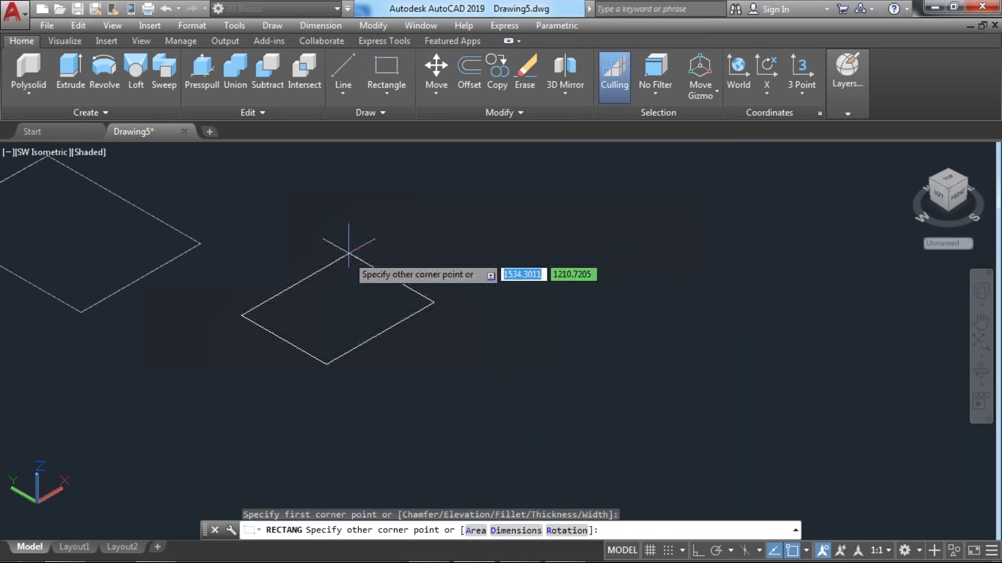
left_click(347, 398)
key("F8")
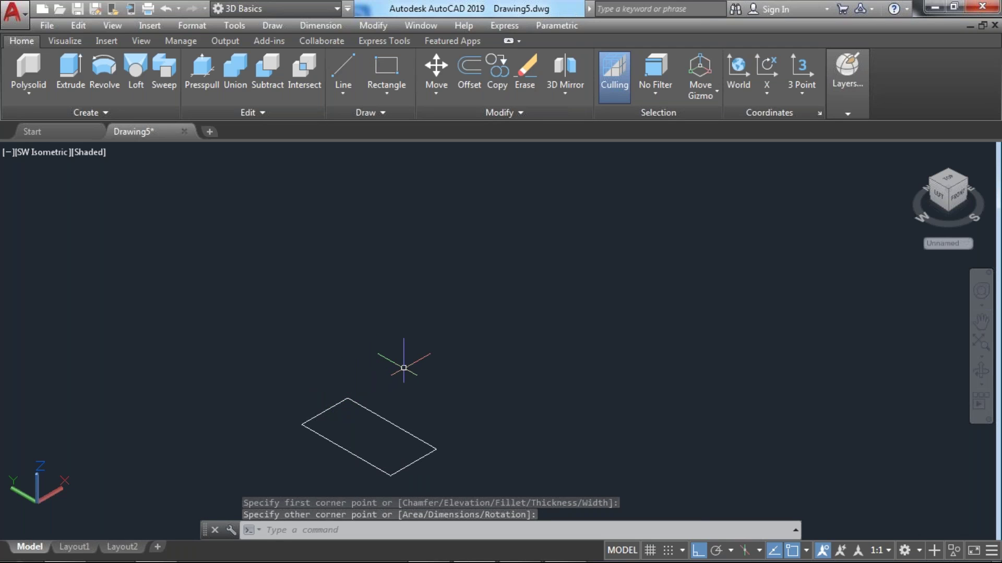
- Extrude the new rectangle into a solid block 100 high
left_click(70, 70)
scroll(377, 415, "up", 2)
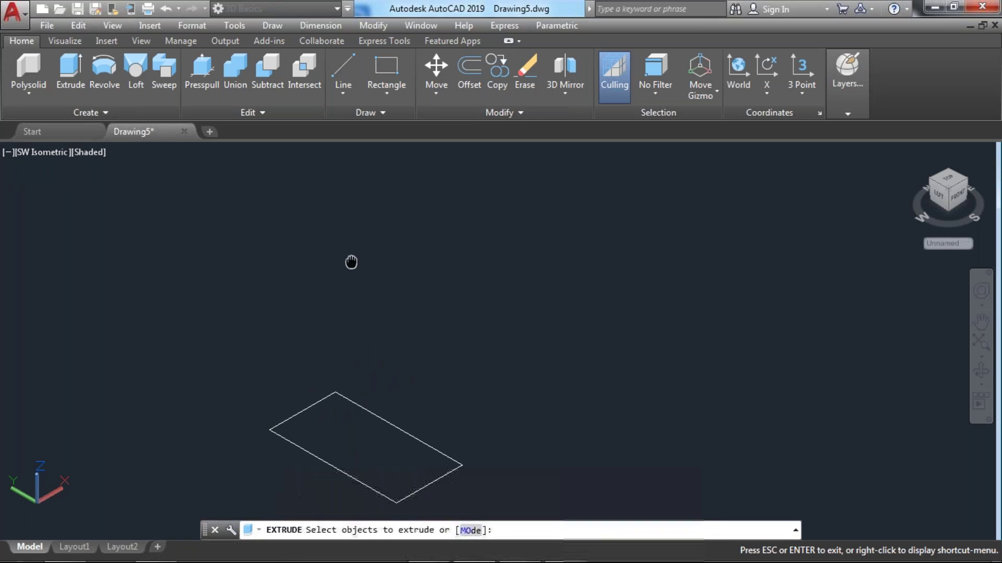
left_click(369, 413)
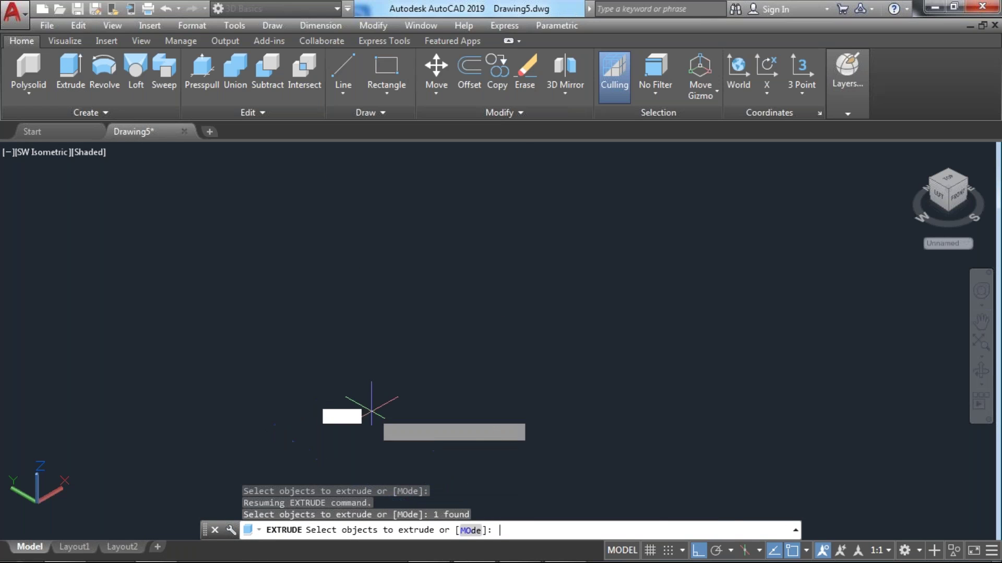
key("Return")
type("200")
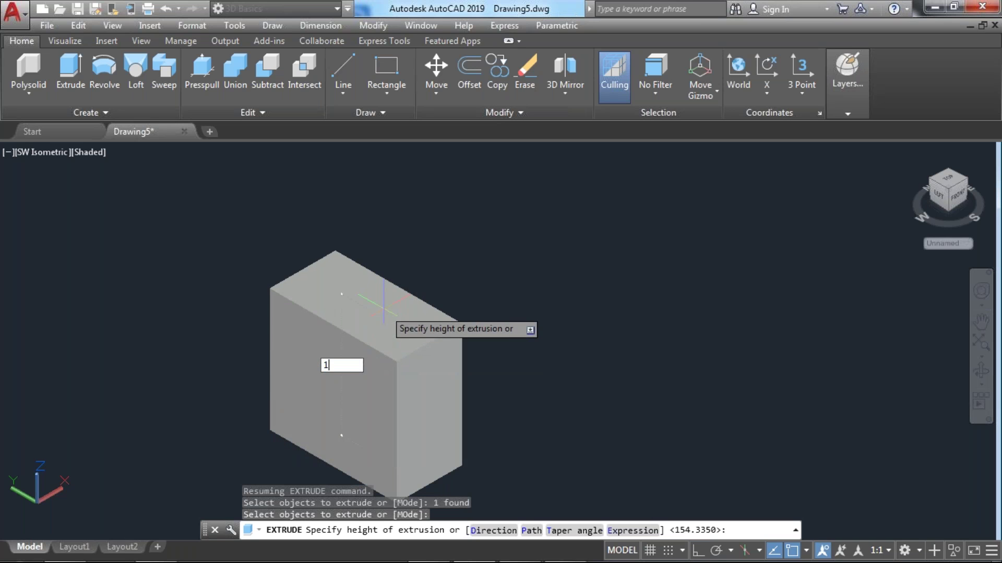
key("Return")
- Draw a second, long narrow rectangle beside the extruded block
scroll(485, 384, "down", 2)
middle_click_drag(441, 418, 315, 330)
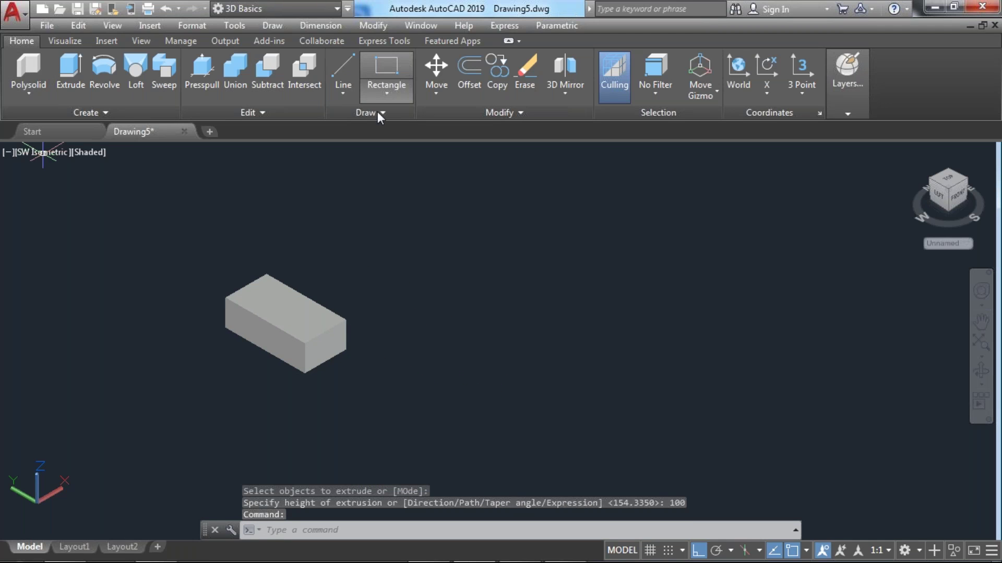
type("REC")
key("Return")
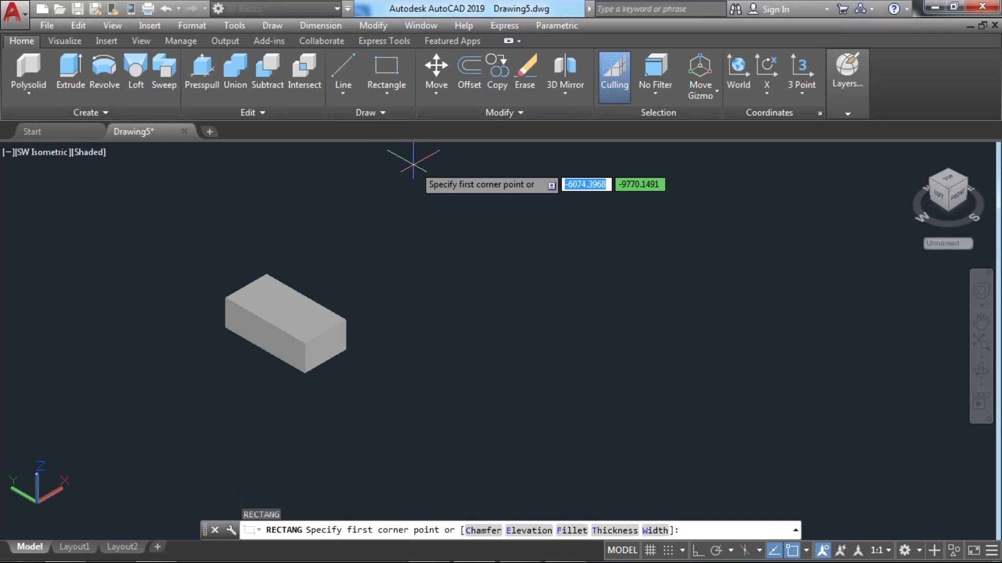
left_click(500, 355)
scroll(431, 320, "up", 3)
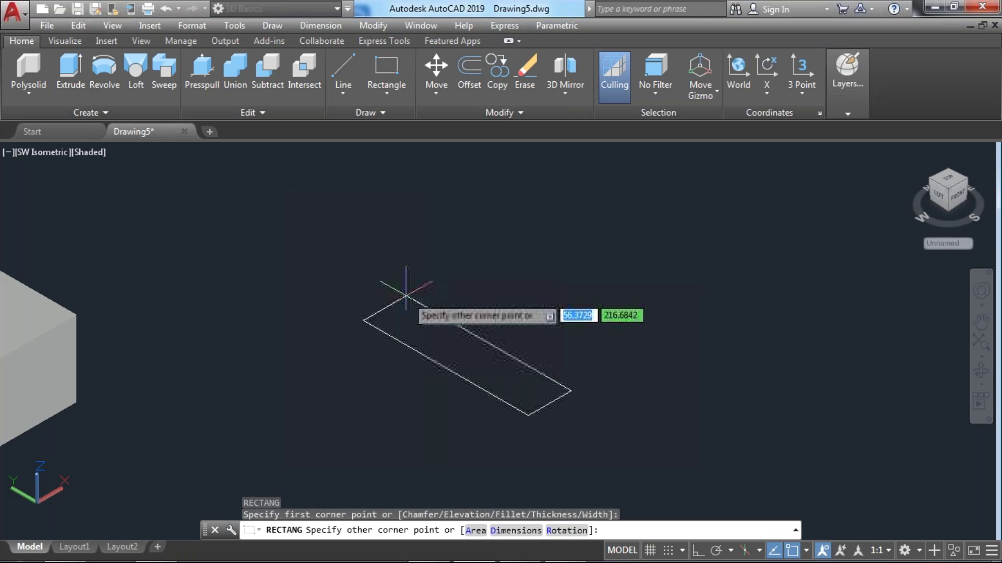
left_click(388, 293)
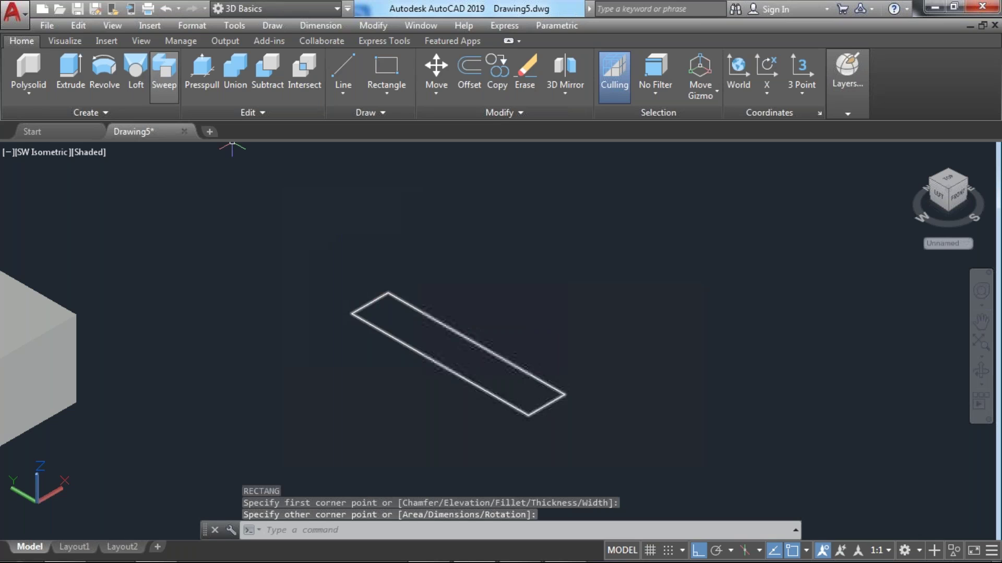
- Extrude the long narrow rectangle to a height of 100
left_click(72, 71)
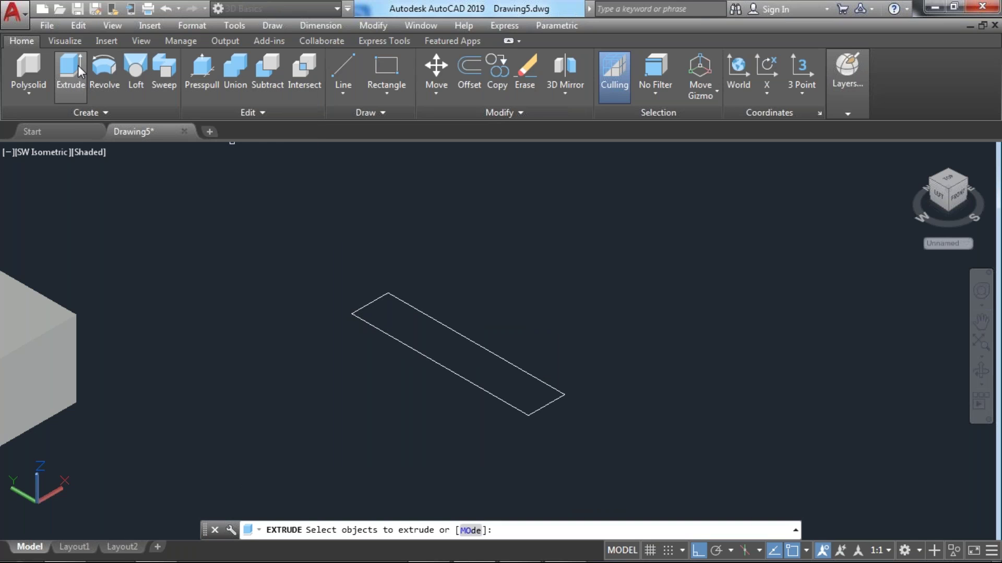
left_click(416, 354)
key("Return")
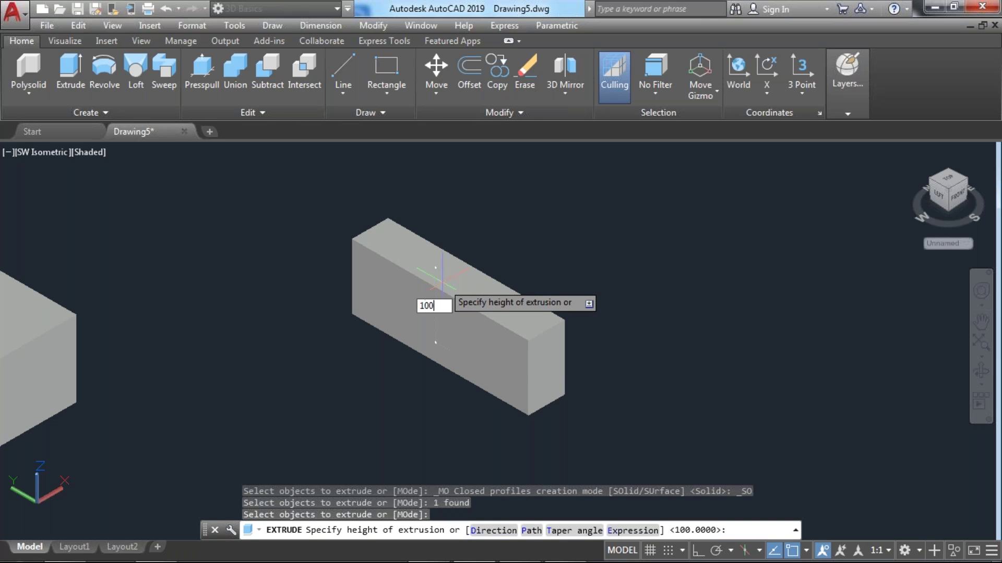
key("Return")
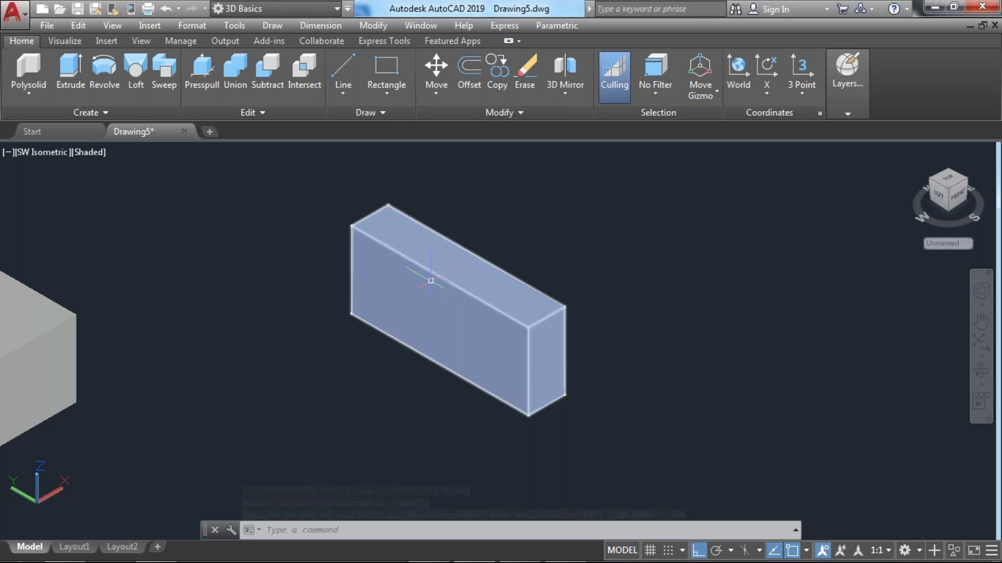
- Draw a small circle with a radius of about 14 in the empty space beside the narrow extruded block
middle_click_drag(340, 301, 191, 227)
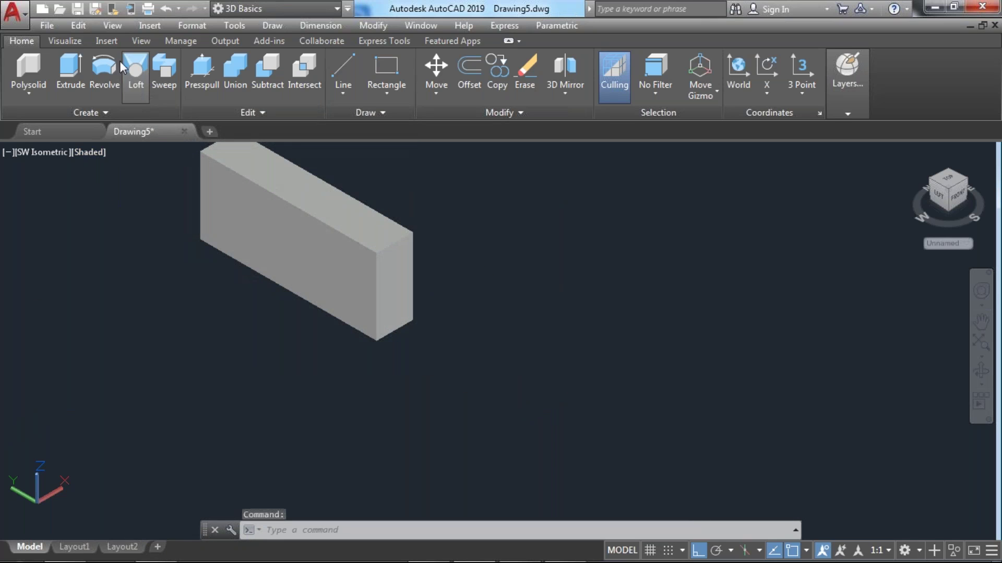
scroll(215, 219, "down", 2)
middle_click_drag(270, 259, 215, 308)
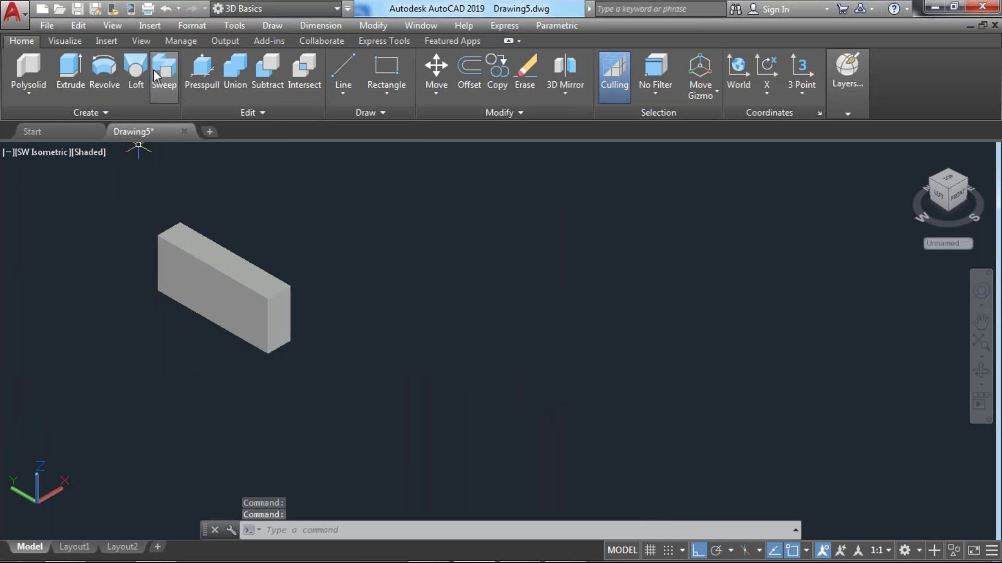
left_click(386, 93)
left_click(400, 180)
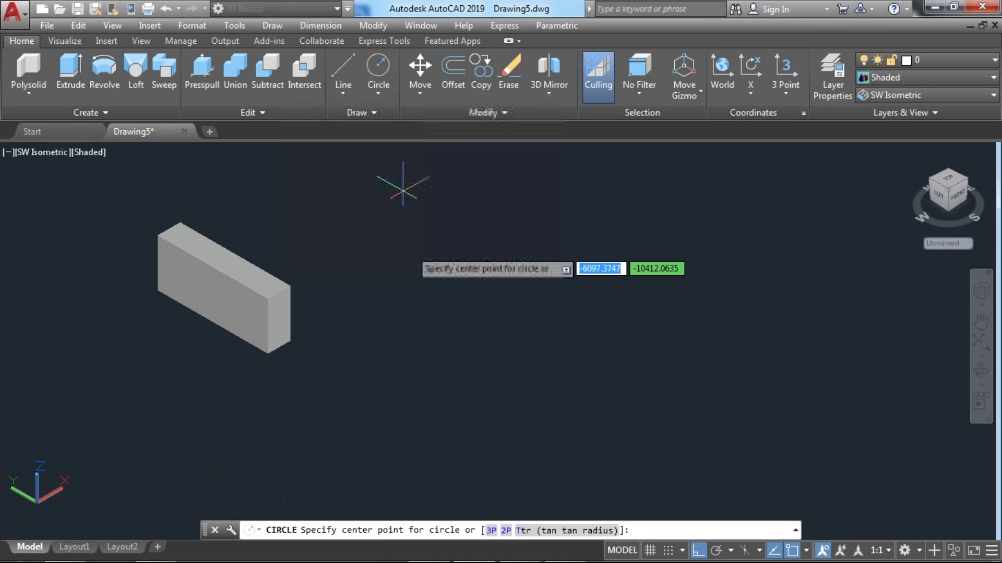
left_click(472, 349)
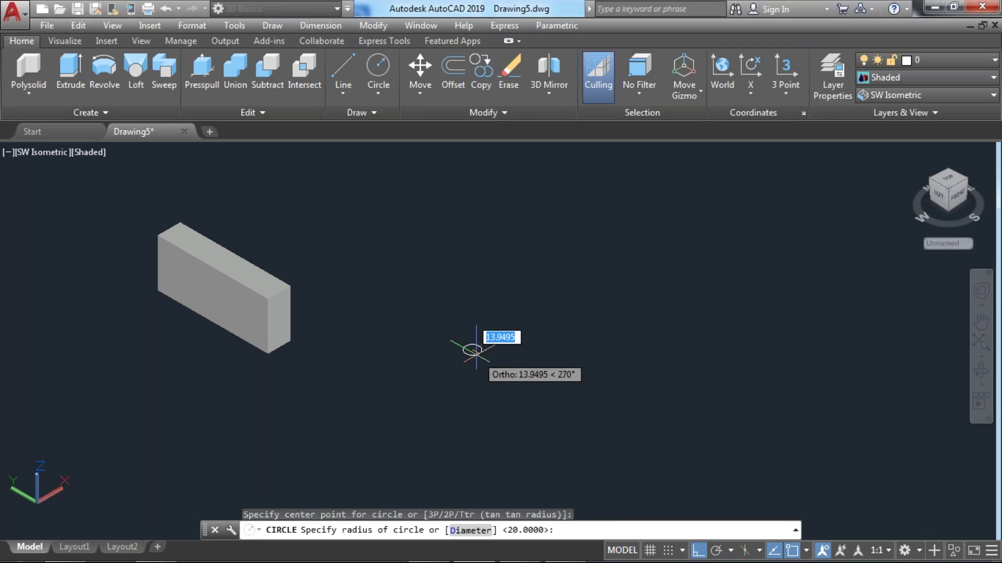
left_click(476, 352)
scroll(488, 358, "up", 2)
middle_click_drag(470, 339, 337, 355)
- Try a vertical line along the Z axis next to the circle and erase it
left_click(343, 70)
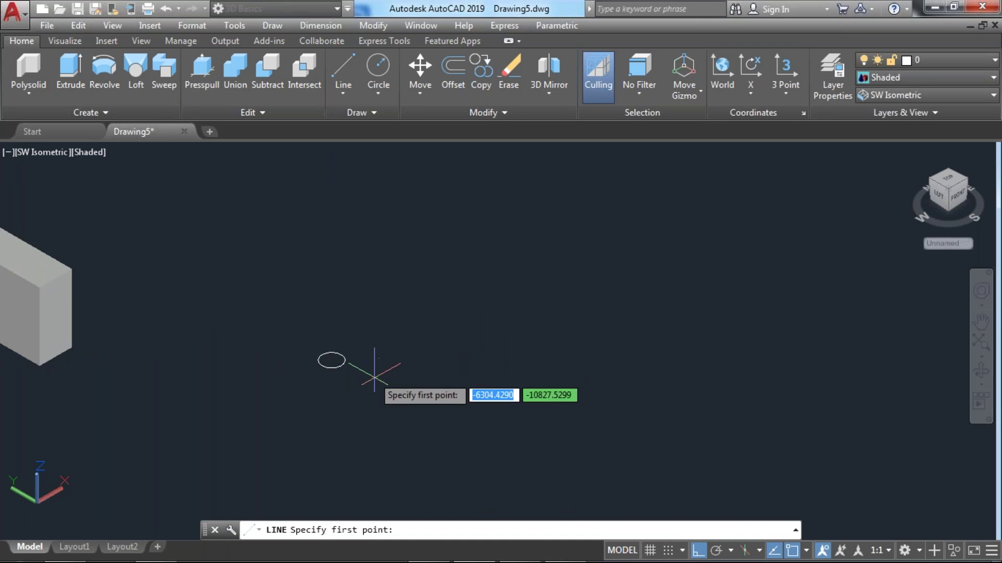
left_click(357, 333)
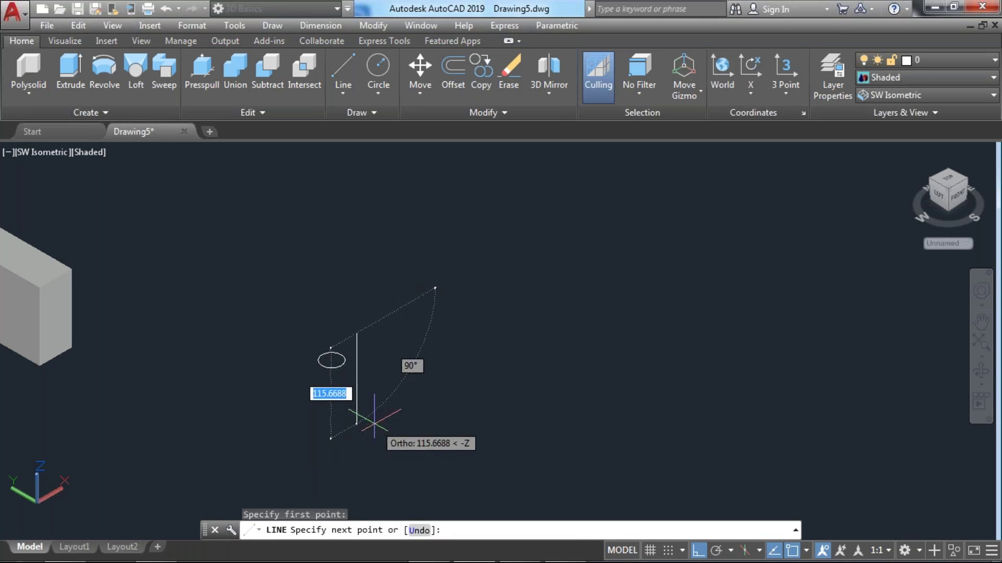
left_click(365, 403)
key("Escape")
key("Escape")
key("Escape")
key("Escape")
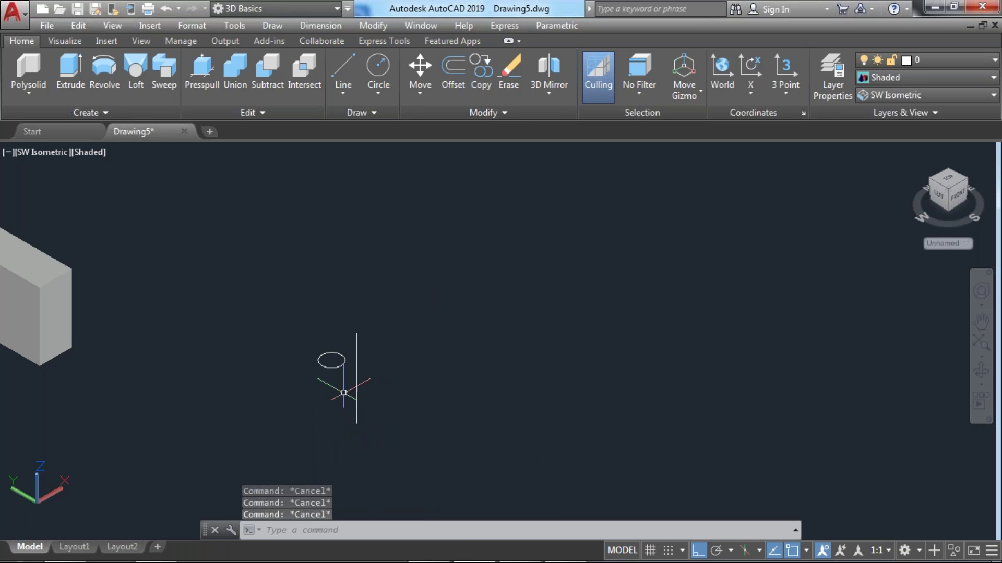
left_click(357, 389)
left_click(336, 389)
key("Delete")
type("l")
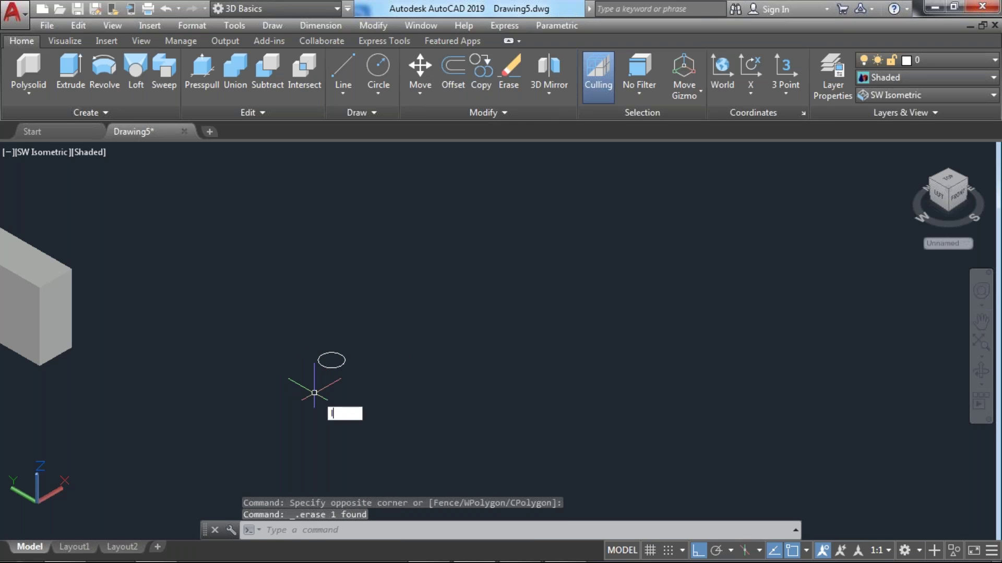
key("Return")
left_click(285, 387)
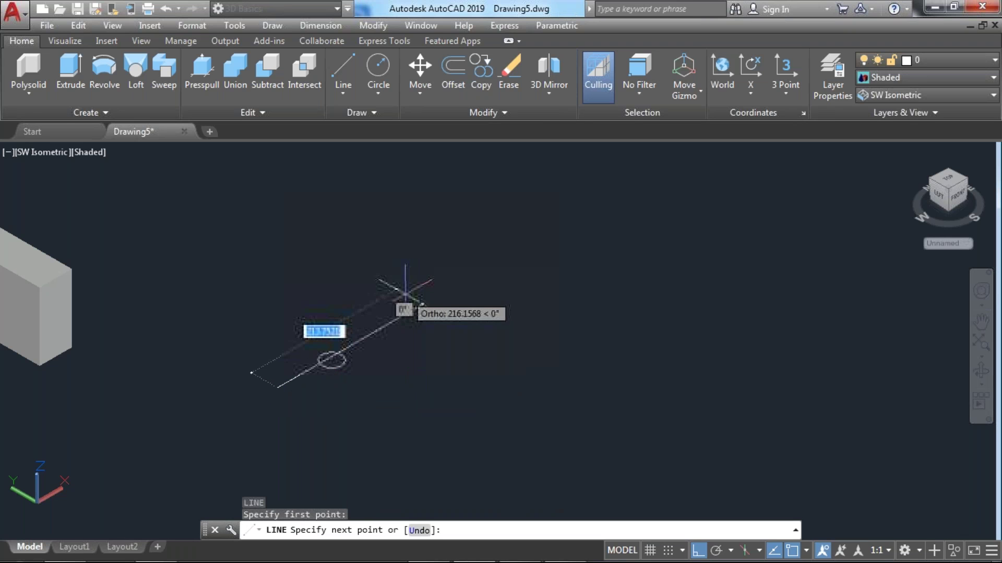
key("Escape")
- Draw a straight line along the X axis beside the circle, clear of its edge, as a revolution axis
key("Return")
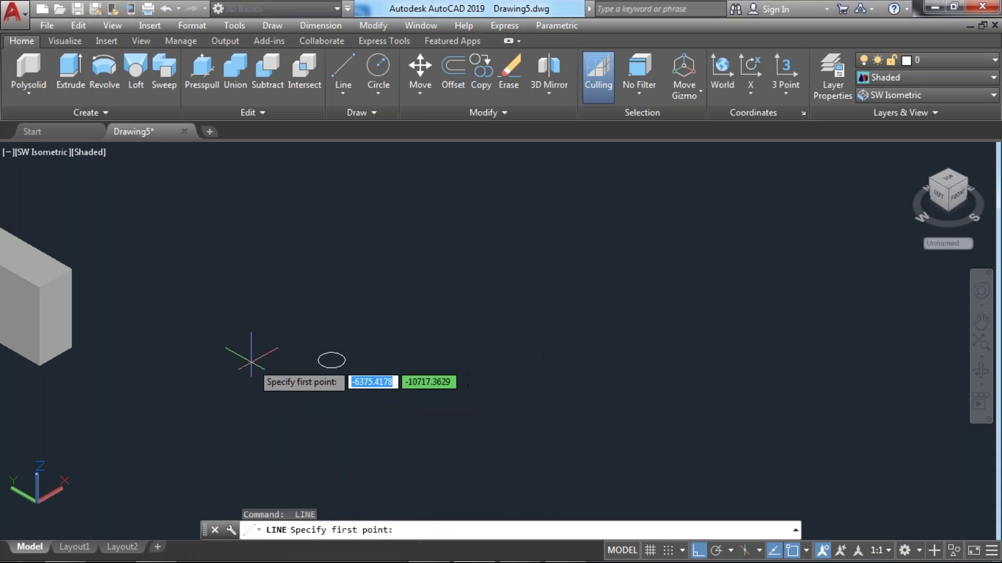
left_click(252, 362)
left_click(402, 271)
key("Escape")
scroll(322, 357, "up", 2)
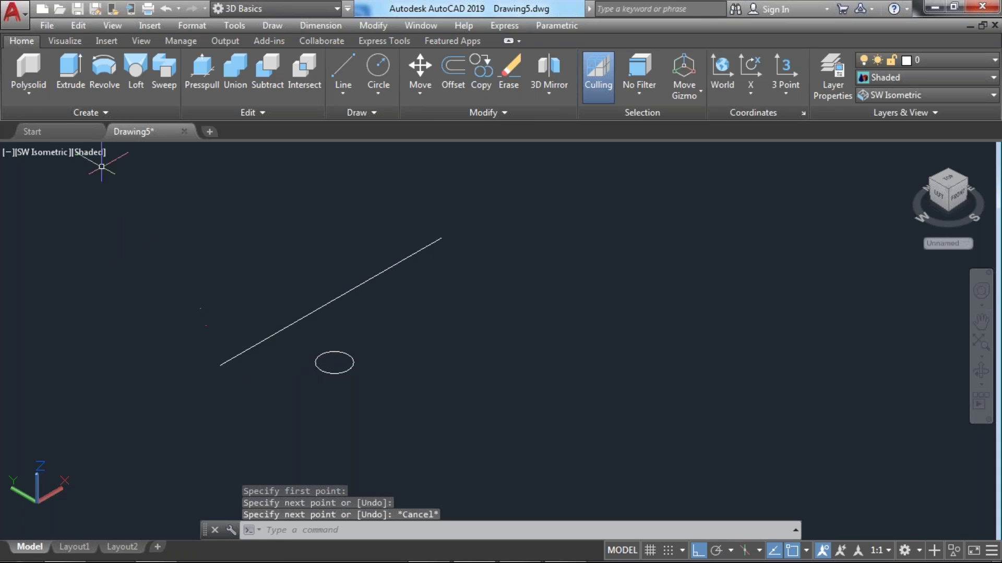
left_click(13, 96)
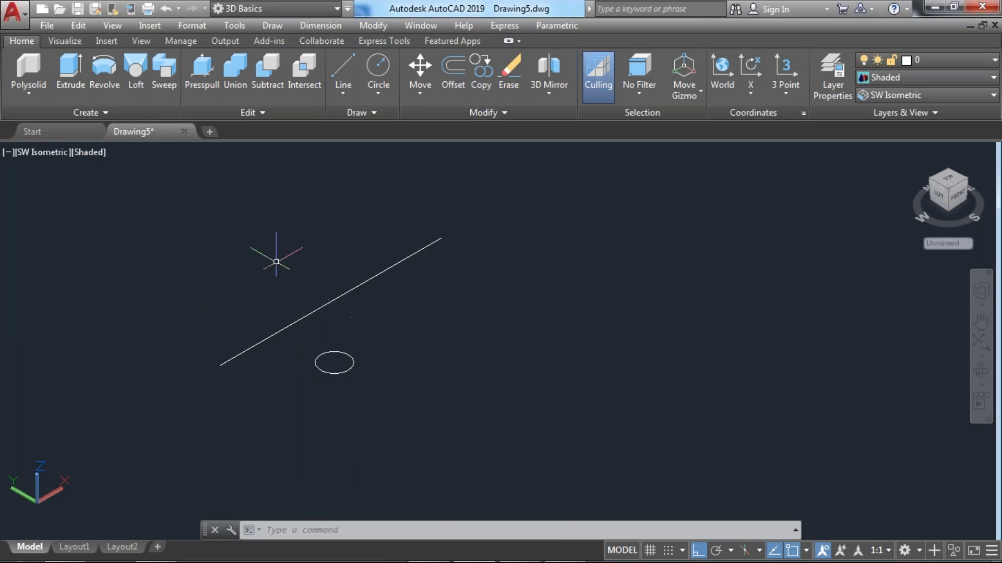
- Revolve the circle a full 360 degrees around the axis line, using the line's two endpoints as the axis
left_click(103, 65)
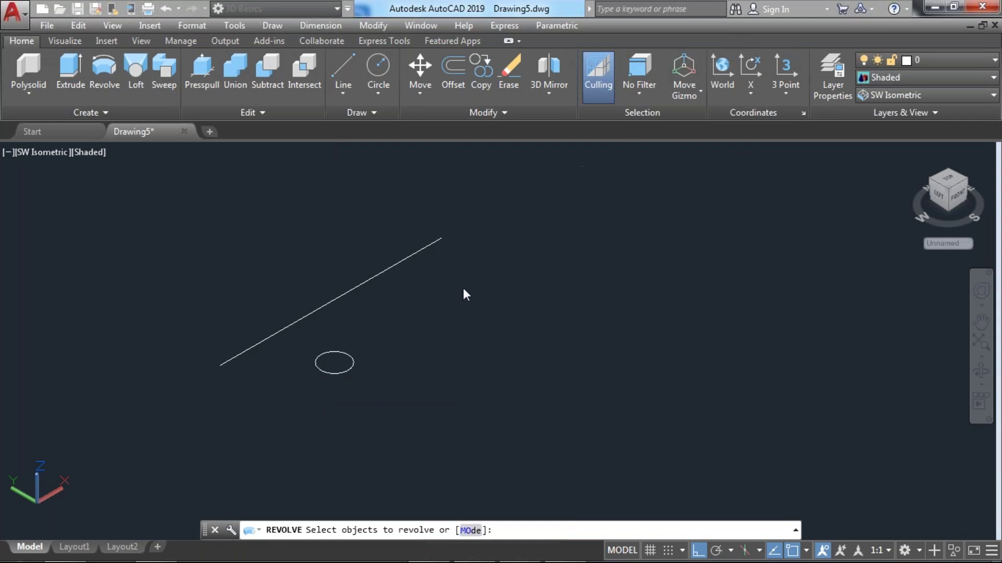
left_click(339, 373)
key("Return")
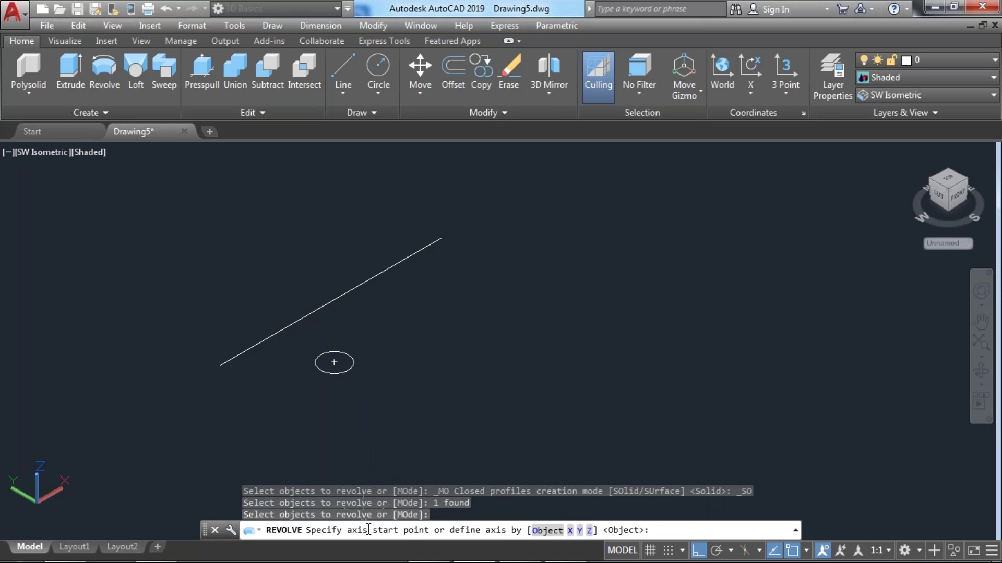
left_click(220, 364)
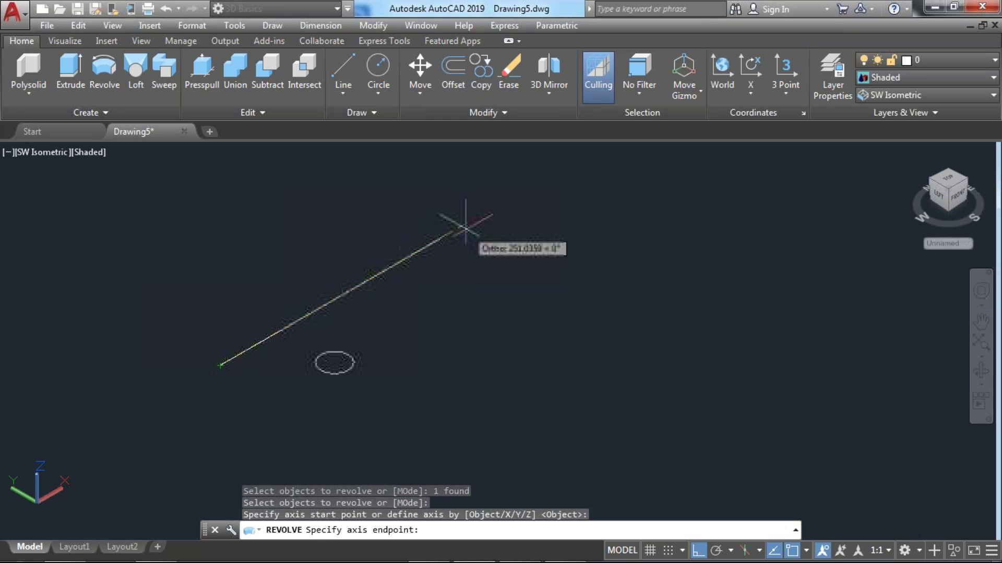
left_click(441, 237)
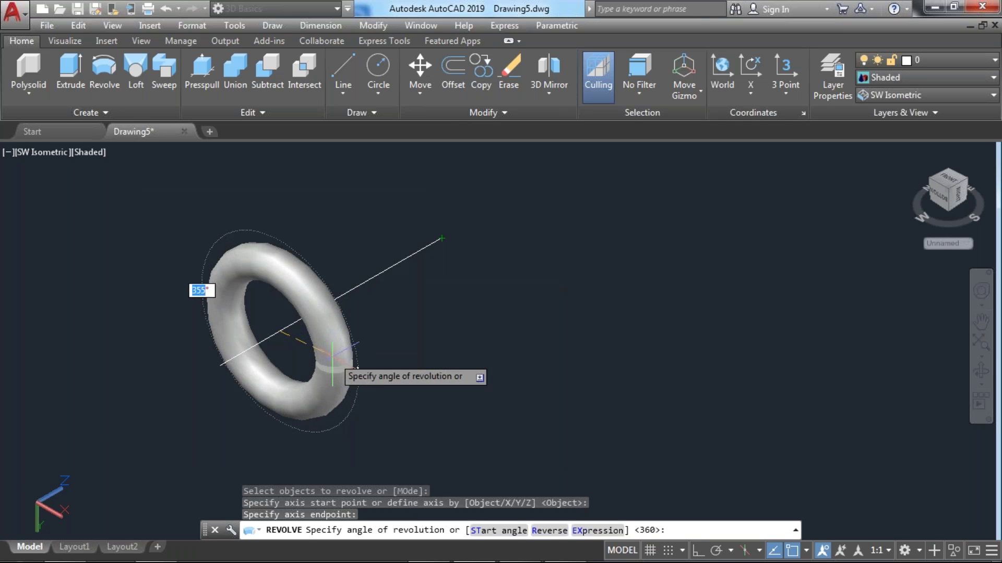
key("Return")
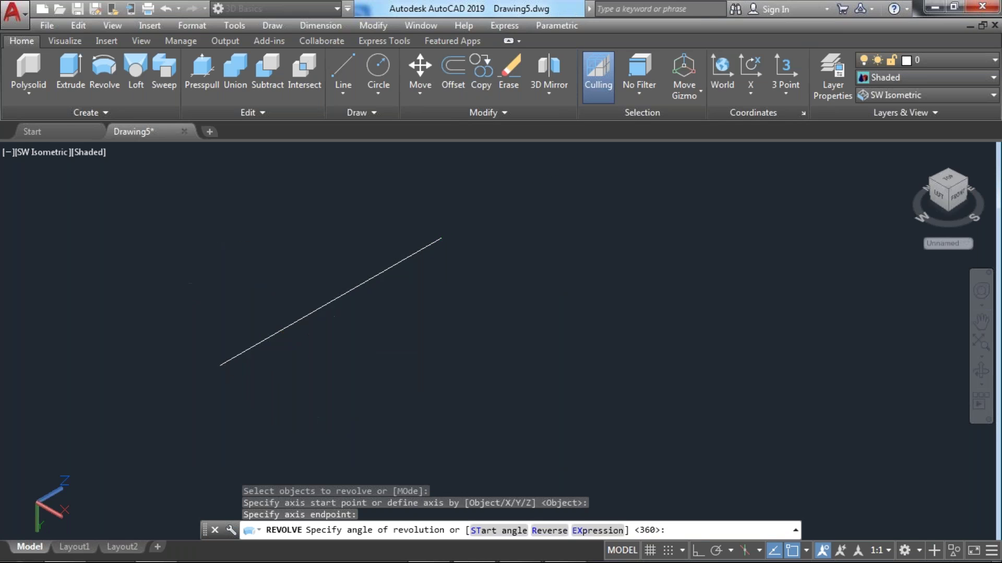
- Draw a five-sided polygon inscribed in a circle of radius about 16, placed beside the axis line near its far end
scroll(298, 324, "up", 2)
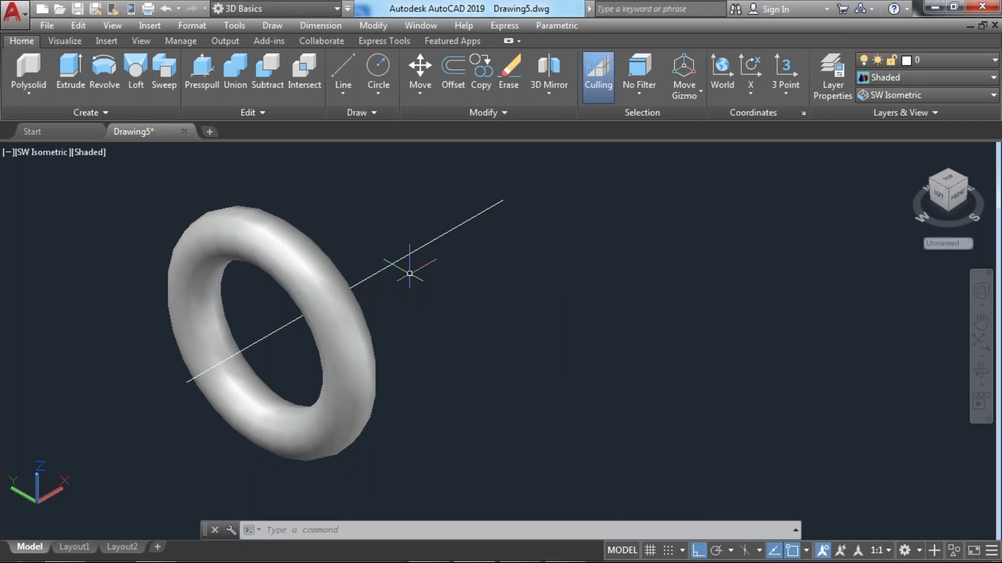
scroll(409, 273, "up", 2)
scroll(292, 274, "down", 3)
middle_click_drag(360, 277, 252, 306)
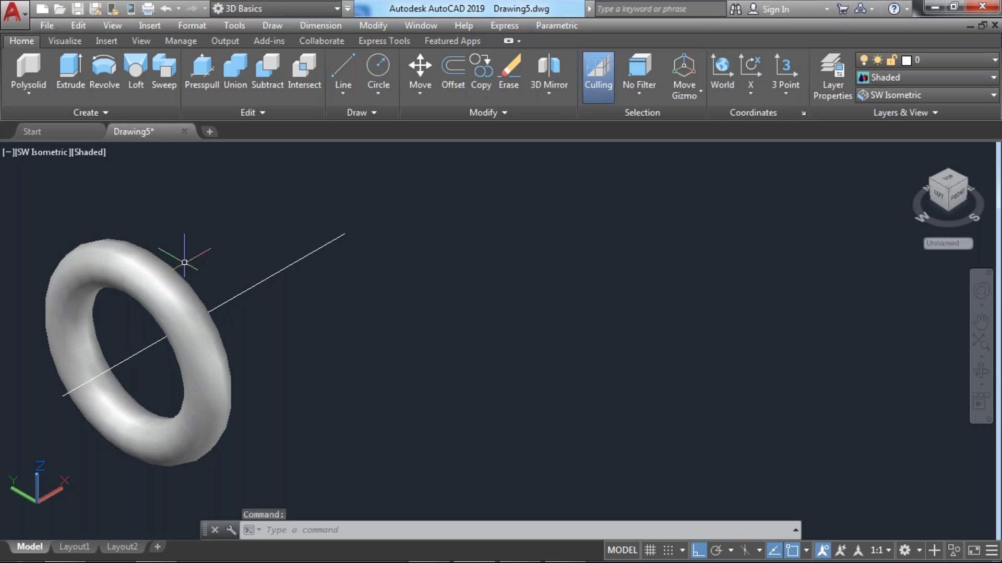
left_click(371, 87)
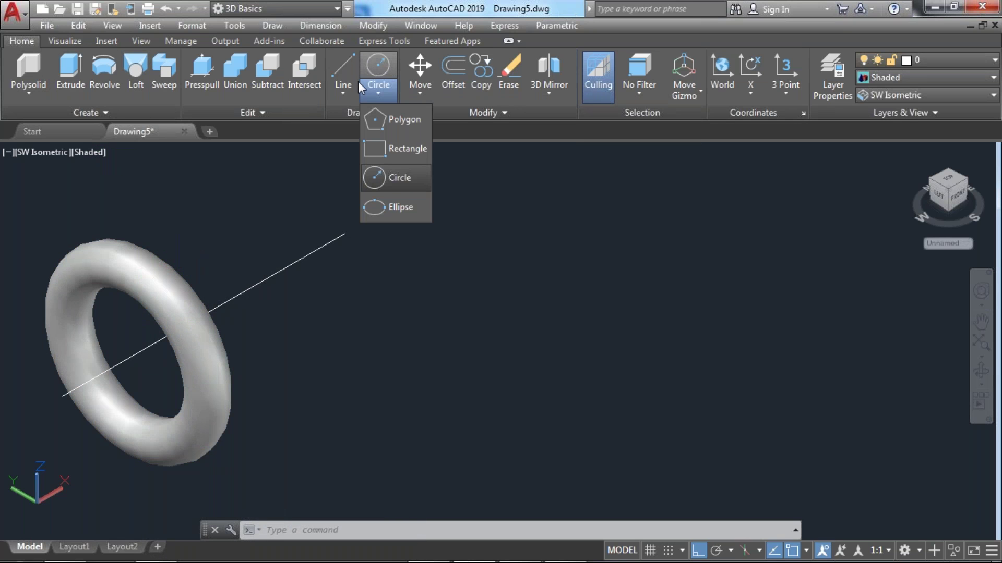
left_click(392, 114)
type("5")
key("Return")
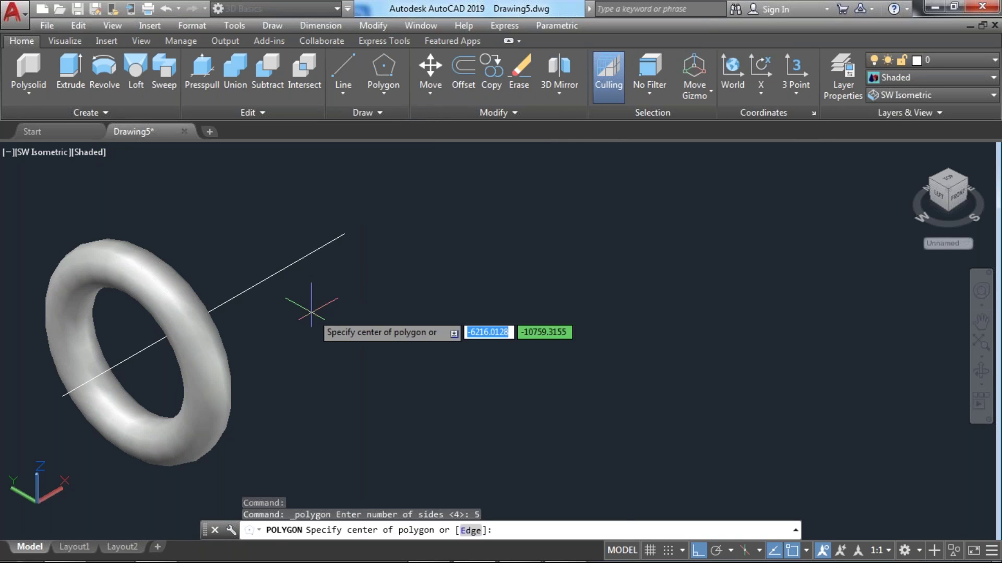
left_click(307, 323)
left_click(337, 364)
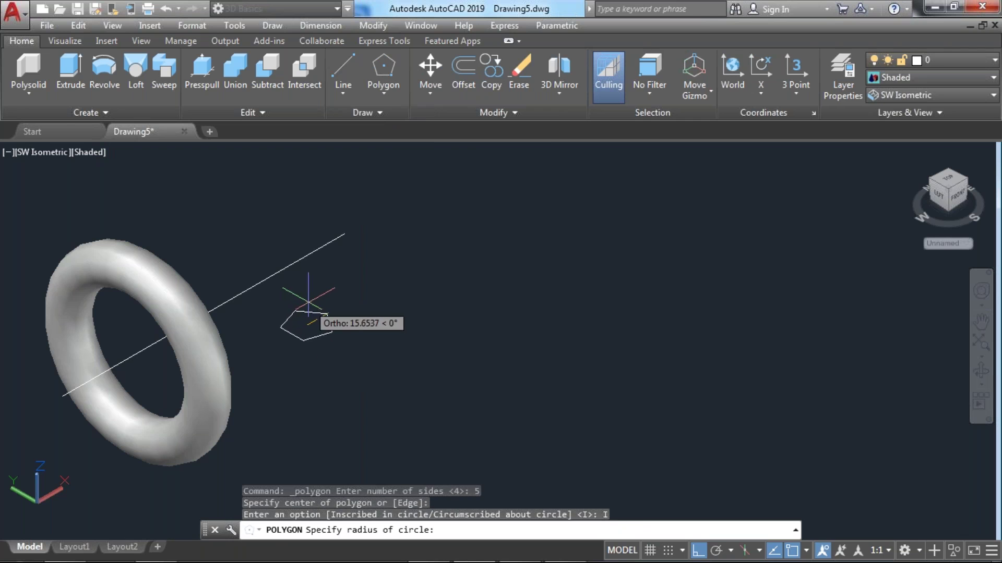
left_click(305, 301)
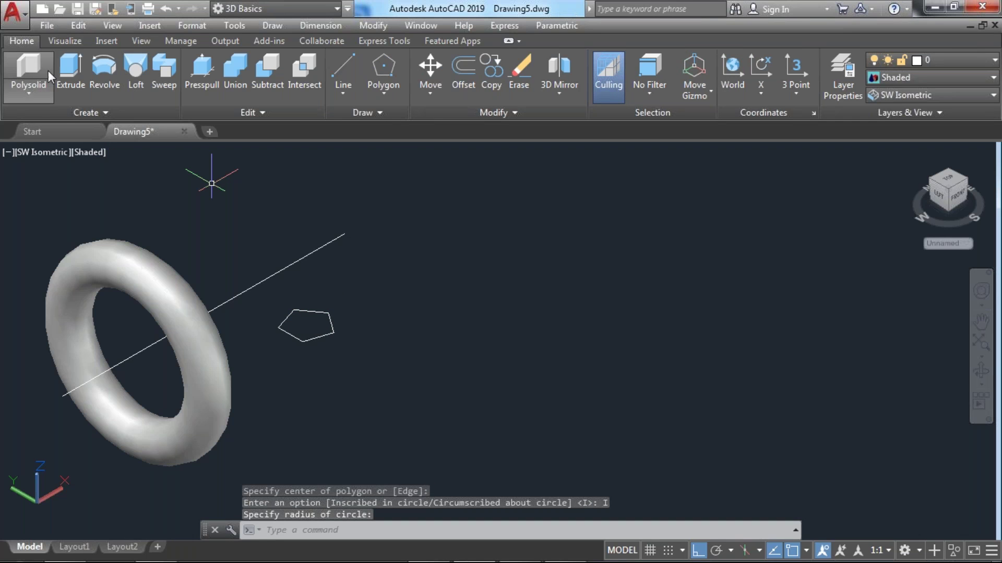
- Revolve the pentagon 270 degrees around the existing axis line, using the line's two endpoints as the axis
left_click(105, 71)
left_click(325, 332)
key("Return")
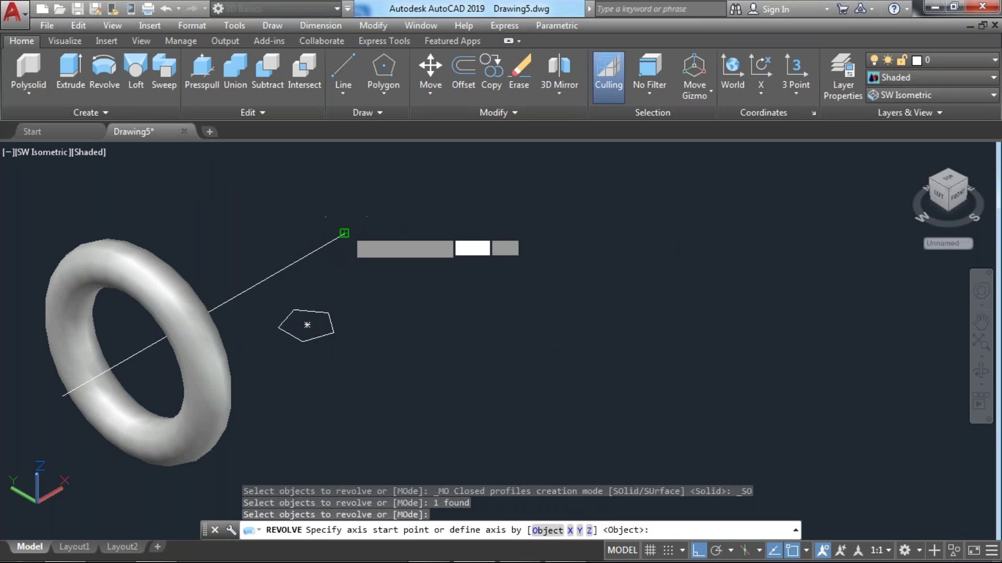
left_click(344, 233)
left_click(61, 396)
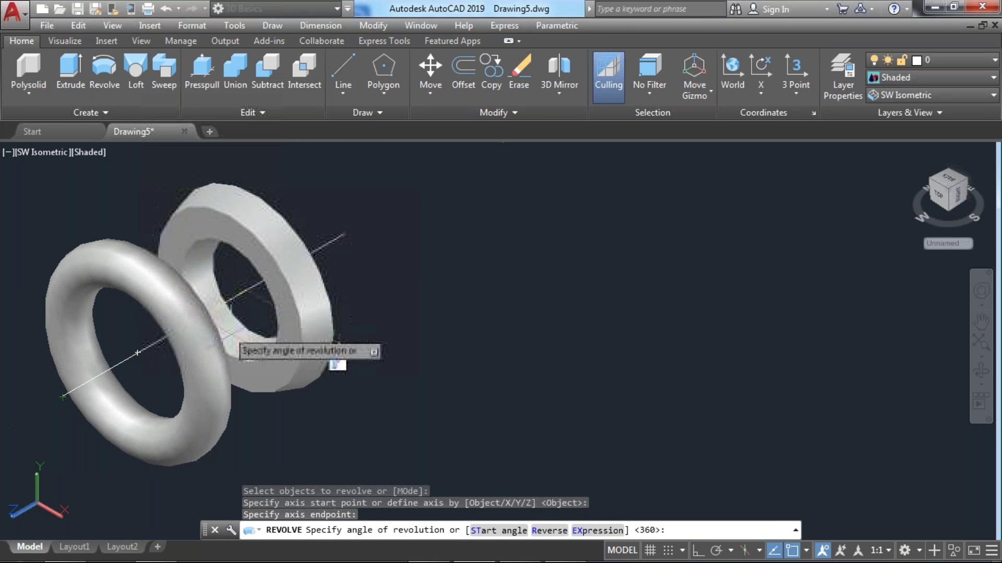
type("270")
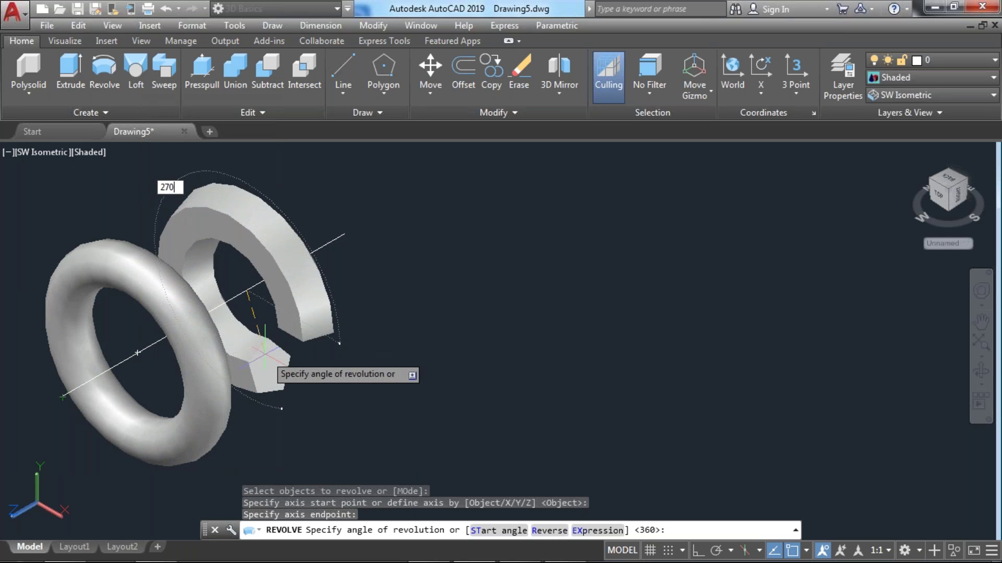
key("Return")
- Draw a small eight-sided polygon inscribed in a circle, in the empty space away from the two revolved rings
middle_click_drag(257, 353, 253, 373, "shift")
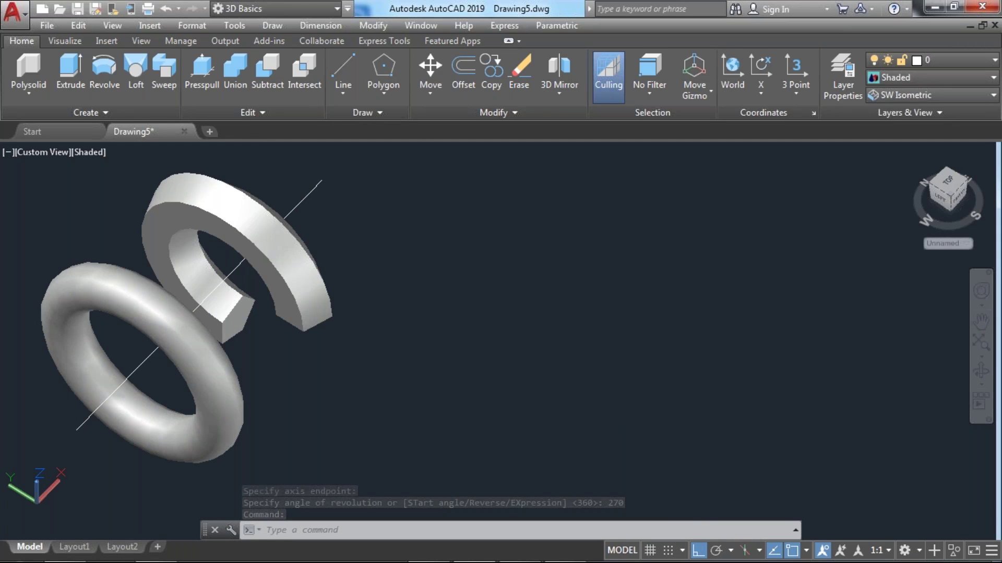
middle_click_drag(470, 358, 480, 366)
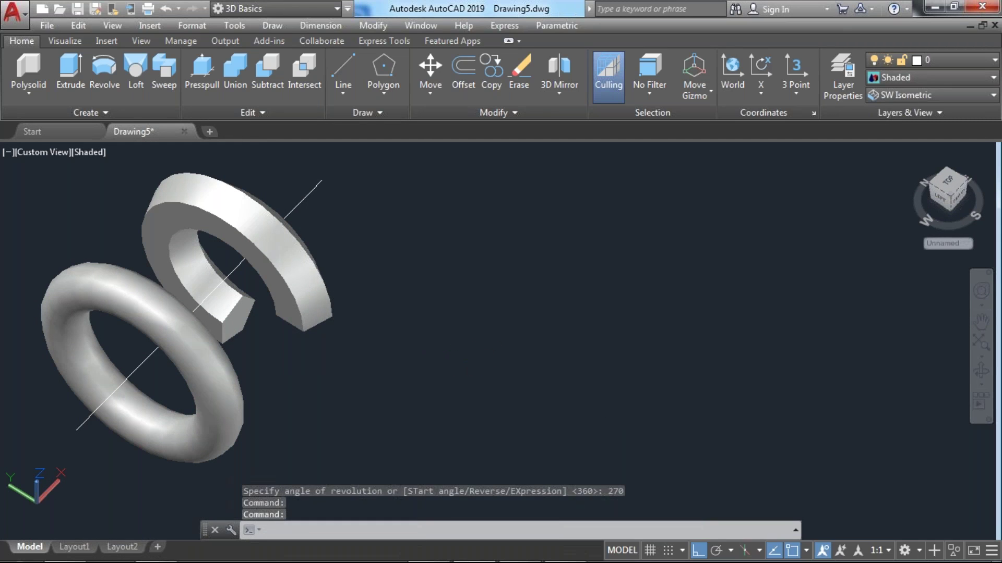
middle_click(480, 366)
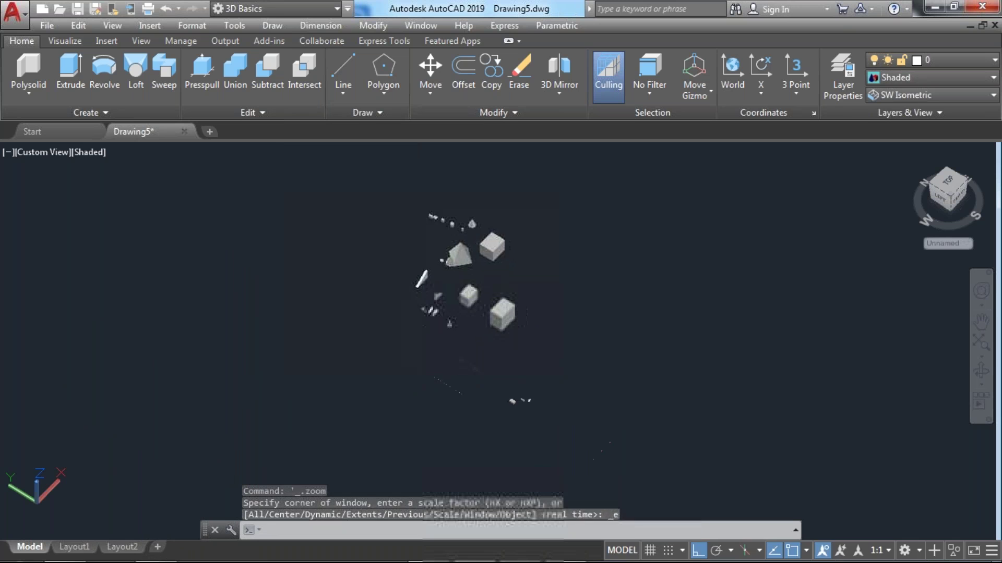
middle_click_drag(480, 365, 501, 367, "shift")
scroll(480, 365, "up", 3)
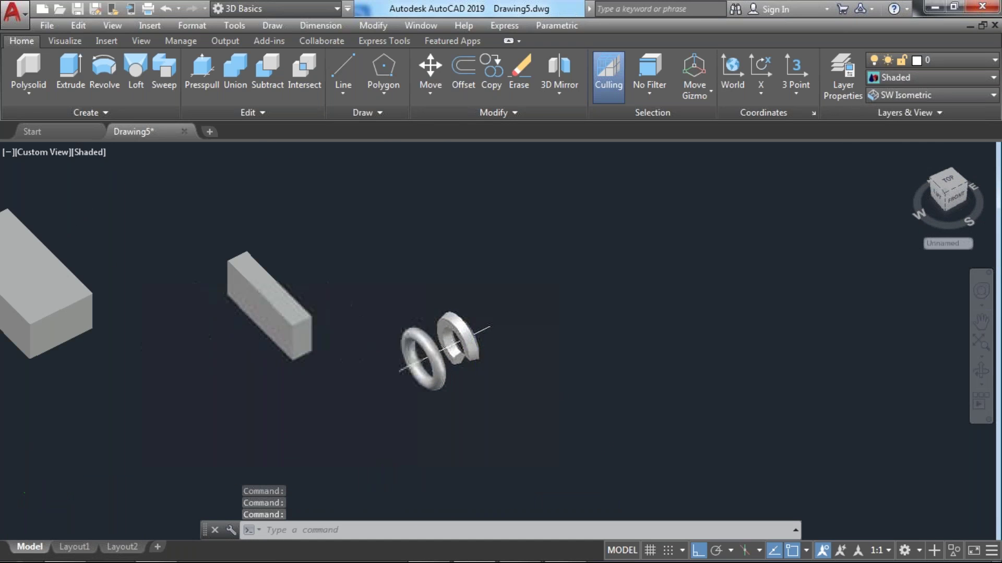
scroll(498, 367, "up", 2)
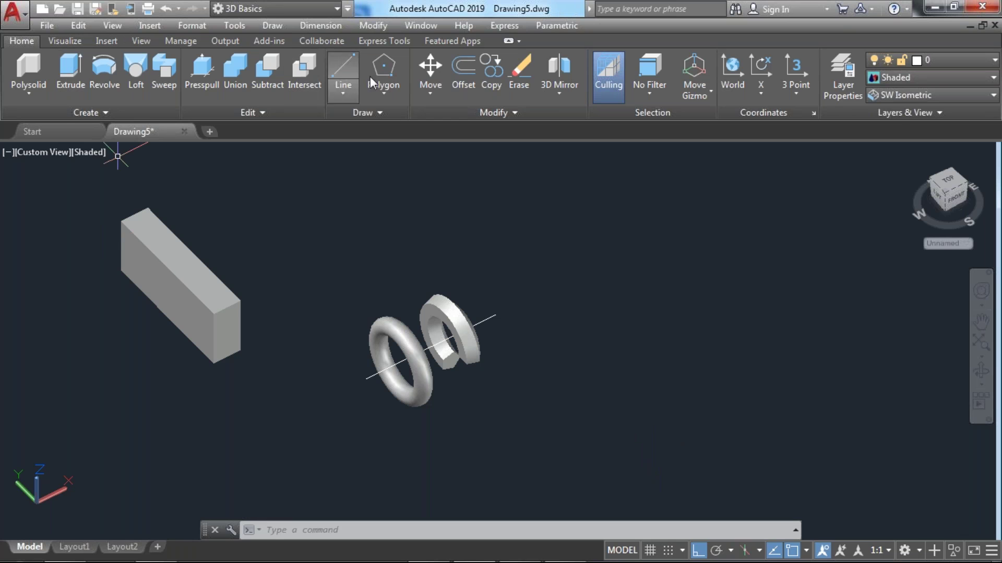
left_click(390, 87)
left_click(395, 112)
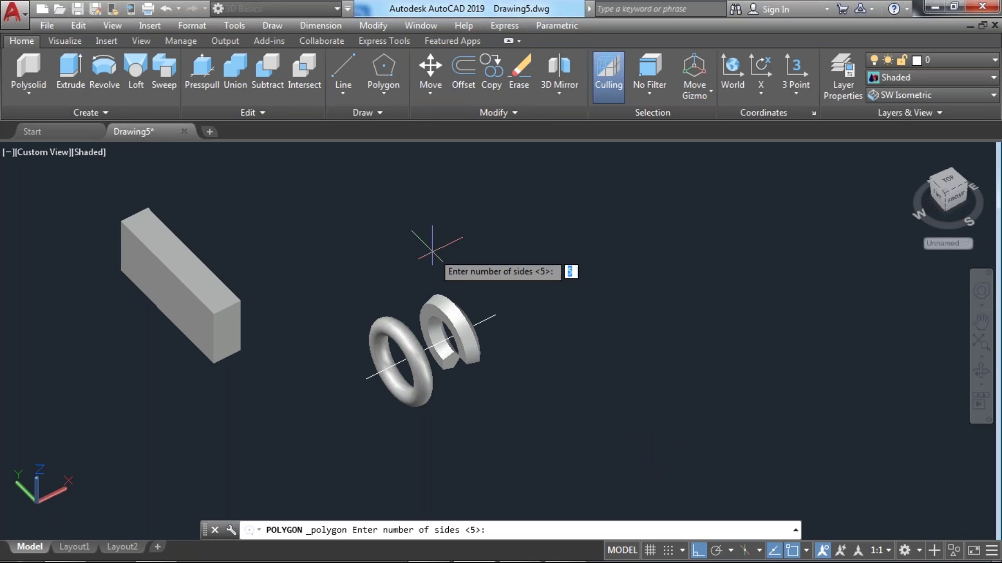
middle_click_drag(519, 351, 380, 284)
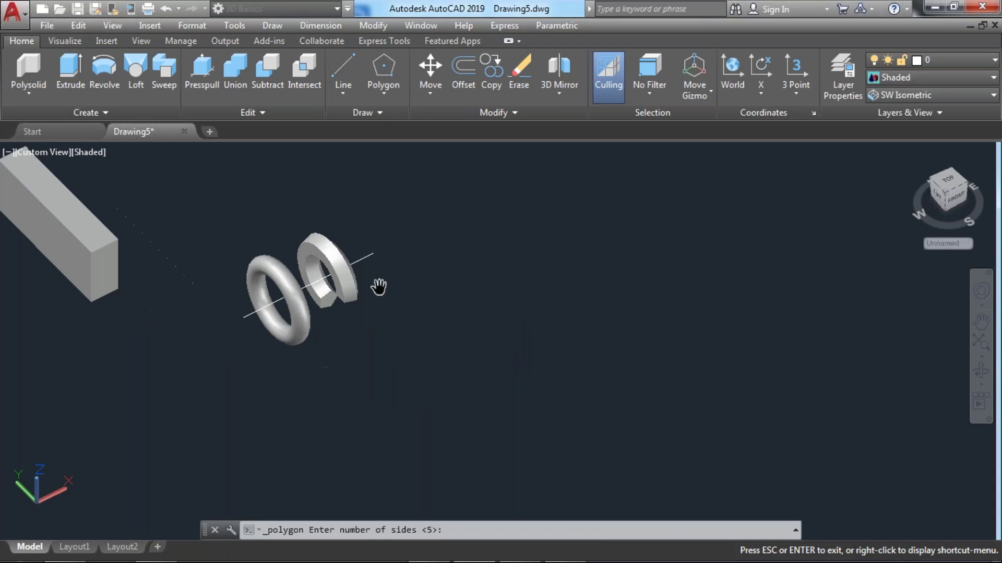
type("8")
key("Return")
left_click(506, 392)
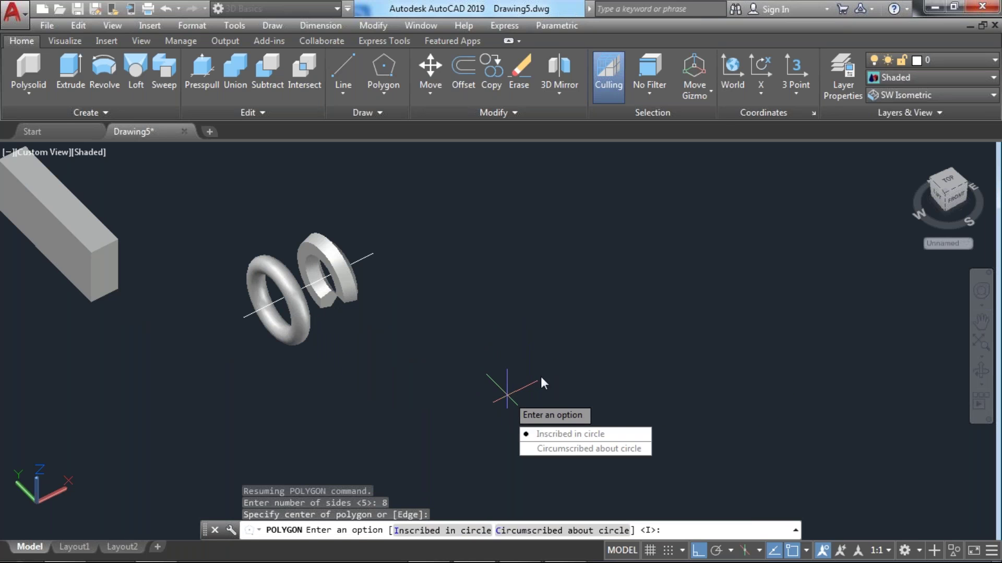
left_click(549, 434)
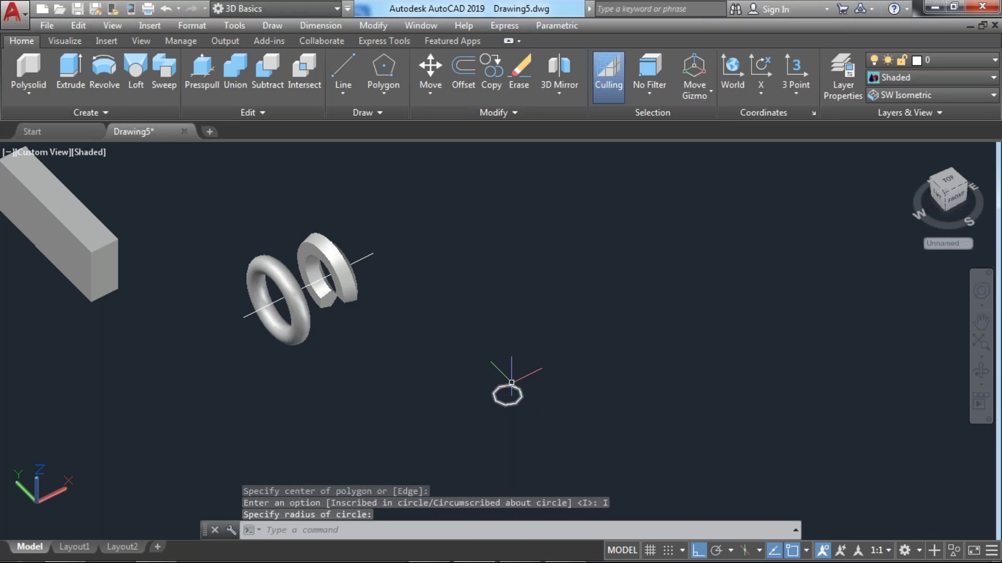
scroll(511, 383, "up", 2)
left_click(512, 383)
left_click(518, 365)
- Draw a straight line along the X axis beside the octagon, clear of its edge, as a revolution axis
type("l")
key("Return")
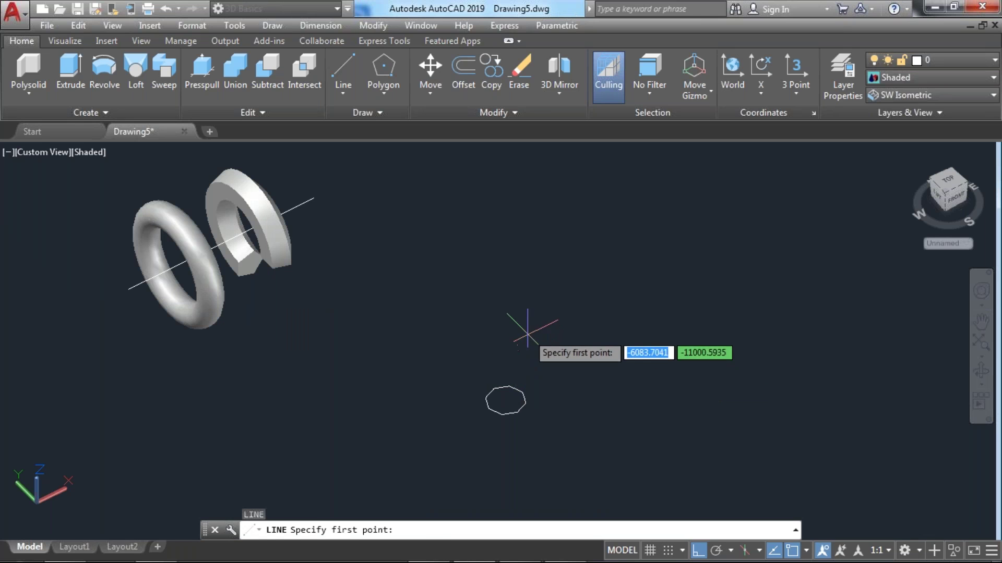
left_click(331, 419)
left_click(522, 327)
key("Return")
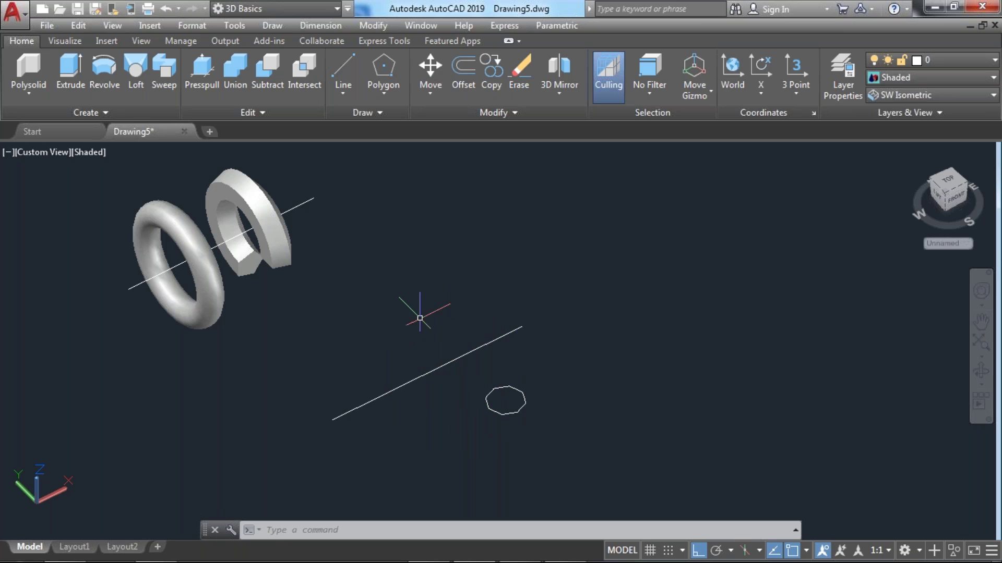
- Revolve the octagon 270 degrees around the line beside it, using the line's two endpoints as the axis
left_click(107, 72)
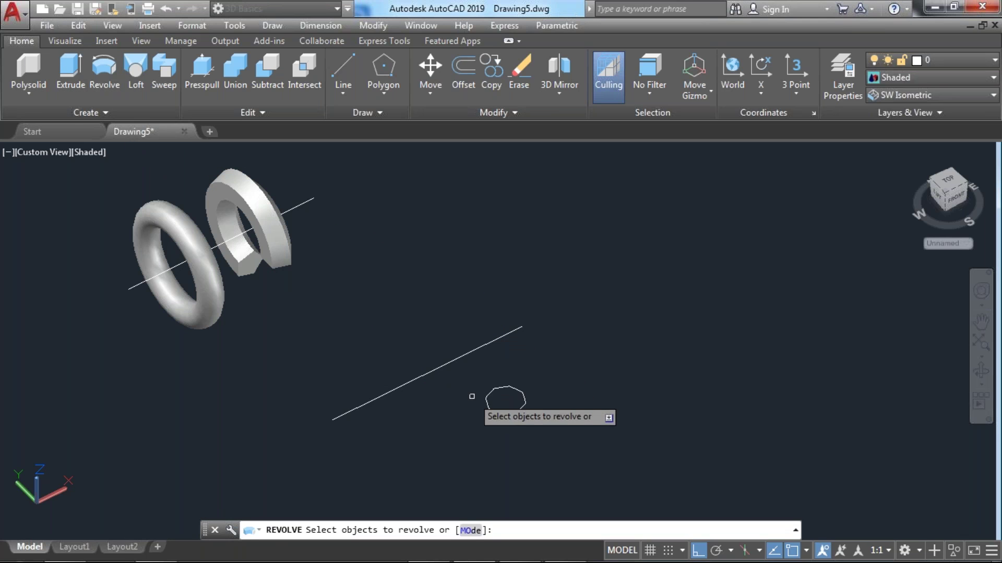
left_click(495, 389)
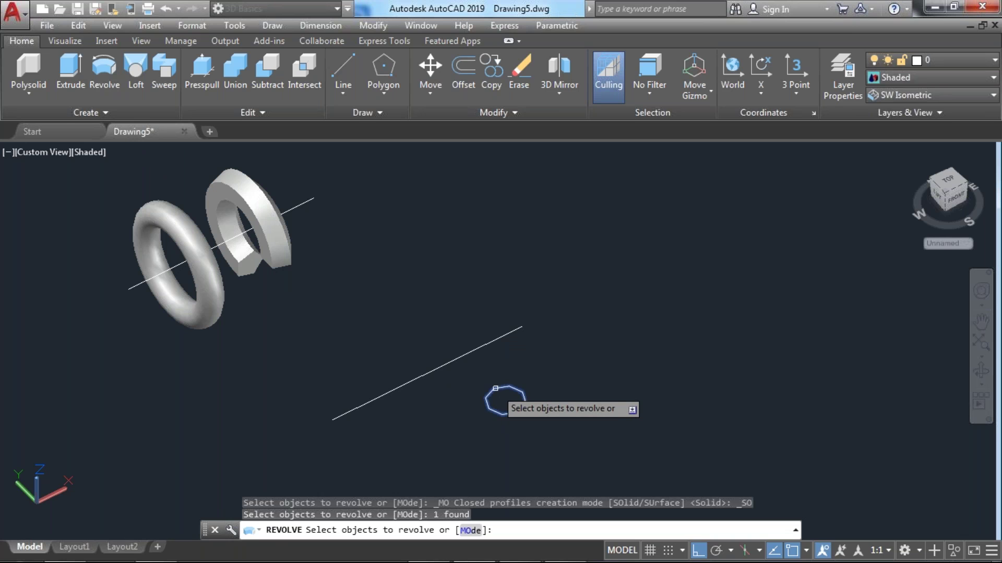
key("Return")
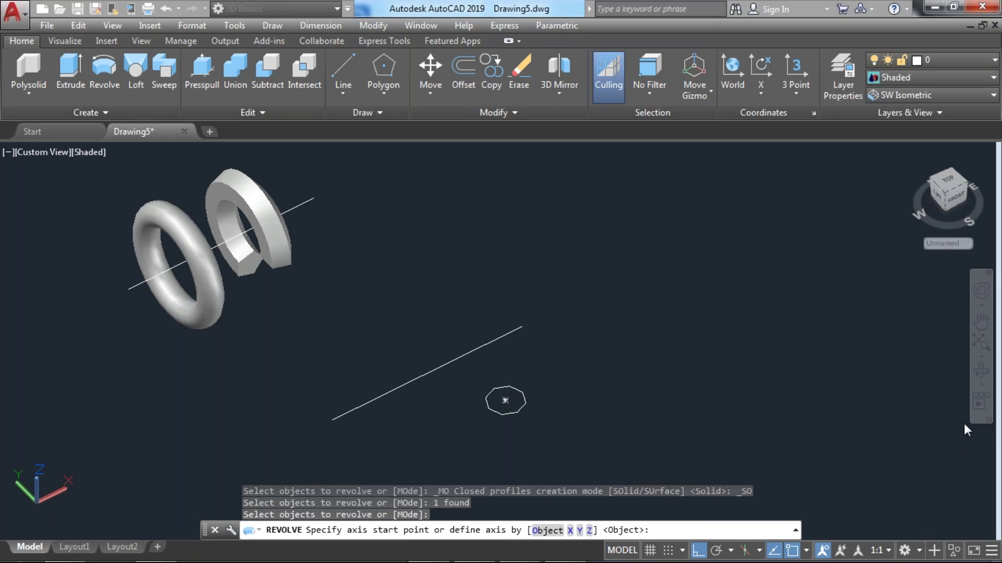
left_click(332, 419)
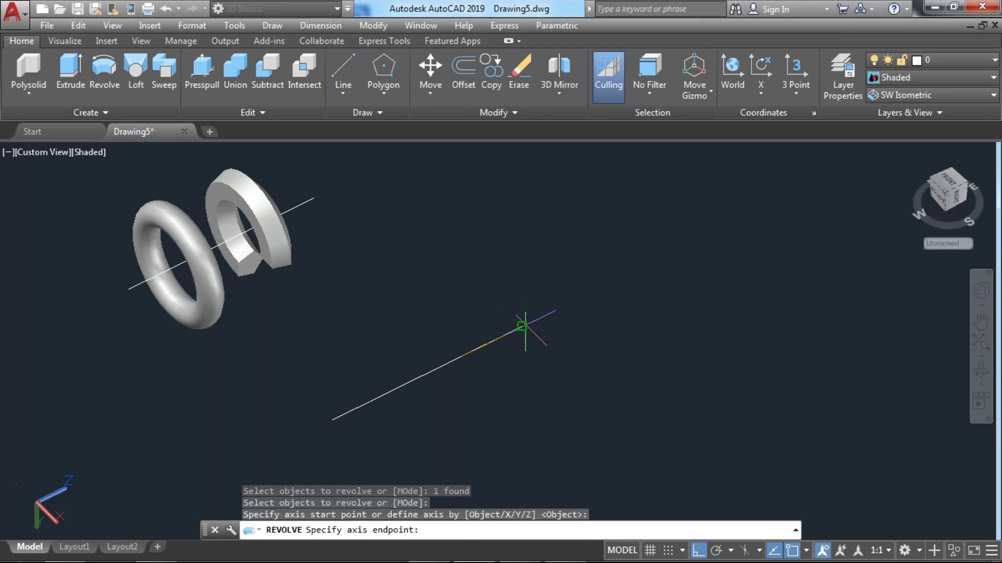
left_click(522, 326)
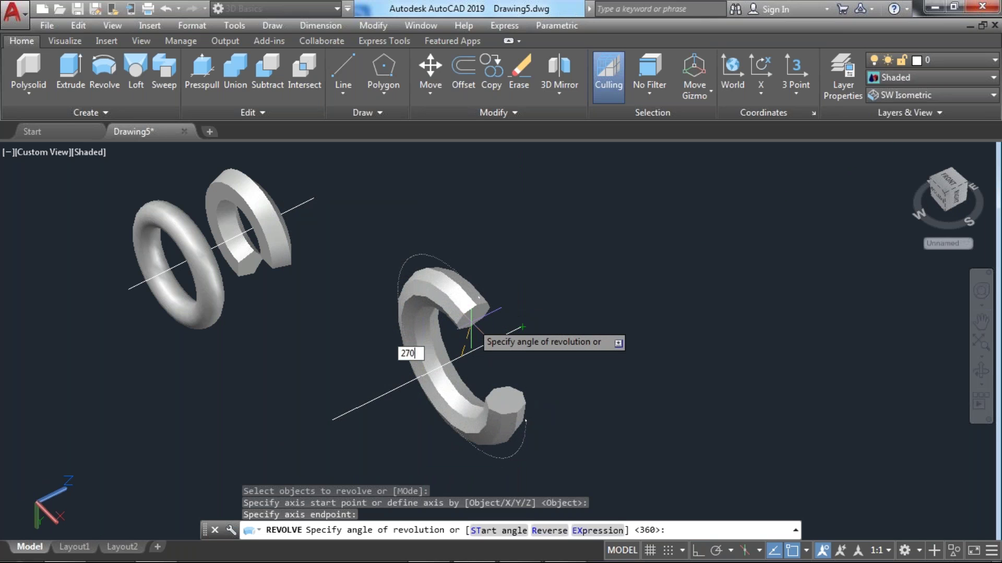
key("Return")
mouse_move(478, 380)
middle_mouse_down("shift")
mouse_move(434, 358)
mouse_move(531, 318)
mouse_move(525, 363)
mouse_move(514, 339)
mouse_move(438, 417)
mouse_move(533, 335)
mouse_move(432, 311)
mouse_move(484, 350)
middle_mouse_up("shift")
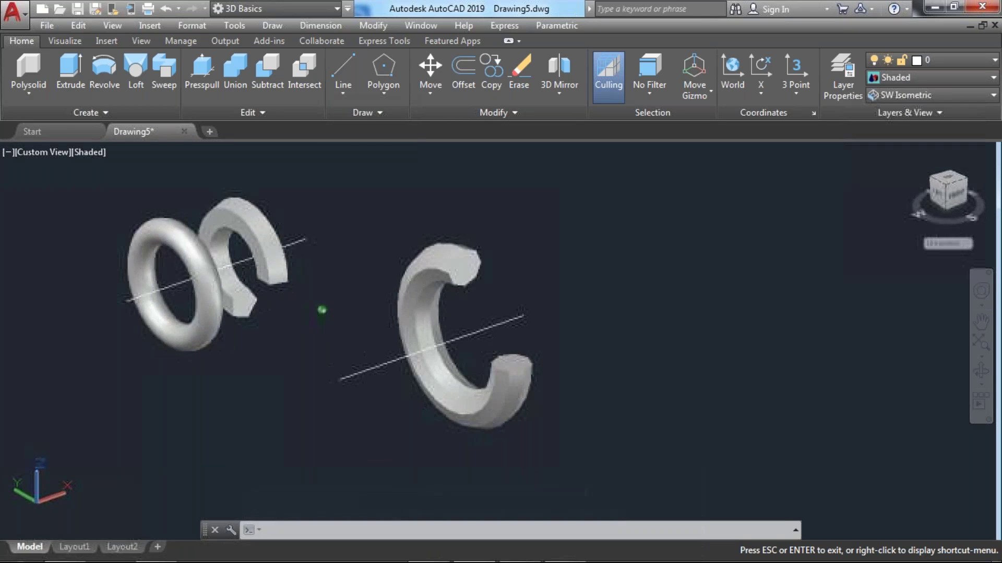
left_click(437, 400)
key("Escape")
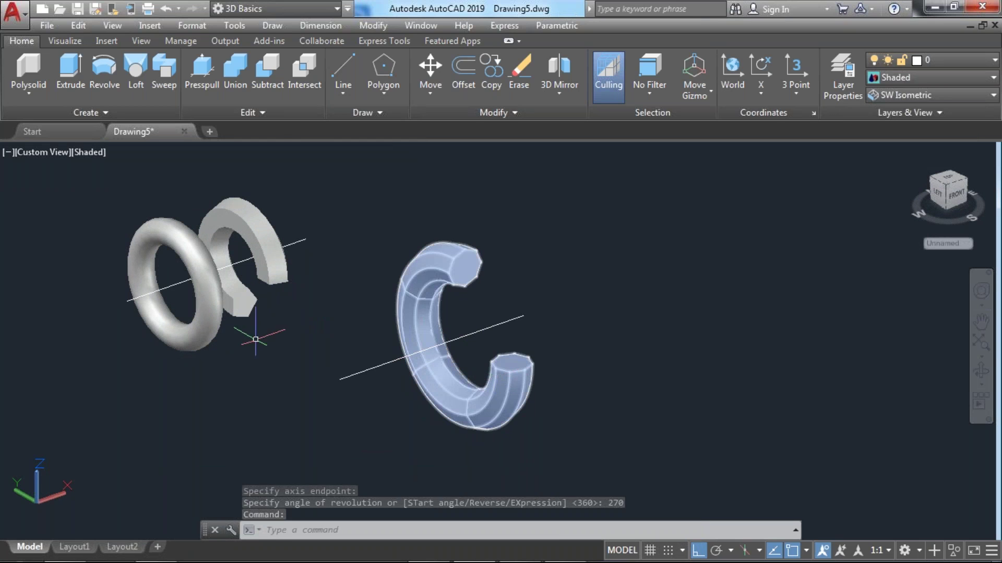
left_click(400, 93)
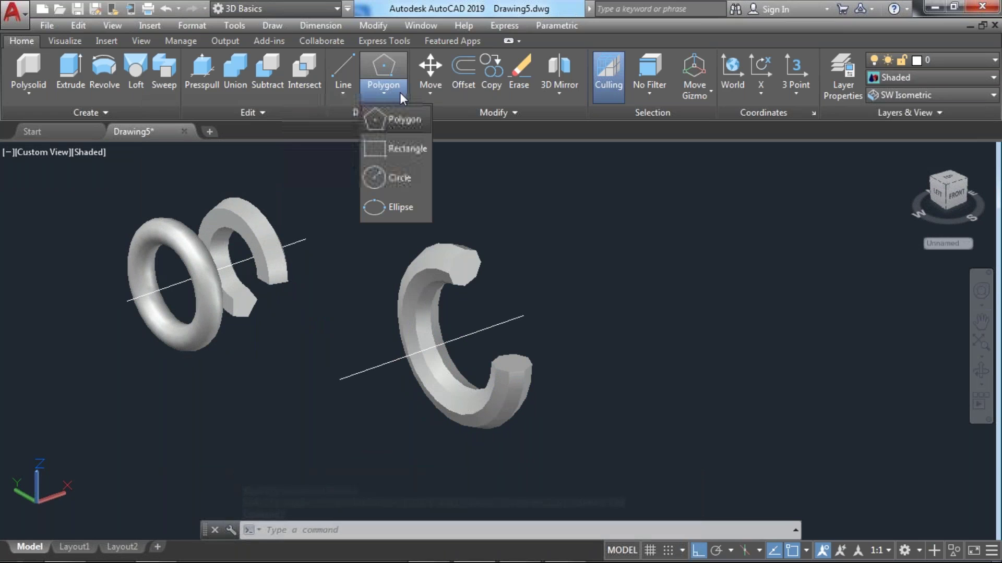
left_click(337, 95)
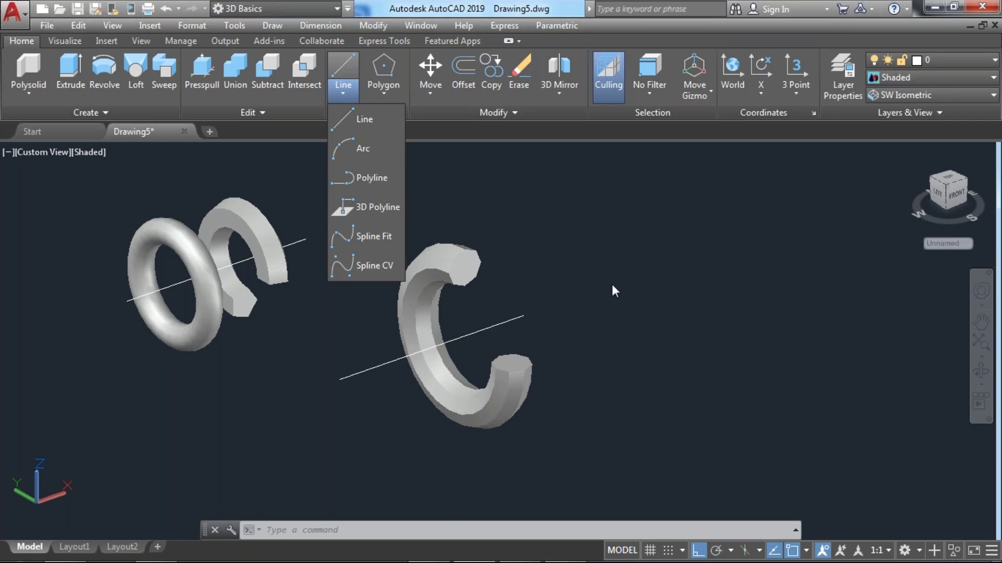
left_click(637, 309)
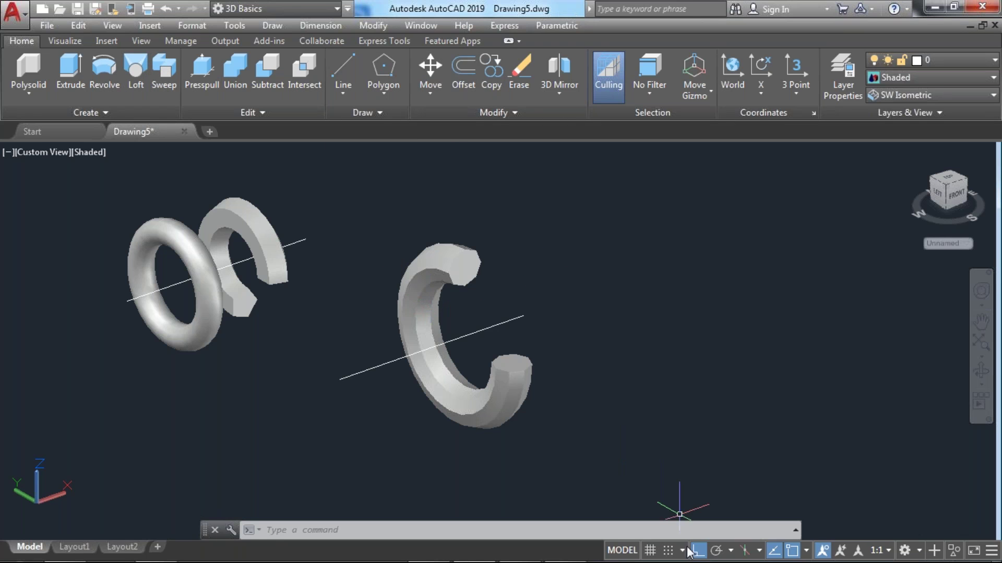
- Erase the three revolved rings with their axis lines, and all remaining objects in the drawing
left_click(616, 491)
left_click(50, 142)
key("Delete")
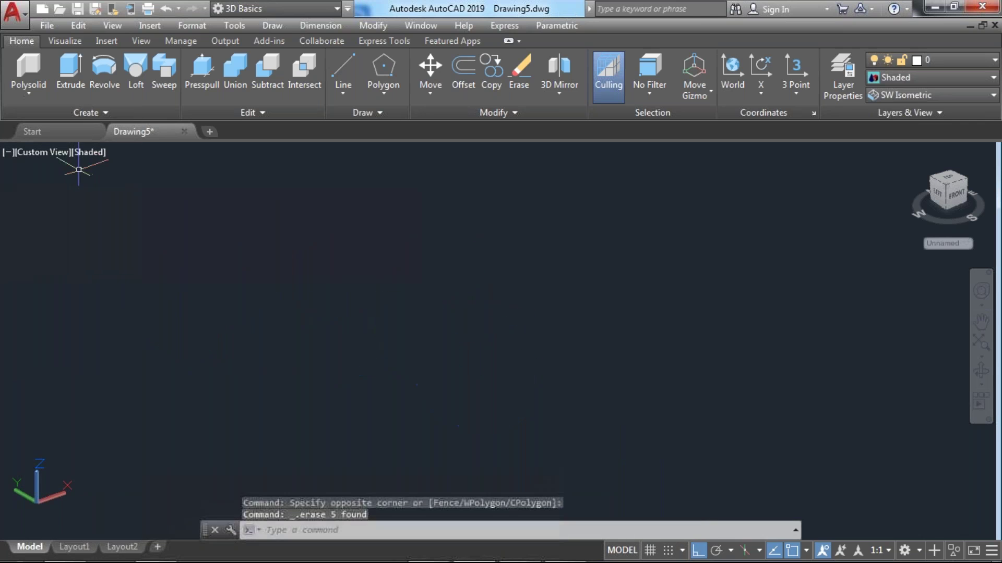
key("ctrl+a")
key("Delete")
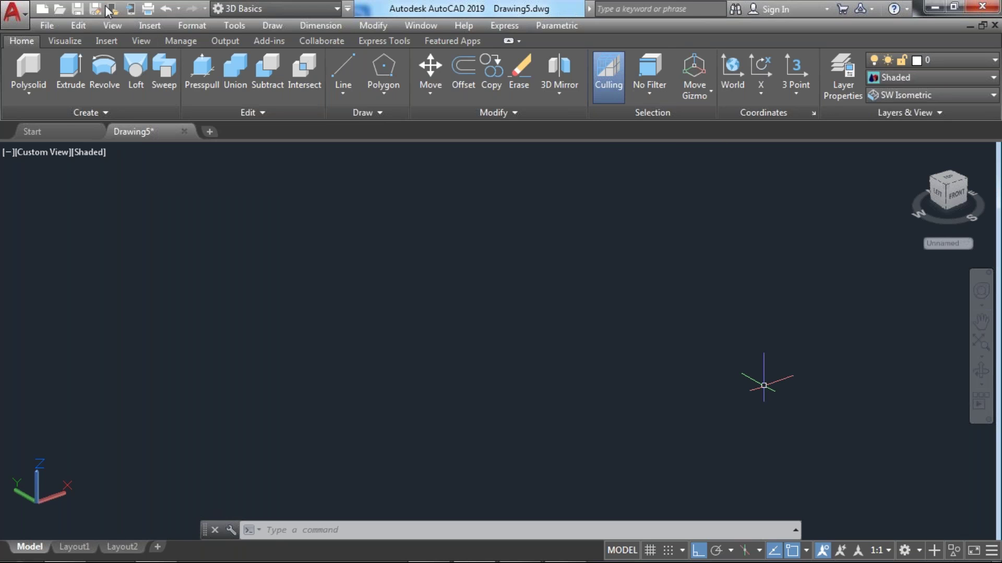
- Draw a circle with a radius of 30 in the empty drawing
left_click(387, 95)
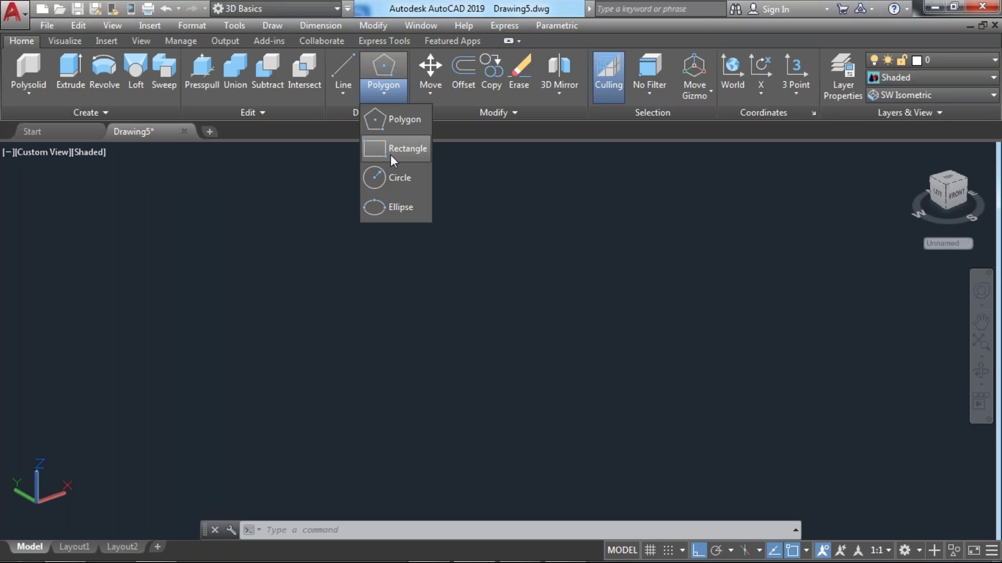
left_click(394, 178)
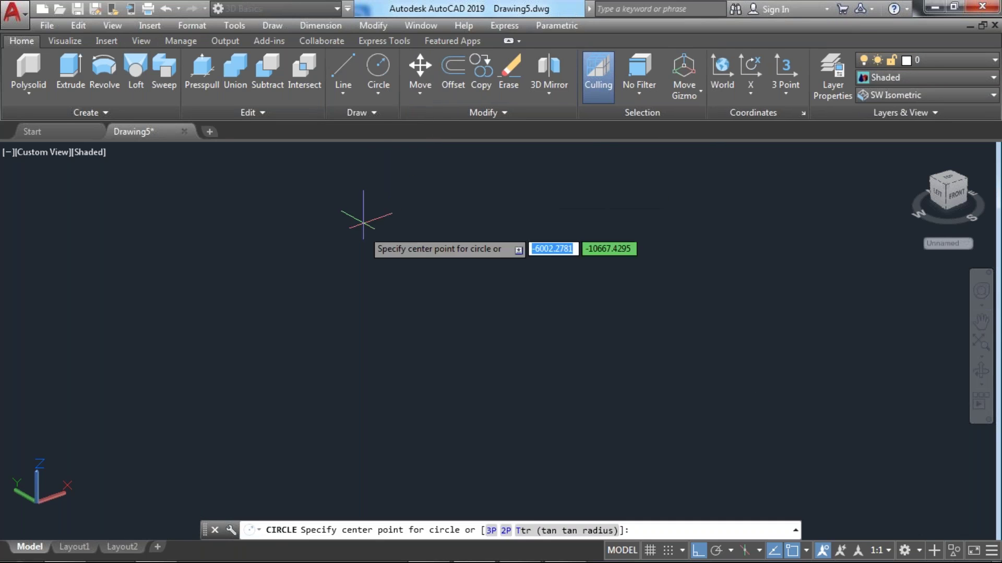
left_click(256, 375)
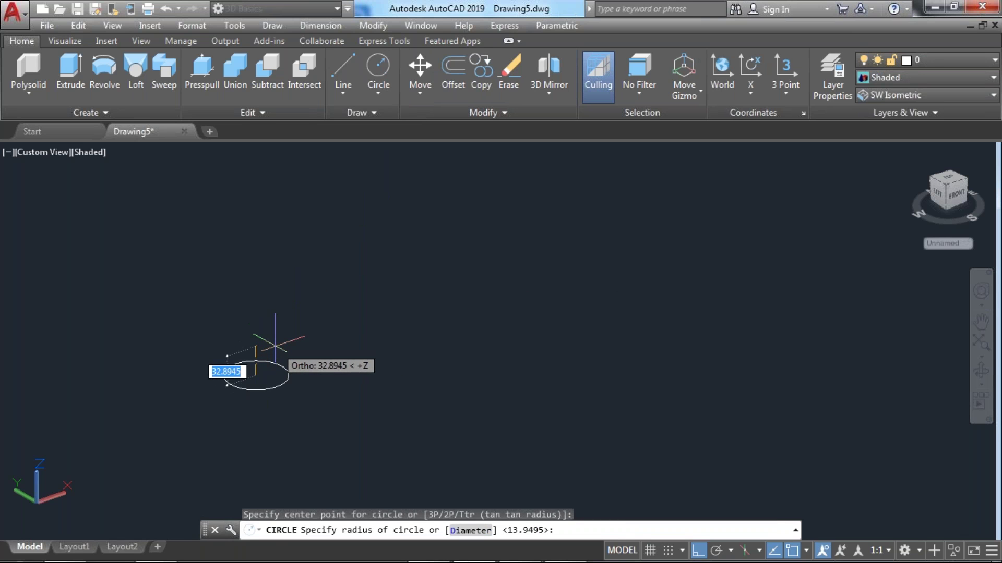
type("30")
key("Return")
middle_click_drag(267, 235, 259, 298, "shift")
left_click(379, 93)
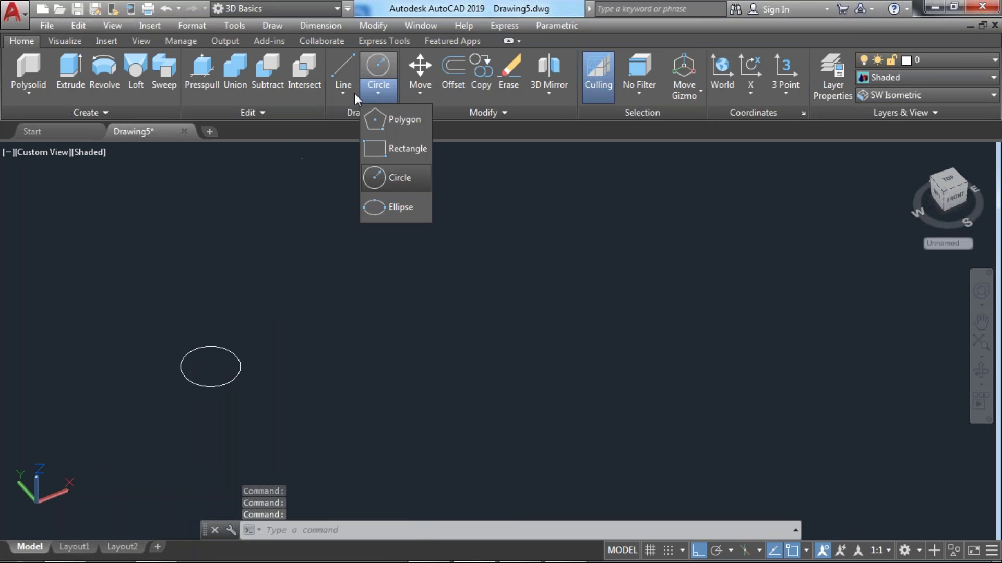
left_click(355, 93)
left_click(356, 239)
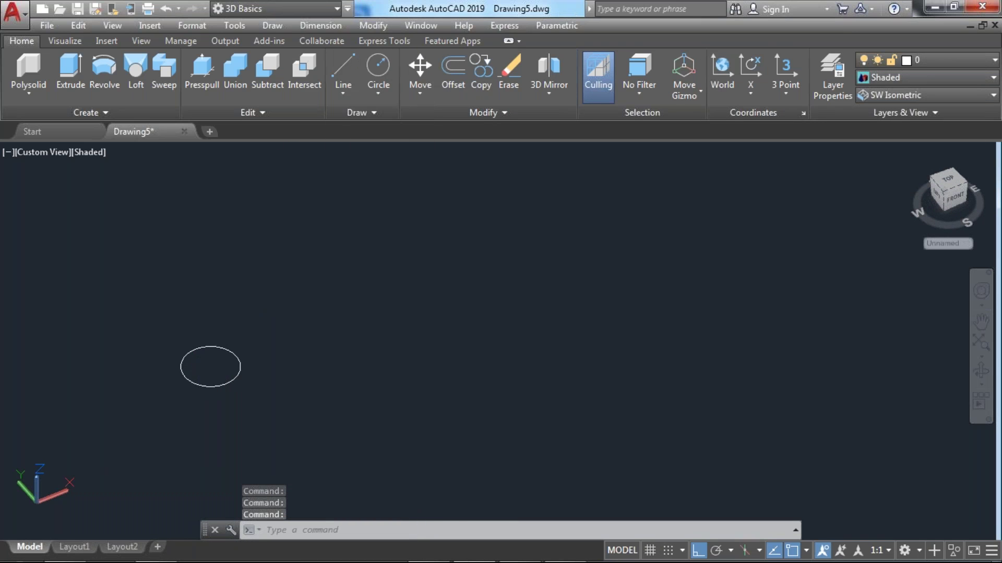
left_click(210, 365)
left_click(211, 270)
middle_click_drag(309, 233, 233, 263)
left_click(400, 183)
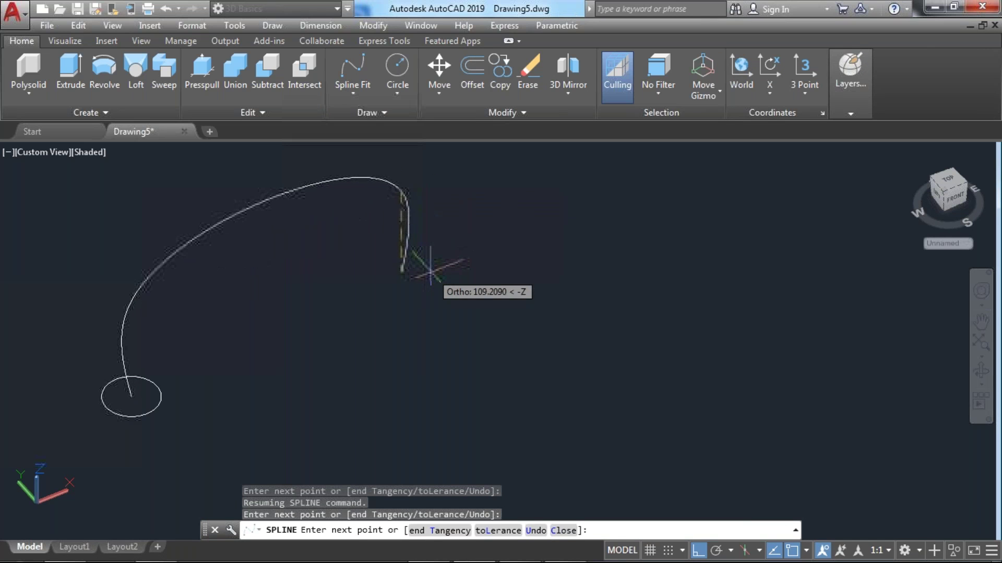
key("Escape")
key("Escape")
- Copy the circle from its center 300 units along the X axis
left_click(168, 408)
left_click(127, 377)
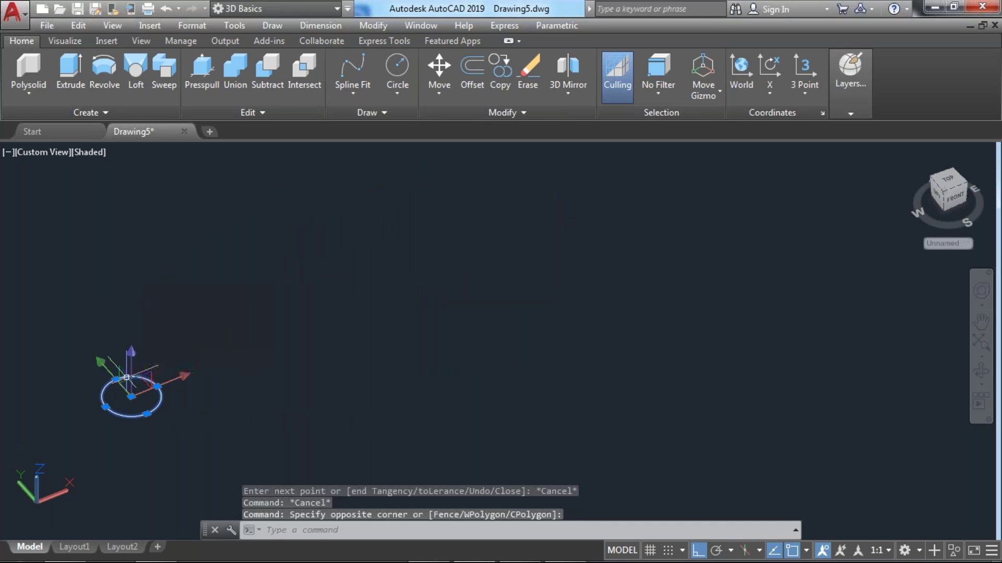
type("co")
key("Return")
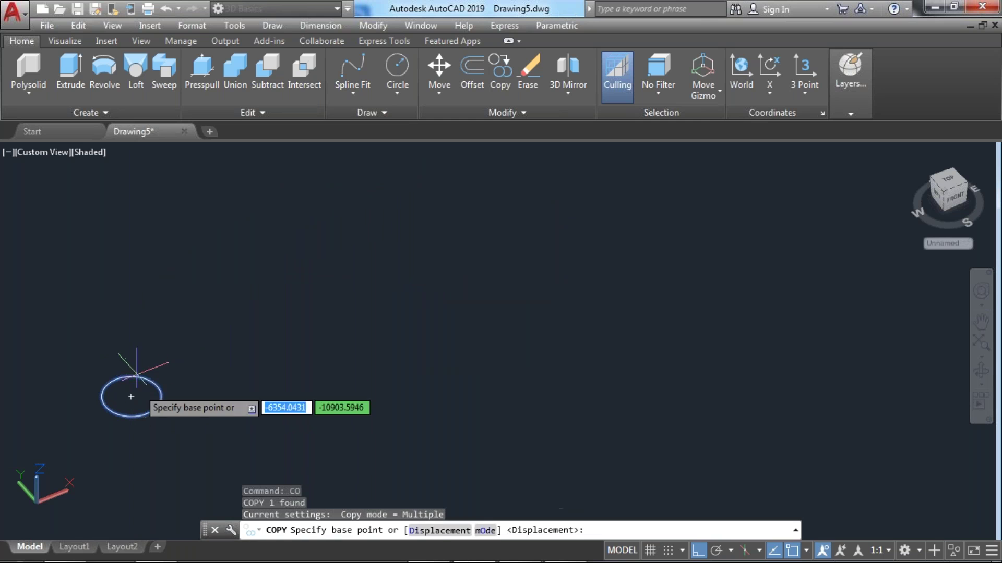
left_click(131, 397)
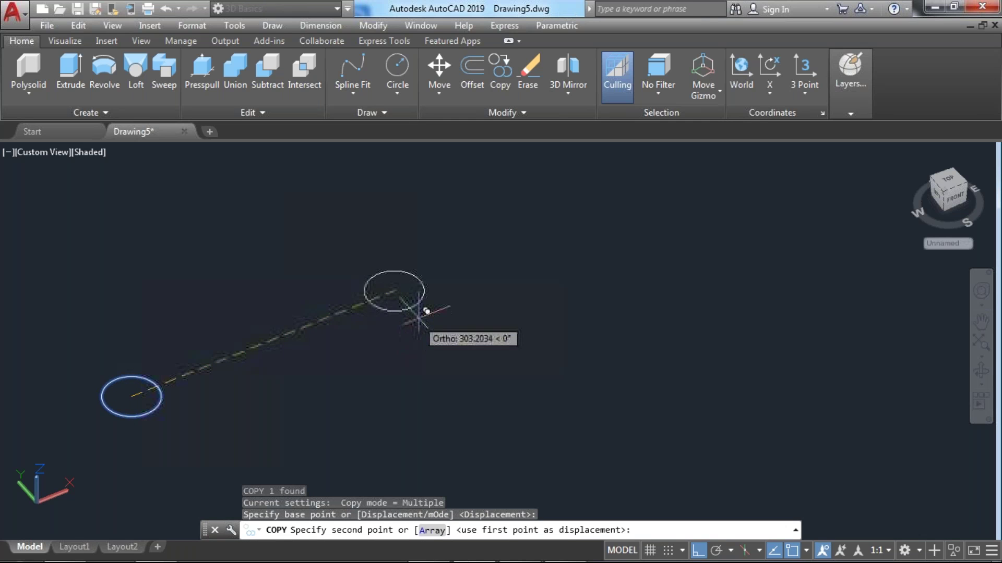
type("300")
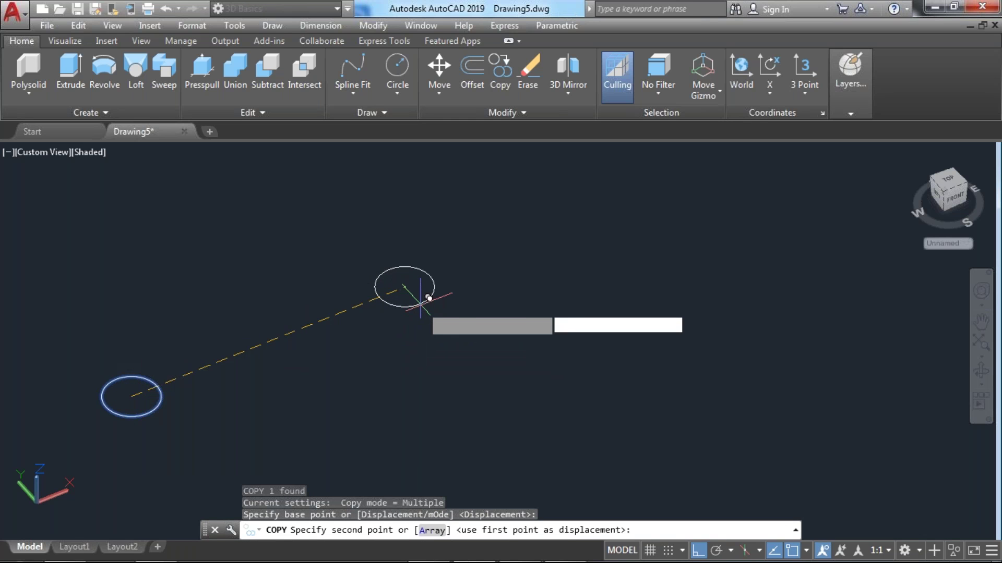
key("Return")
key("Escape")
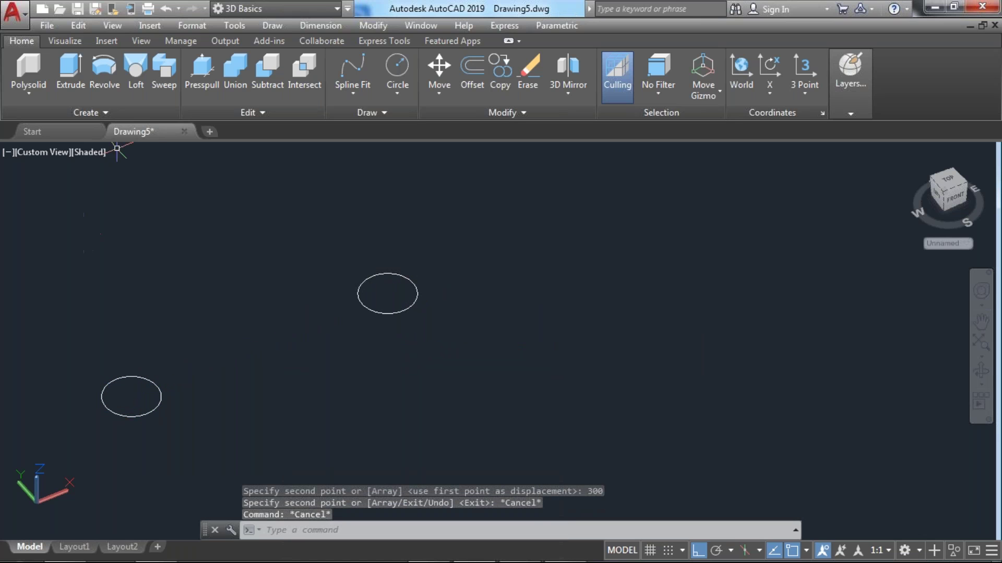
- Draw an arching fit spline from the first circle's center, through two raised points, down to the center of the copied circle
left_click(353, 79)
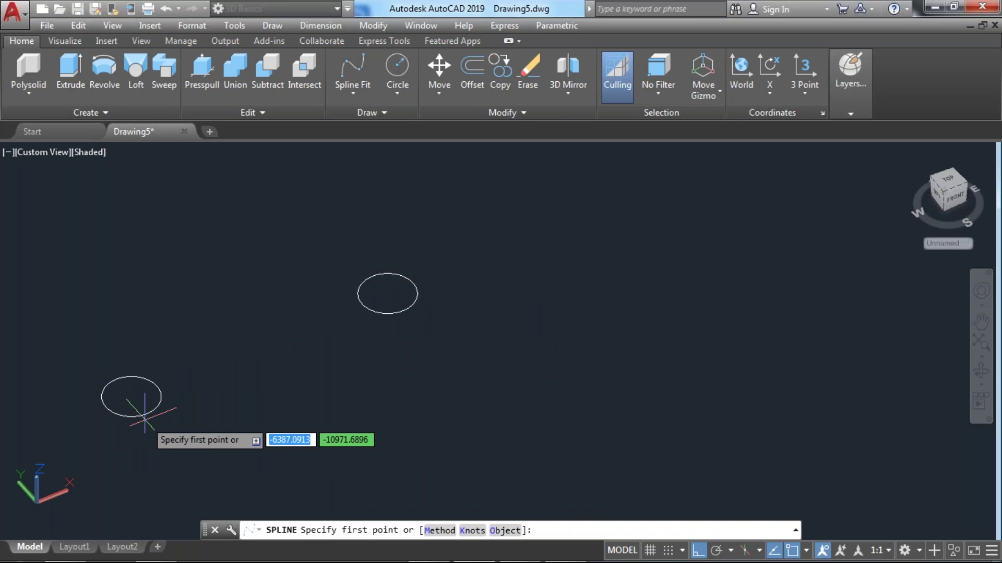
left_click(131, 397)
left_click(133, 271)
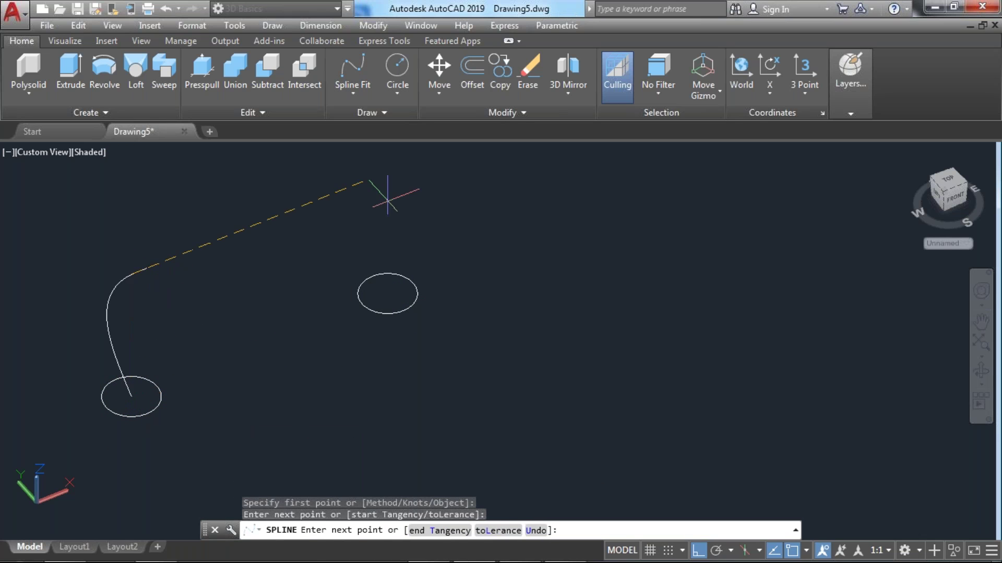
left_click(395, 180)
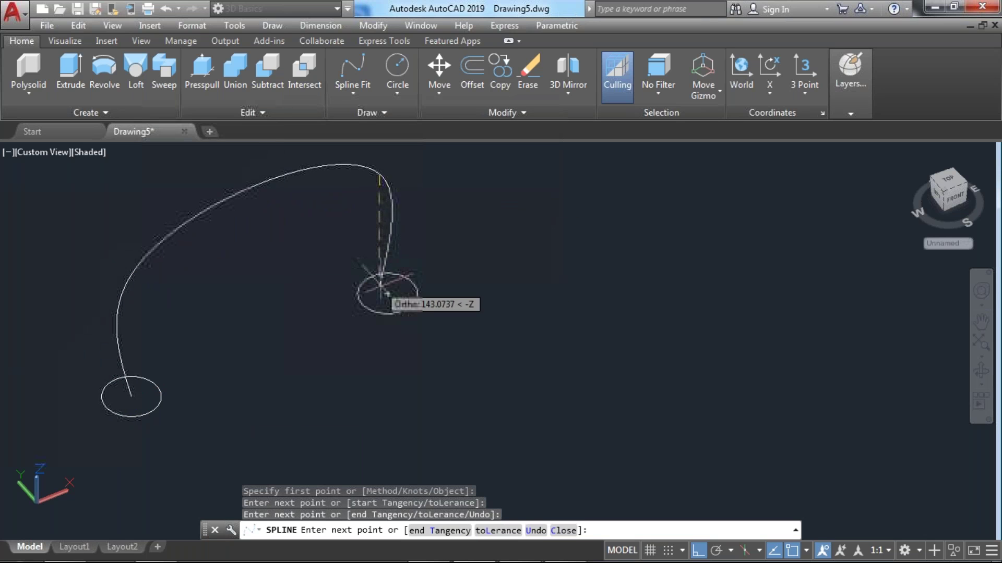
key("ctrl+z")
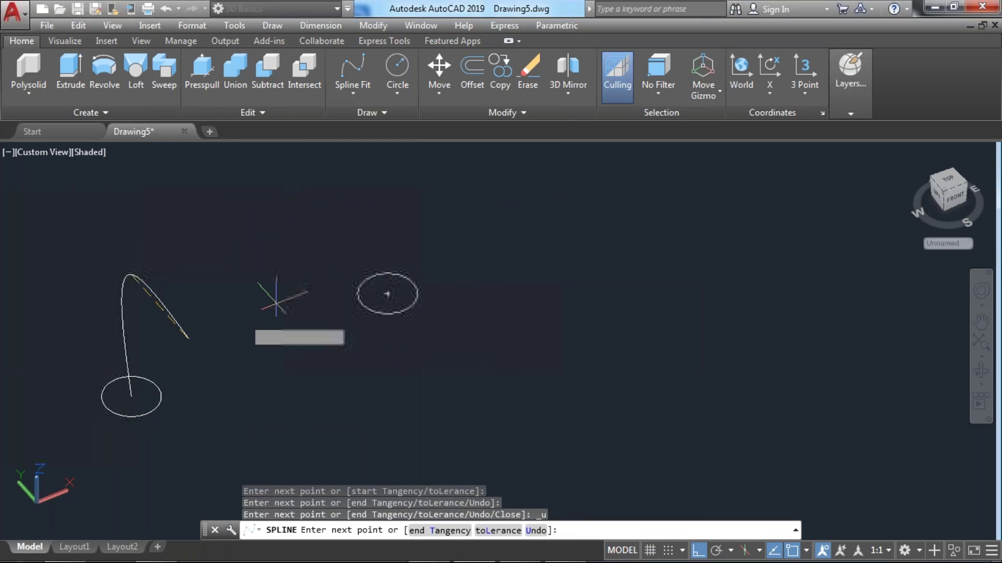
left_click(353, 186)
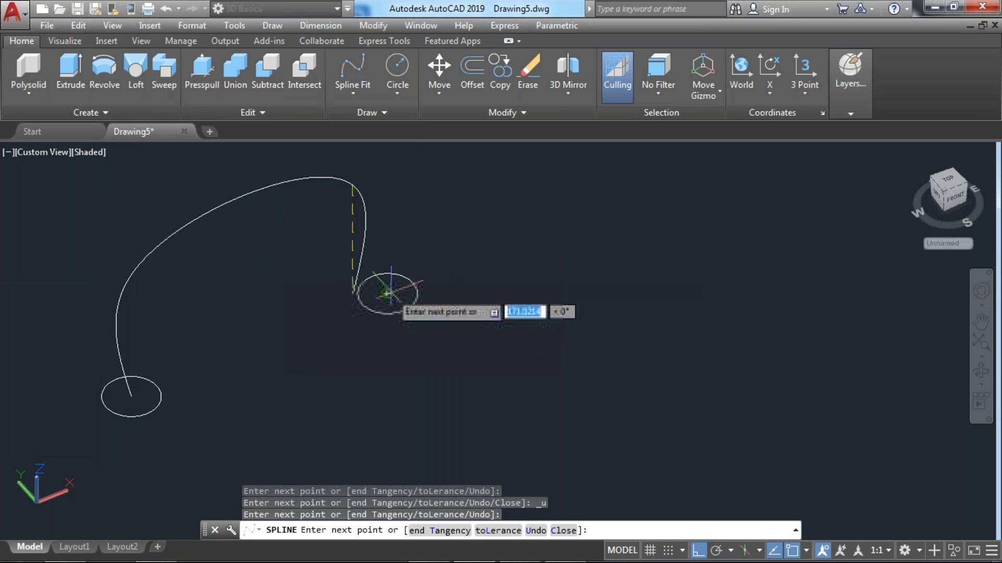
left_click(386, 286)
key("Return")
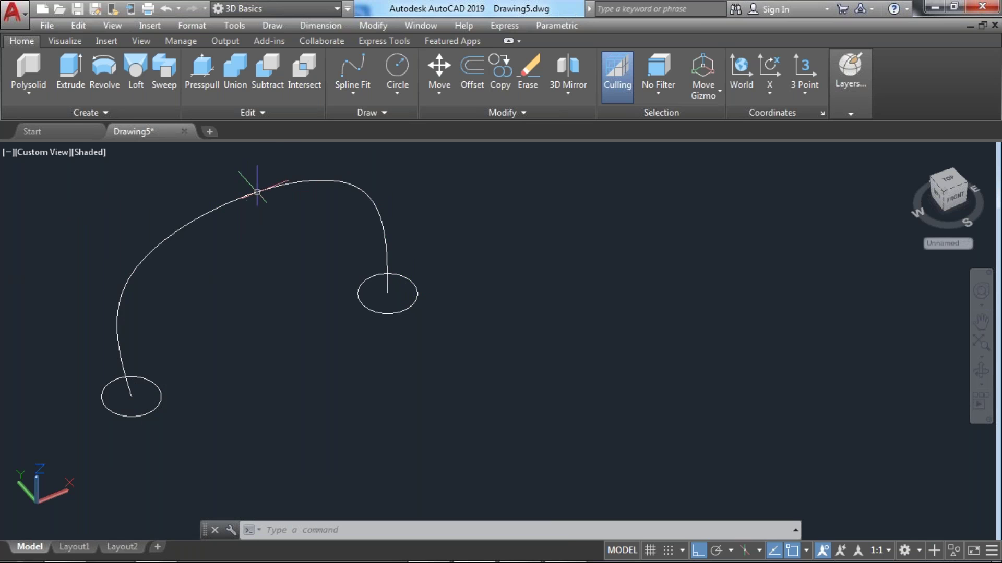
left_click(401, 95)
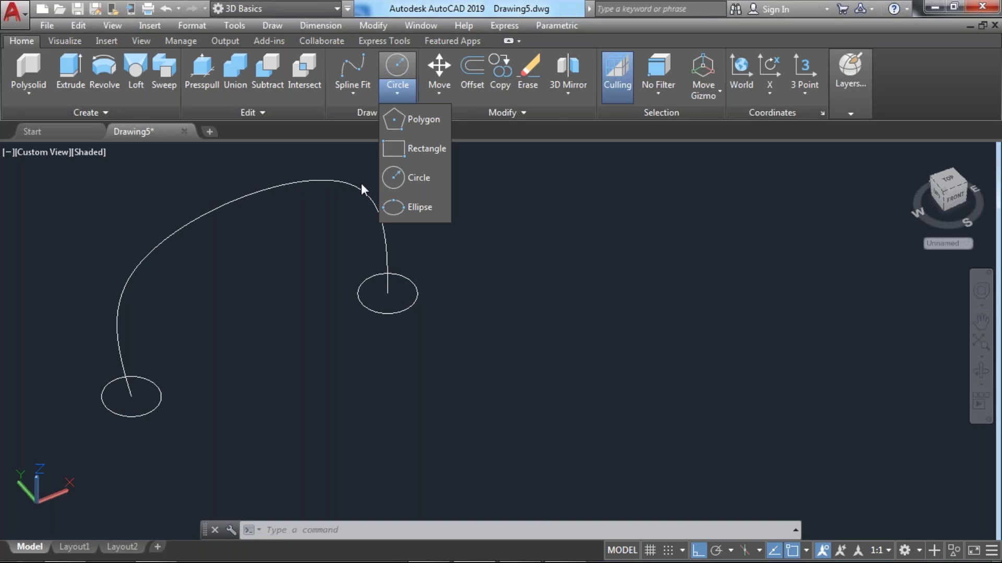
left_click(418, 119)
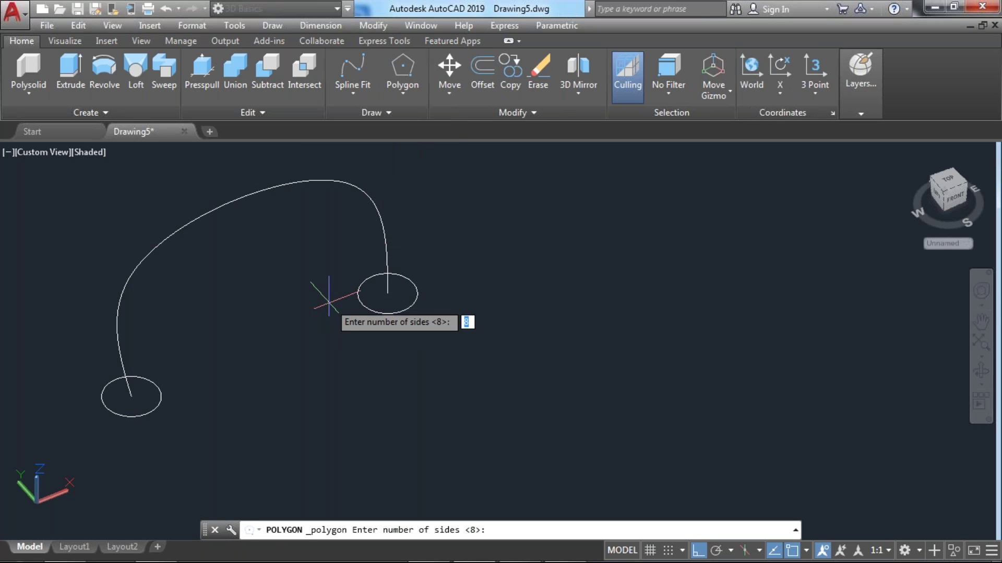
type("5")
key("Return")
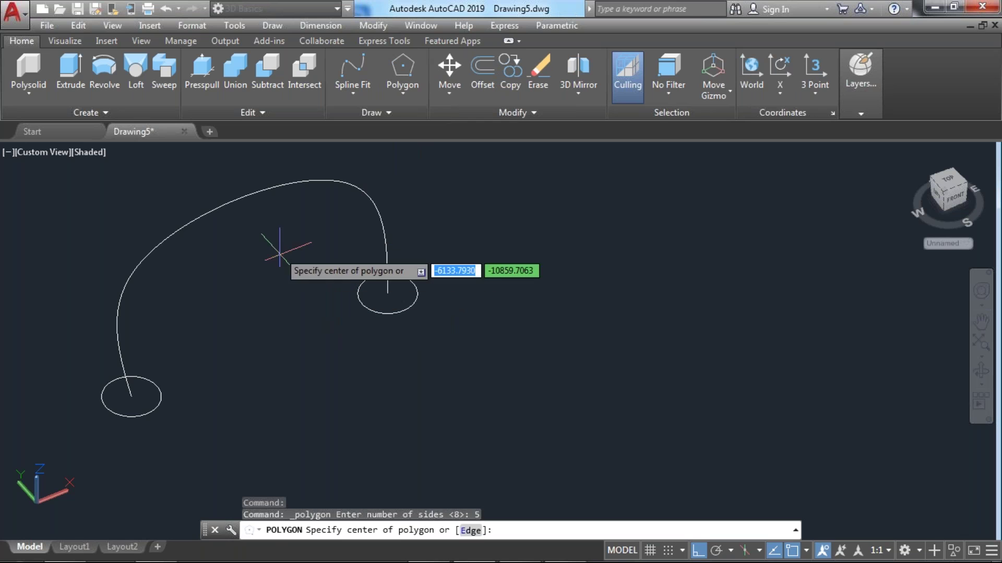
left_click(244, 196)
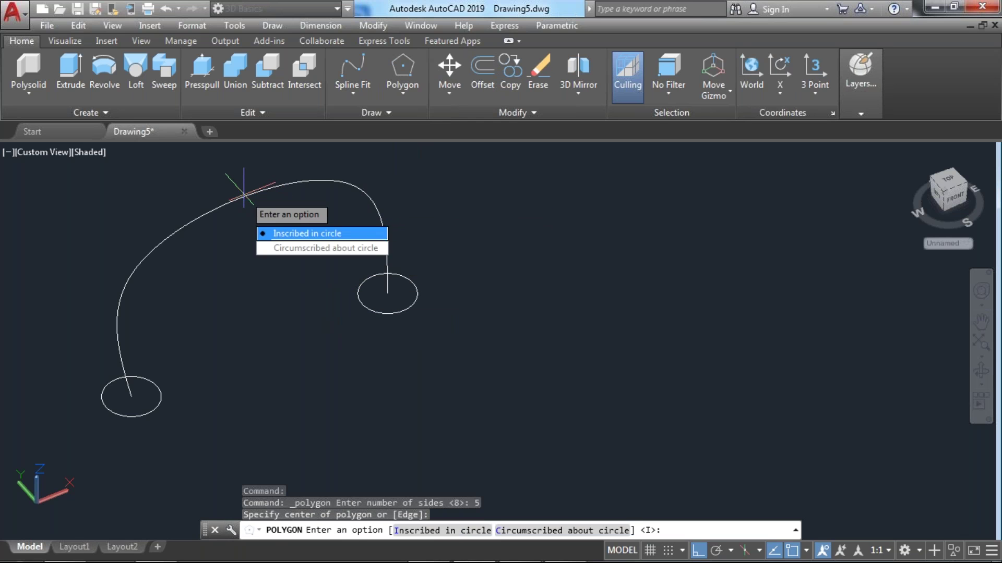
key("Return")
key("Return")
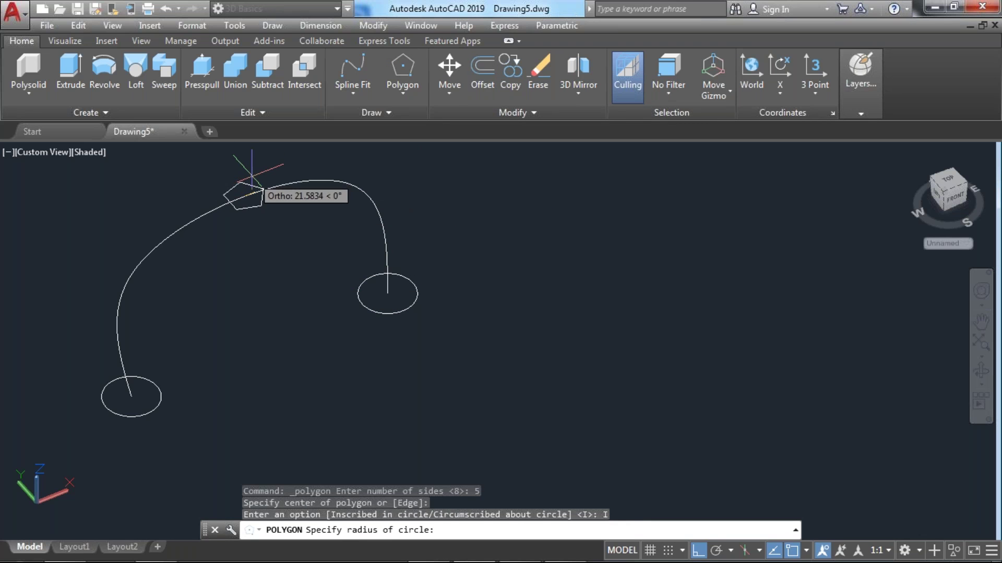
key("Escape")
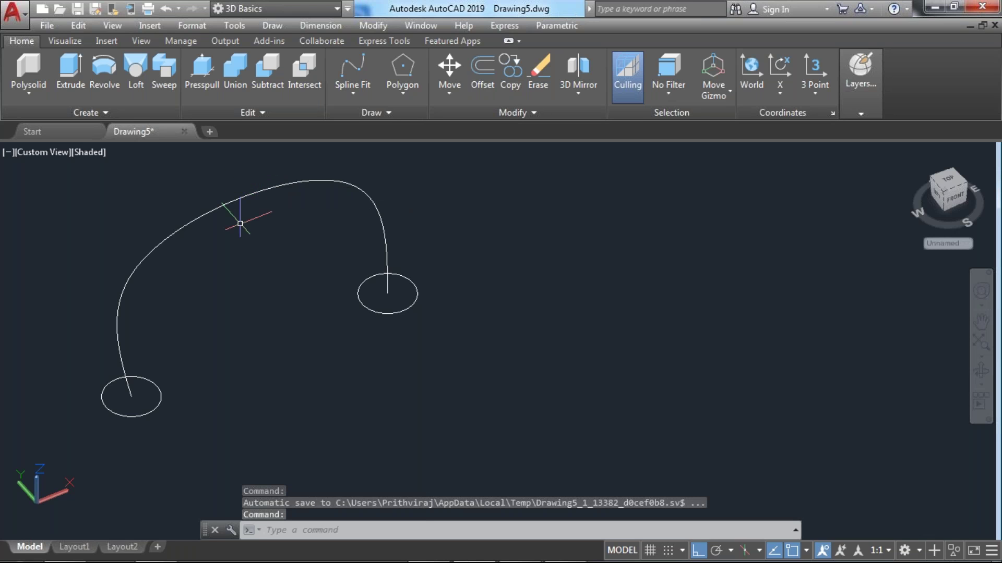
- Draw a small rectangle in the empty space beyond the copied circle
type("rec")
key("Return")
left_click(475, 266)
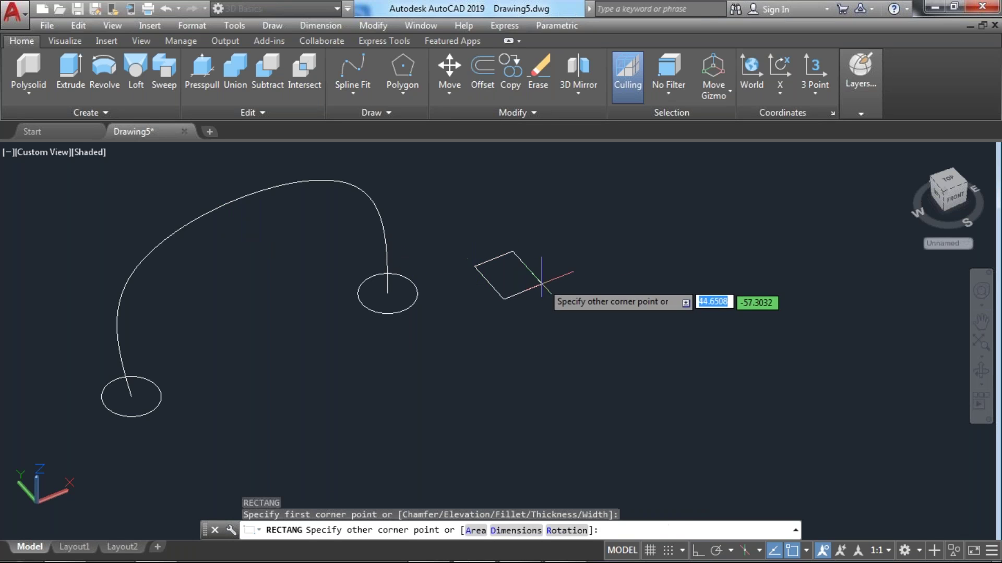
left_click(525, 276)
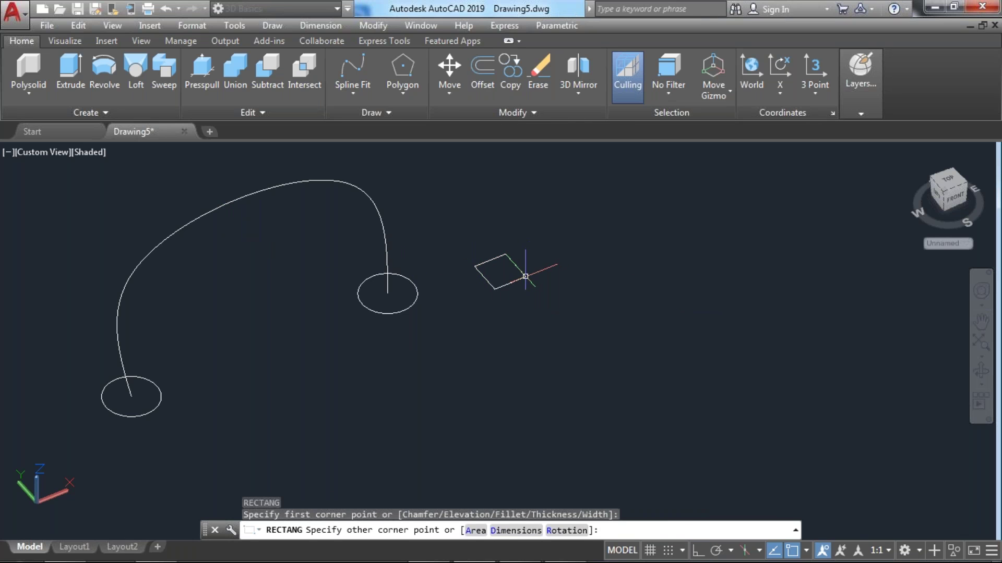
left_click(530, 289)
left_click(414, 217)
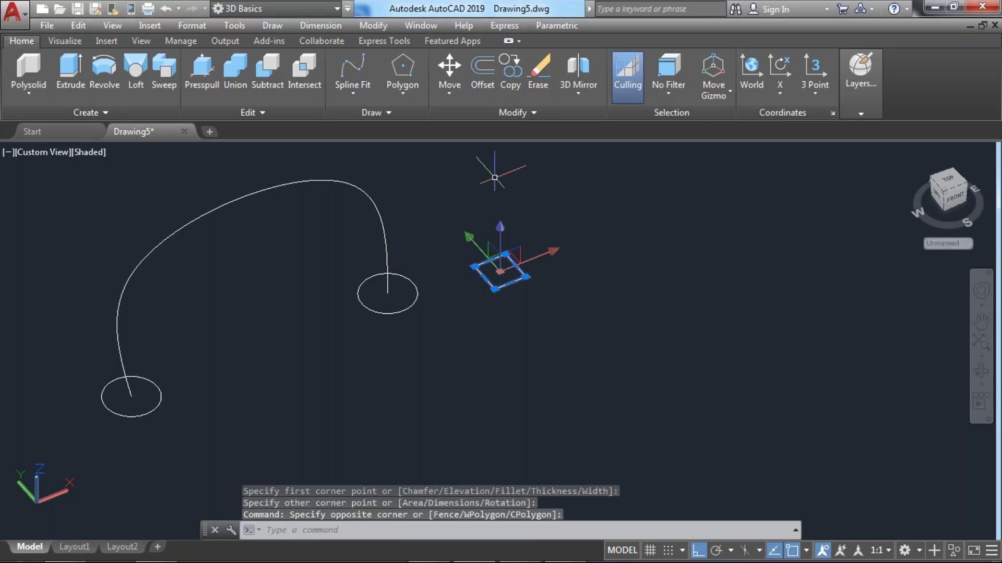
type("ro")
key("Return")
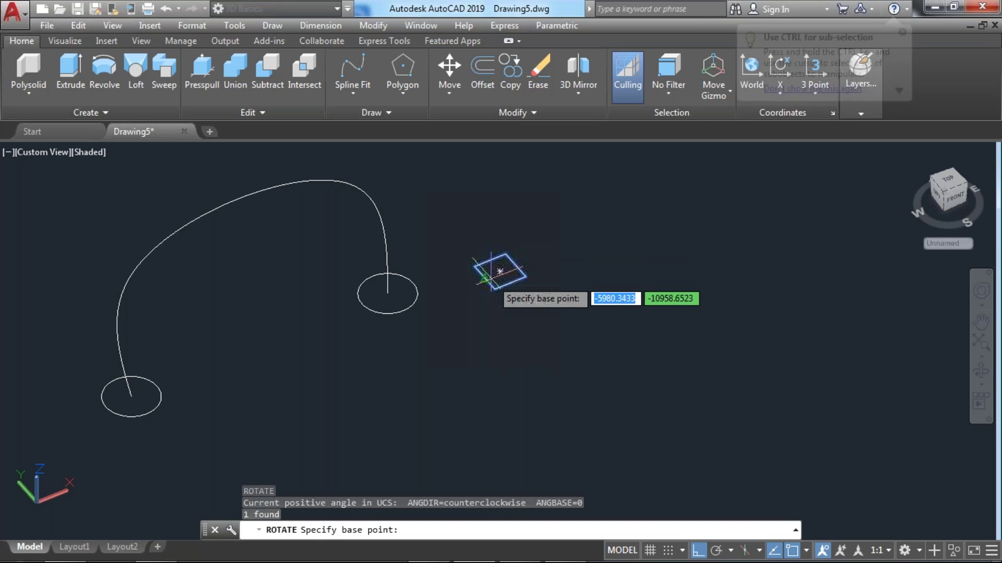
left_click(458, 260)
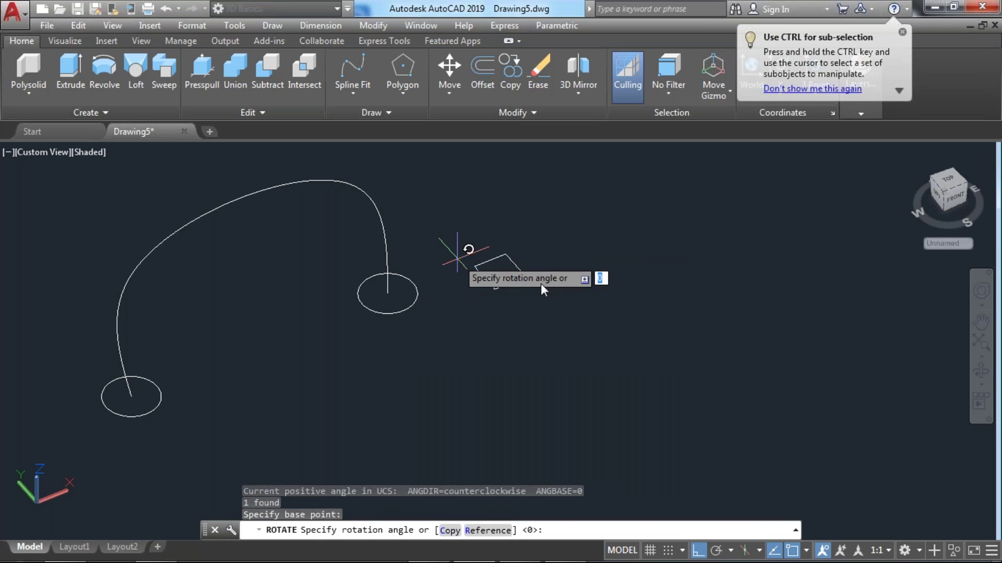
key("Escape")
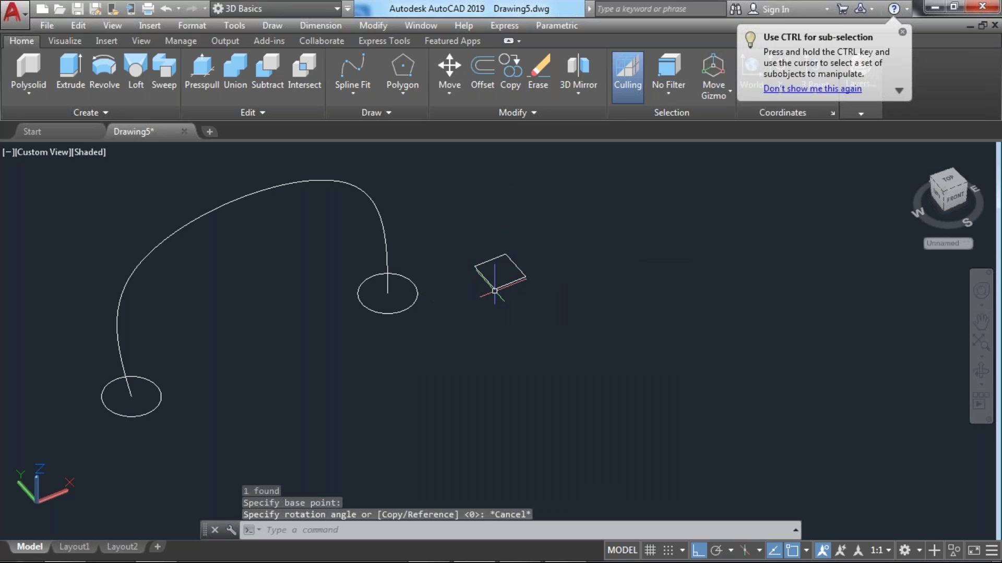
- Erase the small rectangle beyond the copied circle
left_click(593, 320)
left_click(426, 214)
key("Delete")
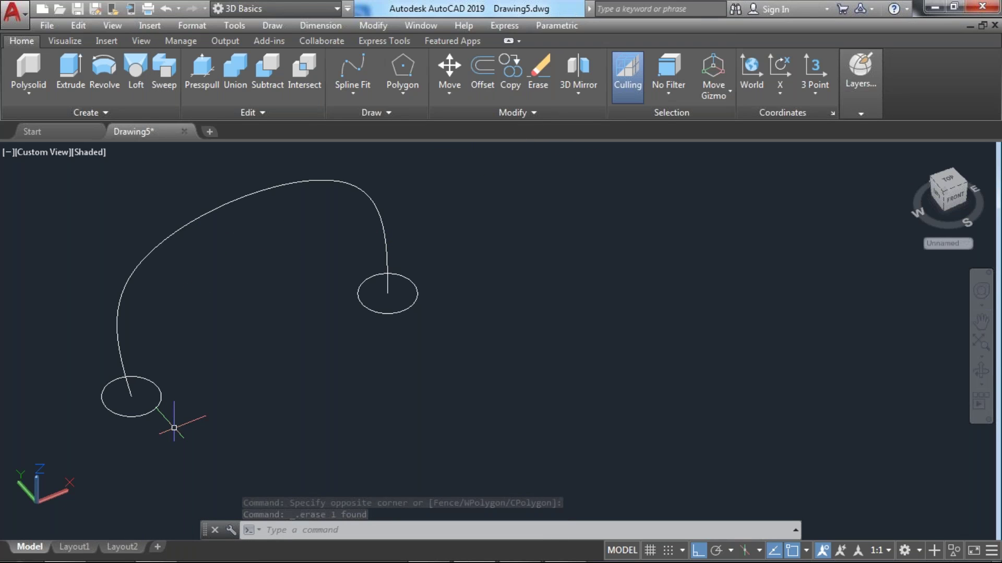
- Loft a solid between the two circles, using the arching spline as the path
left_click(135, 65)
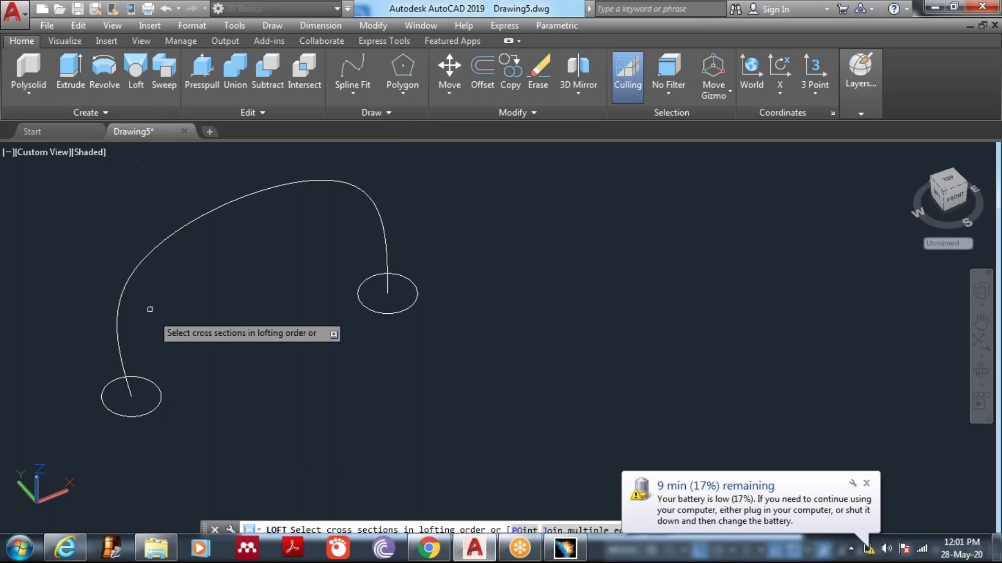
left_click(150, 413)
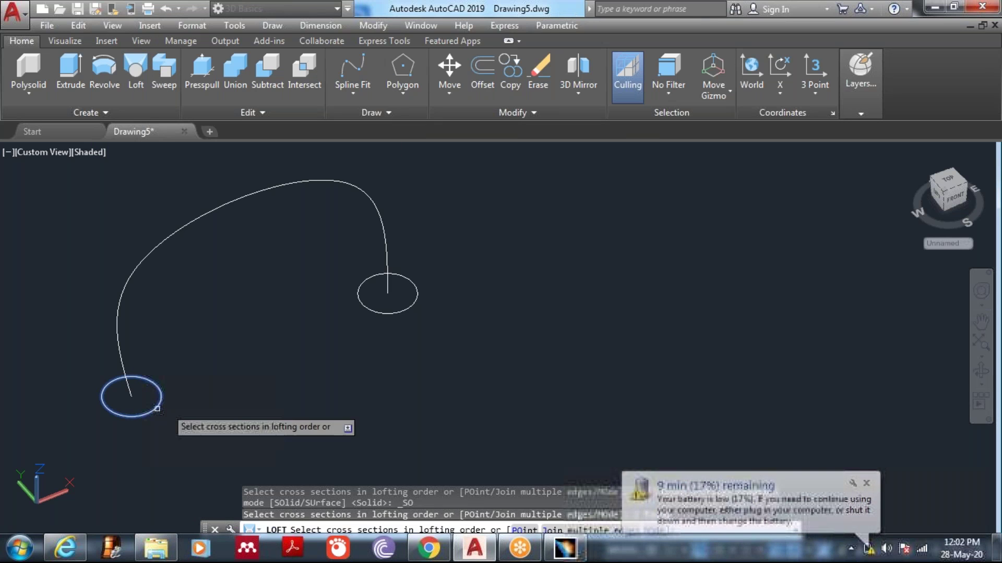
left_click(383, 313)
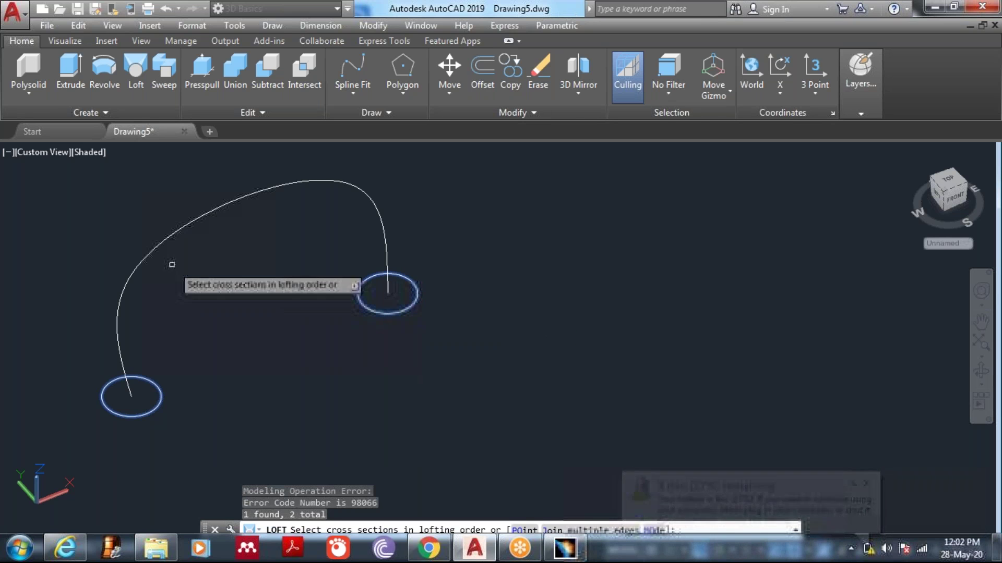
key("Return")
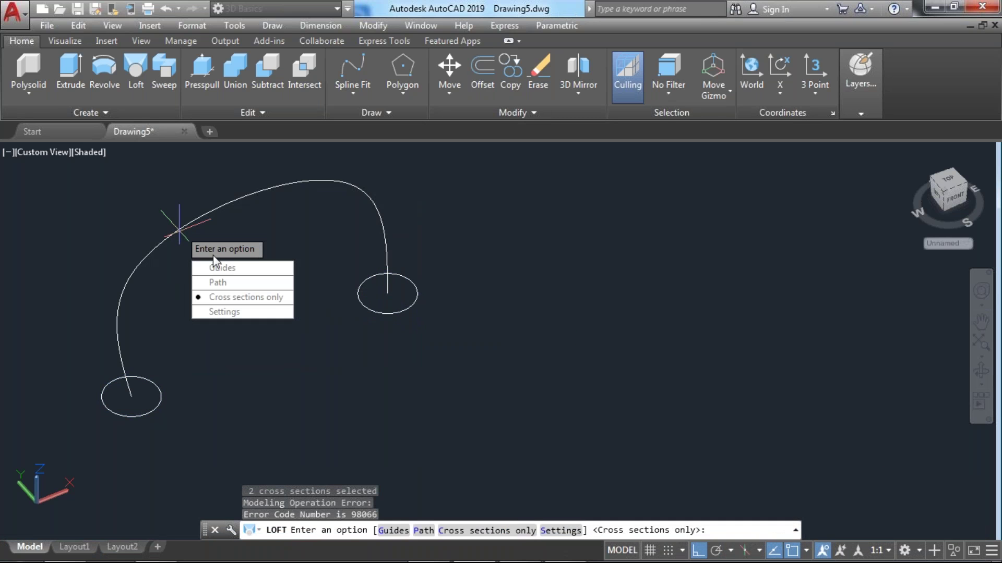
left_click(222, 282)
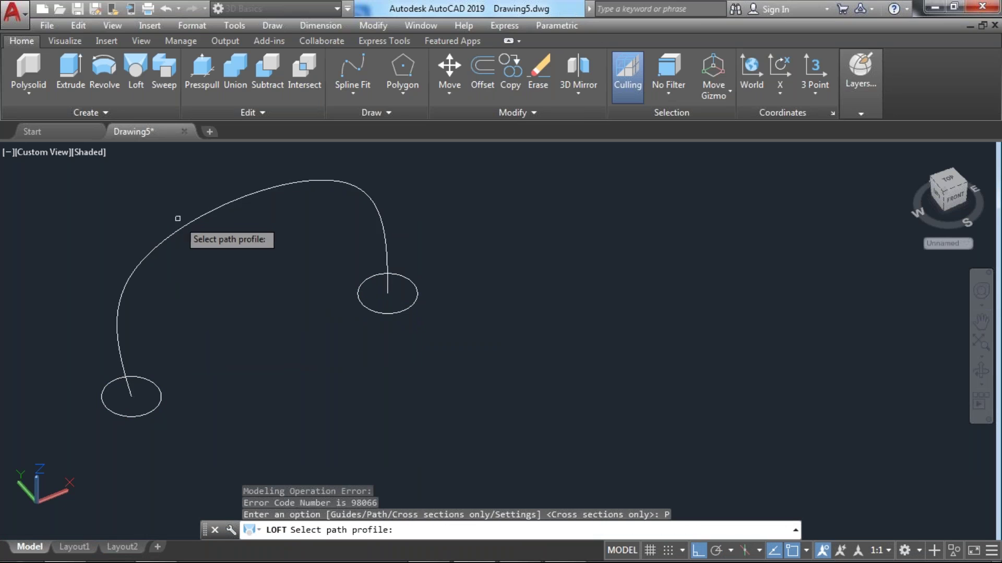
left_click(183, 228)
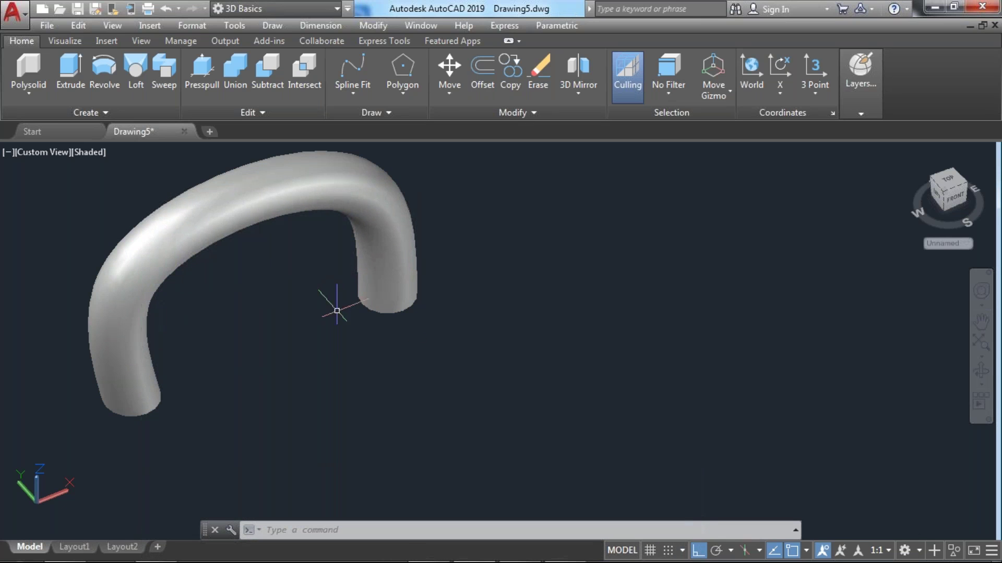
- Draw an 8-sided polygon inscribed in a circle of about 30 units radius, in the empty space in front of the lofted tube
middle_click_drag(457, 403, 434, 398)
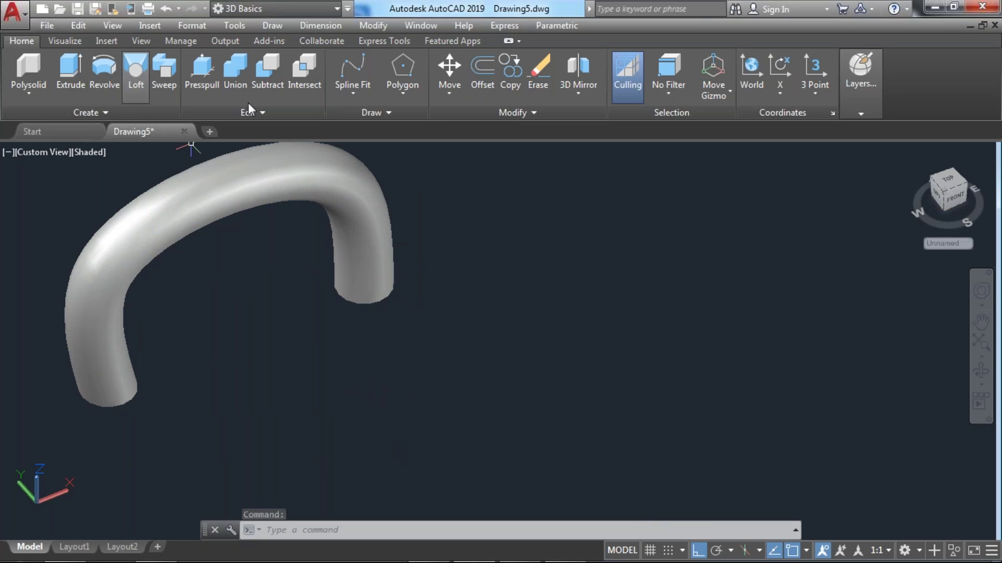
left_click(403, 90)
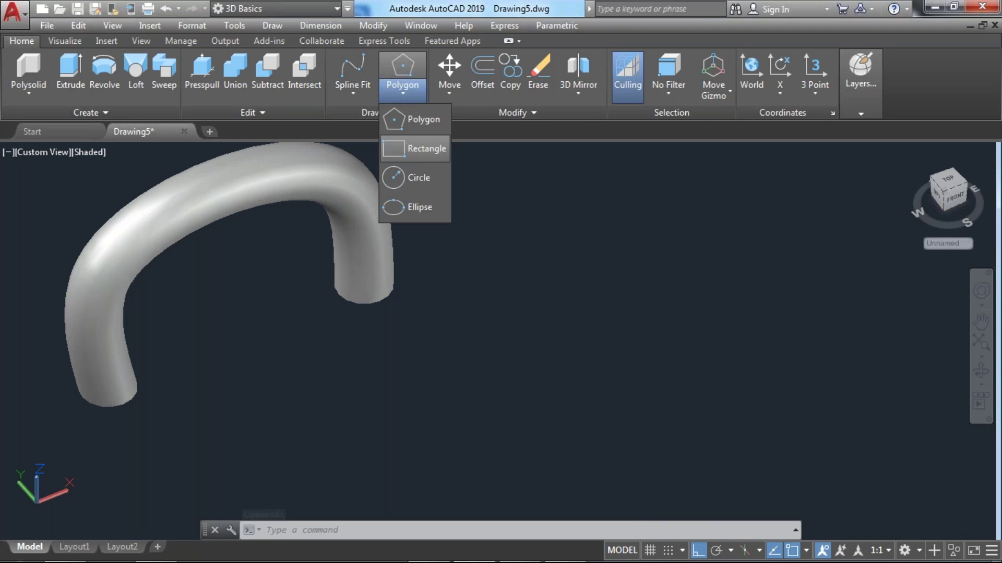
left_click(413, 152)
middle_click_drag(360, 339, 364, 273)
left_click(411, 96)
left_click(424, 120)
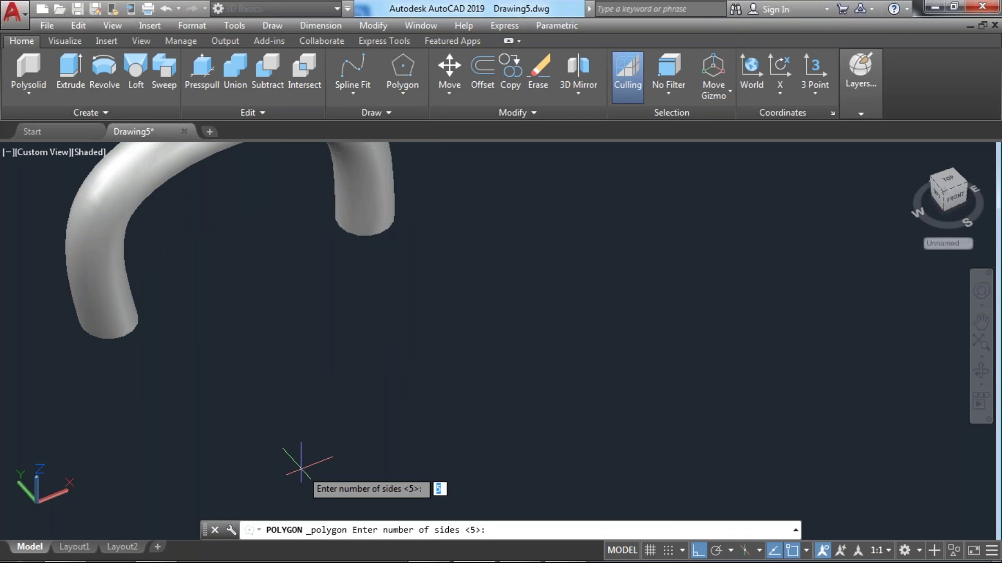
type("8")
key("Return")
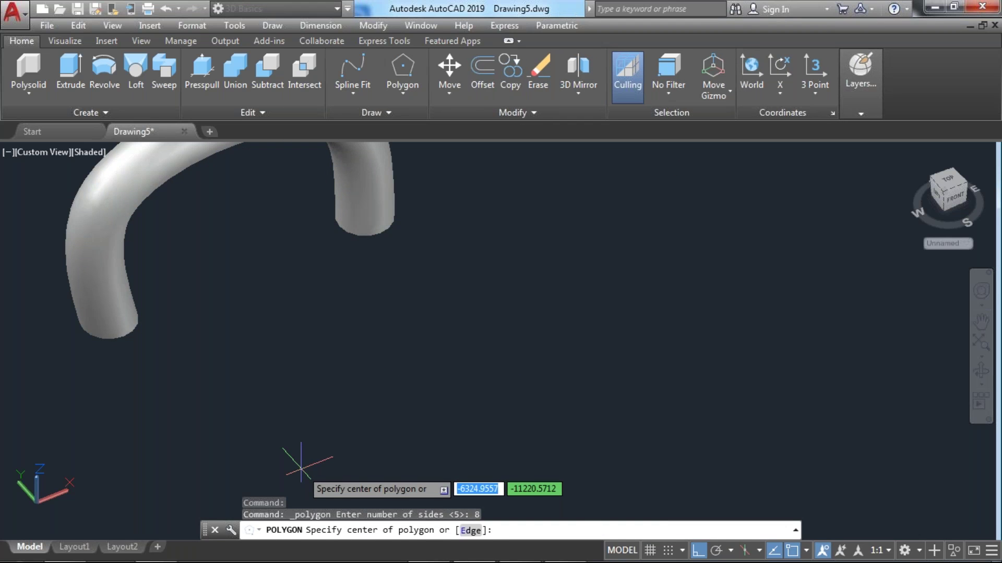
left_click(281, 432)
left_click(324, 407)
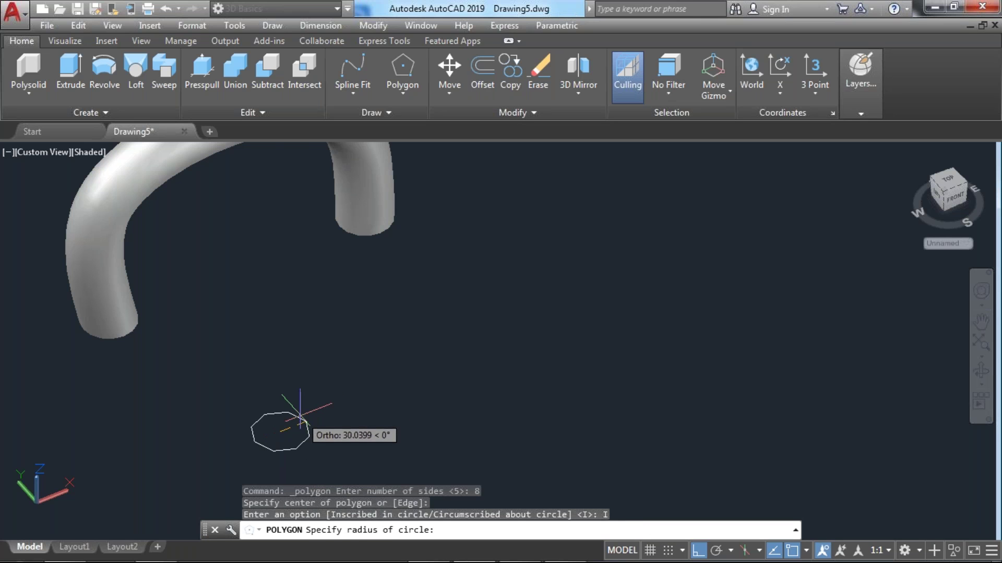
- Copy the octagon from its center 250 units along the X axis
type("c")
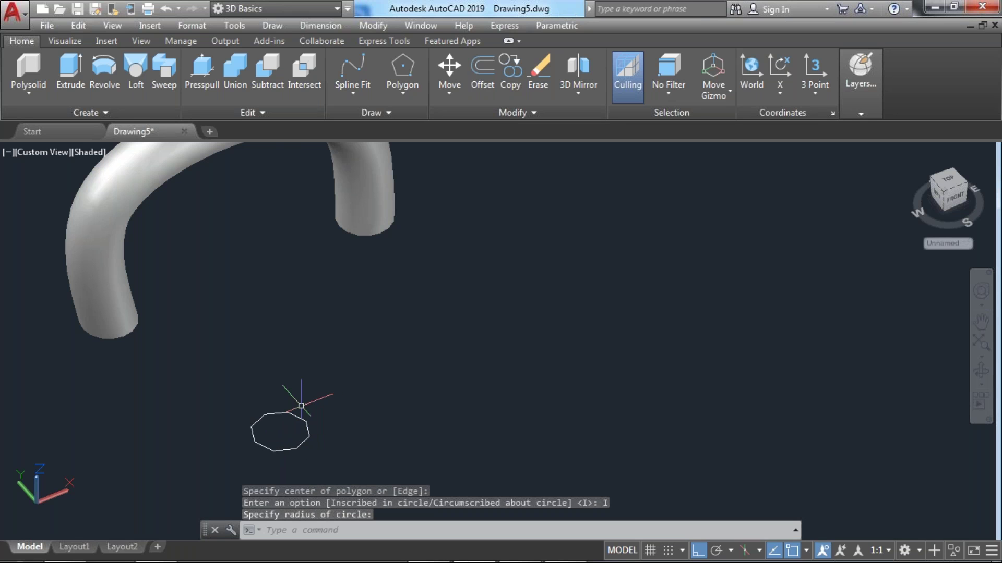
type("co")
key("Return")
left_click(380, 446)
left_click(272, 430)
key("Return")
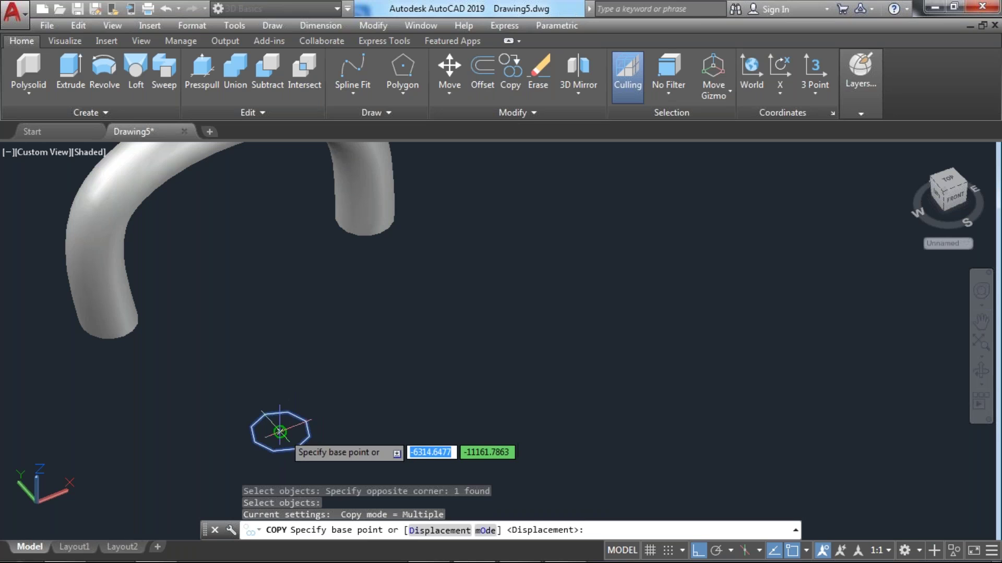
left_click(280, 432)
type("250")
key("Return")
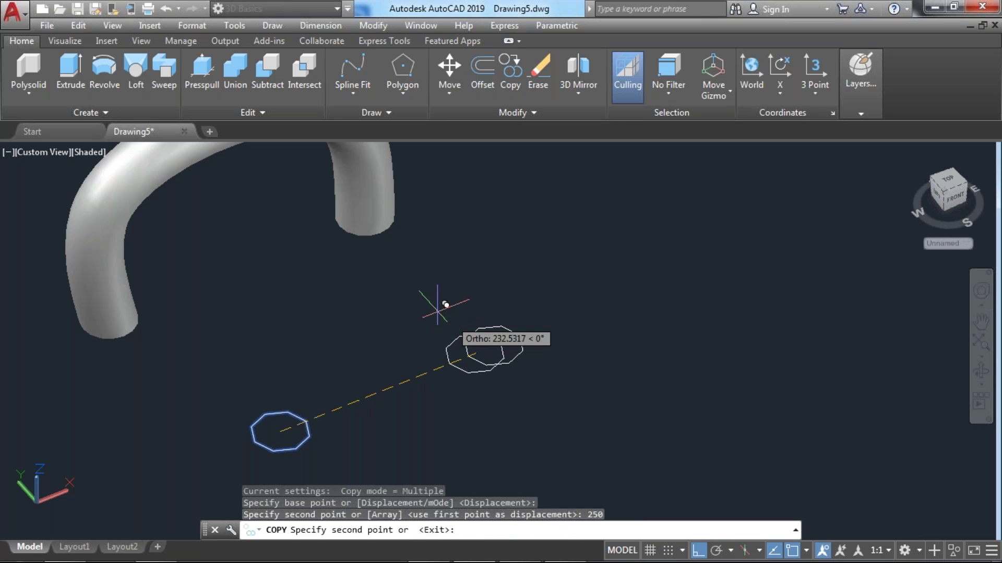
key("Return")
- Draw an arching spline from the first octagon's center, through two raised points, down to the center of the copied octagon
type("spl")
key("Return")
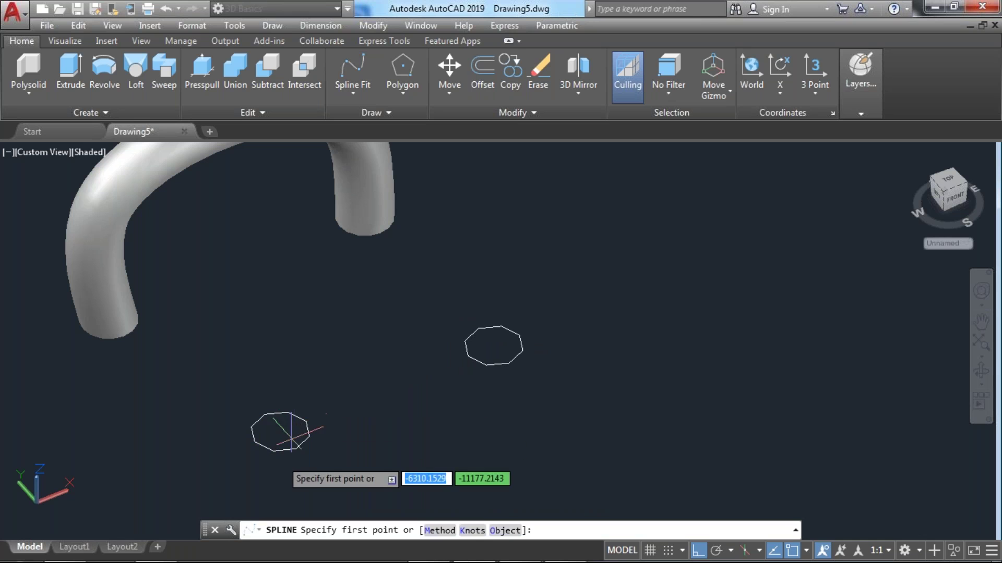
left_click(280, 432)
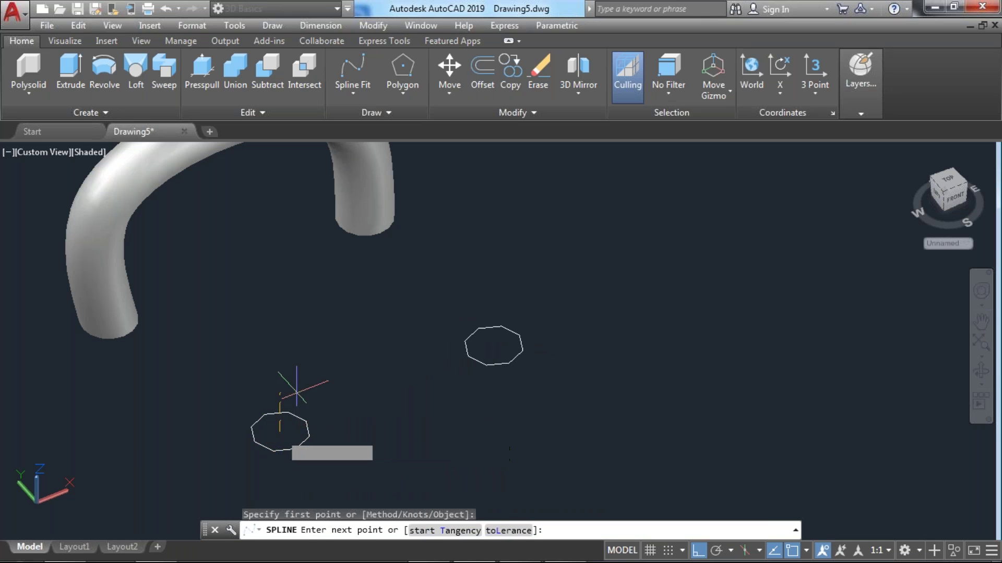
left_click(302, 351)
left_click(480, 287)
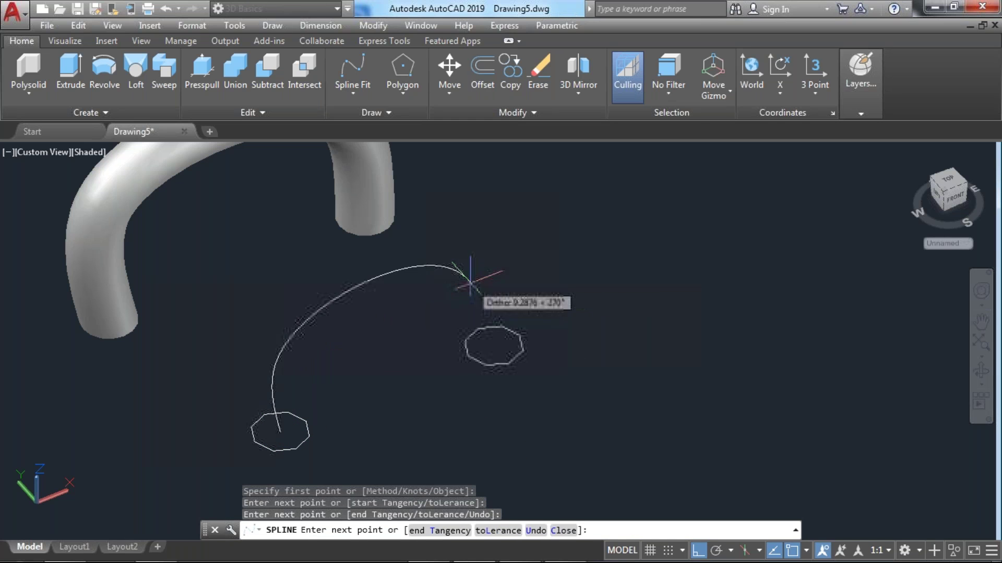
left_click(492, 343)
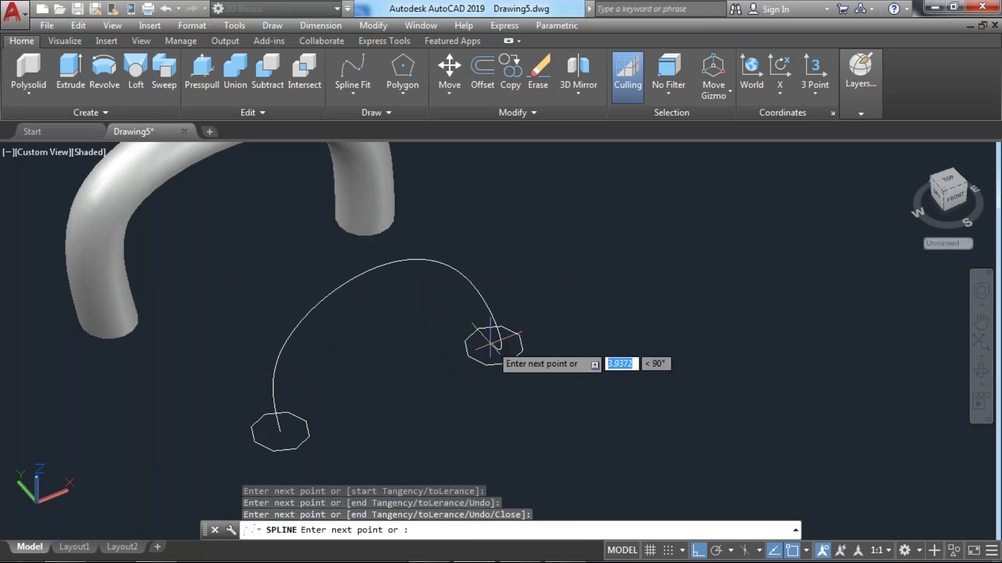
key("Return")
- Loft a solid between the two octagons along their arching spline path, dismissing the battery warning
left_click(138, 72)
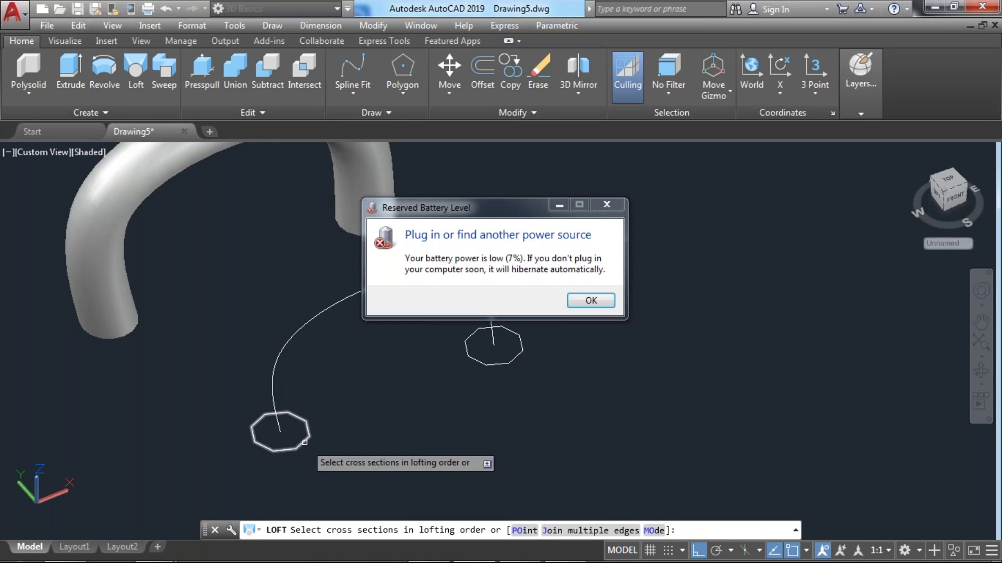
left_click(305, 442)
left_click(492, 326)
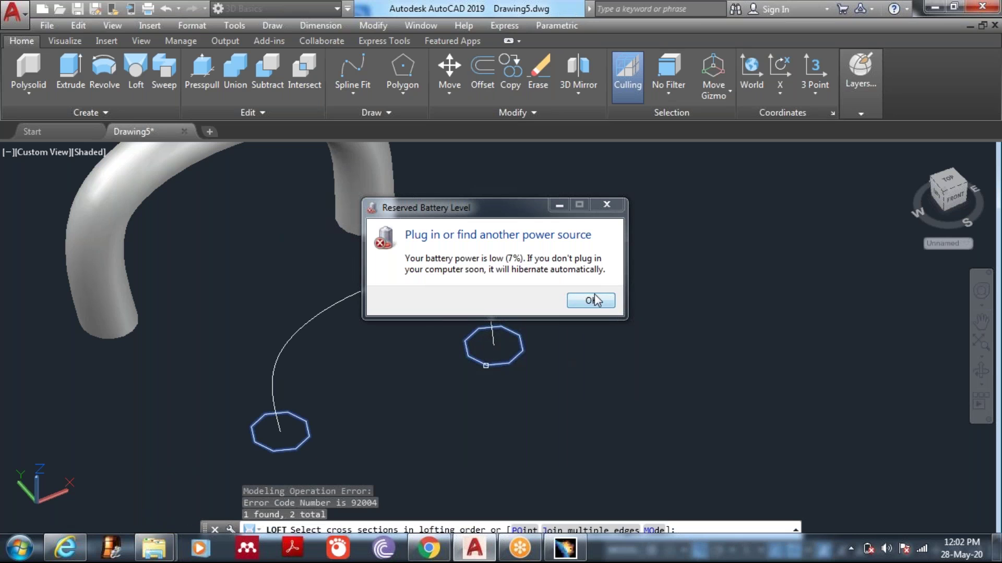
left_click(587, 300)
key("Return")
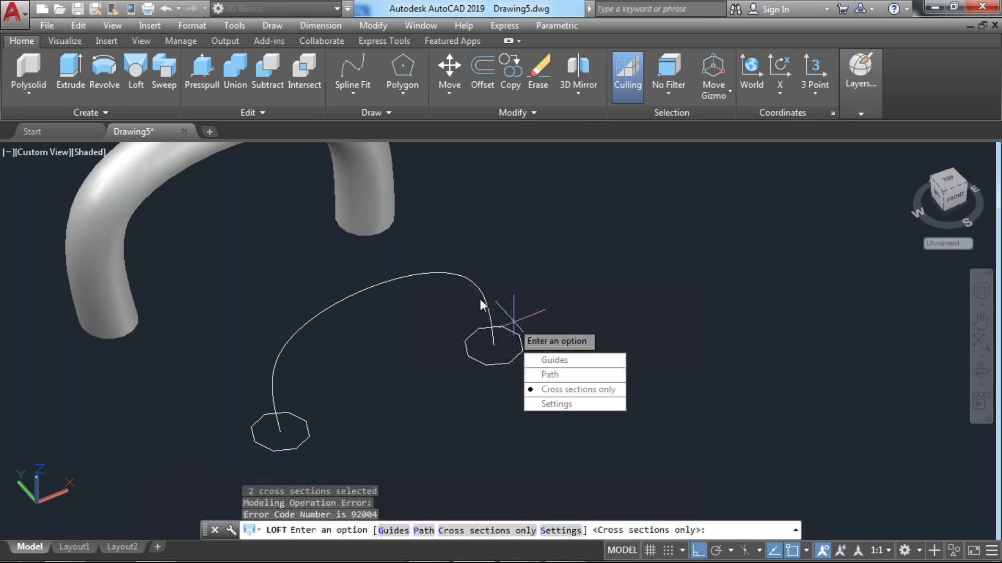
left_click(537, 376)
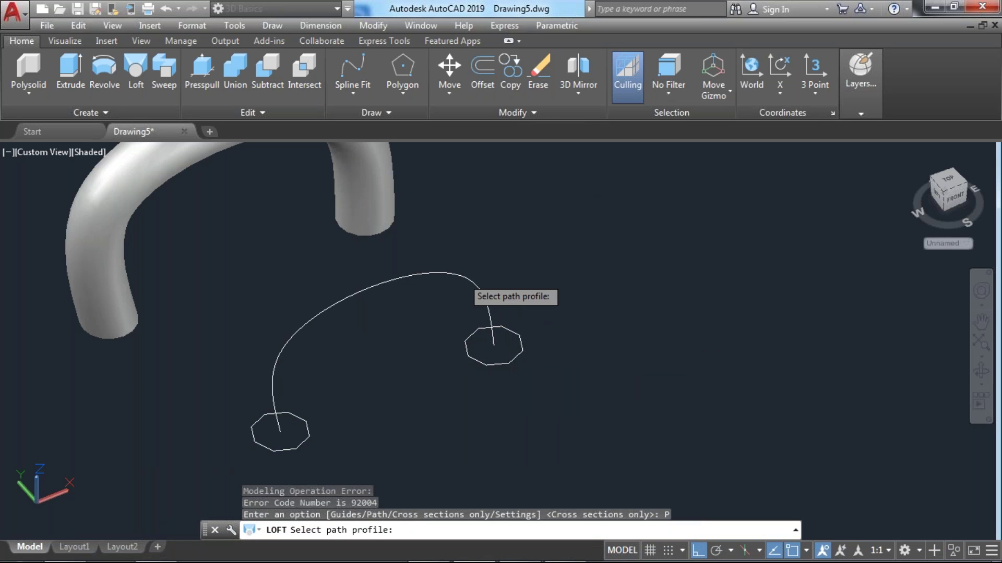
left_click(471, 285)
key("Return")
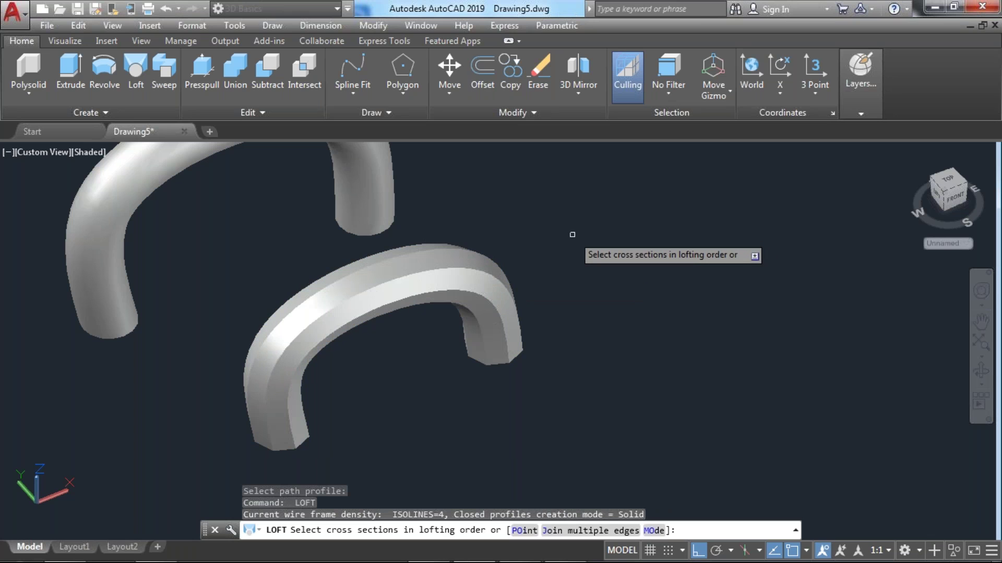